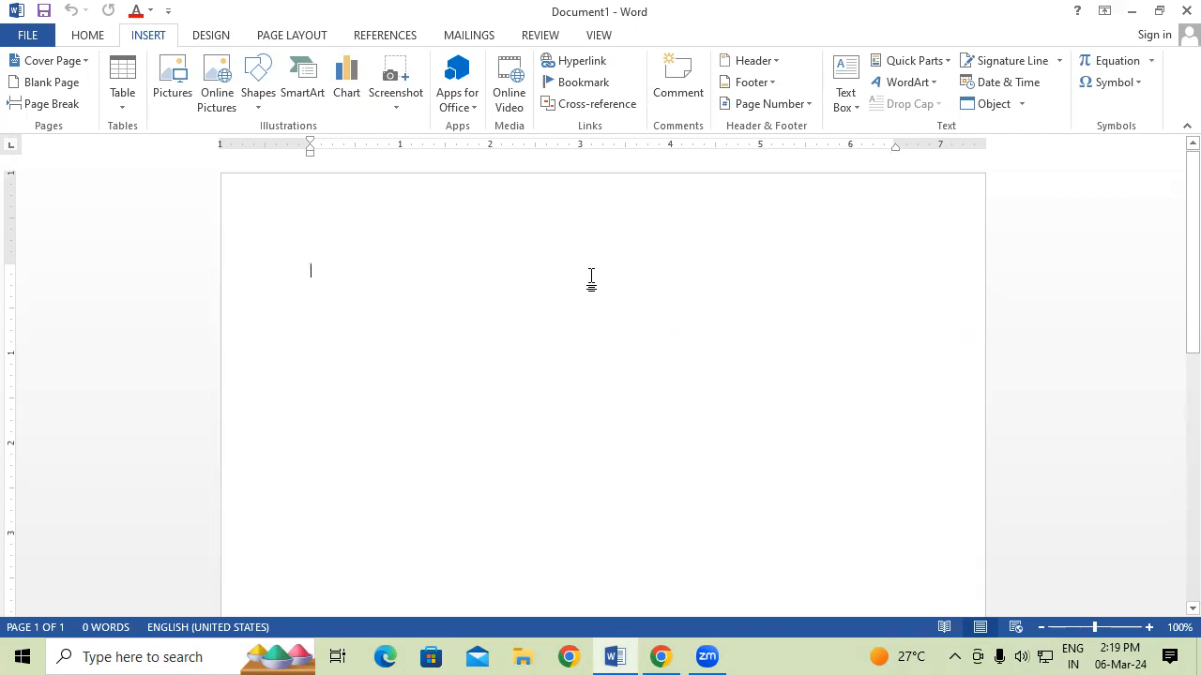
Generate sample paragraphs with =rand(125) and enlarge all the text to 14 pt.
text(=)
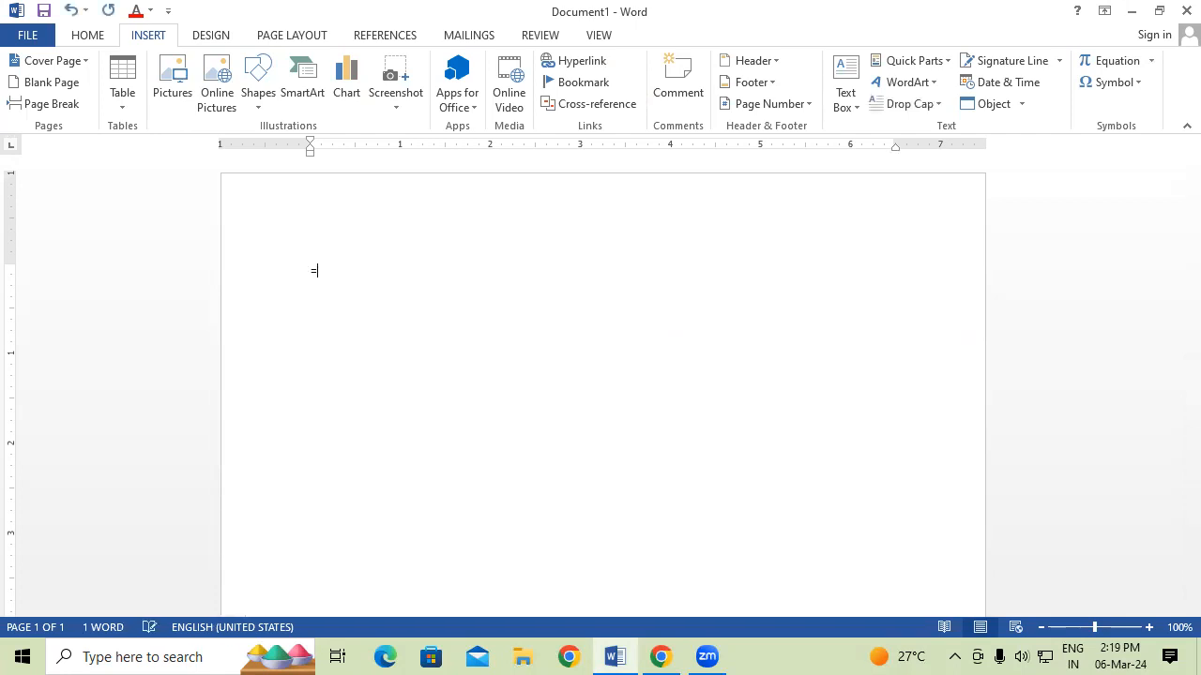
text(rand(125))
key(Return)
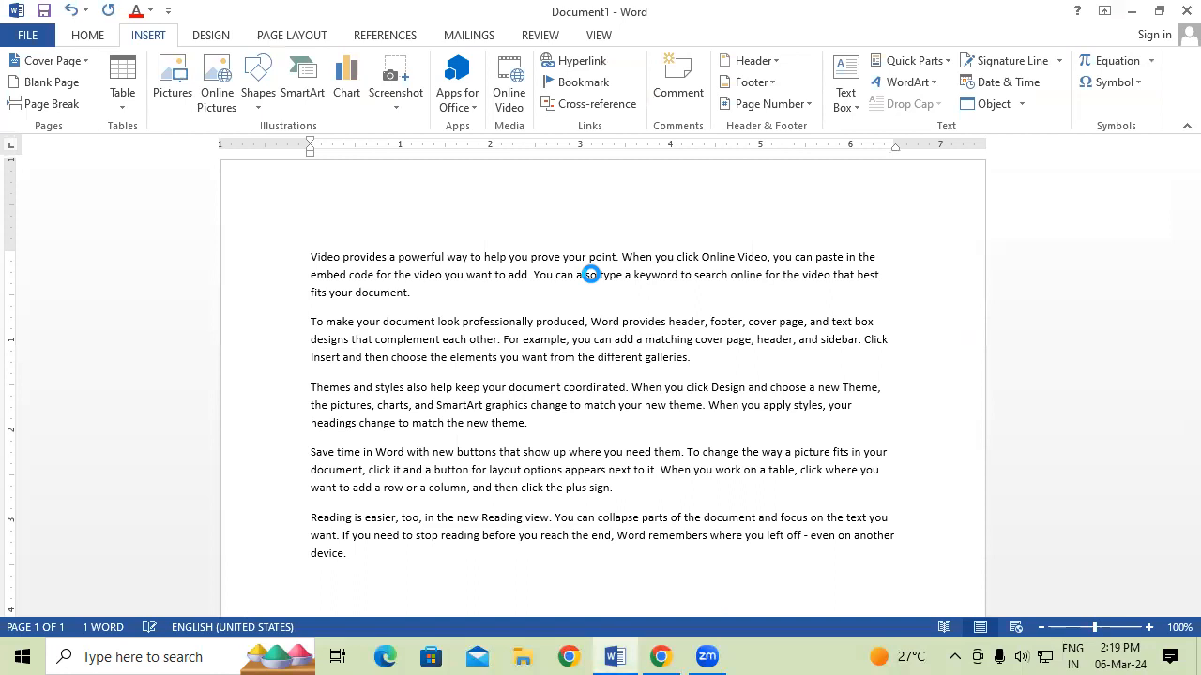
key(ctrl+a)
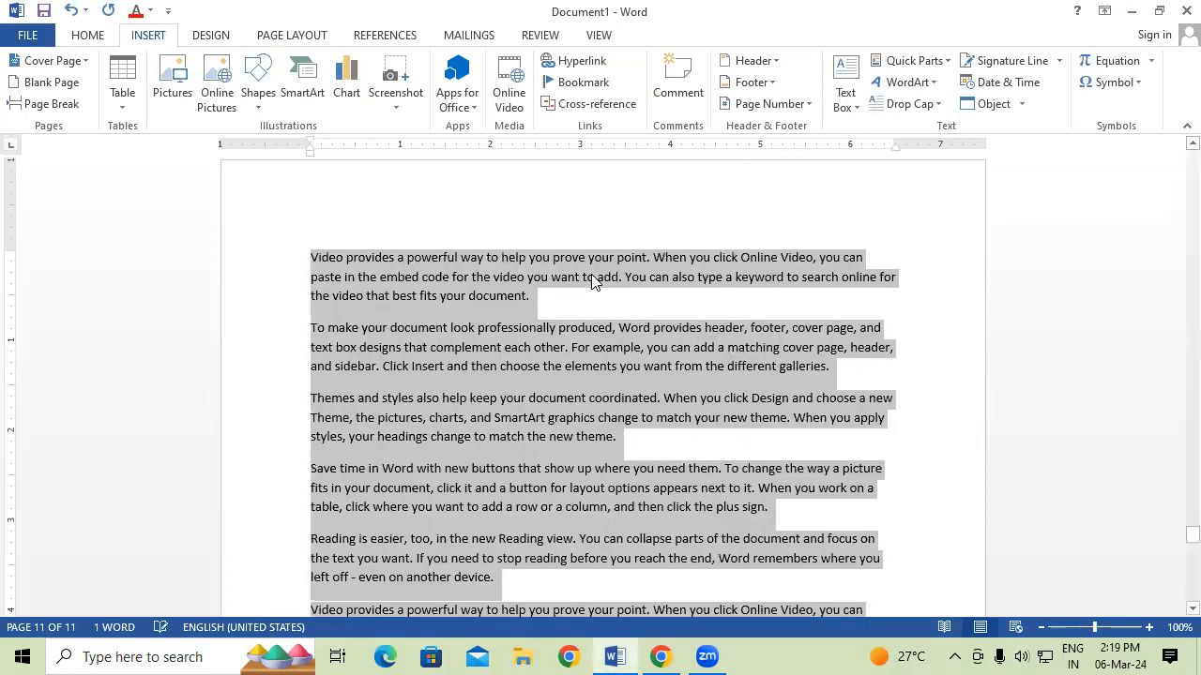
key(ctrl+shift+period)
key(ctrl+shift+period)
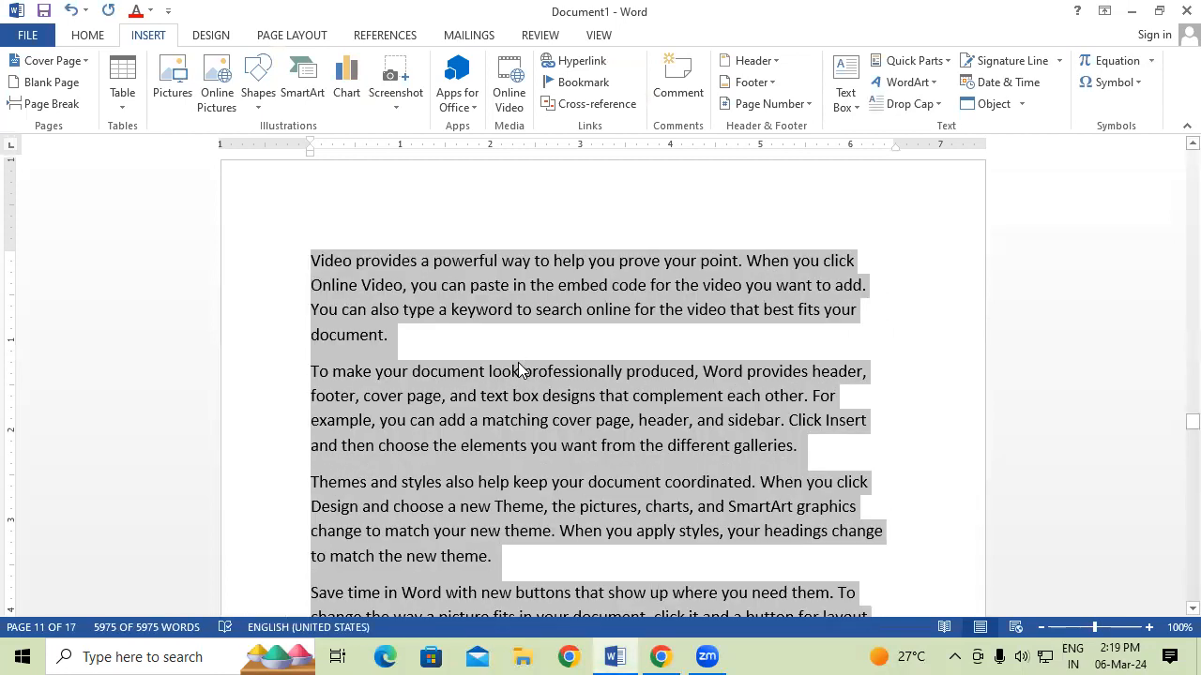
click(88, 36)
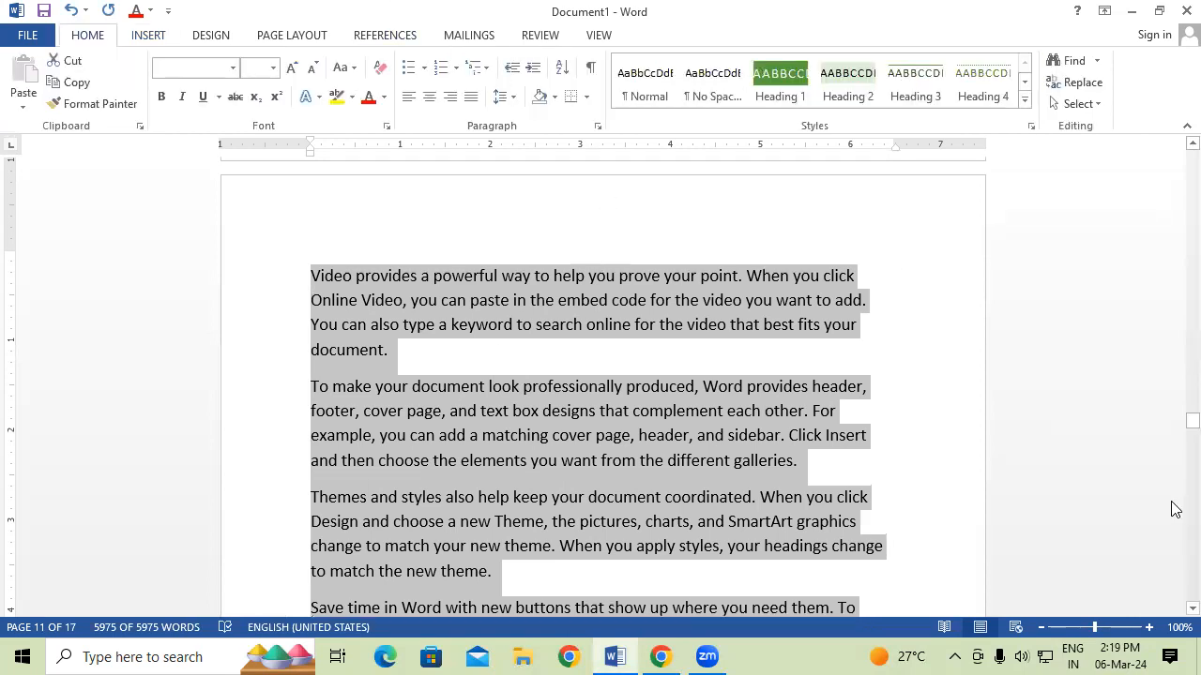
drag(1189, 422, 1169, 109)
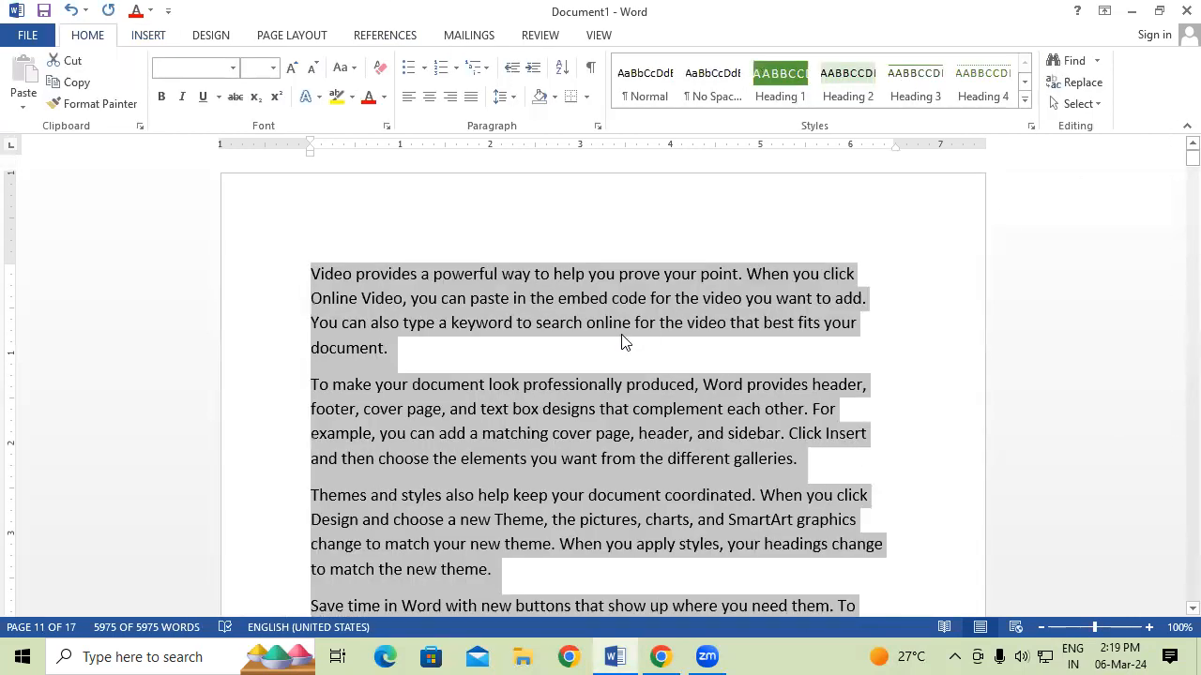
click(623, 331)
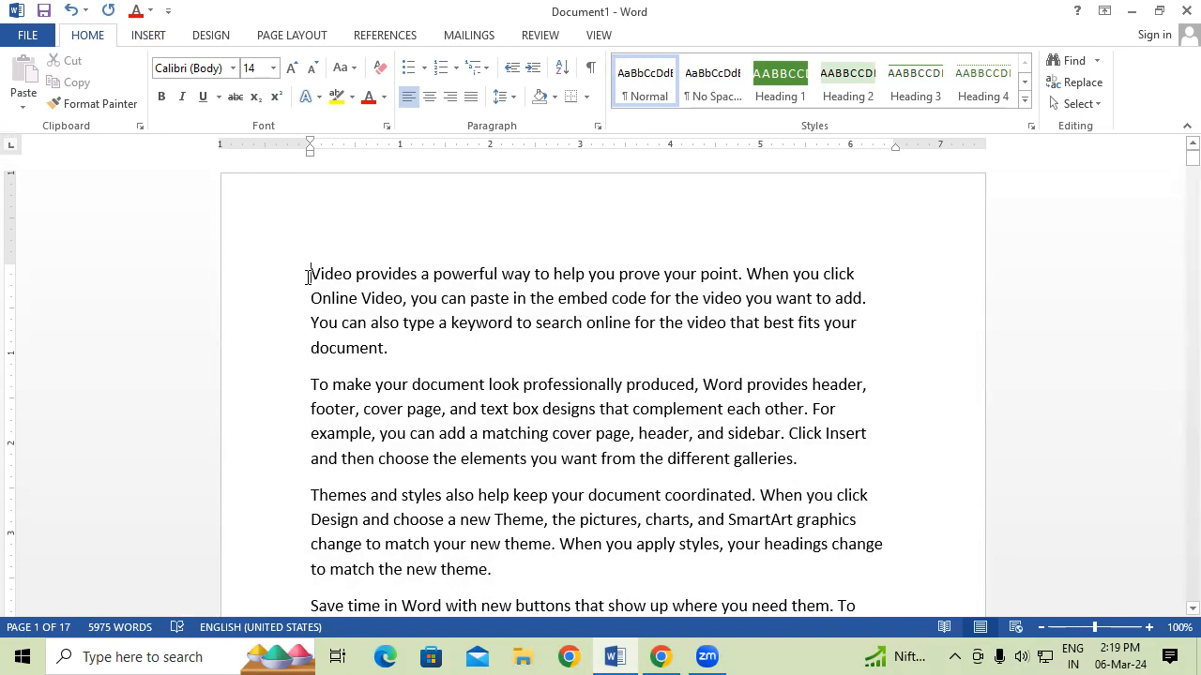
Insert a blank header reading 'LESSON 1 INTRODUCTION OF COMPUTER'.
click(147, 41)
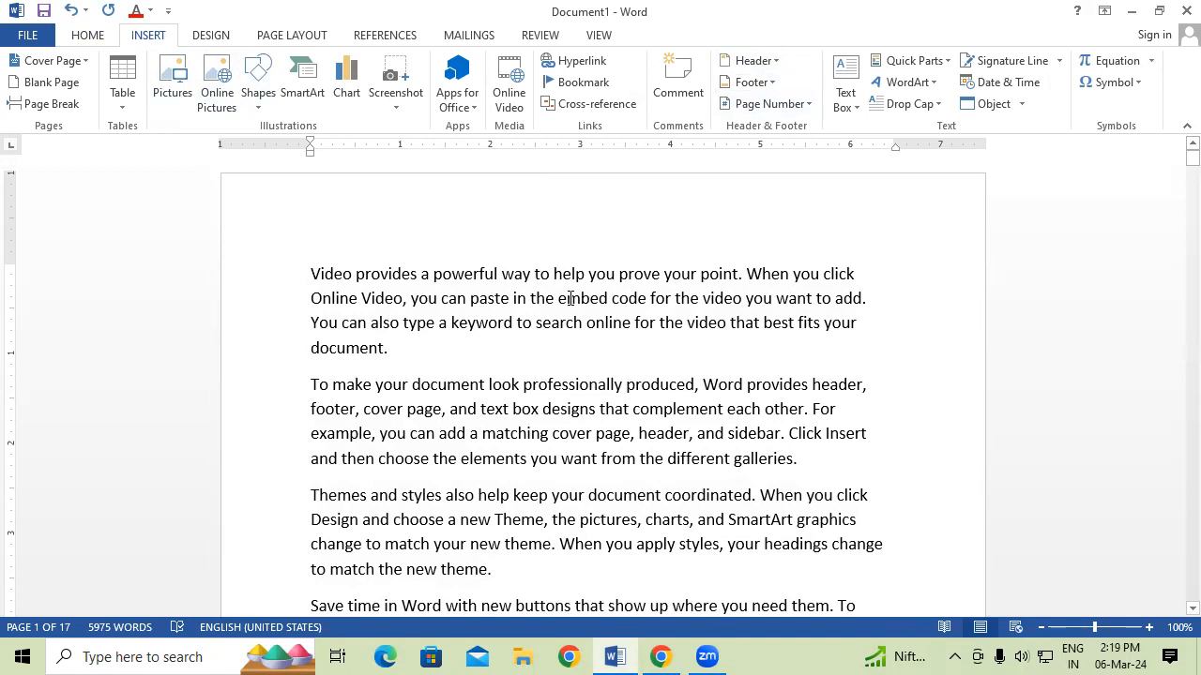
click(741, 60)
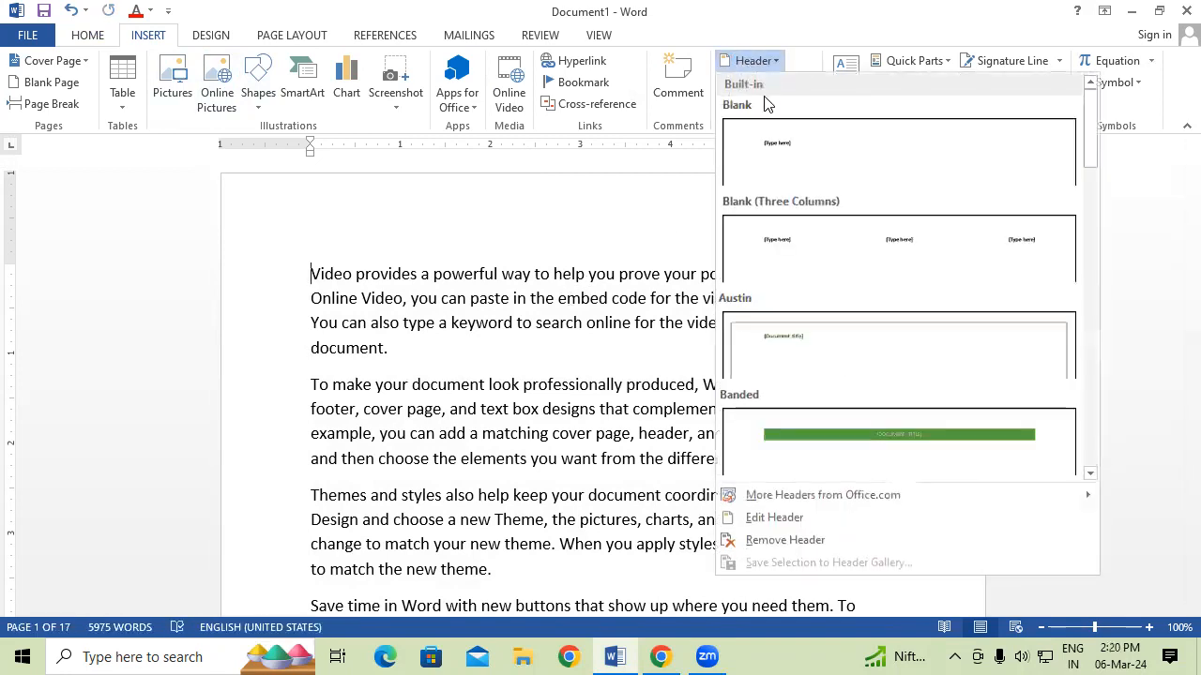
click(793, 159)
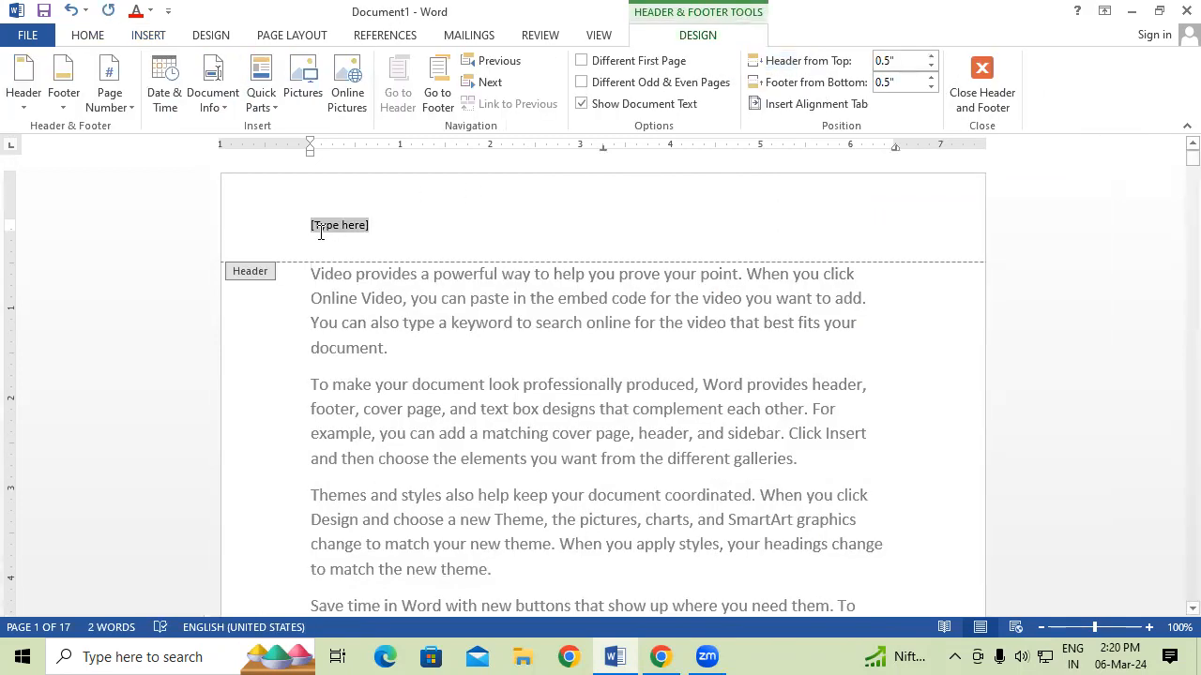
text(LESSON)
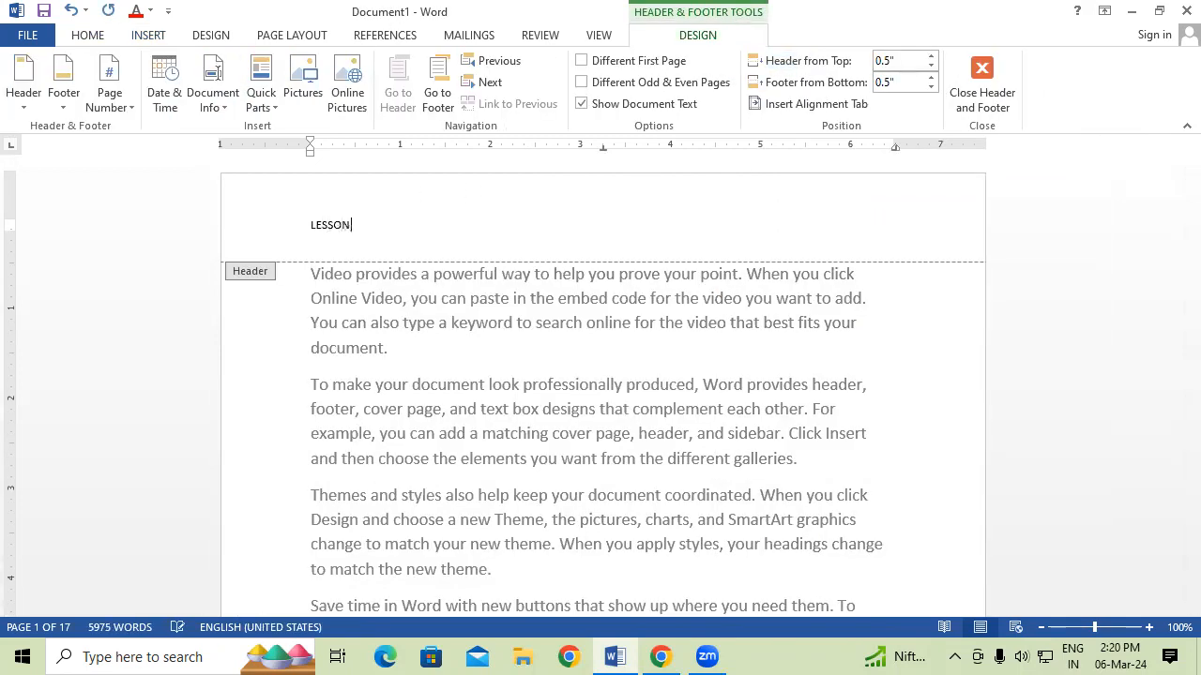
text( 1 INTRODUCTION OF COMPUTER)
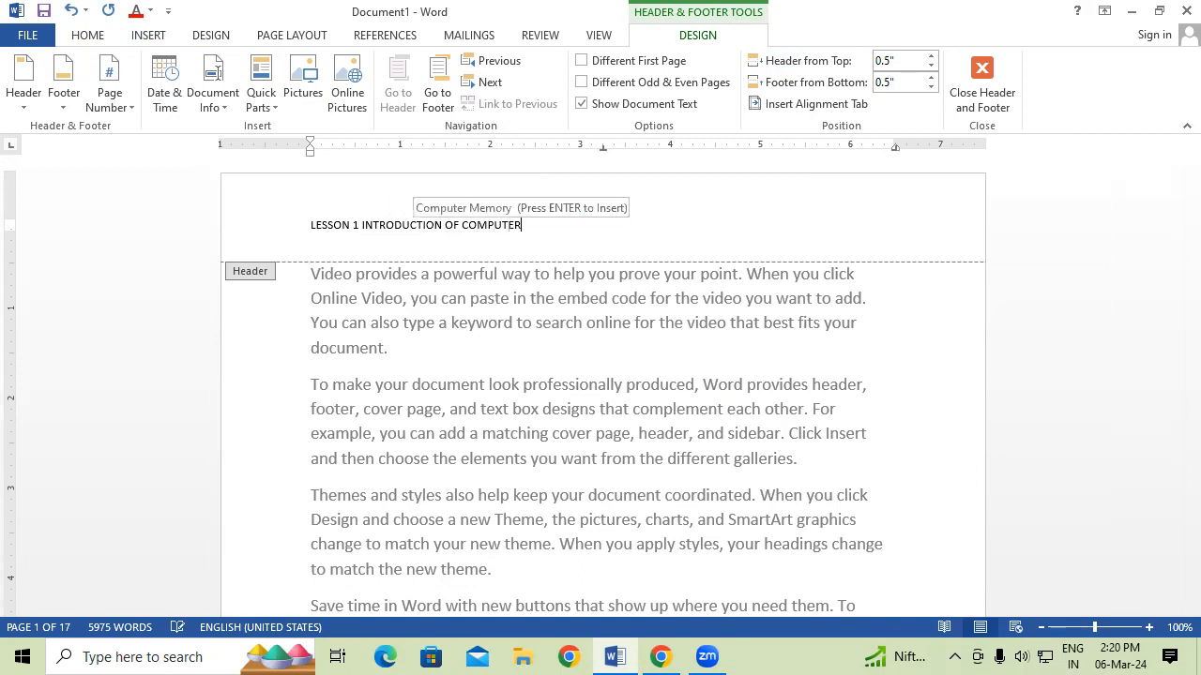
Make the header text larger, bold and red, then return to the body.
key(shift+Left)
key(shift+Left)
key(shift+Left)
key(shift+Left)
key(shift+Left)
key(shift+Left)
key(shift+Left)
key(shift+Left)
key(shift+Left)
key(shift+Left)
key(shift+Left)
key(shift+Left)
key(shift+Left)
key(shift+Left)
key(shift+Left)
key(shift+Left)
key(shift+Left)
key(shift+Left)
key(shift+Left)
key(shift+Left)
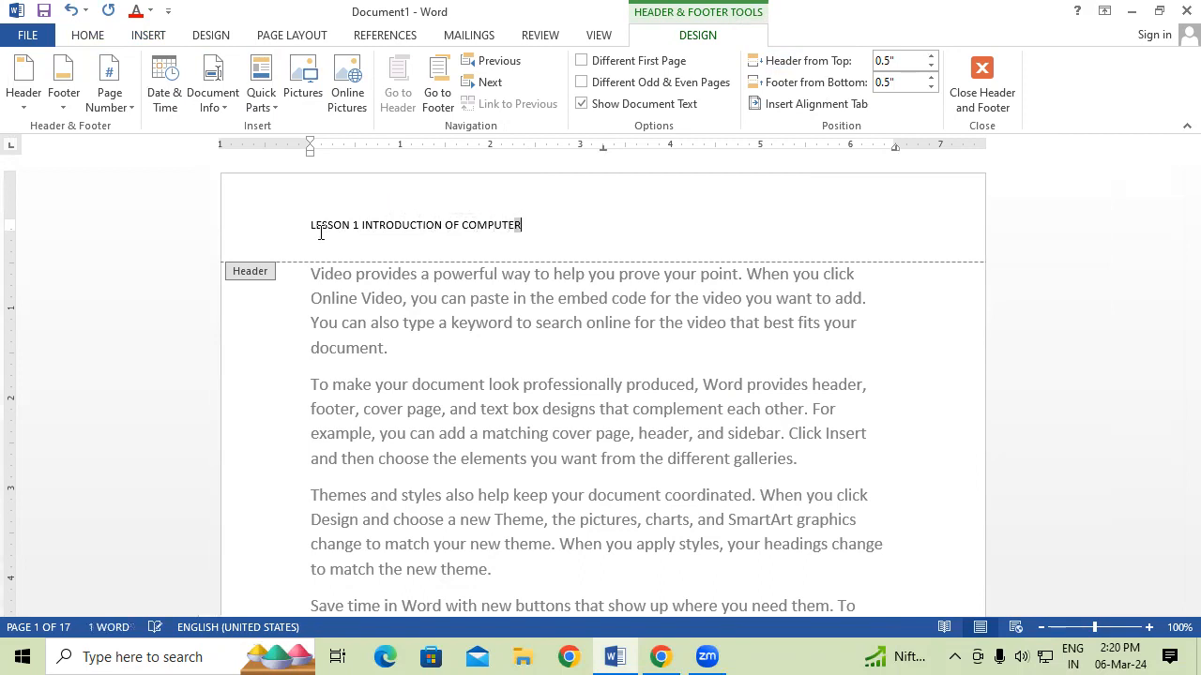
key(shift+Left)
key(shift+Left)
key(shift+Left)
key(shift+Left)
key(shift+Left)
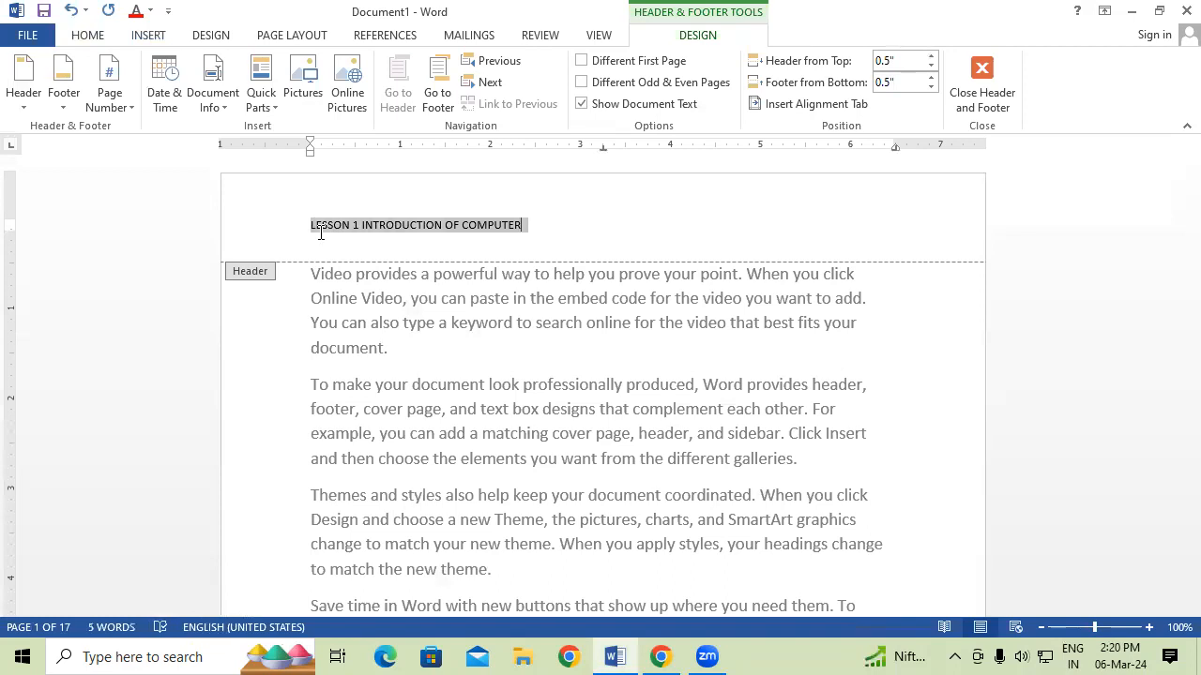
key(ctrl+shift+period)
key(ctrl+shift+period)
key(ctrl+shift+period)
key(ctrl+shift+period)
key(ctrl+shift+period)
key(ctrl+shift+period)
key(ctrl+shift+period)
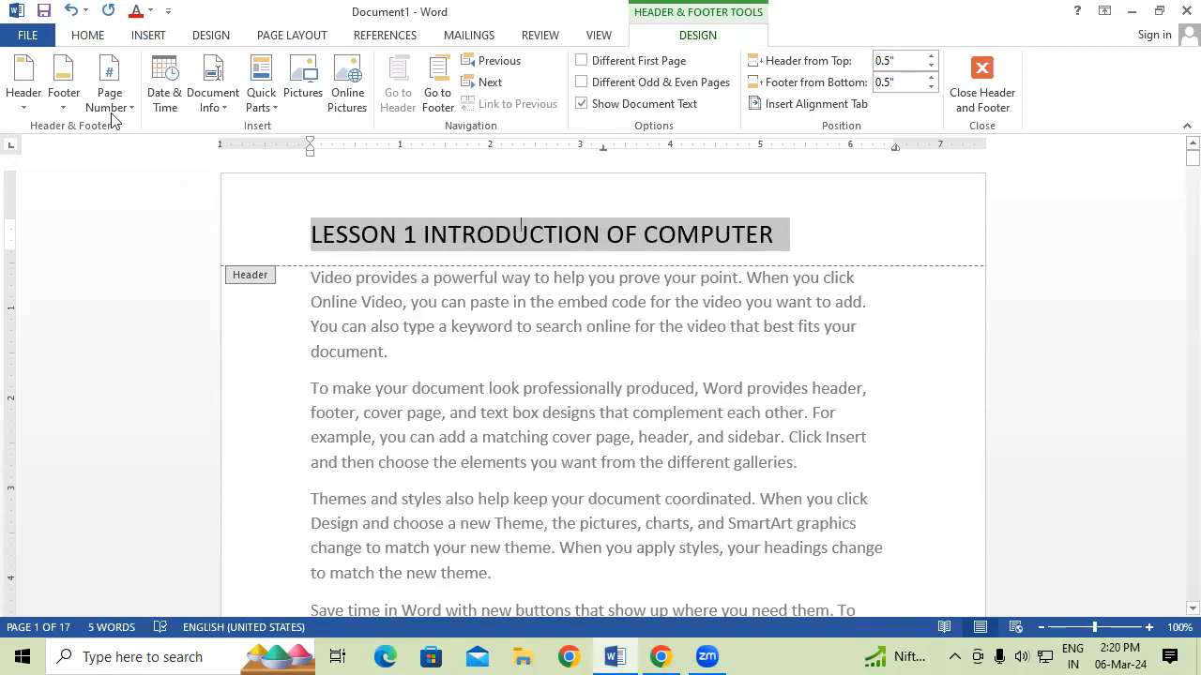
click(87, 36)
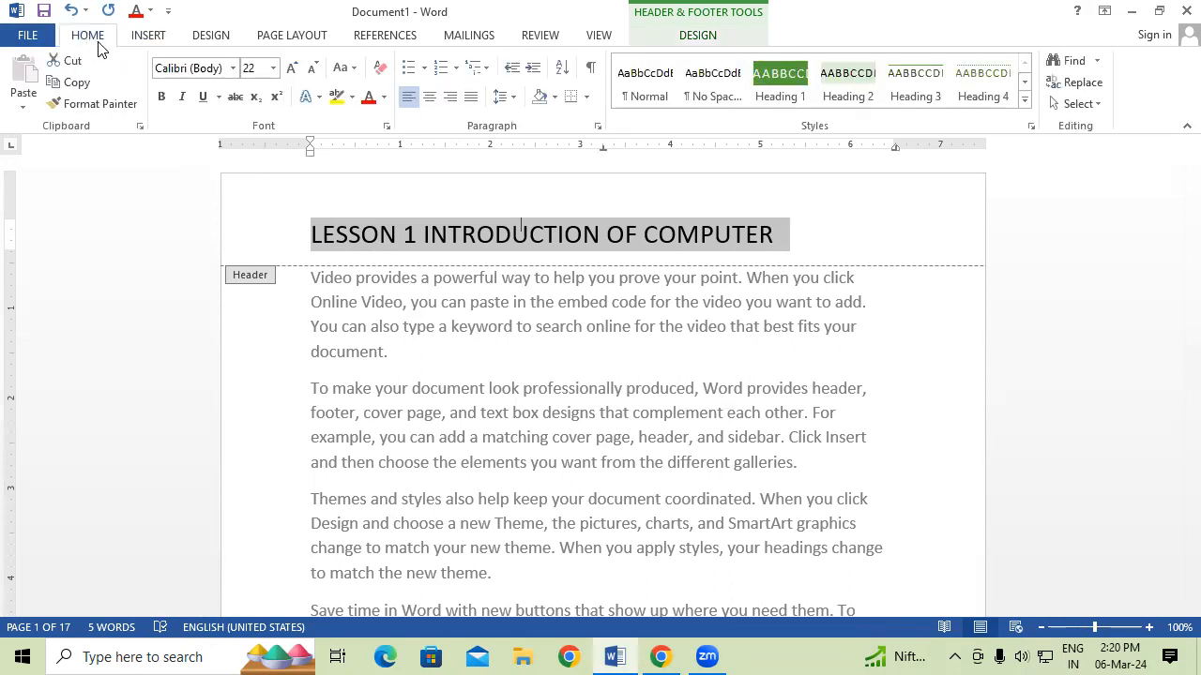
click(161, 96)
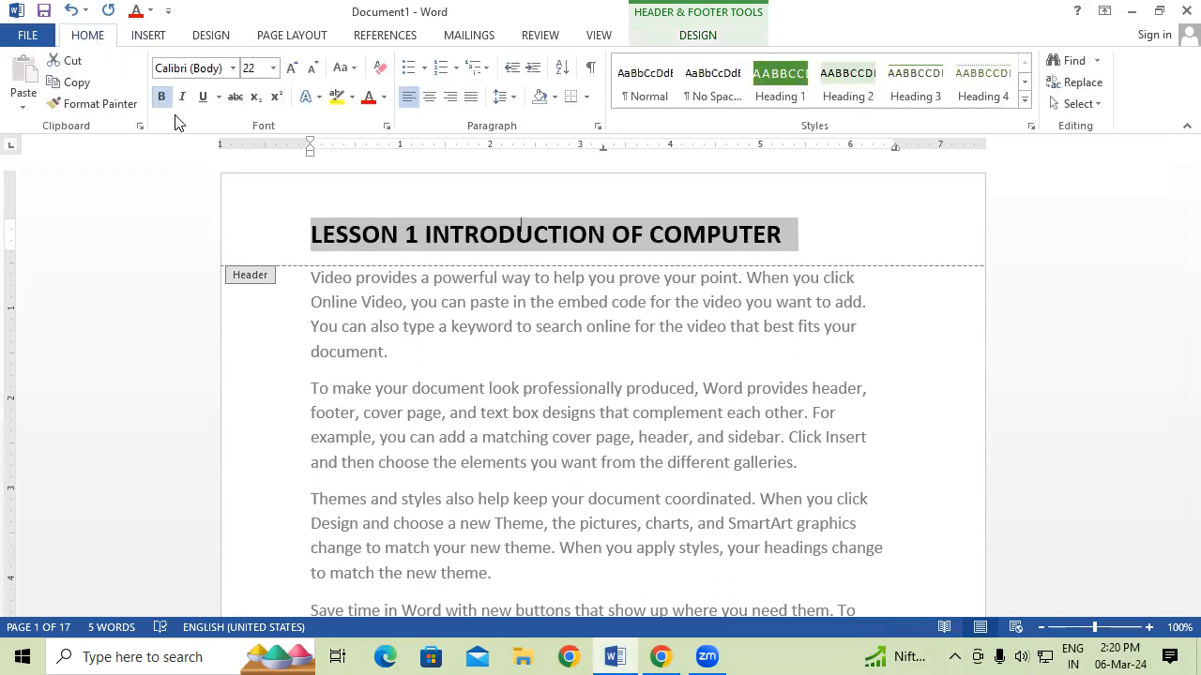
click(373, 100)
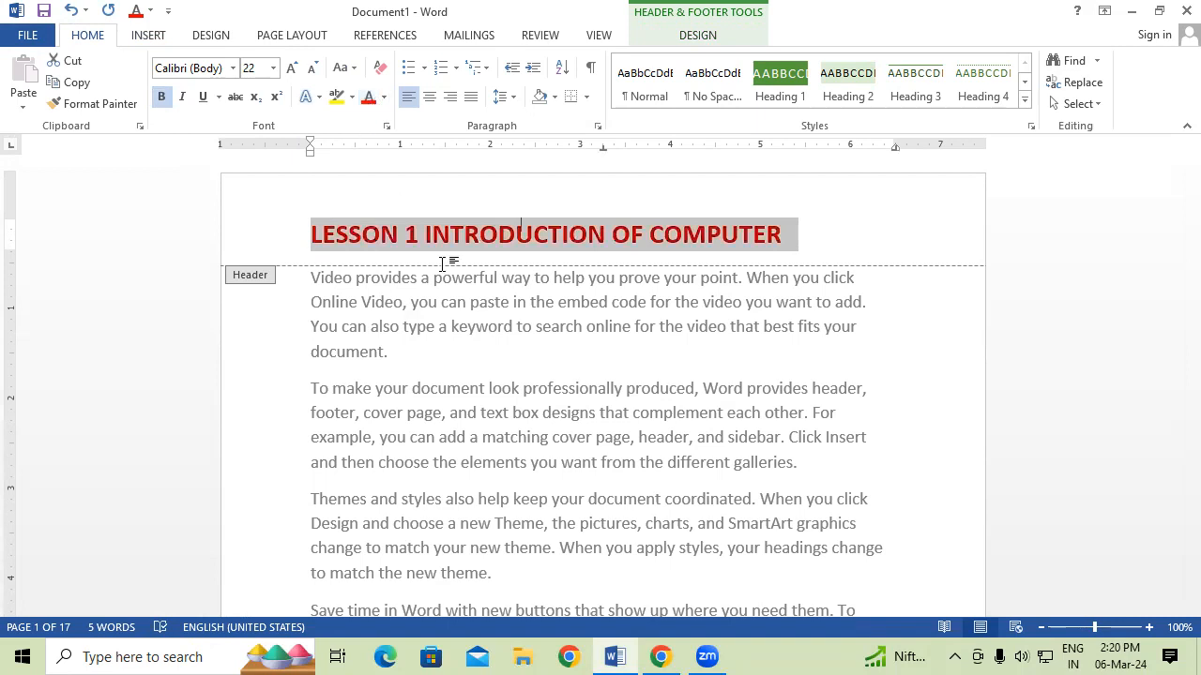
double_click(520, 402)
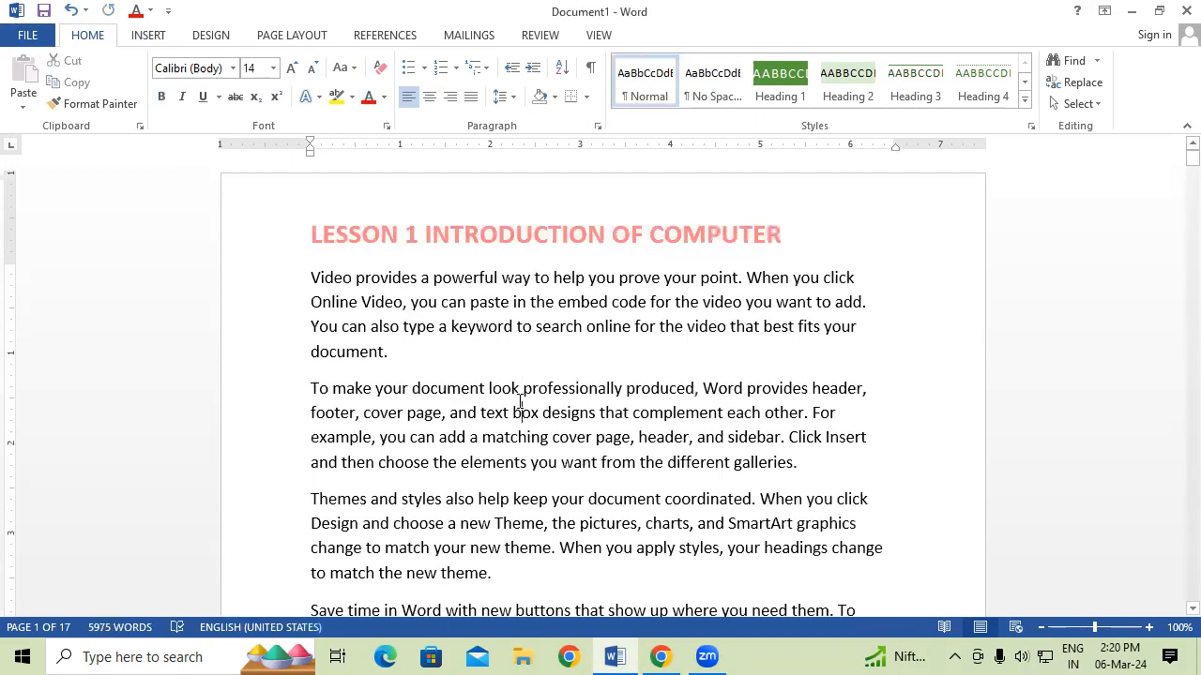
scroll(521, 401, down, 5)
scroll(521, 402, down, 10)
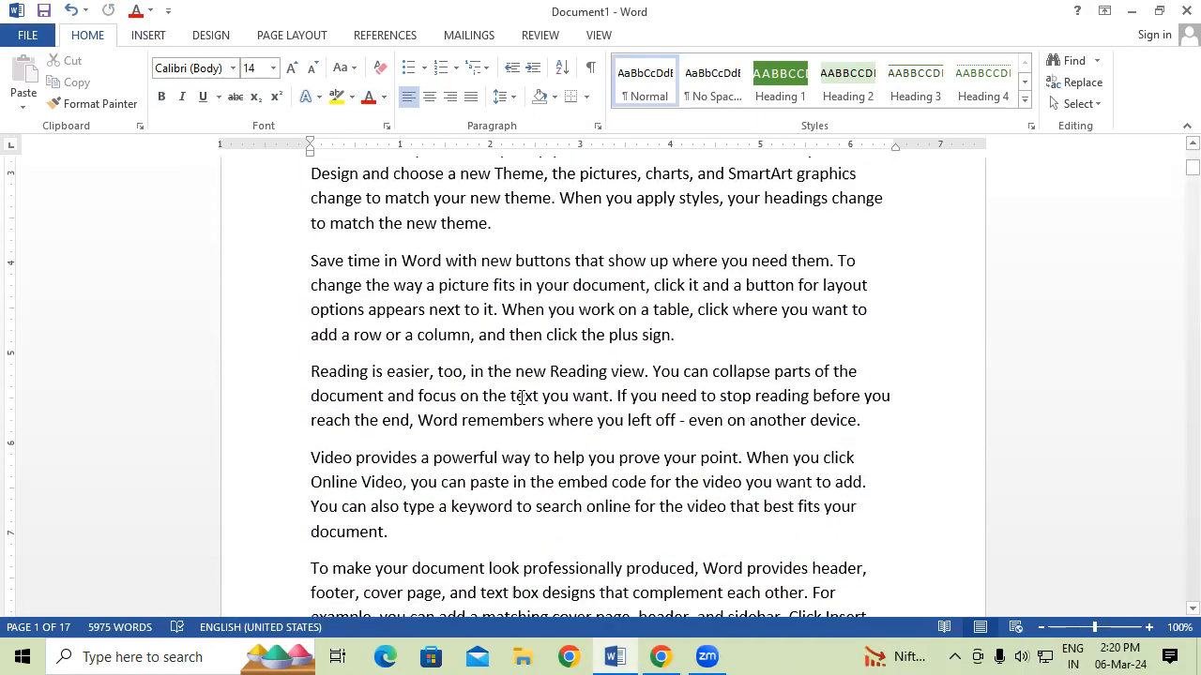
scroll(521, 398, down, 9)
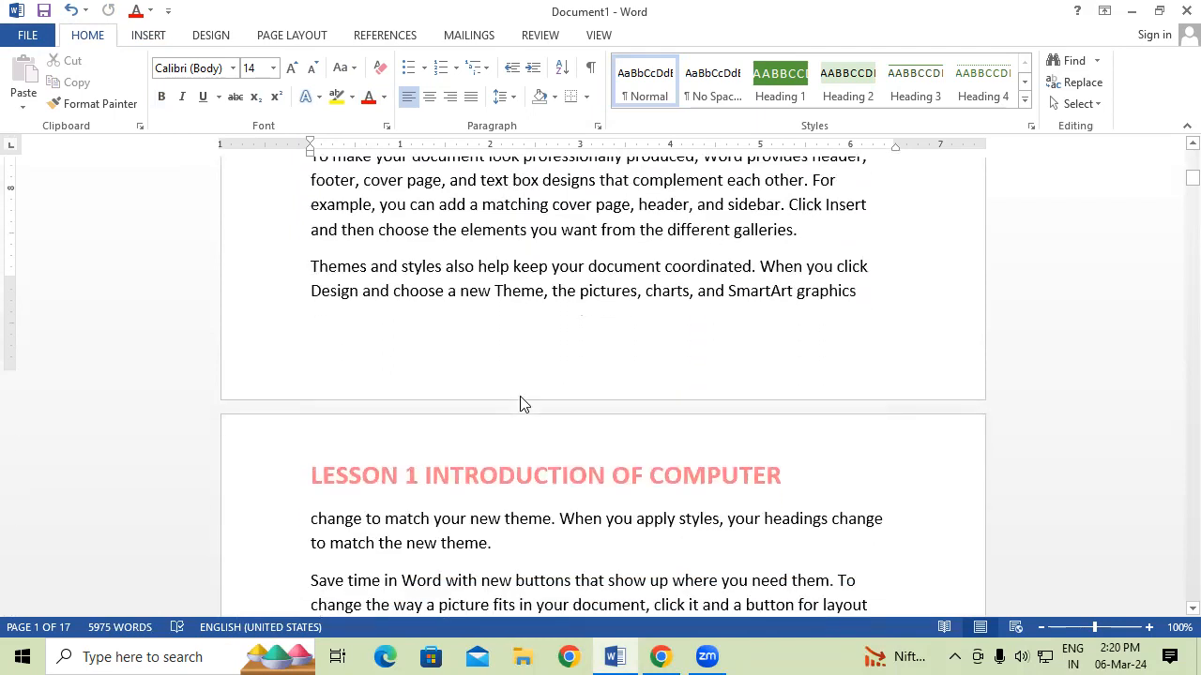
scroll(520, 394, down, 9)
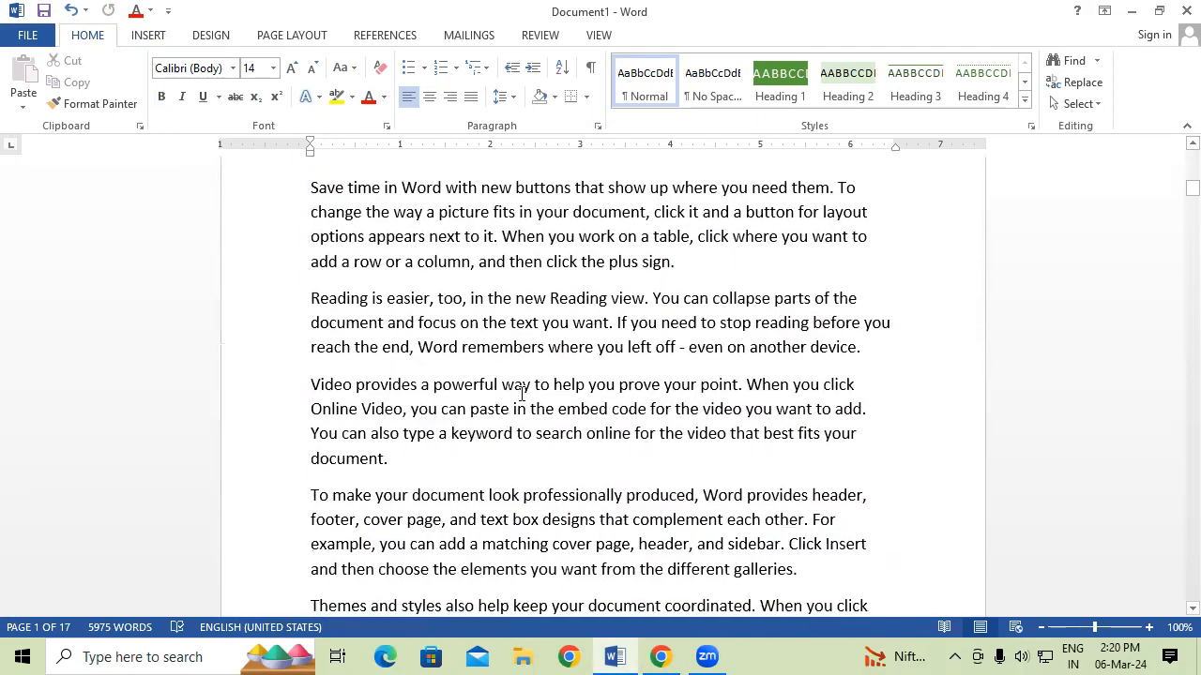
scroll(520, 394, down, 9)
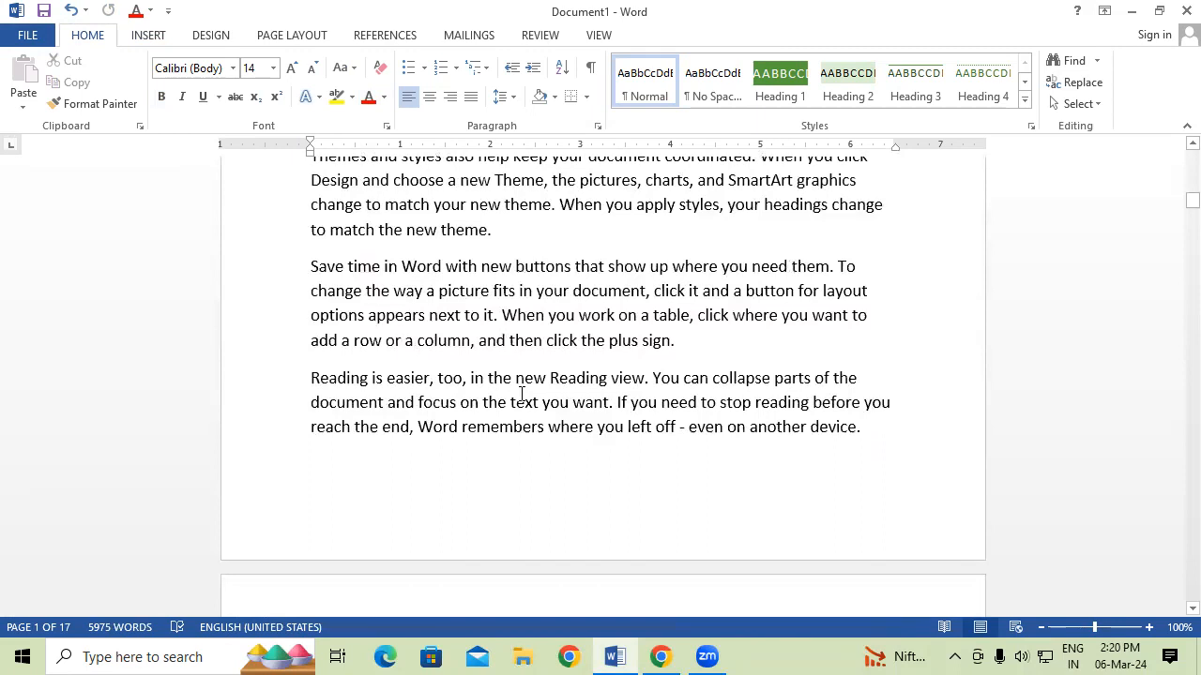
scroll(520, 388, down, 2)
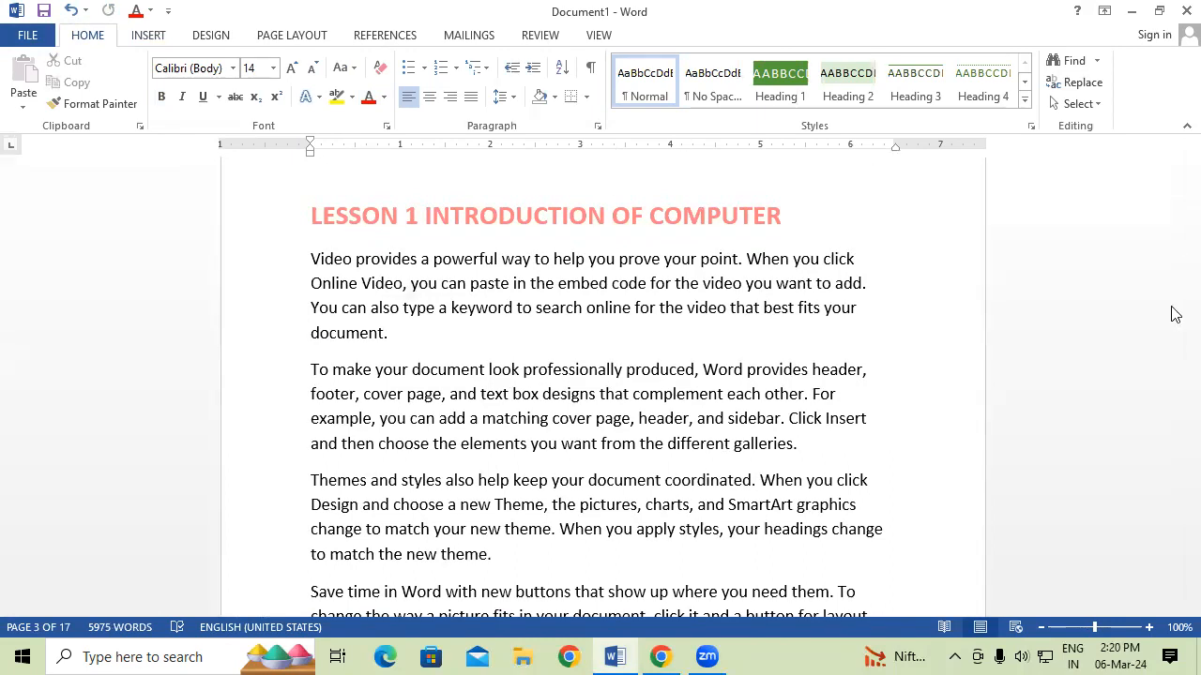
drag(1189, 210, 1189, 139)
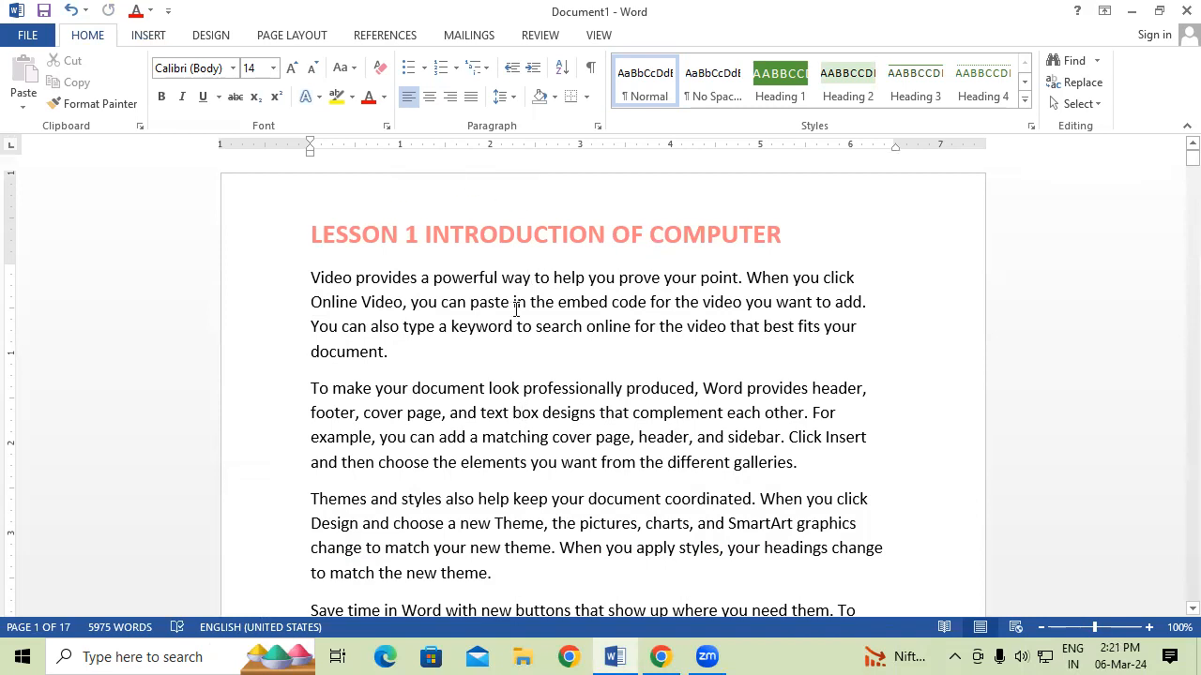
scroll(516, 308, down, 6)
scroll(517, 309, down, 10)
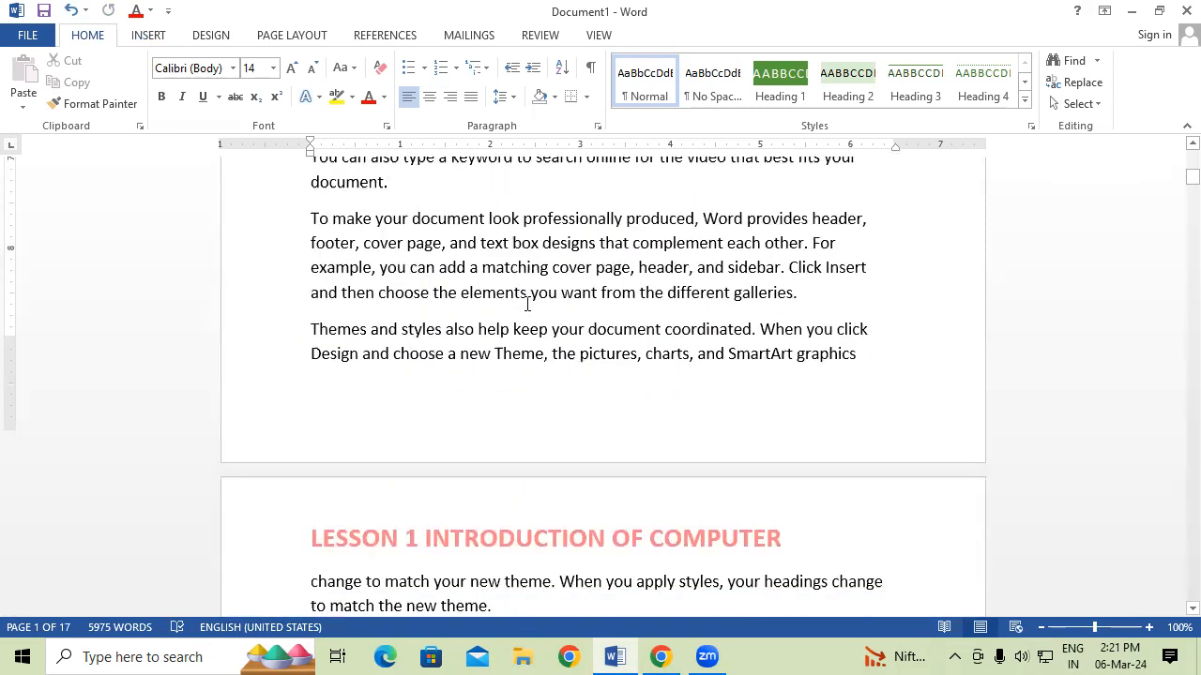
scroll(517, 310, down, 1)
Insert a Next Page section break before 'change to match your new theme'.
click(867, 288)
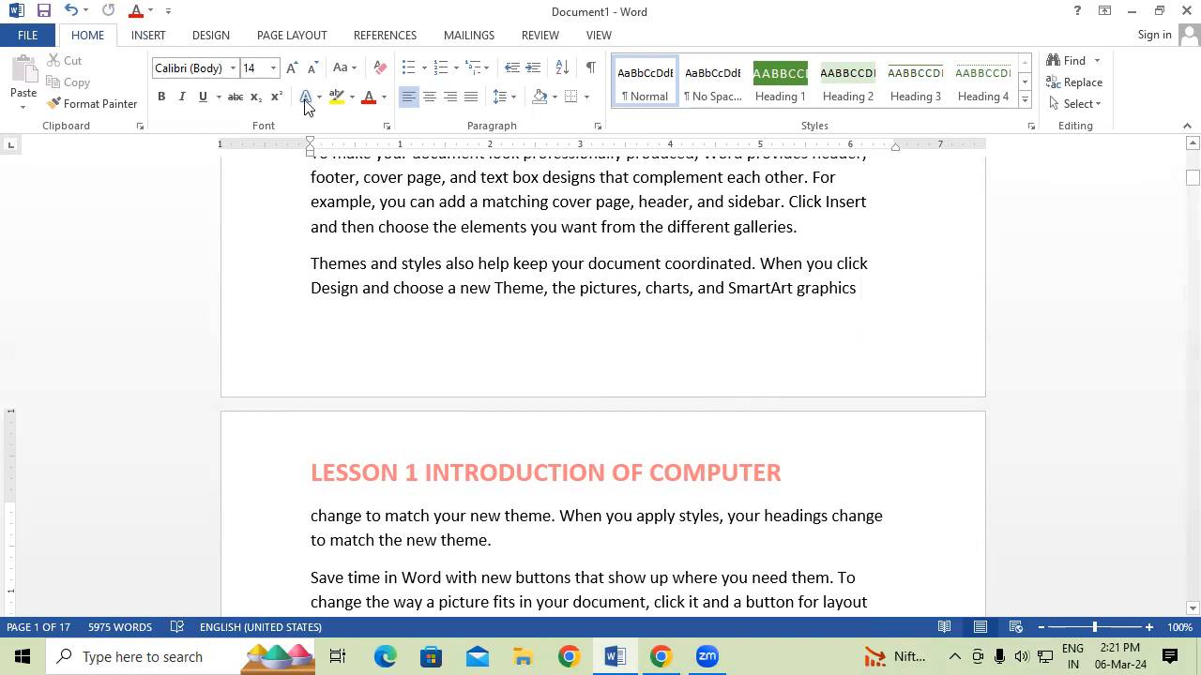
click(293, 35)
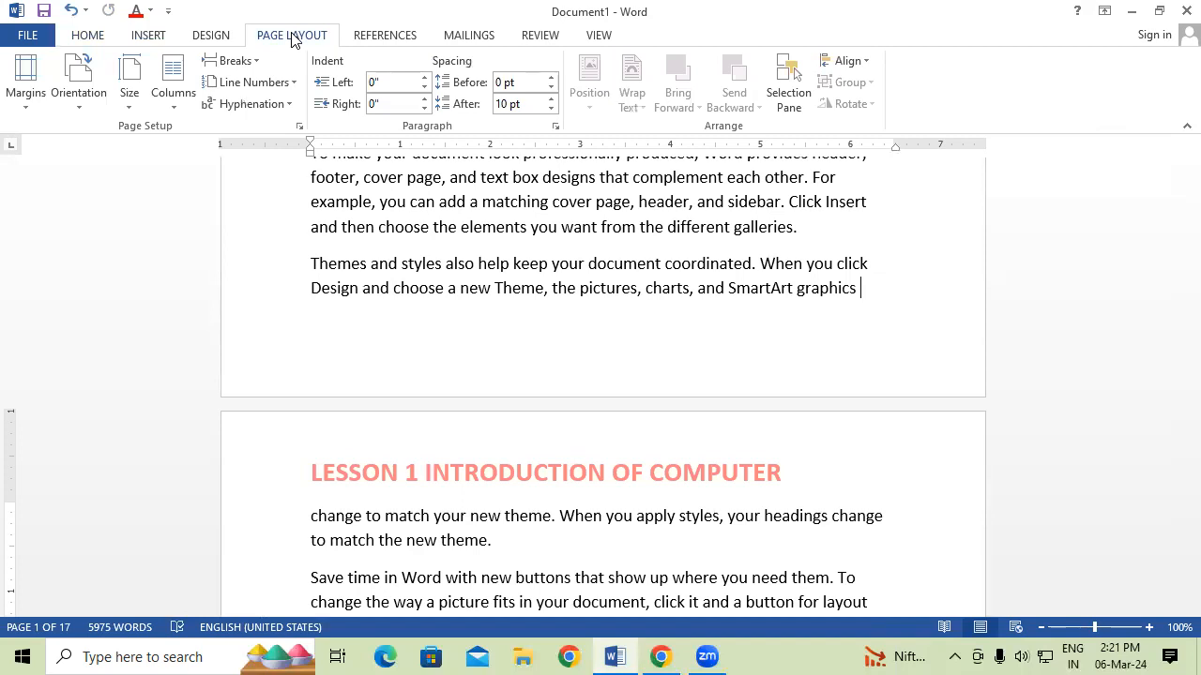
click(235, 61)
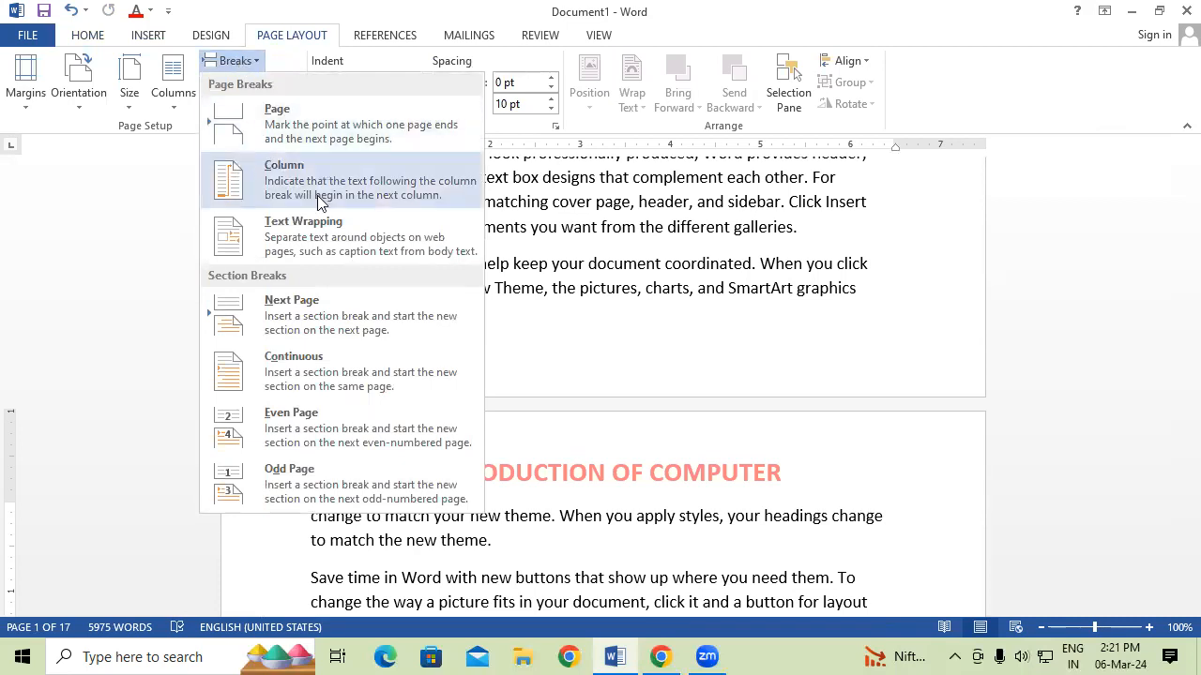
click(251, 328)
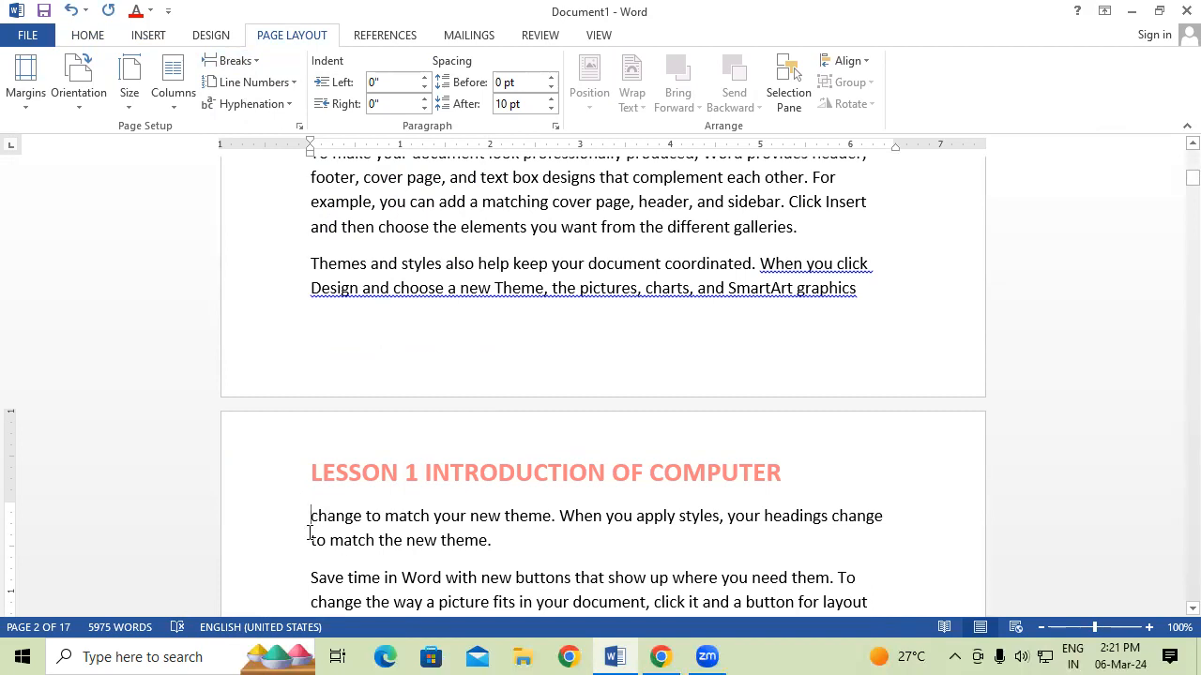
Unlink the section 2 header and change it to 'LESSON 2 INTRODUCTION OF COMPUTER MEMORY'.
double_click(389, 480)
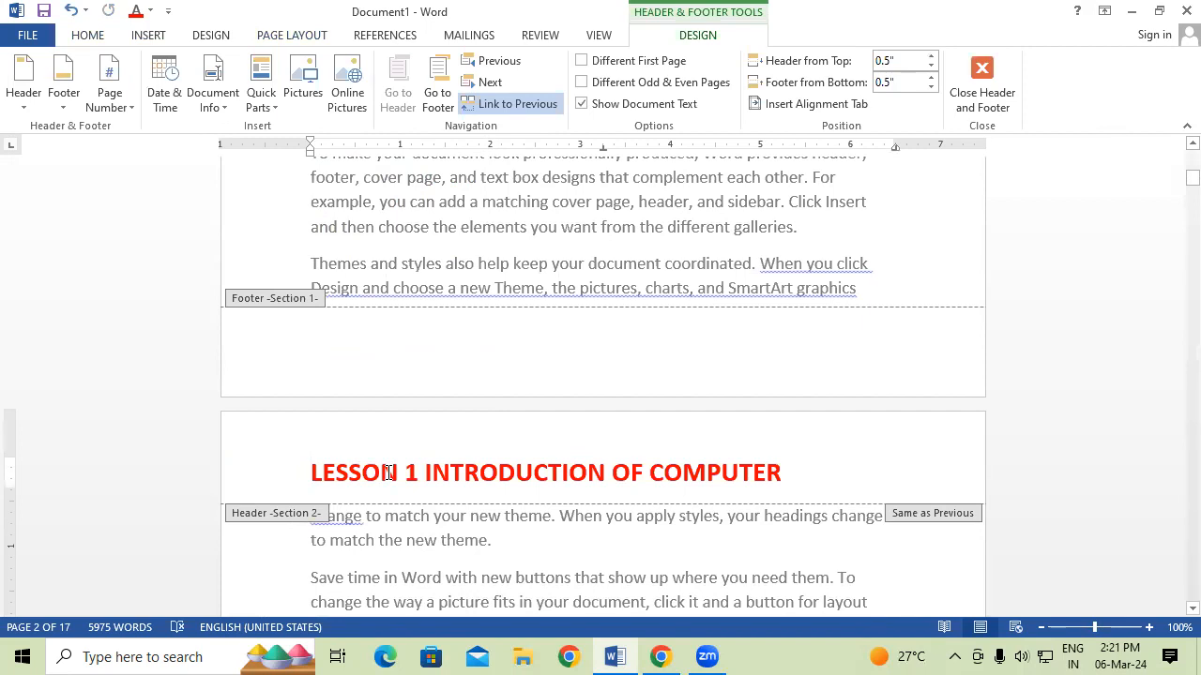
click(518, 103)
scroll(628, 317, down, 5)
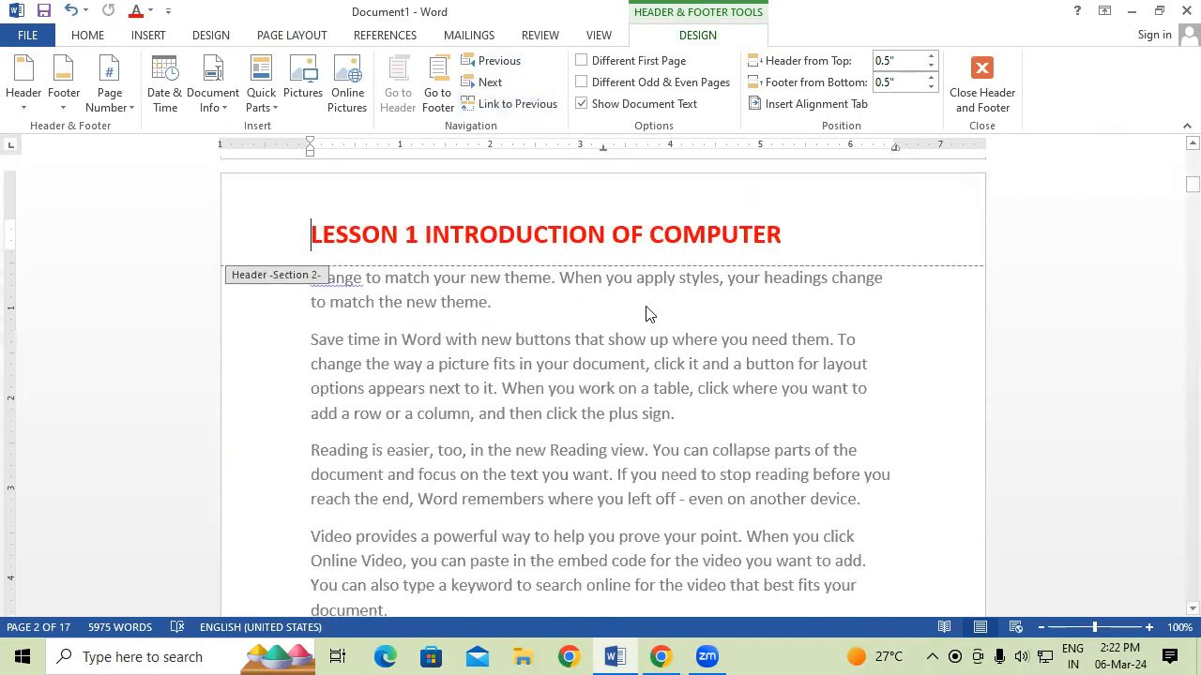
click(420, 234)
key(BackSpace)
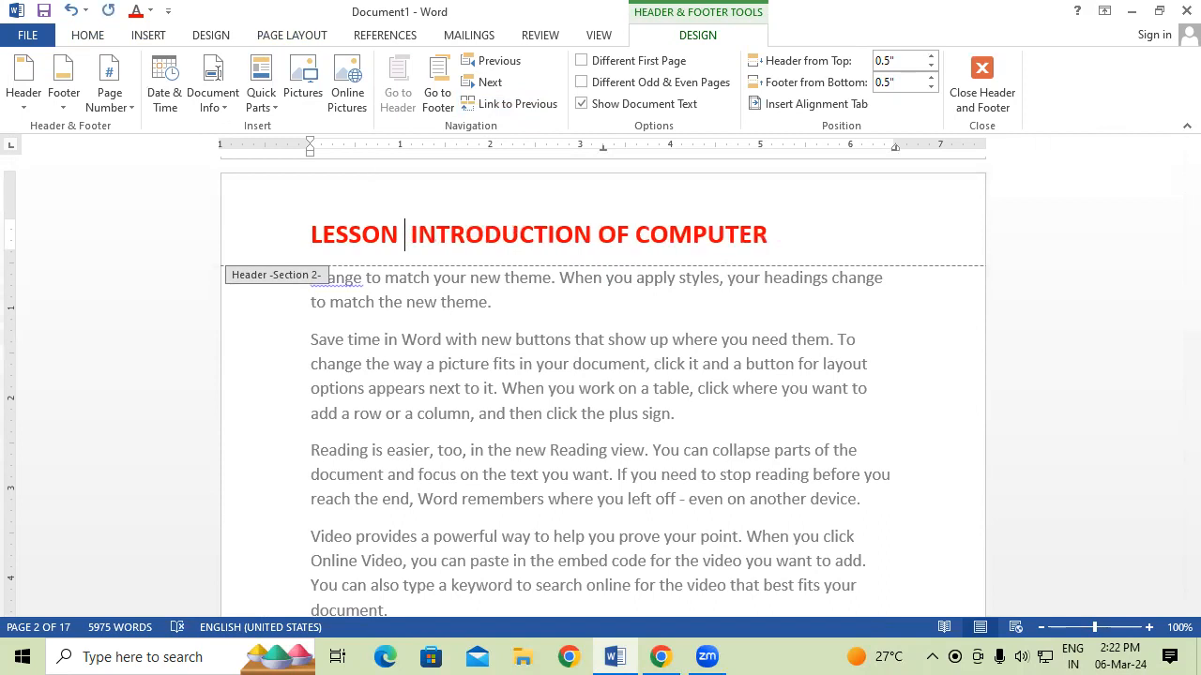
text(2)
click(809, 243)
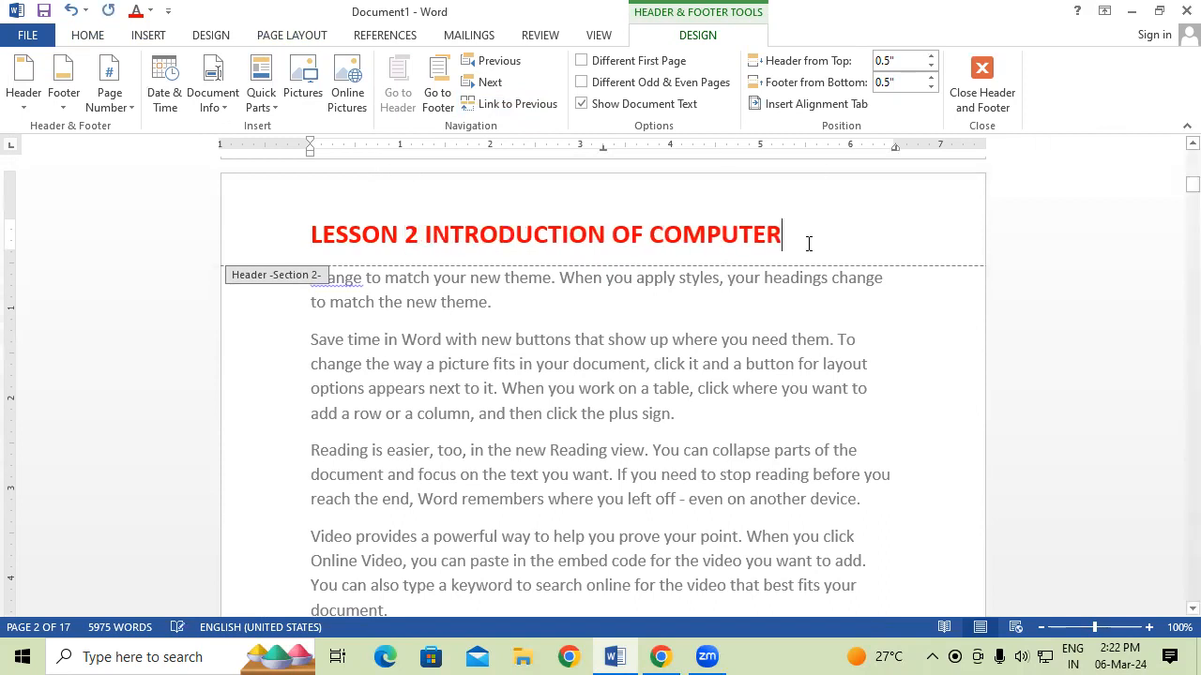
text(M)
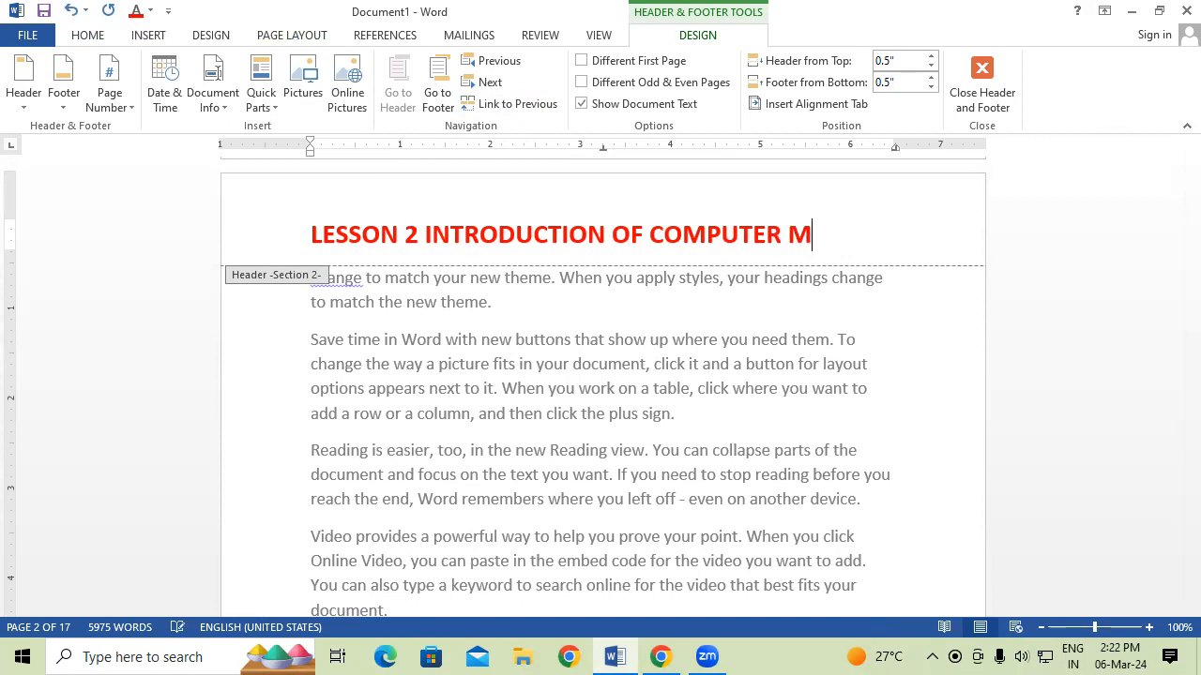
text(EMORY)
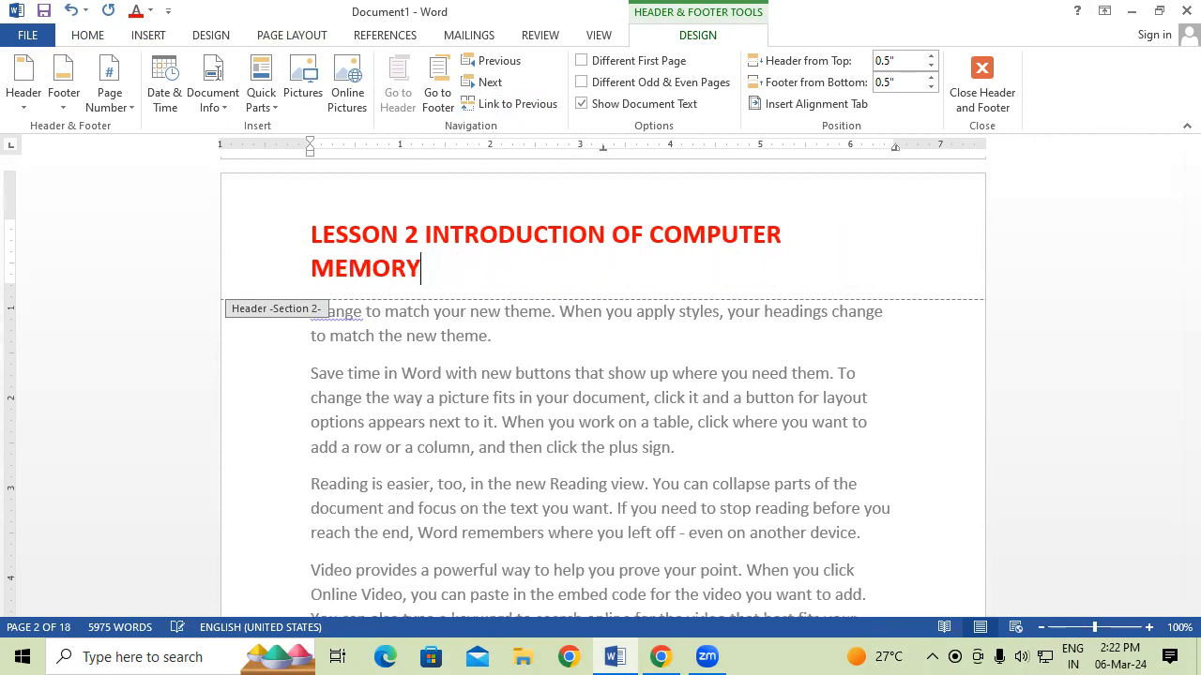
double_click(771, 412)
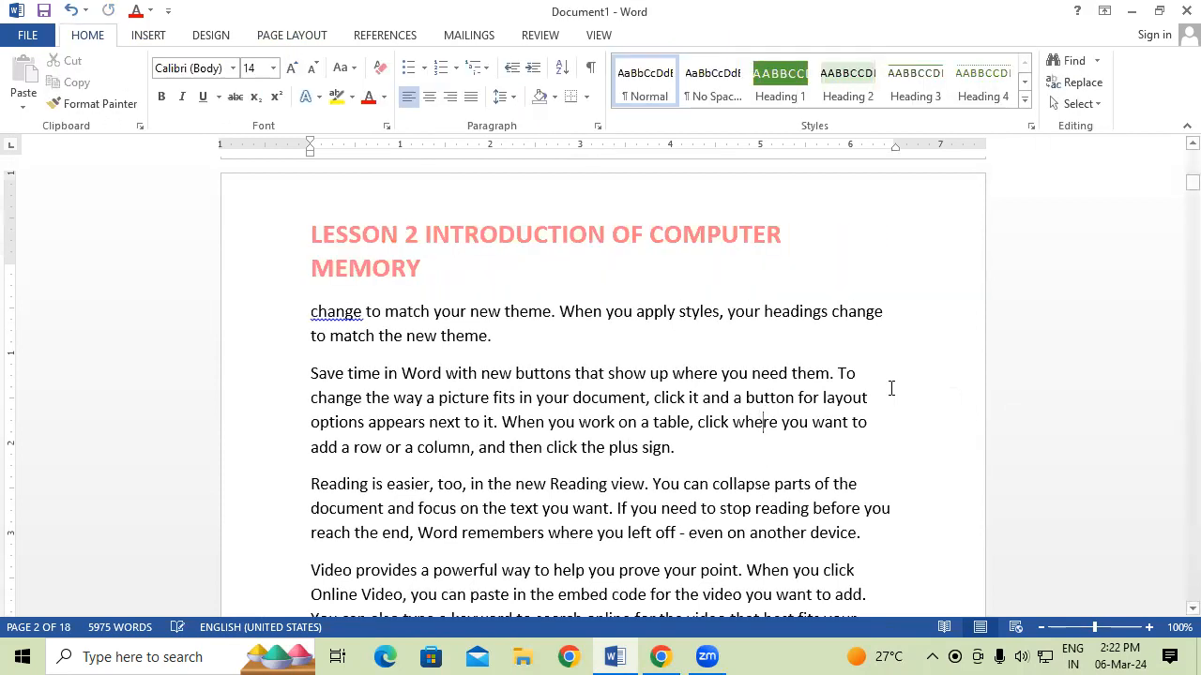
scroll(750, 368, up, 1)
scroll(751, 367, up, 10)
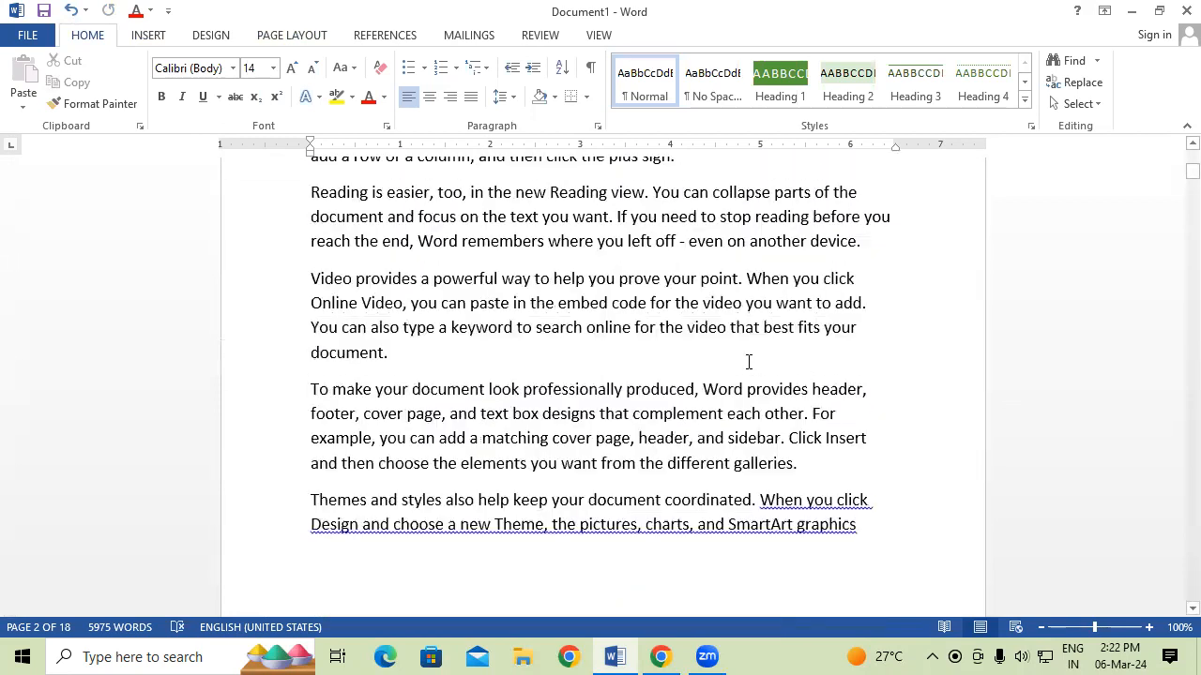
scroll(747, 360, up, 8)
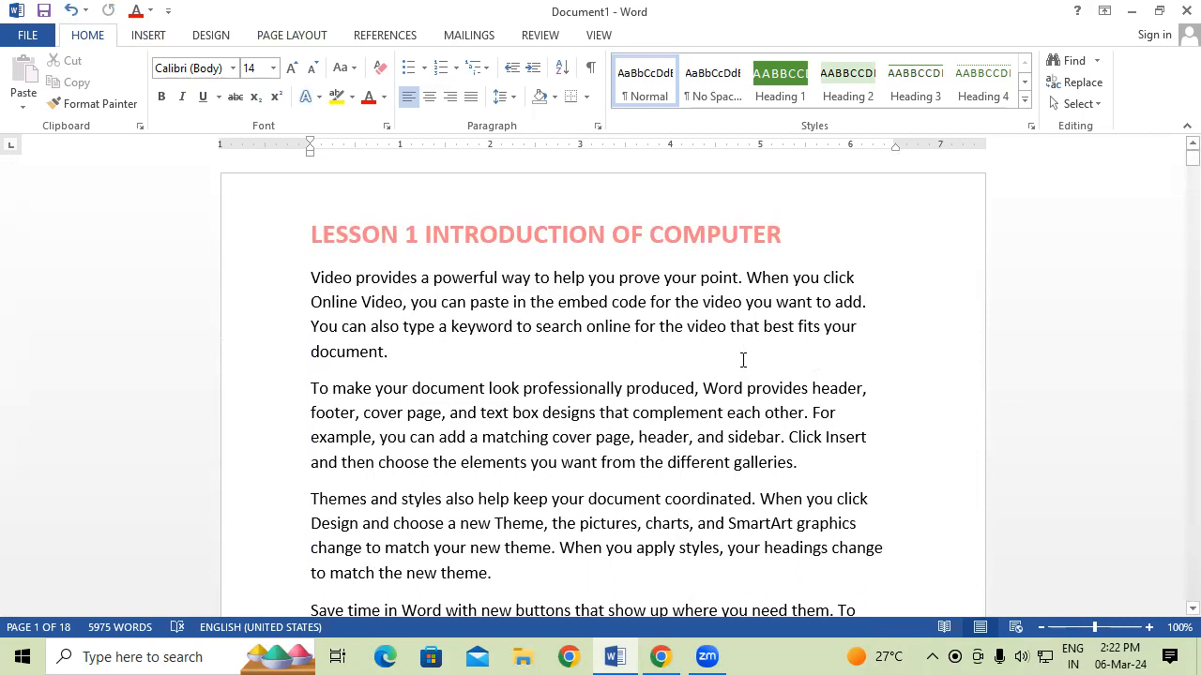
scroll(743, 359, down, 6)
scroll(741, 366, down, 6)
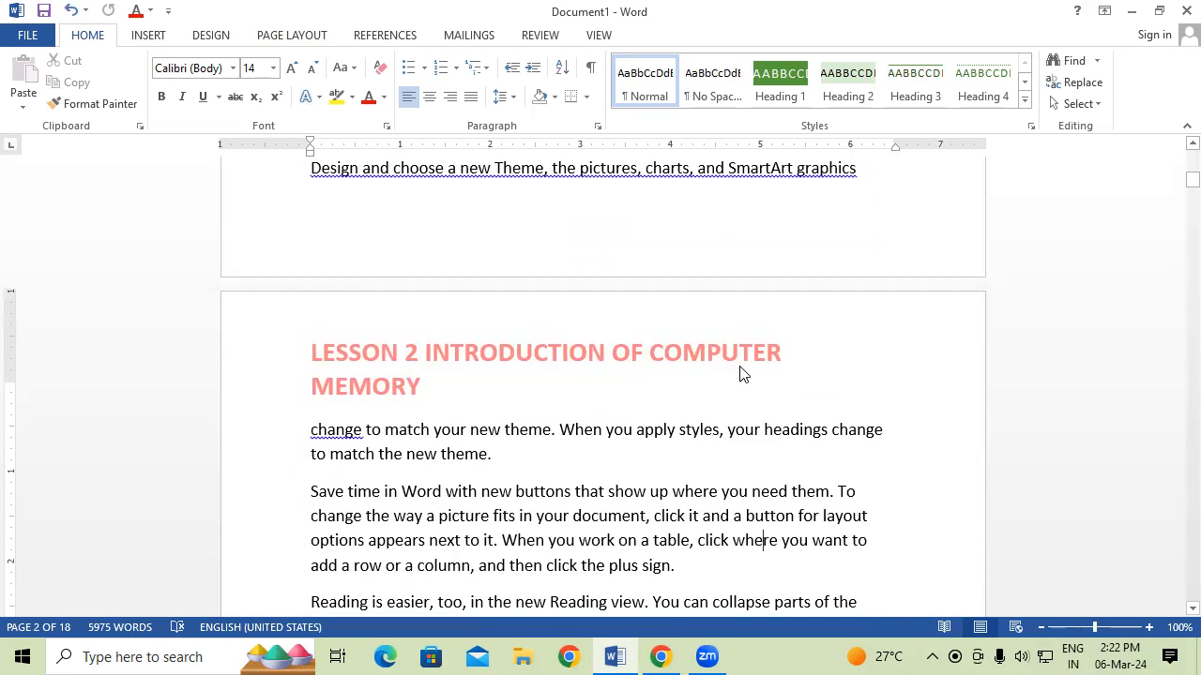
scroll(740, 374, down, 3)
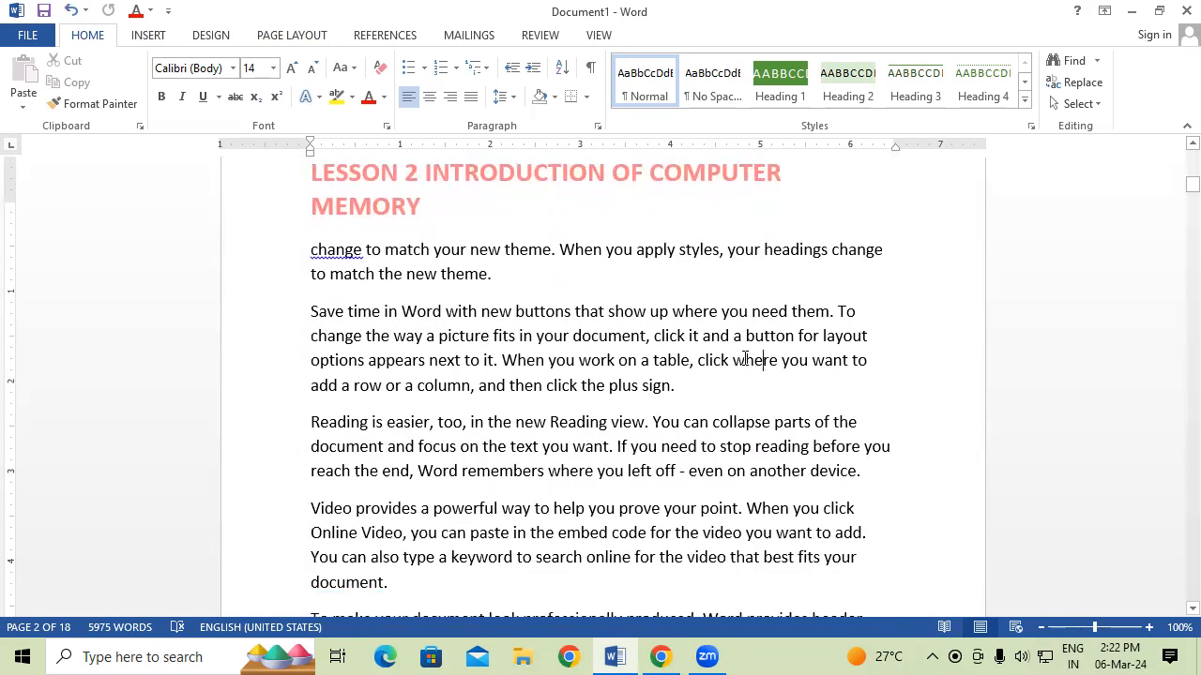
scroll(743, 359, down, 5)
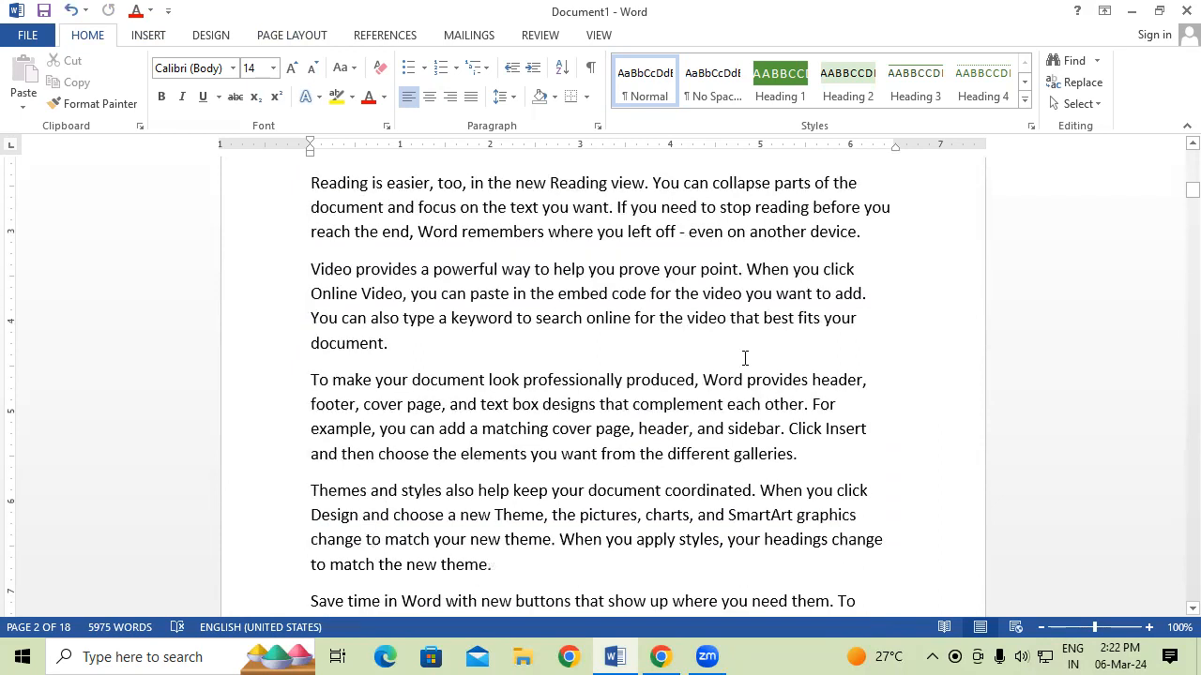
scroll(744, 360, down, 4)
Insert a Next Page section break after 'even on another device.'.
click(875, 413)
scroll(875, 412, down, 1)
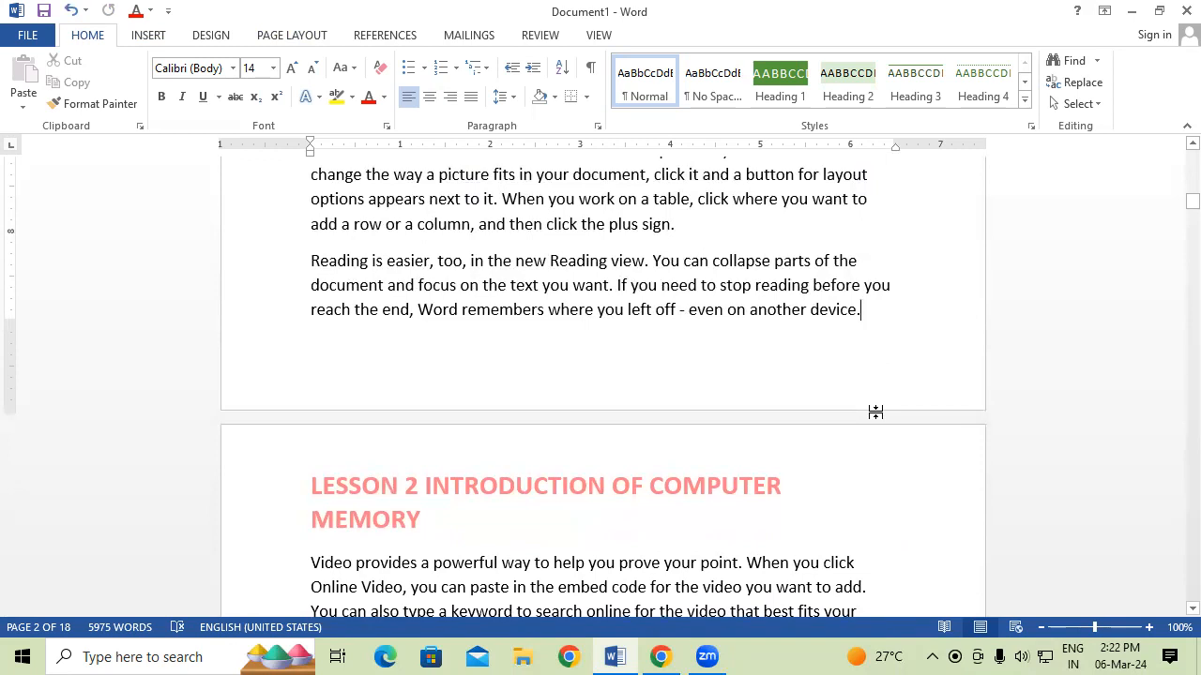
click(281, 35)
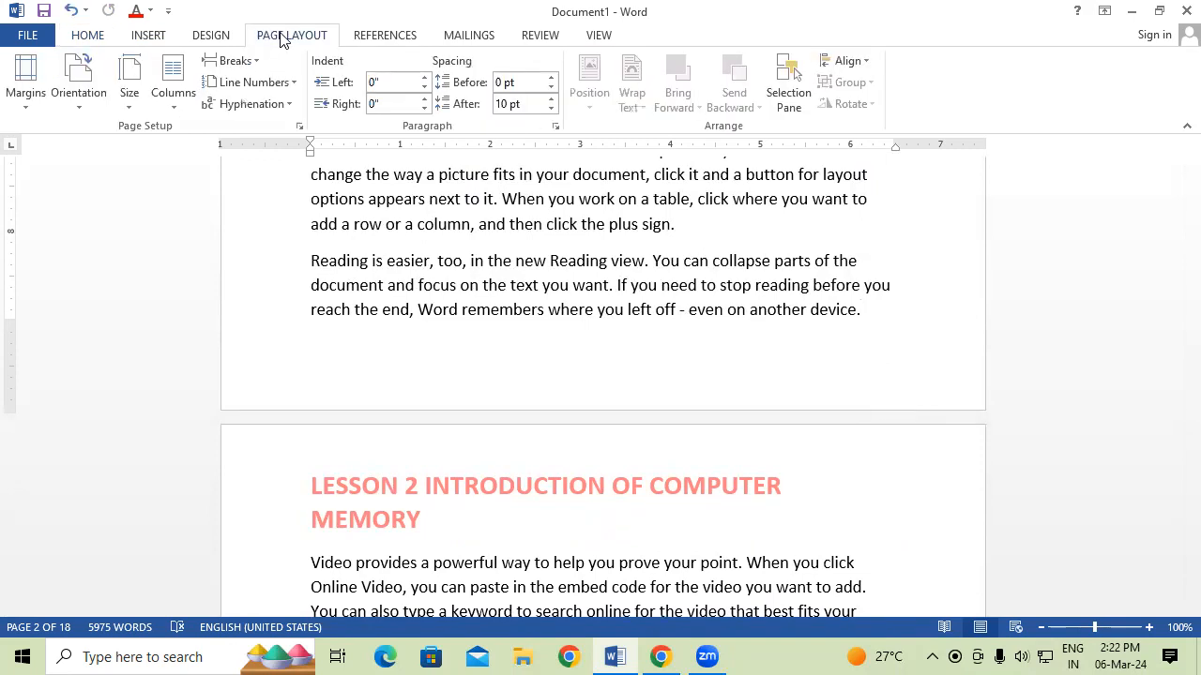
click(233, 60)
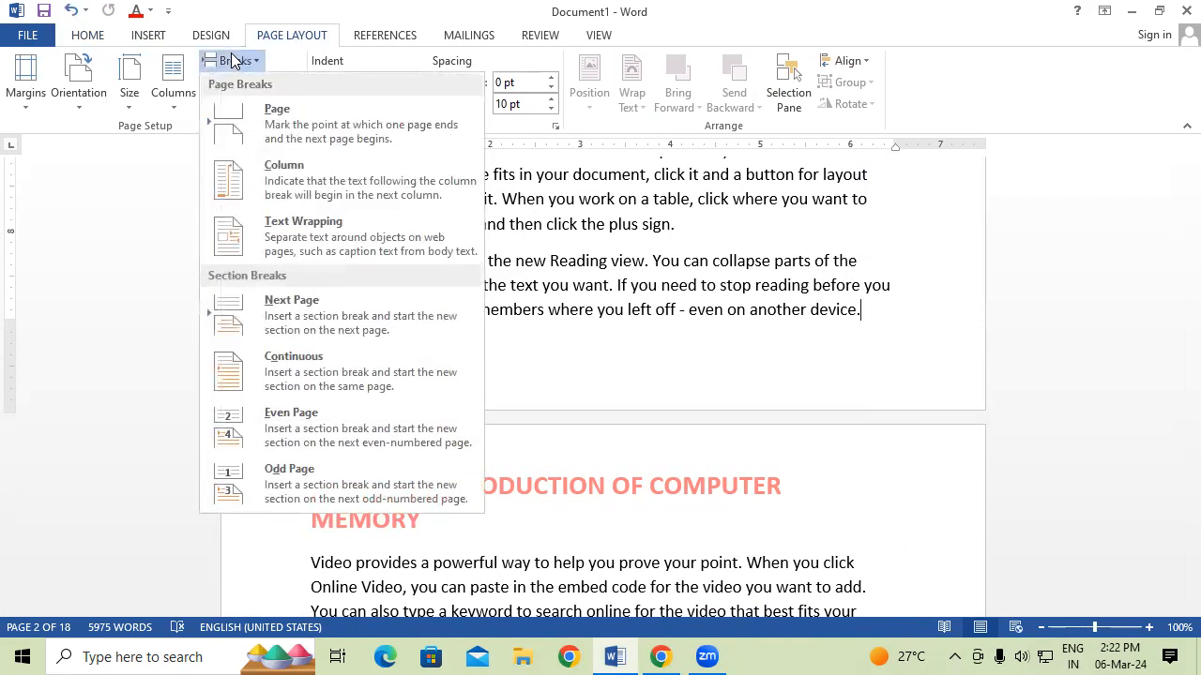
click(349, 324)
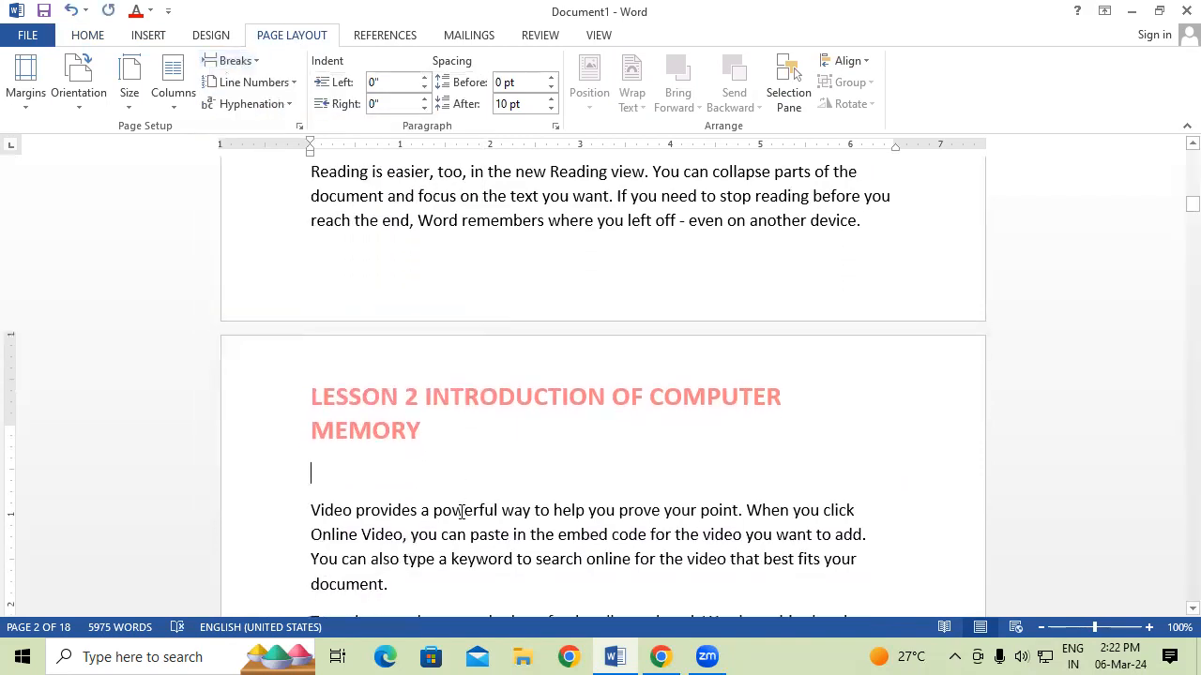
scroll(461, 511, down, 1)
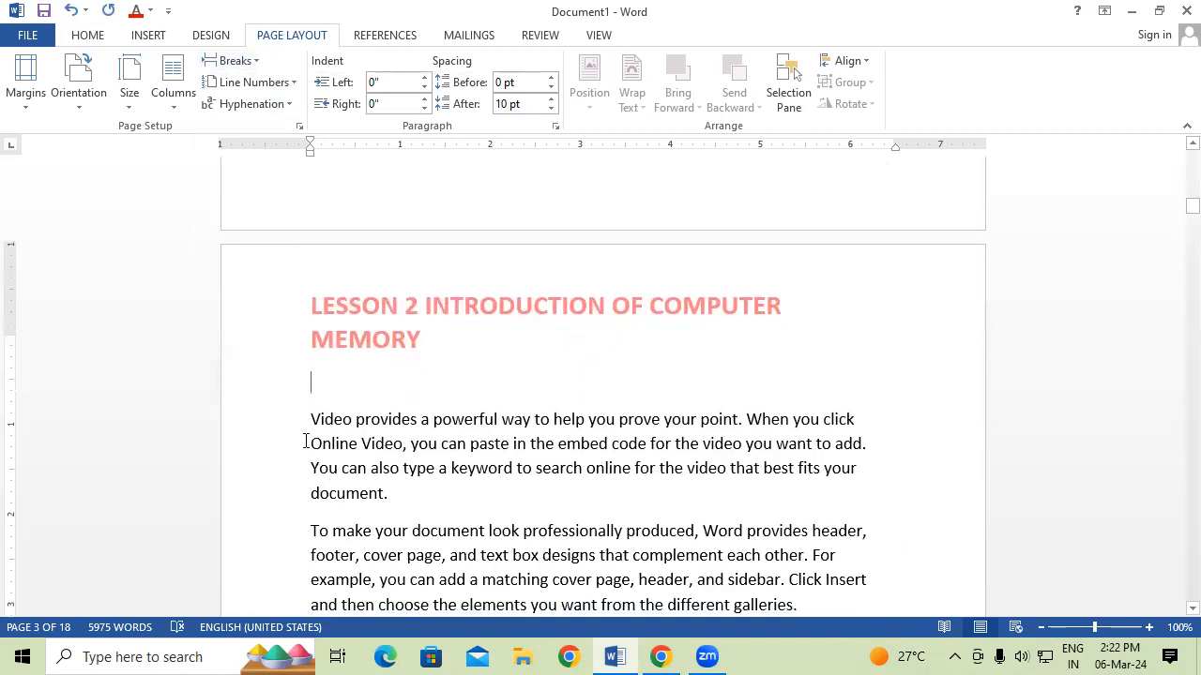
Unlink the section 3 header from section 2 and change the lesson number to 3.
double_click(407, 319)
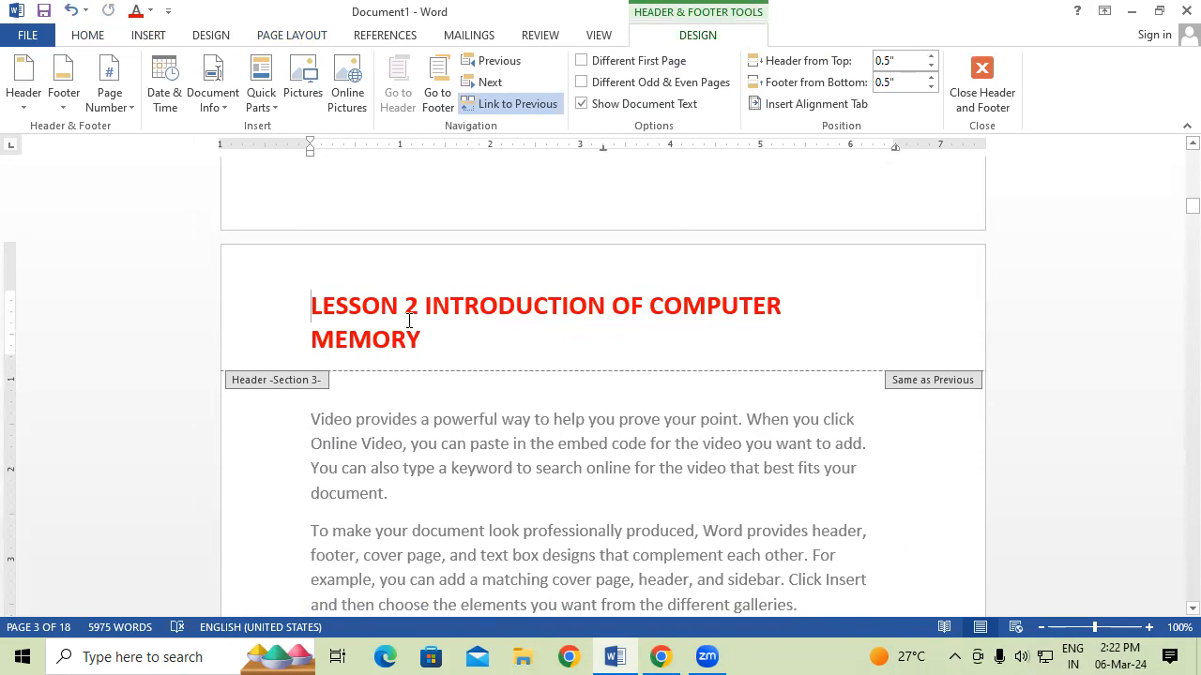
click(521, 102)
scroll(445, 327, down, 1)
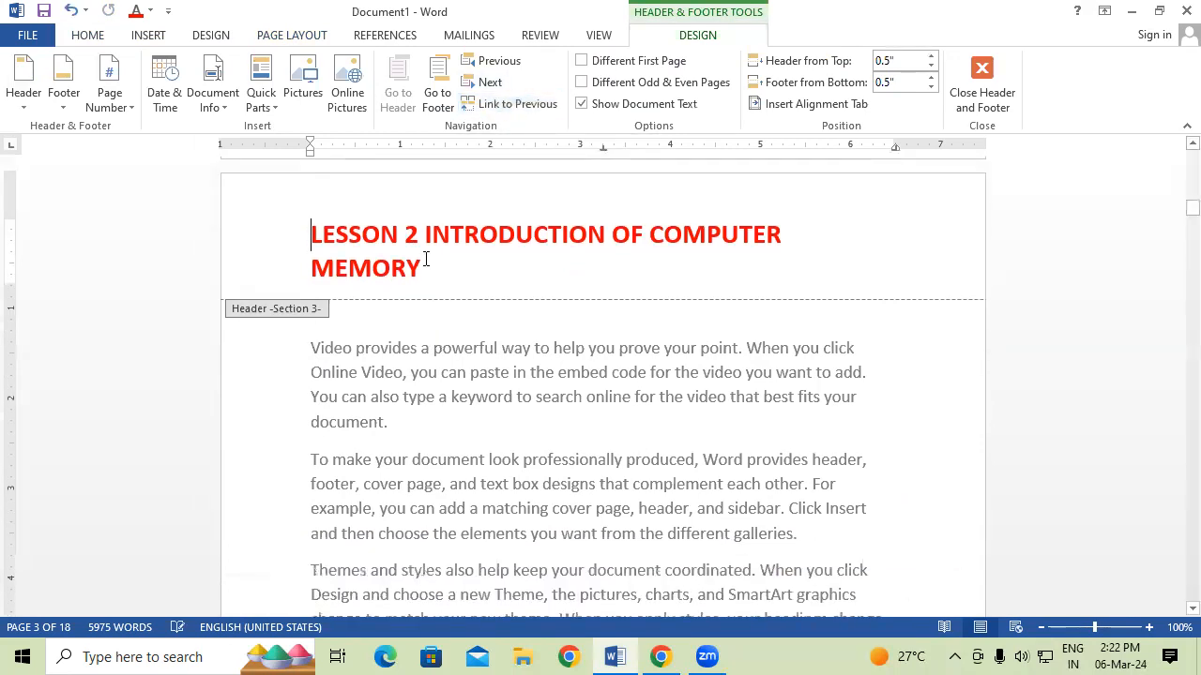
key(BackSpace)
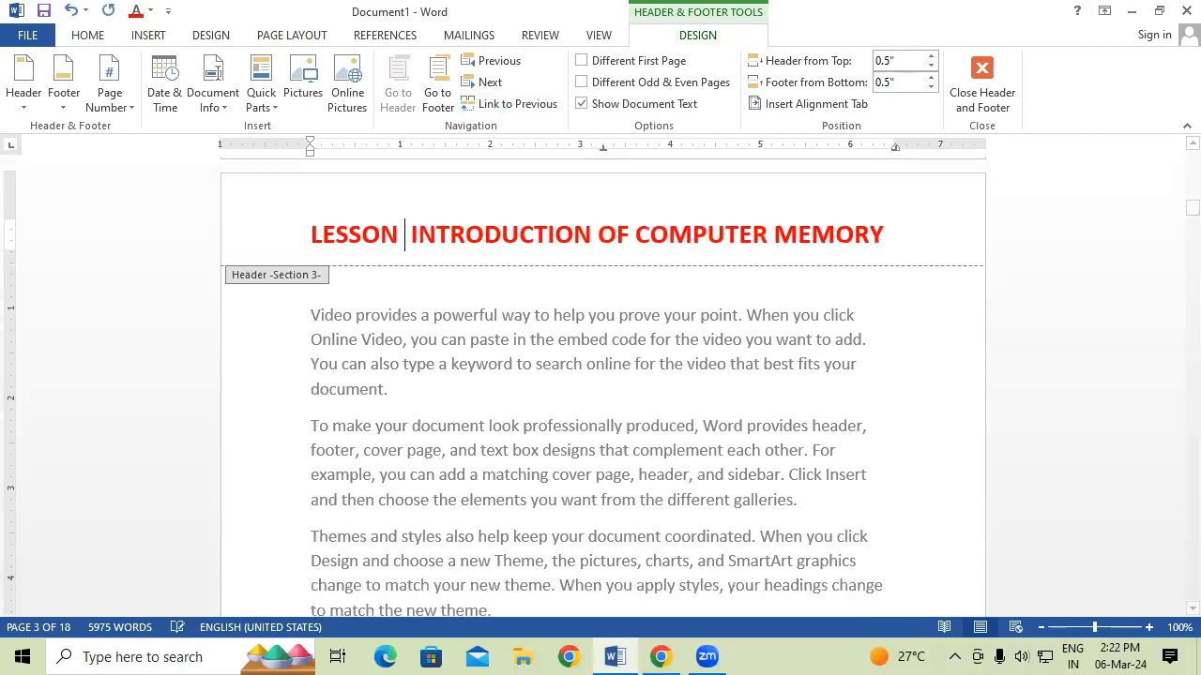
text(3)
Retitle the header 'INTRODUCTION TO OPERATING SYSTEM' and return to the body.
click(490, 275)
key(BackSpace)
key(BackSpace)
key(BackSpace)
key(BackSpace)
key(BackSpace)
key(BackSpace)
key(BackSpace)
key(BackSpace)
key(BackSpace)
key(BackSpace)
key(BackSpace)
key(BackSpace)
key(BackSpace)
key(BackSpace)
key(BackSpace)
key(BackSpace)
key(BackSpace)
key(BackSpace)
key(BackSpace)
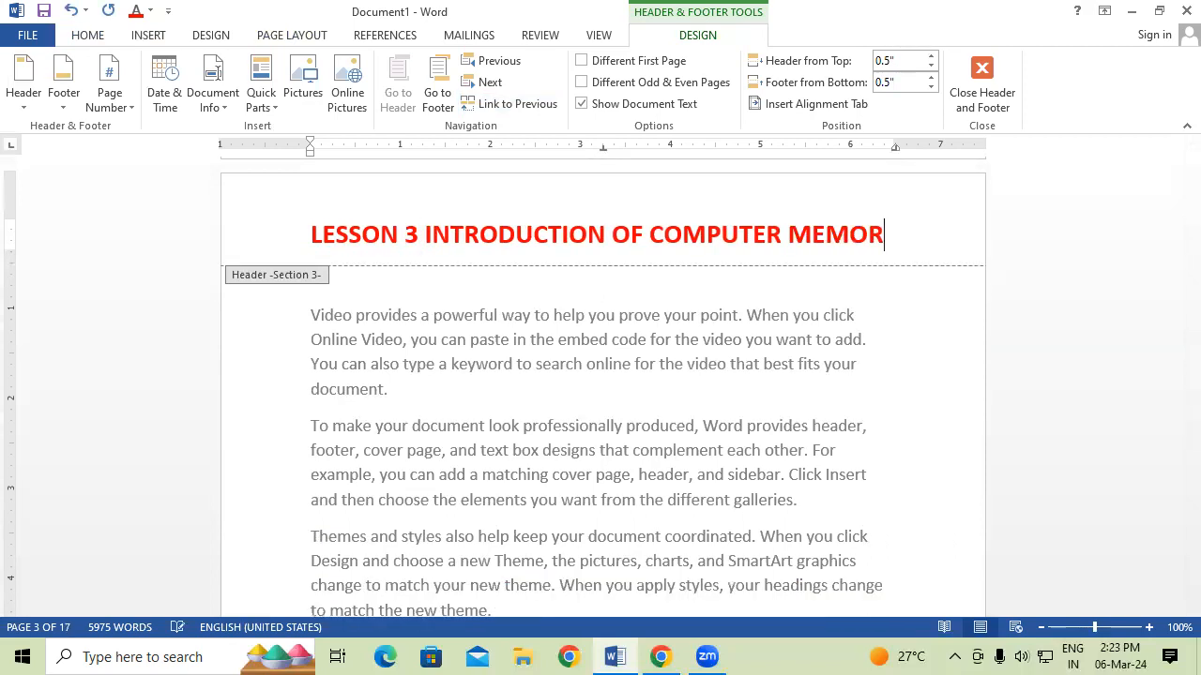
text(TO OP)
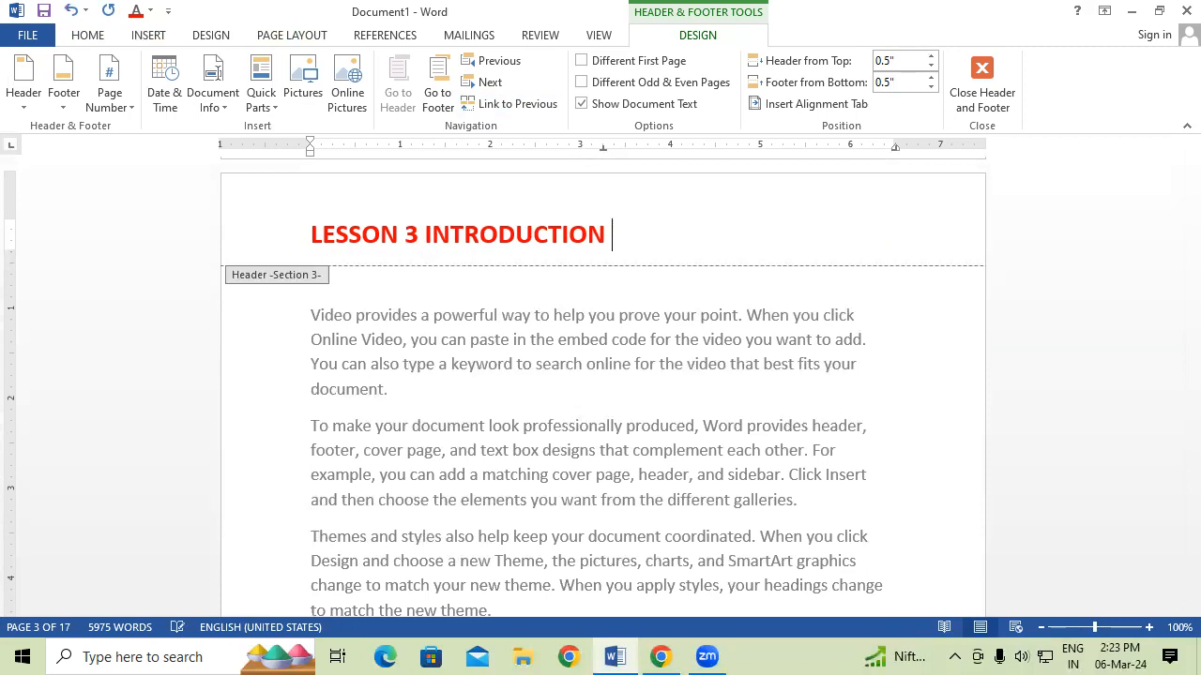
text(E)
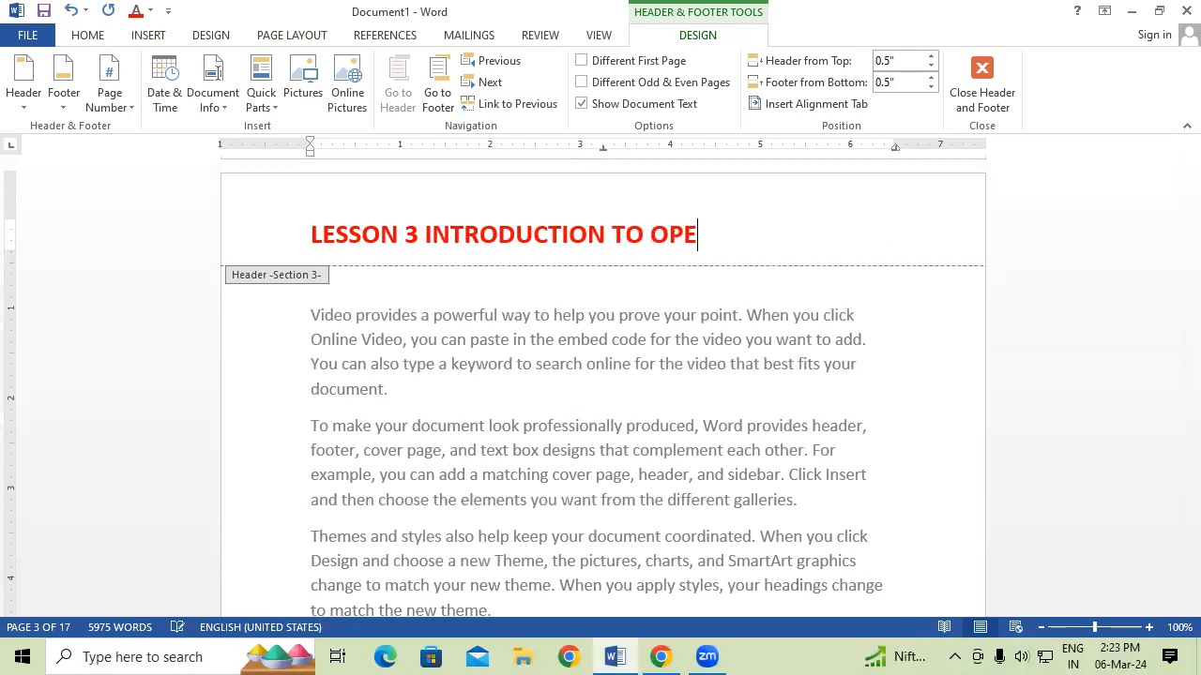
text(RAING)
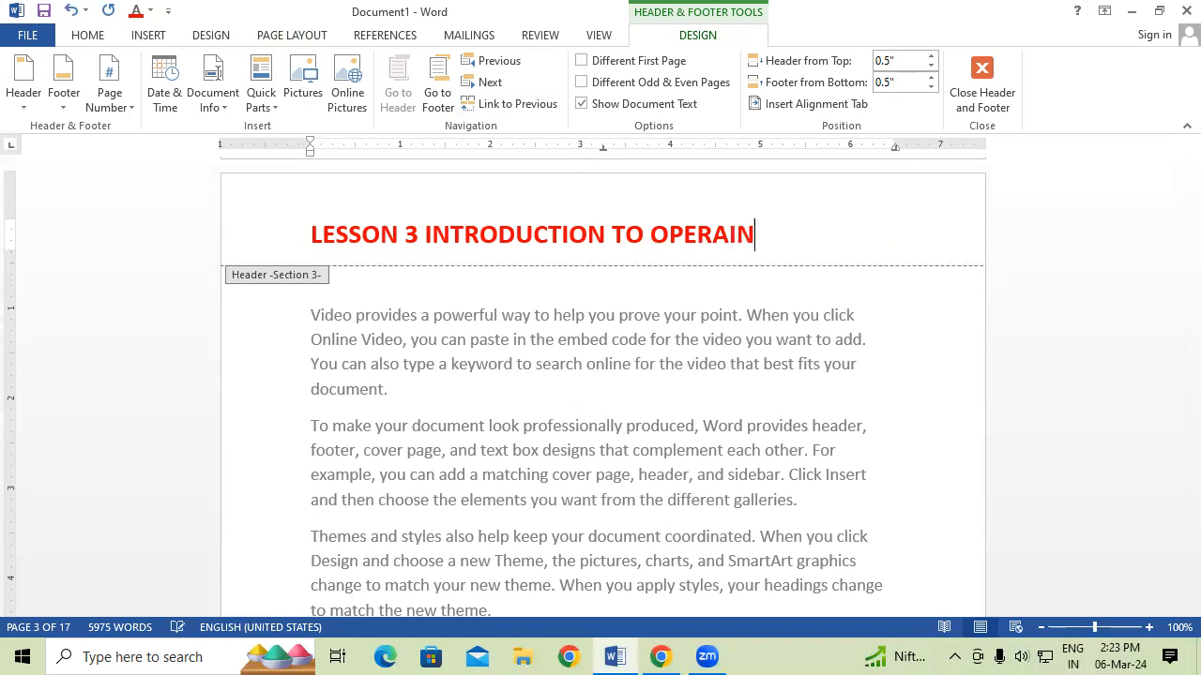
key(BackSpace)
key(BackSpace)
key(BackSpace)
text(TING SYSTEM)
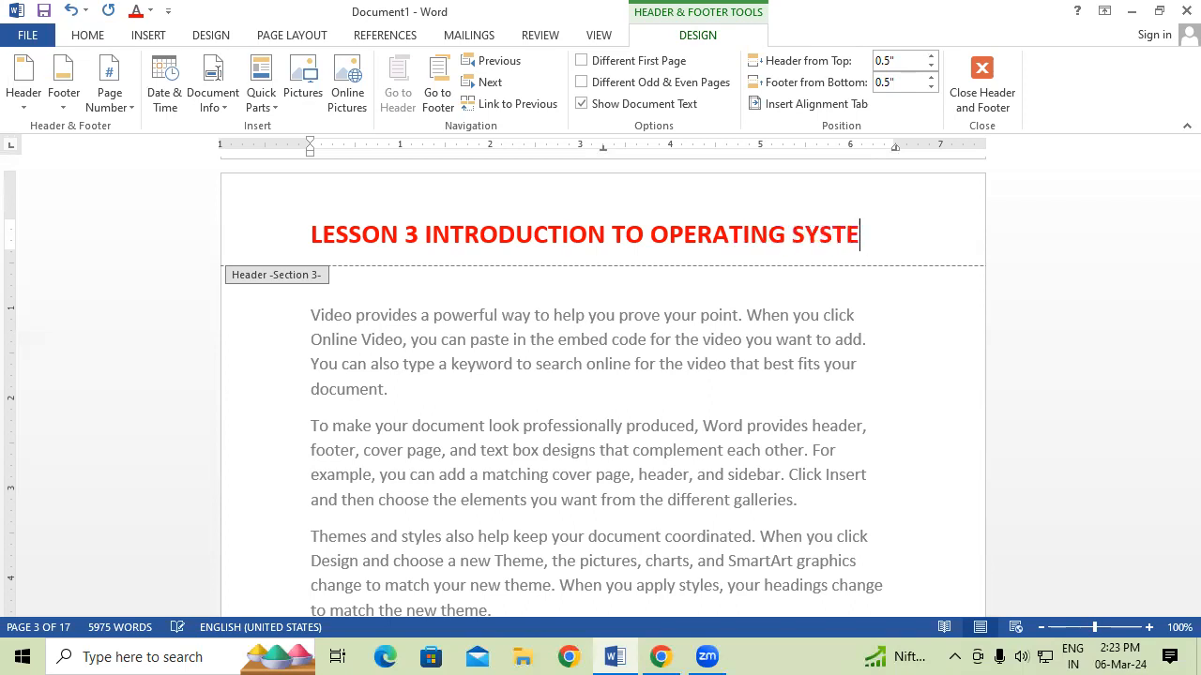
double_click(504, 371)
key(Up)
key(Up)
key(Up)
key(Up)
key(Up)
key(Up)
key(Up)
key(Up)
key(Up)
key(Up)
key(Up)
key(Up)
key(Up)
key(Up)
key(Up)
key(Up)
key(Up)
key(Up)
key(Up)
key(Up)
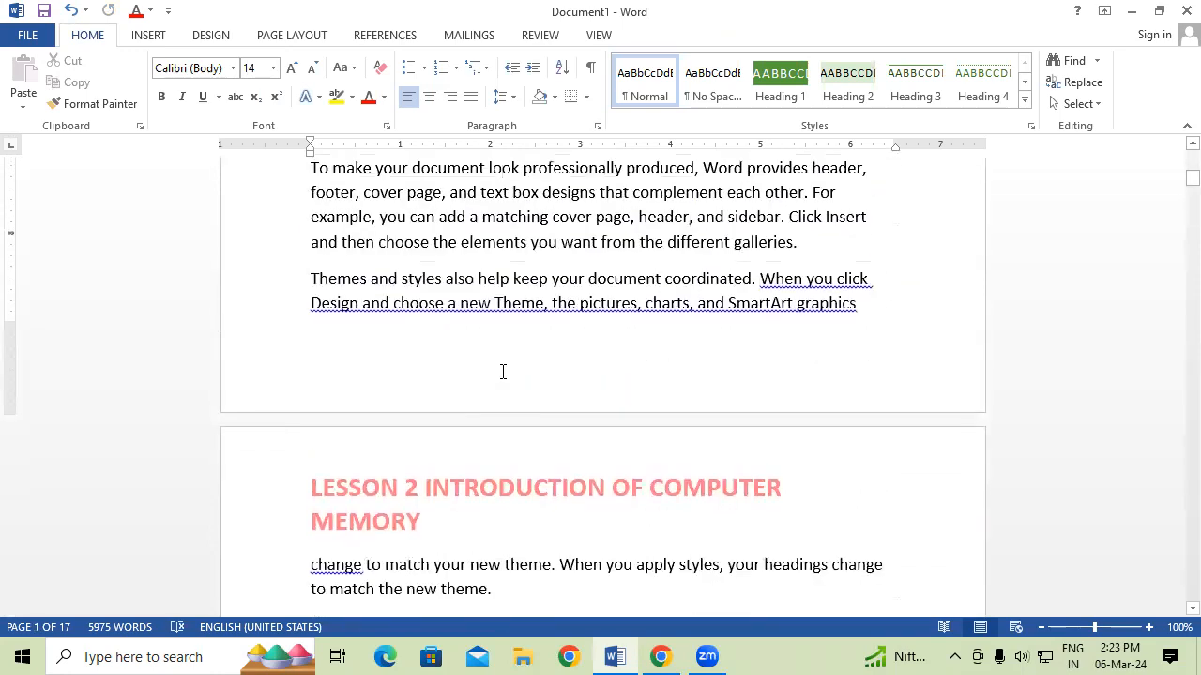
Scroll through the LESSON 1 to LESSON 3 pages and show the Insert ribbon.
key(Up)
key(Up)
key(Up)
key(Up)
key(Up)
key(Up)
key(Up)
key(Up)
key(Up)
key(Up)
key(Up)
key(Up)
key(Up)
key(Up)
key(Up)
key(Up)
key(Up)
key(Up)
key(Up)
key(Up)
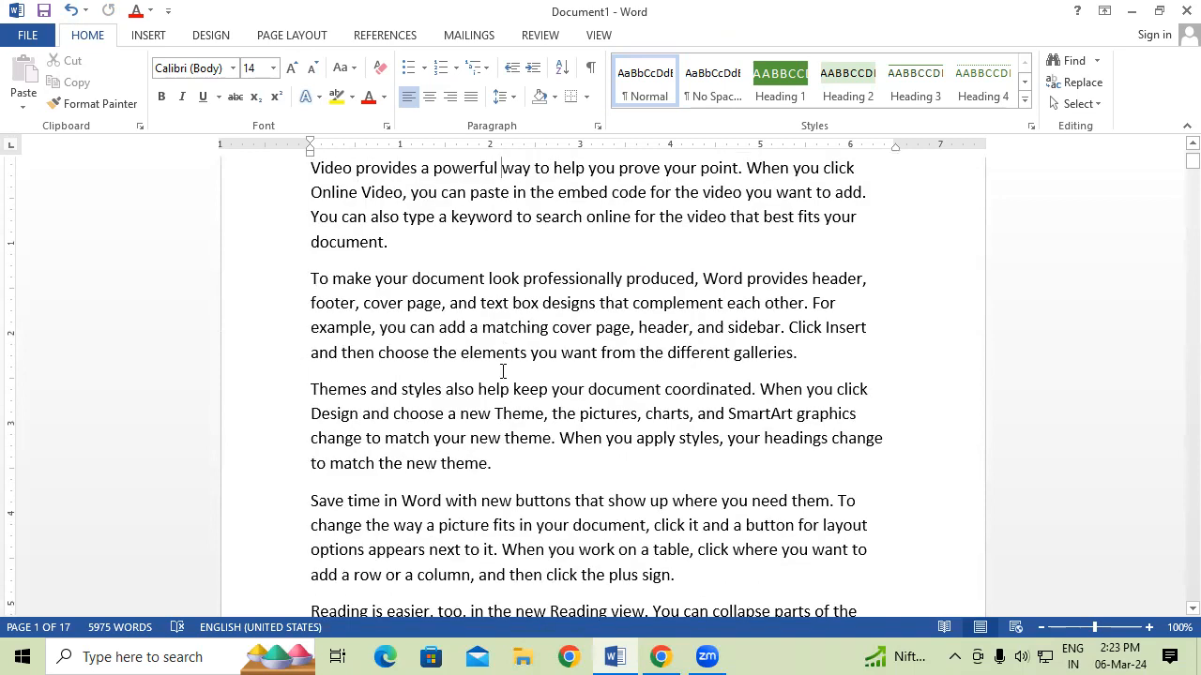
scroll(525, 371, up, 2)
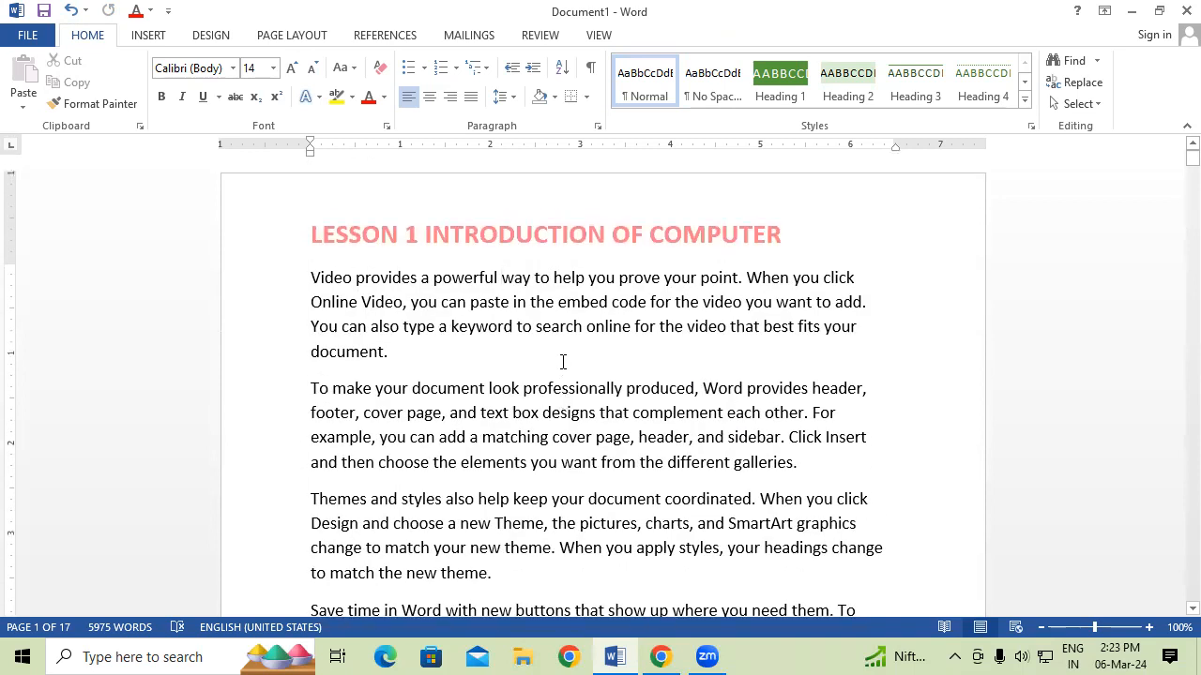
scroll(563, 362, down, 10)
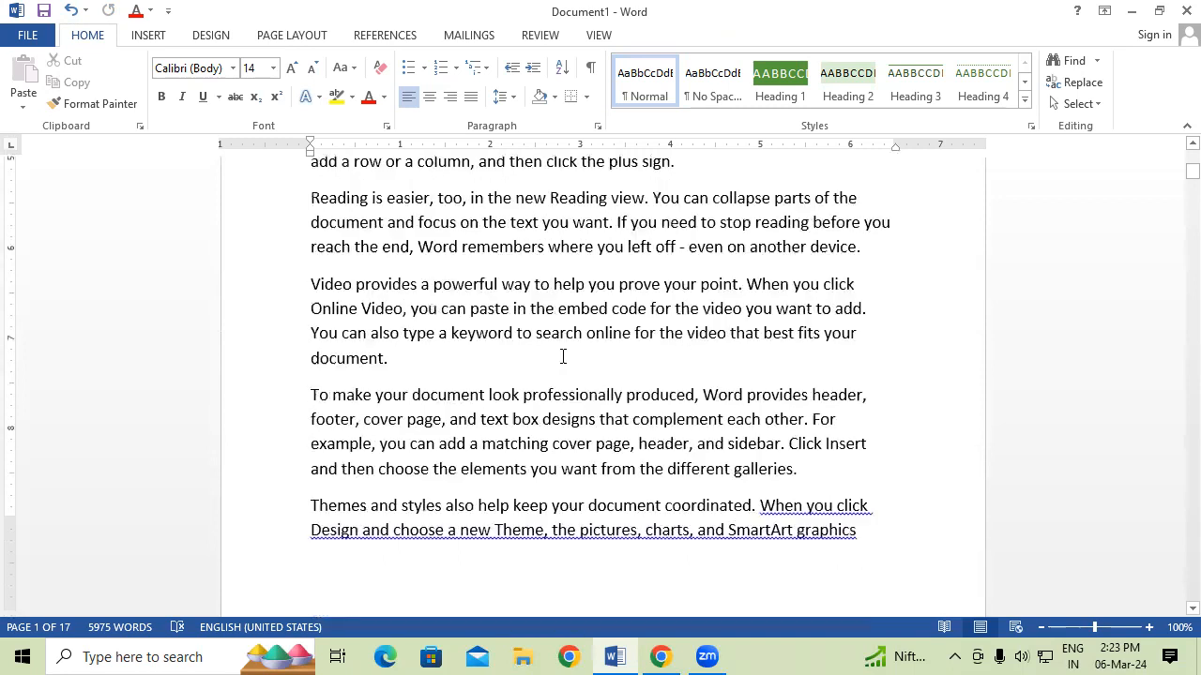
scroll(560, 354, down, 10)
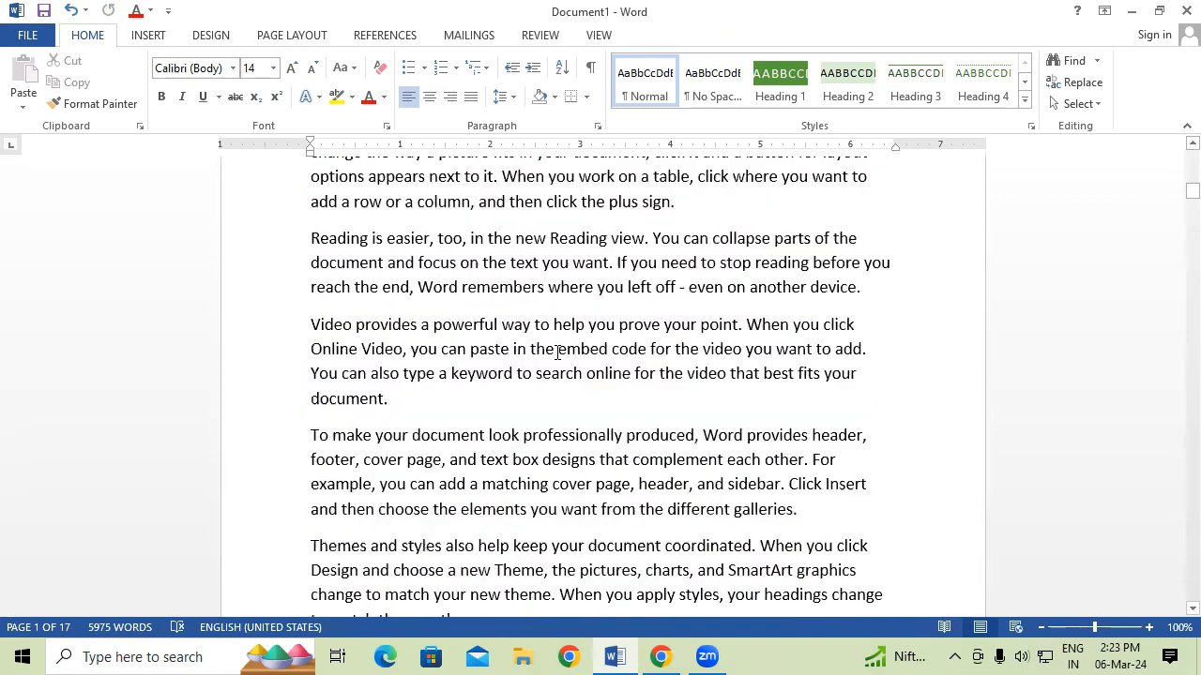
scroll(552, 360, down, 8)
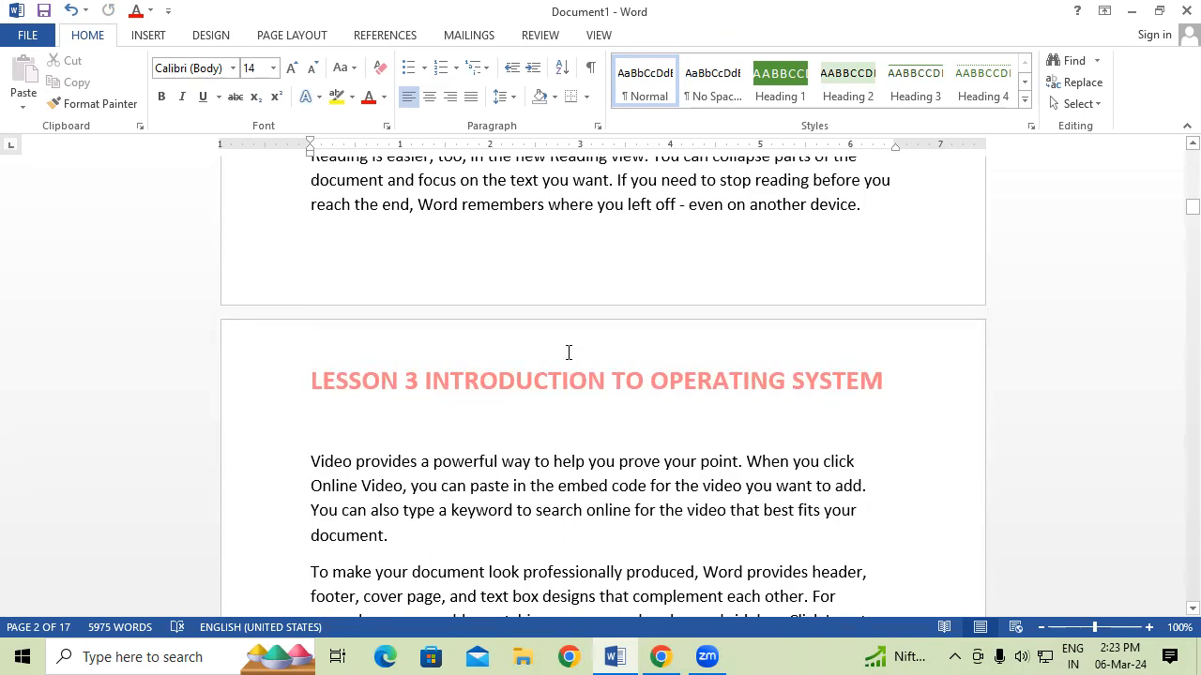
scroll(568, 353, down, 1)
click(151, 43)
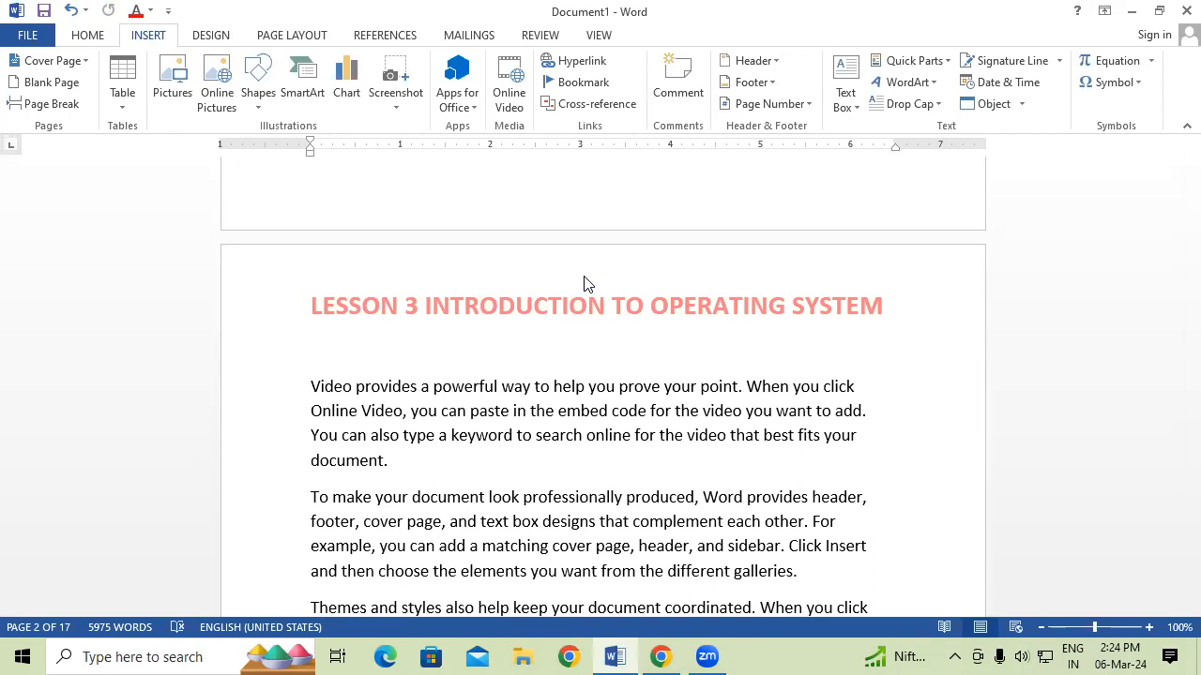
Create a new document and fill it with sample paragraphs using =RAND(125).
key(ctrl+n)
text(=RAND(125)
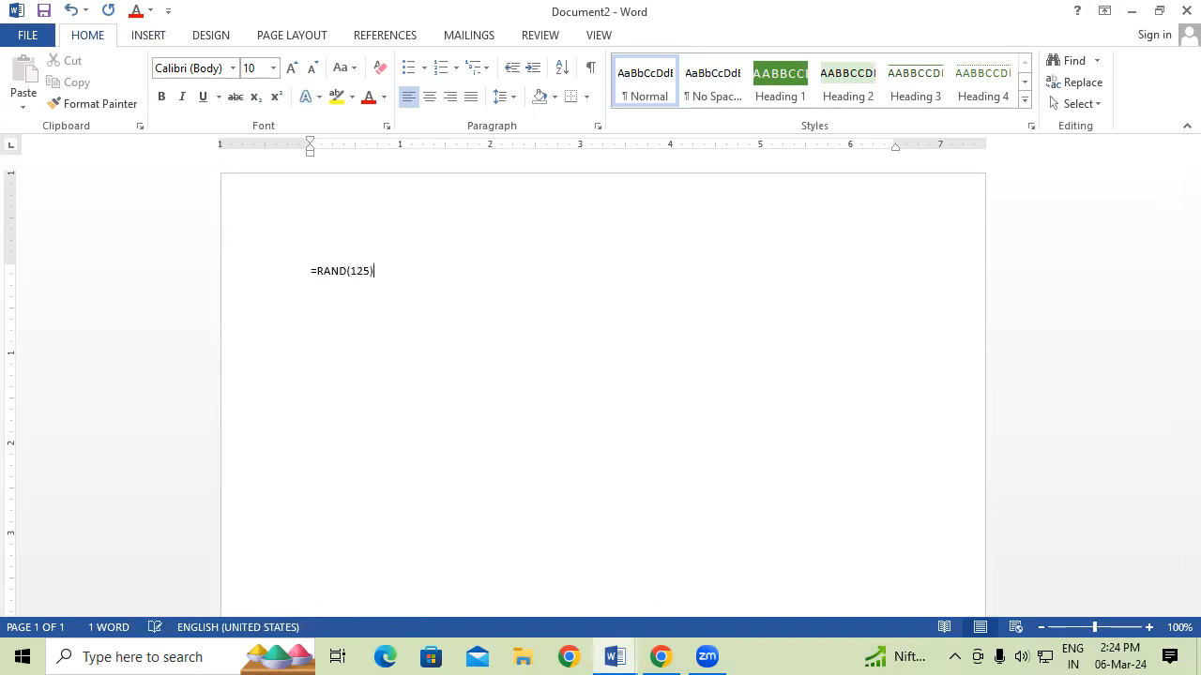
text())
key(Return)
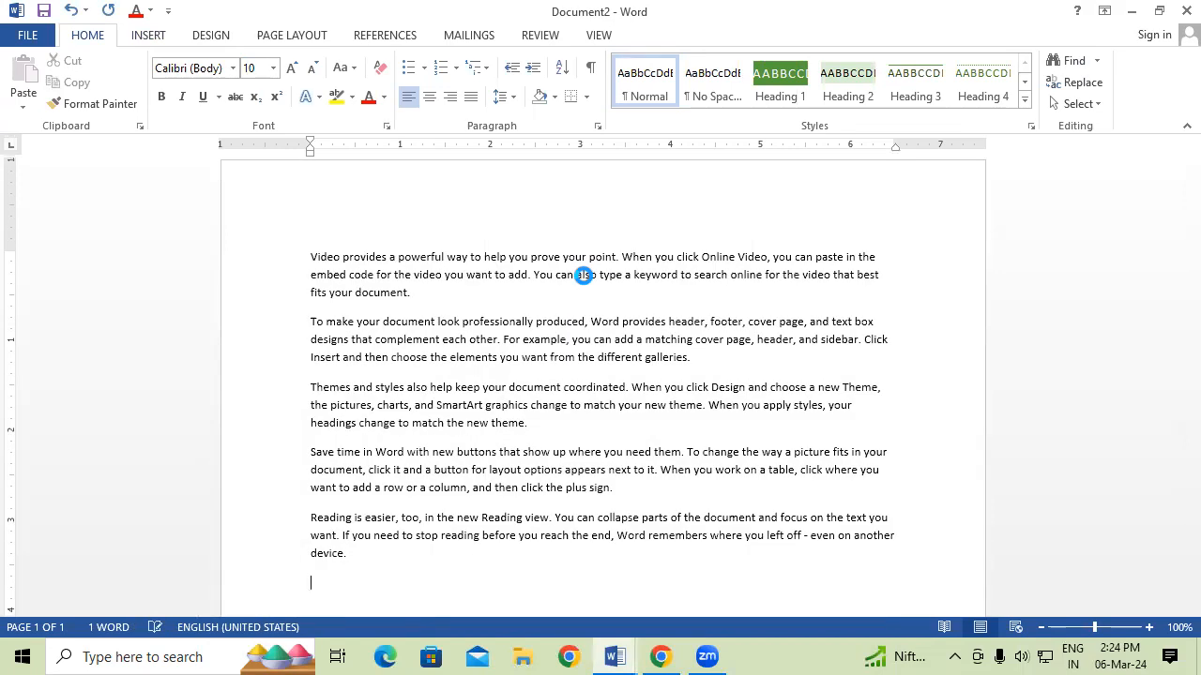
Enlarge all the document text to 22 pt.
click(583, 275)
key(ctrl+a)
key(ctrl+shift+period)
key(ctrl+shift+period)
key(ctrl+shift+period)
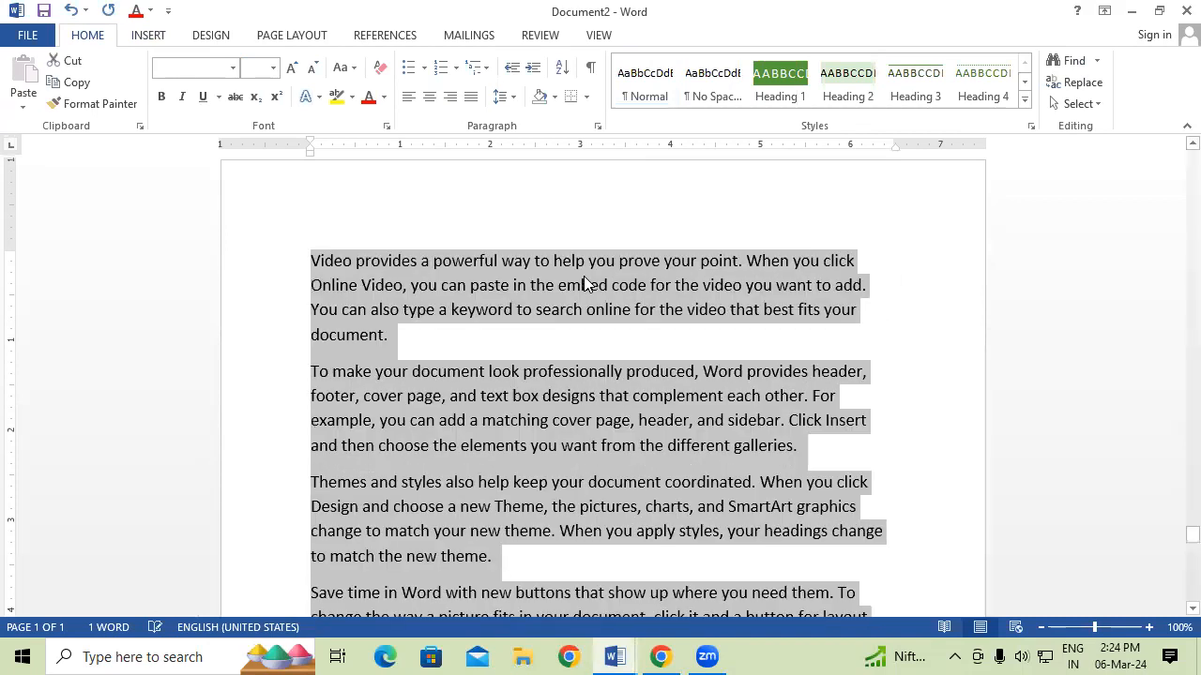
key(ctrl+shift+period)
key(ctrl+shift+period)
key(ctrl+shift+period)
key(ctrl+shift+period)
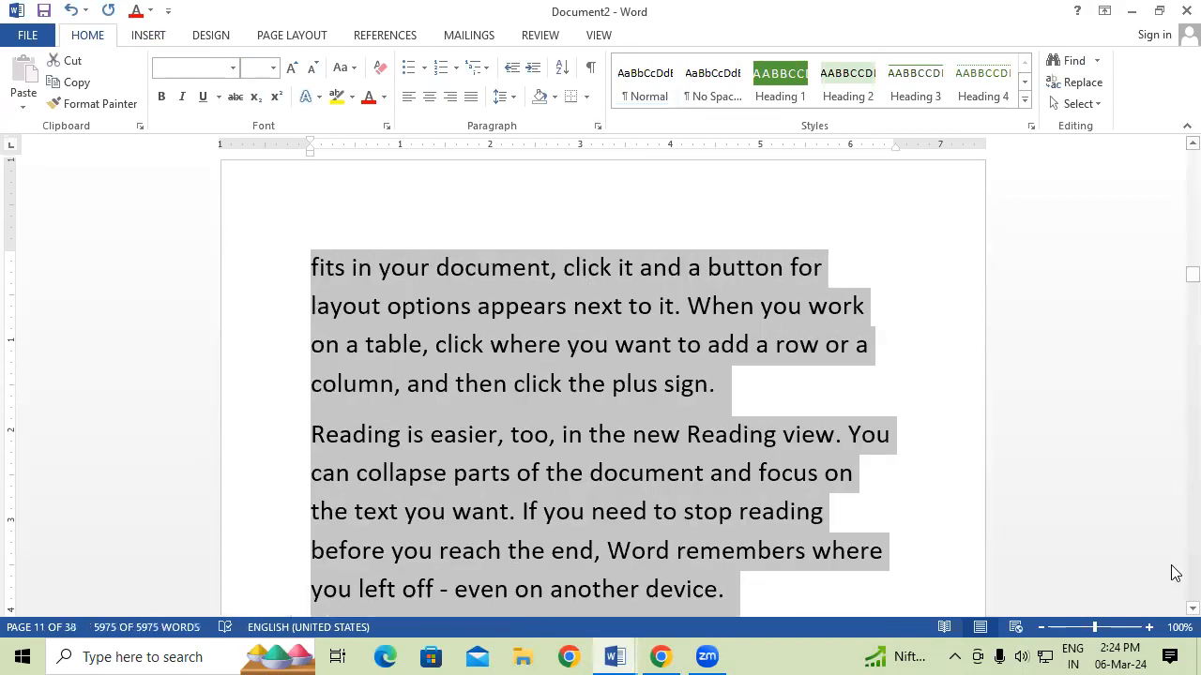
drag(1174, 276, 1176, 151)
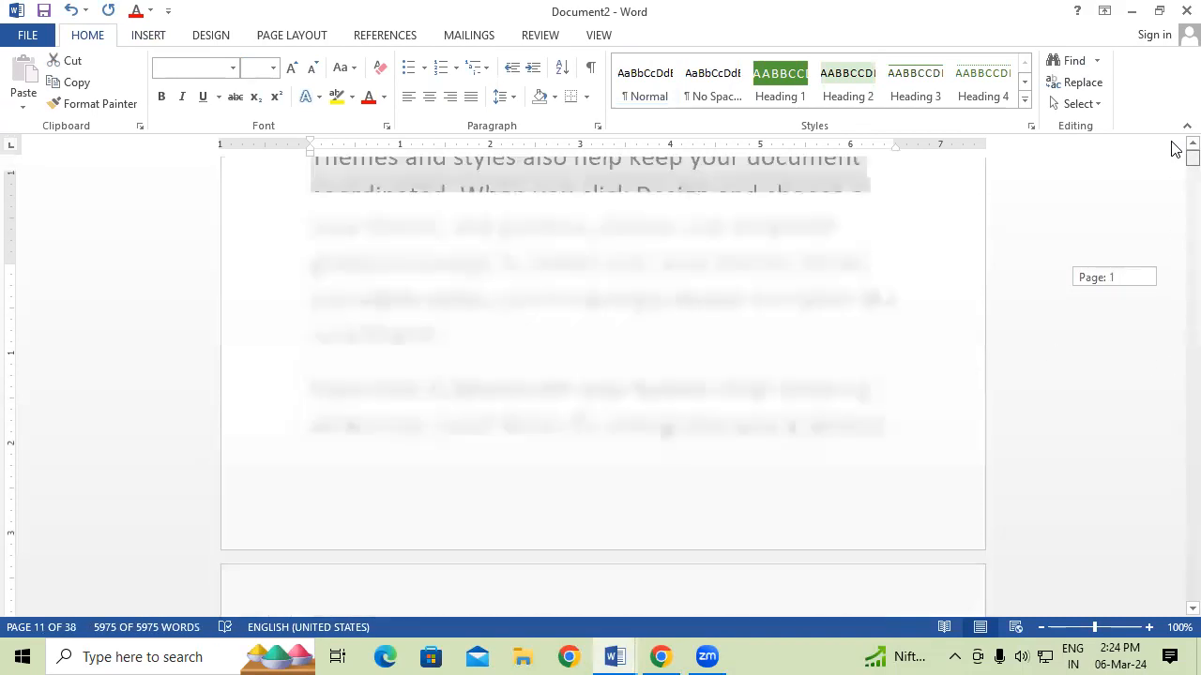
click(505, 281)
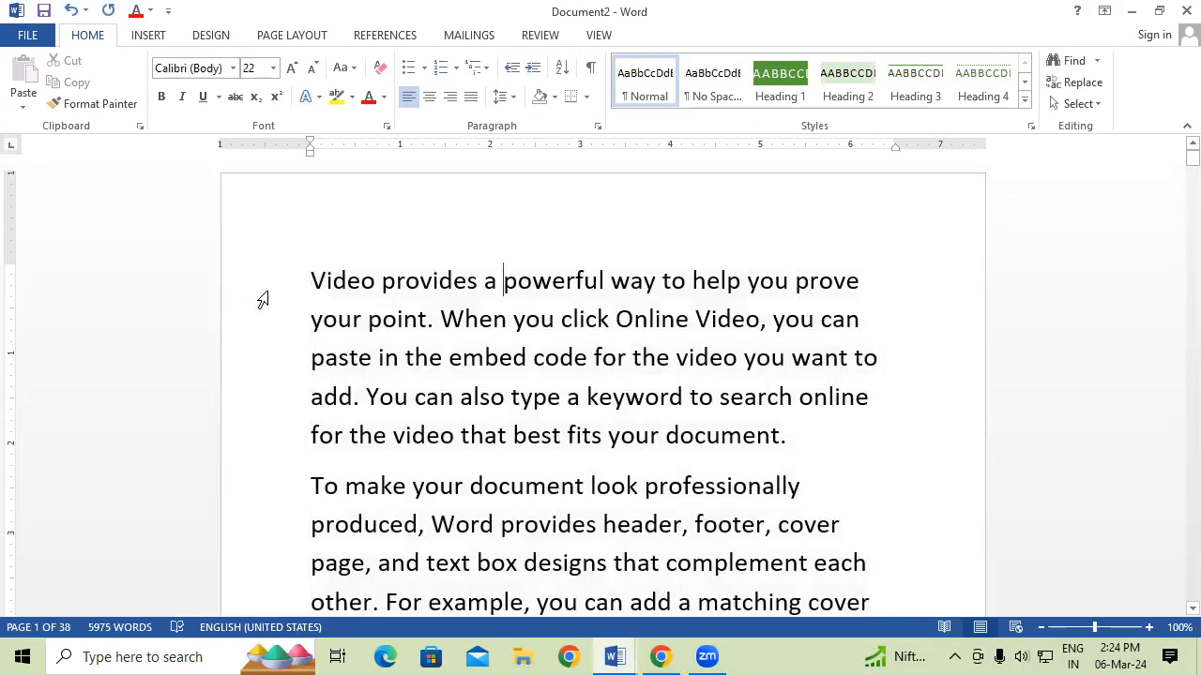
click(311, 282)
scroll(308, 286, down, 1)
scroll(308, 285, down, 4)
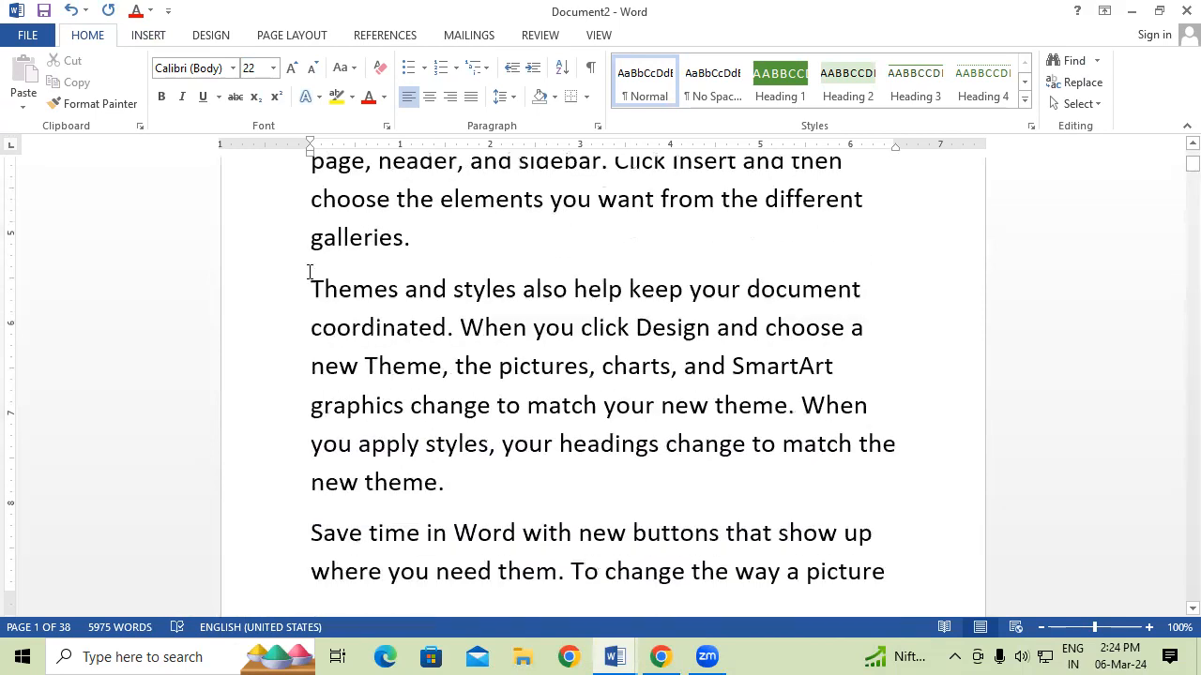
scroll(310, 272, down, 2)
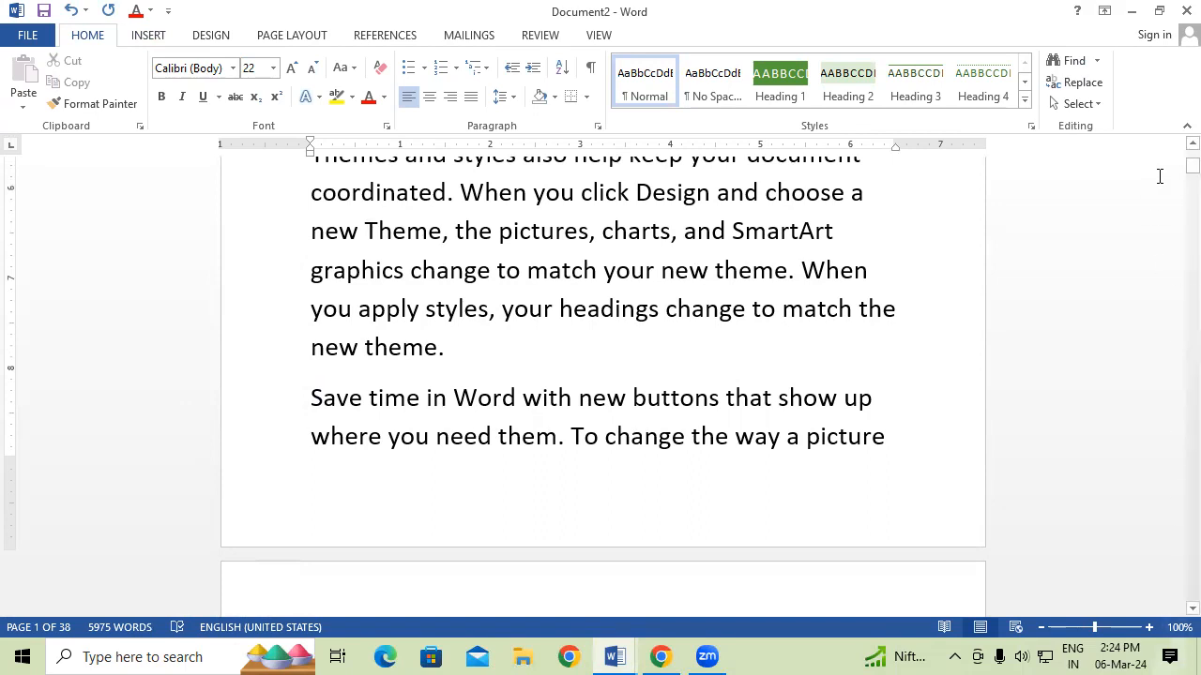
drag(1176, 167, 1176, 150)
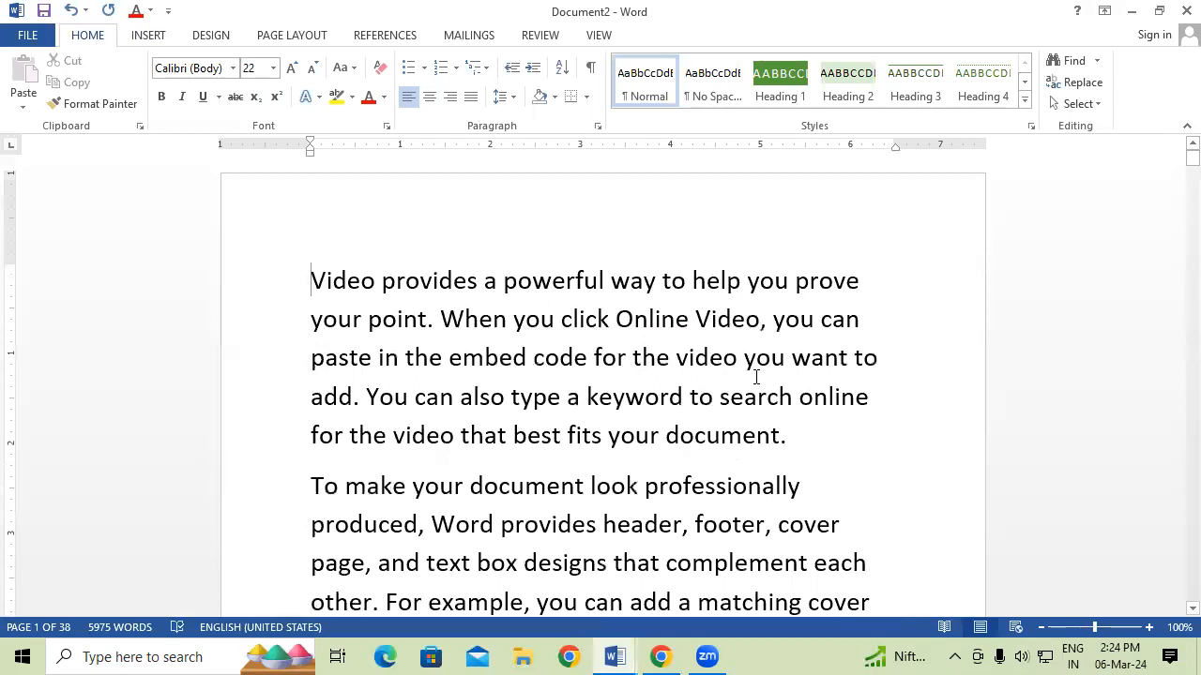
Insert a blank footer reading 'PAGE NUMBER 1'.
click(150, 35)
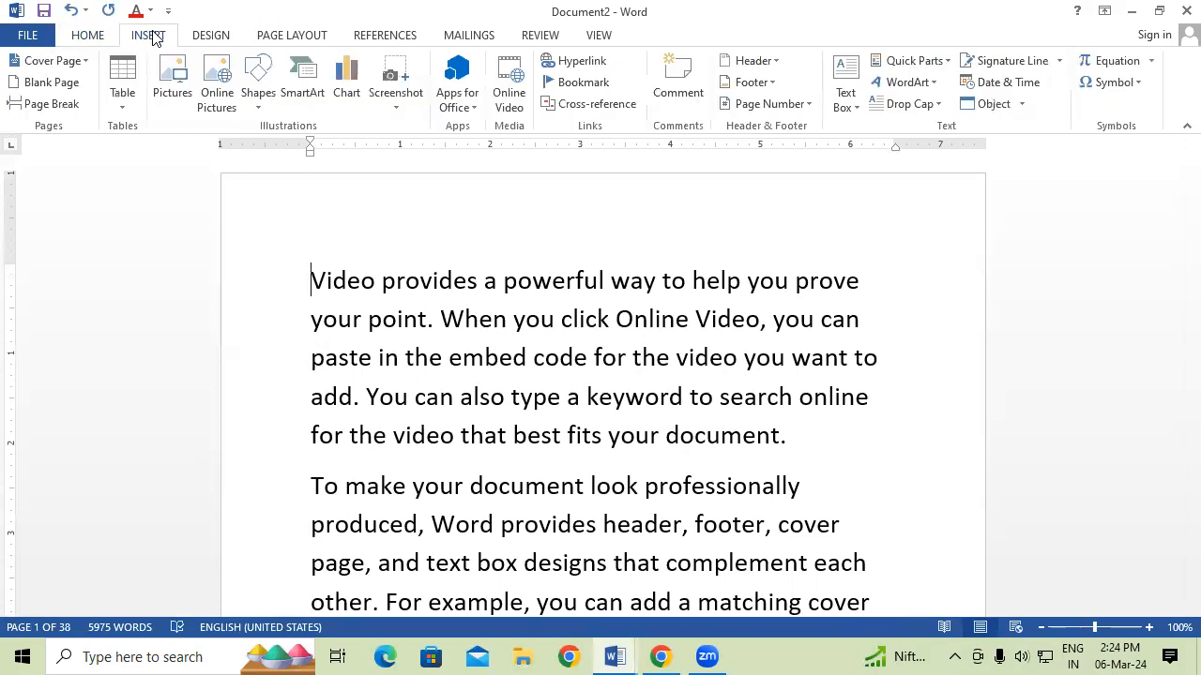
click(768, 82)
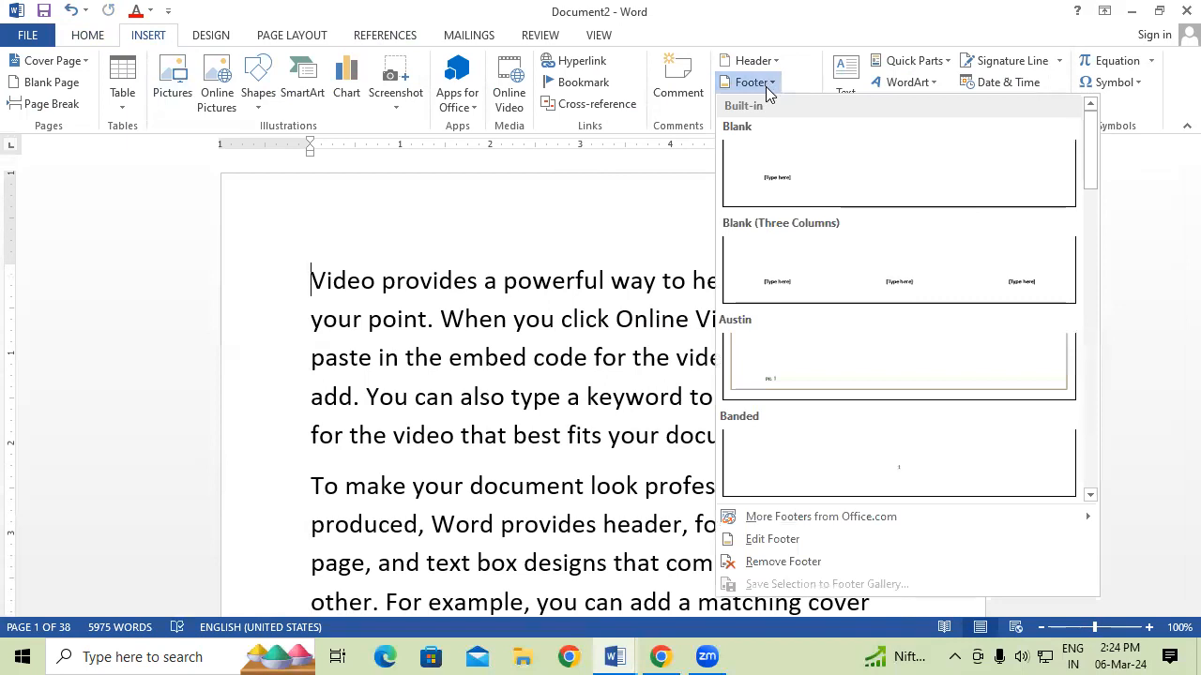
click(795, 170)
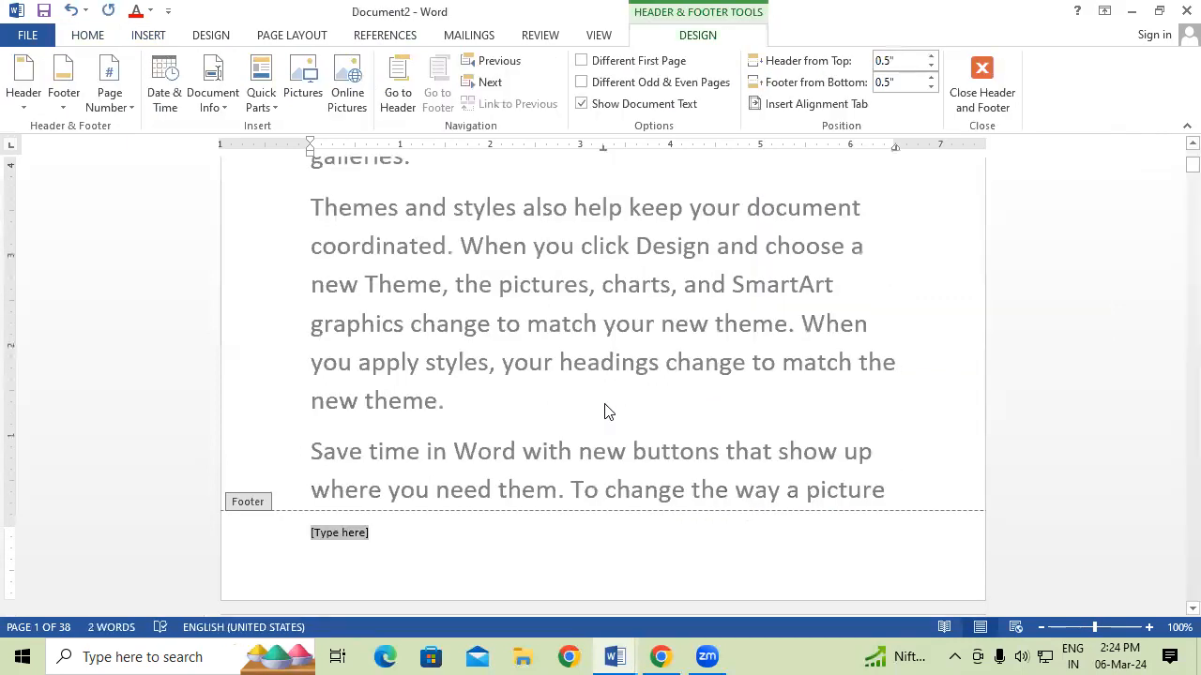
scroll(609, 413, down, 1)
mouse_move(1192, 165)
mouse_down()
mouse_move(1174, 157)
mouse_move(1172, 175)
mouse_up()
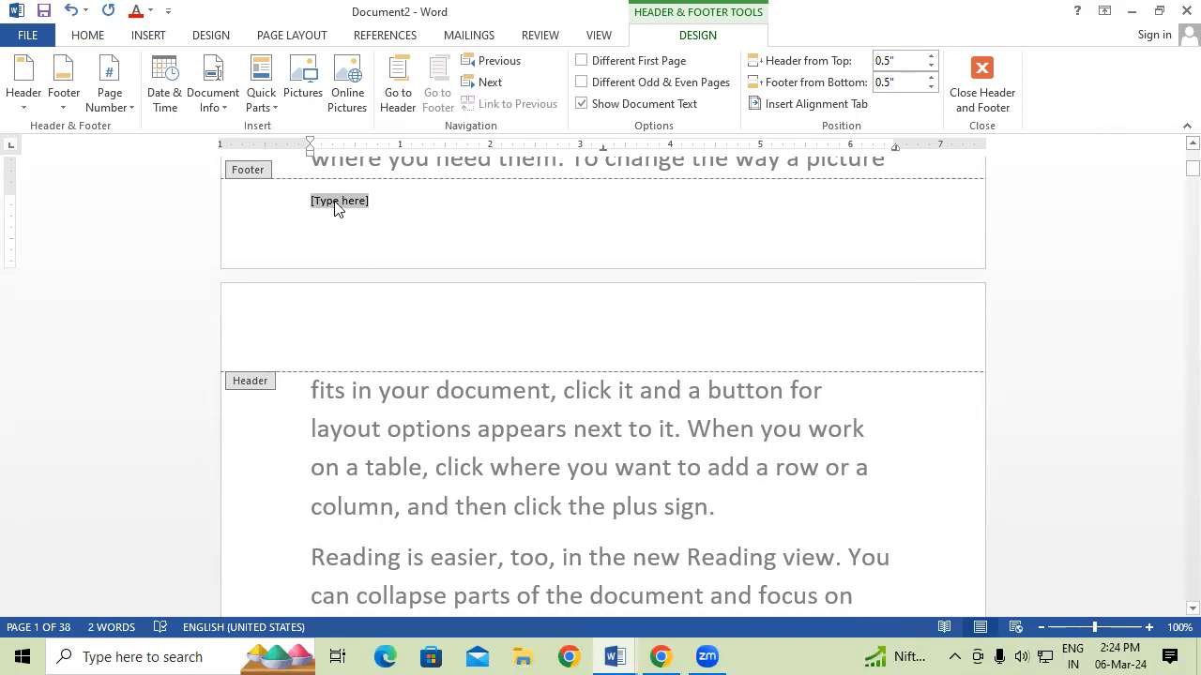
click(419, 193)
double_click(343, 239)
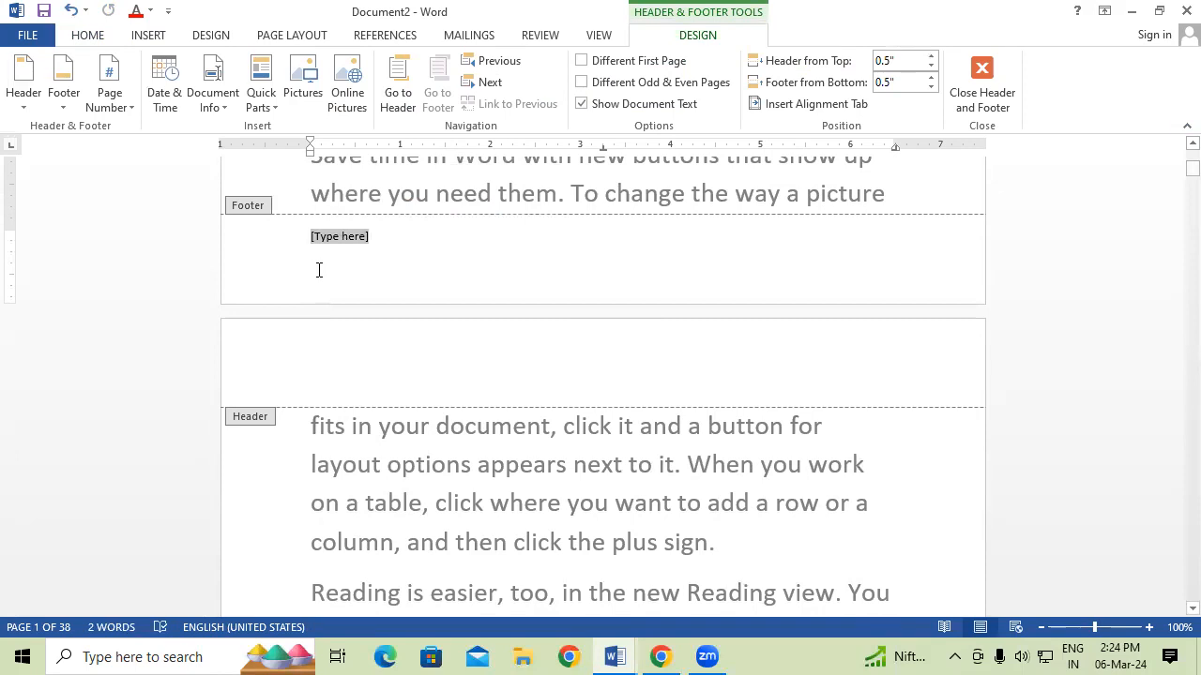
text(P)
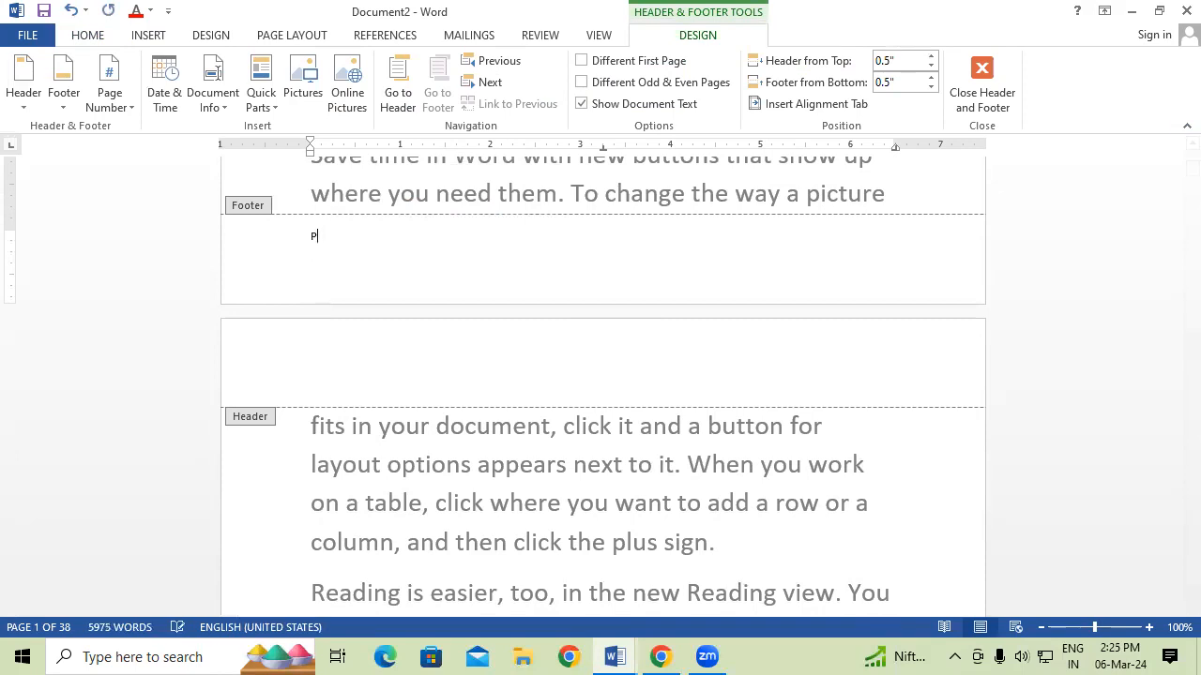
text(AGE NUMBER 1)
Make the footer text 20 pt and bold, then return to the body.
triple_click(366, 237)
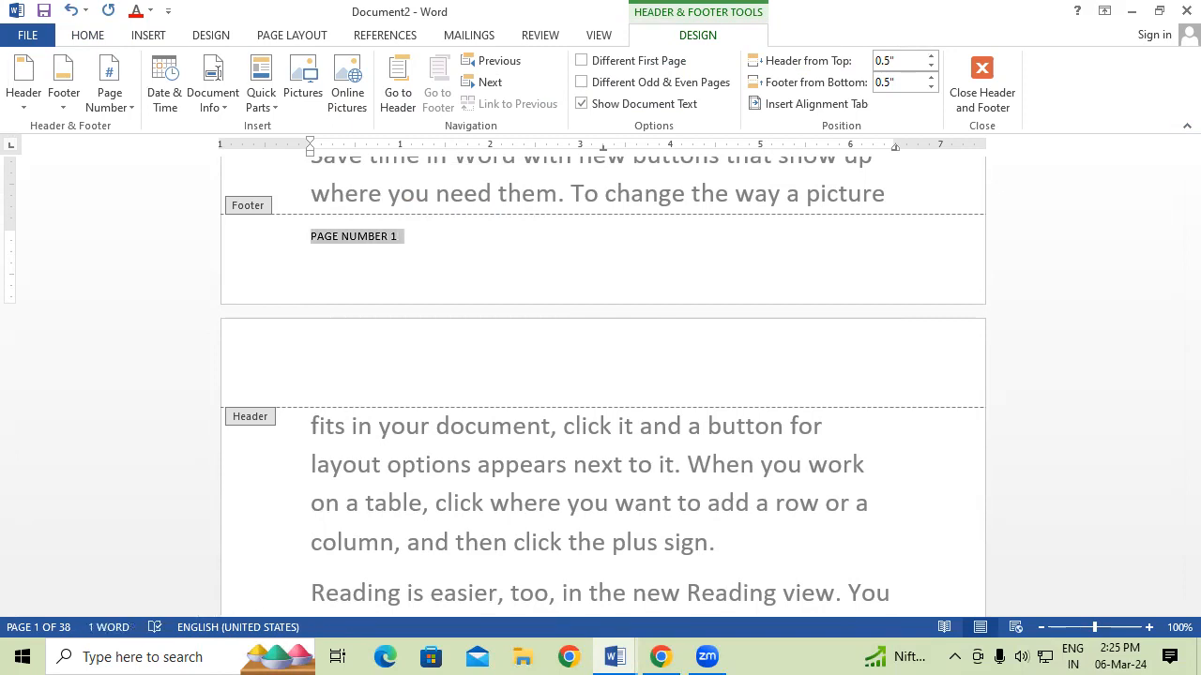
key(ctrl+shift+period)
key(ctrl+shift+period)
key(ctrl+shift+period)
key(ctrl+shift+period)
key(ctrl+shift+period)
key(ctrl+shift+period)
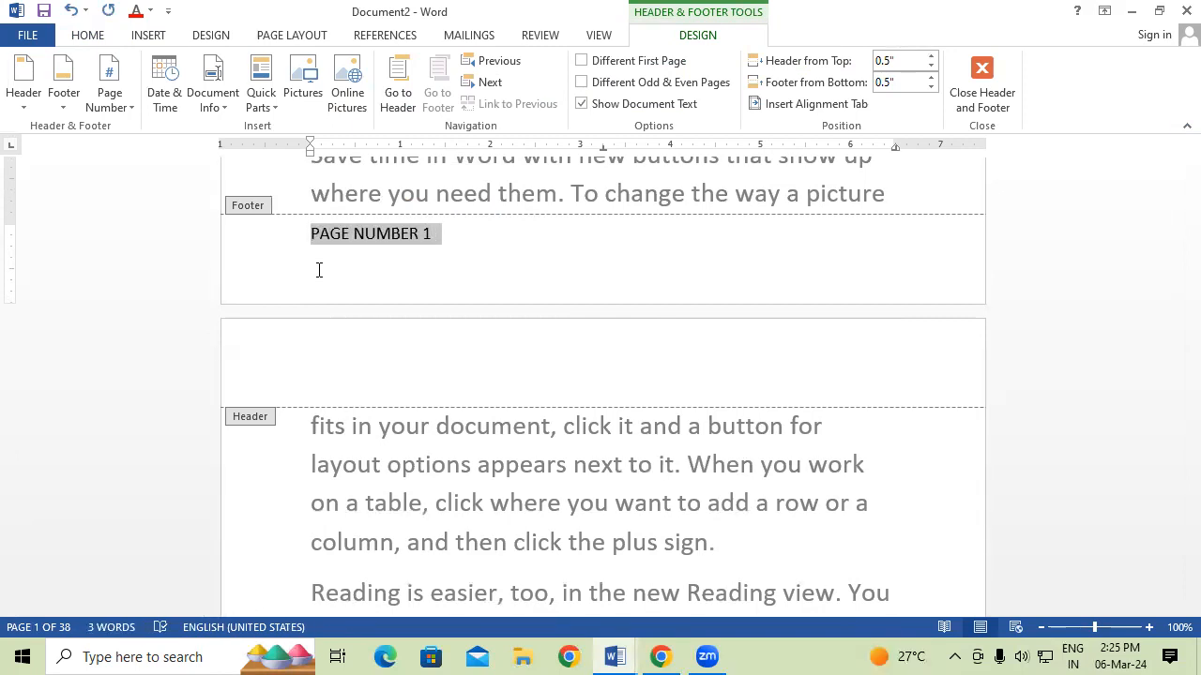
click(87, 34)
click(160, 97)
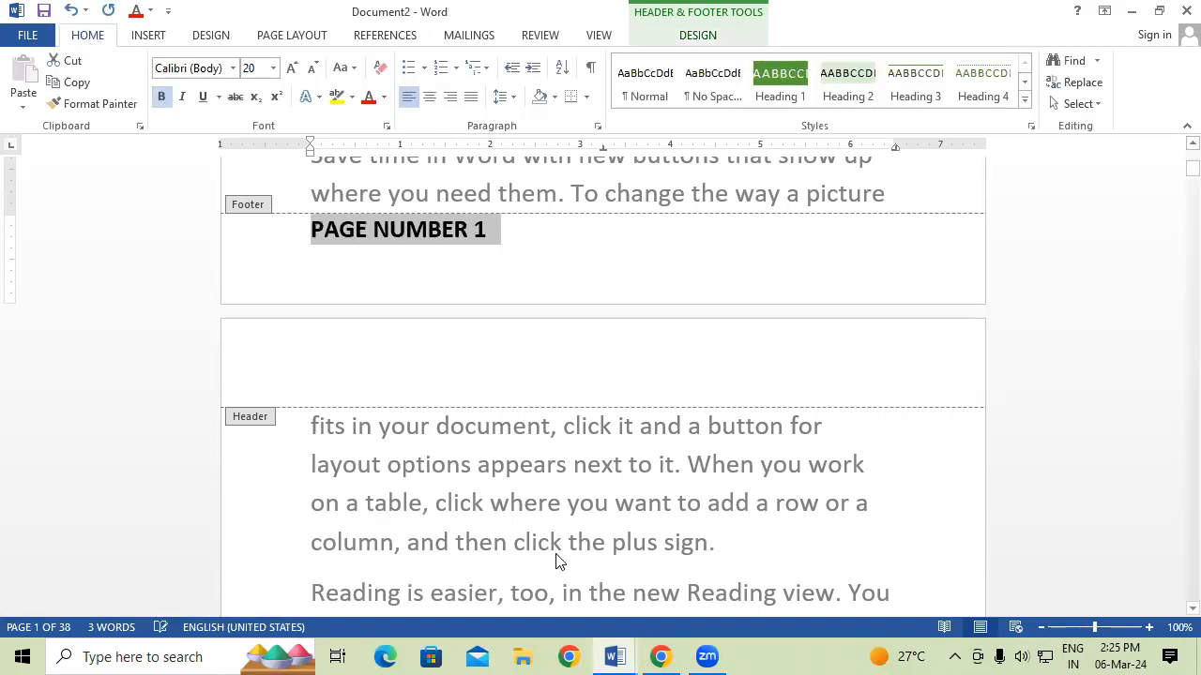
double_click(623, 482)
drag(1172, 176, 1174, 168)
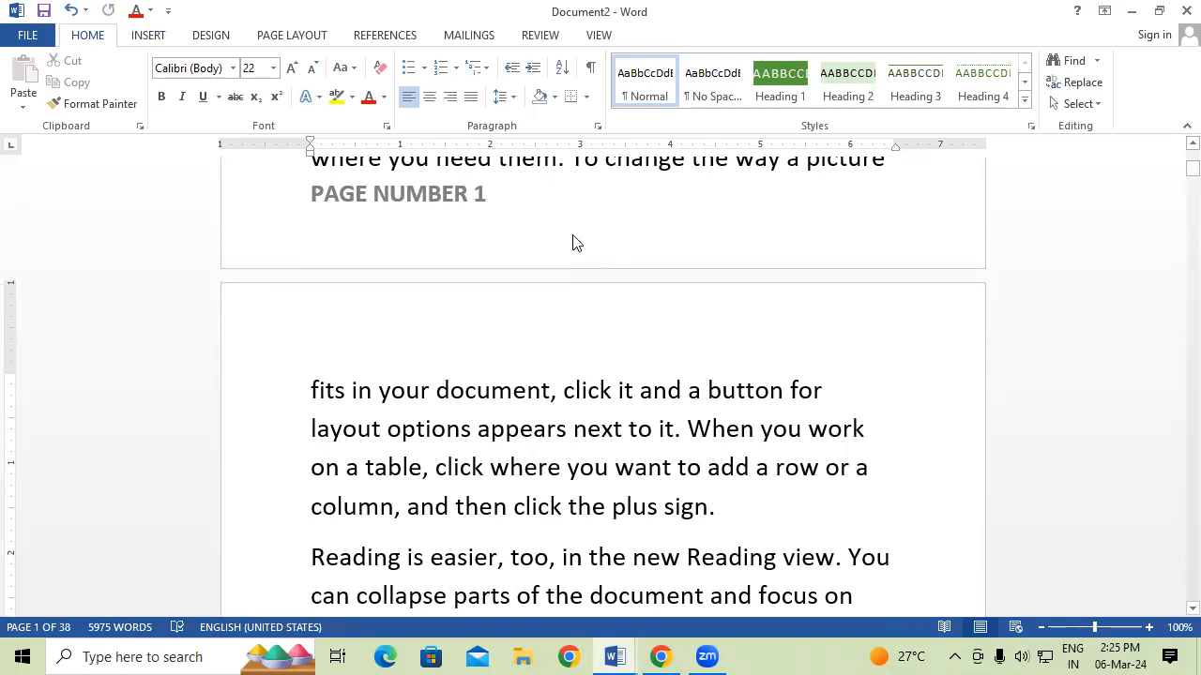
key(Down)
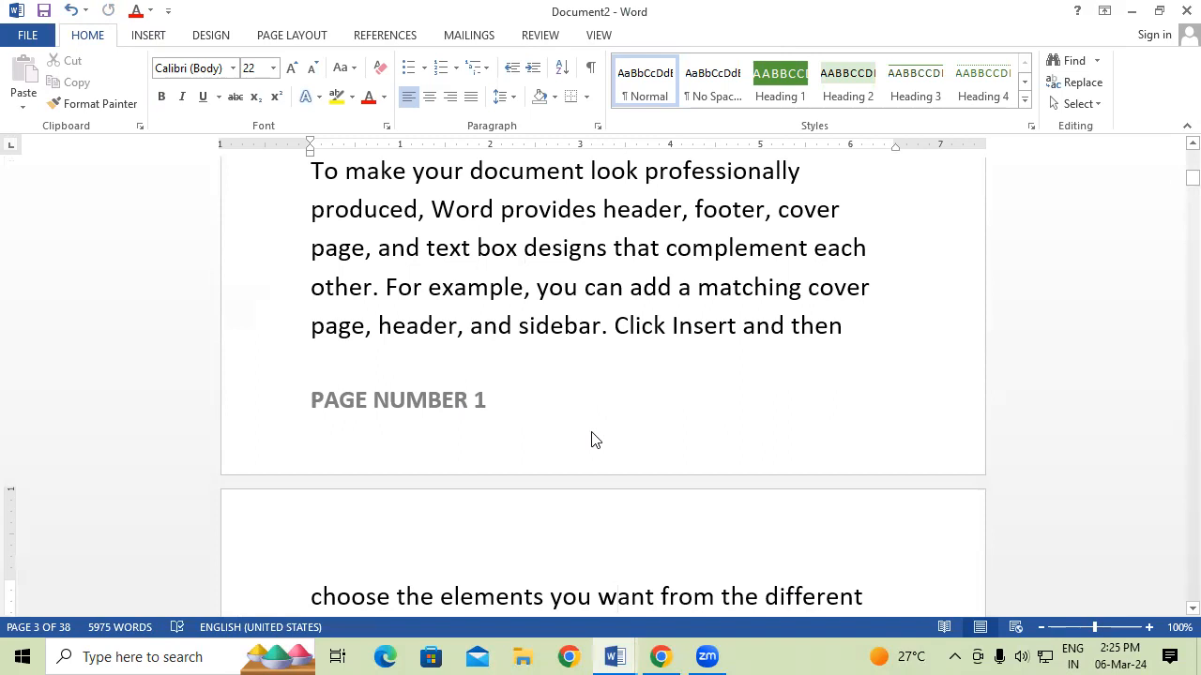
key(Up)
key(Up)
key(Up)
key(Up)
key(Up)
key(Up)
key(Up)
key(Up)
key(Up)
key(Up)
key(Up)
key(Up)
key(Up)
key(Up)
key(Up)
key(Up)
key(Up)
key(Up)
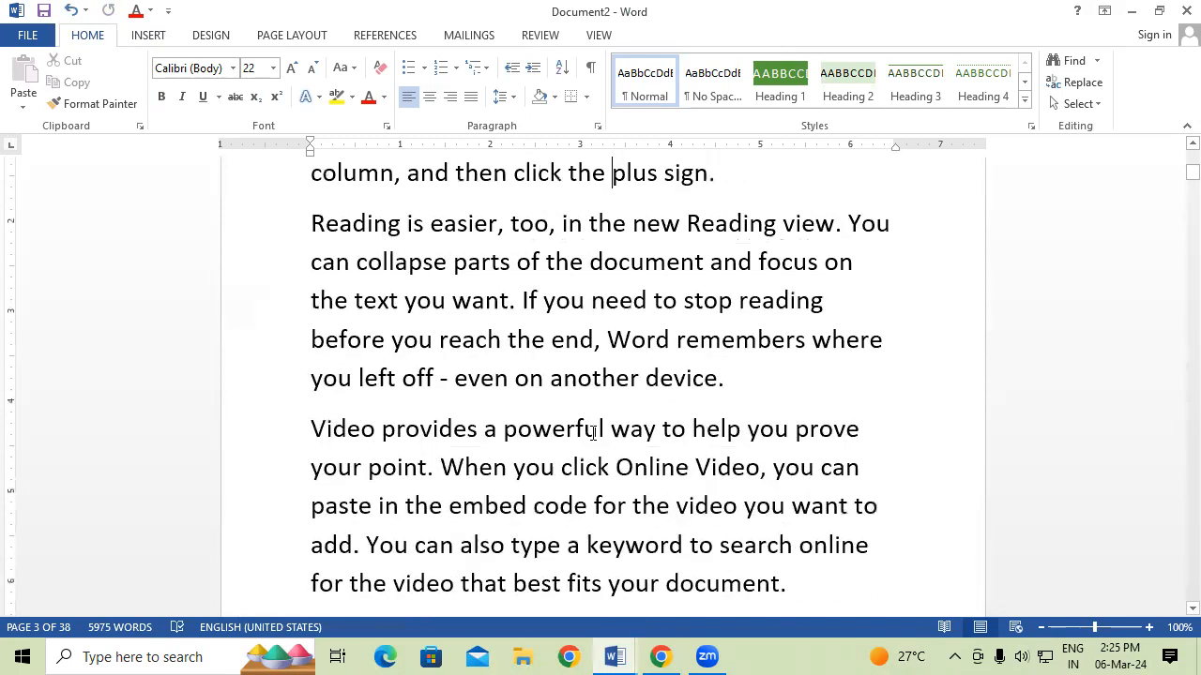
key(Up)
key(Up)
key(Up)
key(Up)
key(Up)
key(Up)
key(Up)
key(Up)
key(Up)
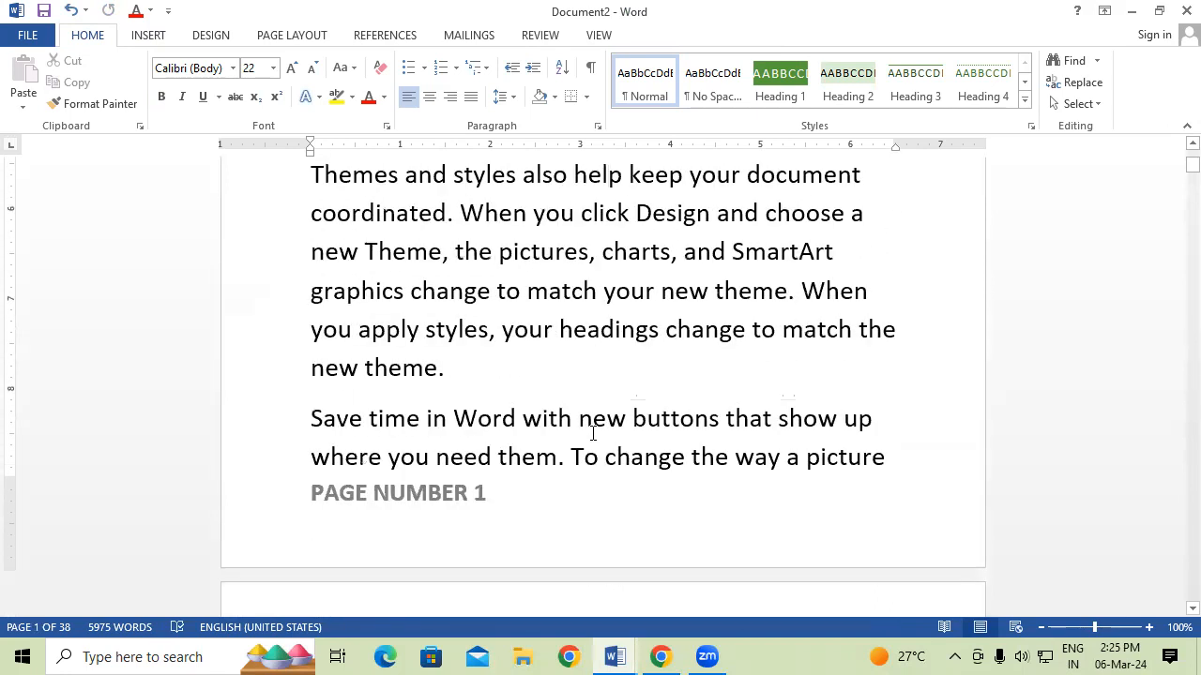
key(Up)
key(Up)
key(Up)
key(Up)
key(Up)
key(Up)
key(Up)
key(Up)
key(Up)
key(Up)
key(Up)
key(Up)
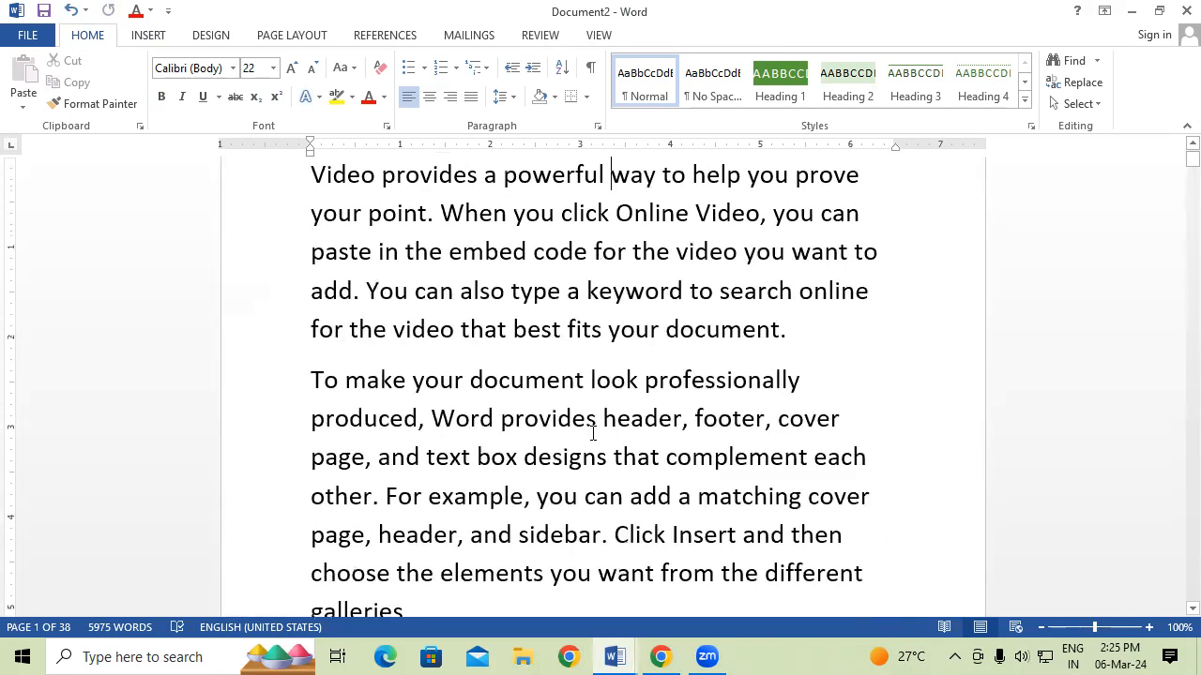
scroll(1176, 157, up, 1)
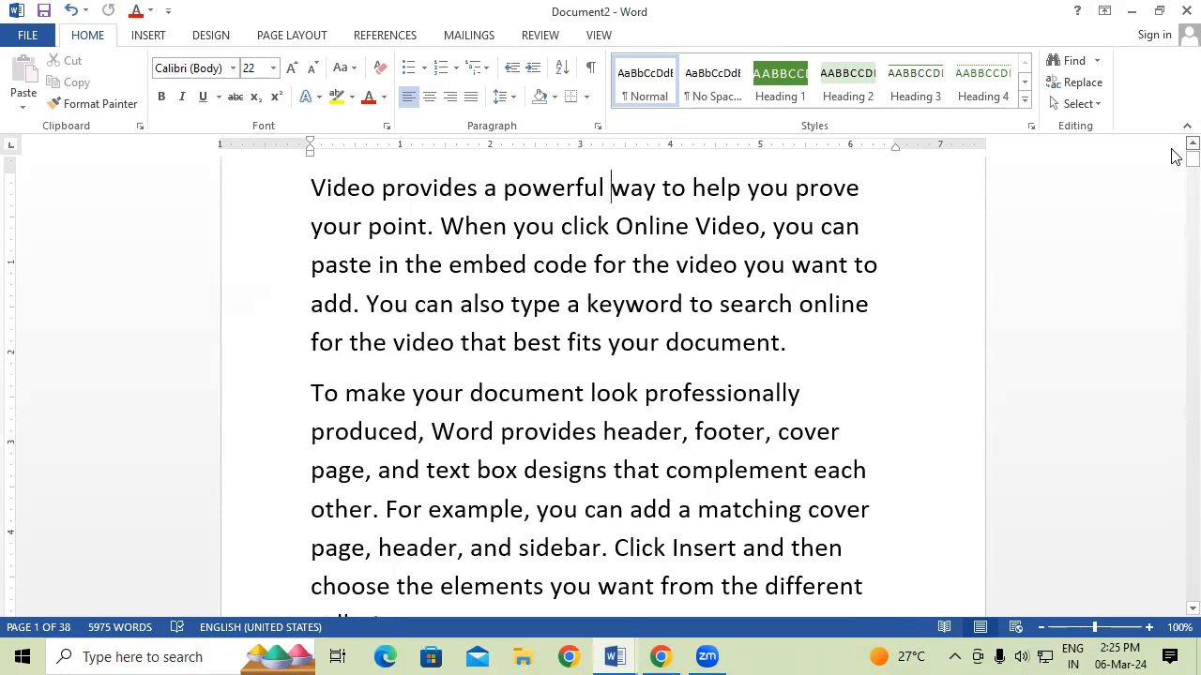
scroll(1175, 157, up, 1)
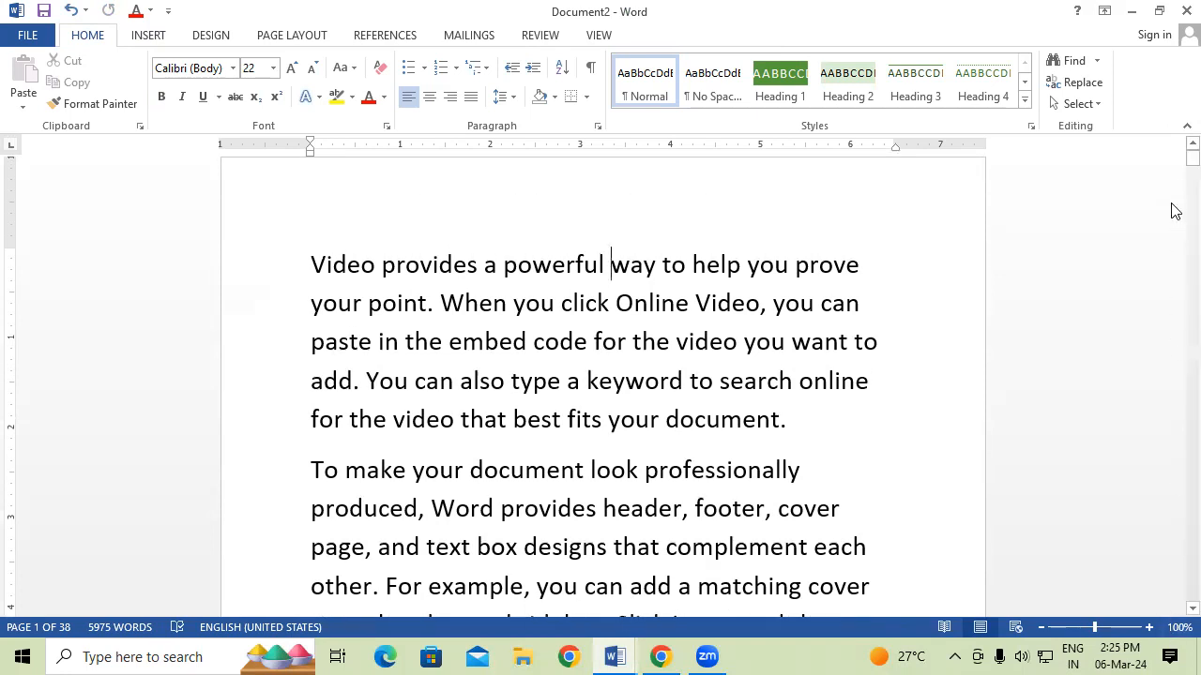
scroll(1176, 171, up, 1)
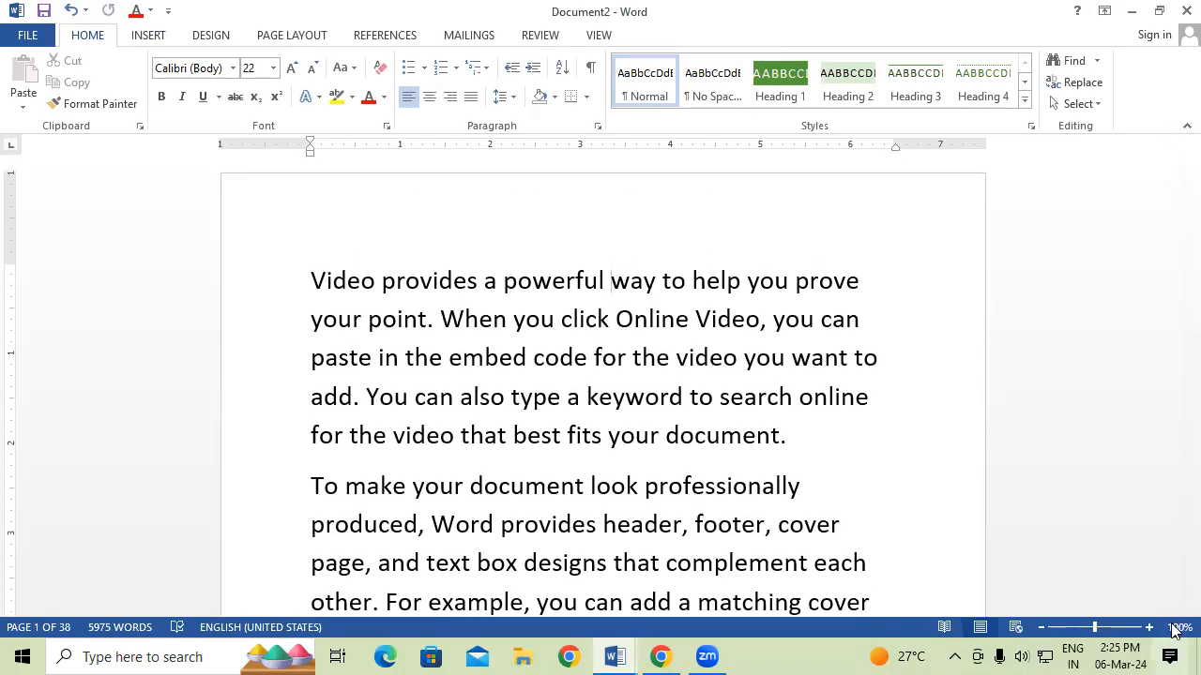
scroll(1174, 614, down, 1)
scroll(1173, 614, down, 5)
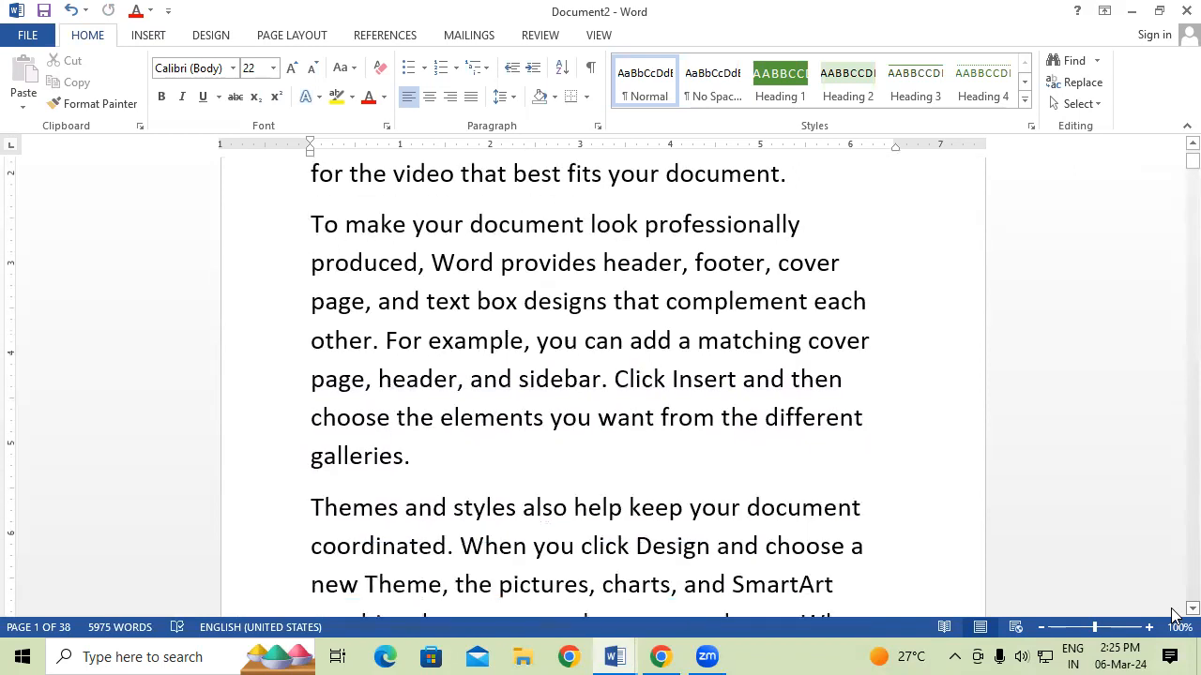
scroll(1173, 614, down, 5)
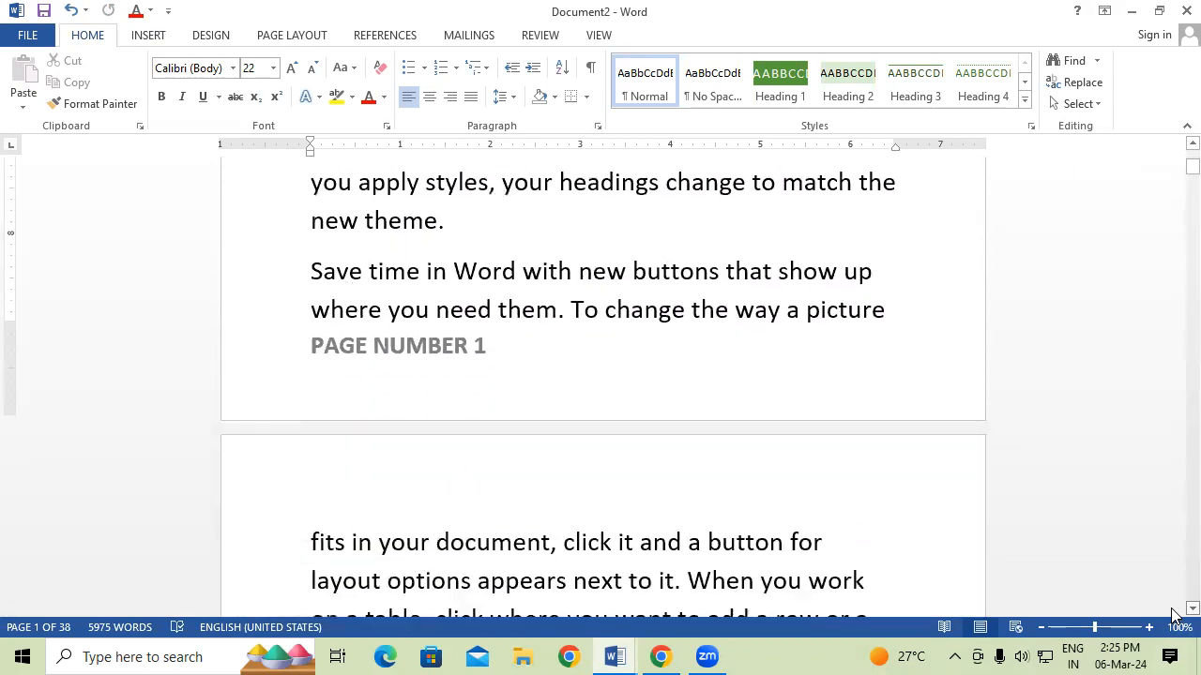
scroll(1173, 615, down, 5)
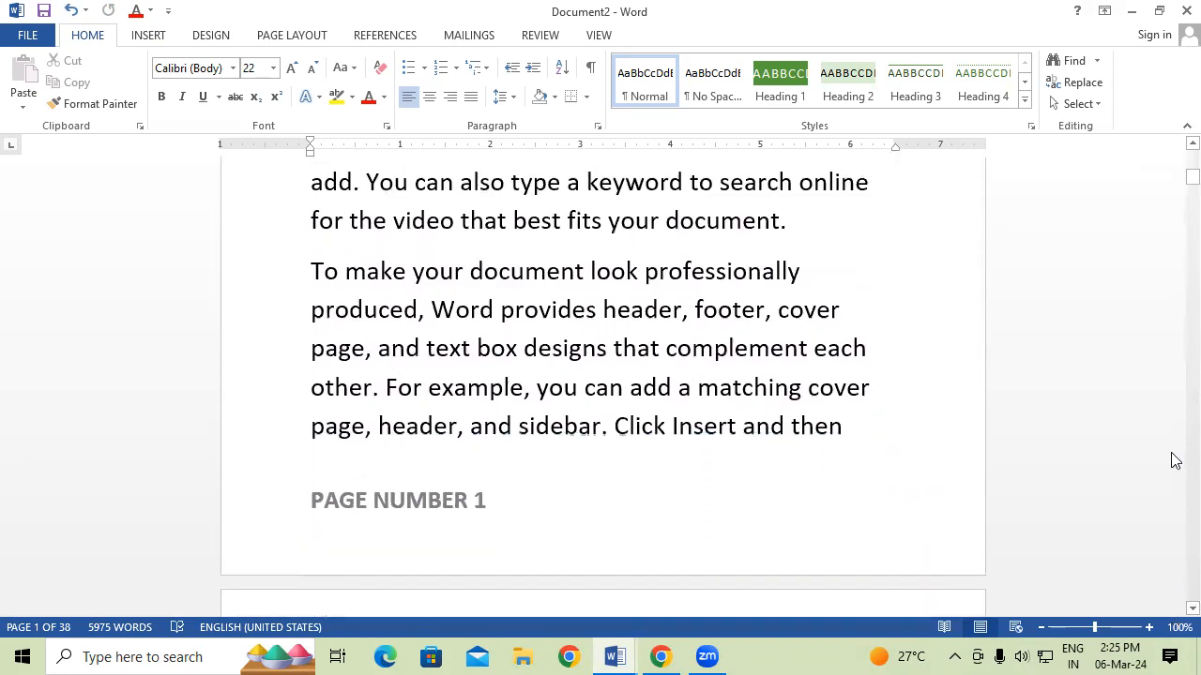
drag(1175, 175, 1175, 152)
scroll(660, 459, down, 2)
scroll(659, 459, down, 5)
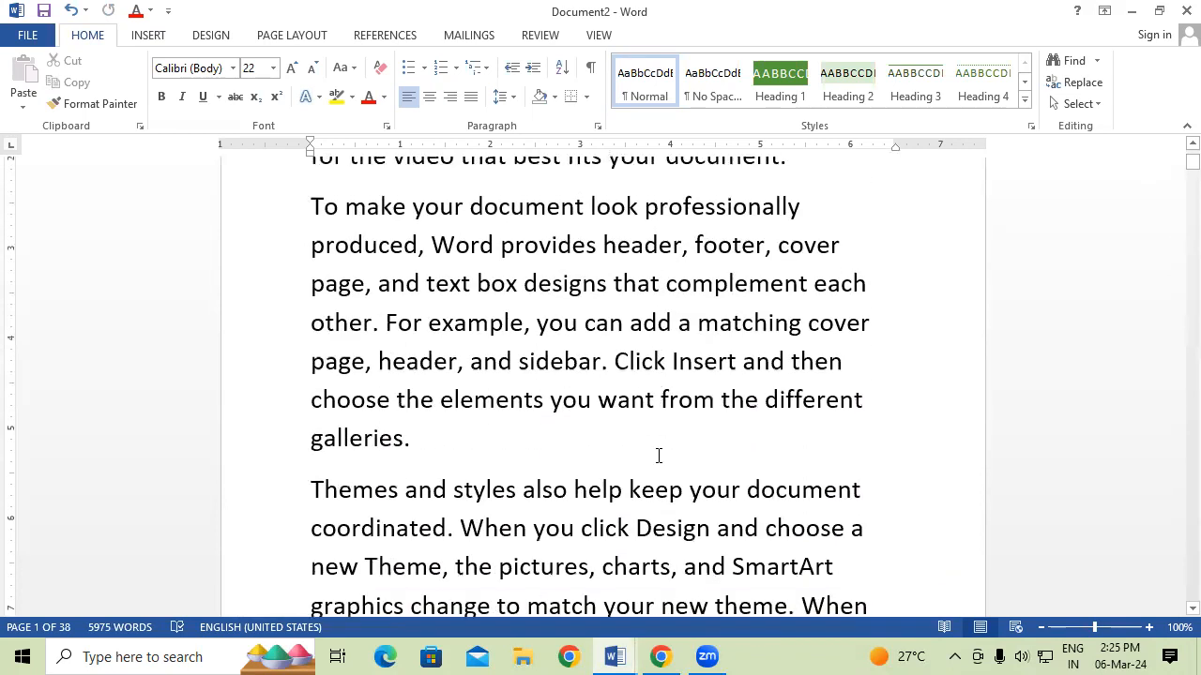
scroll(660, 460, down, 1)
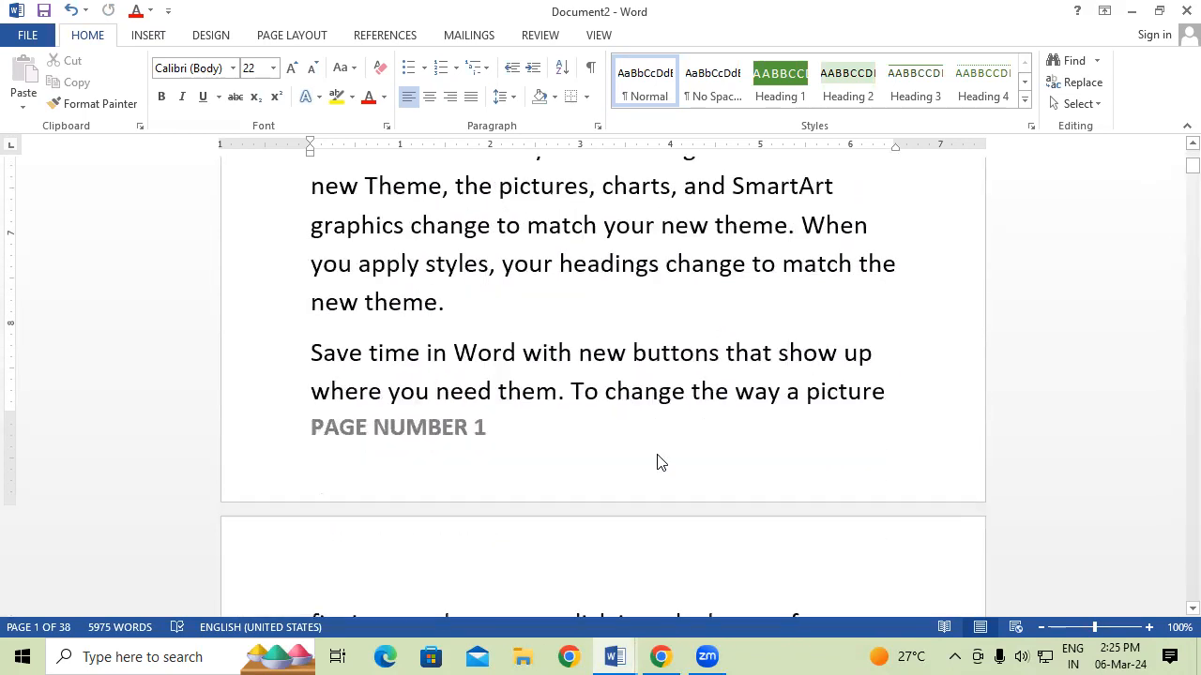
click(920, 391)
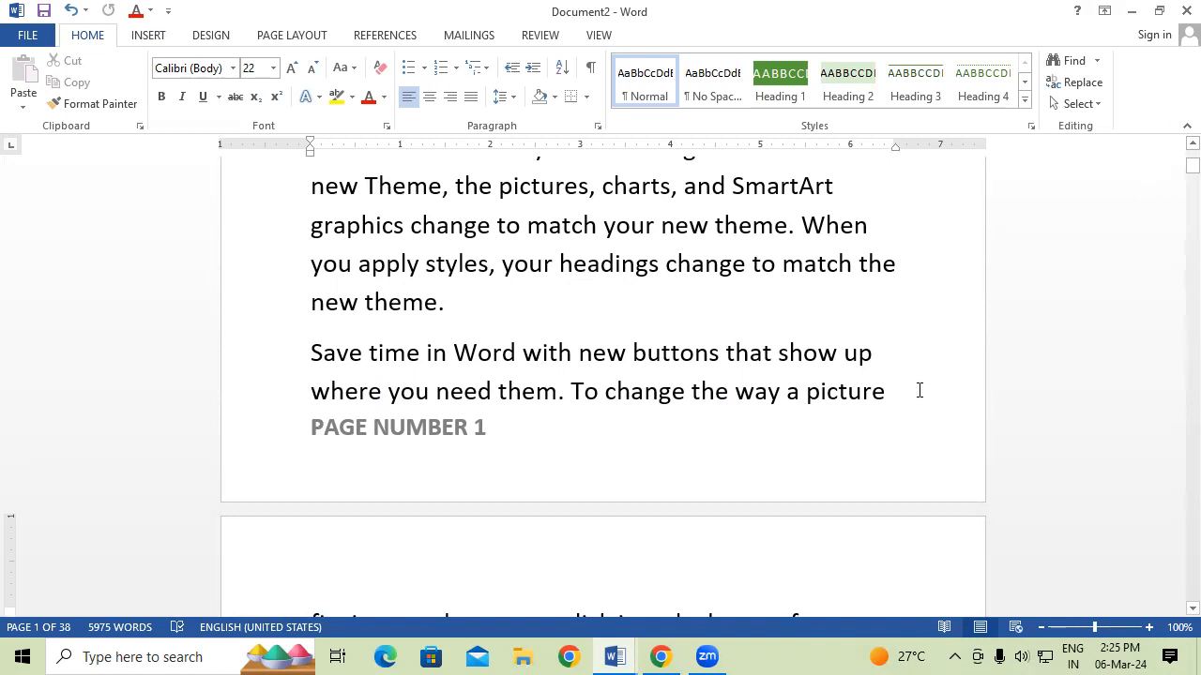
Insert a Next Page section break after the word 'picture'.
click(287, 36)
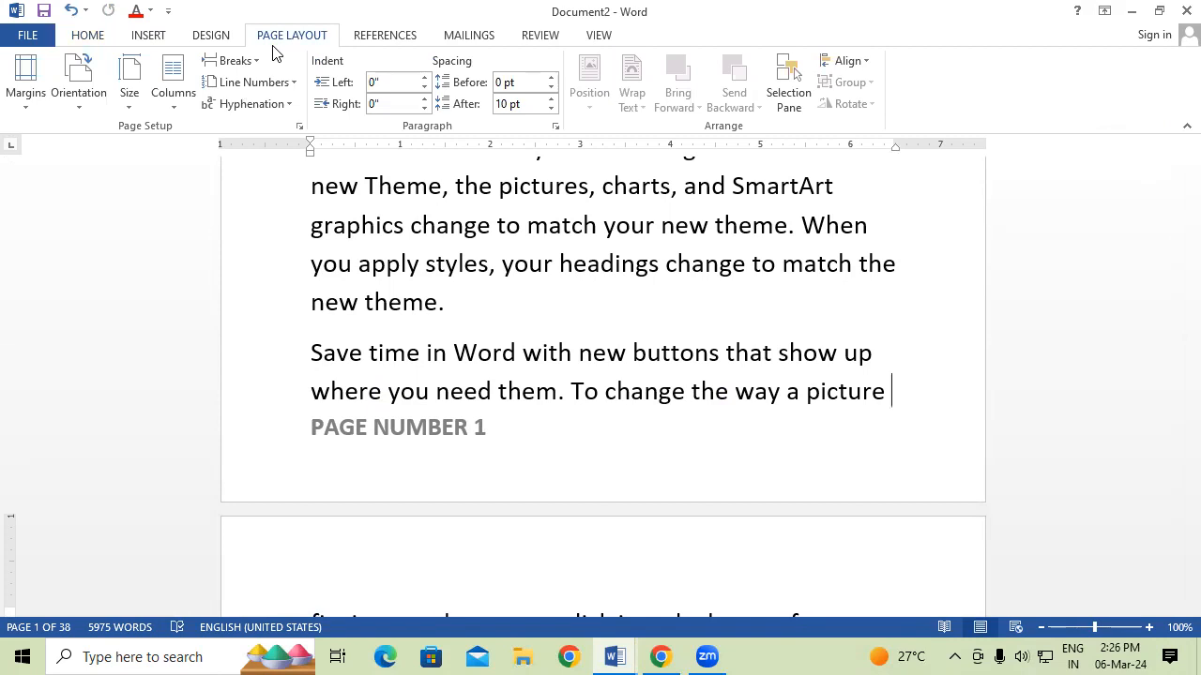
click(233, 62)
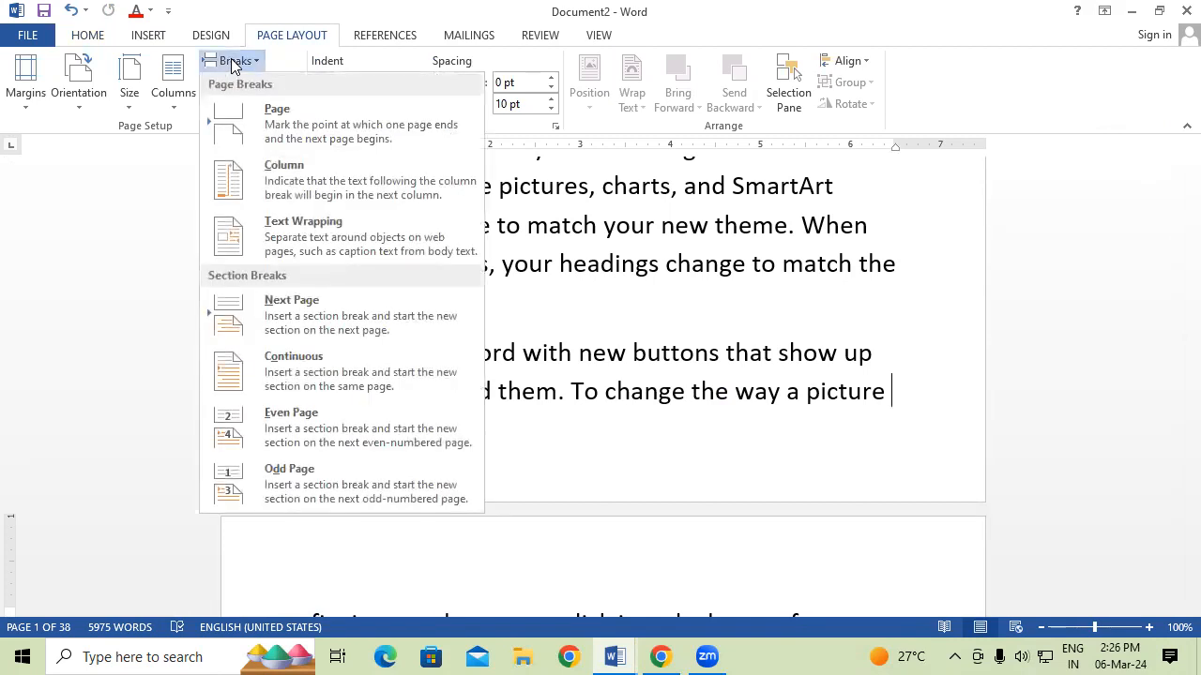
click(295, 302)
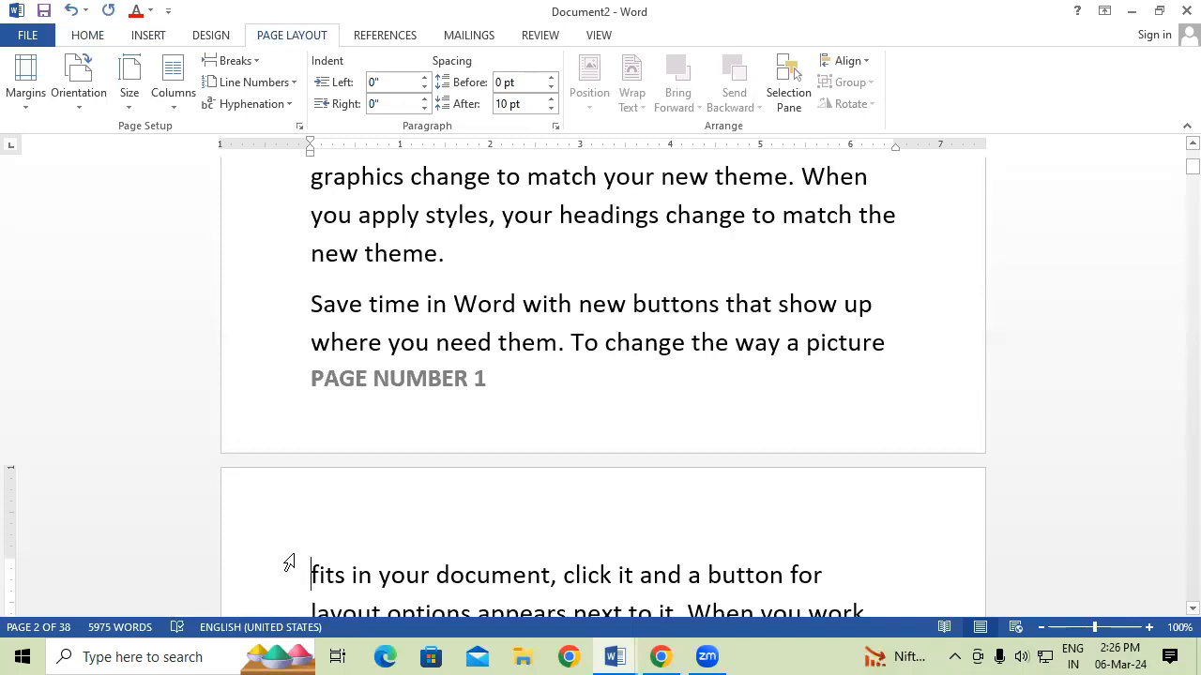
Unlink the page 2 footer from the previous section's footer.
scroll(289, 562, down, 5)
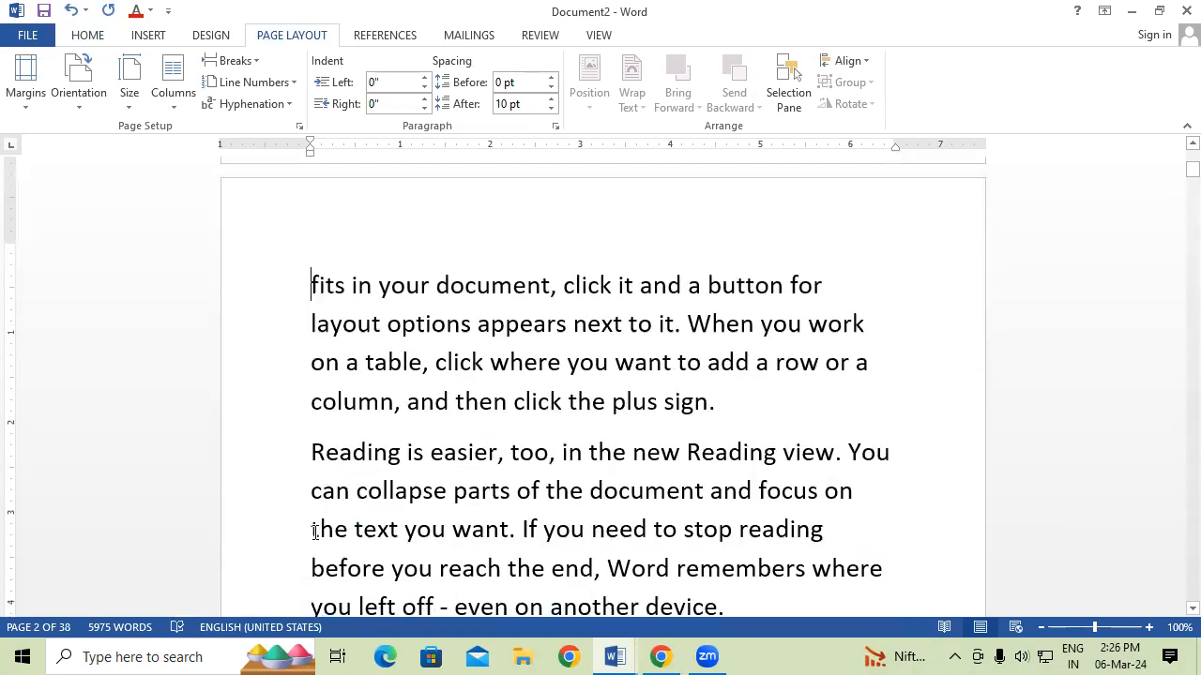
scroll(315, 532, down, 4)
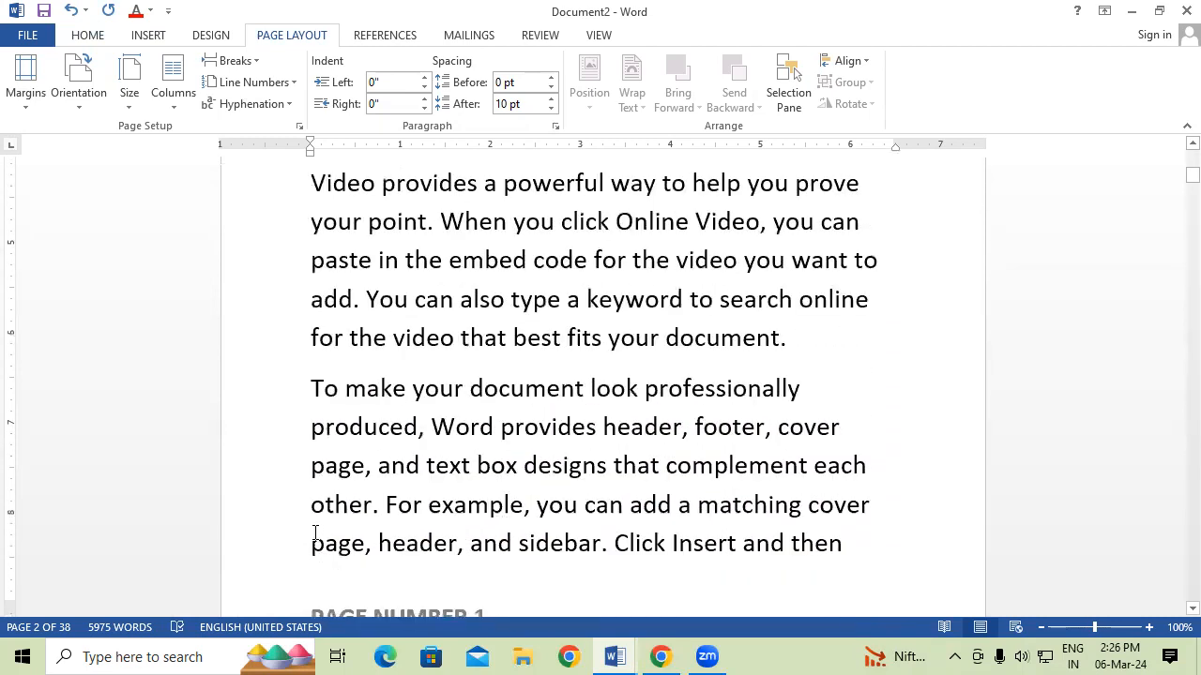
scroll(315, 536, down, 1)
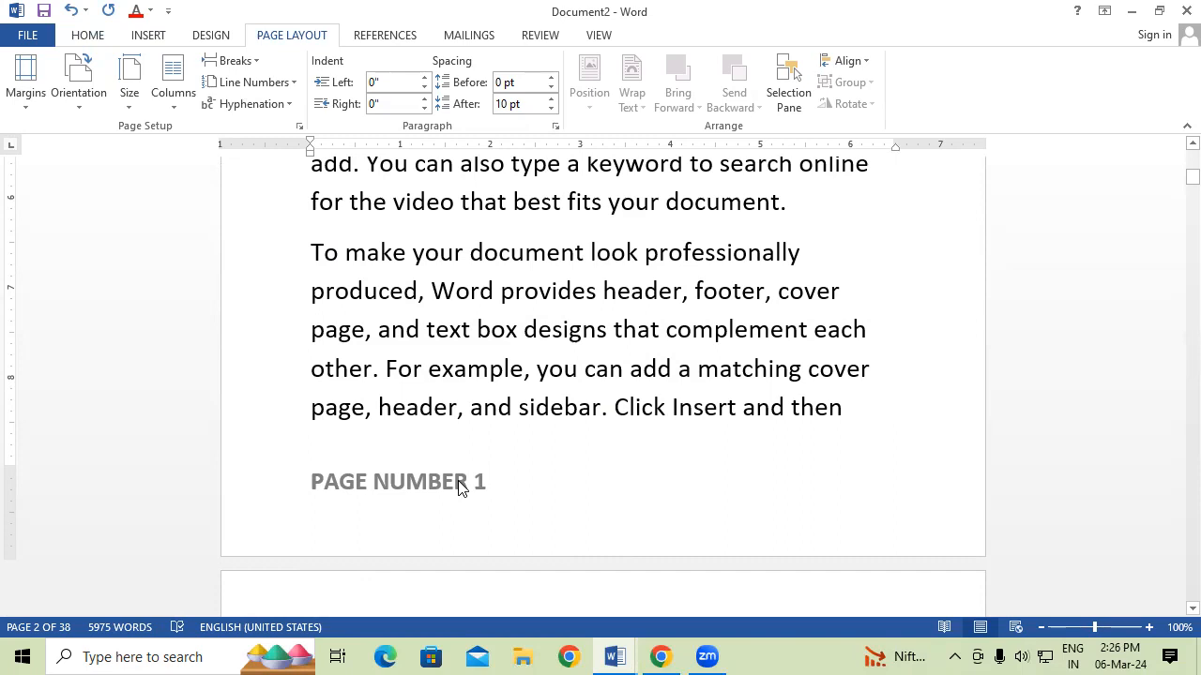
double_click(459, 484)
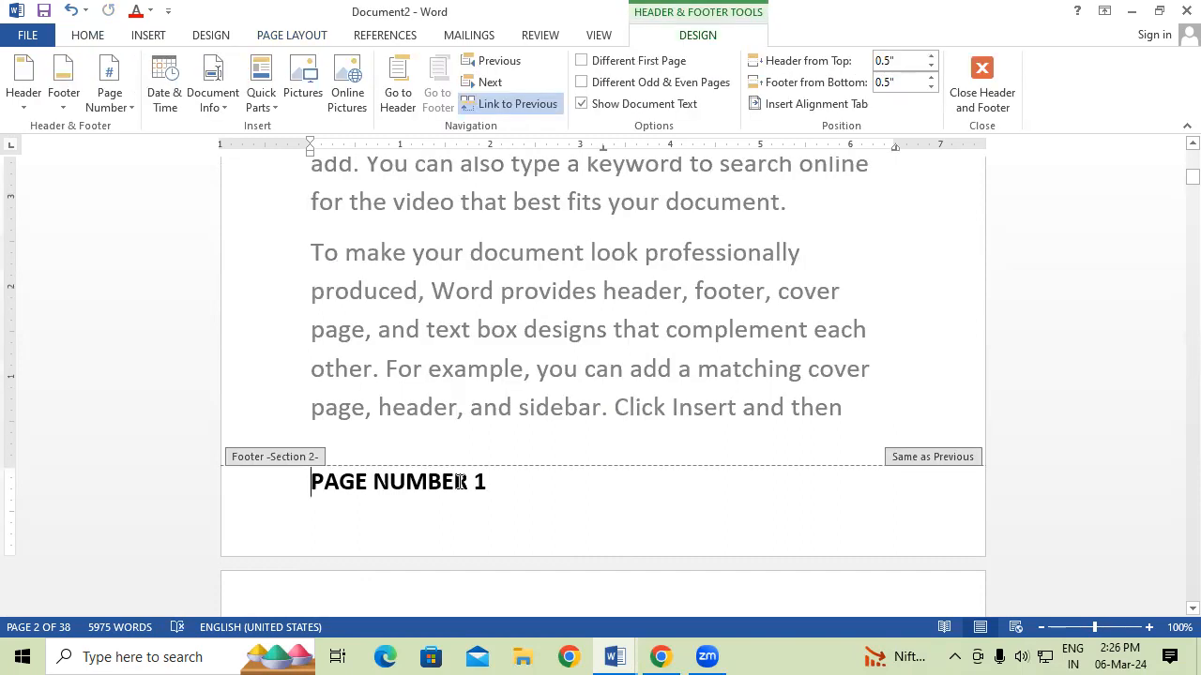
click(546, 101)
Change the section 2 footer to read 'PAGE NUMBER 2' and close footer editing.
click(510, 516)
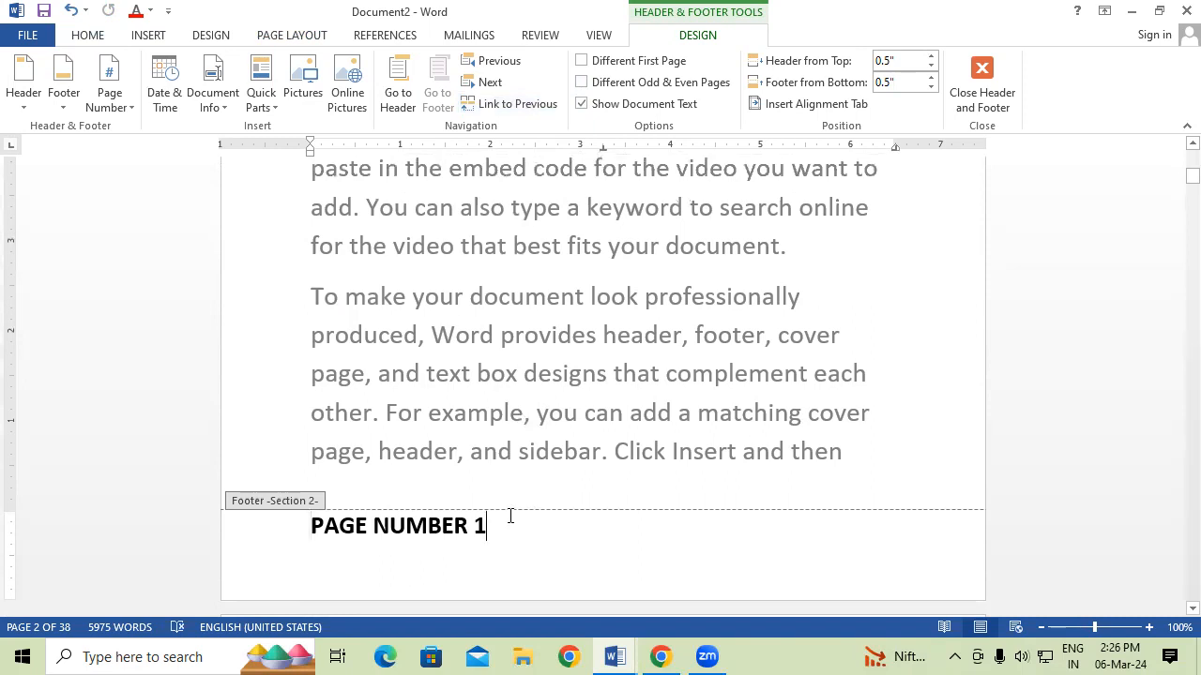
key(BackSpace)
text(2)
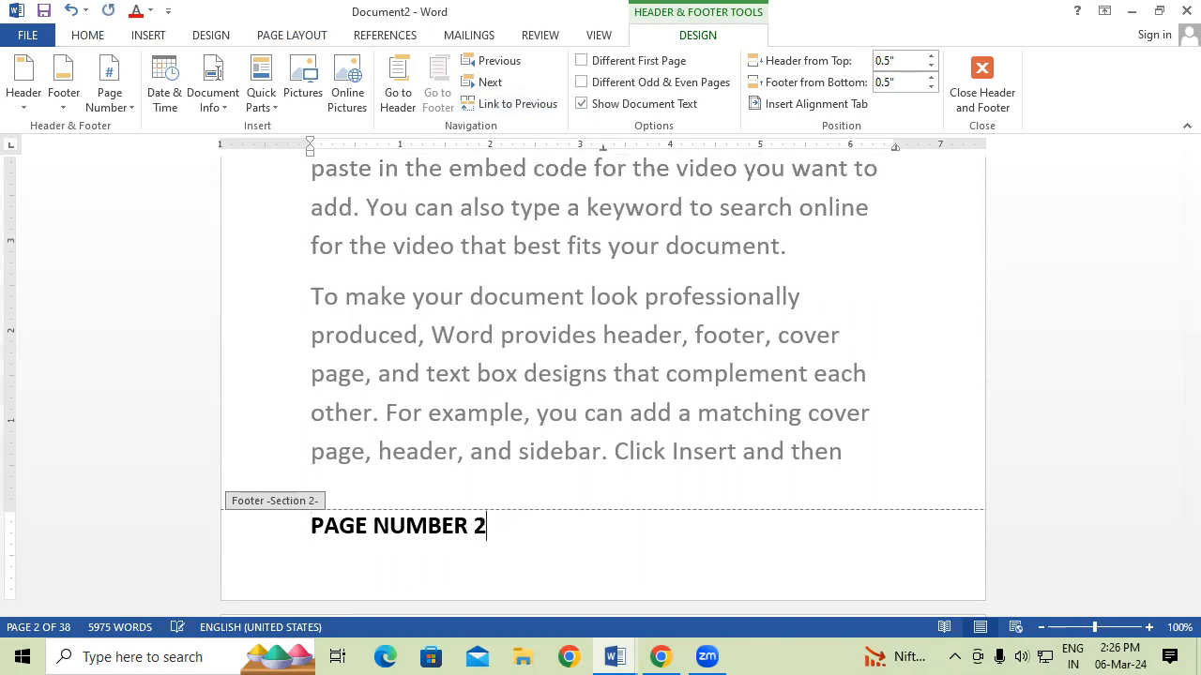
double_click(608, 429)
scroll(607, 427, up, 2)
scroll(606, 428, up, 7)
scroll(606, 428, down, 5)
scroll(606, 428, down, 4)
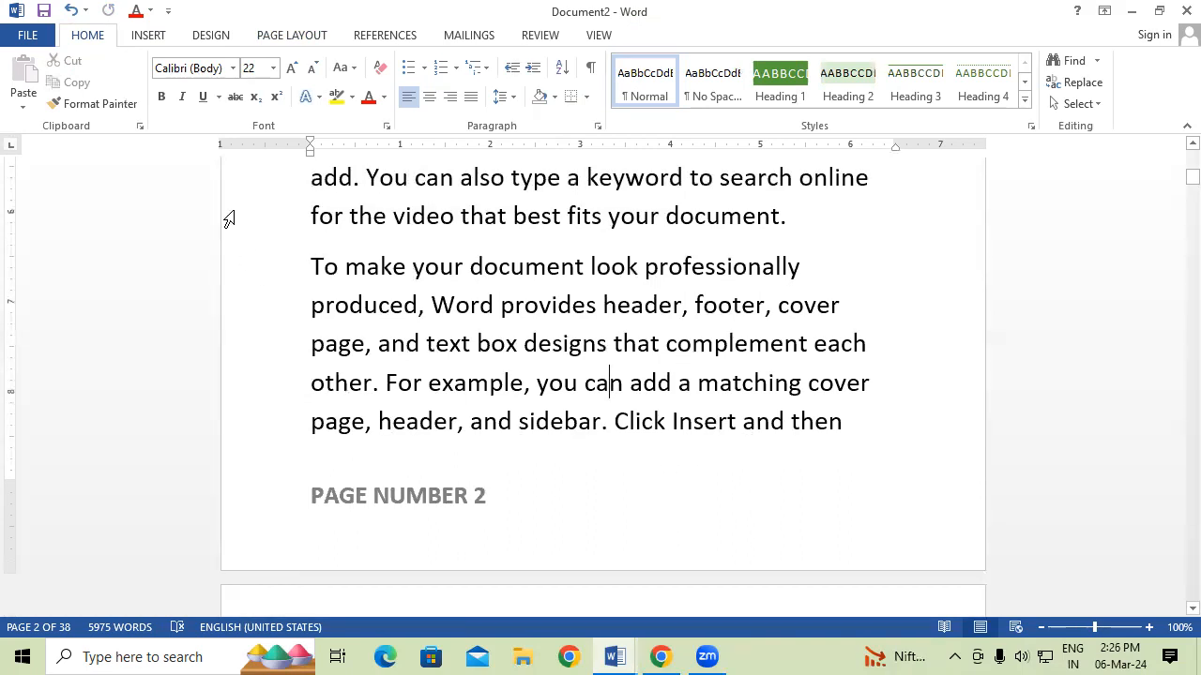
Browse the built-in Header and Footer design galleries without inserting any design.
click(140, 38)
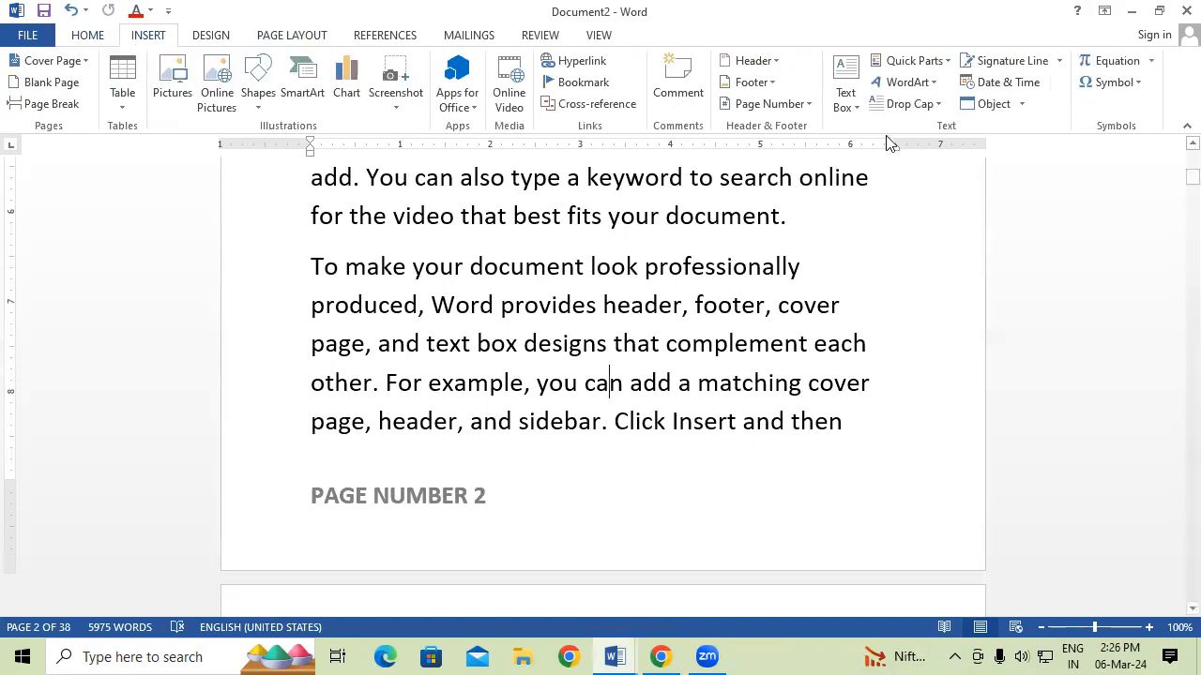
click(758, 60)
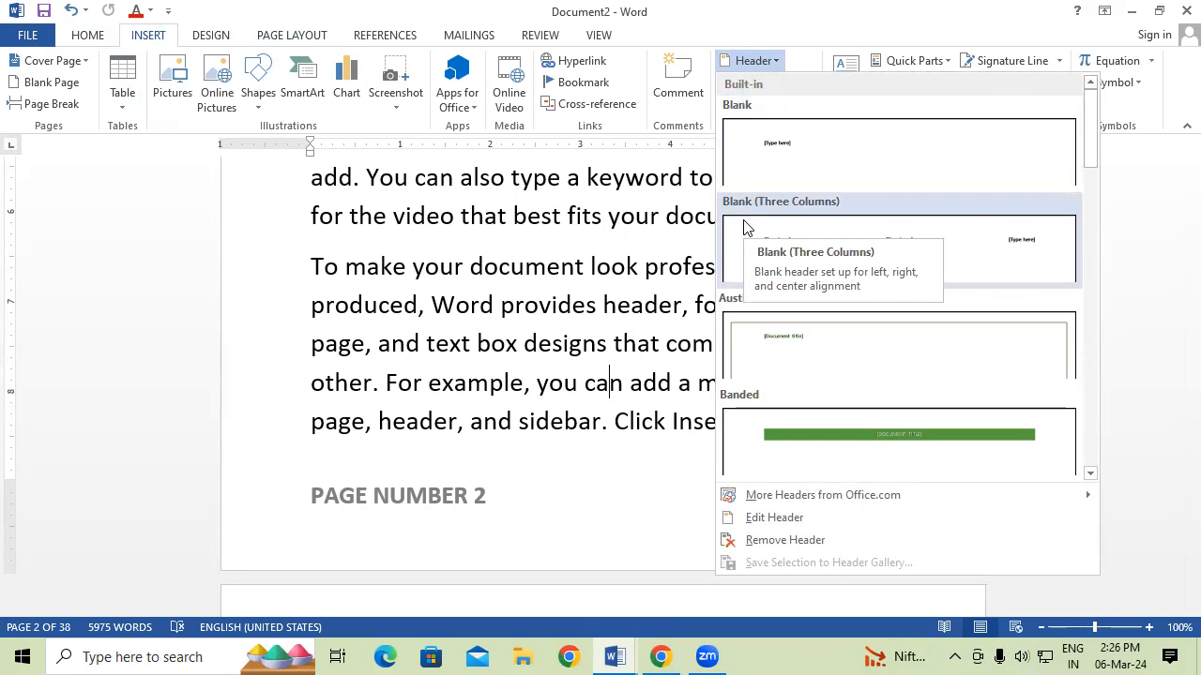
click(433, 226)
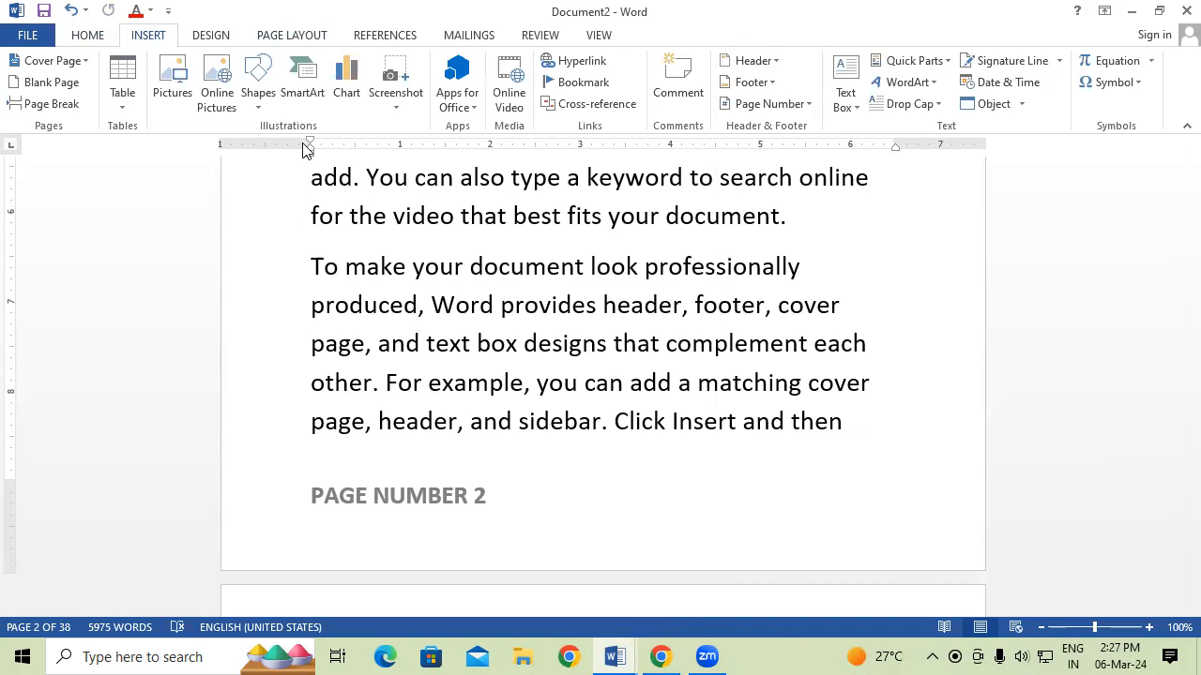
click(751, 61)
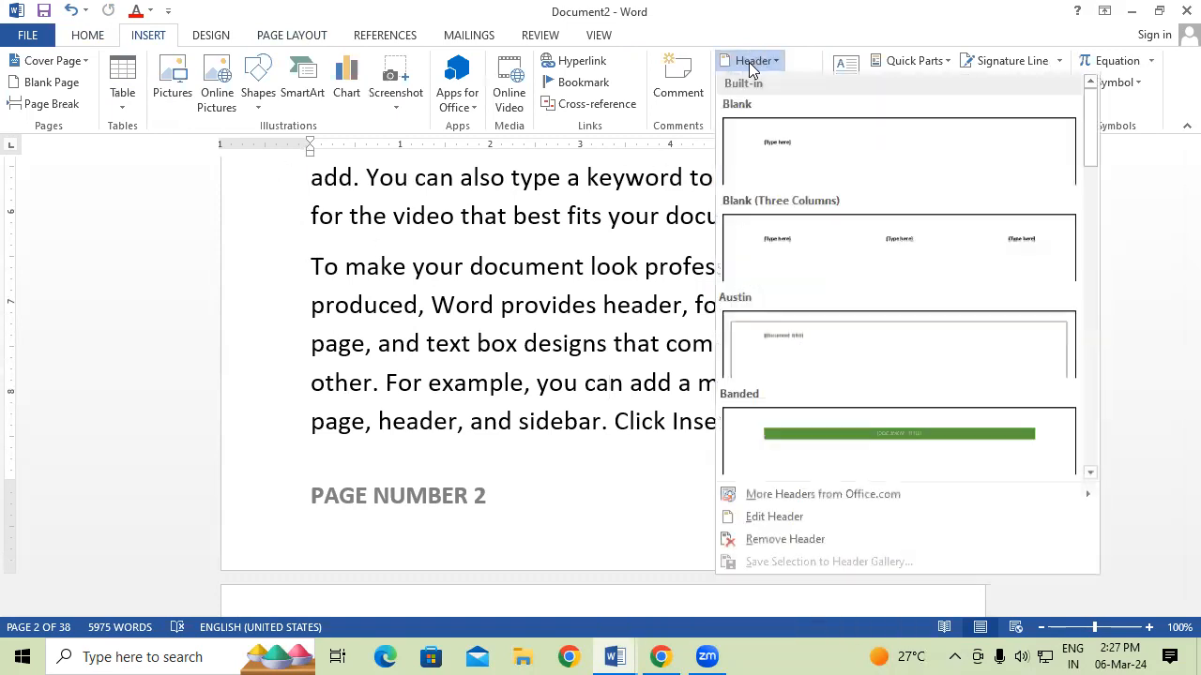
click(357, 356)
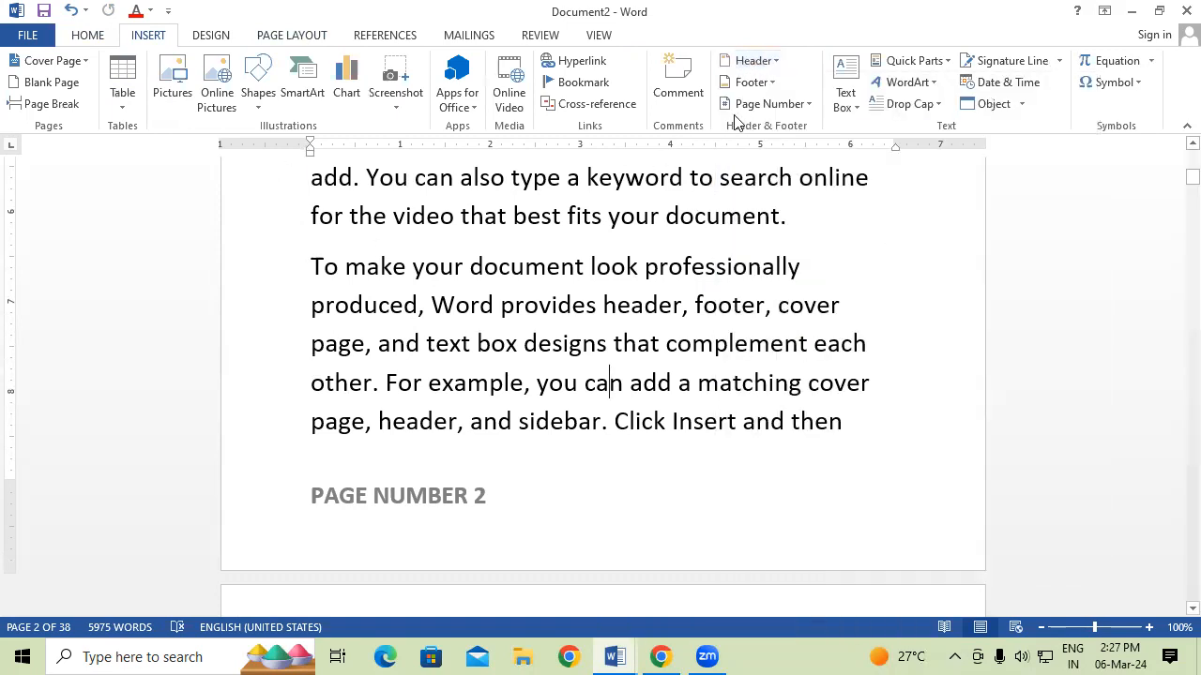
click(750, 82)
click(620, 296)
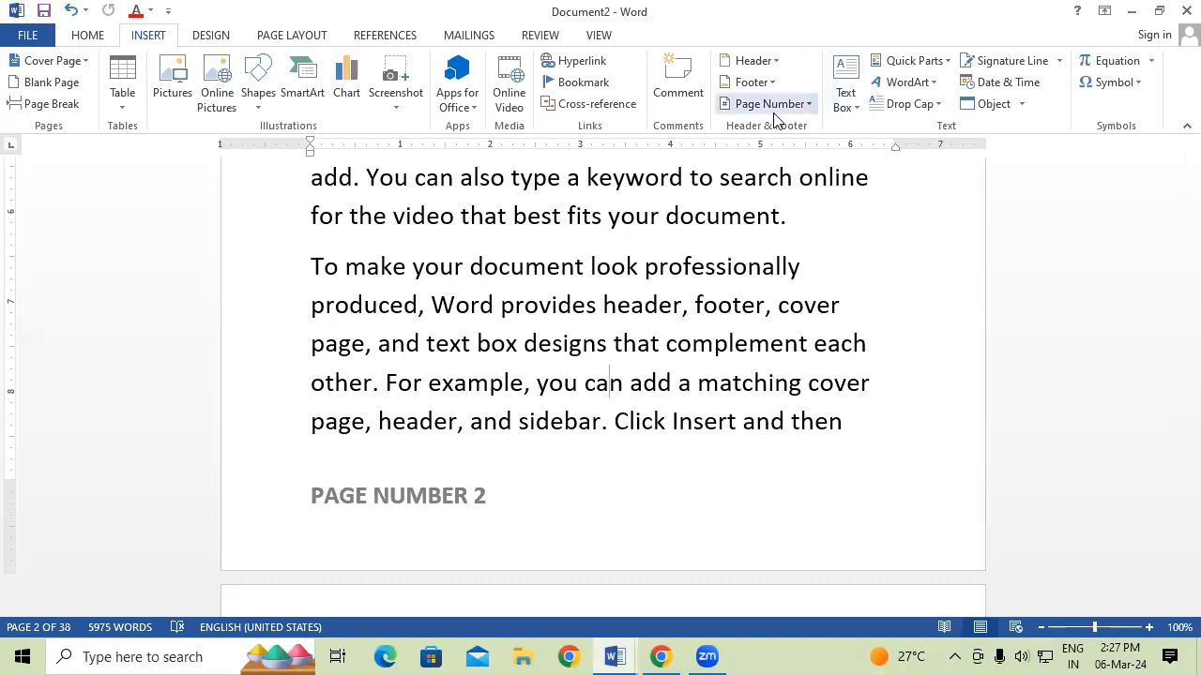
click(282, 654)
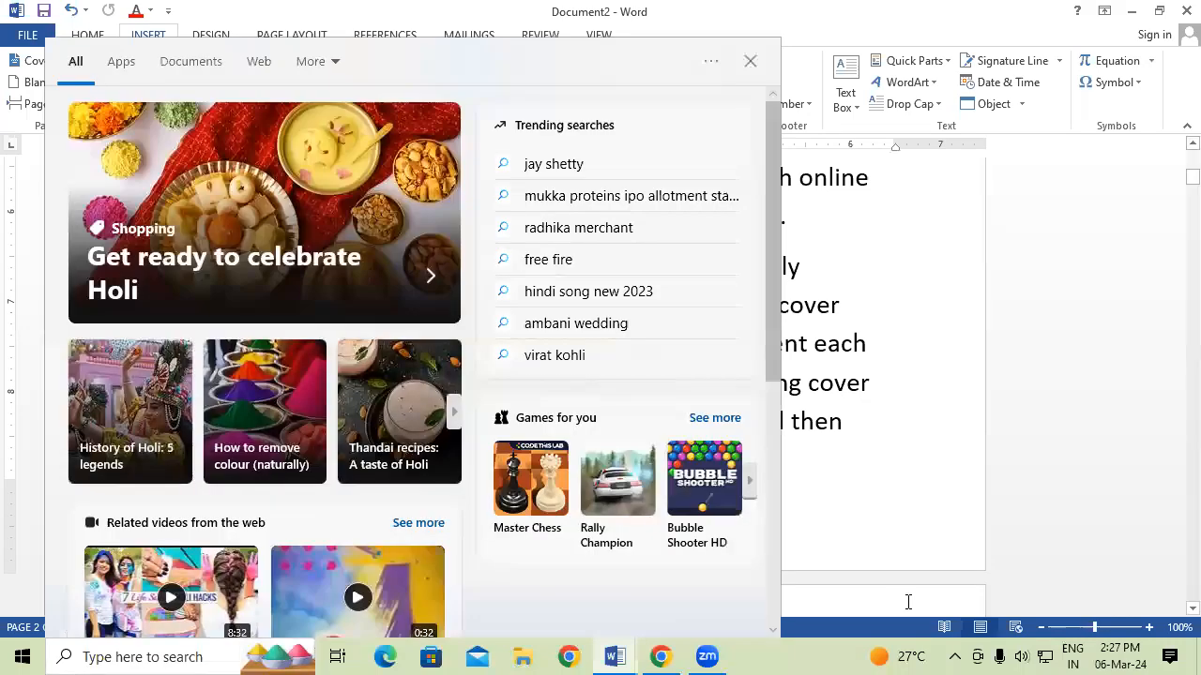
click(994, 595)
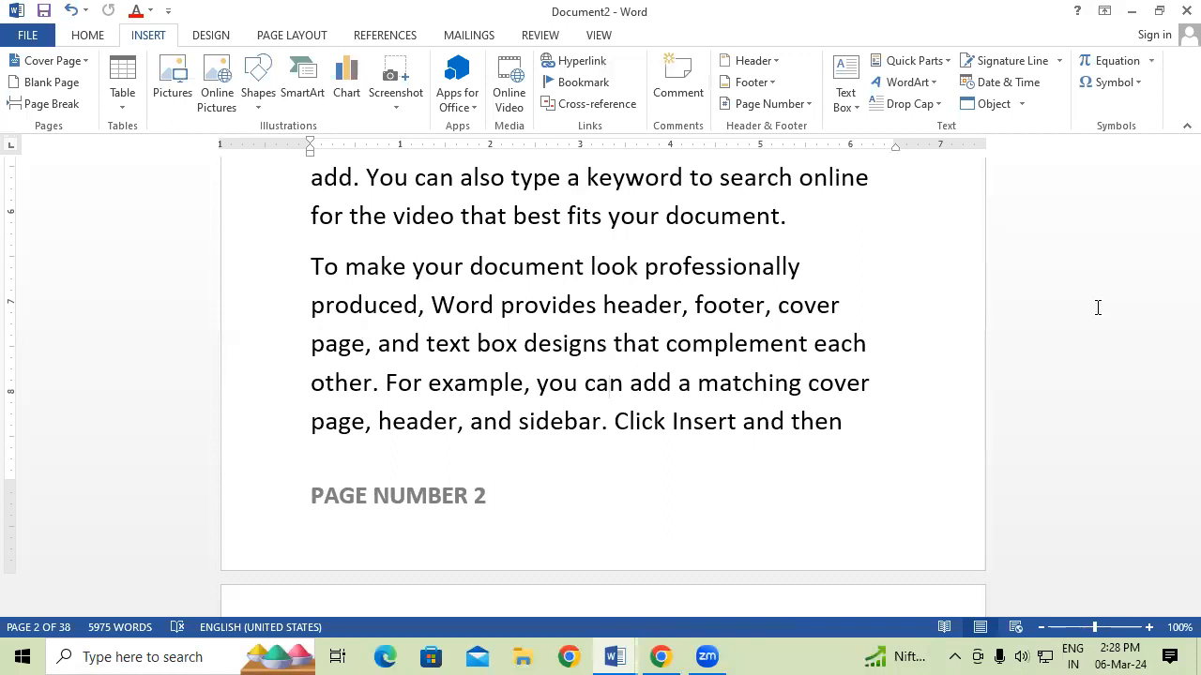
Create a new document filled with =RAND(125) sample paragraphs and enlarge all its text.
key(ctrl+n)
text(=RAN)
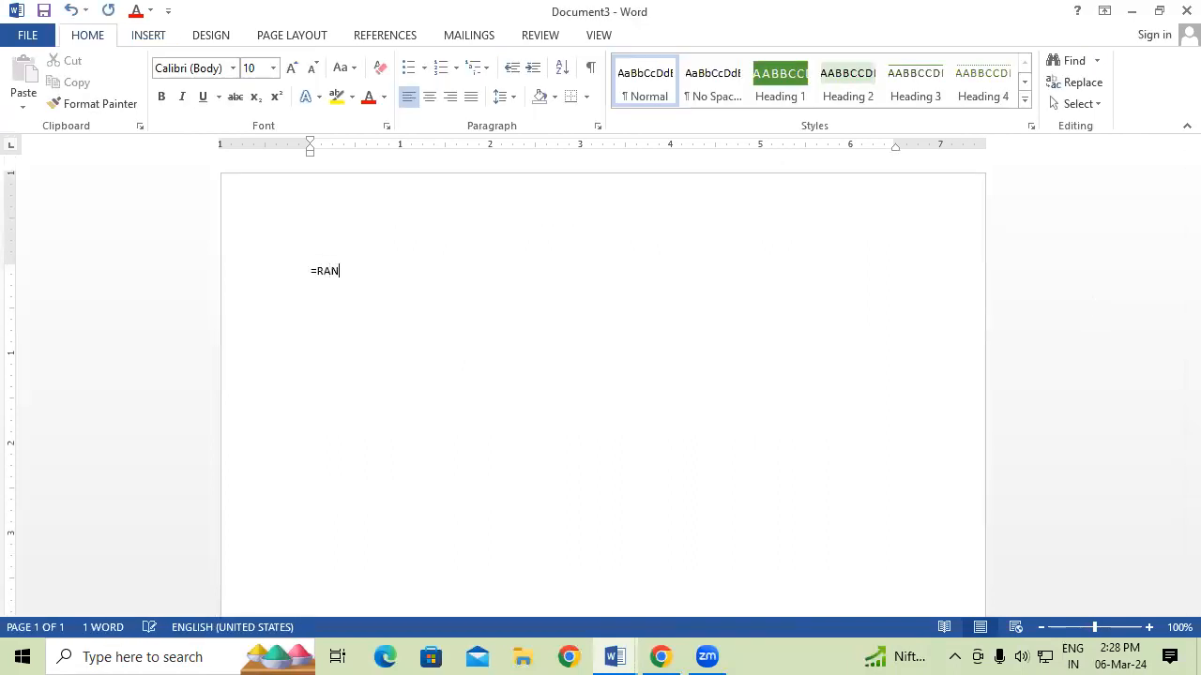
text(D(125))
key(Return)
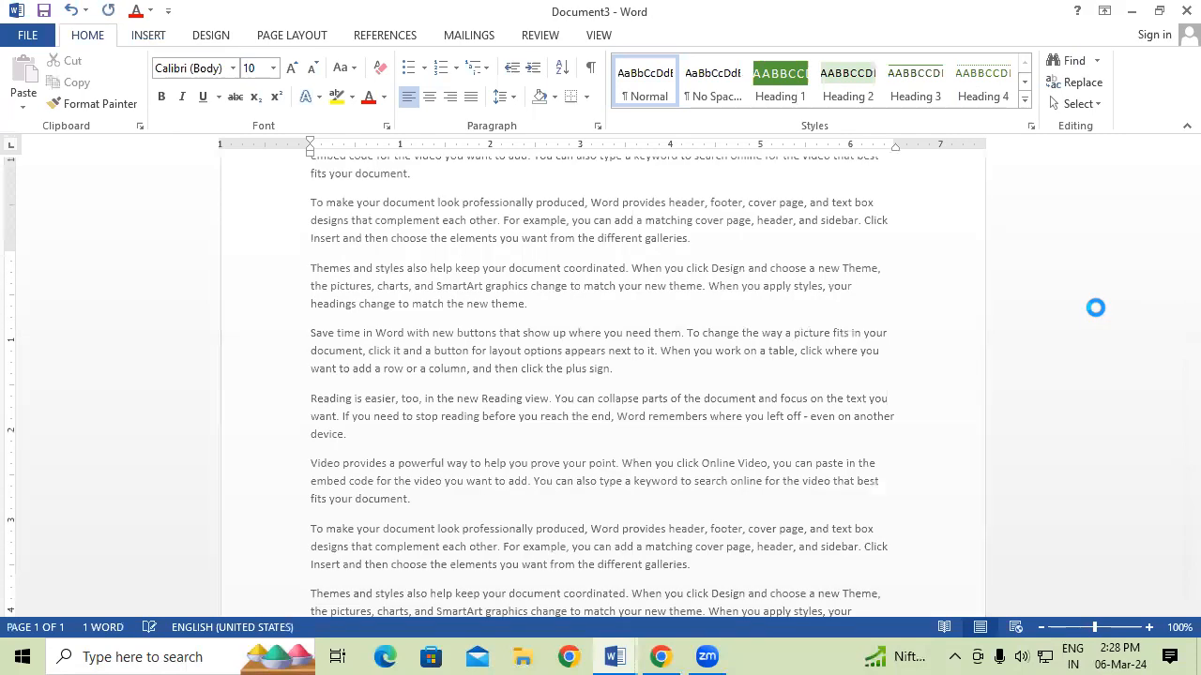
key(ctrl+a)
key(ctrl+shift+period)
key(ctrl+shift+period)
key(ctrl+shift+period)
key(ctrl+shift+period)
key(ctrl+shift+period)
key(ctrl+shift+period)
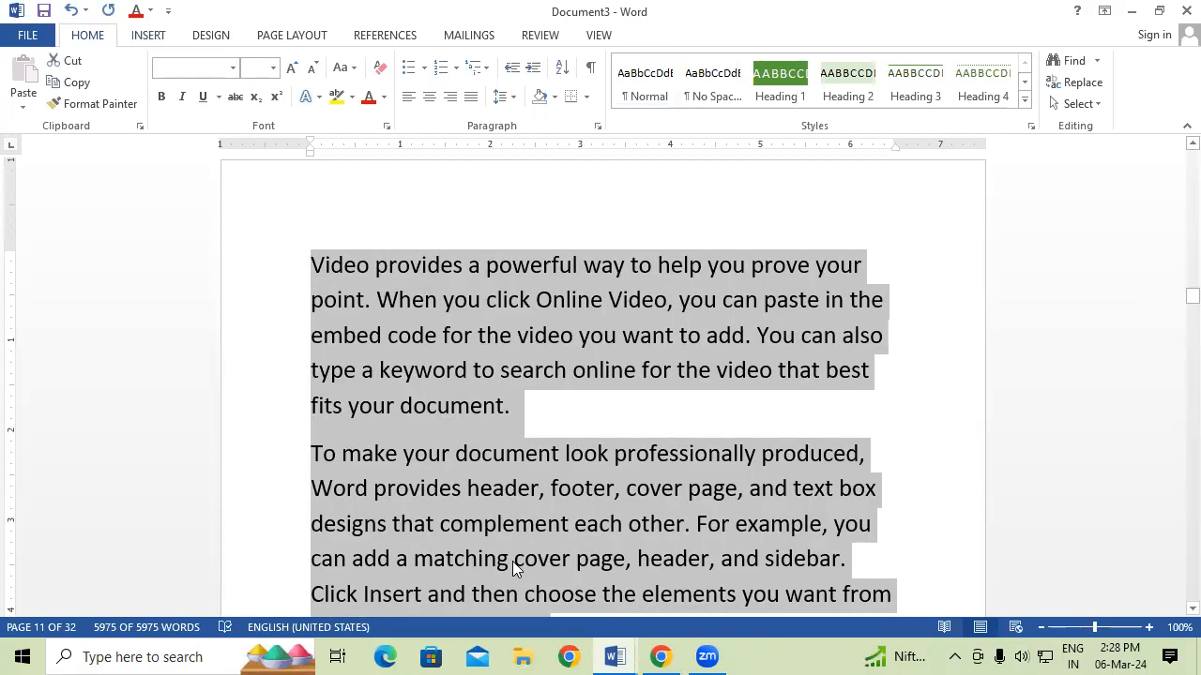
Insert Very Large page numbers at the Top of Page on every page.
click(141, 37)
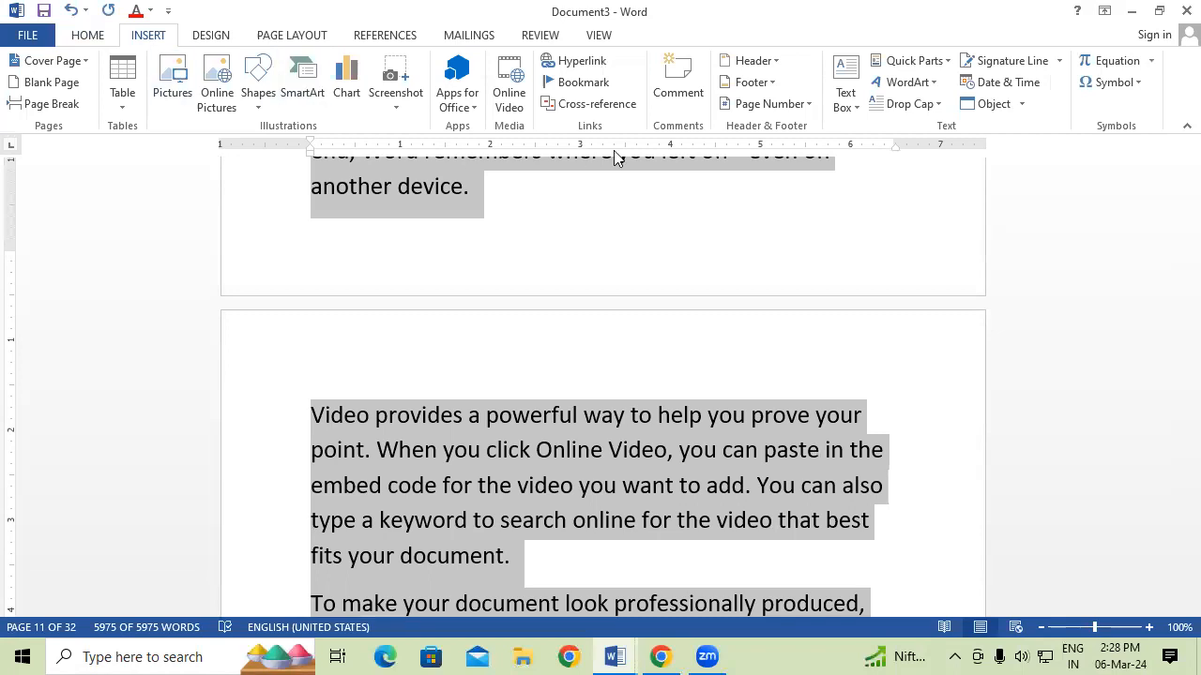
click(777, 105)
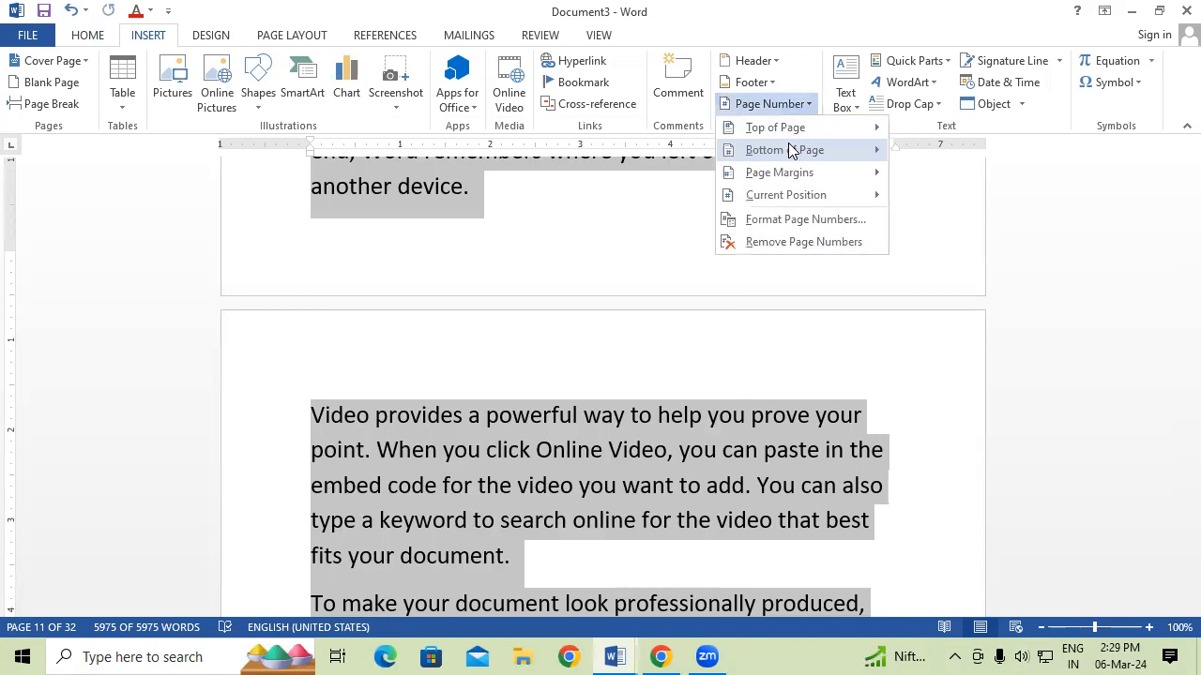
mouse_move(797, 178)
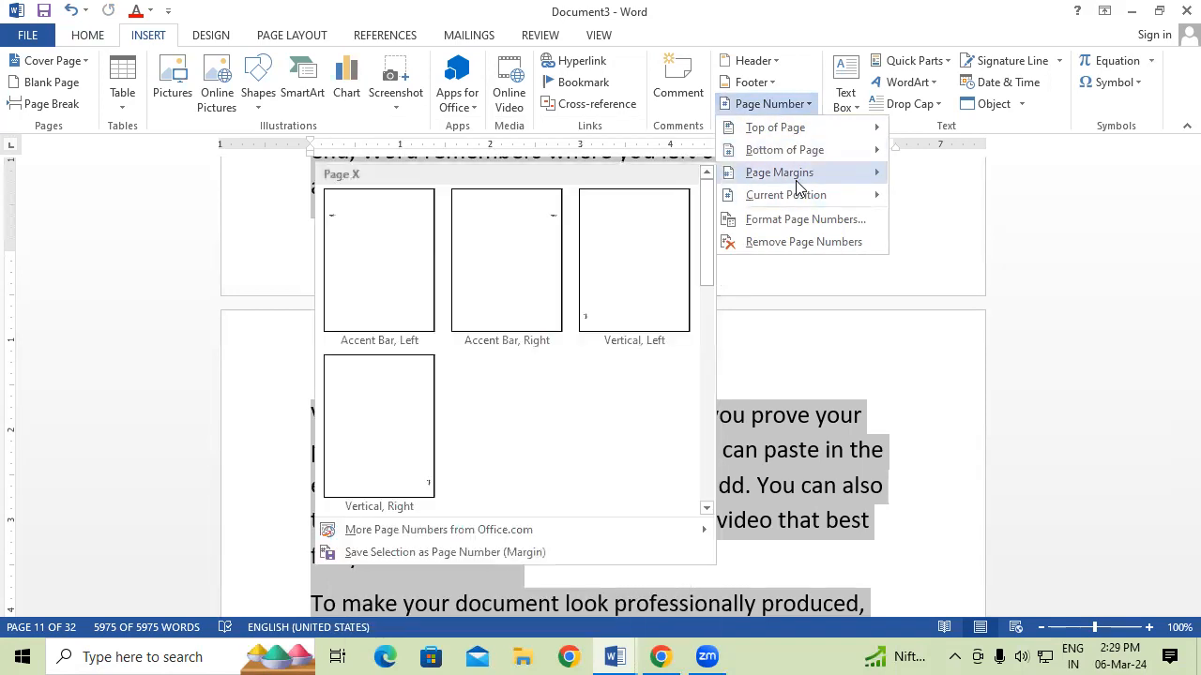
mouse_move(790, 199)
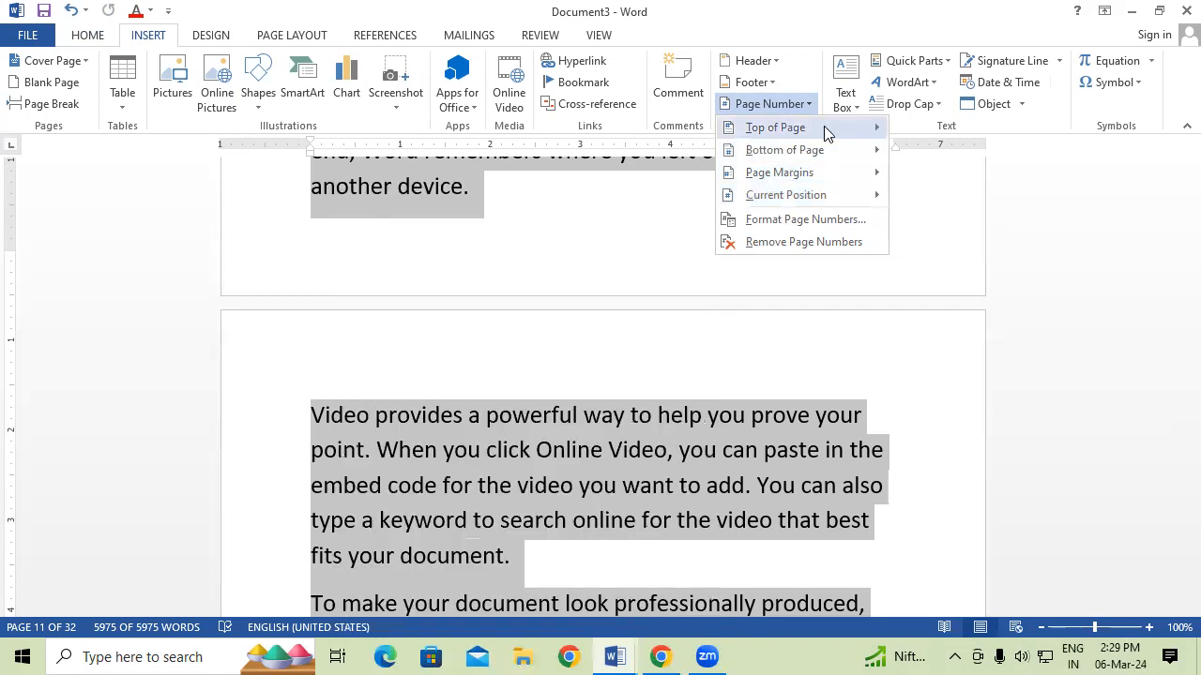
mouse_move(824, 128)
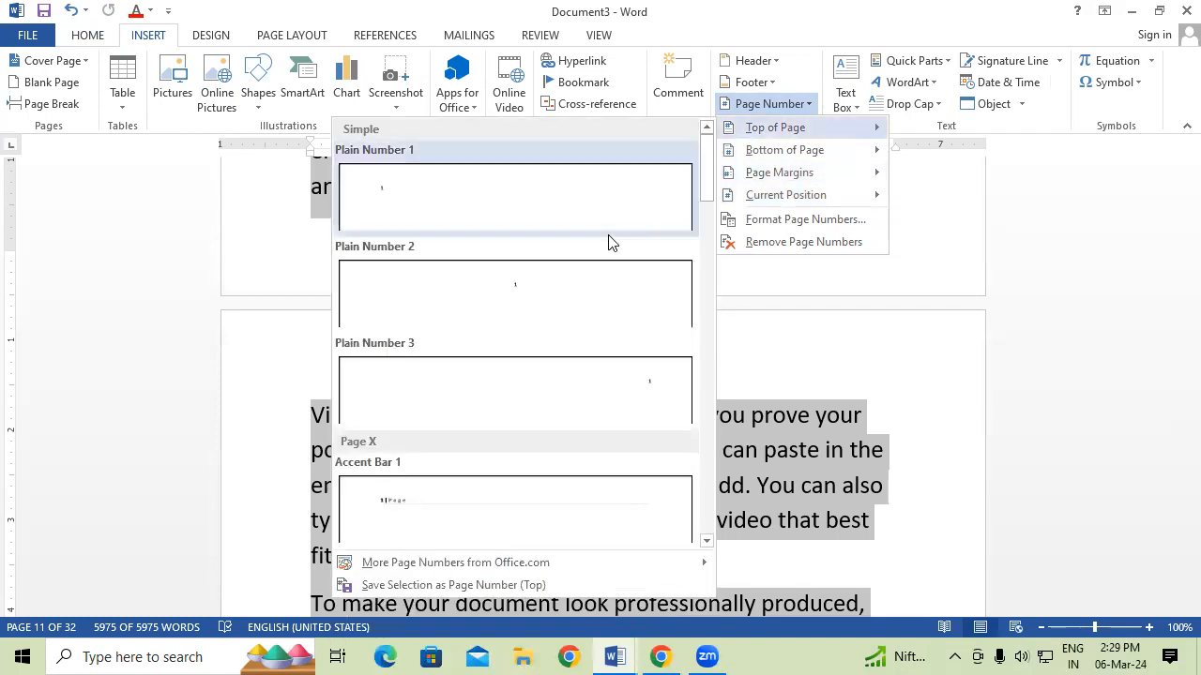
scroll(525, 301, down, 5)
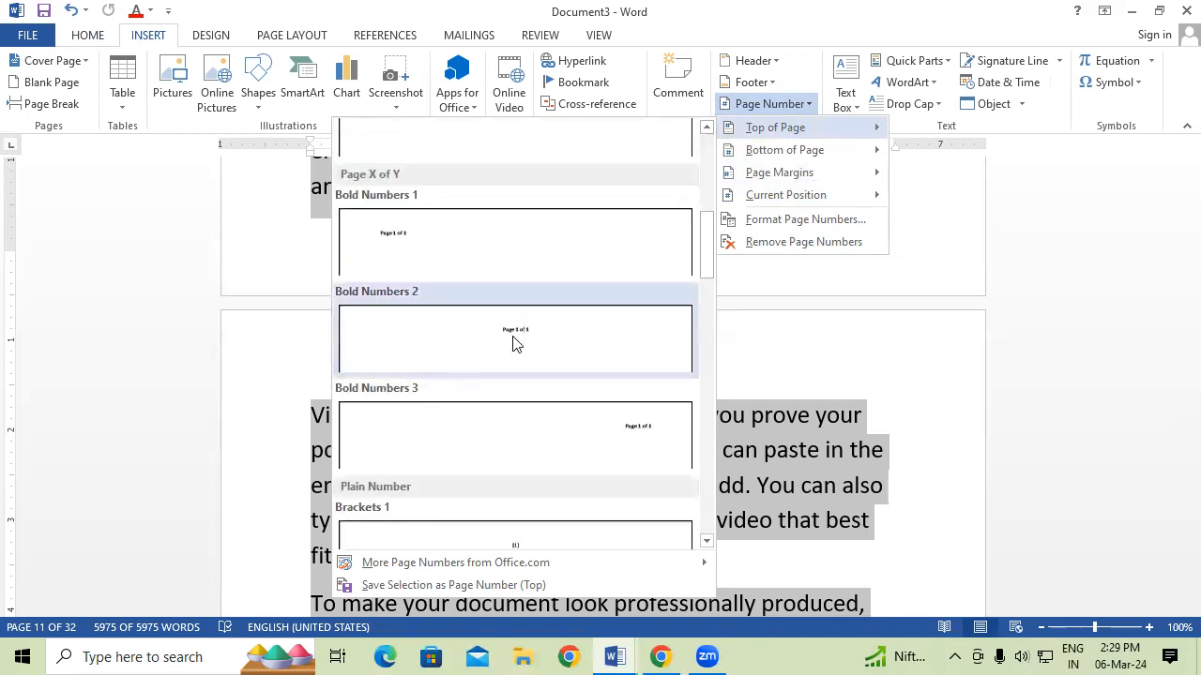
scroll(512, 349, down, 3)
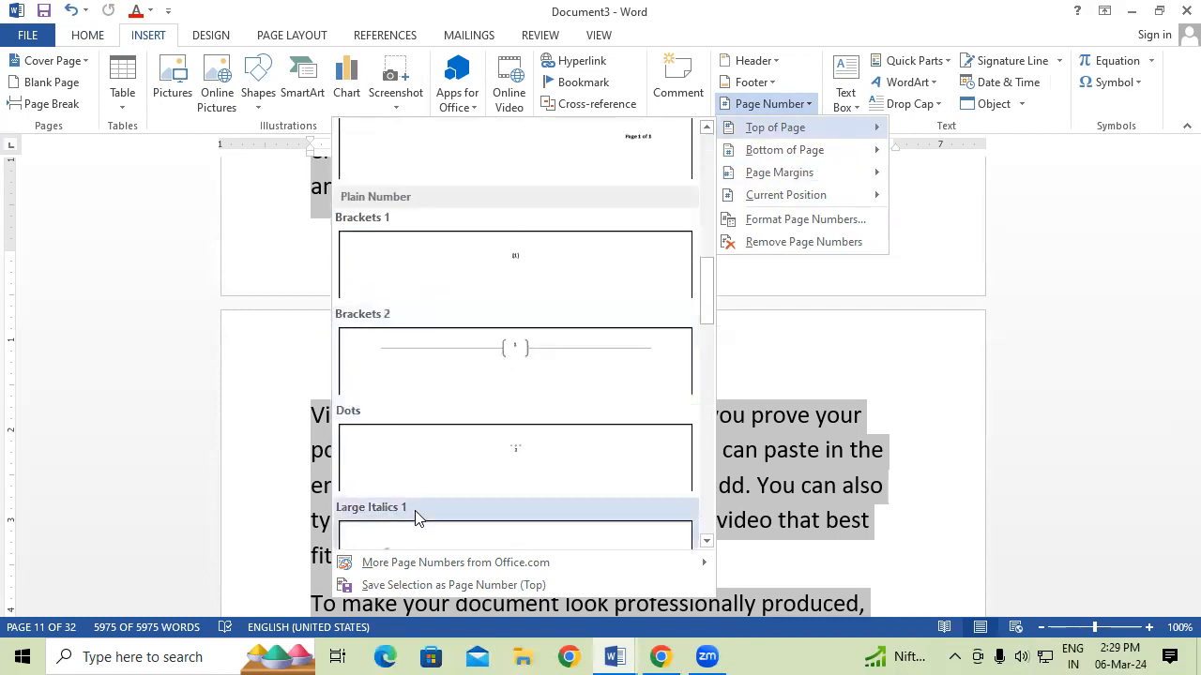
scroll(528, 464, down, 3)
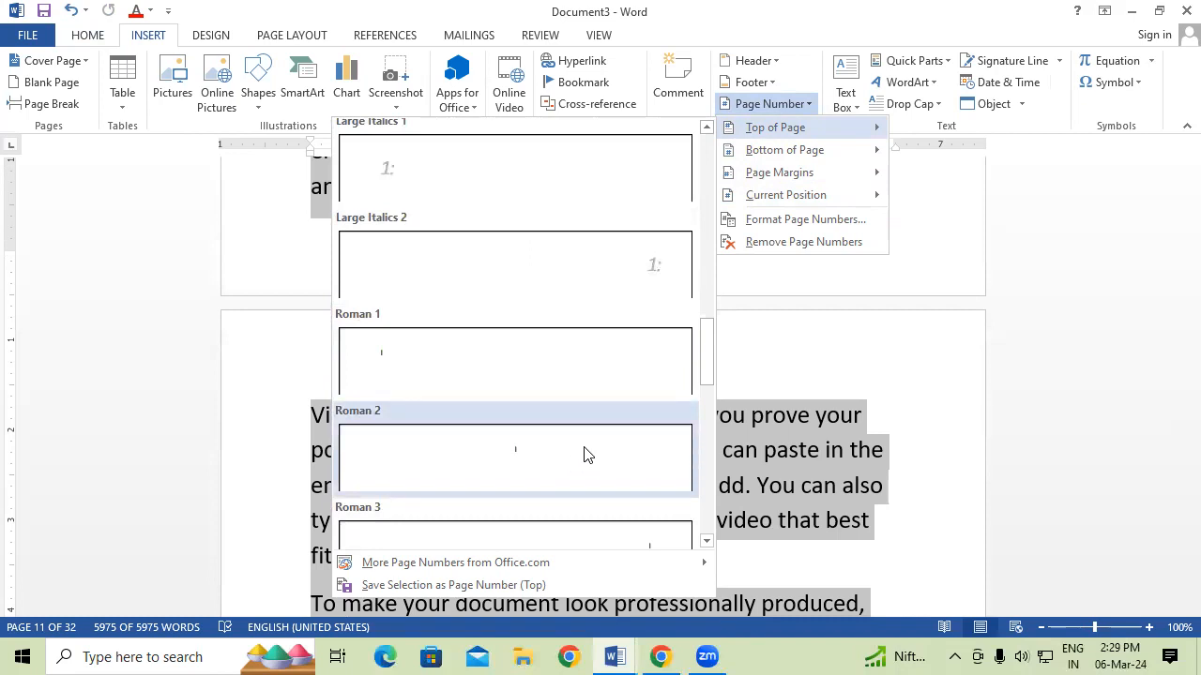
scroll(584, 455, down, 8)
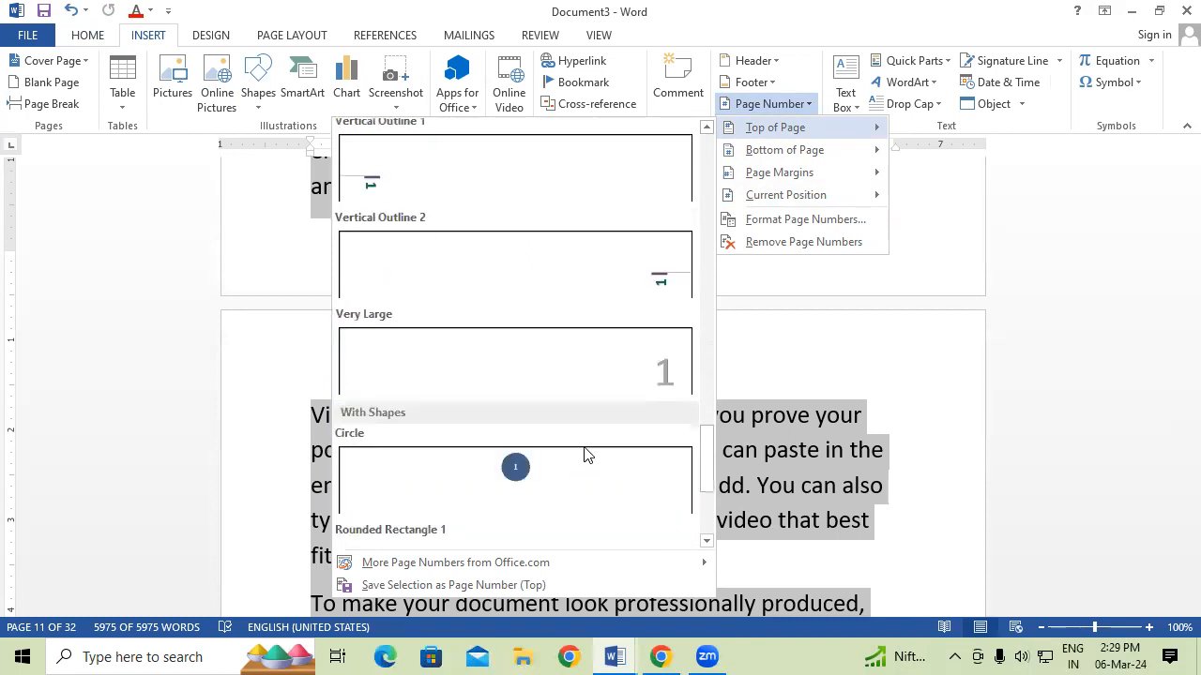
scroll(584, 455, up, 1)
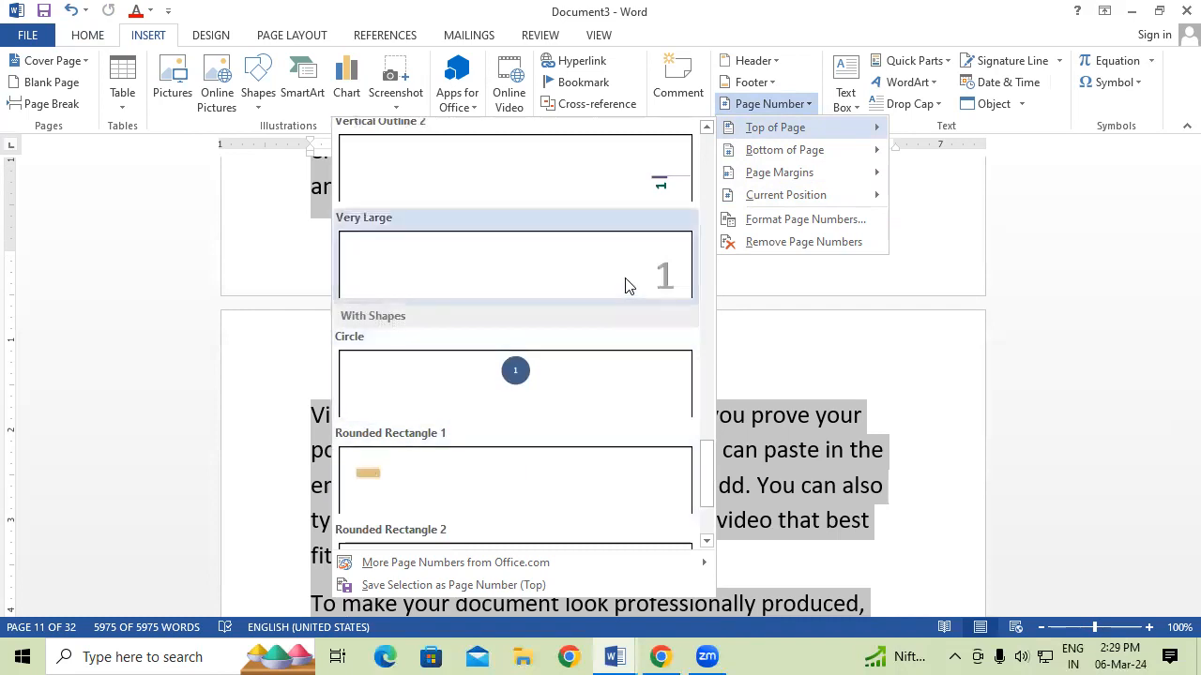
click(628, 285)
Close the header and move down through the pages to check the numbering.
double_click(710, 464)
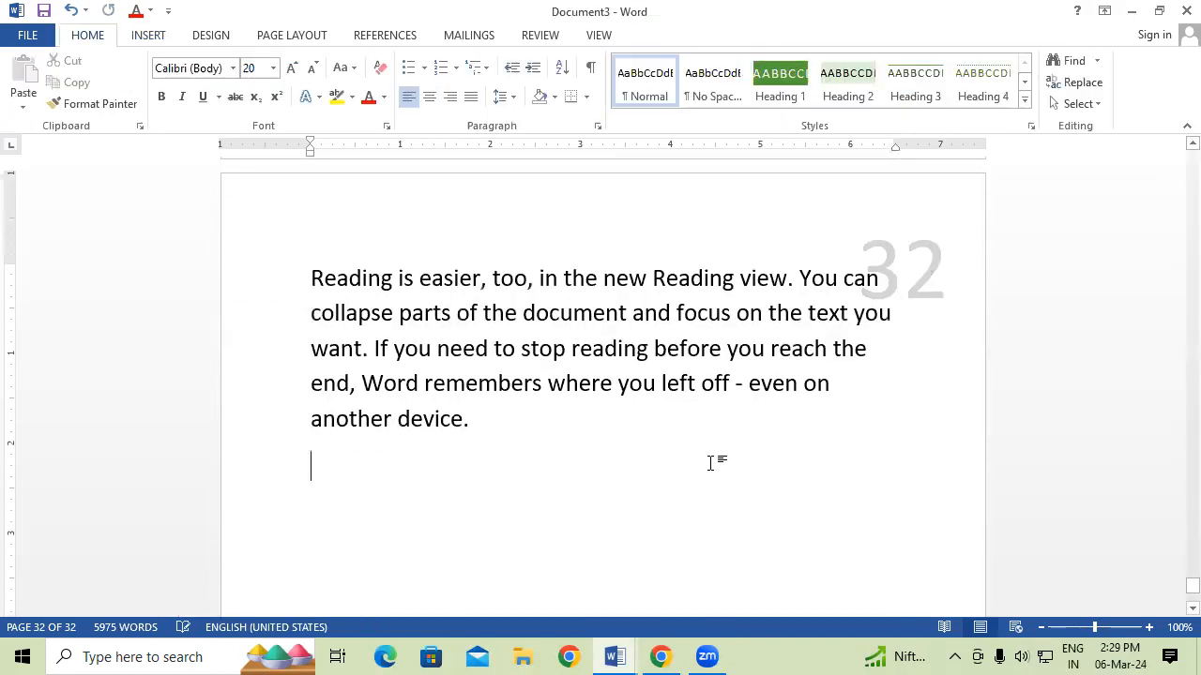
drag(1192, 585, 1172, 153)
click(704, 431)
scroll(703, 431, down, 10)
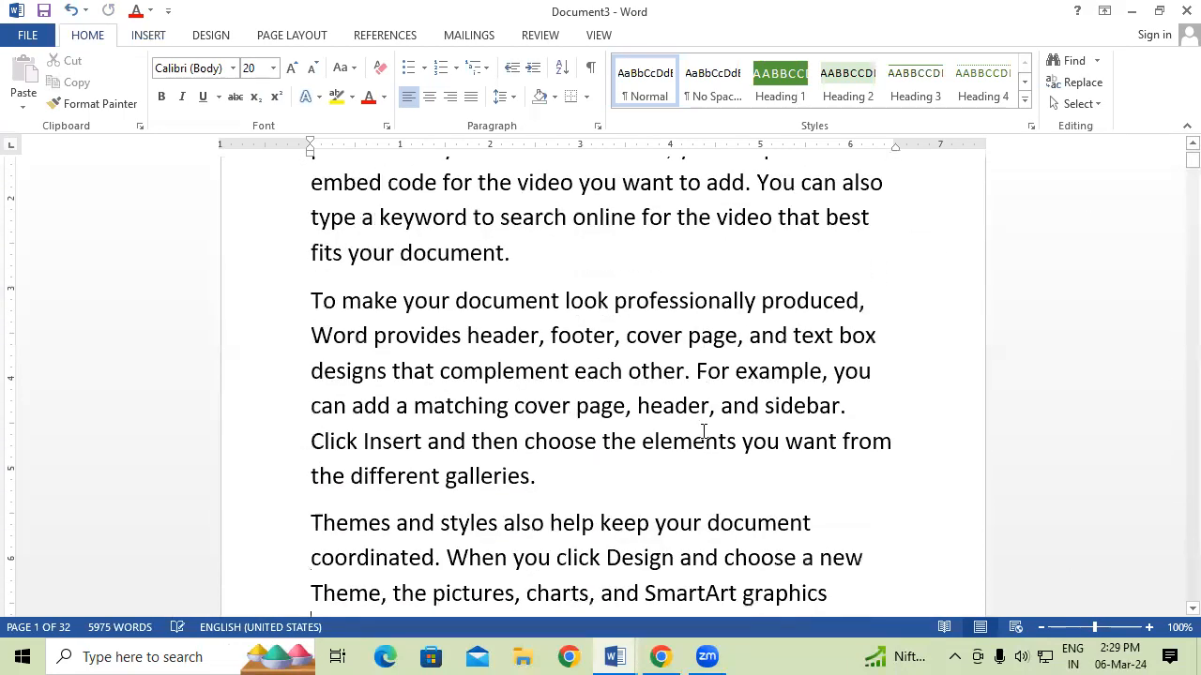
scroll(704, 431, down, 10)
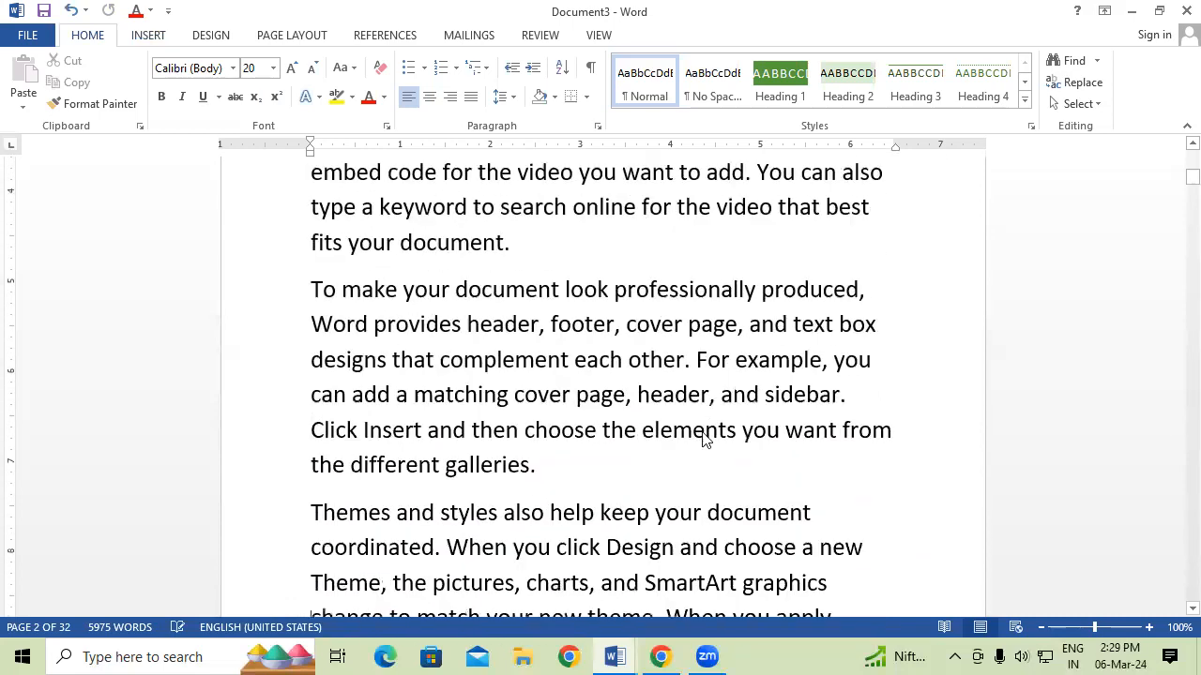
key(Down)
key(Down)
key(Down)
key(Down)
key(Down)
key(Down)
key(Down)
key(Down)
key(Down)
key(Down)
key(Down)
key(Down)
key(Down)
key(Down)
key(Down)
key(Down)
key(Down)
key(Down)
key(Down)
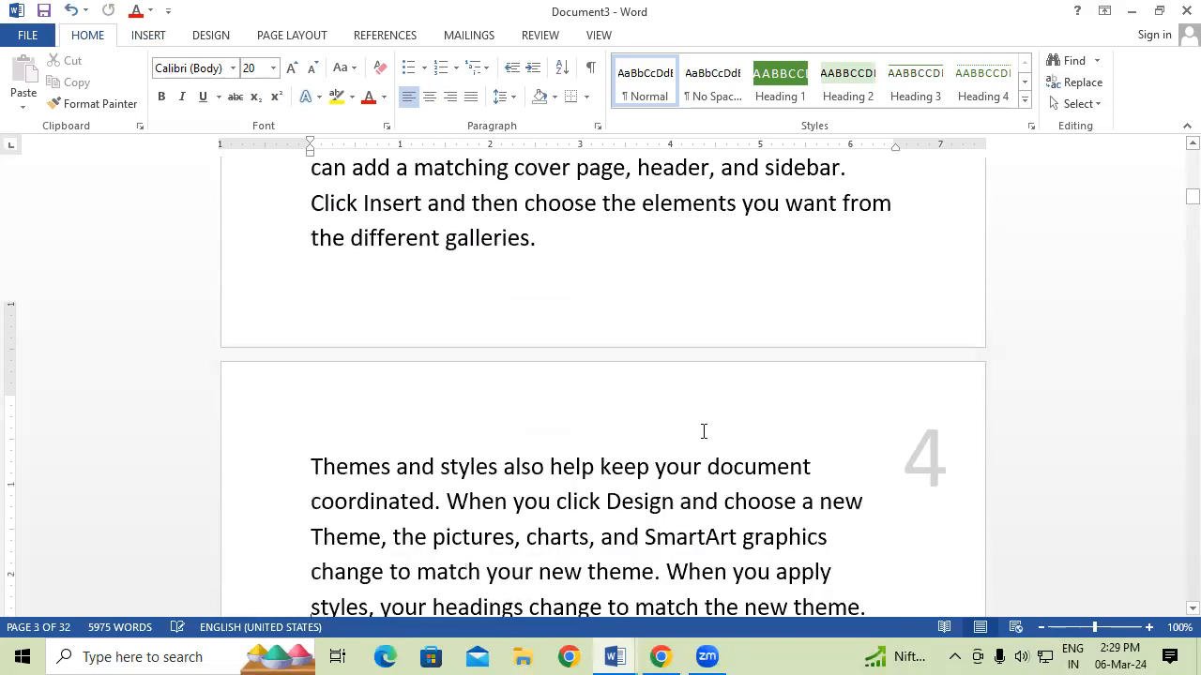
scroll(704, 430, down, 10)
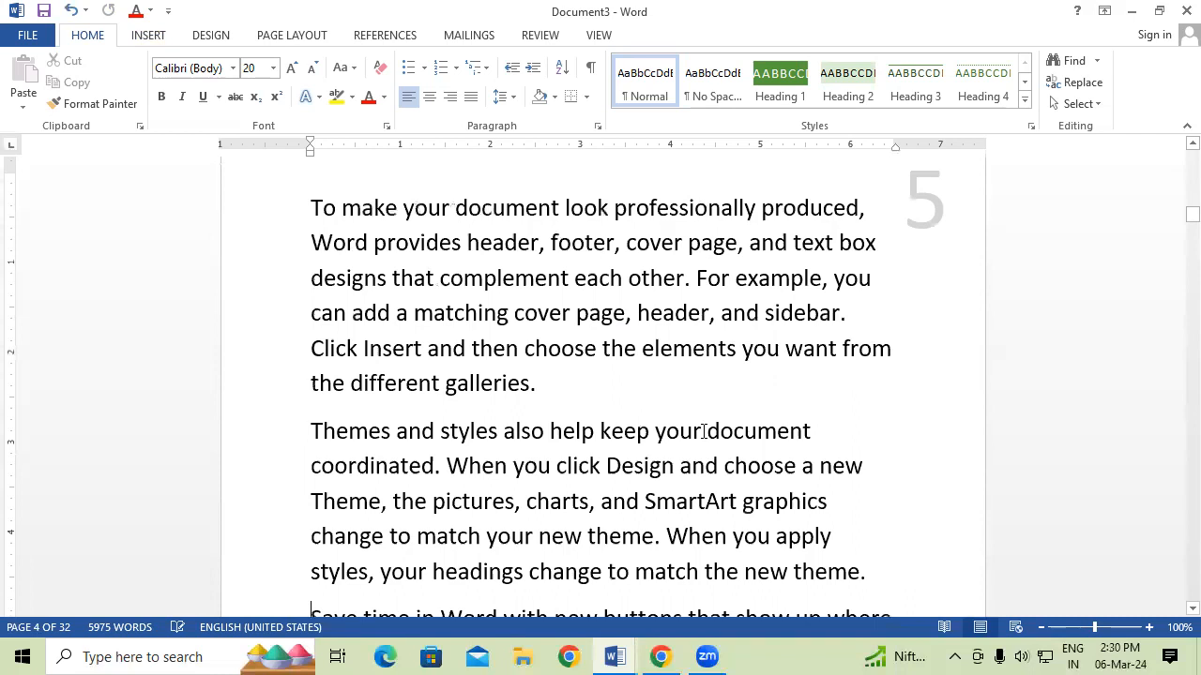
key(Down)
key(Down)
key(Down)
key(Down)
key(Down)
key(Down)
key(Down)
key(Down)
key(Down)
key(Down)
key(Down)
key(Down)
key(Down)
key(Down)
key(Down)
key(Down)
key(Down)
key(Down)
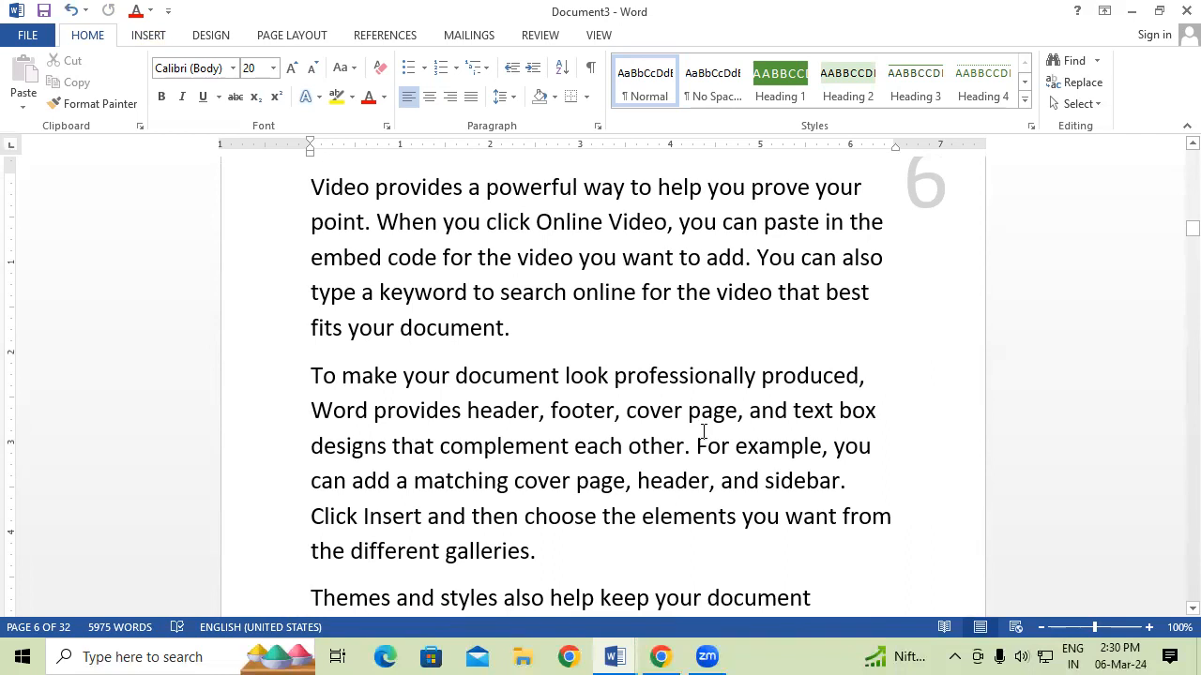
Select the whole document and remove all page numbers.
key(ctrl+a)
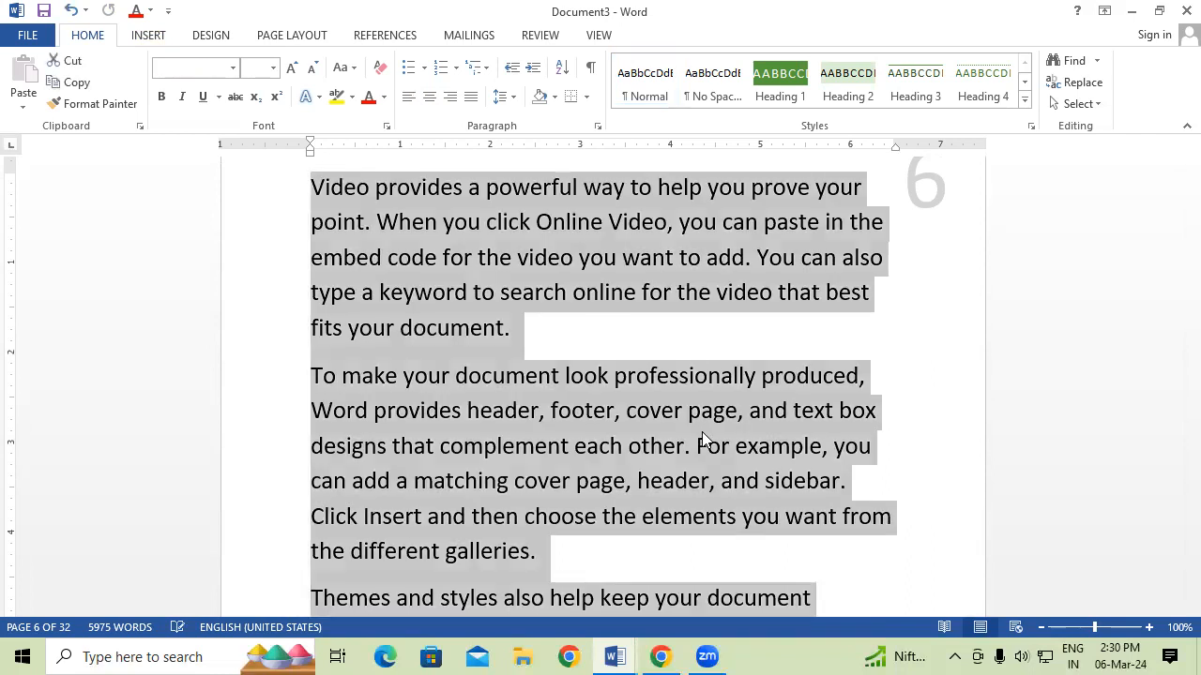
click(143, 37)
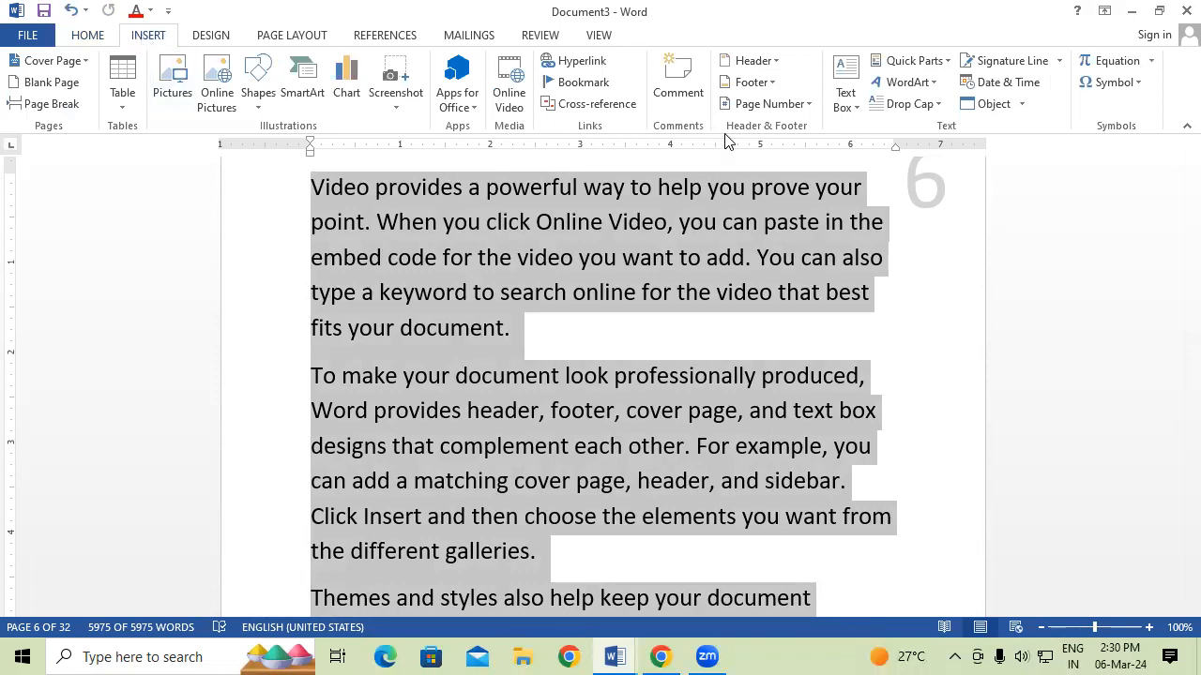
click(799, 106)
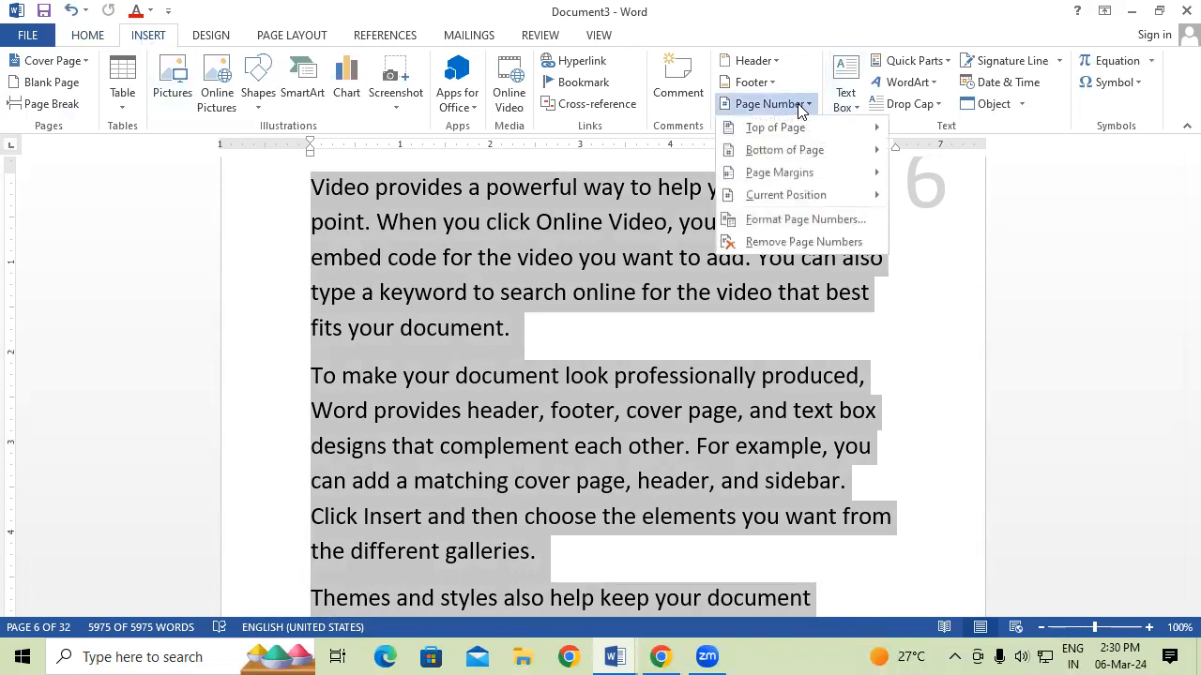
click(805, 242)
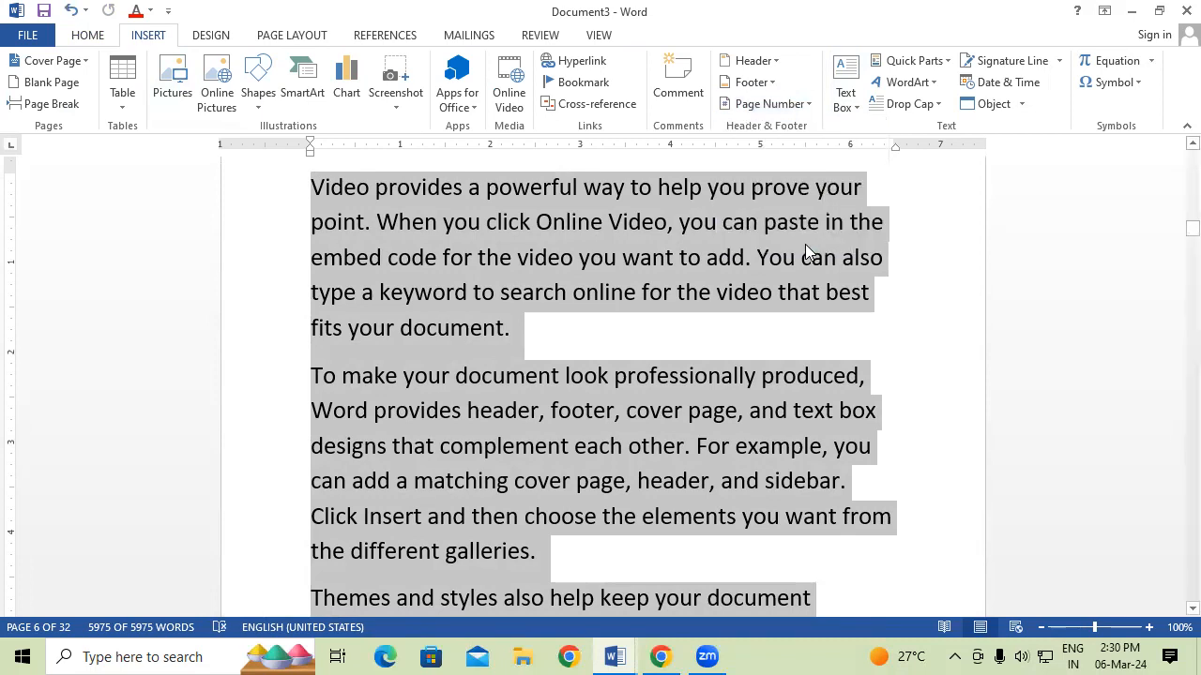
Add Vertical Outline 2 page numbers from the Bottom of Page gallery.
scroll(825, 281, up, 3)
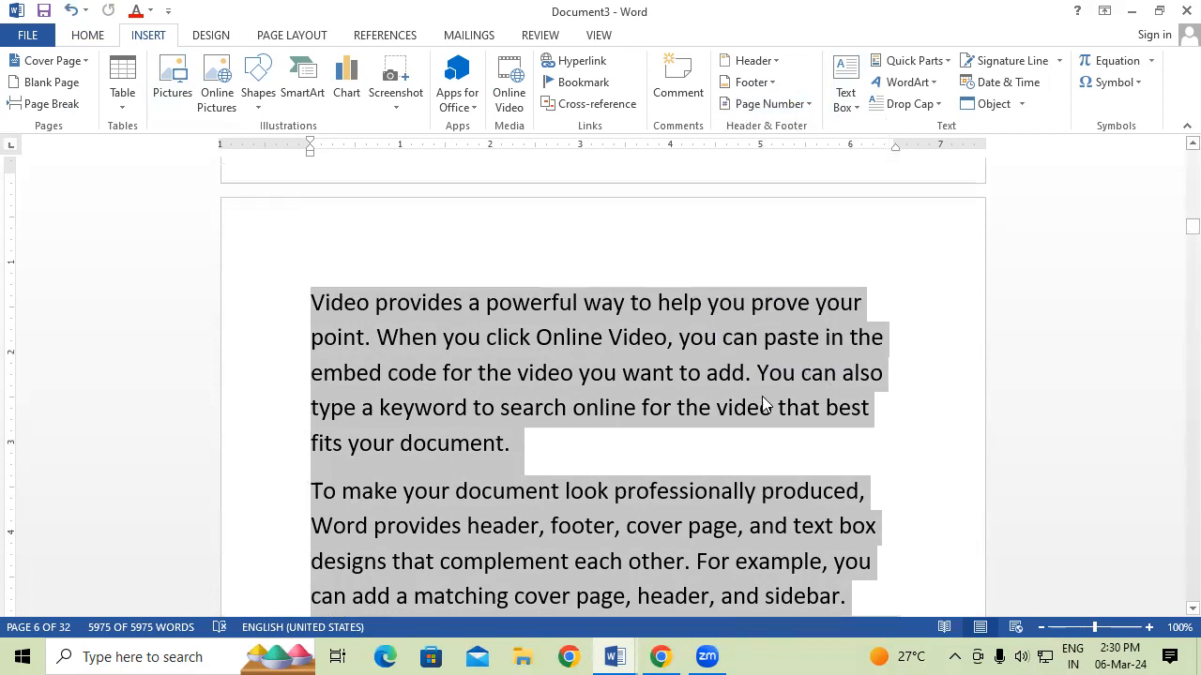
click(782, 108)
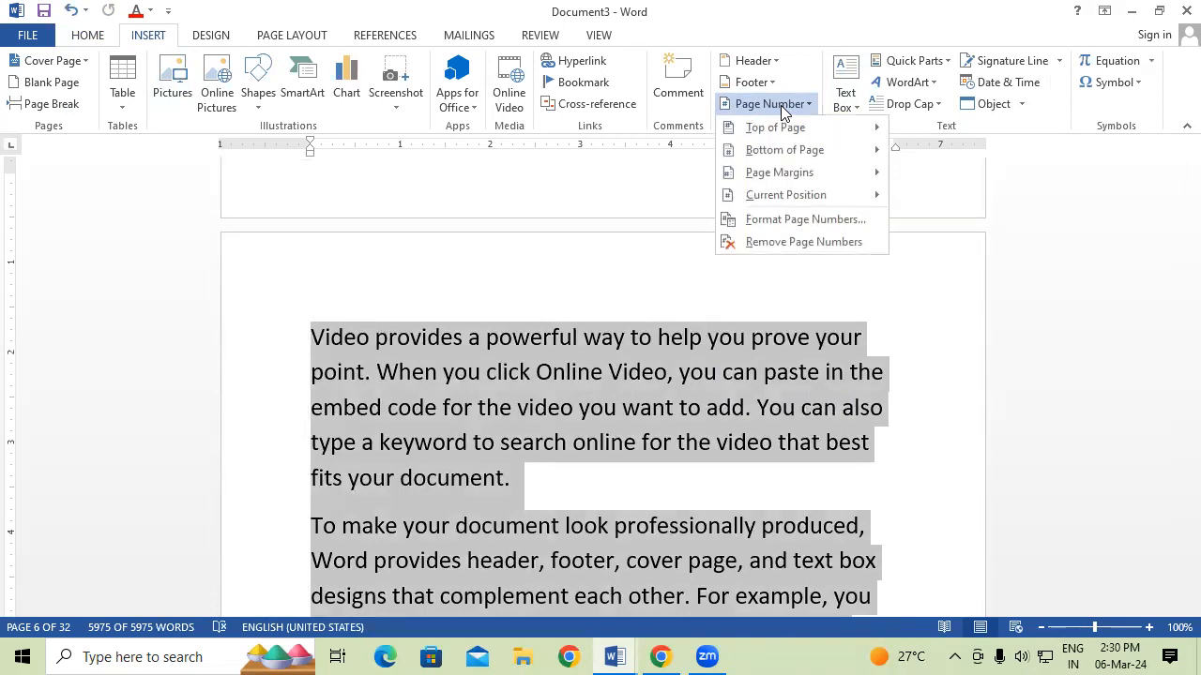
mouse_move(813, 154)
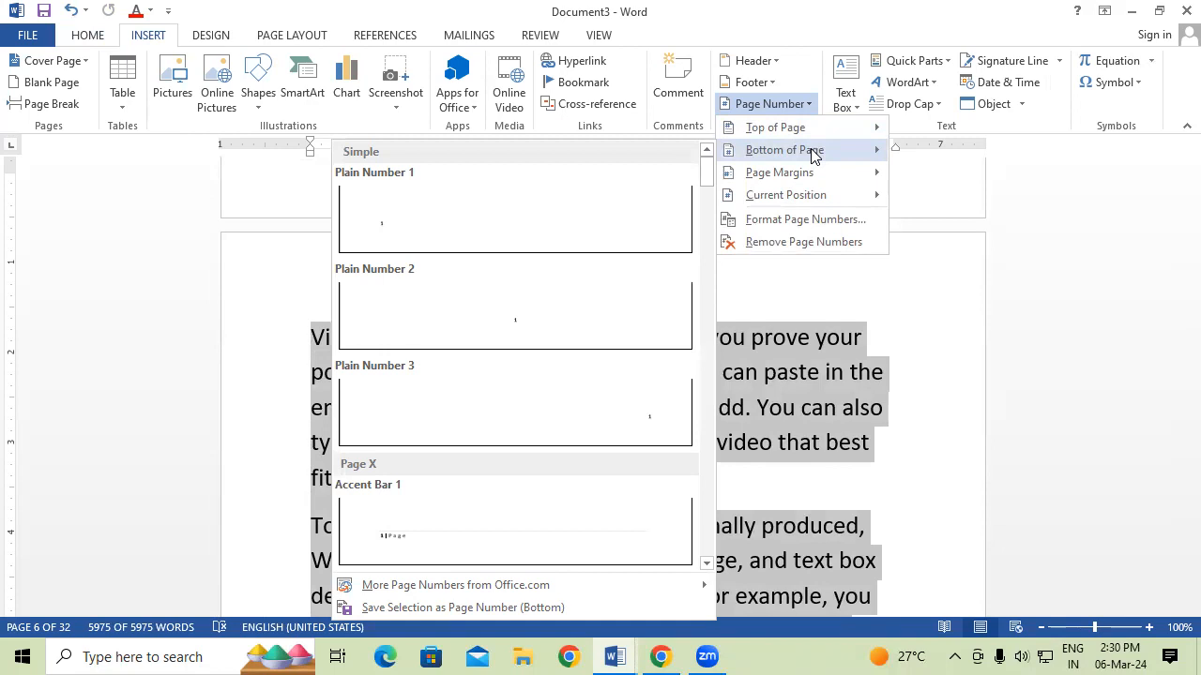
scroll(447, 399, down, 10)
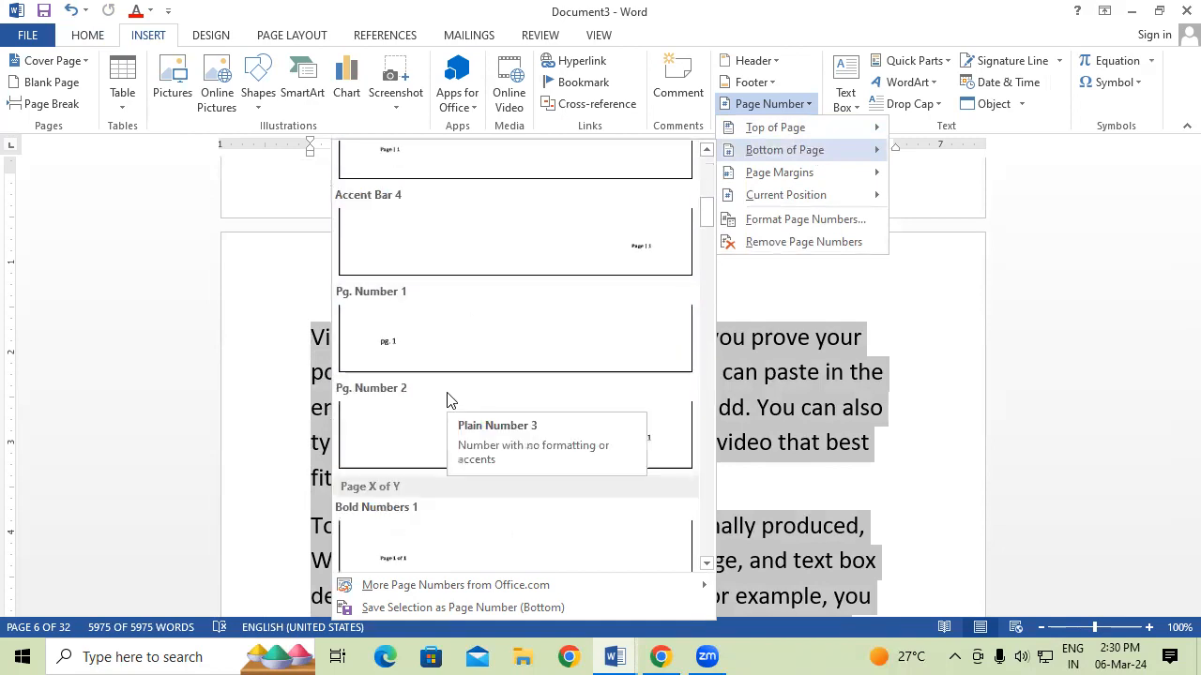
scroll(538, 482, down, 8)
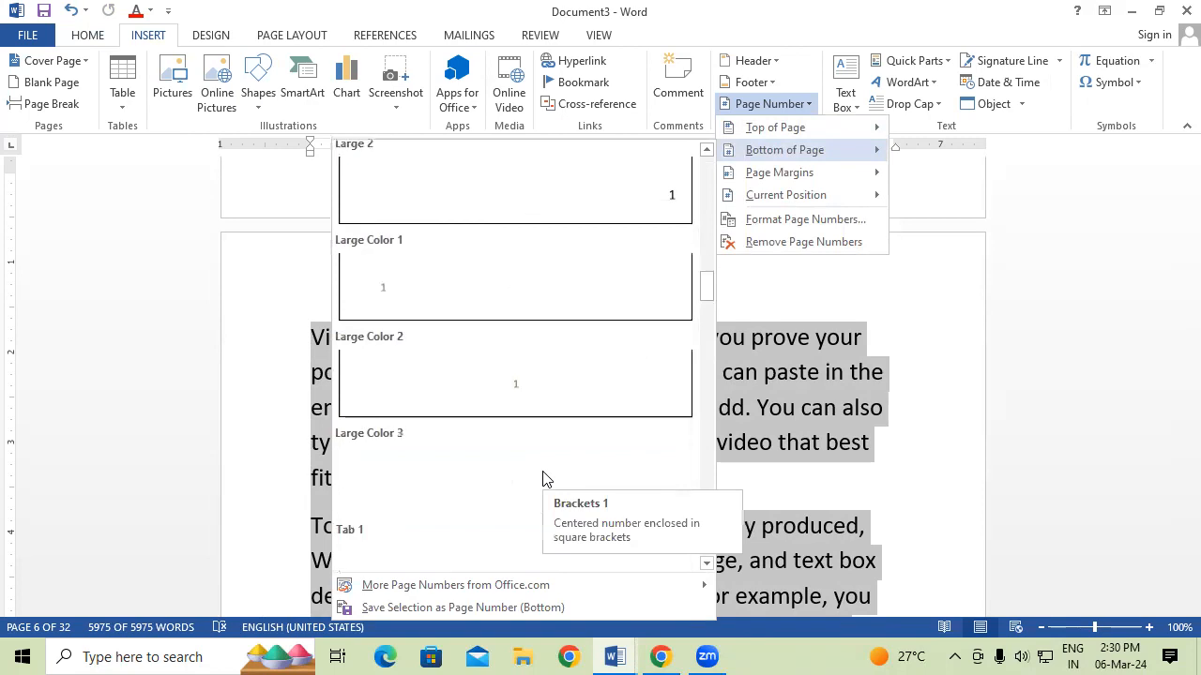
scroll(535, 516, down, 7)
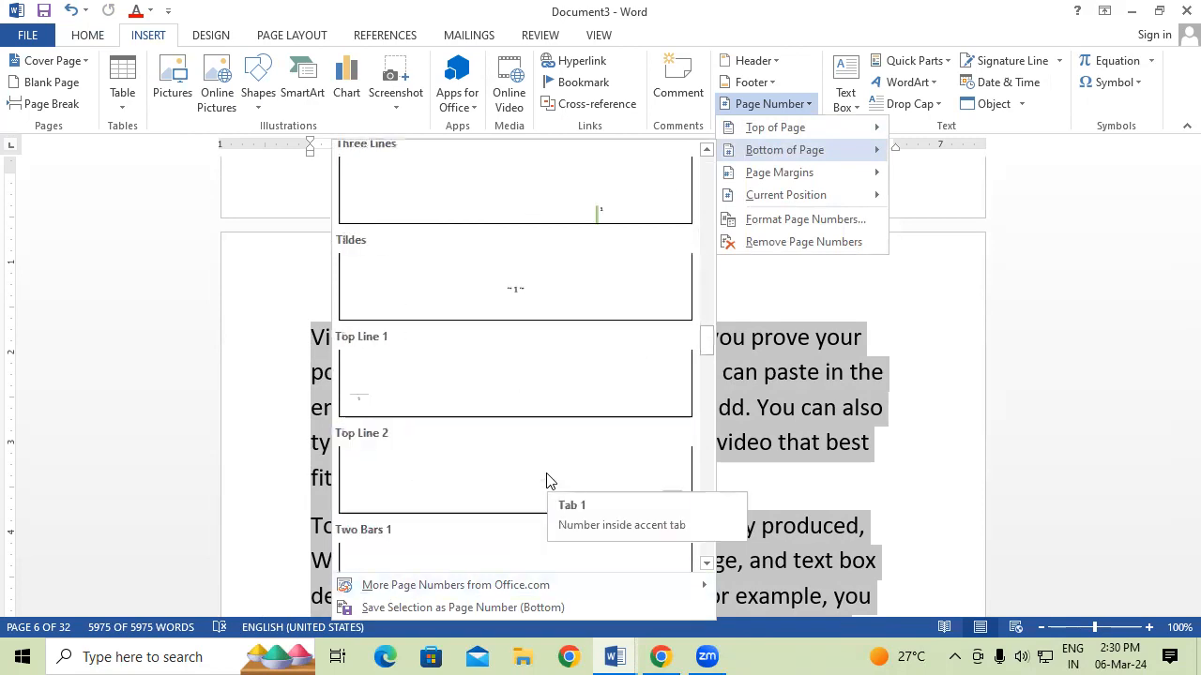
scroll(506, 422, down, 5)
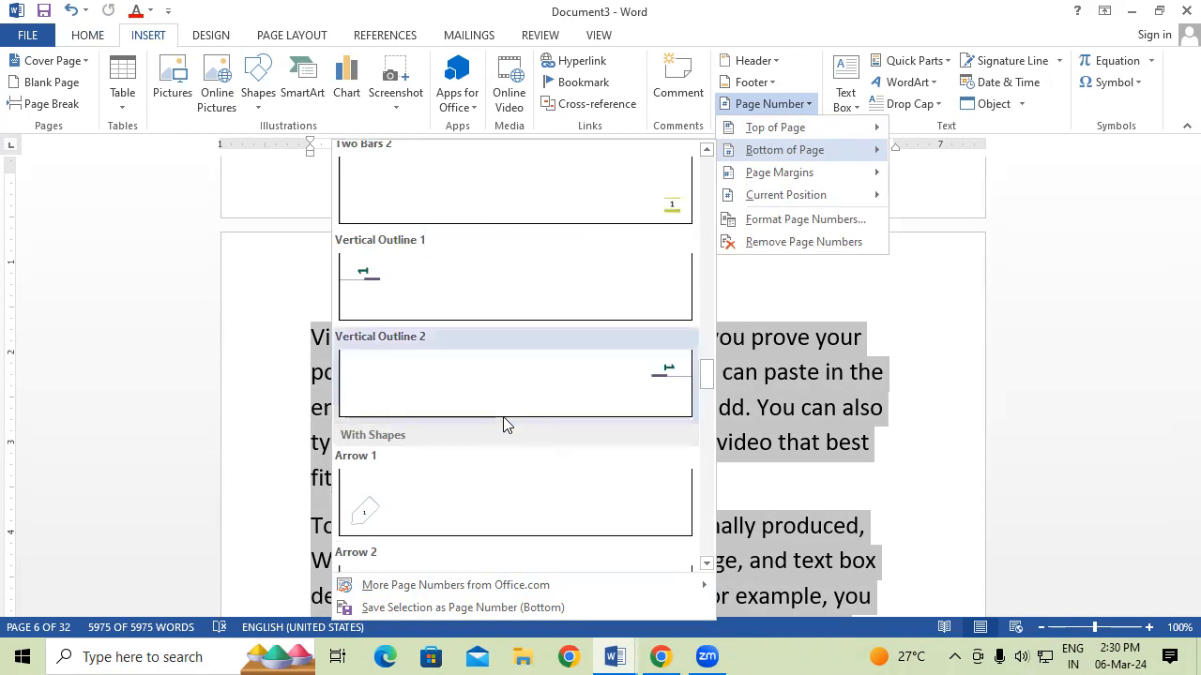
click(614, 360)
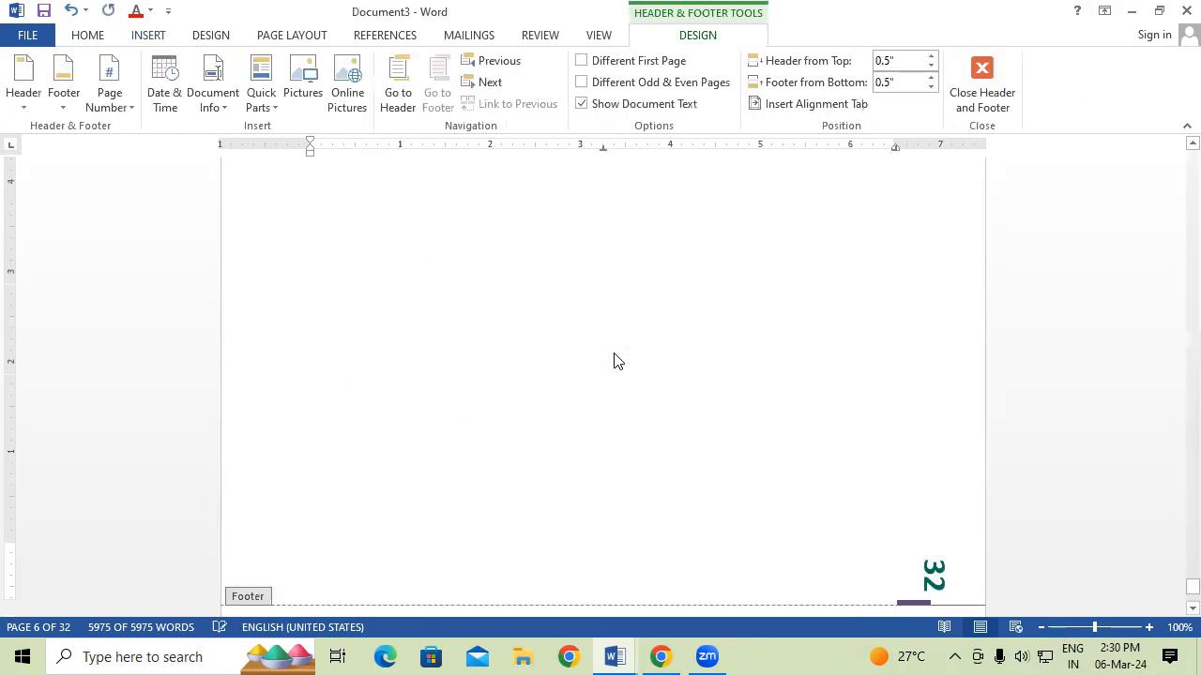
double_click(699, 345)
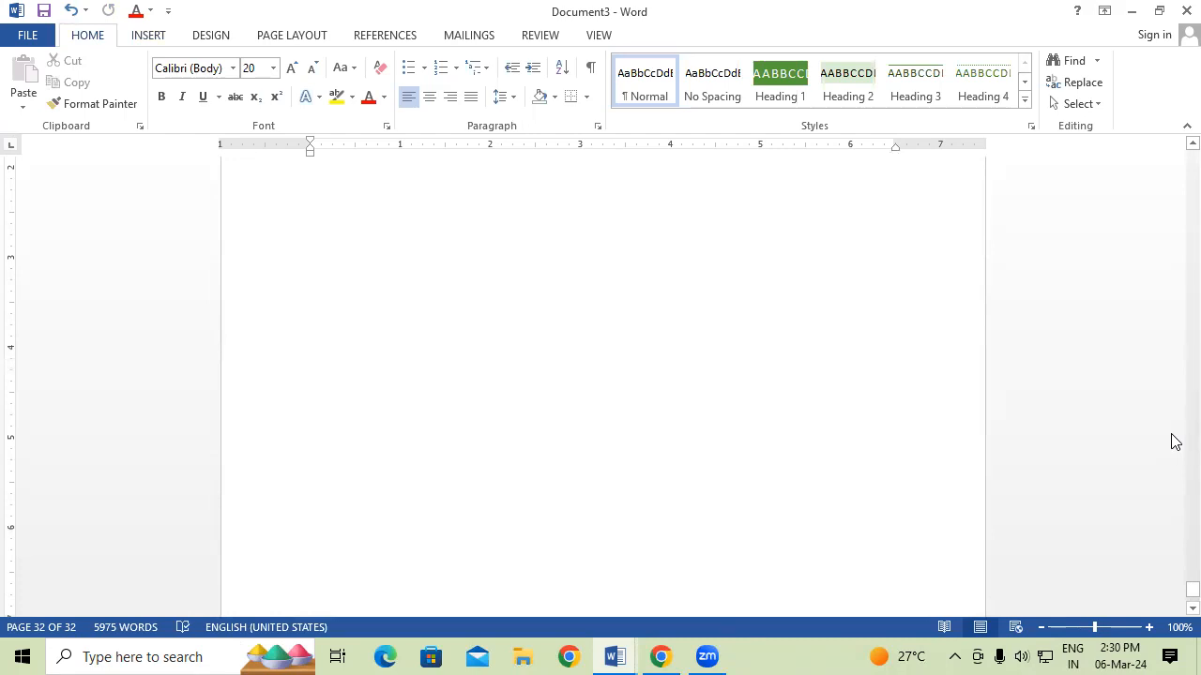
key(ctrl+Home)
scroll(1122, 456, down, 5)
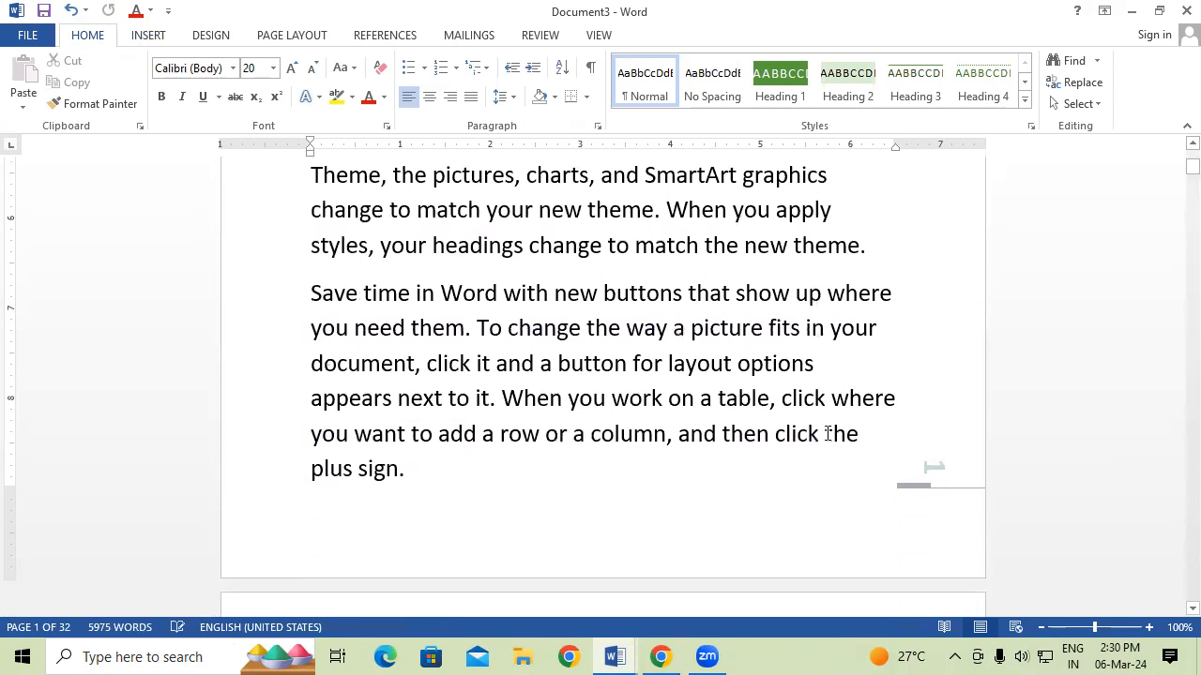
scroll(946, 482, down, 5)
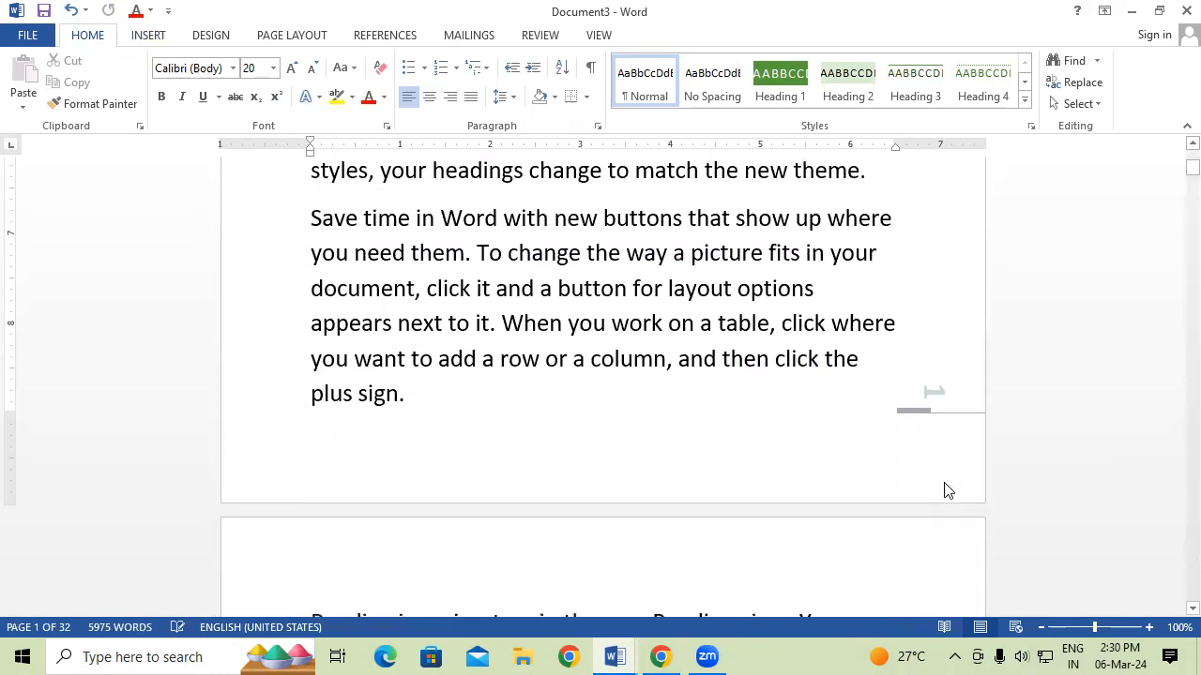
scroll(946, 482, down, 5)
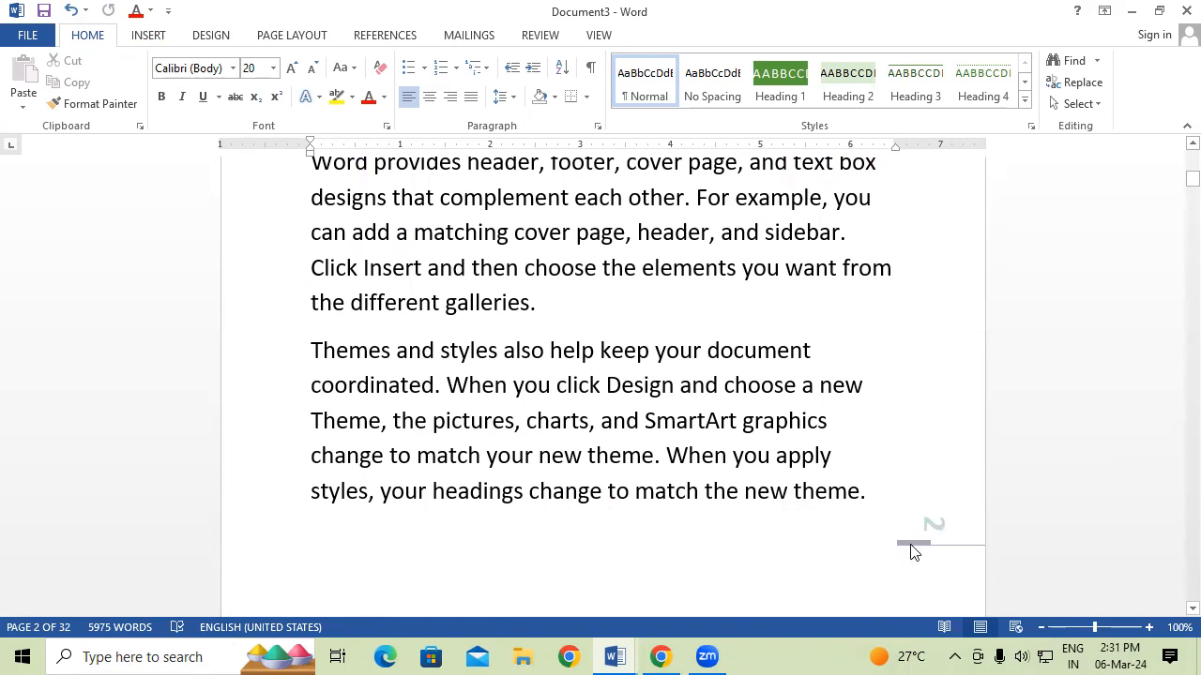
Grow all the text from size 20 to 26 and scroll through the 51 pages.
key(ctrl+a)
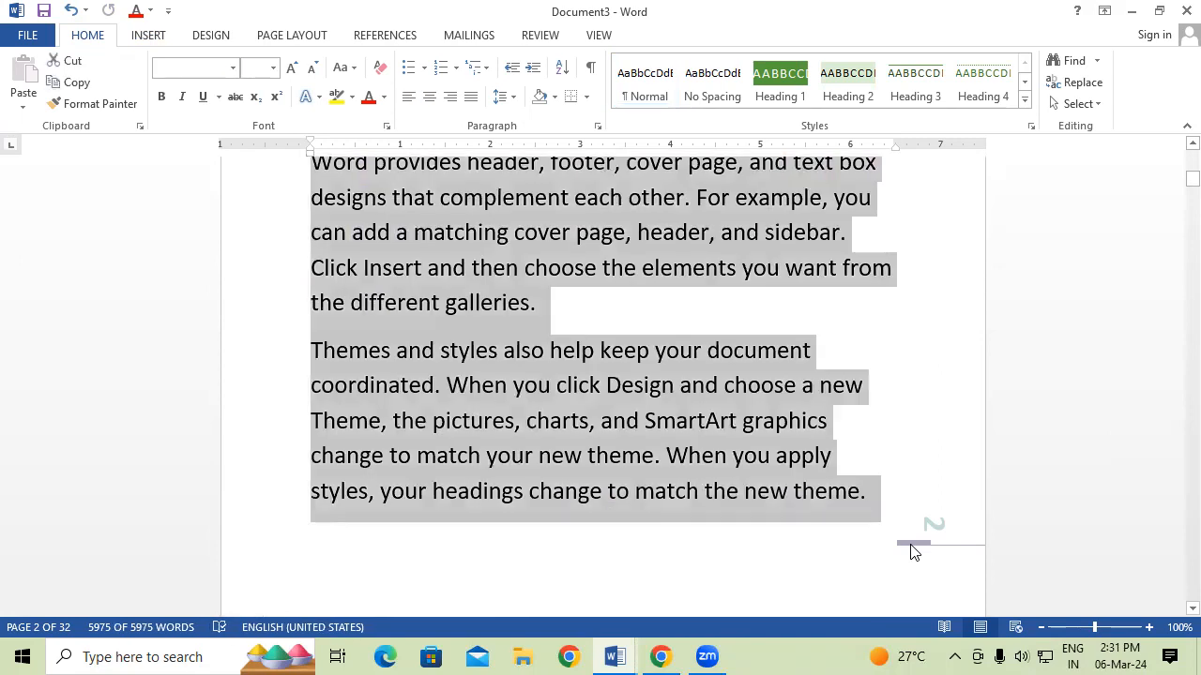
key(ctrl+shift+period)
key(ctrl+shift+period)
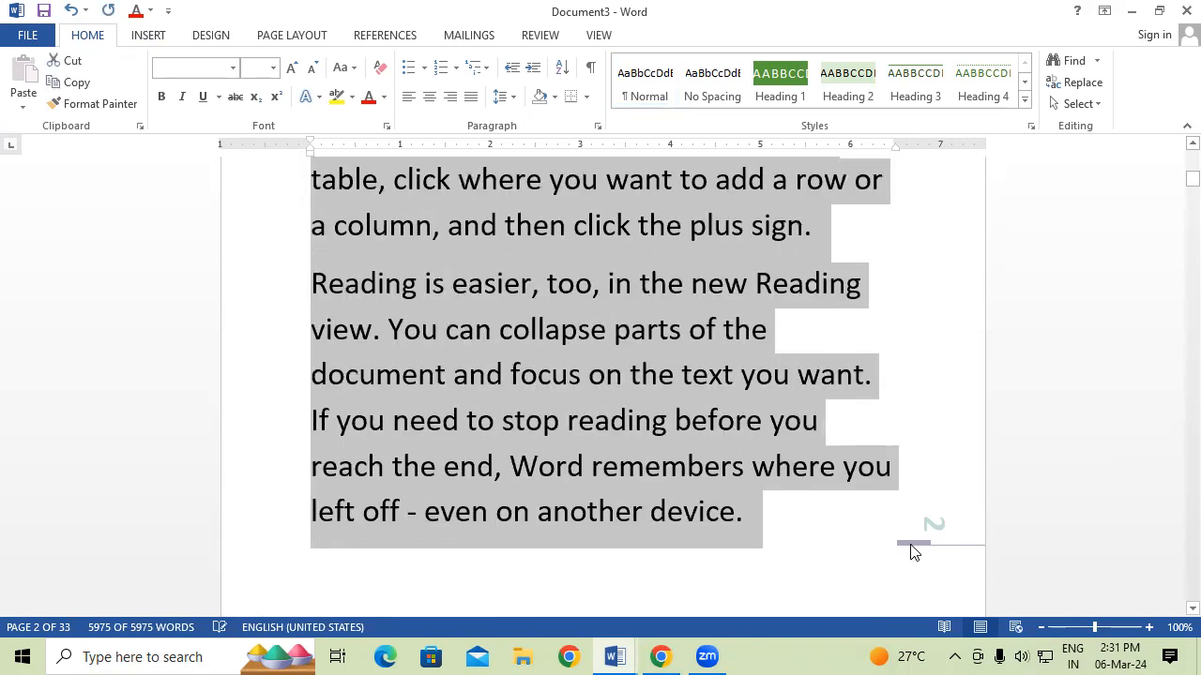
click(963, 544)
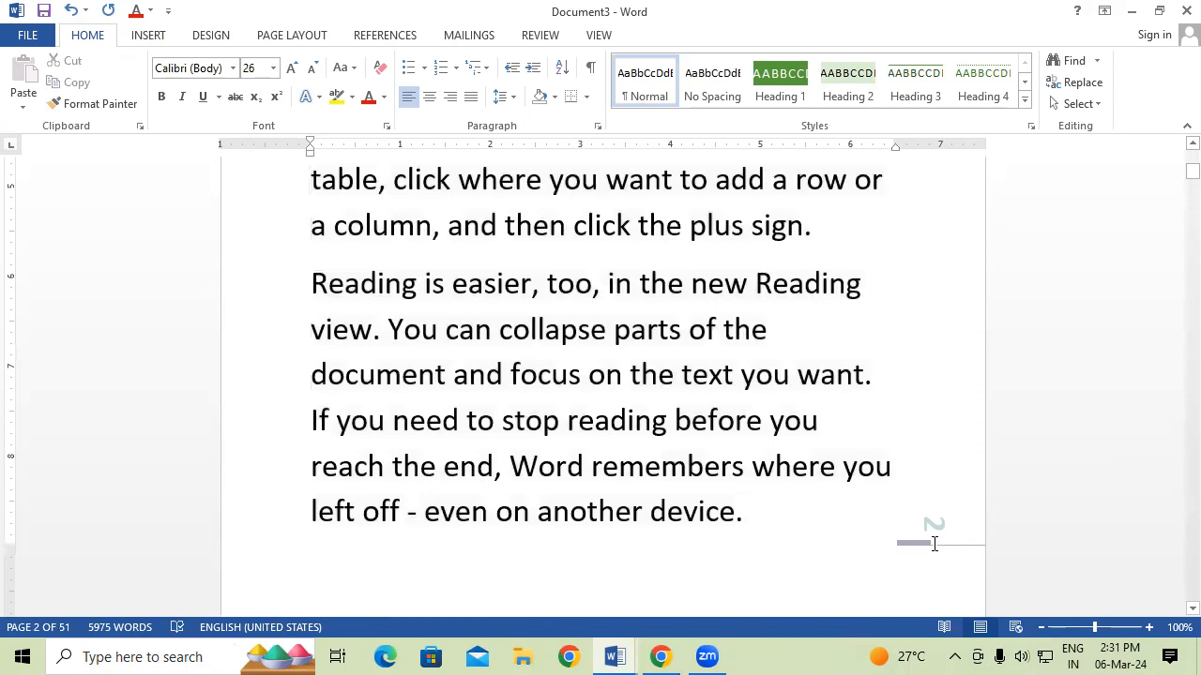
scroll(906, 547, down, 5)
scroll(906, 541, down, 6)
scroll(910, 531, down, 6)
scroll(911, 526, down, 6)
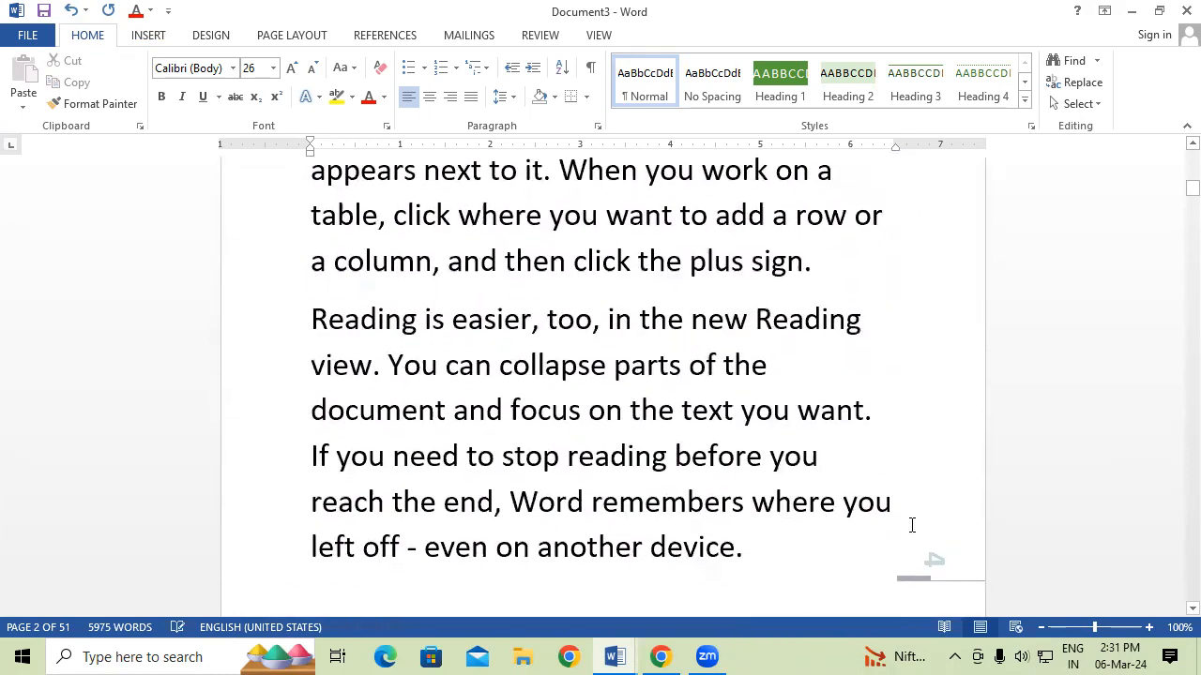
scroll(911, 526, down, 1)
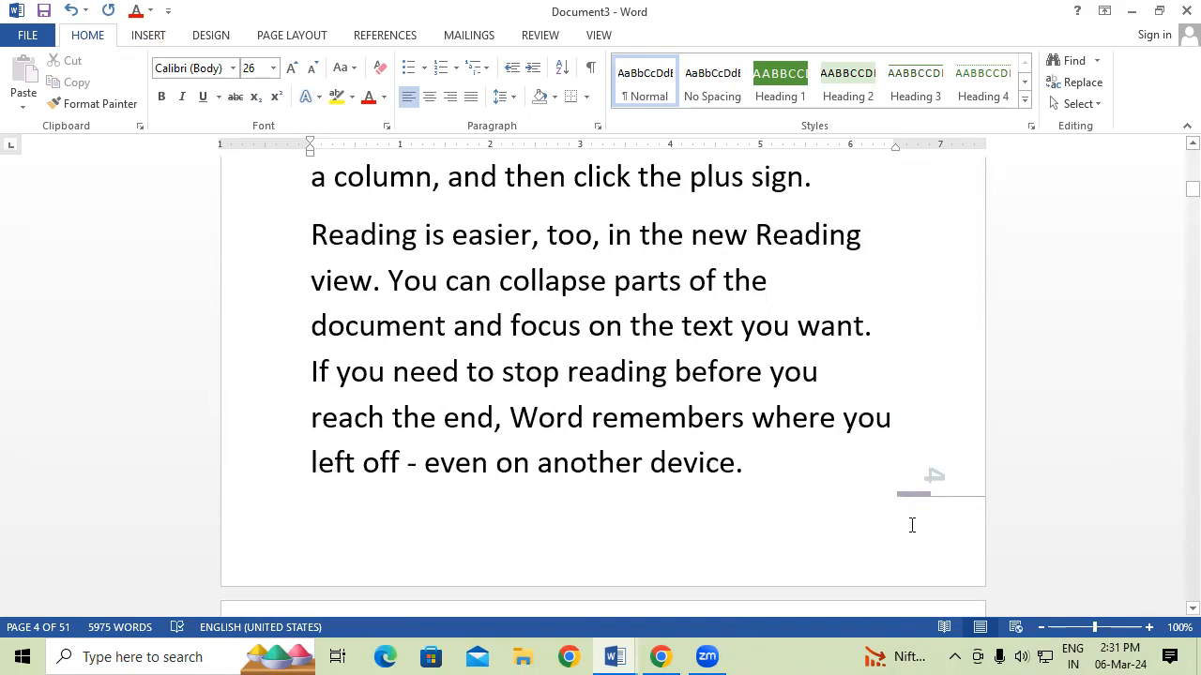
scroll(911, 526, down, 3)
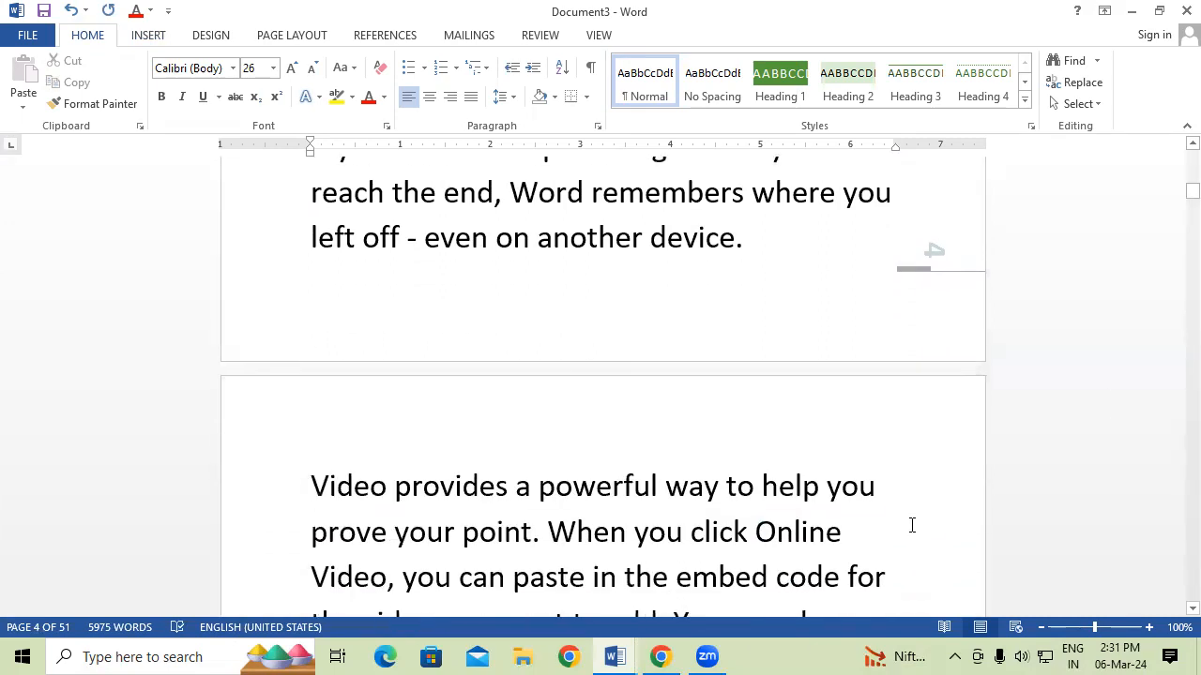
scroll(1000, 316, up, 2)
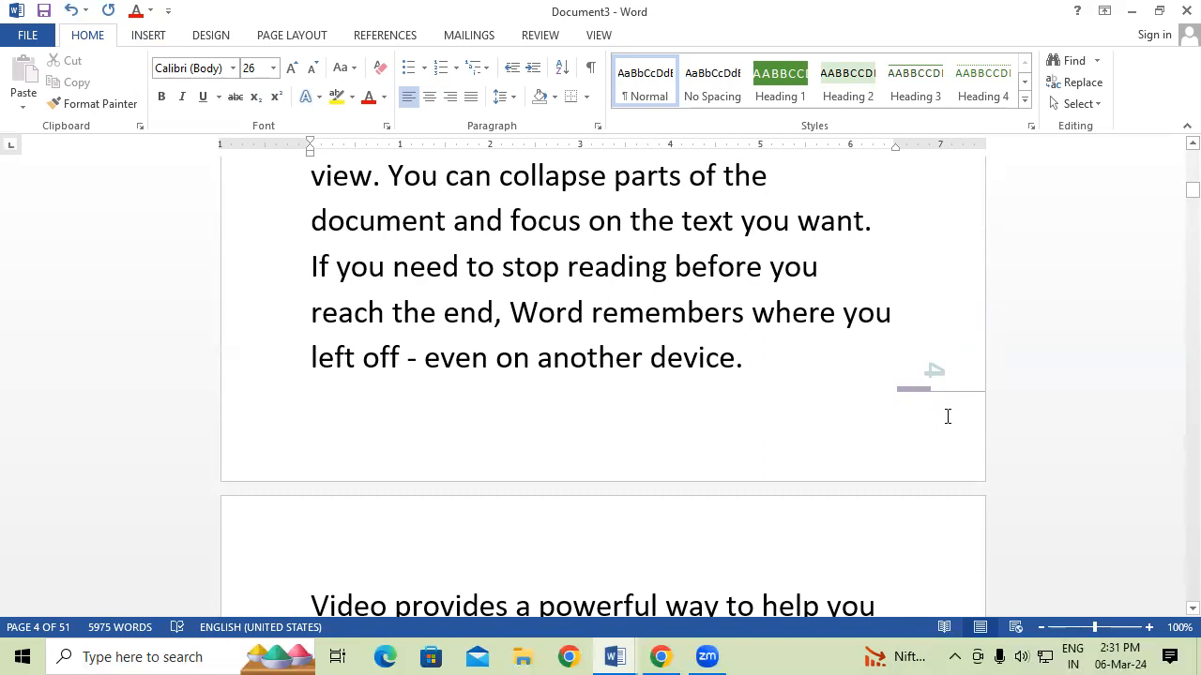
Select the whole document and remove the existing page numbers.
key(ctrl+a)
click(150, 36)
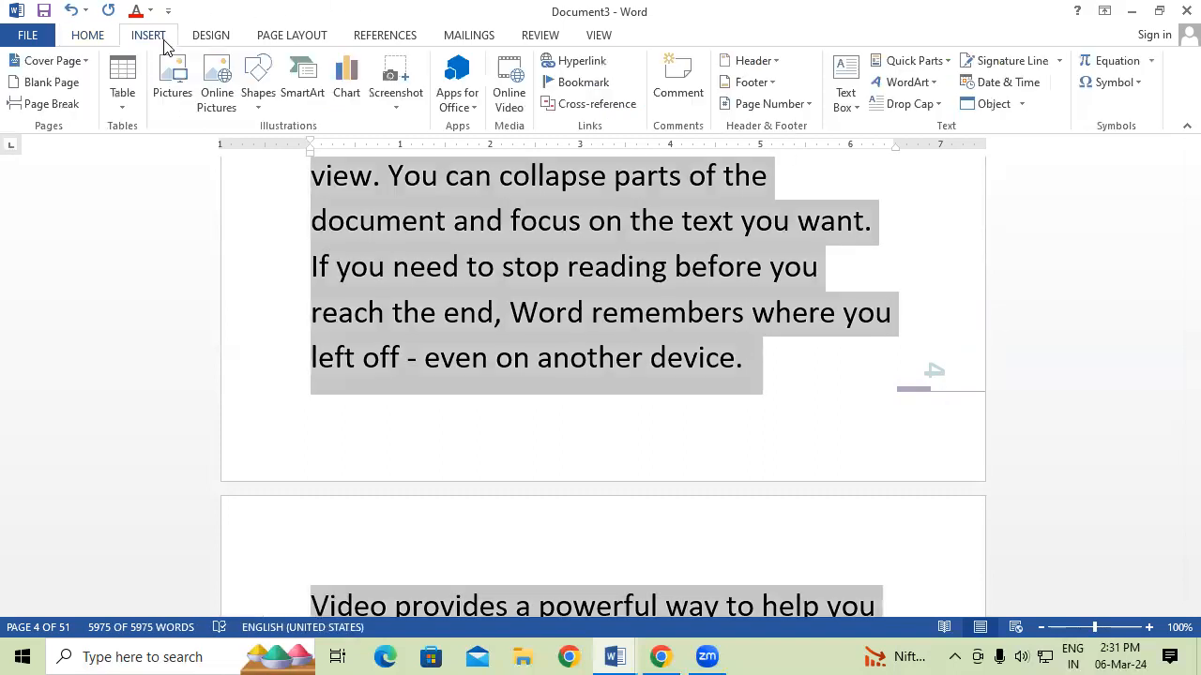
click(795, 103)
click(784, 241)
Add Box Italics 1 page numbers at the bottom of each page and close the footer.
click(790, 106)
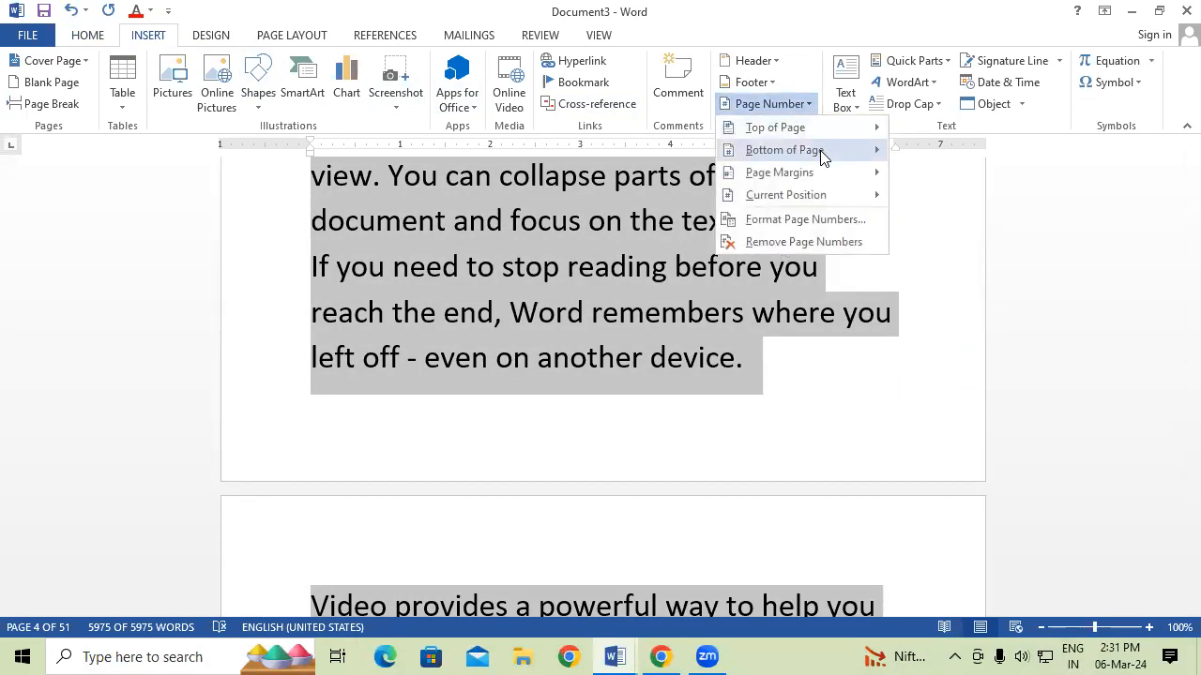
mouse_move(820, 150)
scroll(483, 421, down, 5)
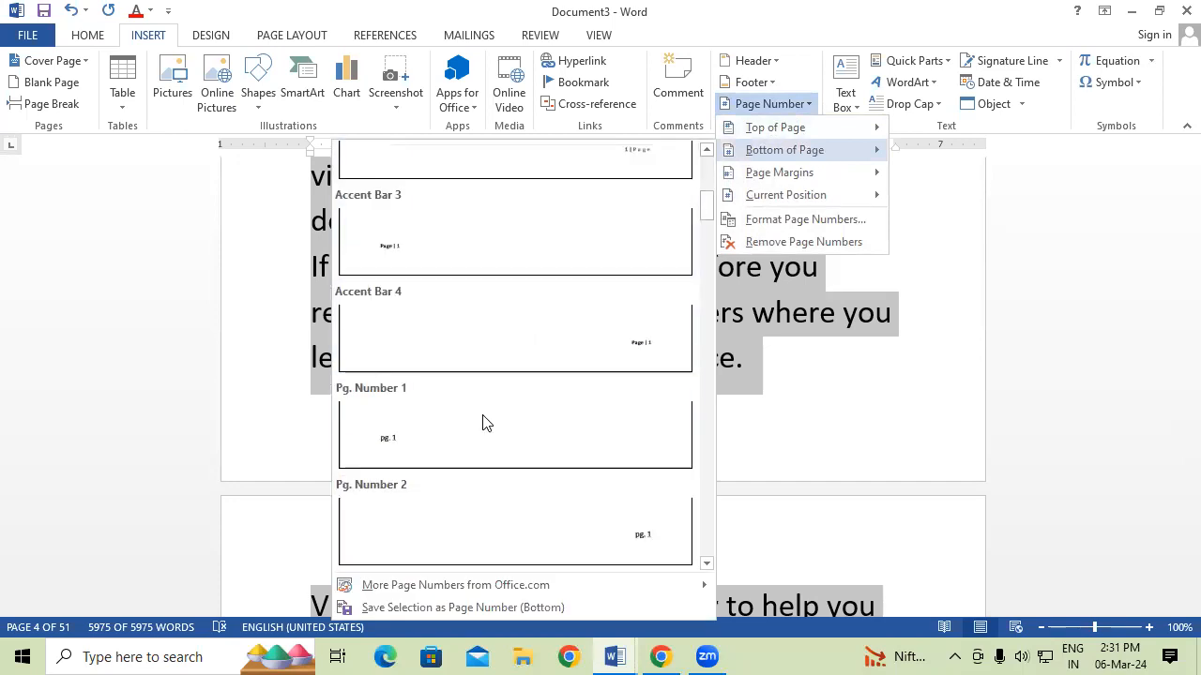
scroll(483, 423, down, 5)
scroll(482, 421, down, 8)
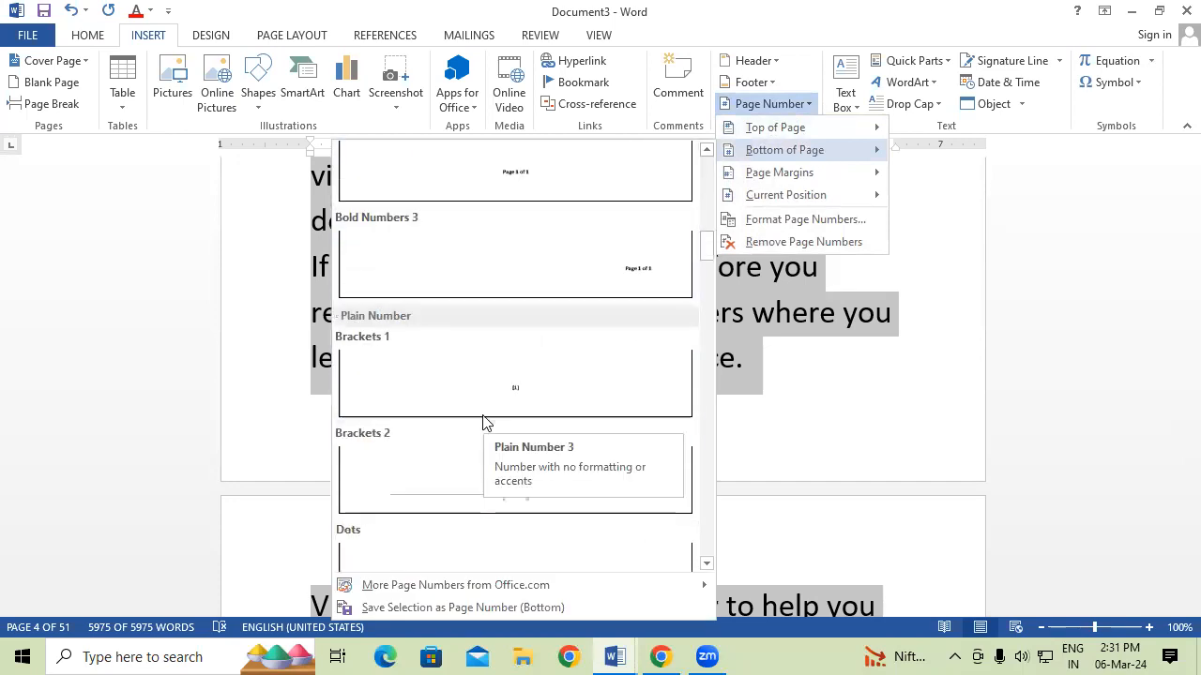
scroll(522, 459, down, 10)
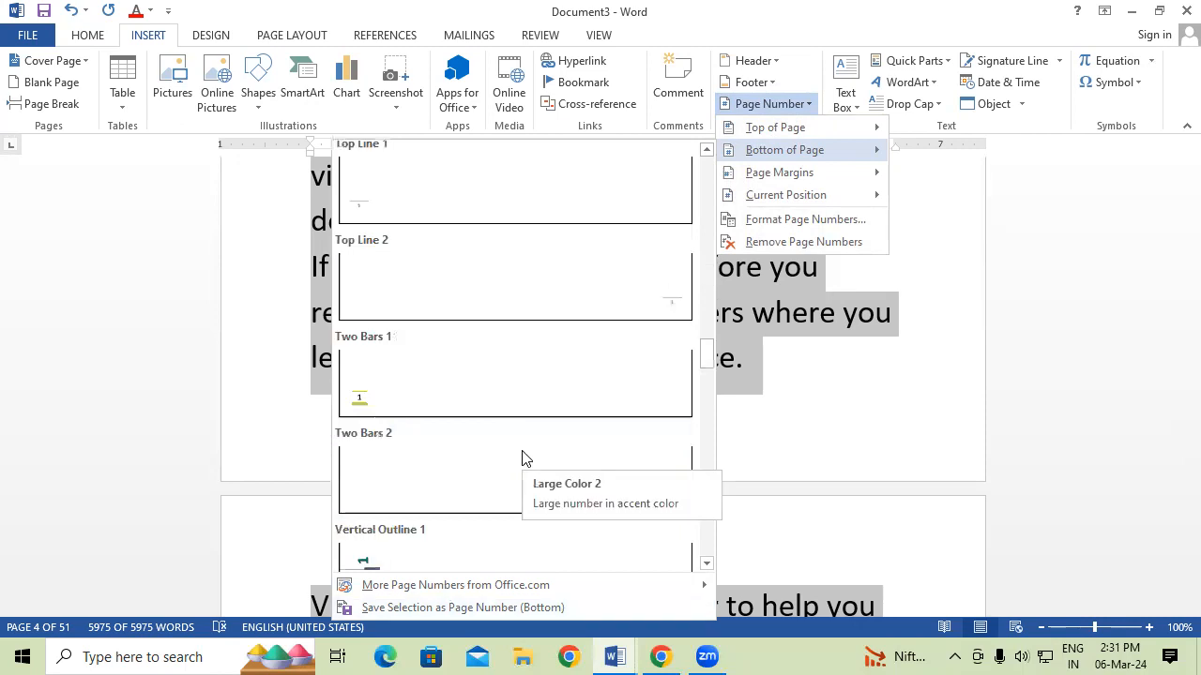
click(472, 484)
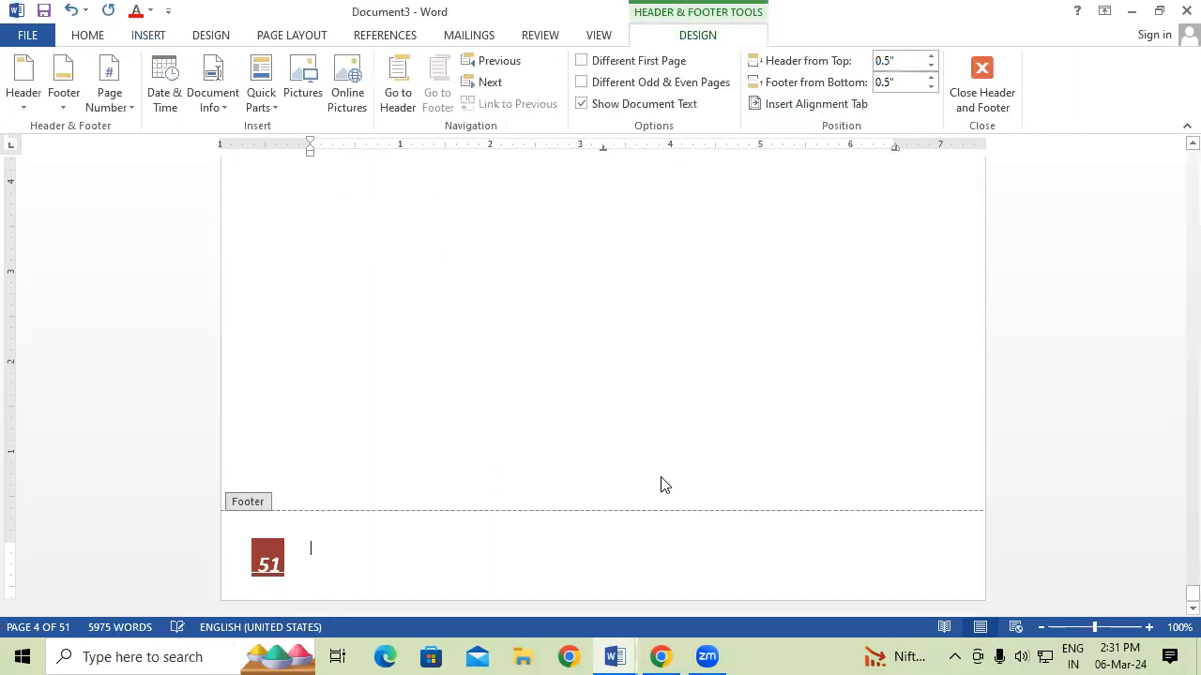
double_click(701, 418)
scroll(701, 418, up, 10)
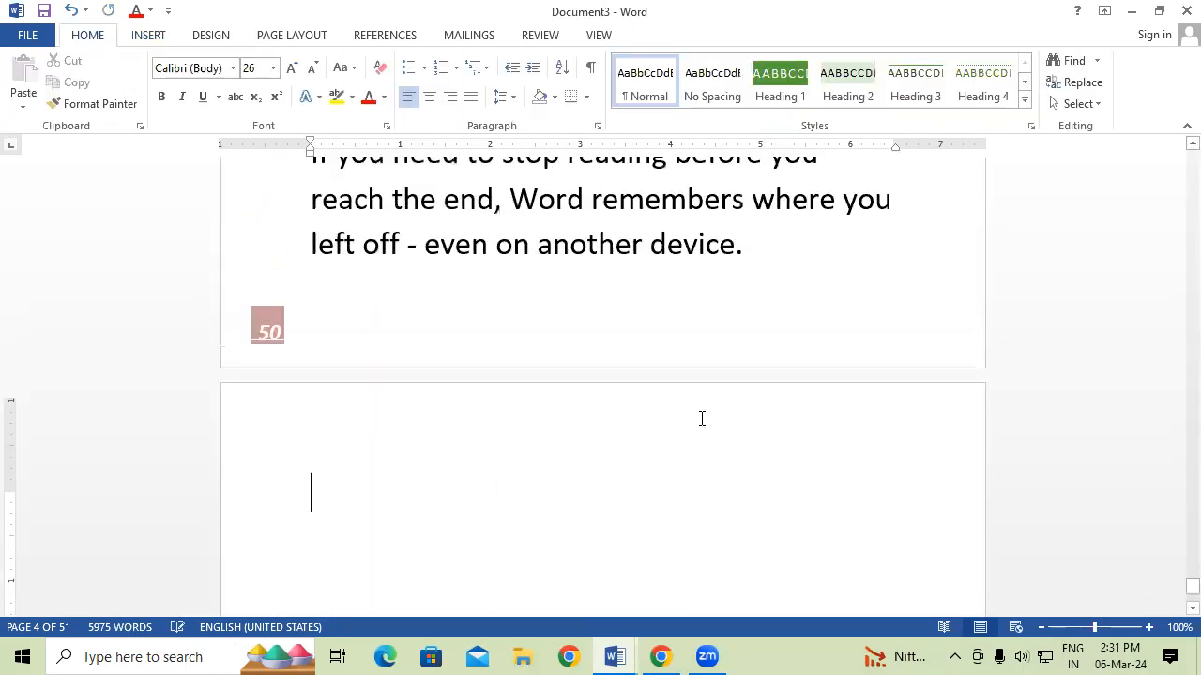
scroll(700, 418, up, 10)
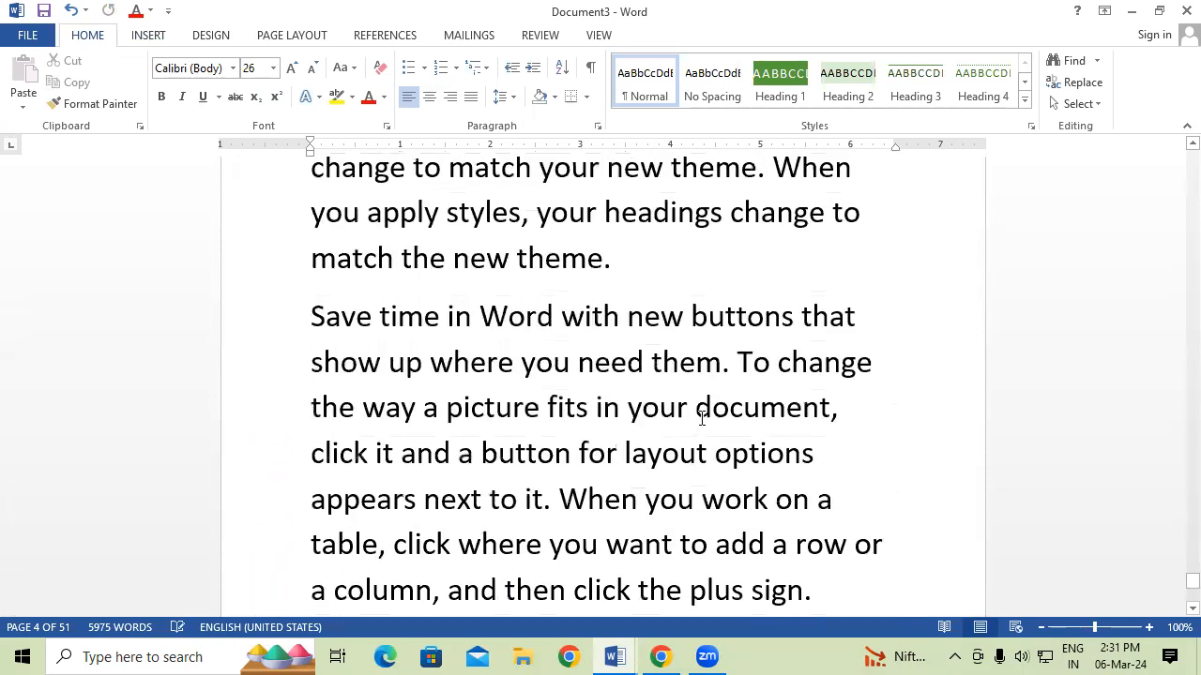
scroll(701, 419, up, 10)
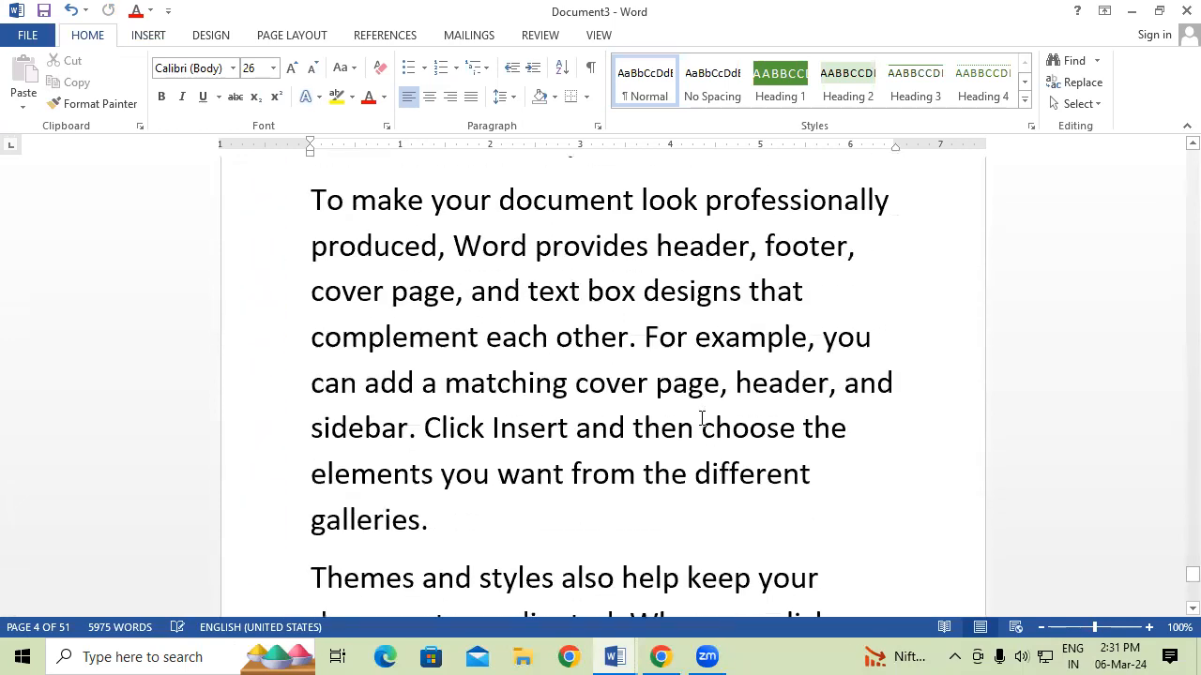
scroll(701, 418, up, 2)
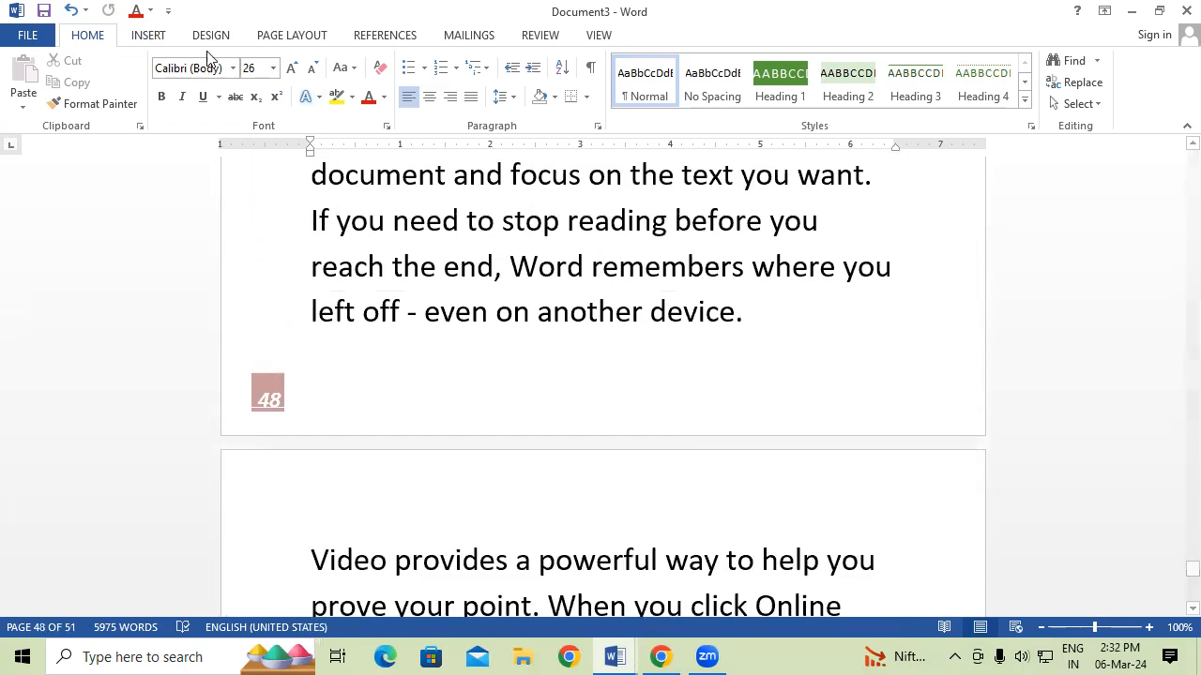
click(159, 40)
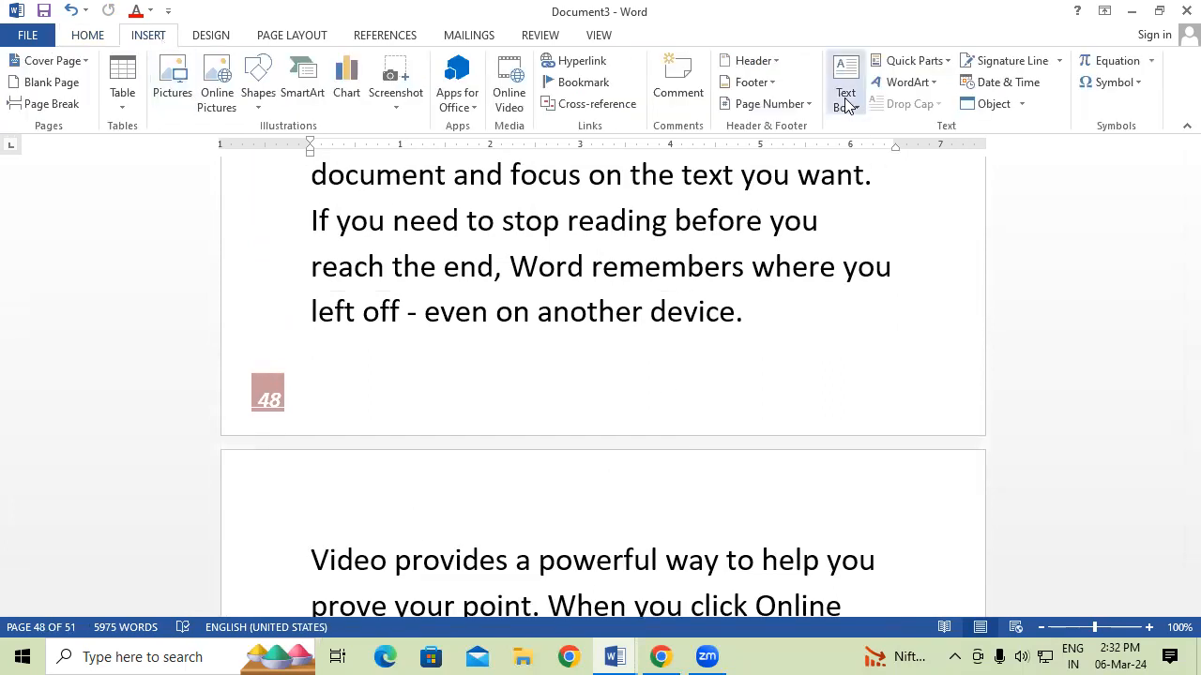
click(796, 105)
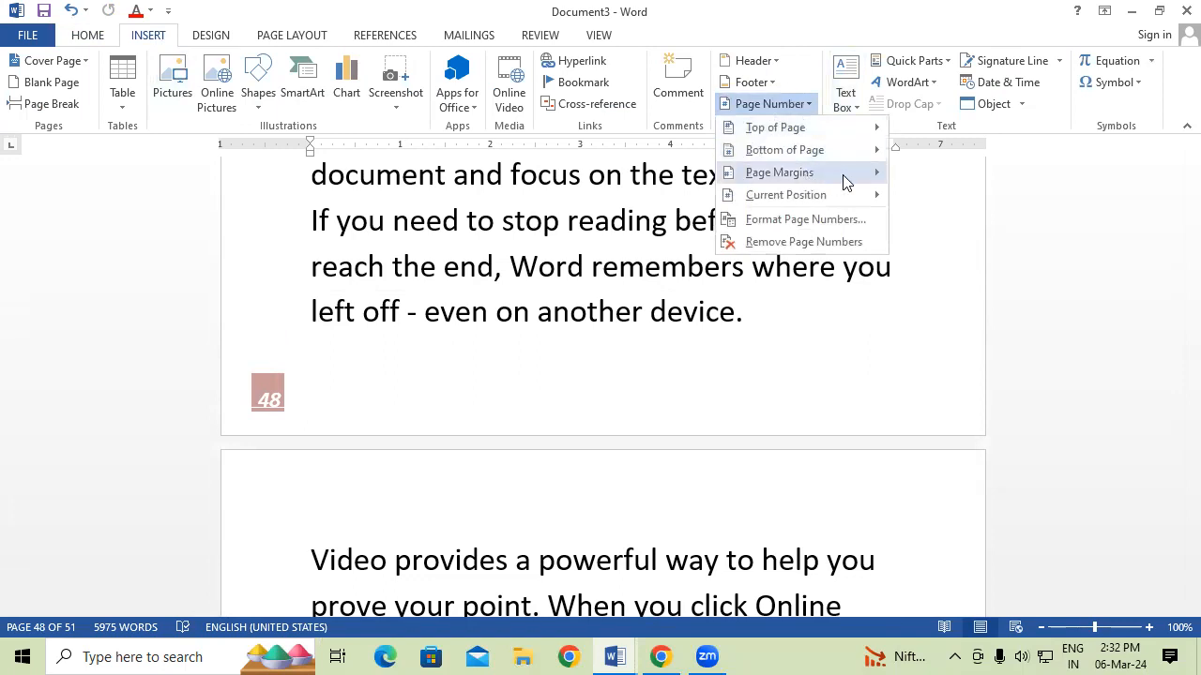
mouse_move(845, 181)
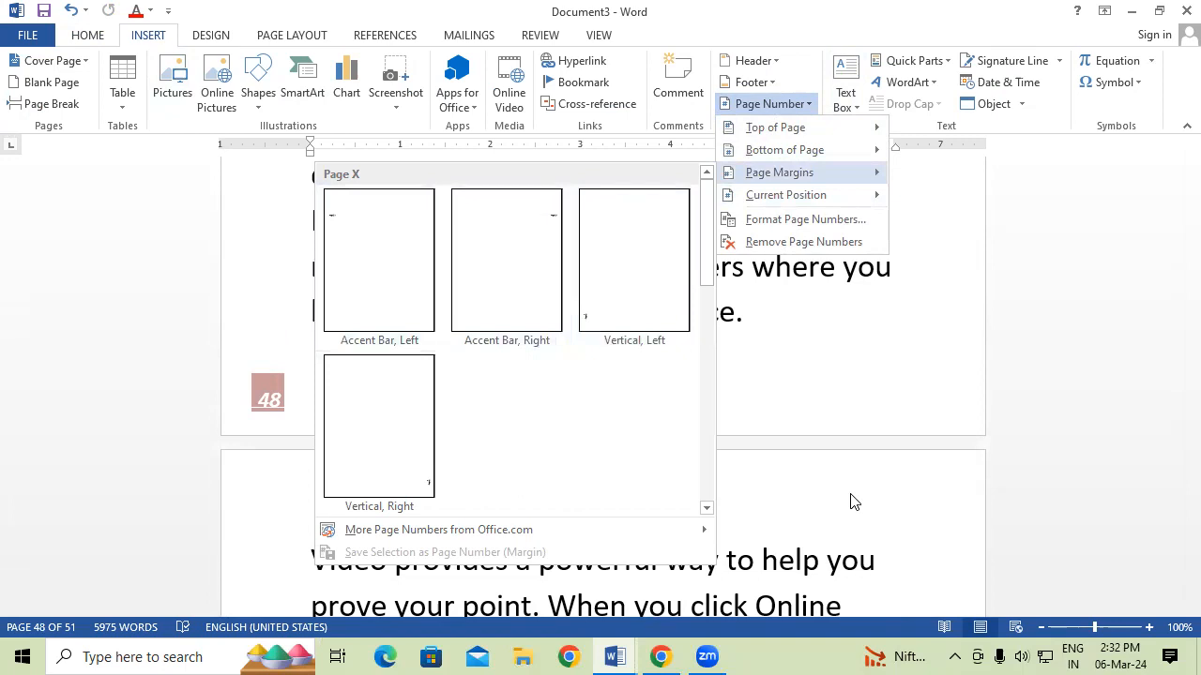
click(843, 352)
scroll(798, 221, up, 1)
scroll(796, 219, up, 2)
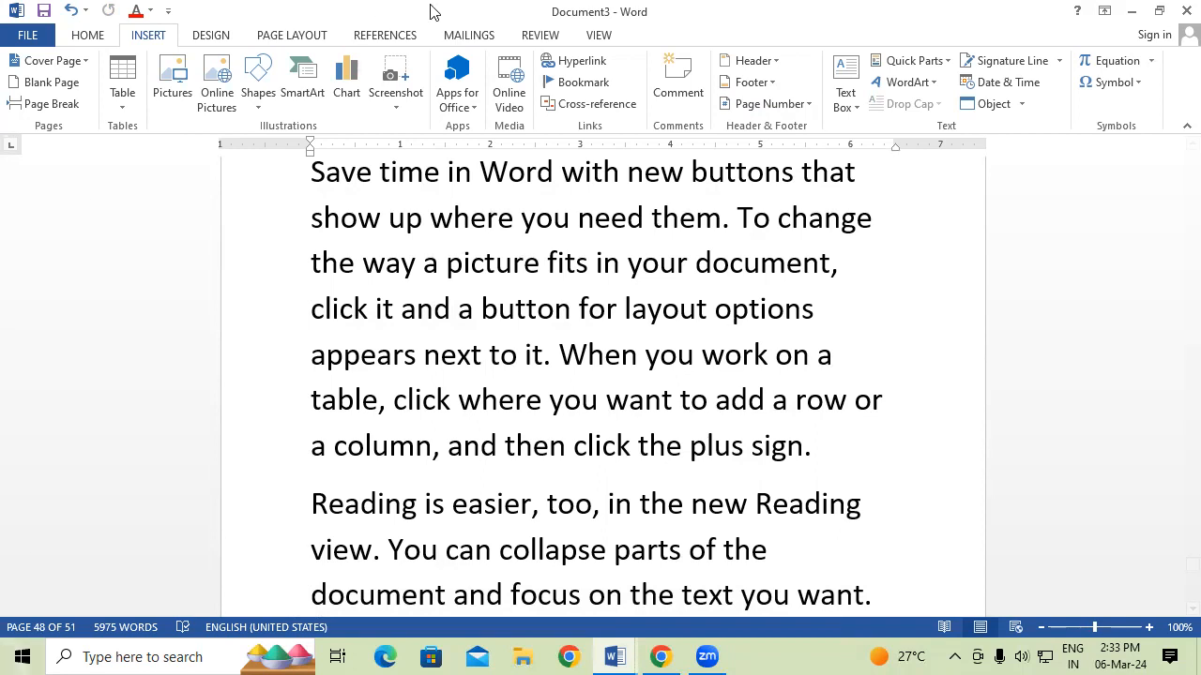
Insert a Simple Text Box with placeholder quote text on page 51.
click(845, 93)
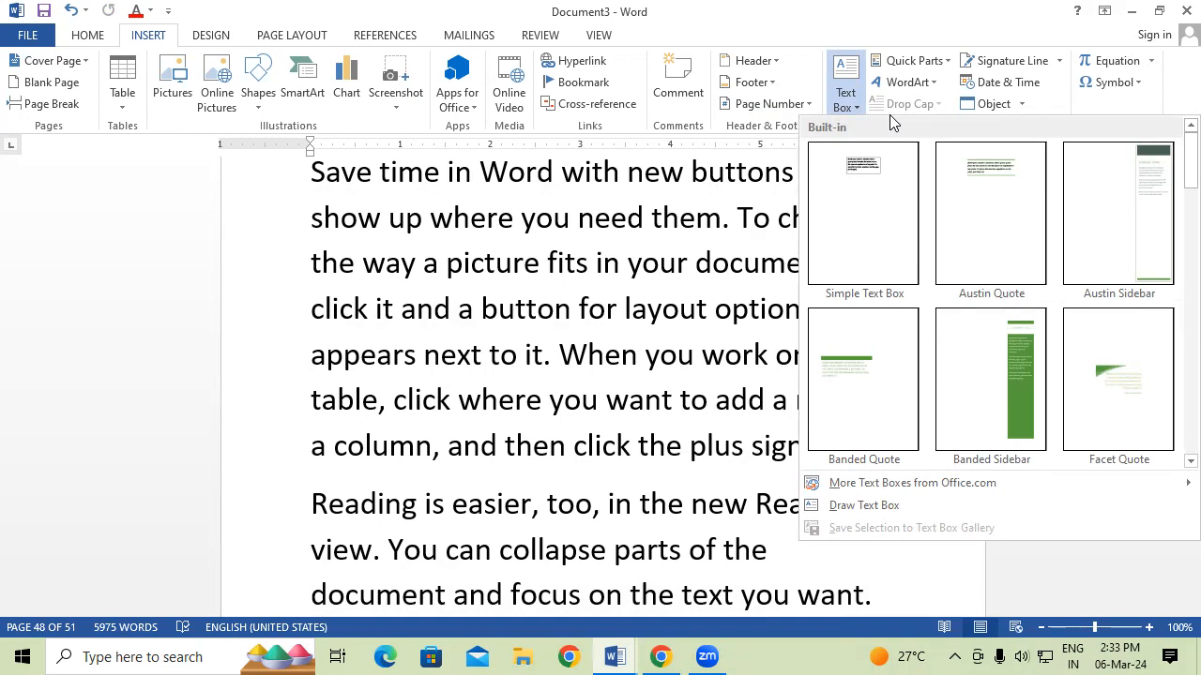
click(886, 169)
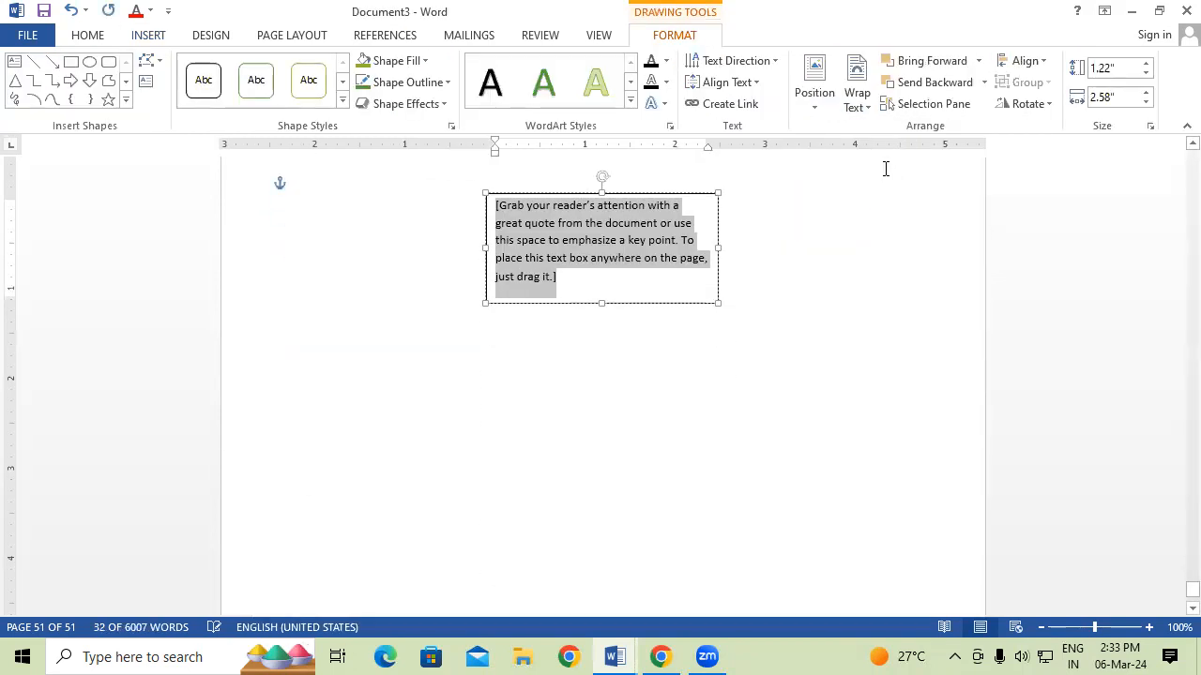
scroll(736, 272, up, 4)
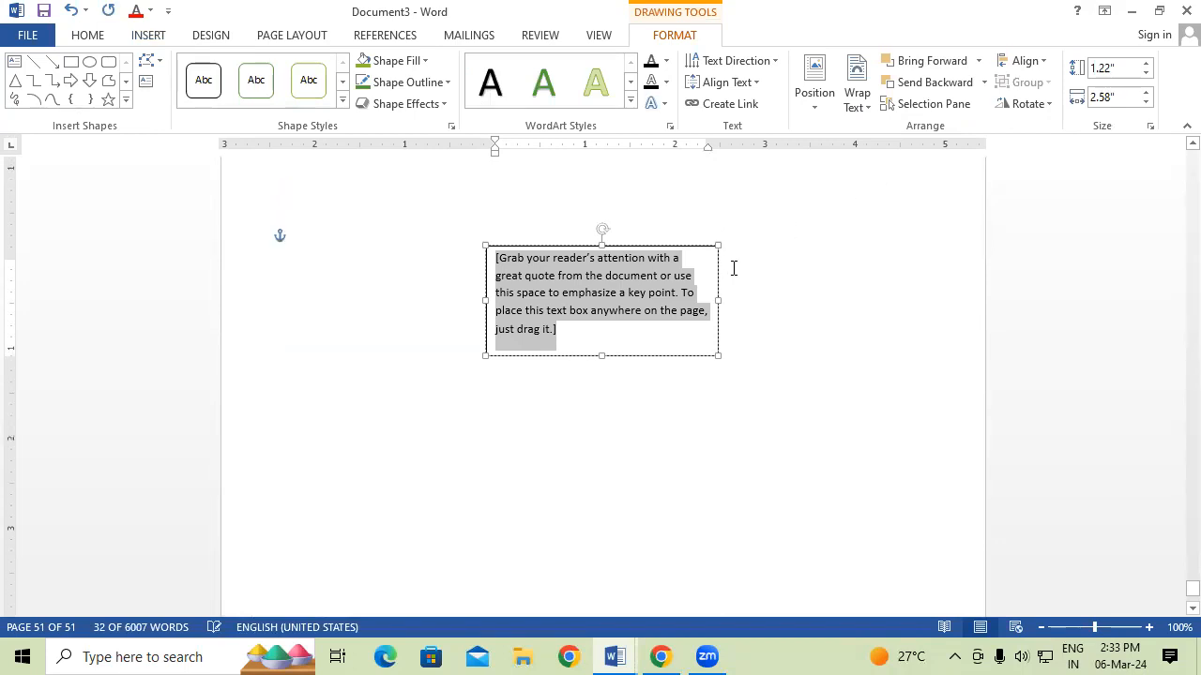
scroll(735, 274, up, 2)
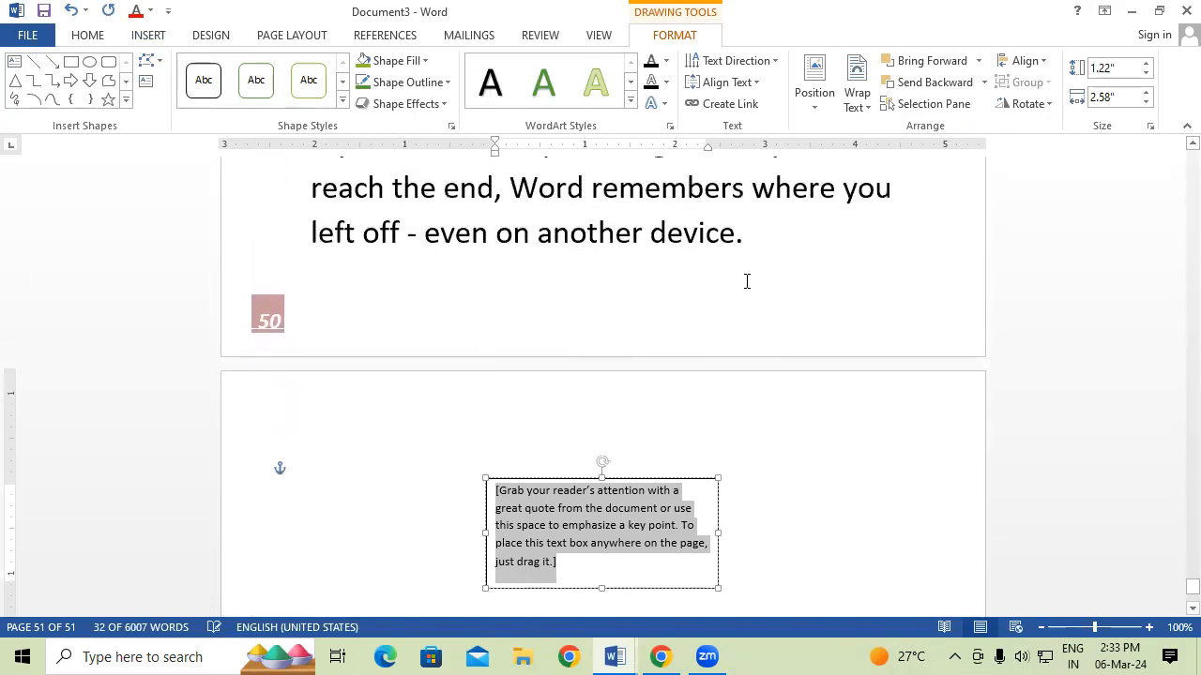
Move the text box into the Reading paragraph and delete its placeholder text.
drag(659, 478, 703, 291)
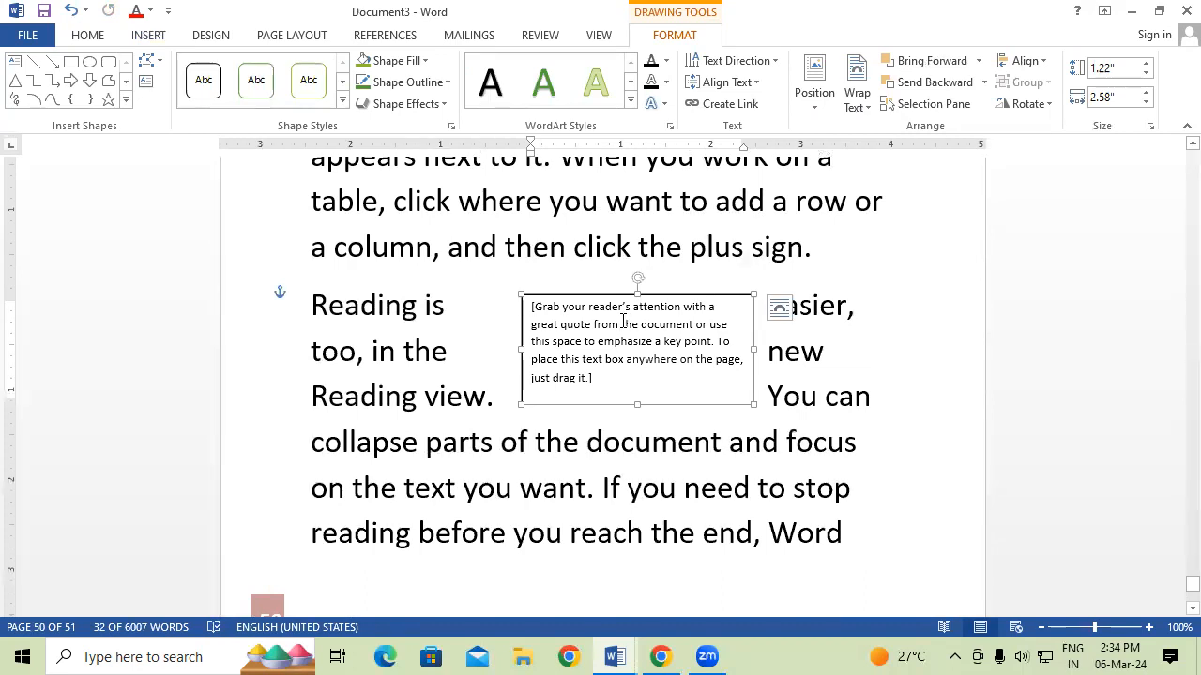
triple_click(625, 377)
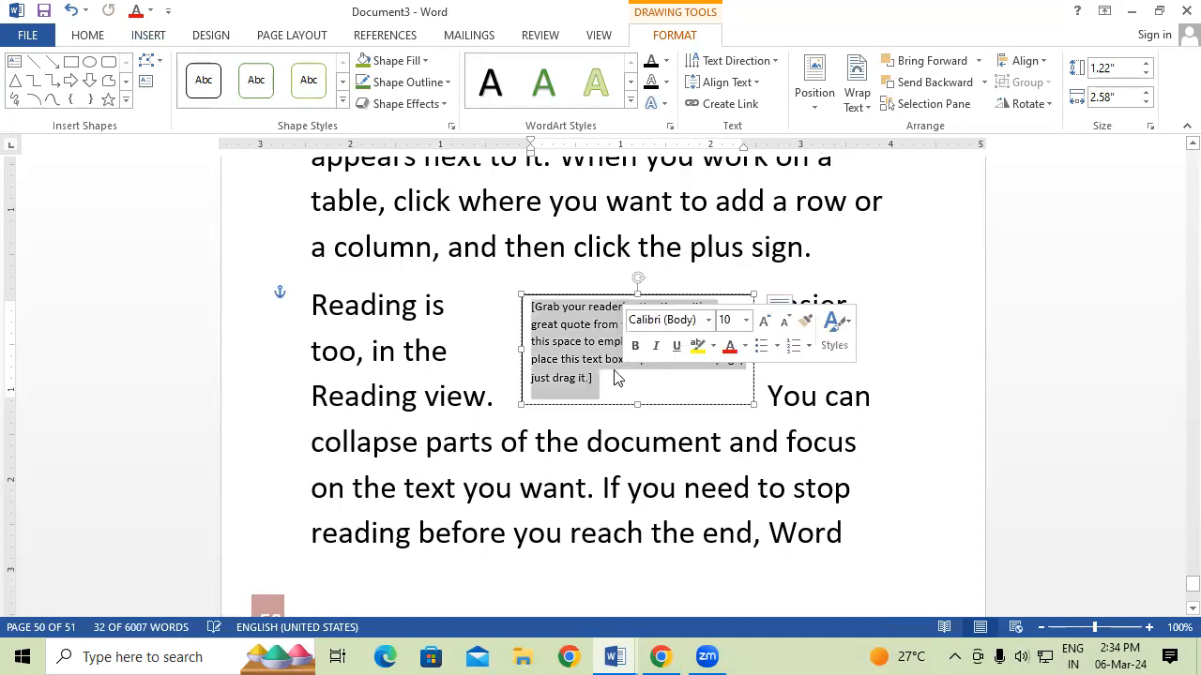
key(Delete)
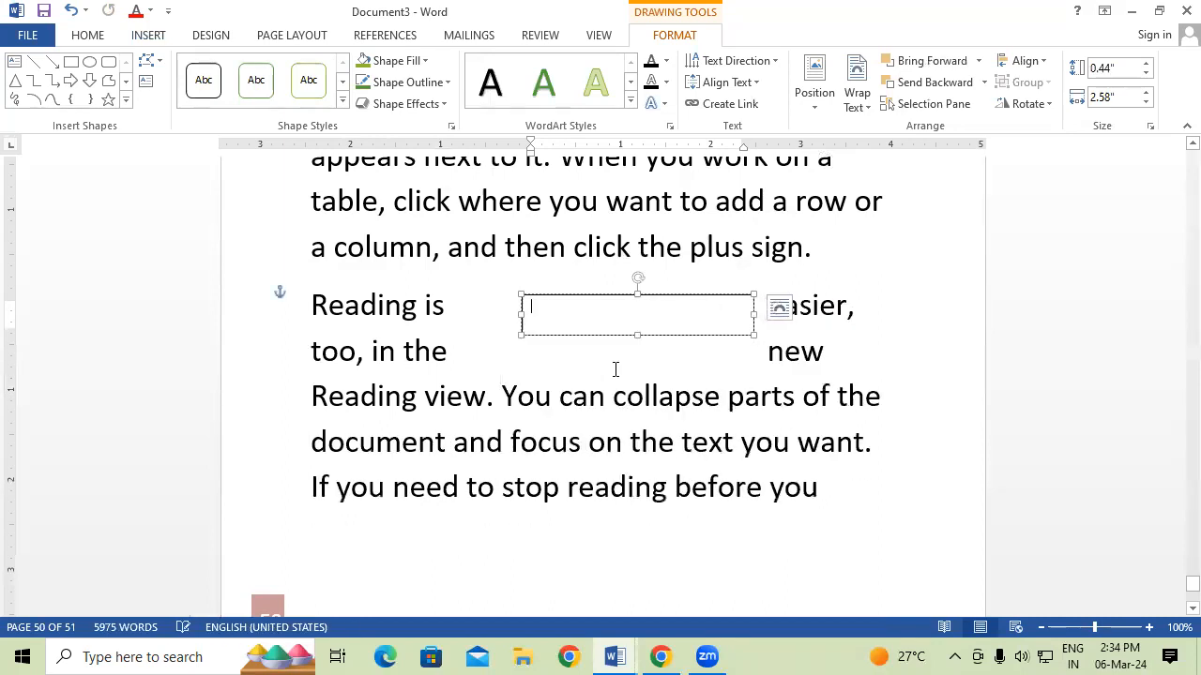
Cut the two 'Reading view…' sentences from the paragraph and paste them into the text box.
drag(315, 396, 870, 445)
key(ctrl+c)
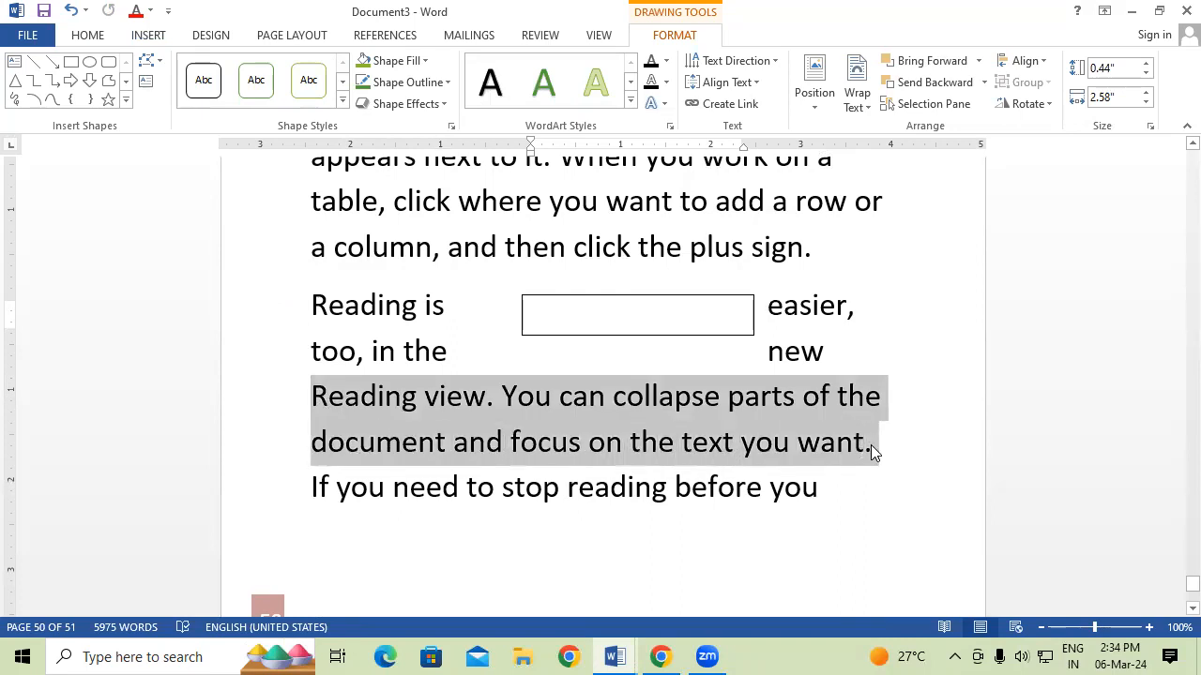
right_click(739, 407)
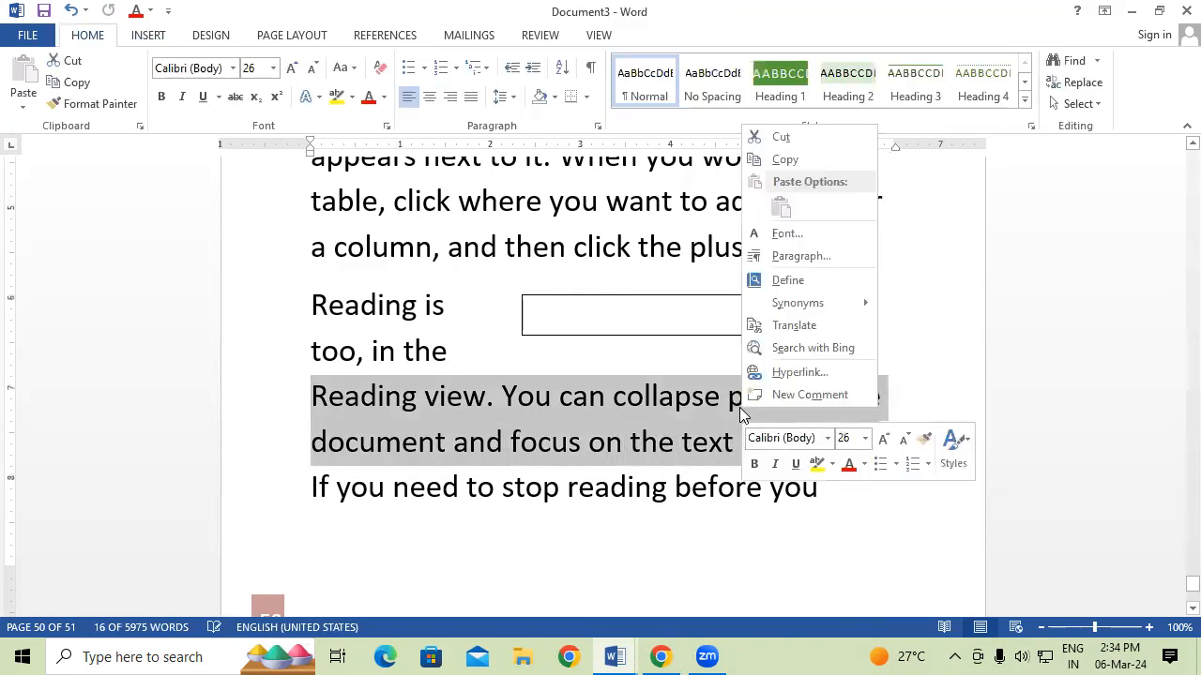
click(781, 137)
click(565, 303)
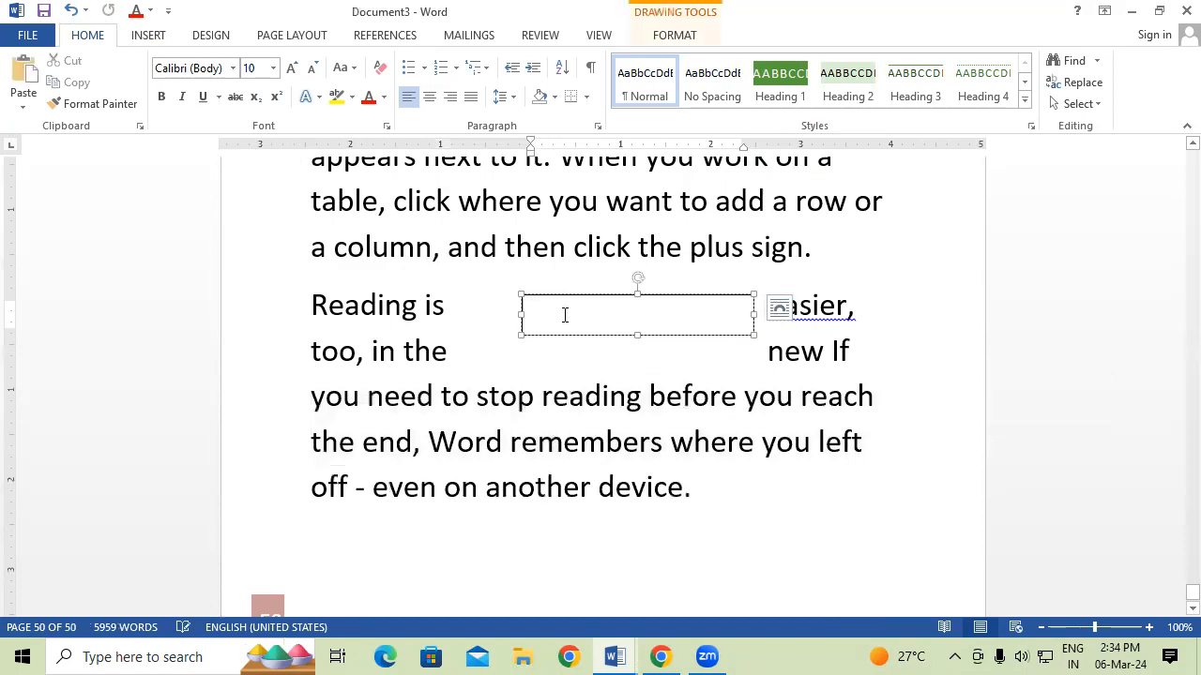
key(ctrl+v)
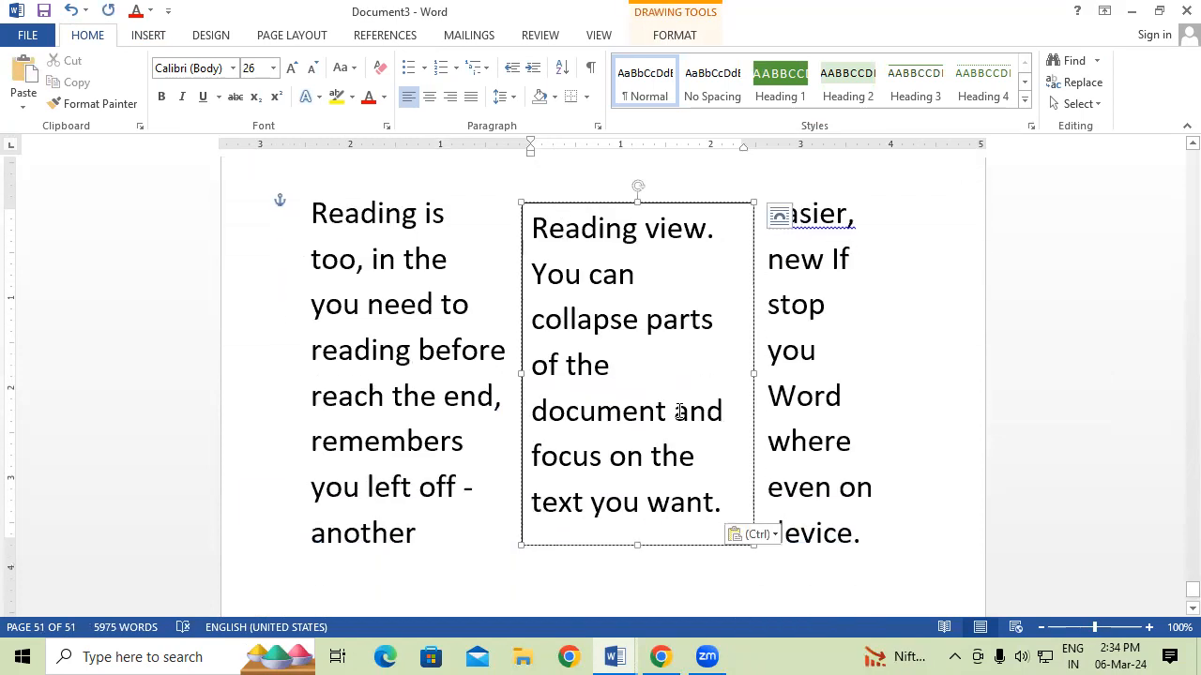
Fill the text box with yellow, after trying light blue first.
click(614, 205)
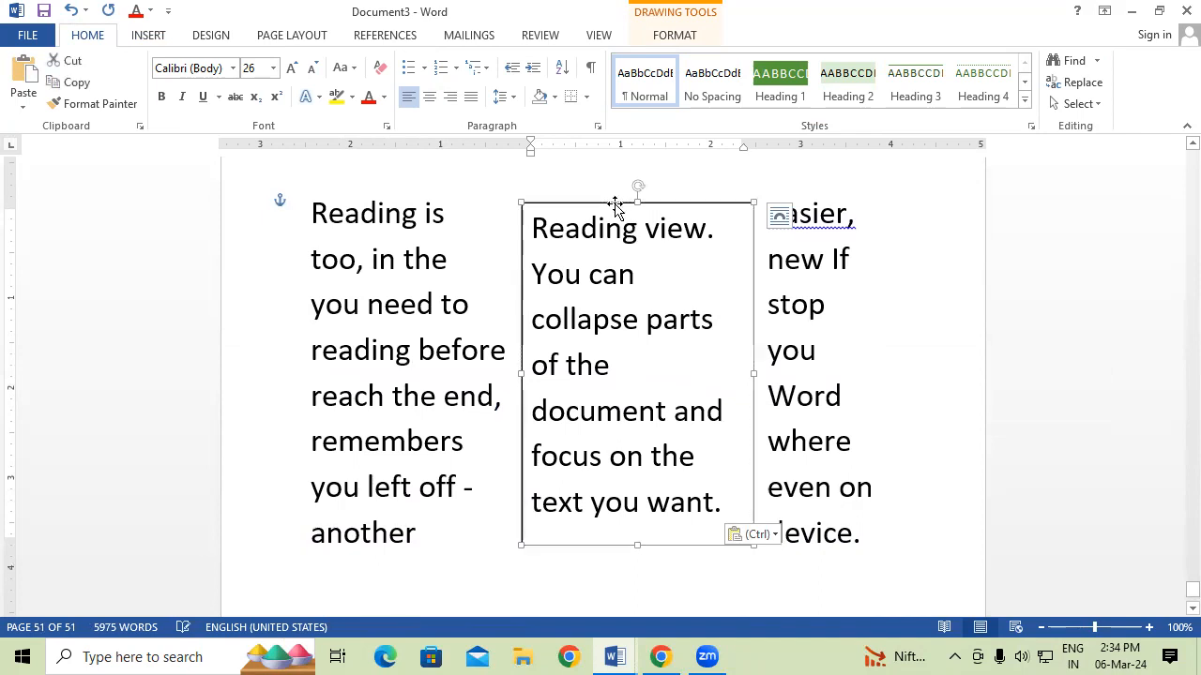
click(675, 39)
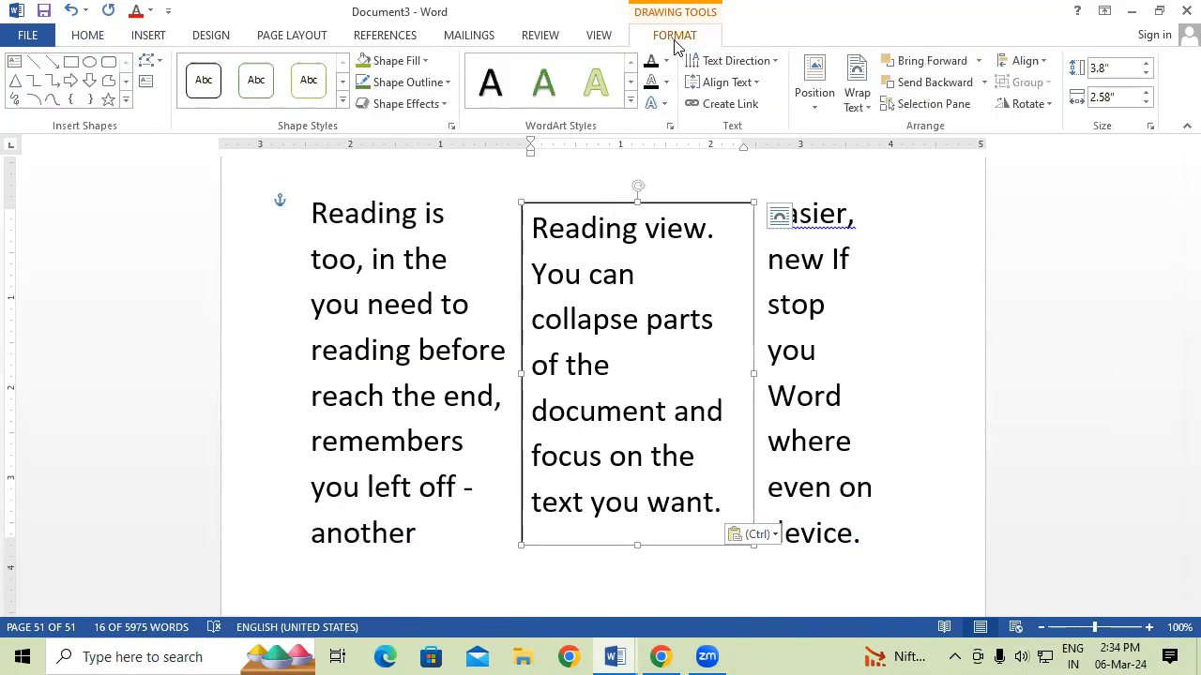
click(398, 62)
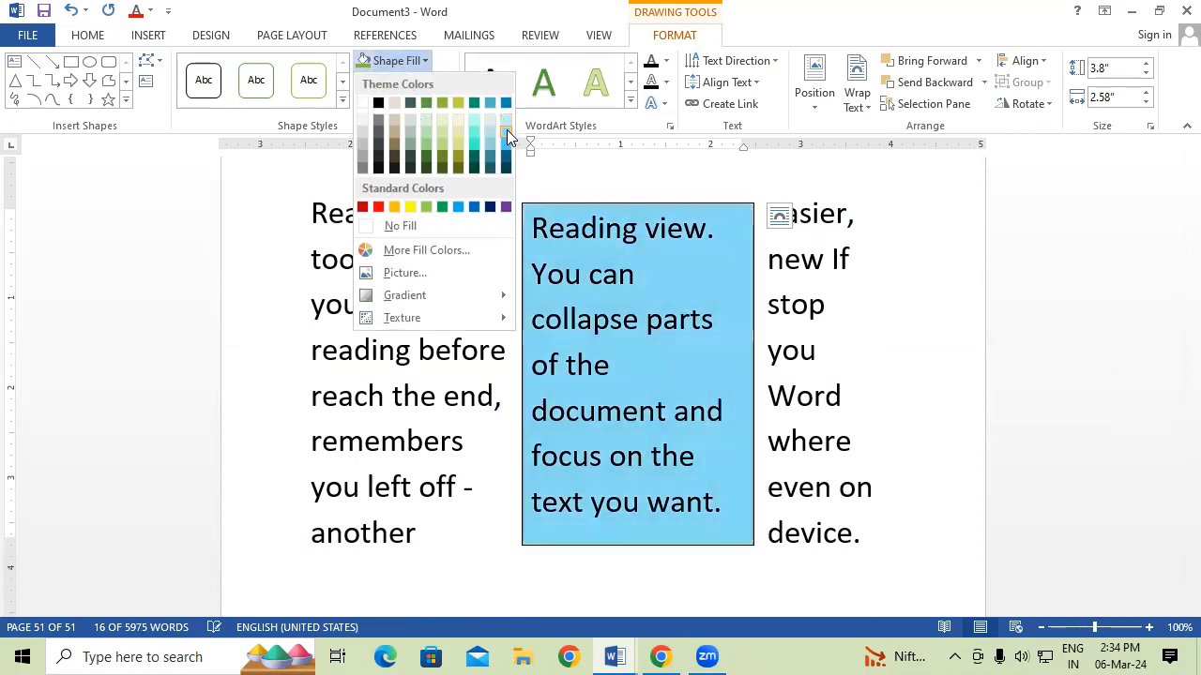
click(505, 129)
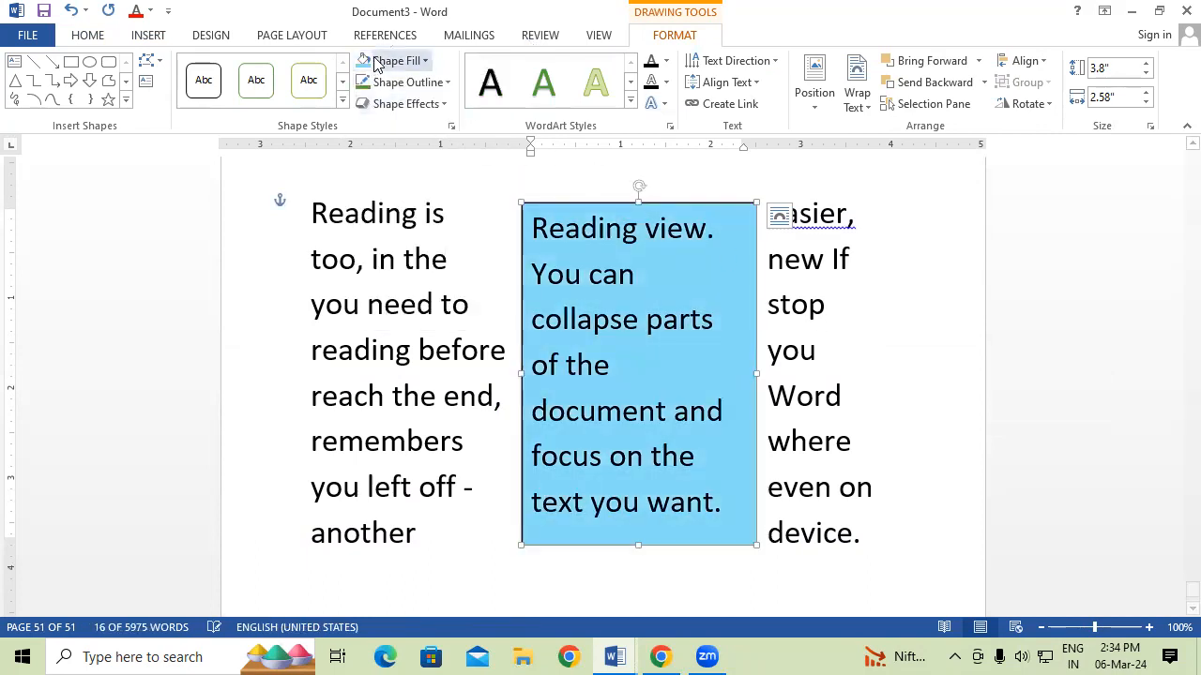
click(390, 60)
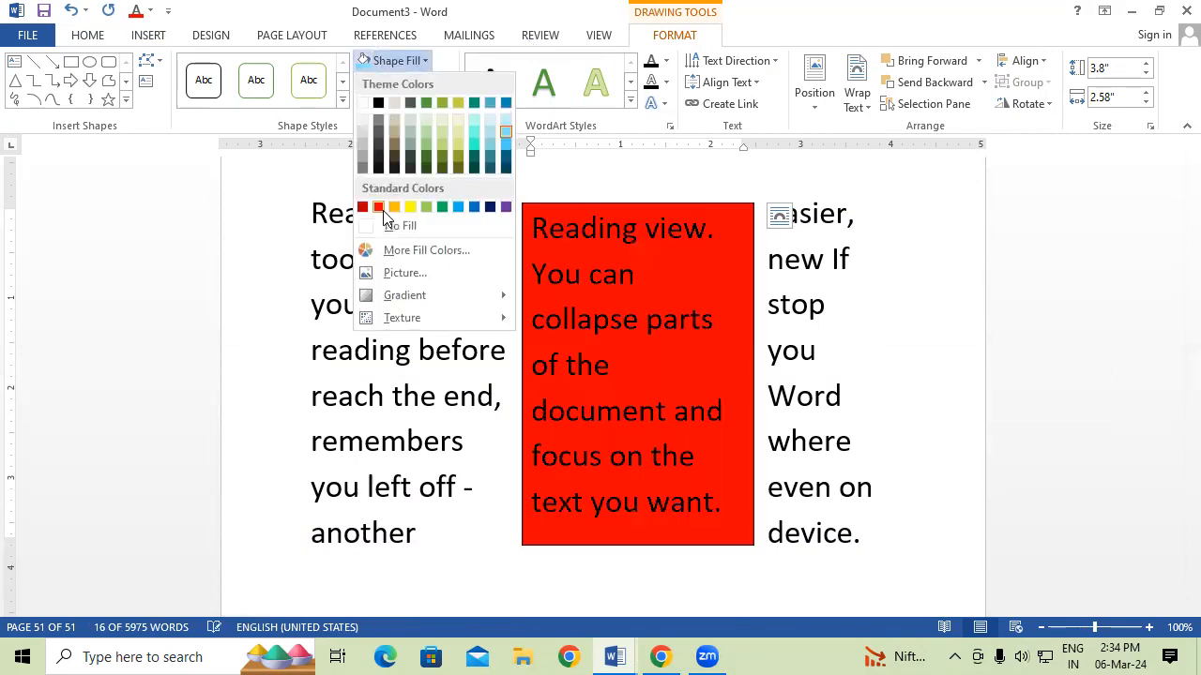
click(951, 345)
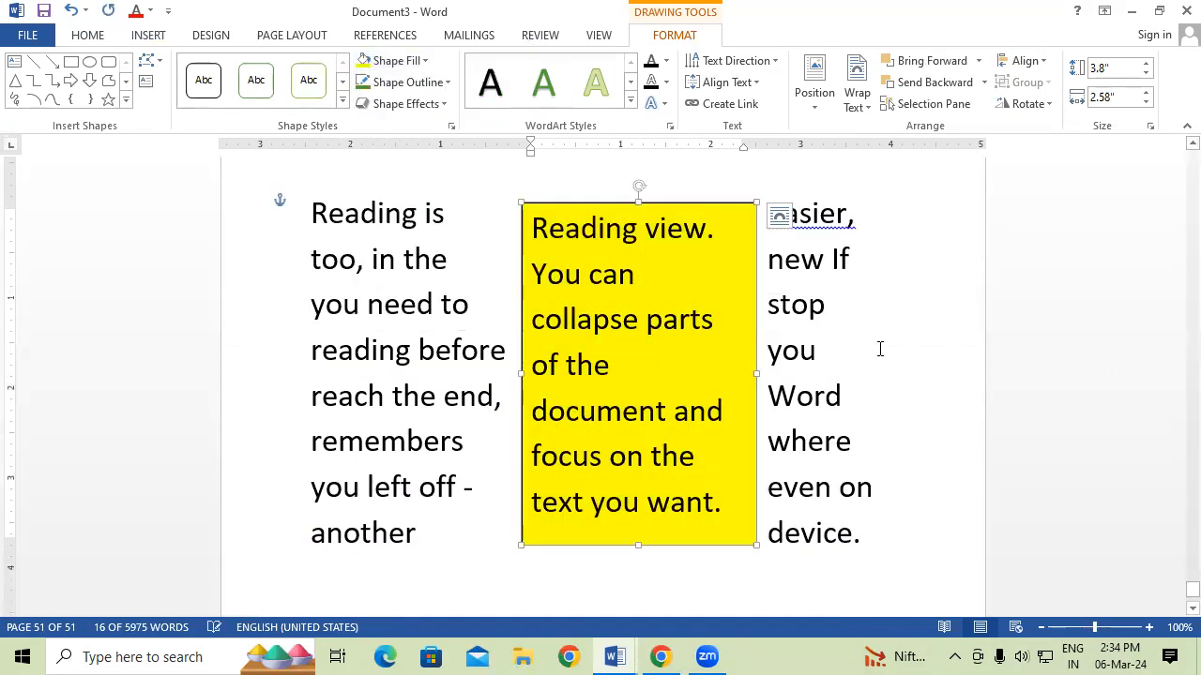
click(879, 348)
Drag the yellow text box slightly right, beside 'remembers you left off'.
scroll(1007, 289, up, 1)
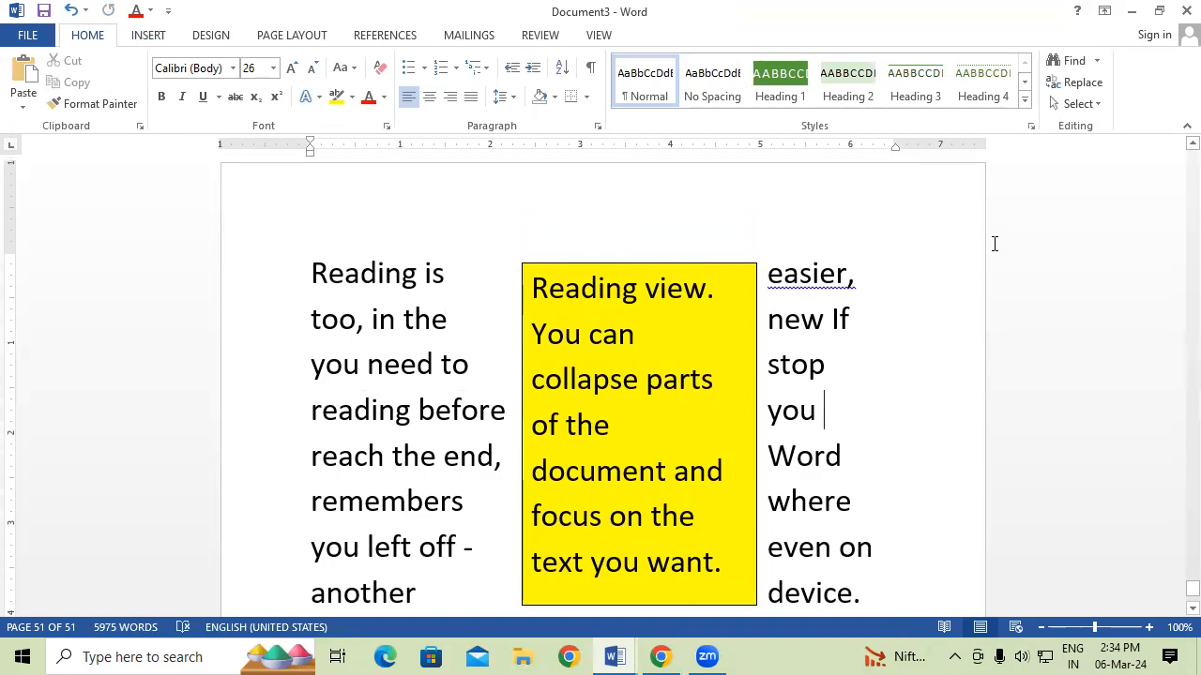
click(731, 264)
drag(730, 264, 778, 388)
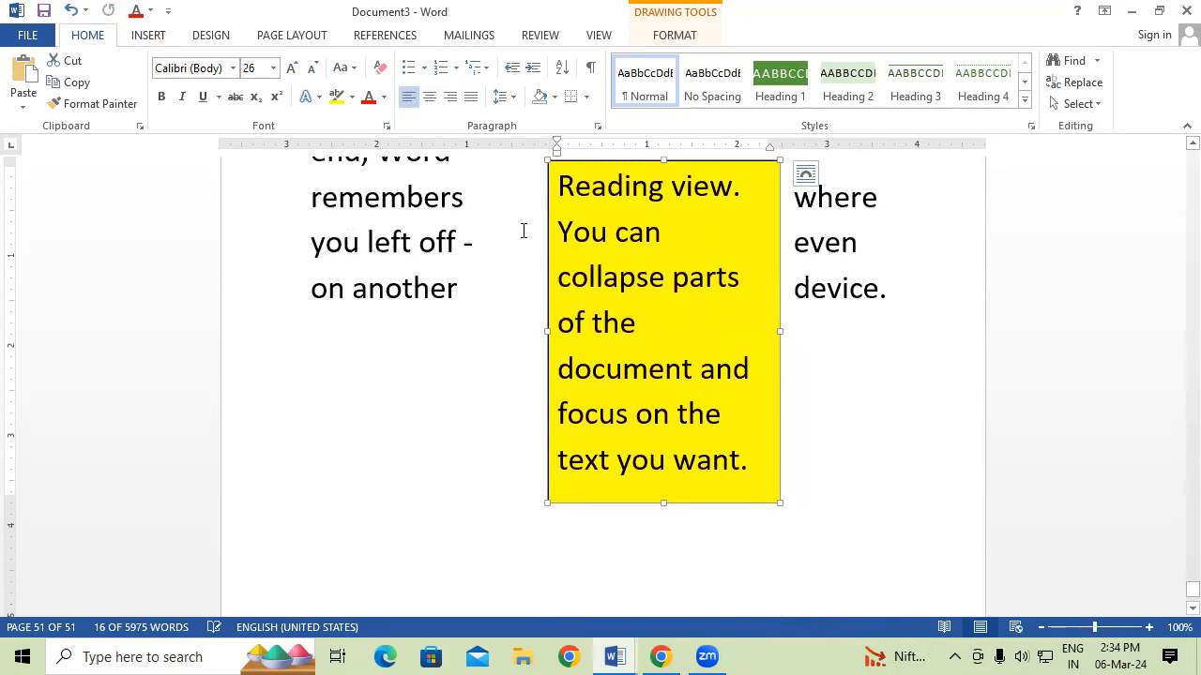
Draw a wide text box below the 'Reading is easier, too' paragraph.
click(155, 34)
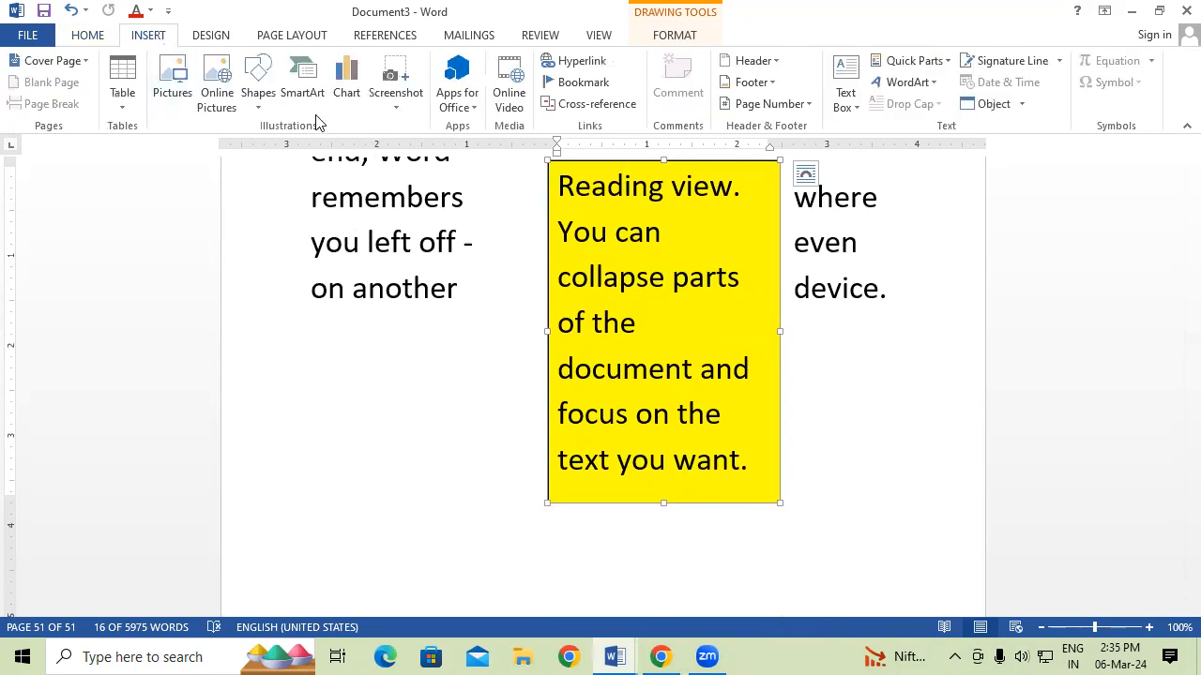
click(261, 92)
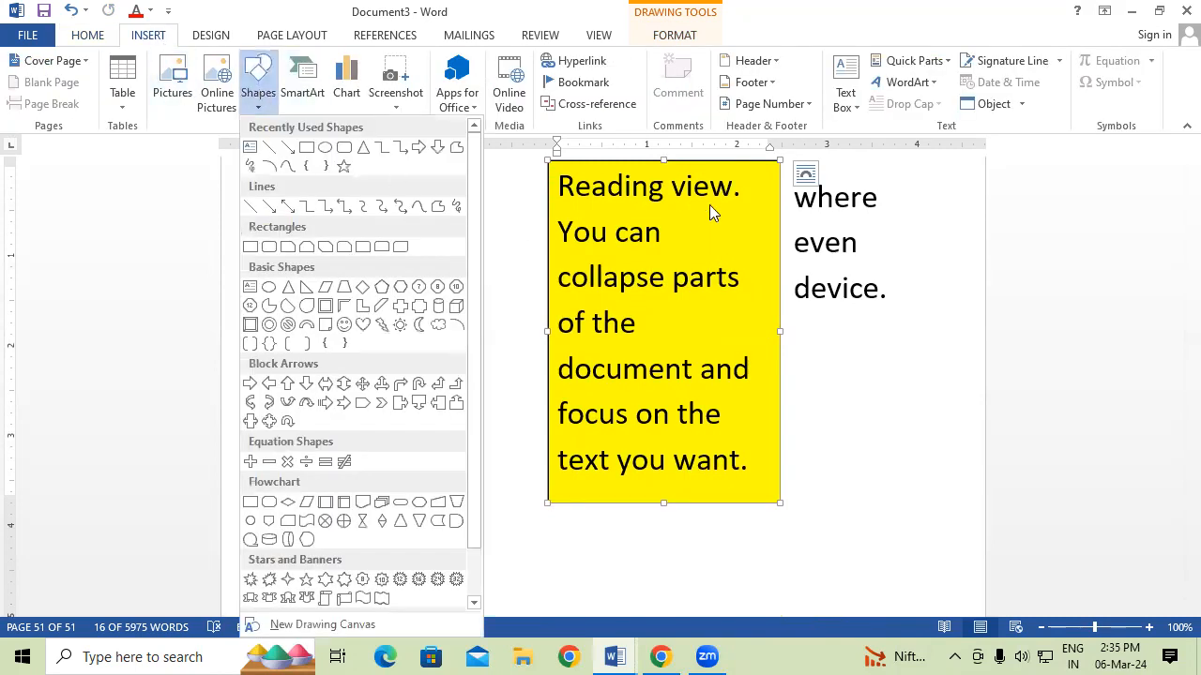
click(903, 285)
scroll(741, 314, up, 5)
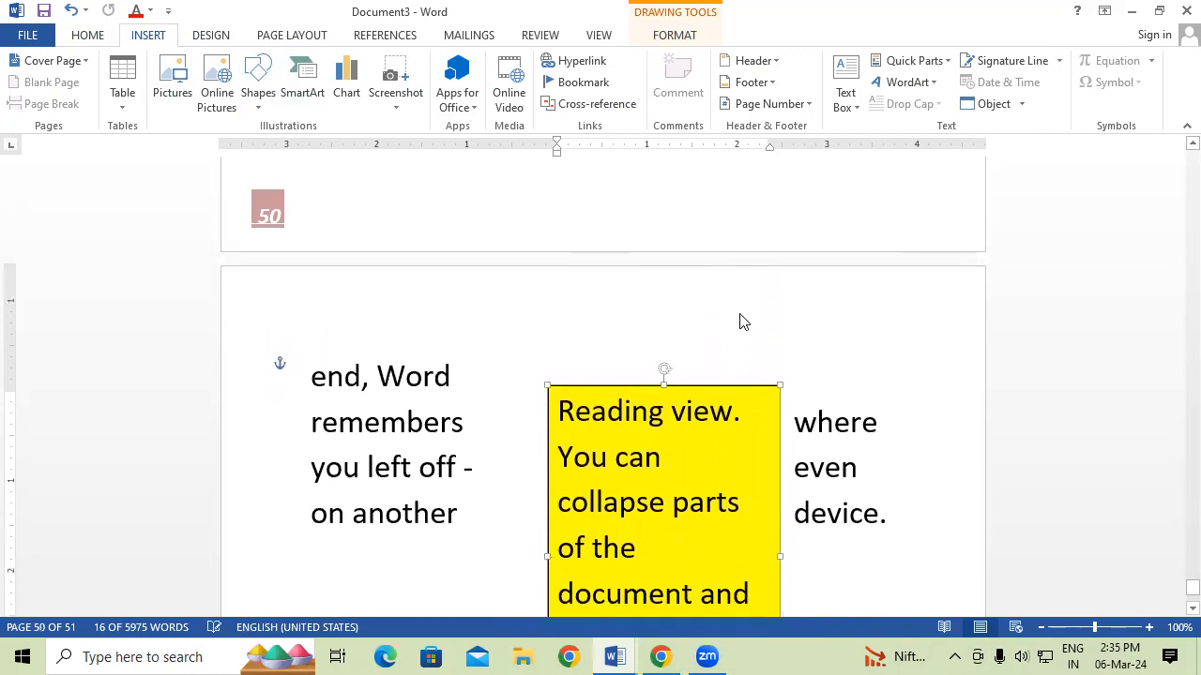
scroll(742, 314, up, 6)
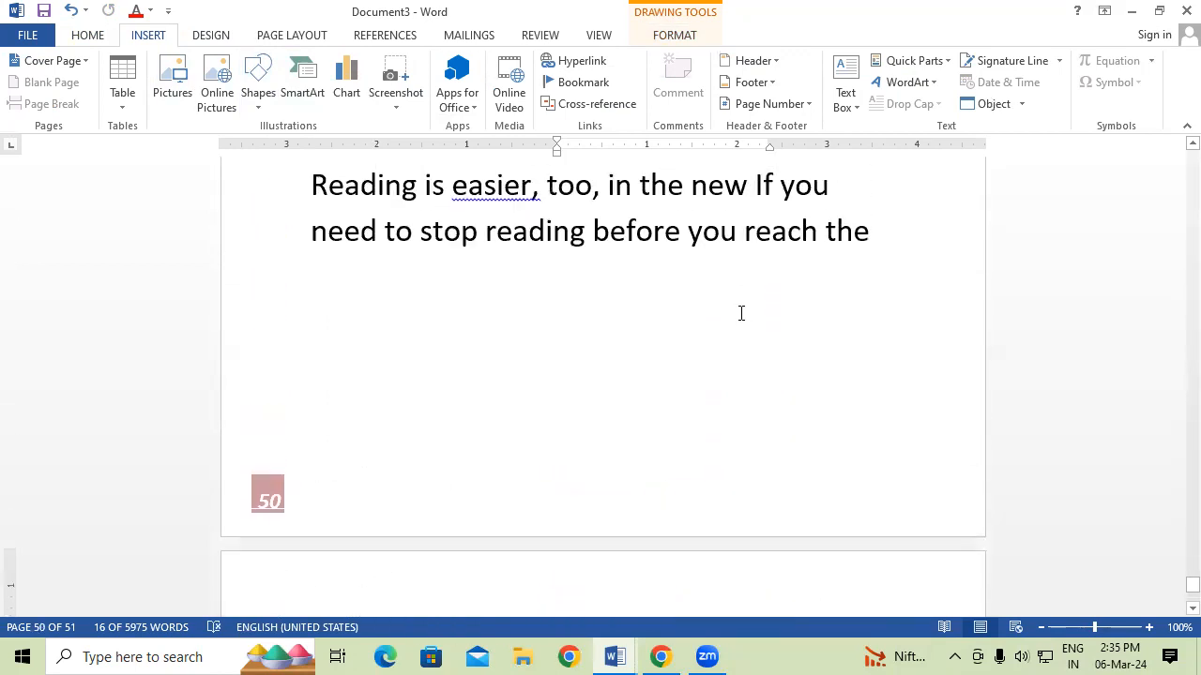
click(849, 89)
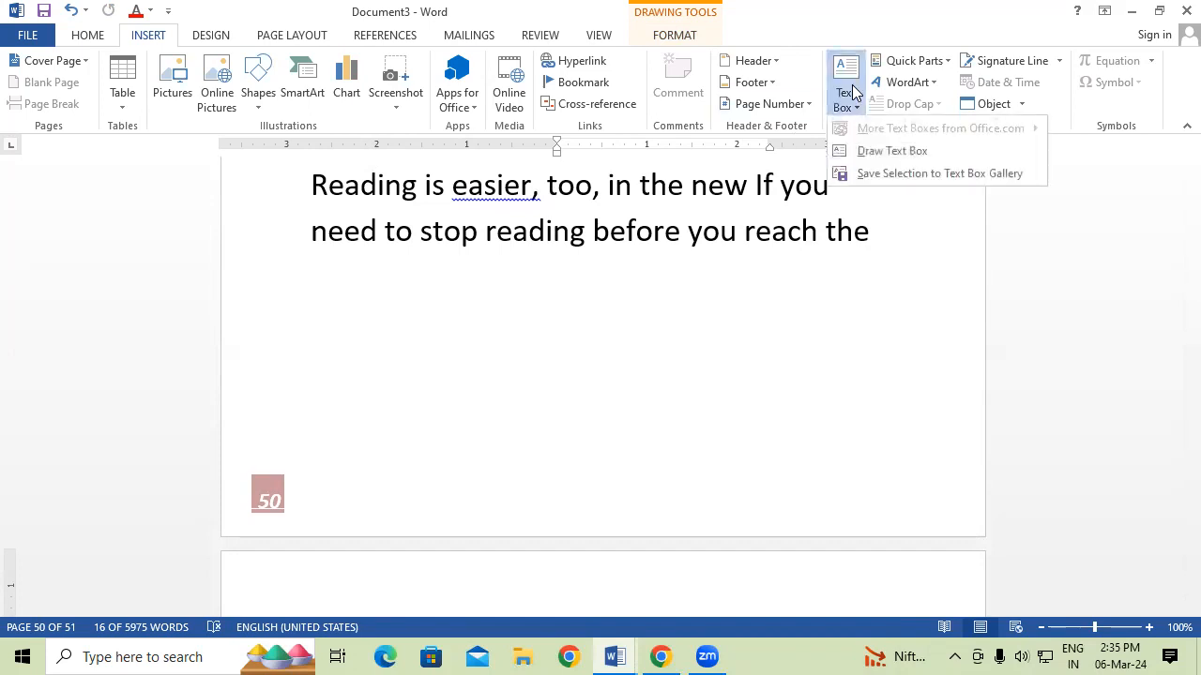
click(889, 152)
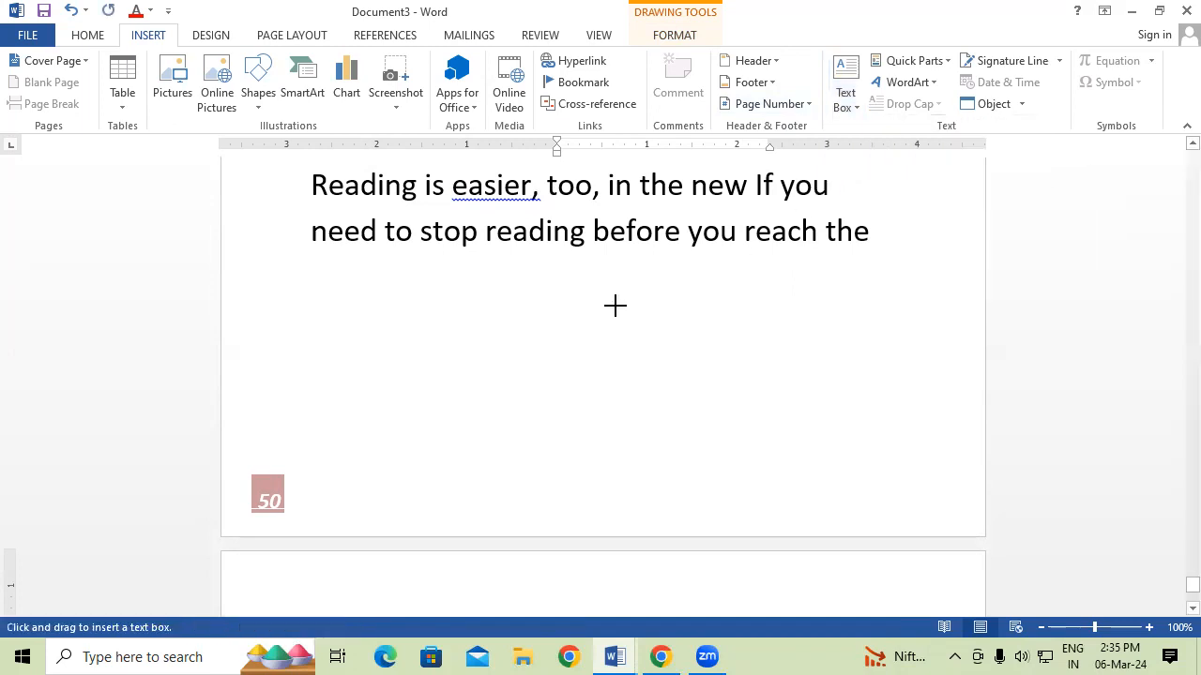
mouse_move(275, 293)
mouse_down()
mouse_move(582, 396)
mouse_move(924, 448)
mouse_up()
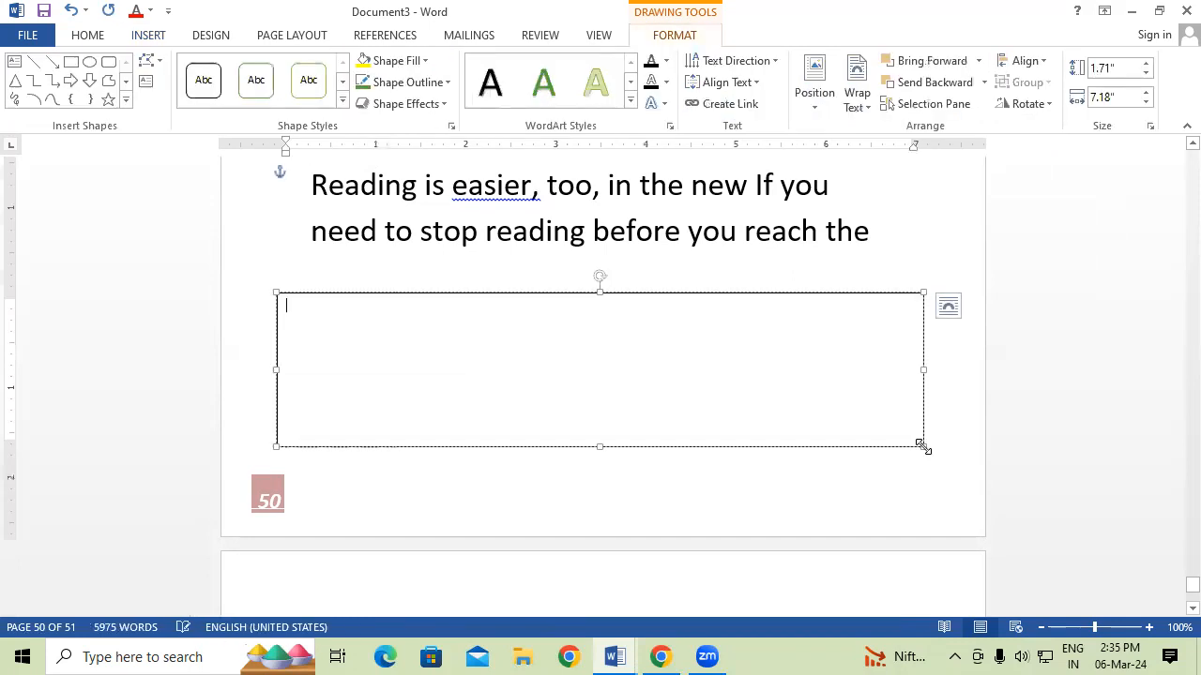
Cut the 'Reading is easier, too' paragraph, then undo to restore it.
scroll(619, 349, up, 1)
drag(313, 212, 925, 281)
right_click(681, 253)
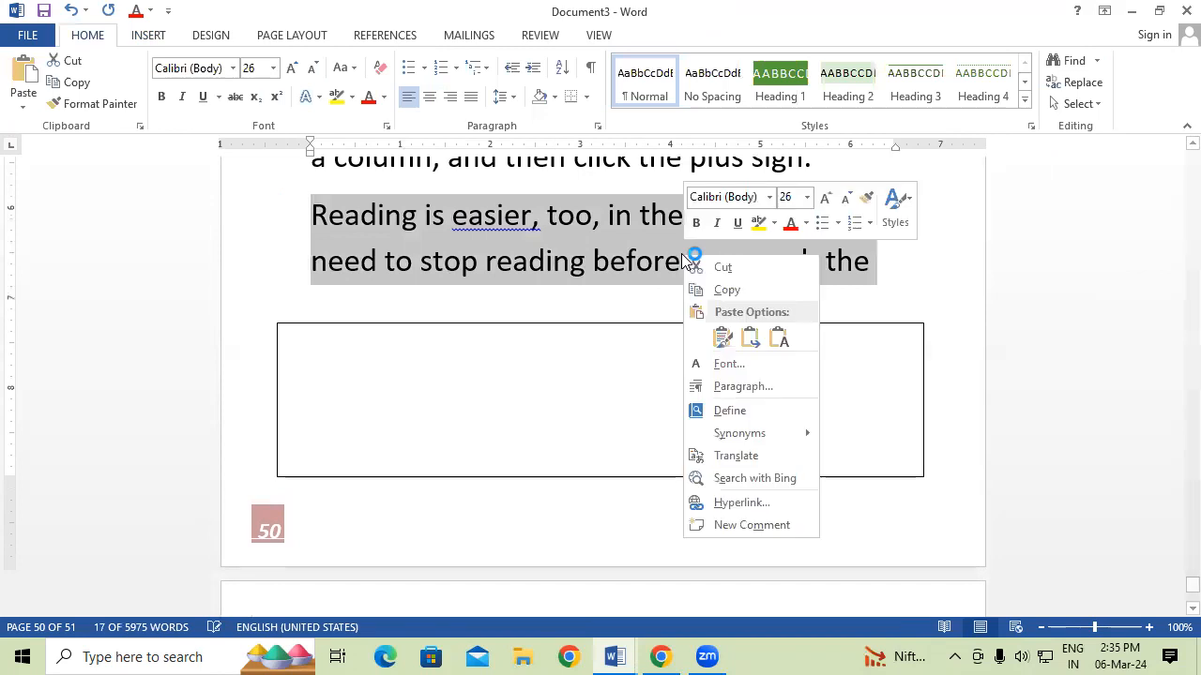
click(729, 266)
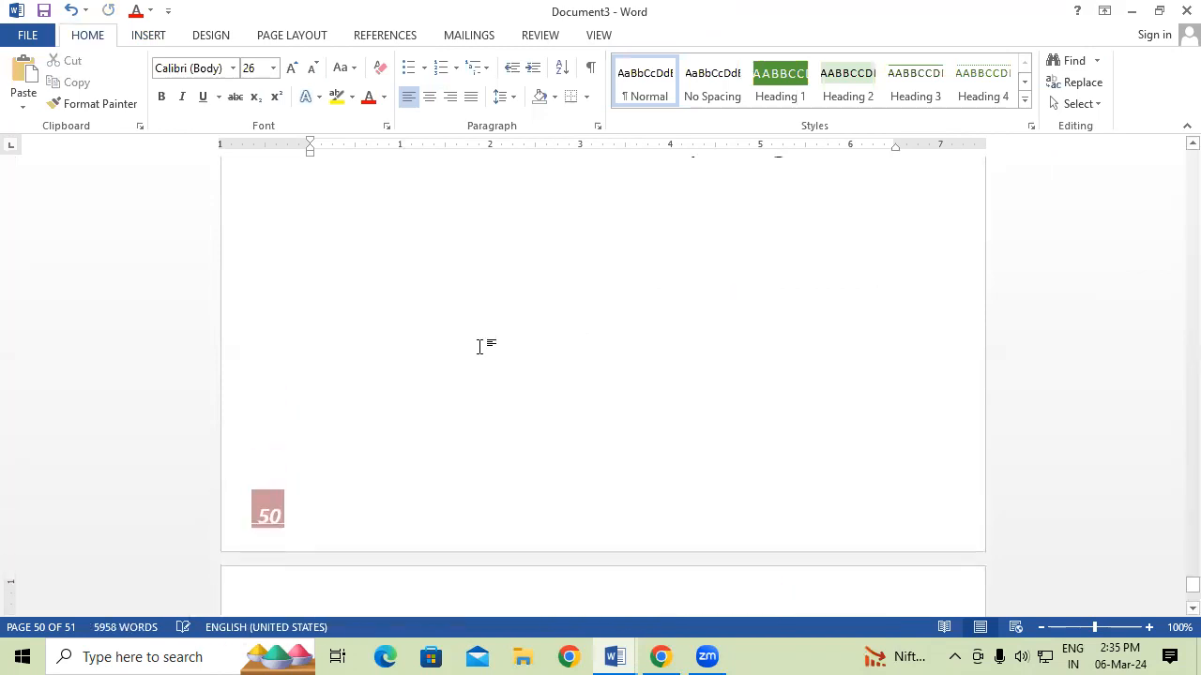
scroll(479, 347, down, 4)
scroll(479, 347, up, 5)
scroll(479, 347, up, 4)
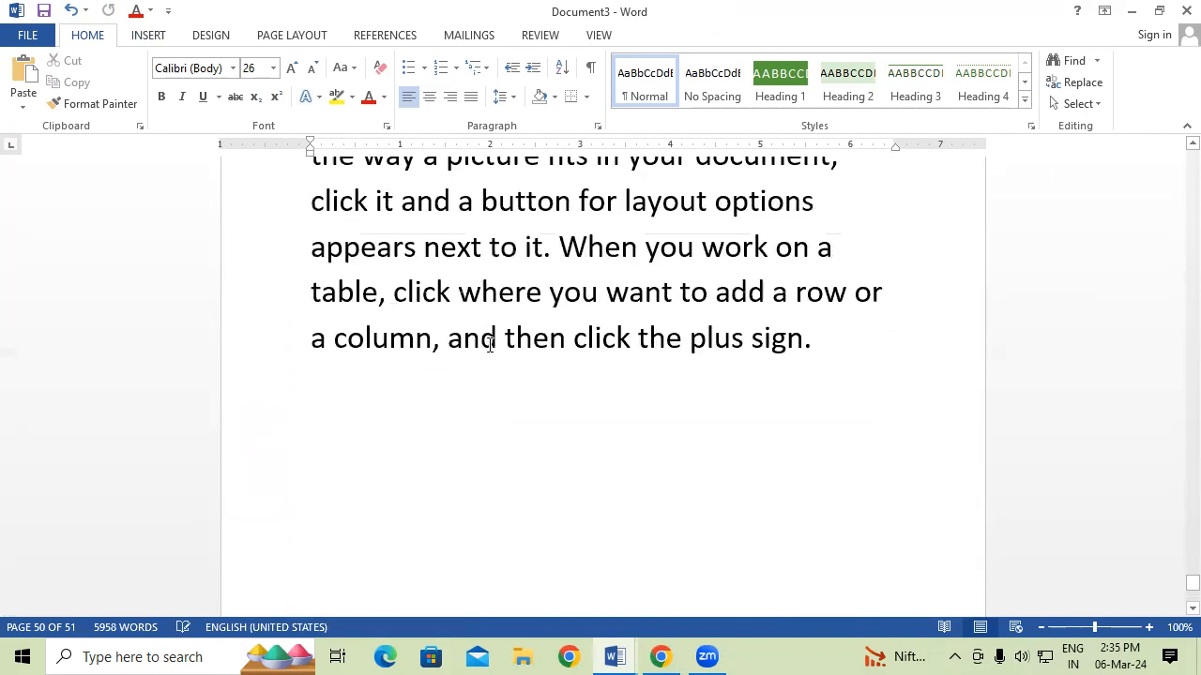
key(ctrl+z)
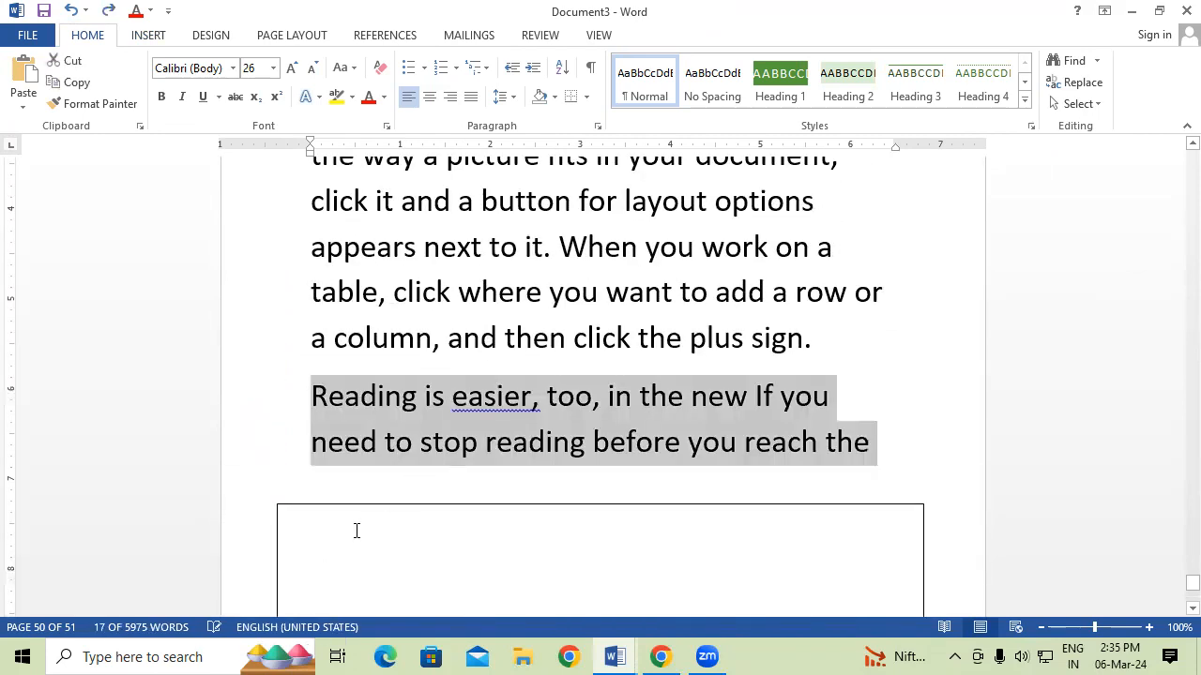
Paste the copied paragraph text into the new text box.
click(356, 530)
key(ctrl+v)
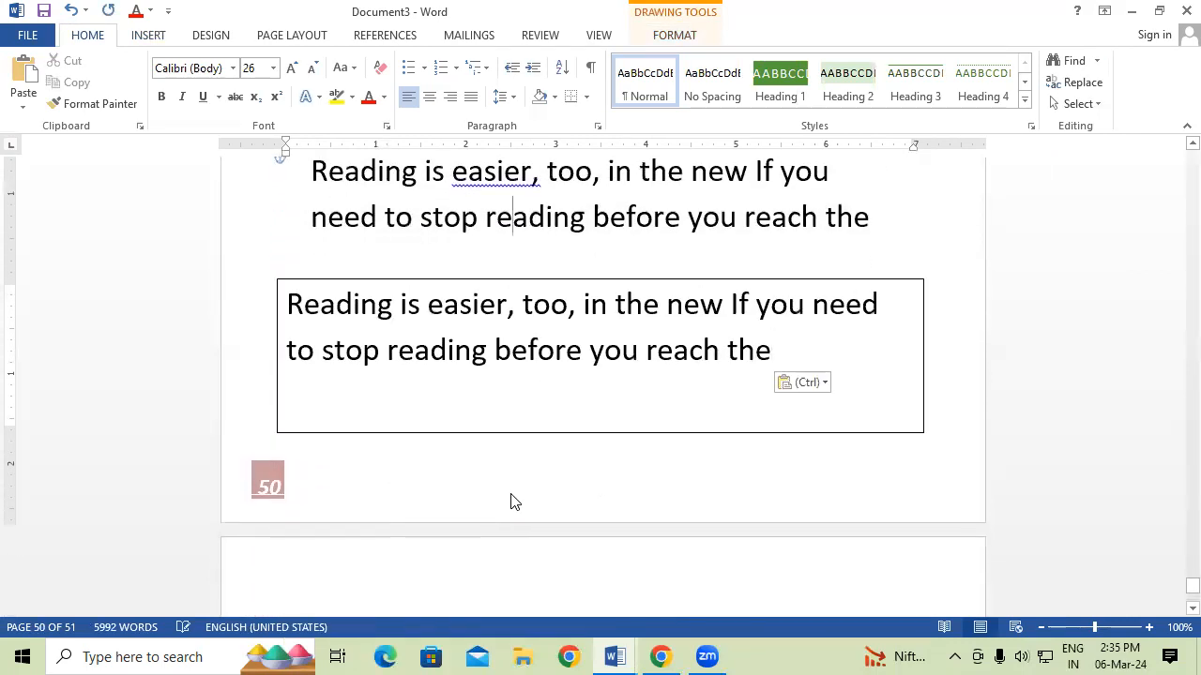
click(512, 500)
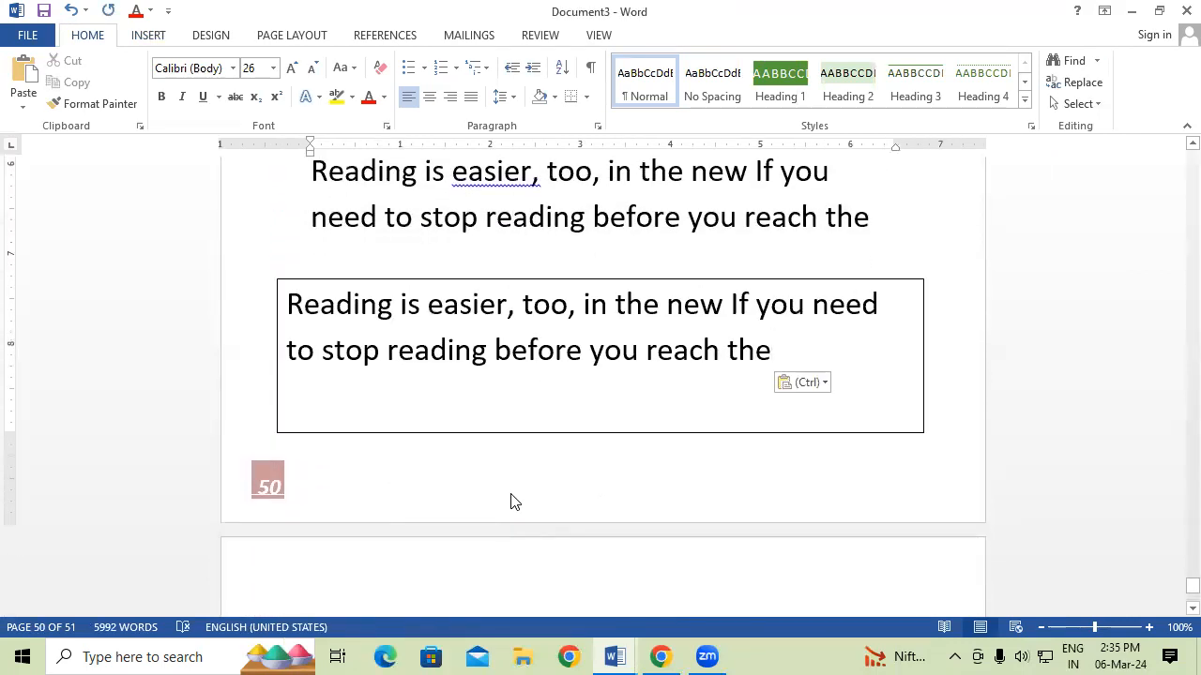
scroll(512, 501, up, 5)
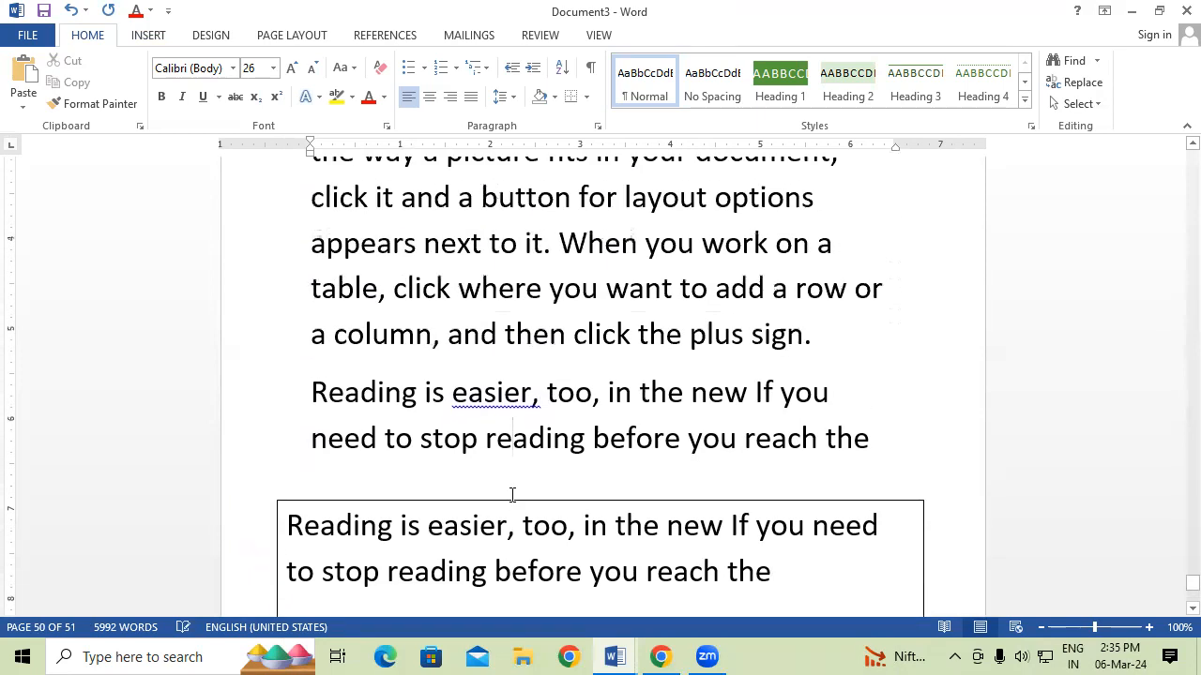
click(165, 38)
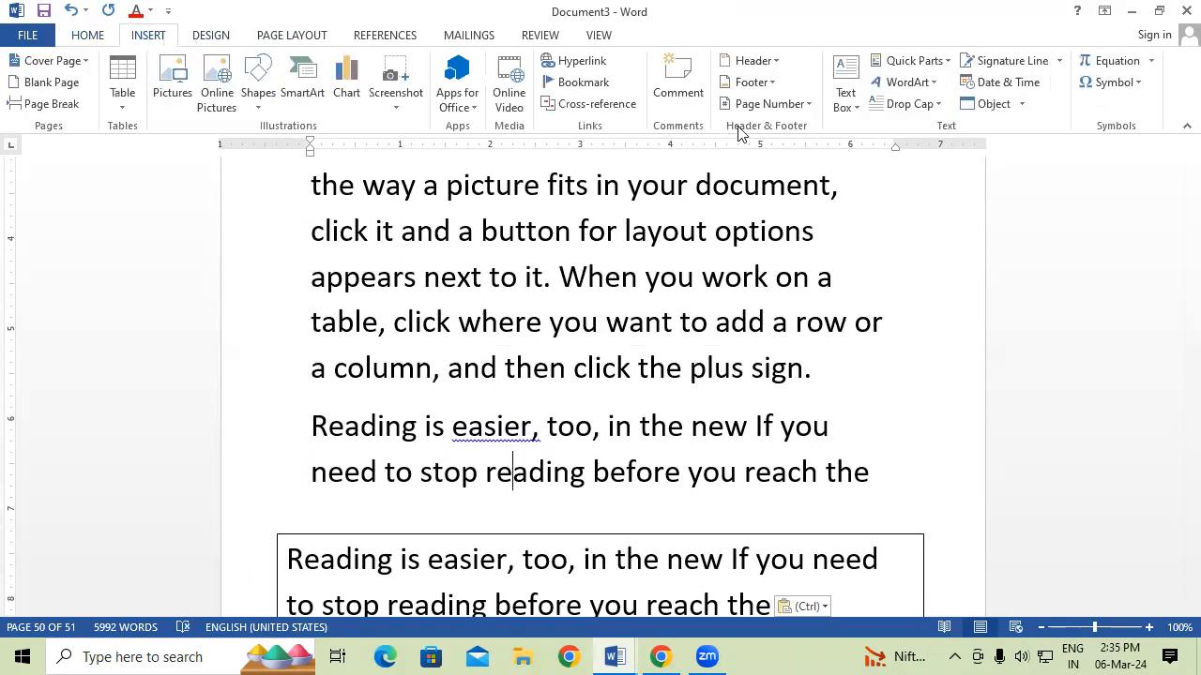
Dismiss the built-in Header gallery unused and create a new blank document, Document4.
click(753, 63)
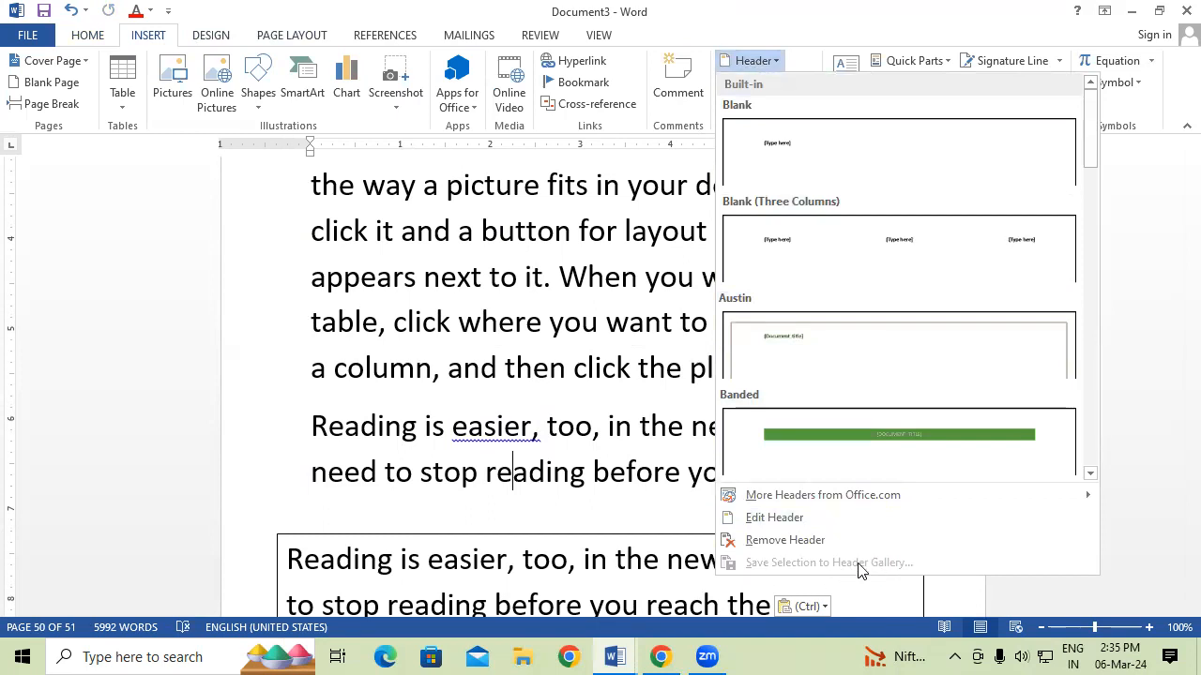
click(436, 373)
key(ctrl+n)
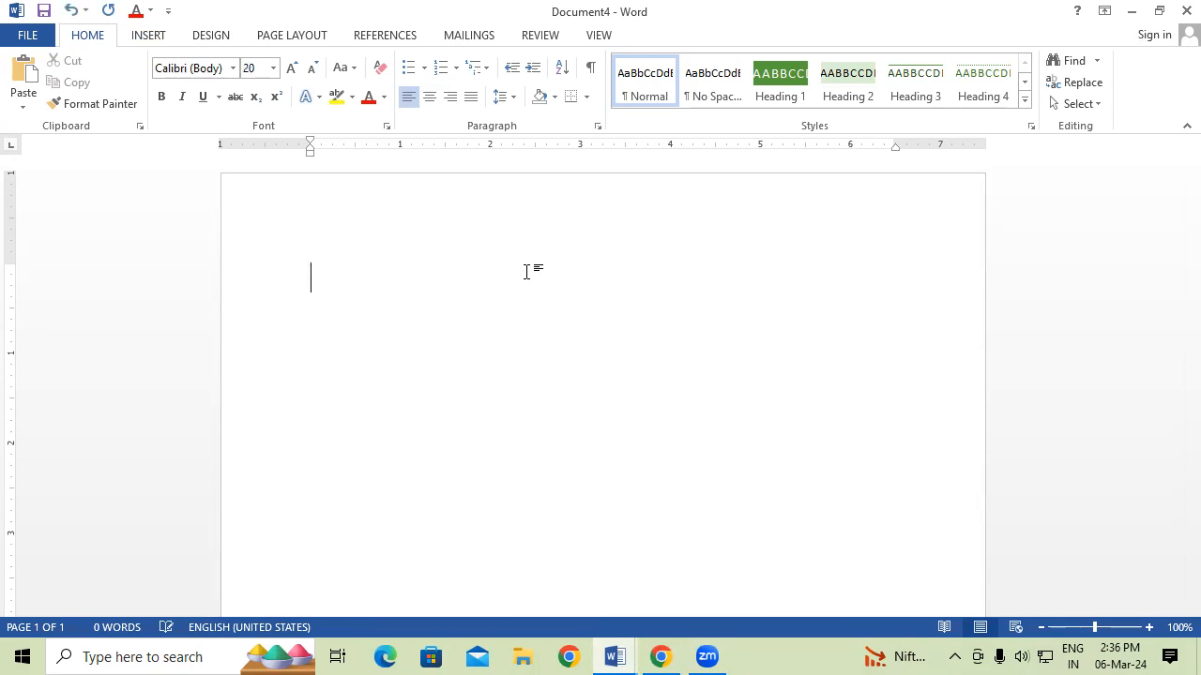
Type 'GAYATRI INSTITUTE OF TECHNOLOGY' and format it bold, red and underlined.
text(GAYA)
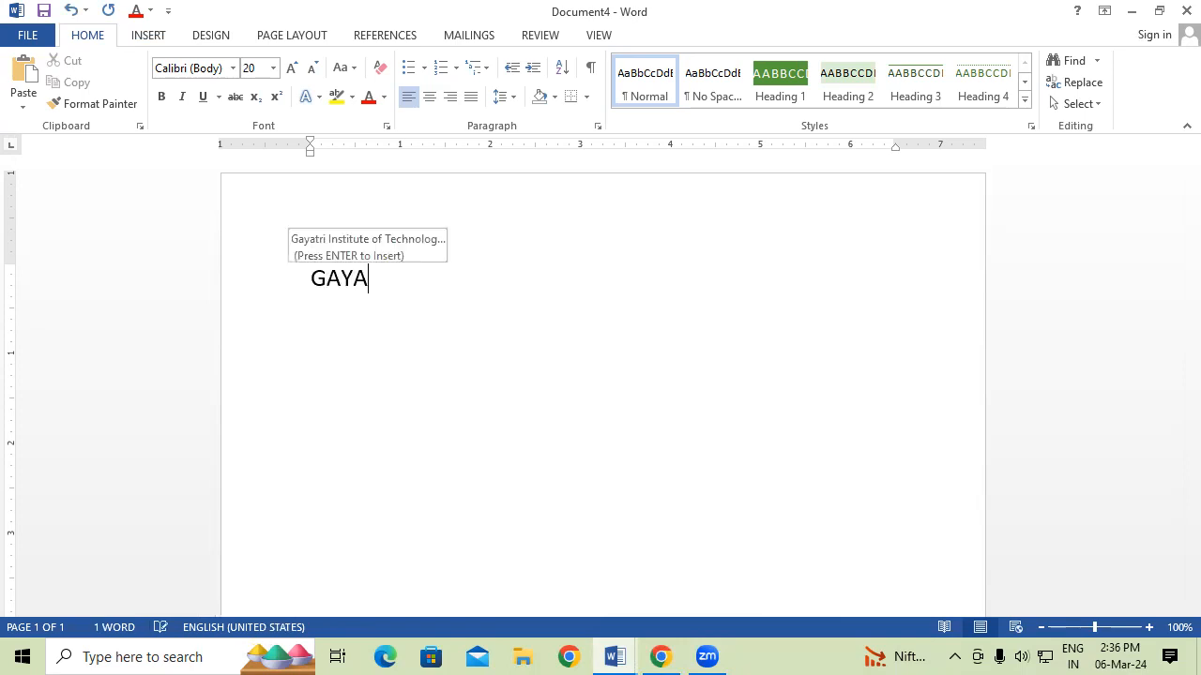
text(TRI )
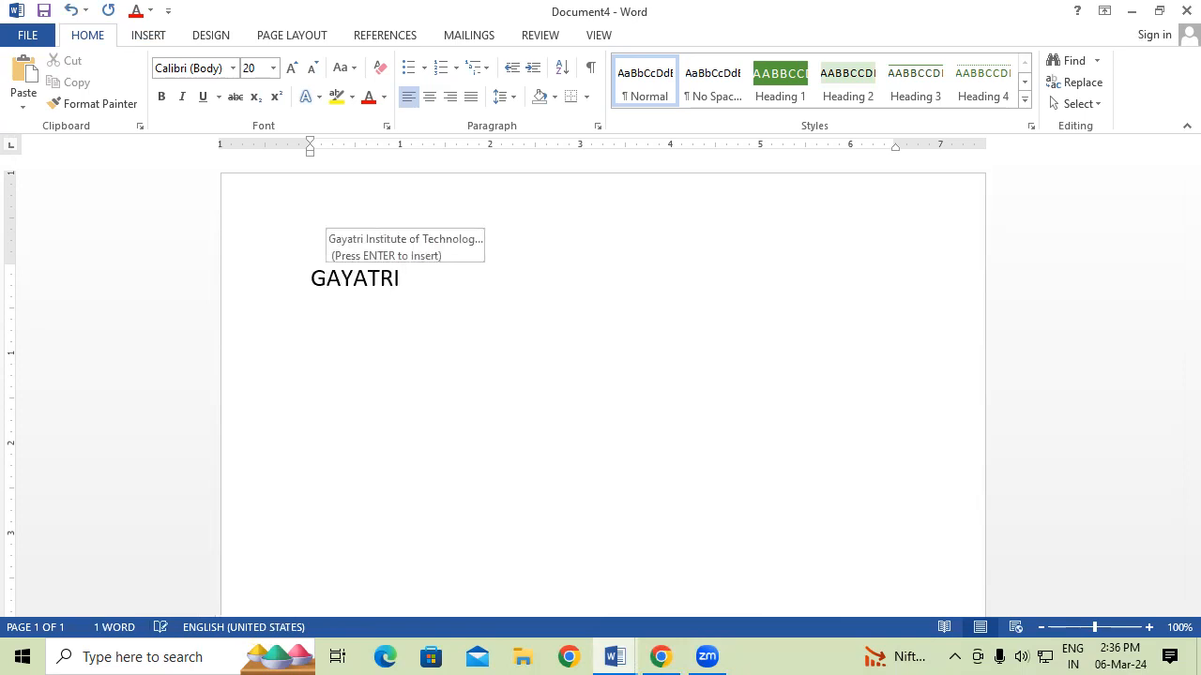
text(INS)
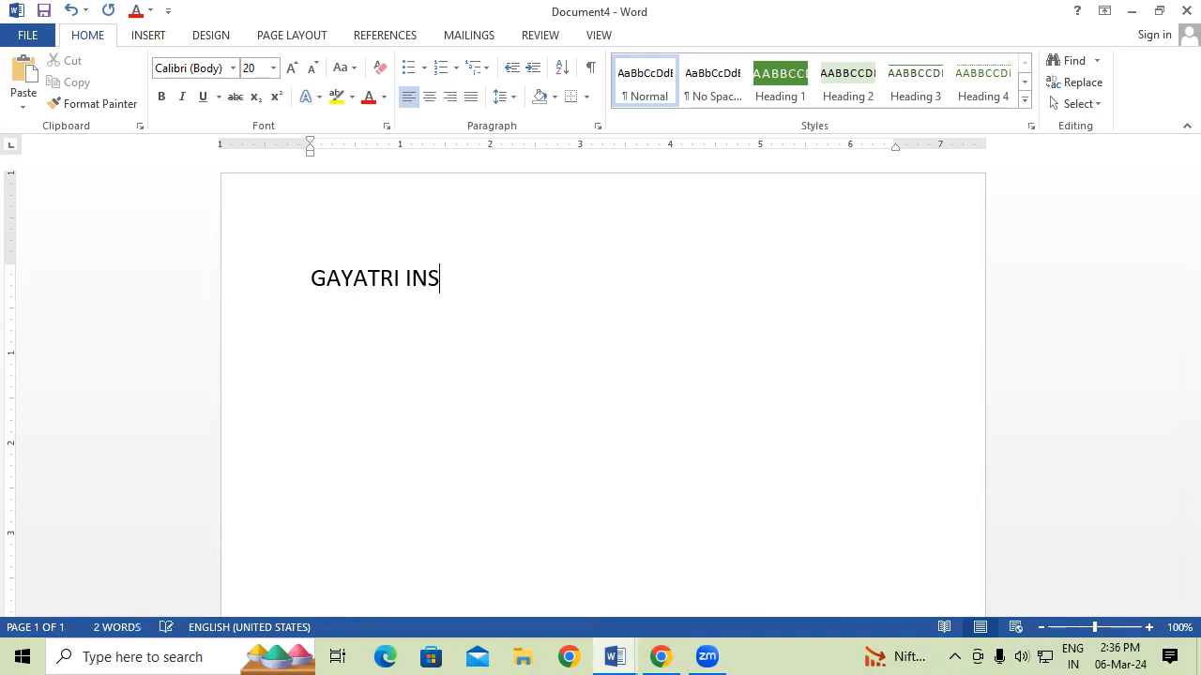
text(TITUTE OF TECH)
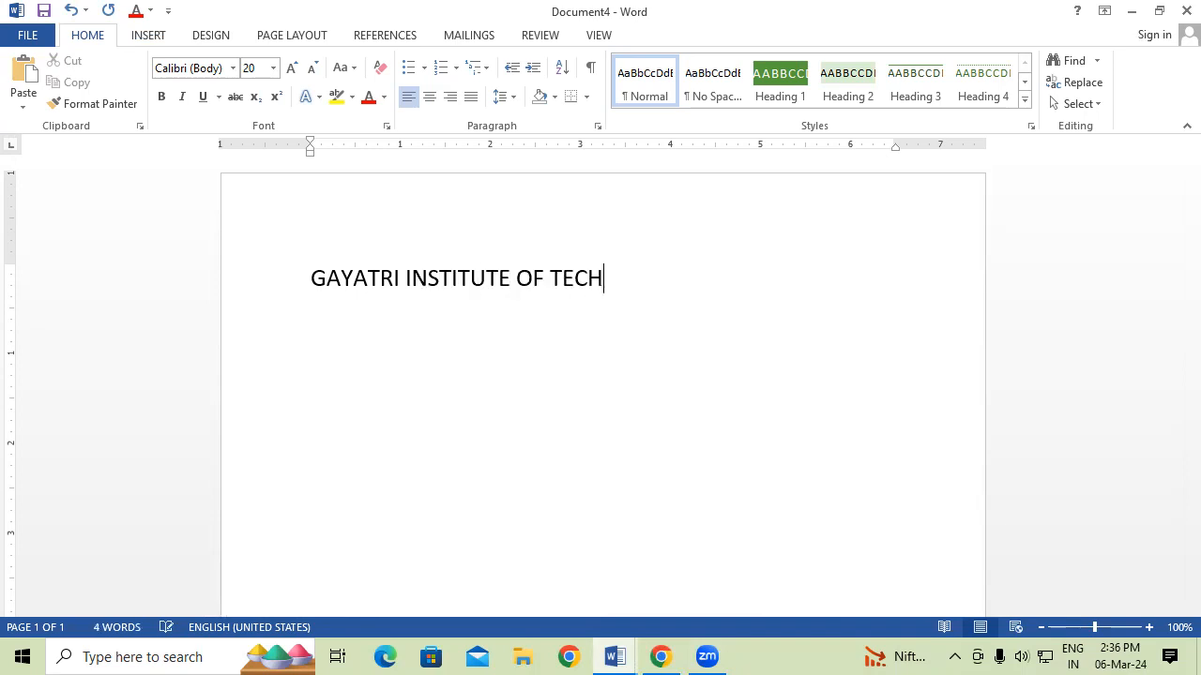
text(NOLOGY)
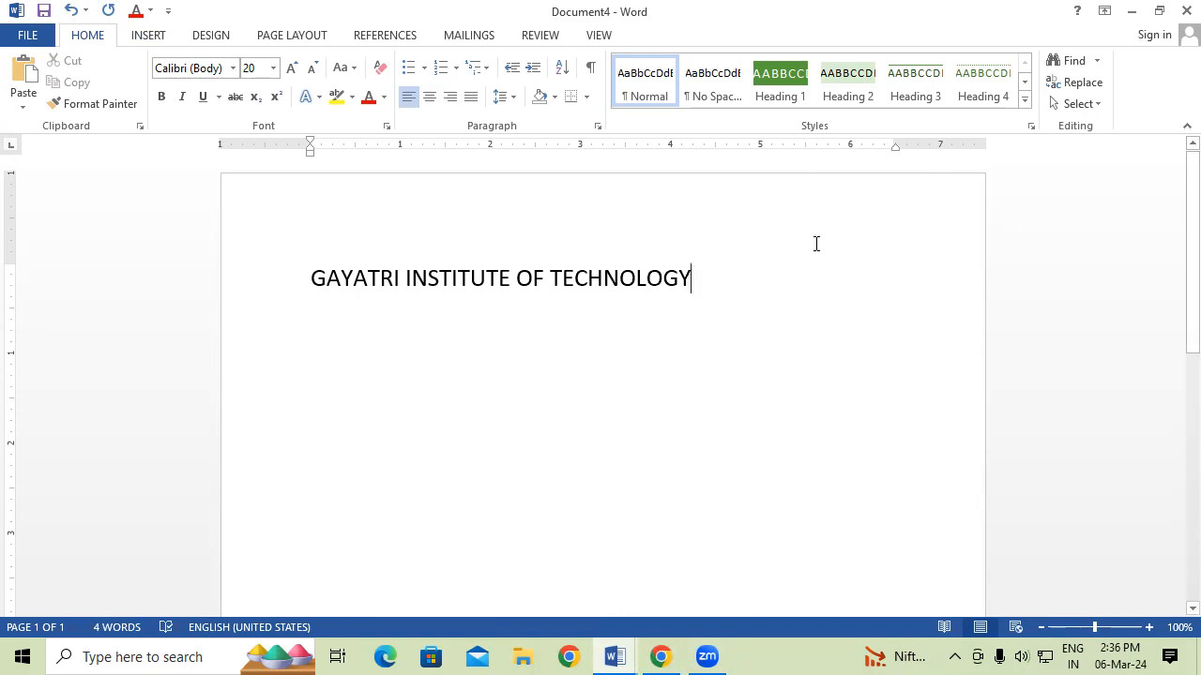
drag(645, 289, 323, 235)
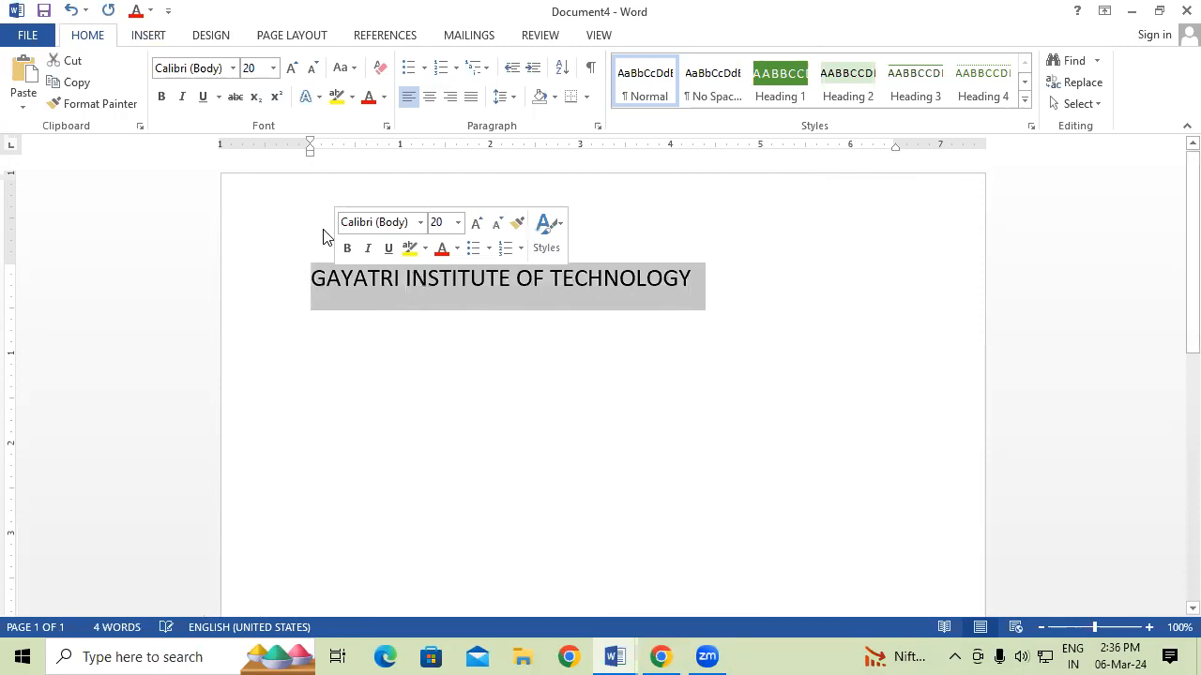
click(160, 96)
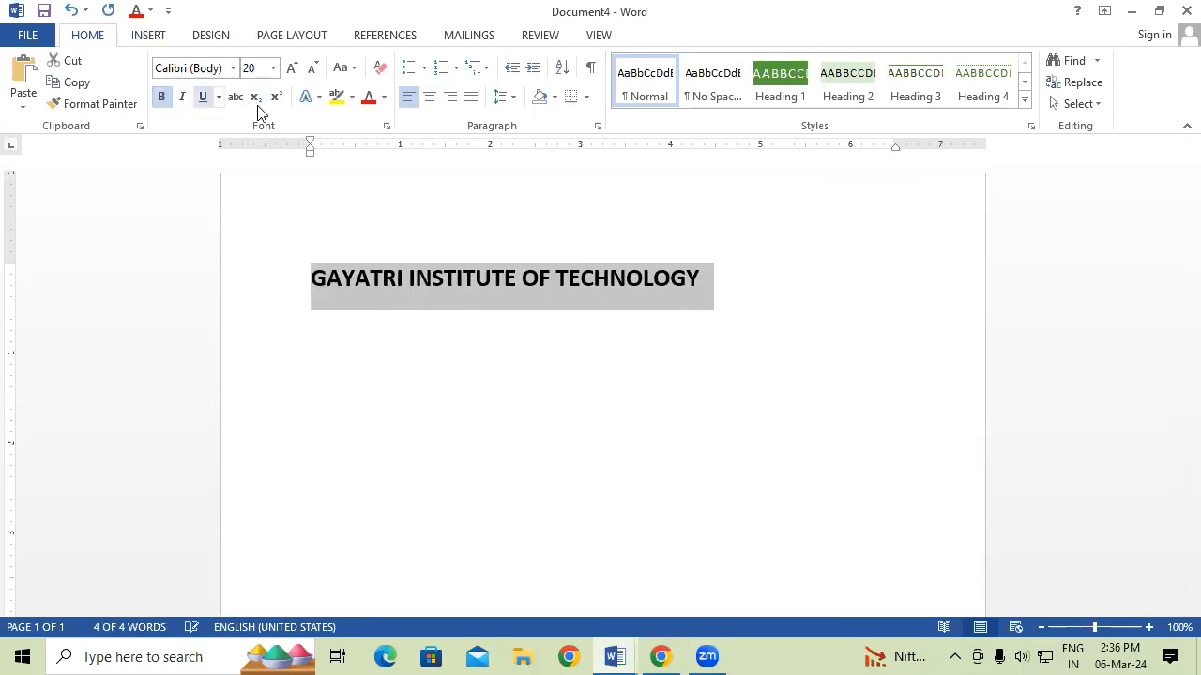
click(369, 98)
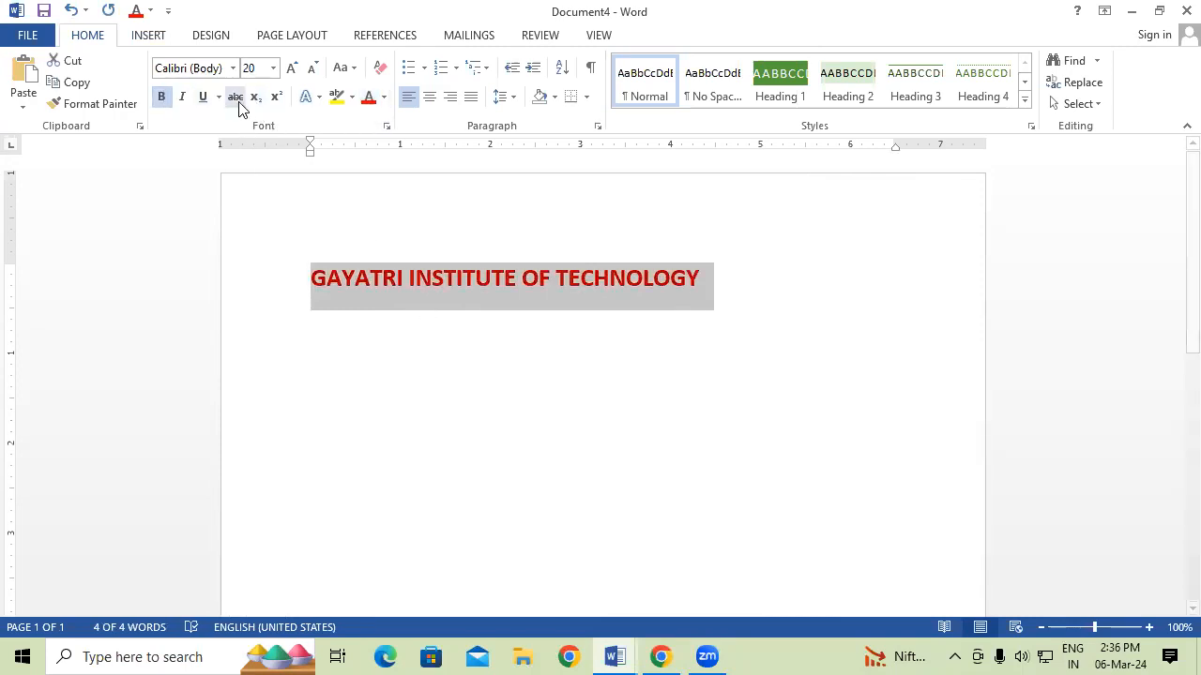
click(203, 98)
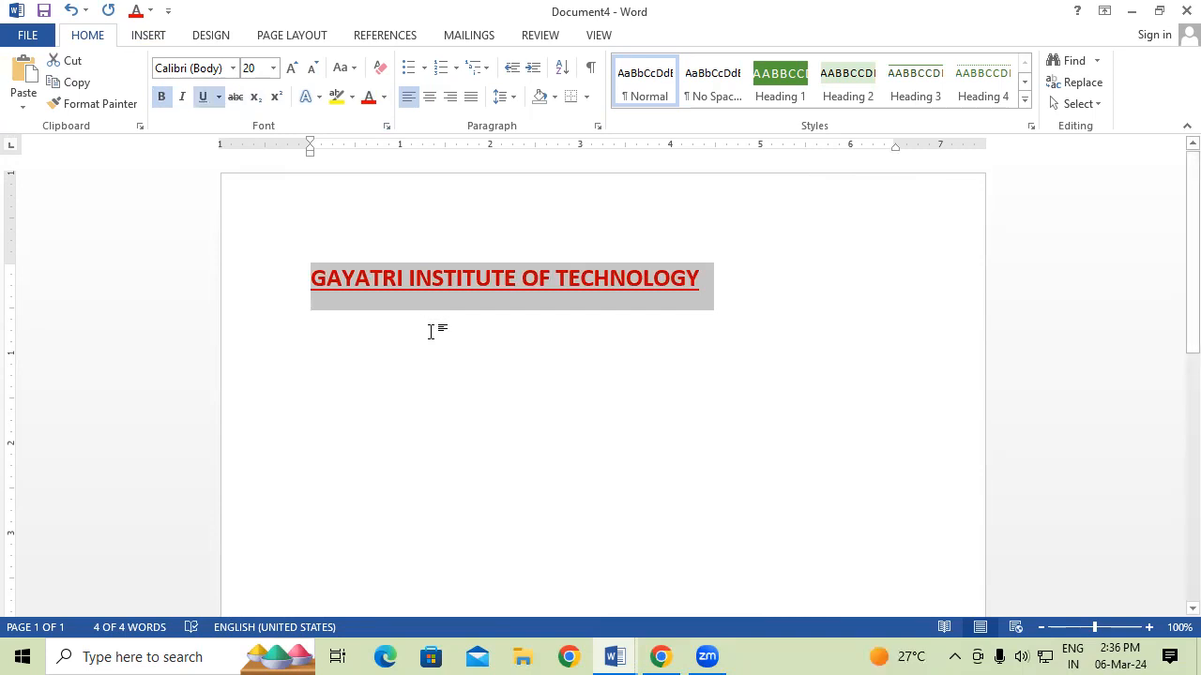
click(146, 35)
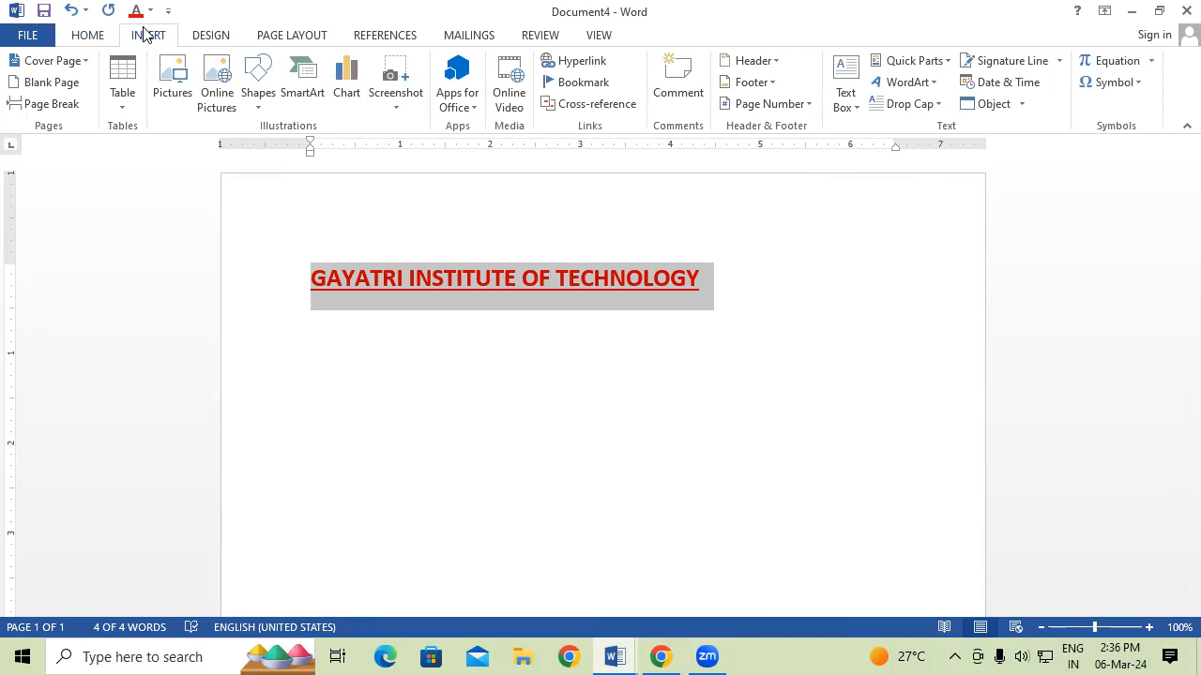
Save the selected heading to the Headers gallery as building block 'GAYATRI INSTITUTE'.
click(753, 60)
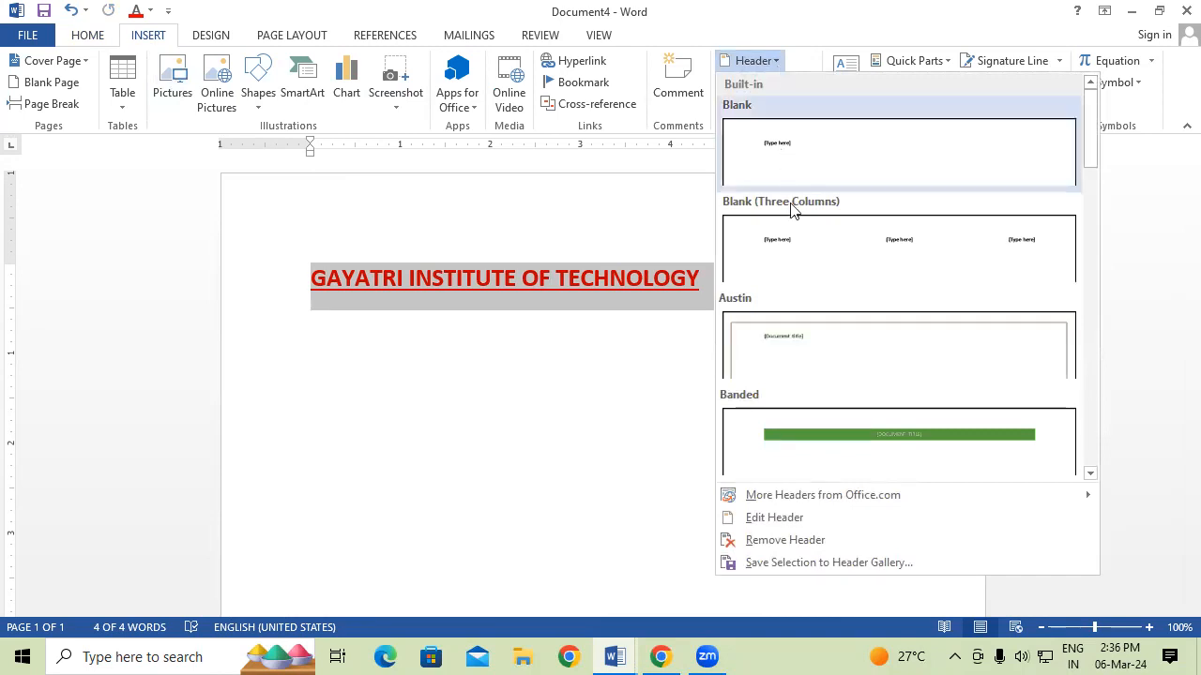
click(841, 561)
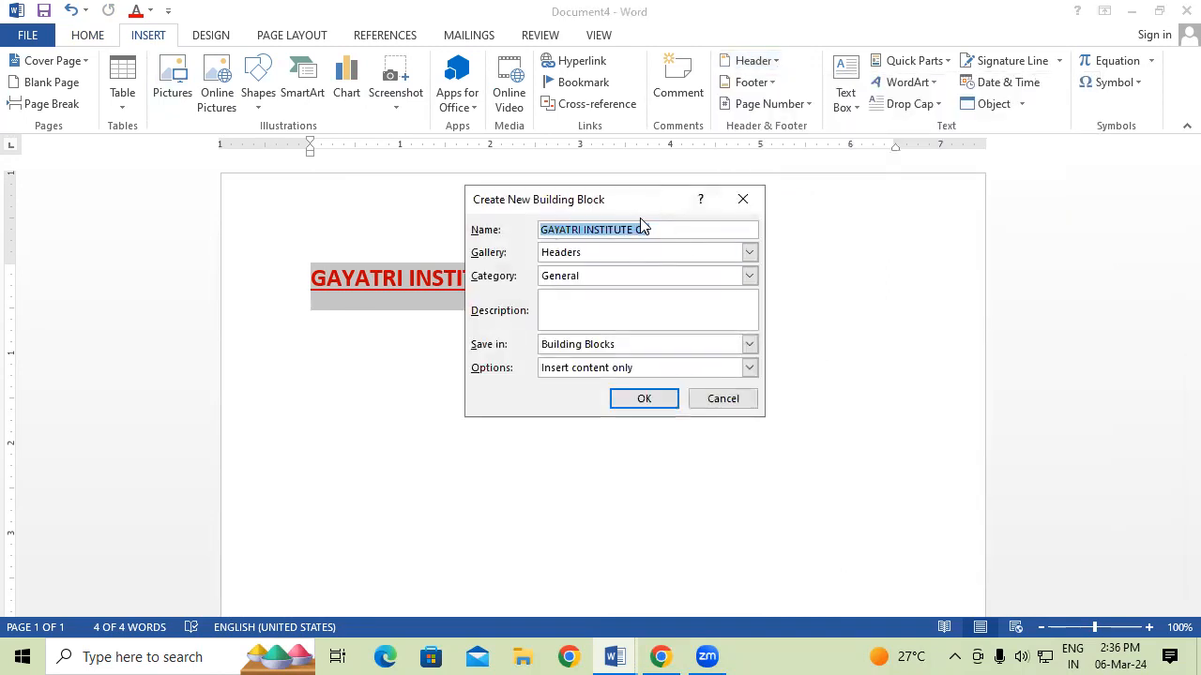
click(681, 229)
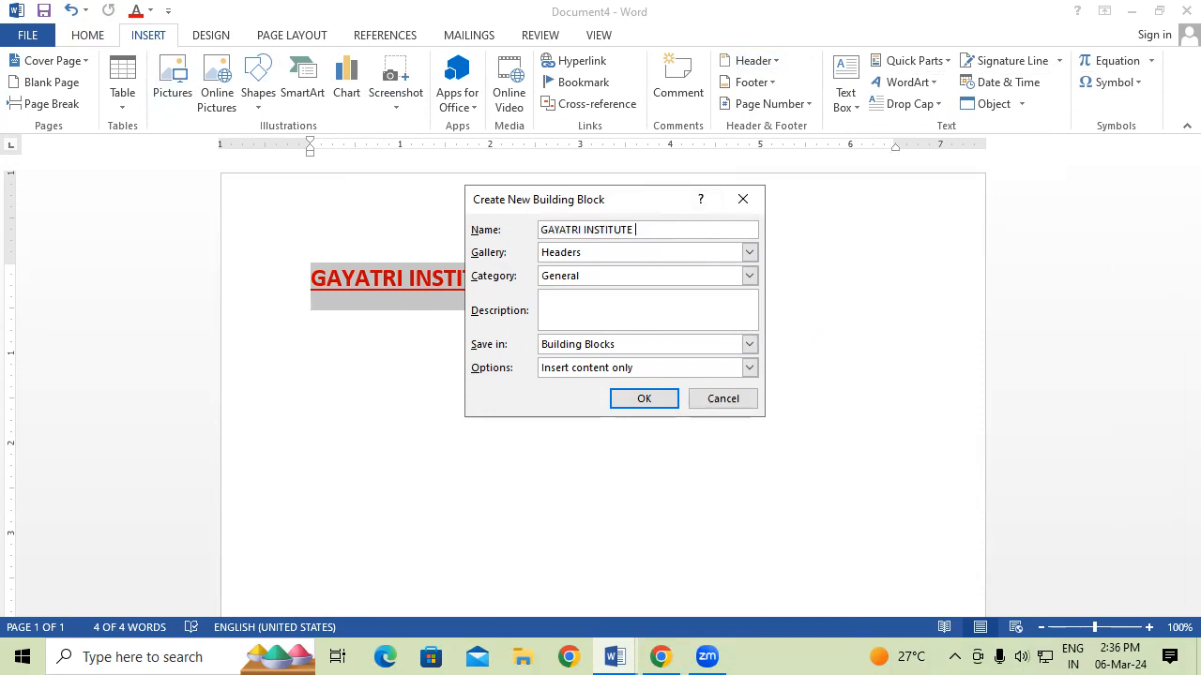
click(657, 403)
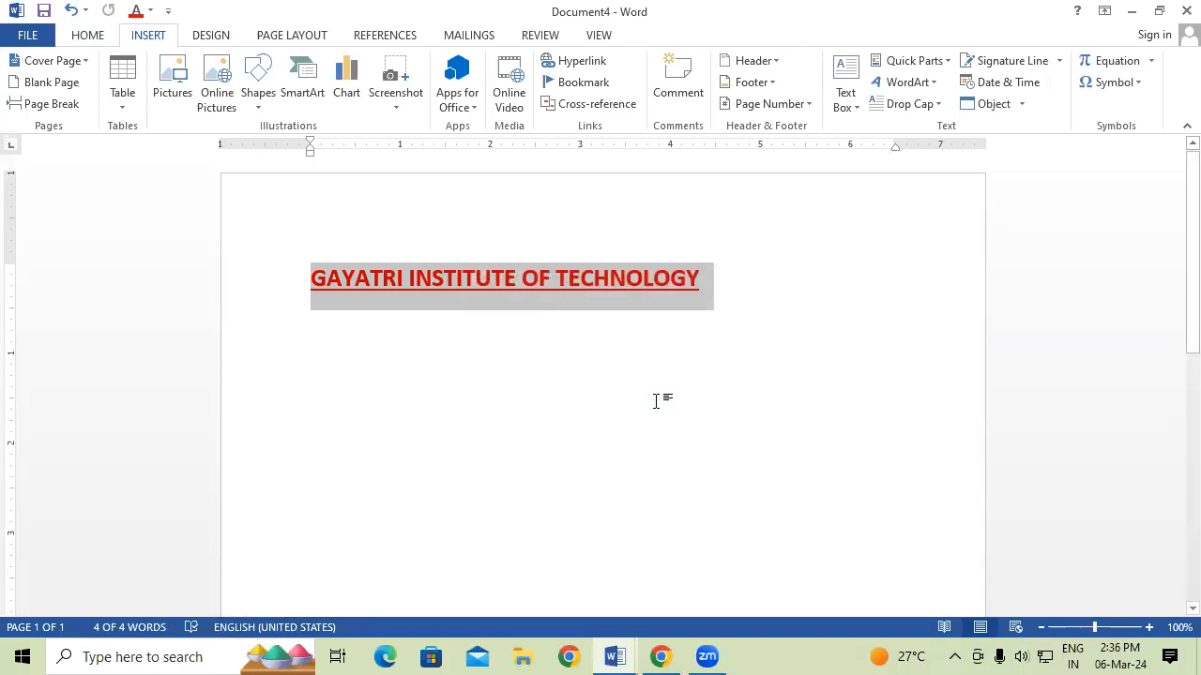
Delete the heading and close Document4 without saving.
key(Delete)
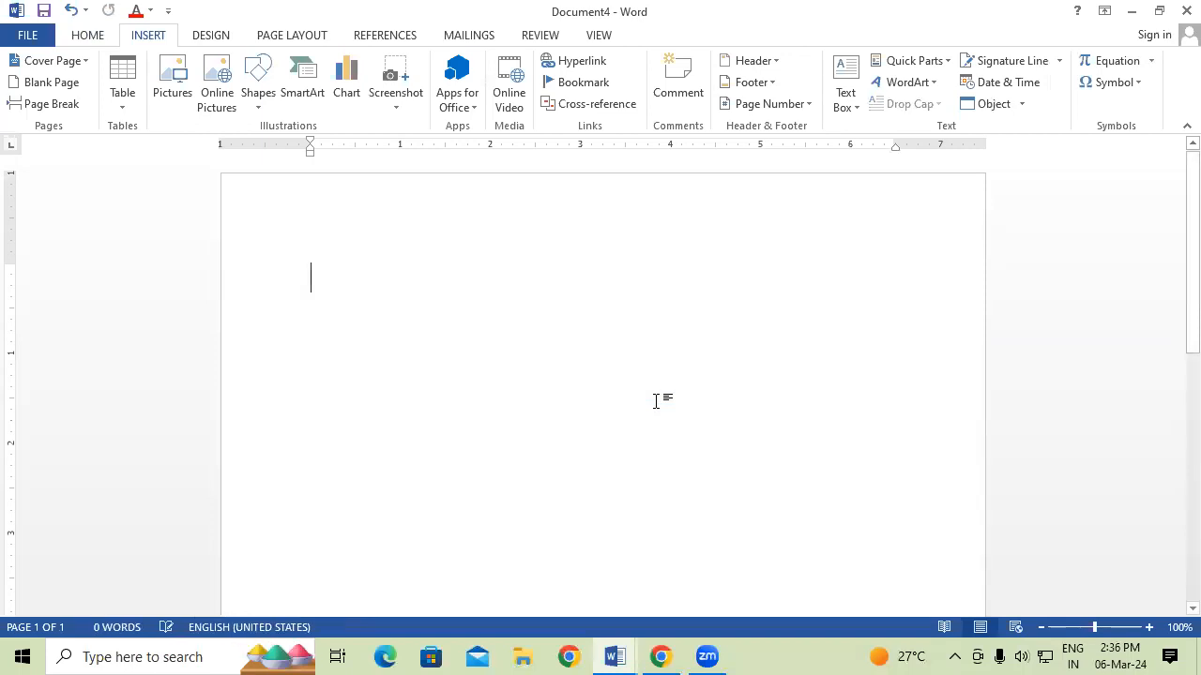
text(g)
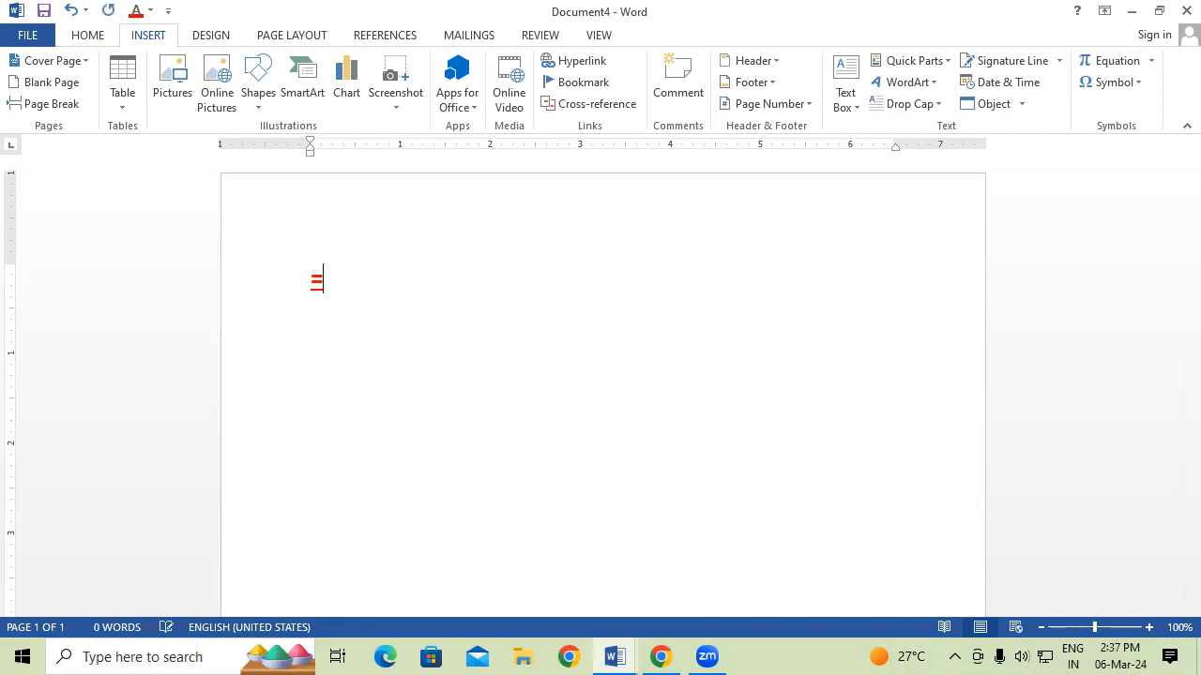
key(BackSpace)
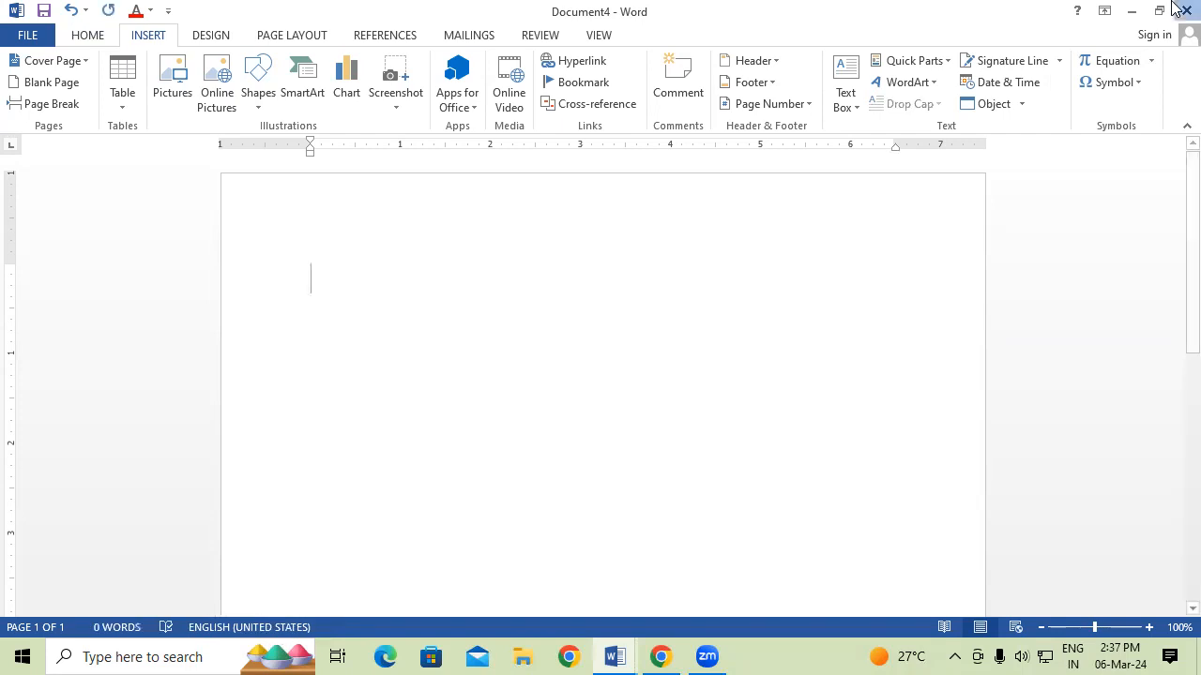
click(1186, 10)
click(616, 367)
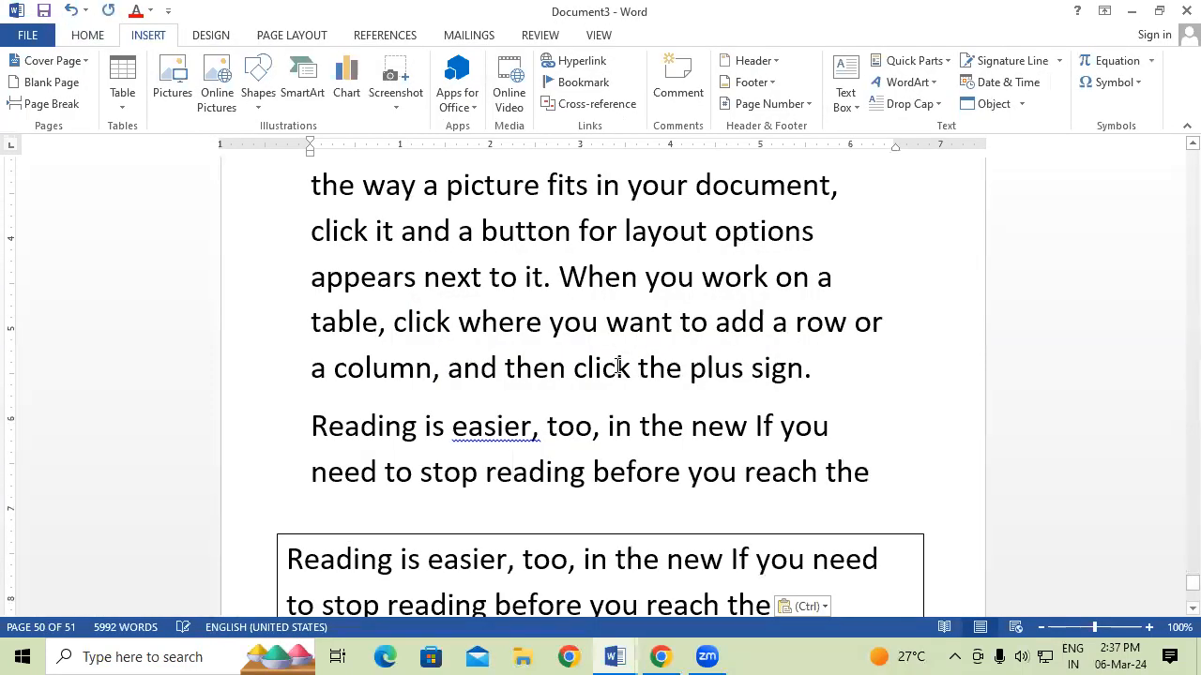
Create a new document and generate sample paragraphs with =RAND().
key(ctrl+n)
text(=RAND()
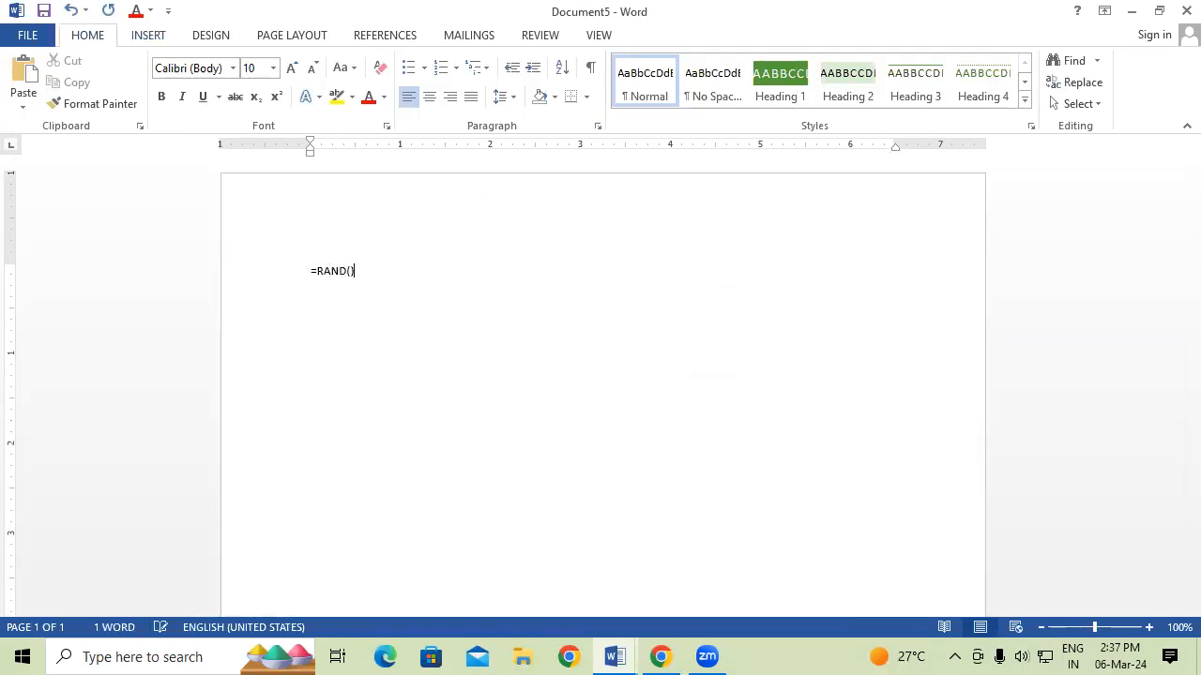
key(Return)
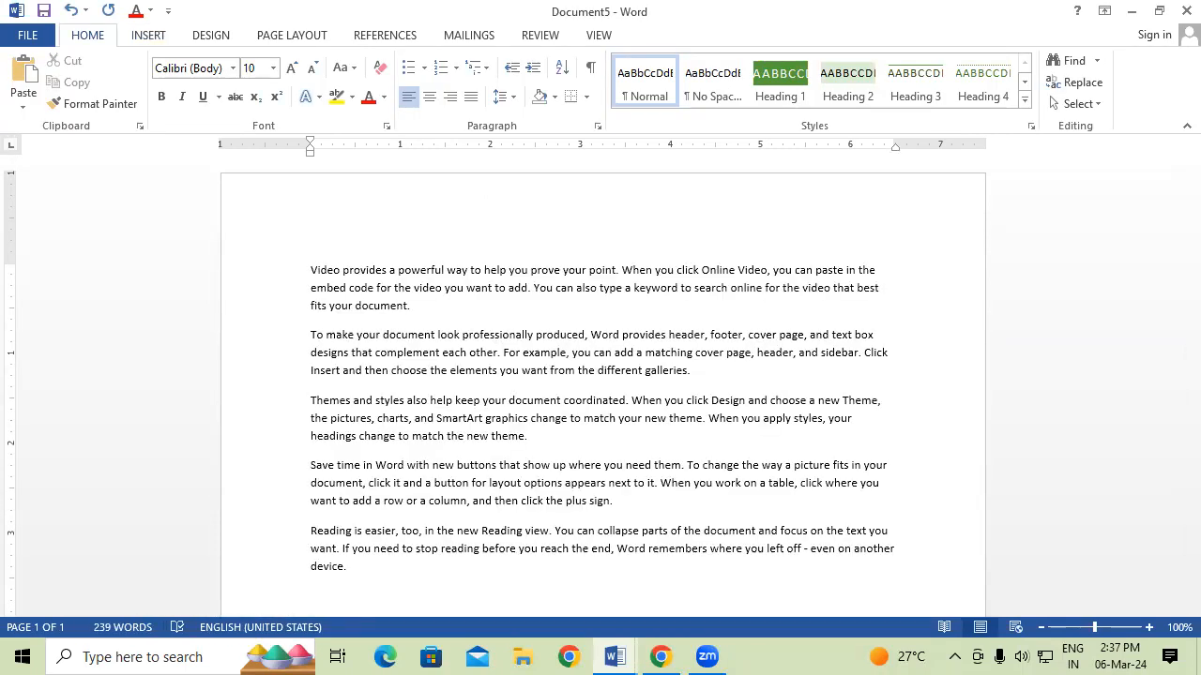
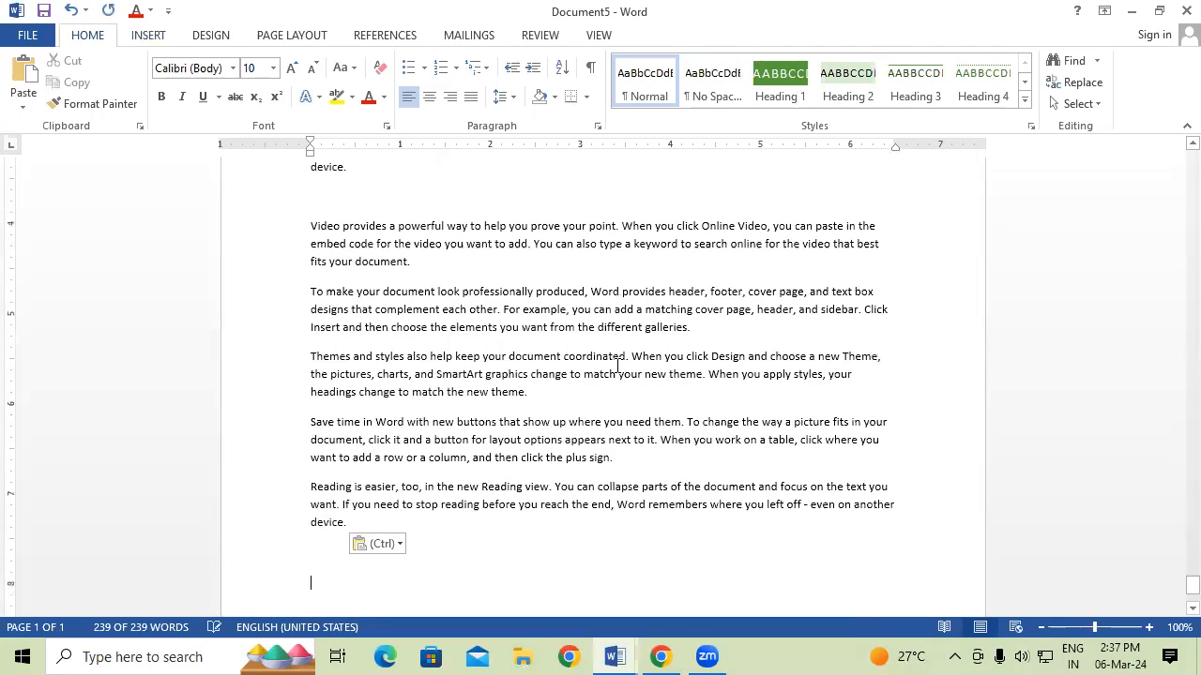
Enlarge all the repeated sample paragraphs to 20-point text, then reselect the whole document.
key(ctrl+a)
key(ctrl+shift+period)
key(ctrl+shift+period)
key(ctrl+shift+period)
key(ctrl+shift+period)
key(ctrl+shift+period)
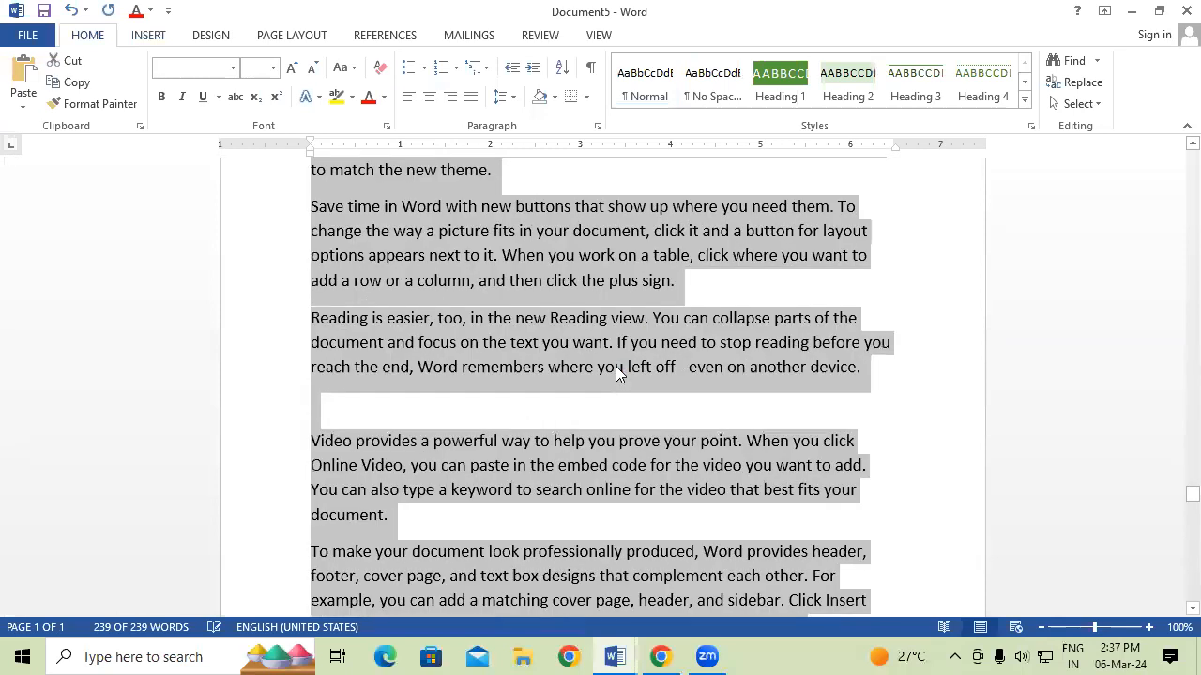
click(720, 381)
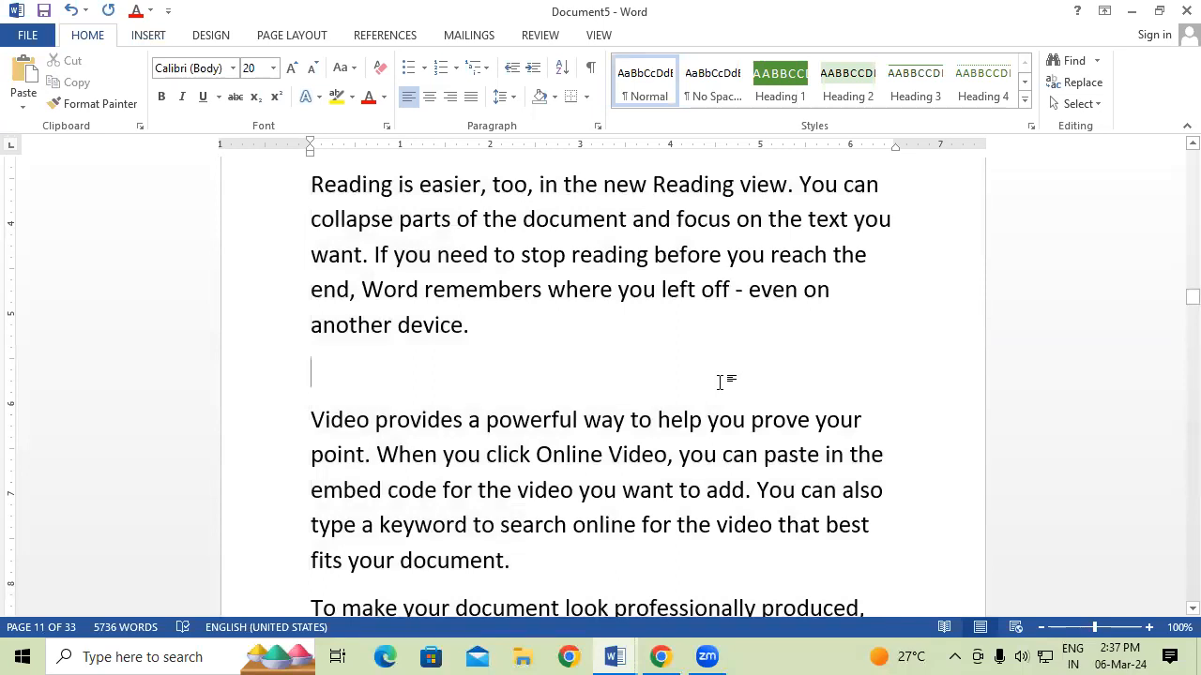
key(ctrl+a)
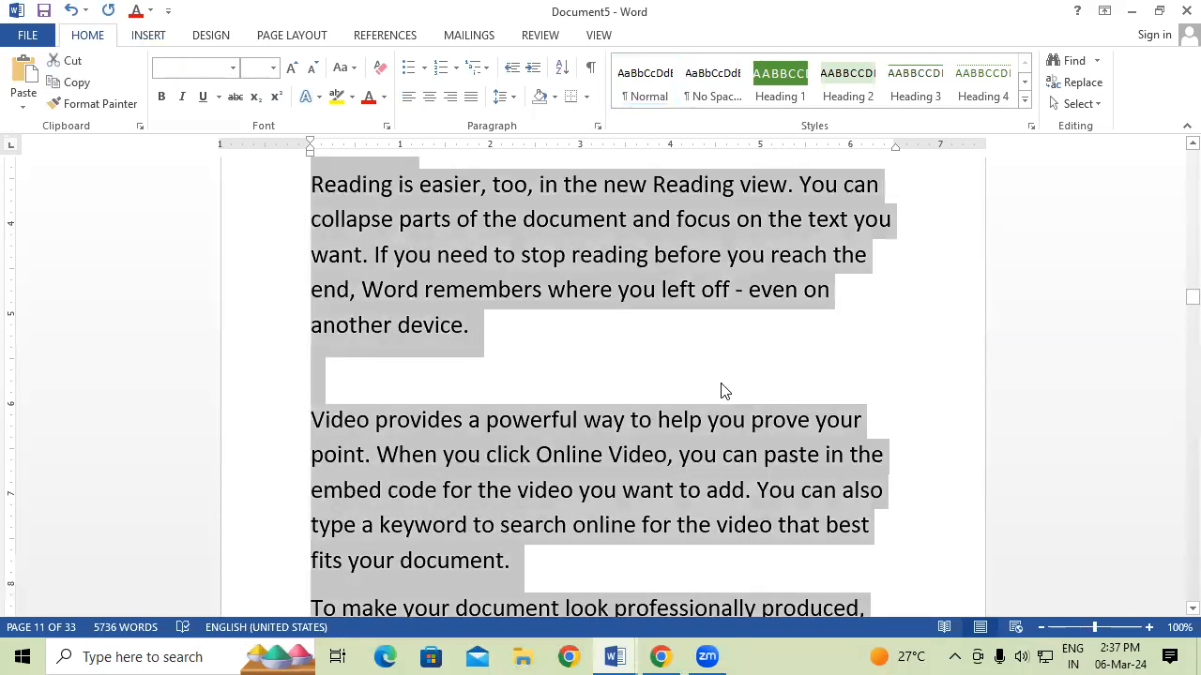
Put the saved GAYATRI INSTITUTE header from the Headers gallery on all pages, then scroll through them.
click(151, 35)
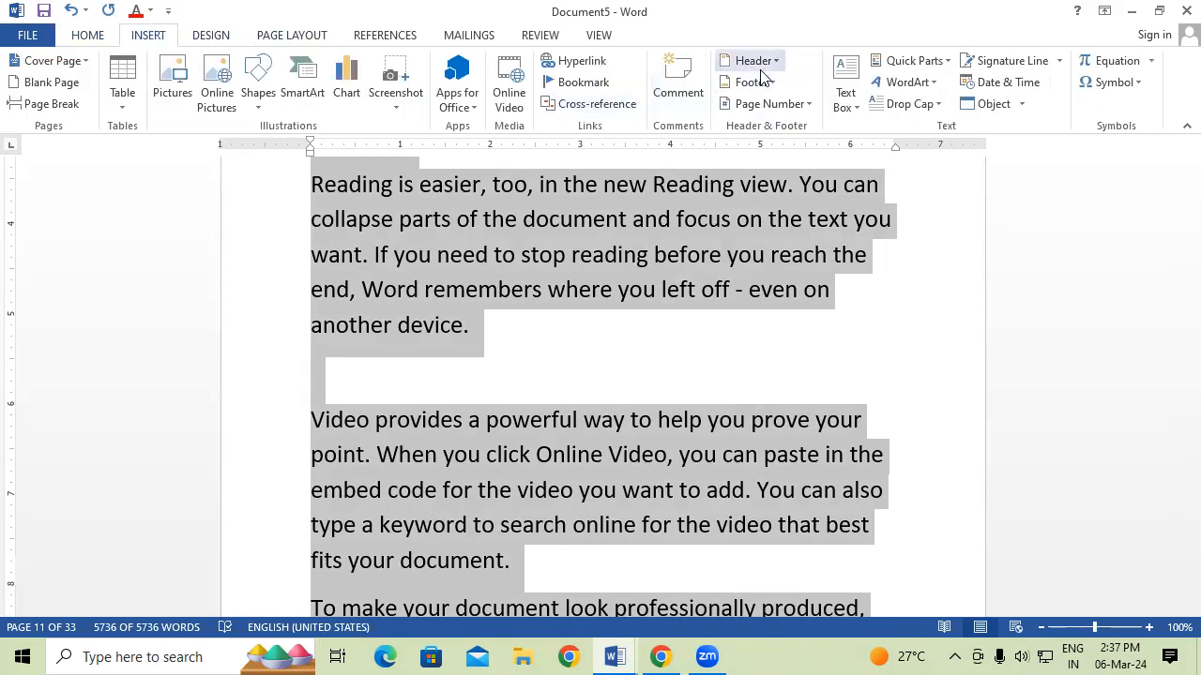
click(760, 68)
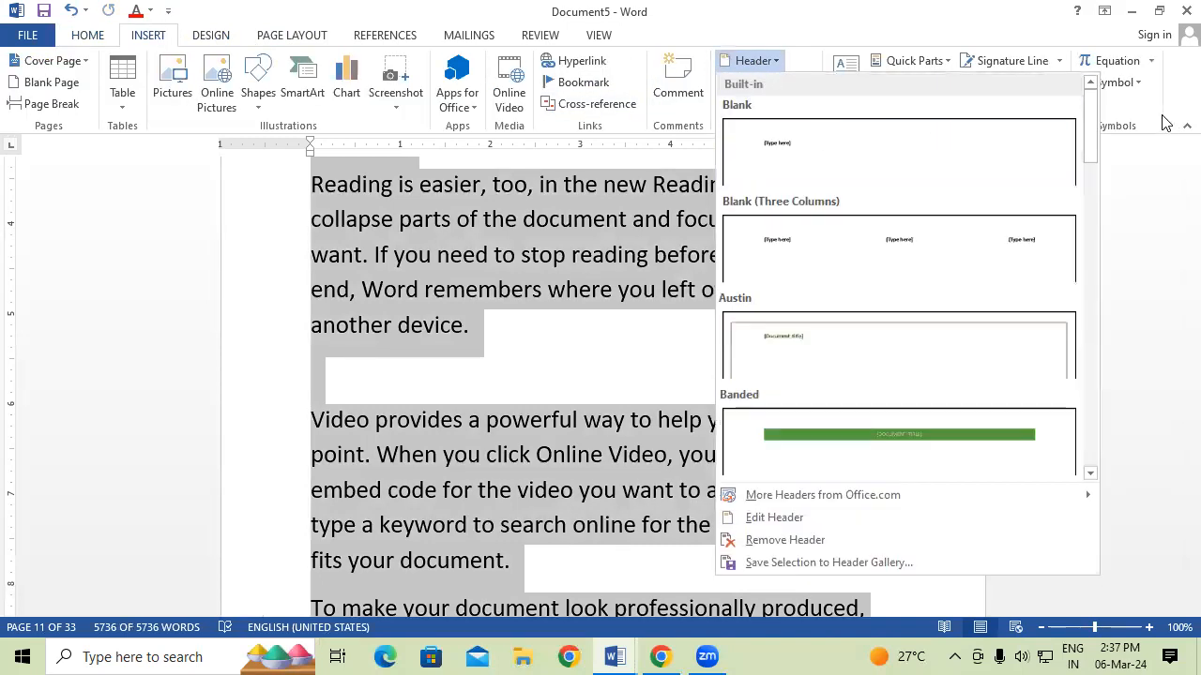
drag(1093, 134, 1066, 462)
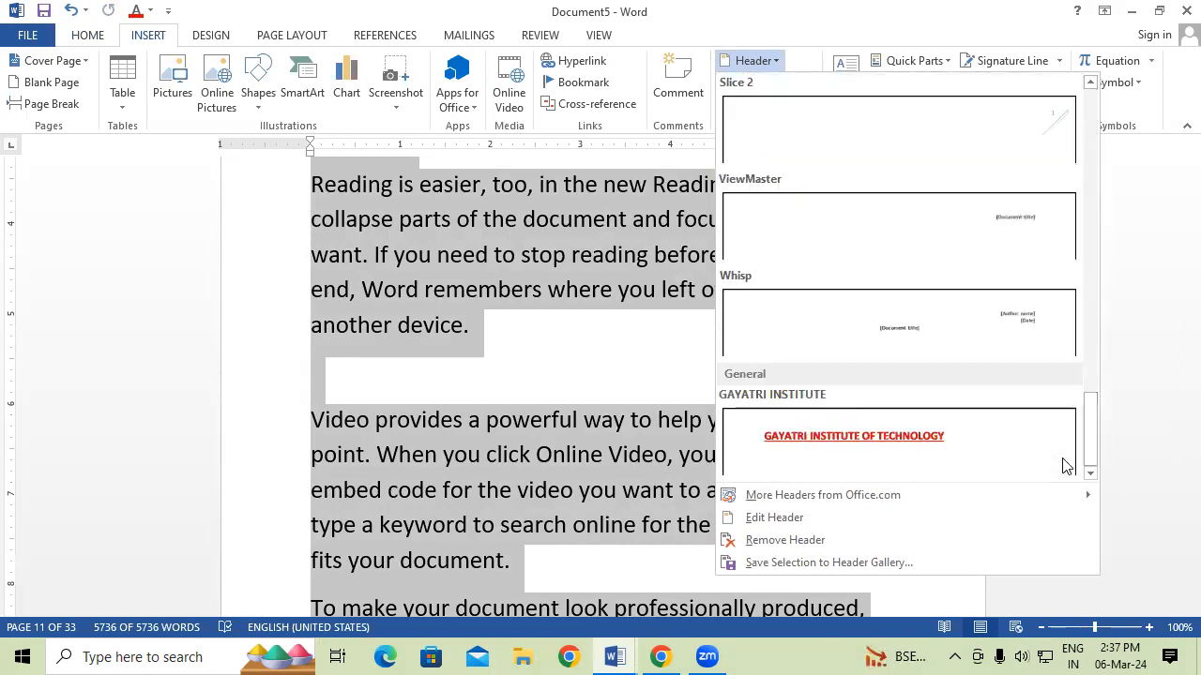
click(871, 462)
double_click(739, 437)
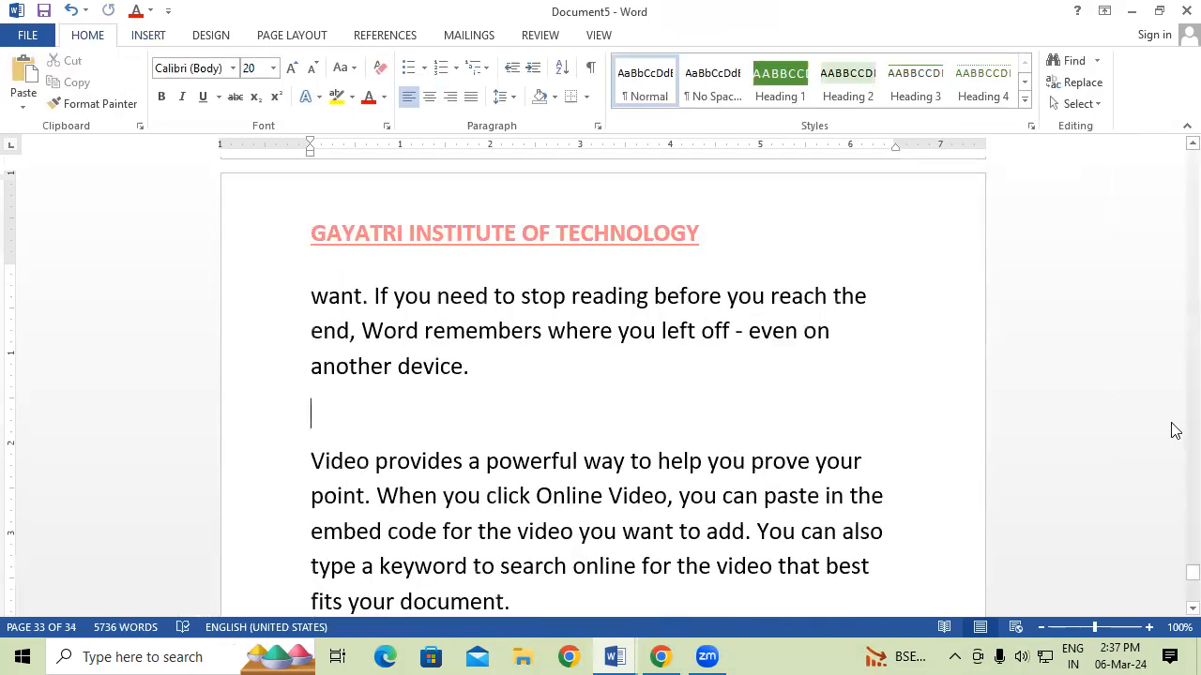
drag(1192, 573, 1173, 141)
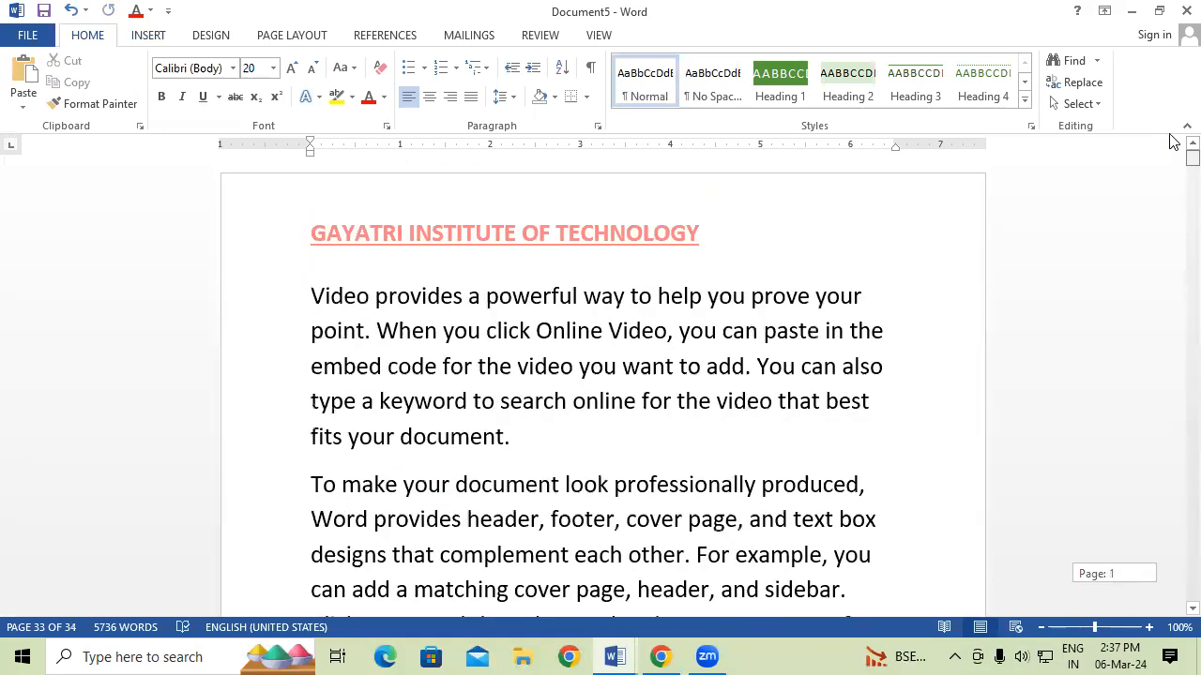
scroll(672, 460, down, 4)
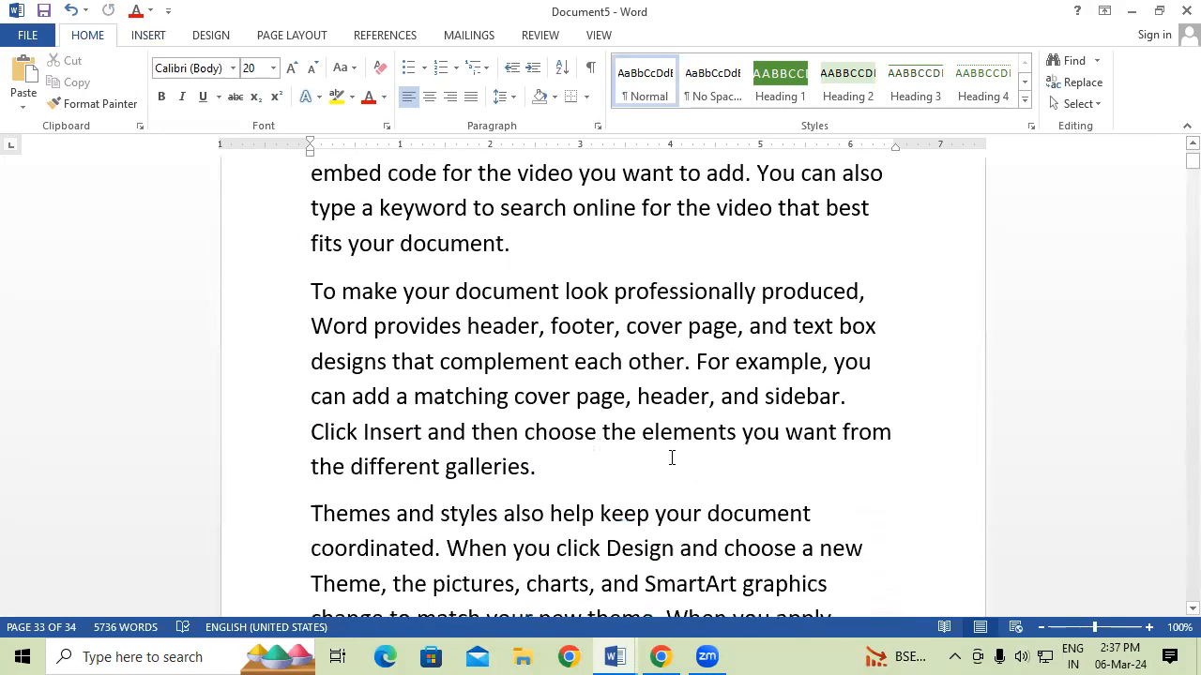
scroll(671, 460, down, 6)
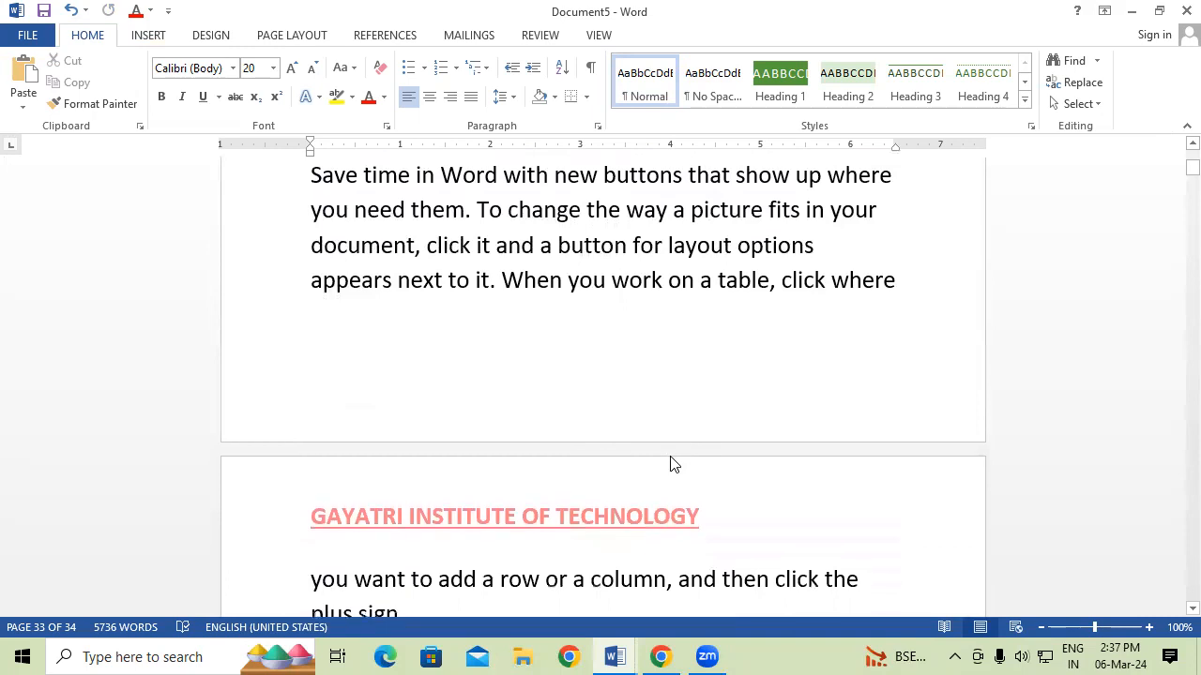
scroll(672, 460, down, 2)
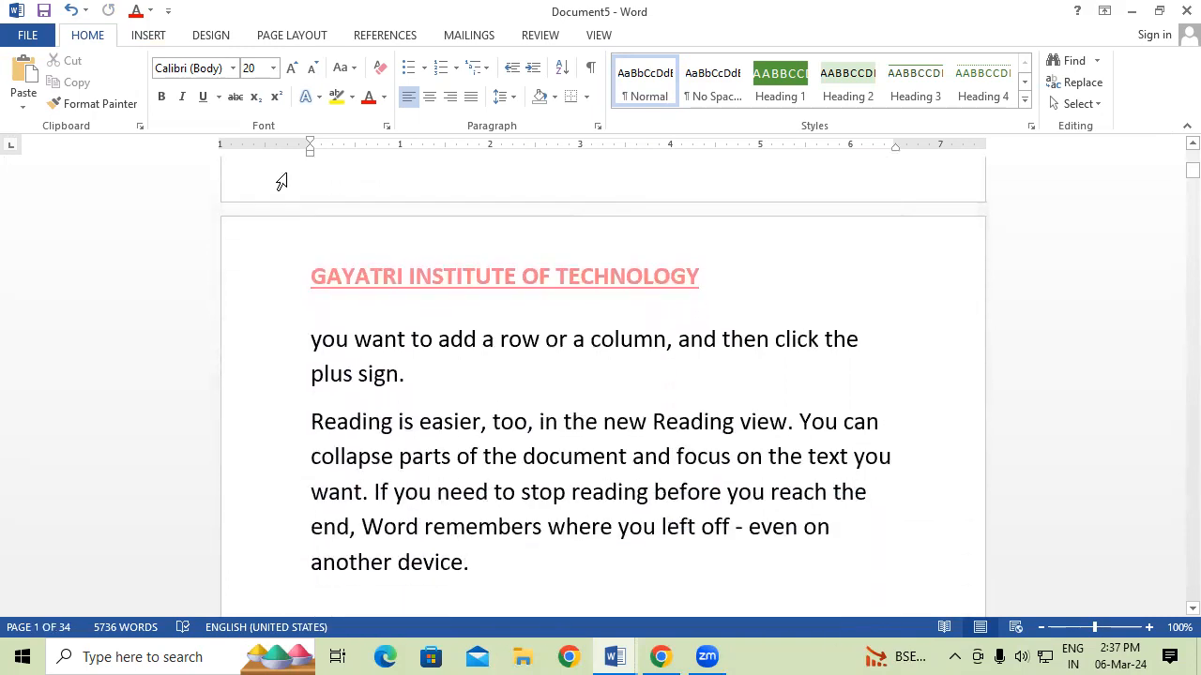
click(161, 43)
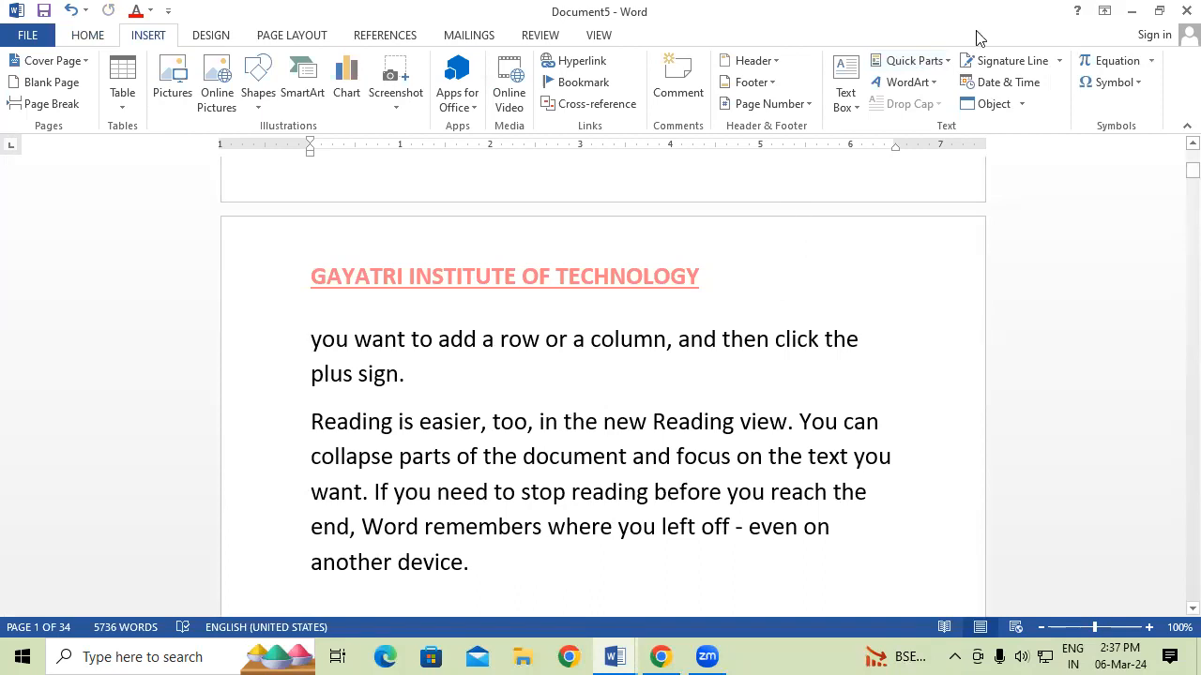
Review the entries in the Quick Parts AutoText list, then close Document5.
click(949, 62)
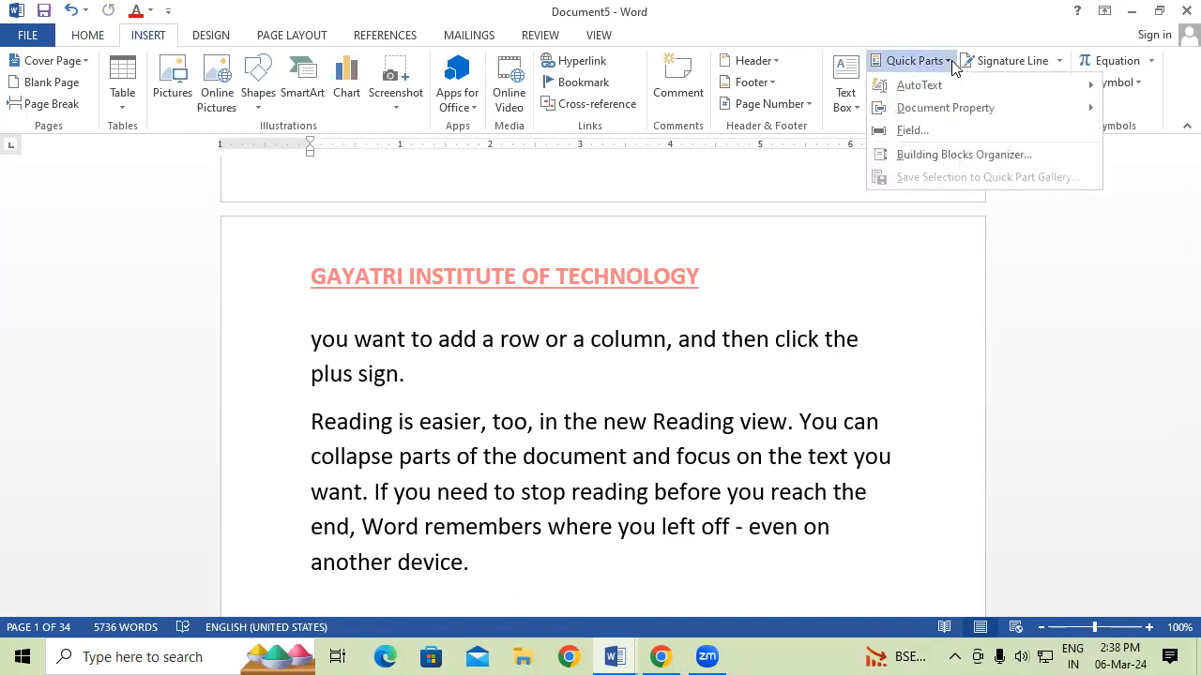
mouse_move(959, 92)
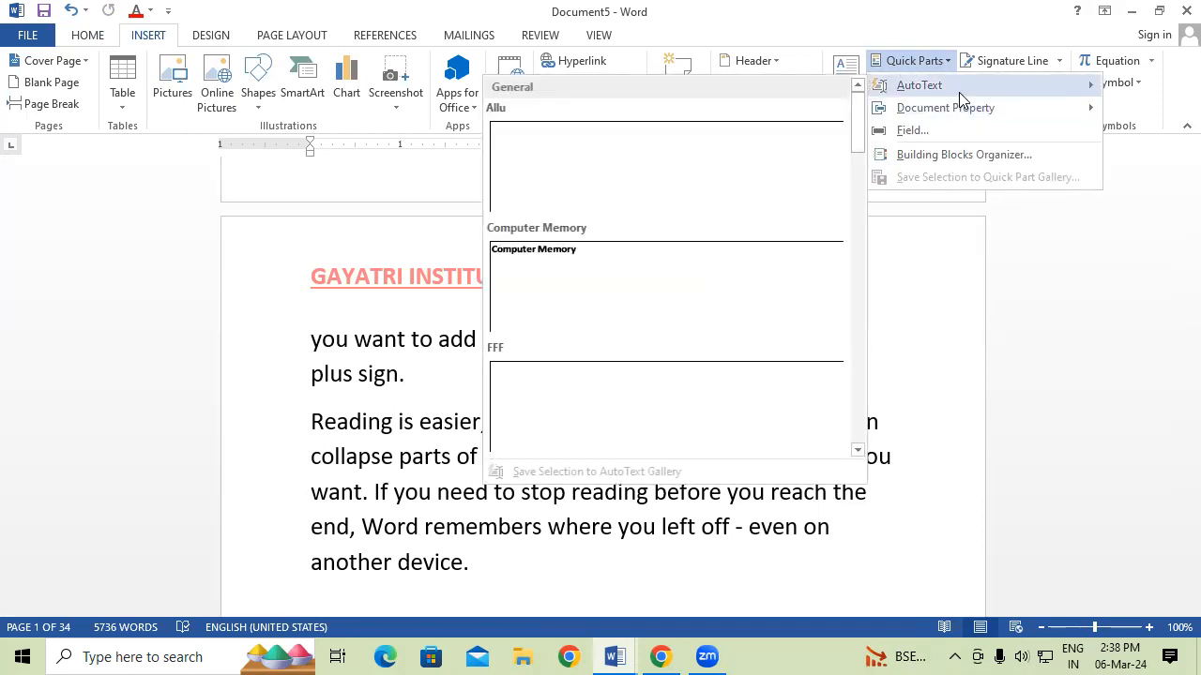
click(362, 387)
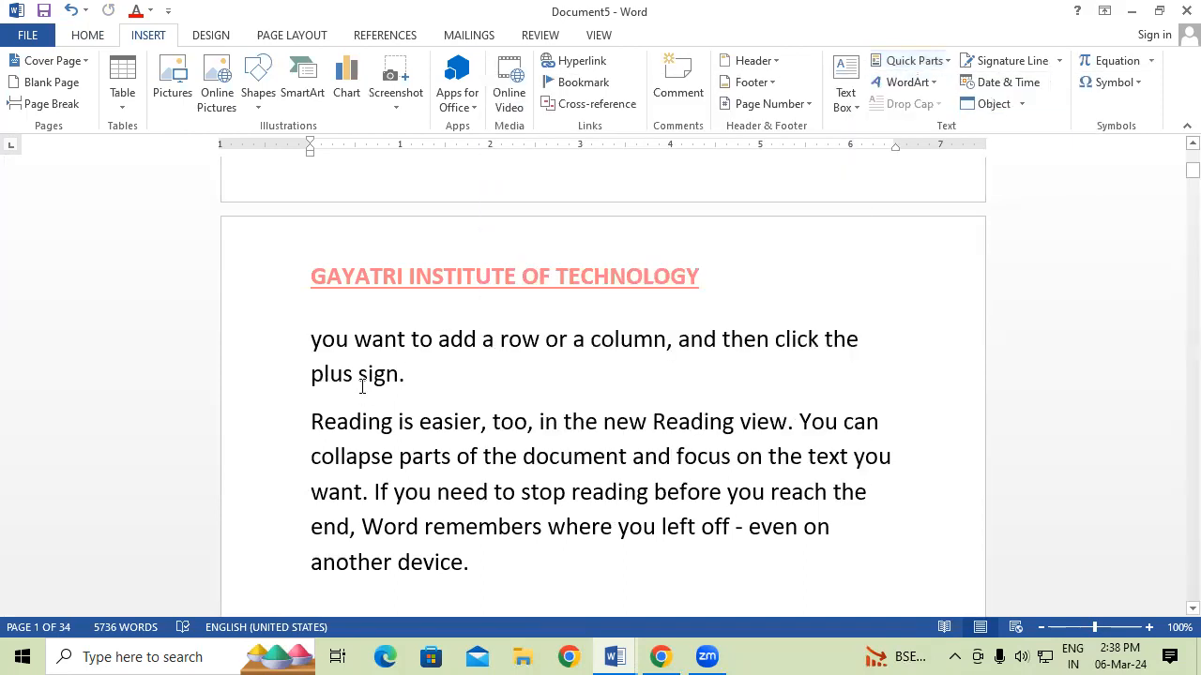
click(1184, 10)
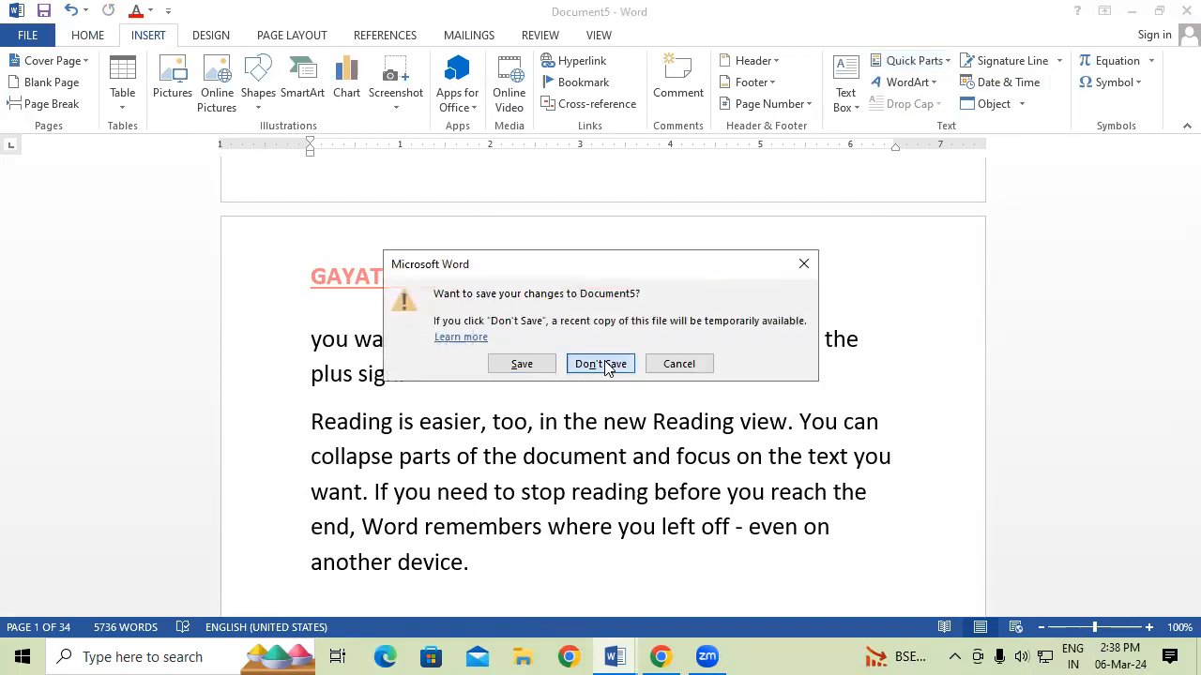
Close Document5, Document3, Document2 and Document1 without saving, and decline saving Building Blocks changes.
click(608, 368)
click(1184, 10)
click(619, 363)
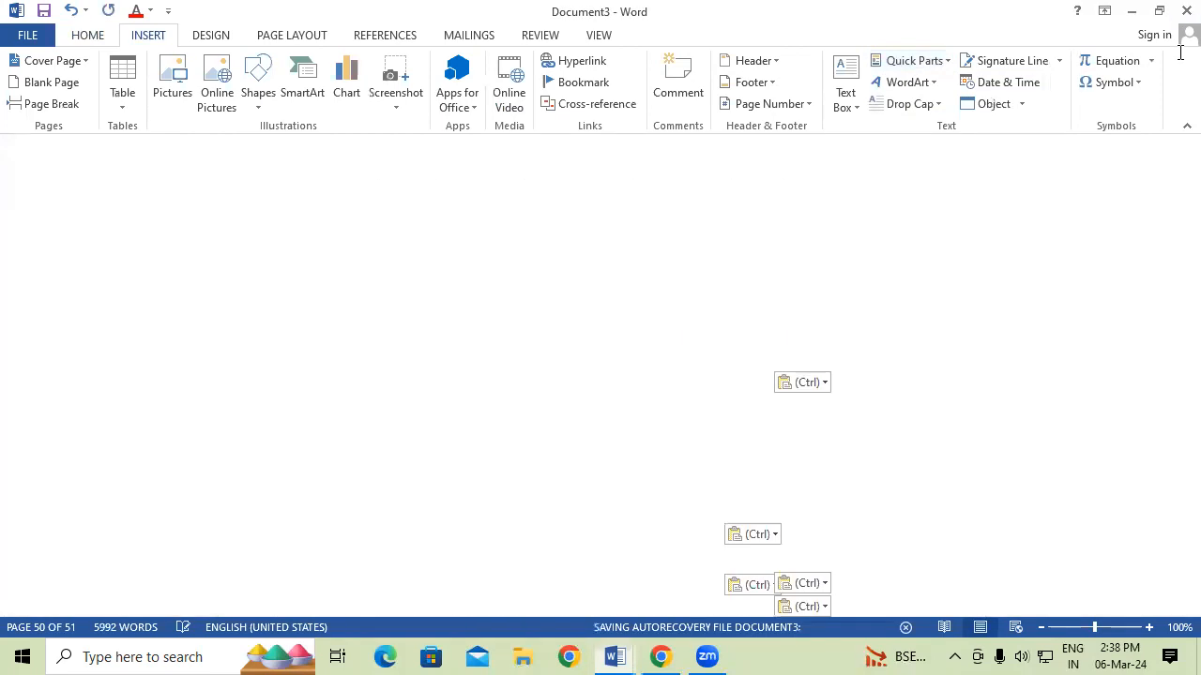
click(1186, 10)
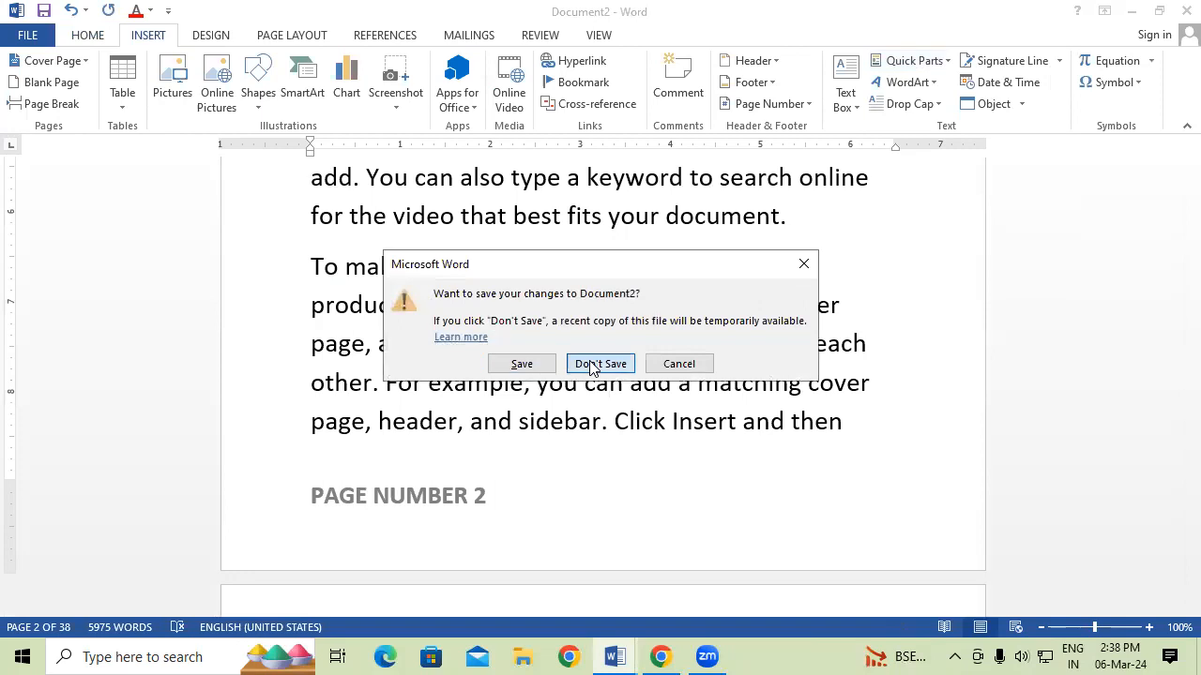
click(591, 366)
click(1186, 11)
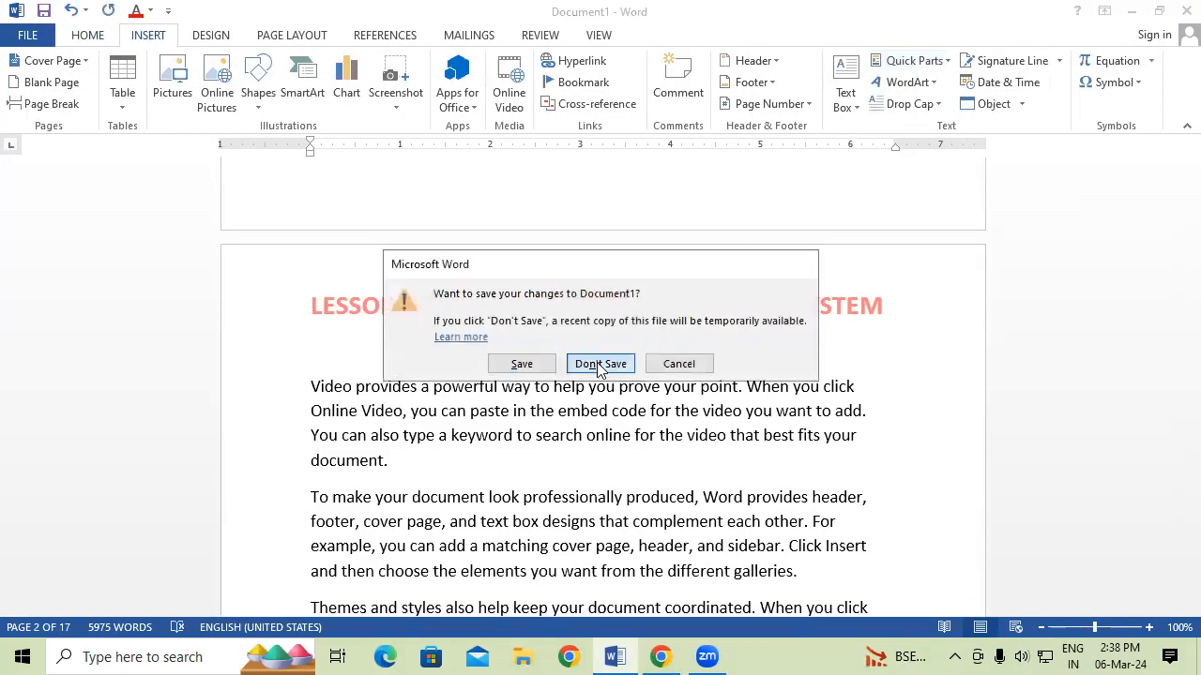
click(600, 365)
click(598, 365)
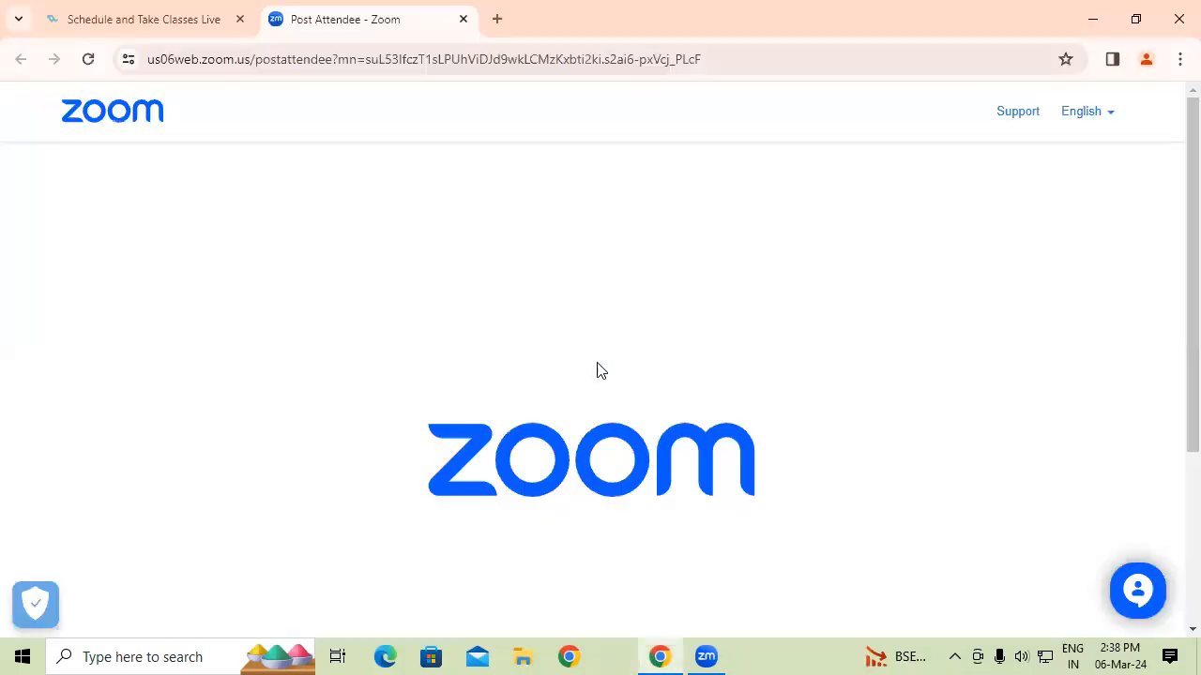
Relaunch Word with winword from the Run dialog and start a blank document.
key(super+r)
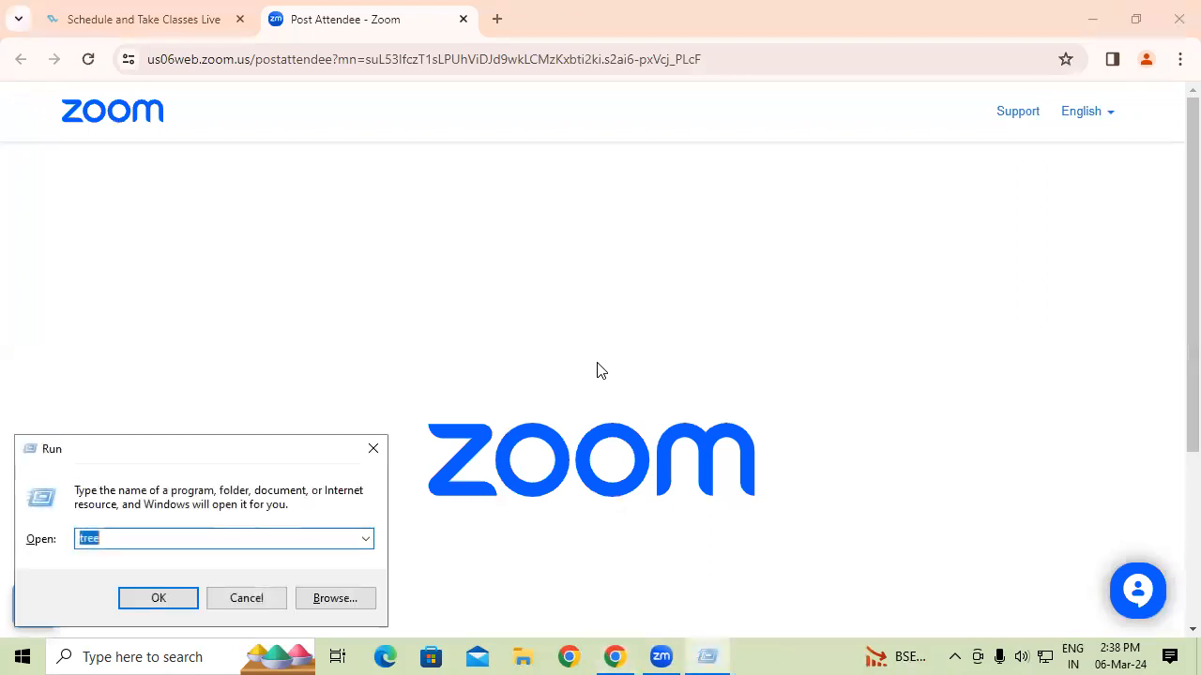
text(w)
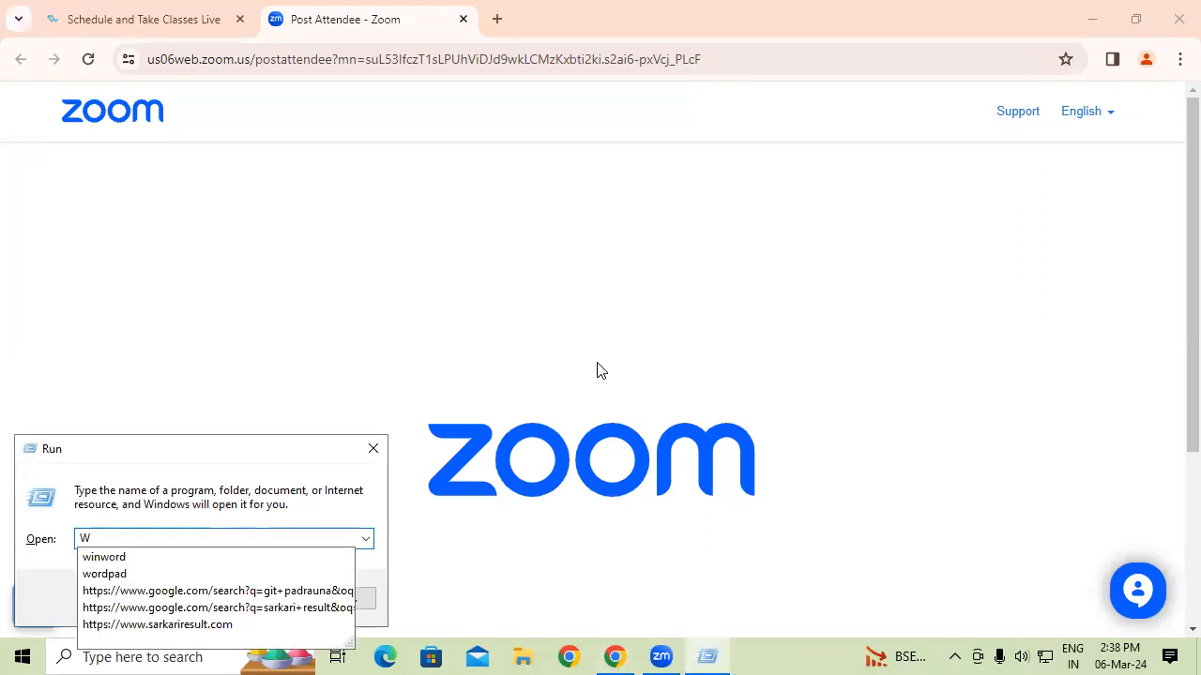
key(Down)
key(Return)
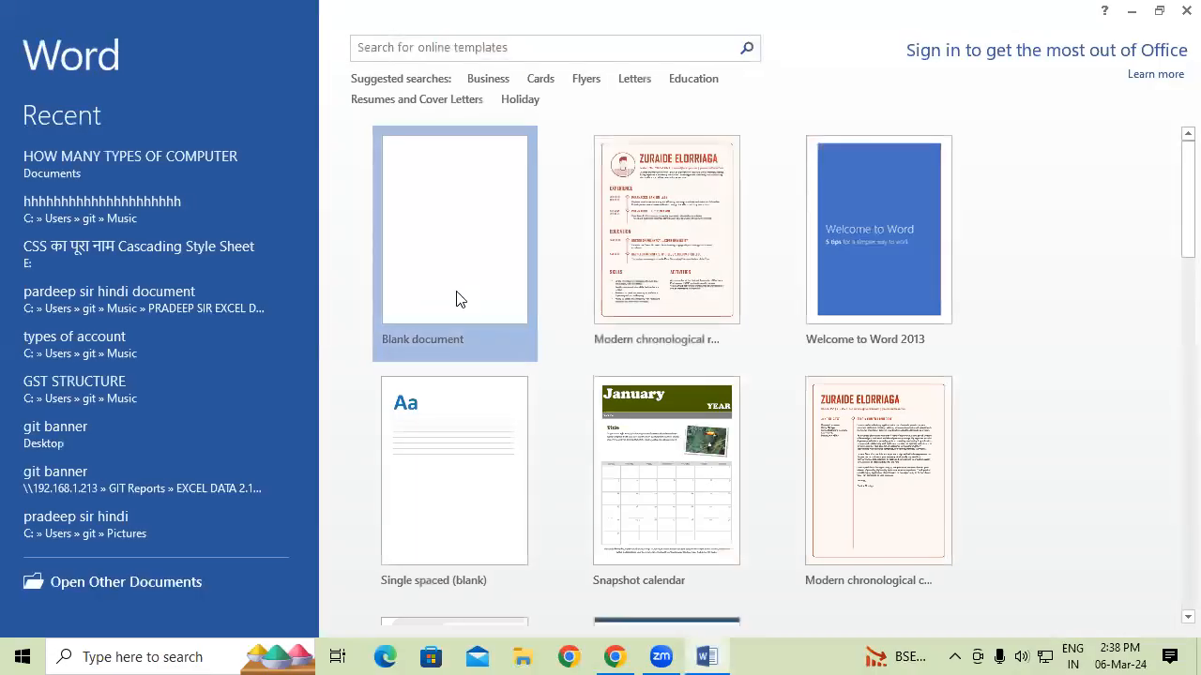
click(460, 299)
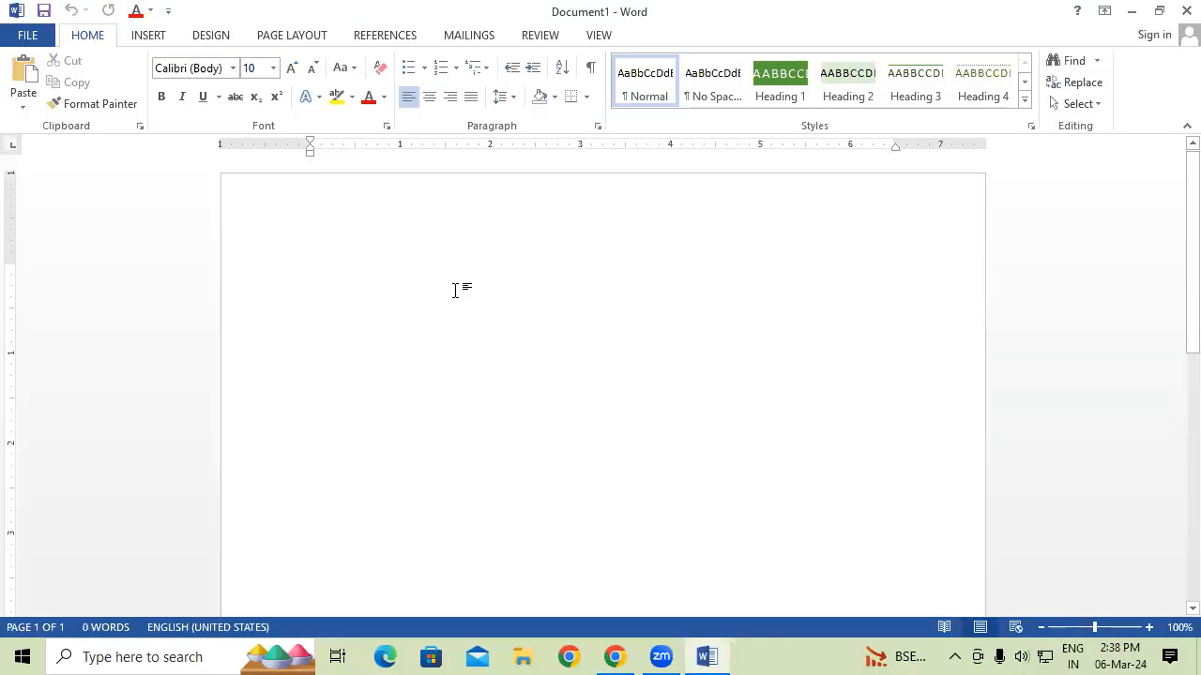
Generate =RAND() sample paragraphs in 14-point text with an empty line above them.
text(=RA)
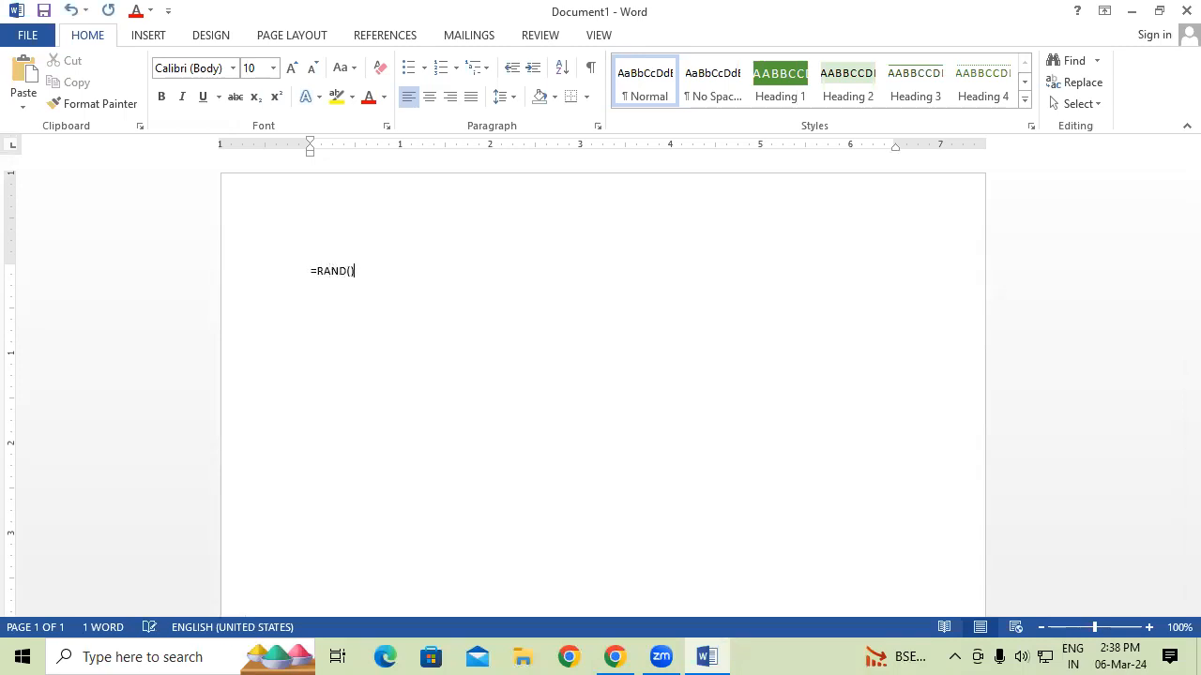
text(ND())
key(Return)
key(ctrl+a)
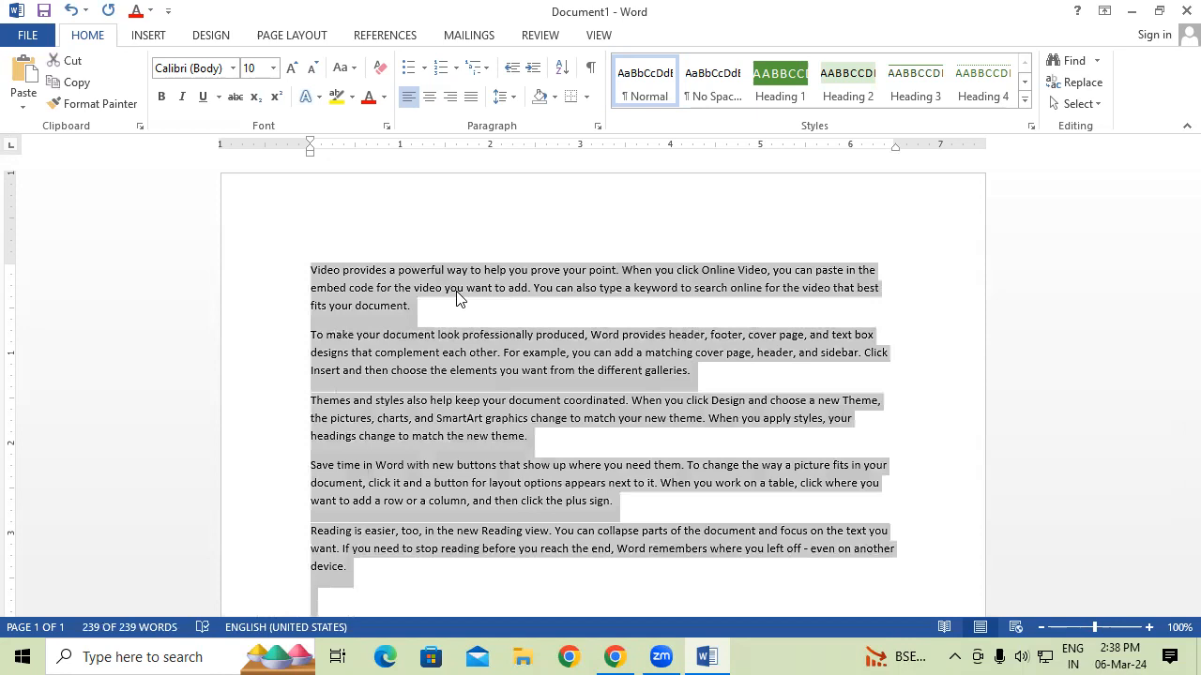
key(ctrl+shift+period)
key(ctrl+shift+period)
key(ctrl+shift+period)
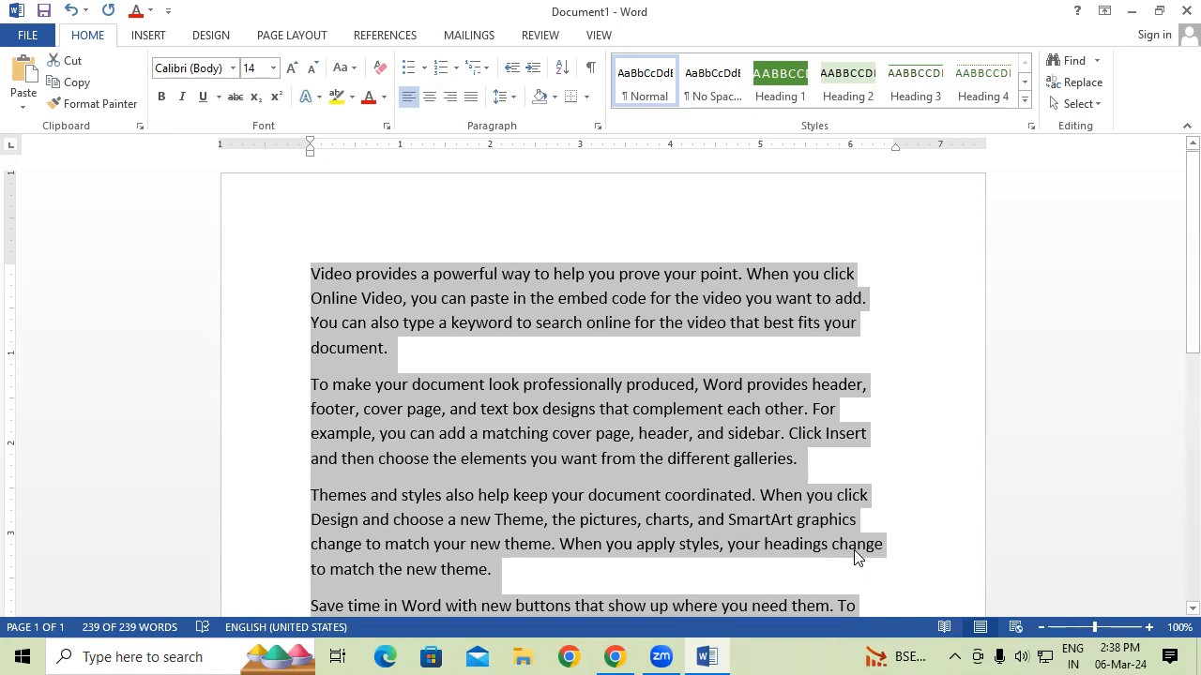
click(523, 346)
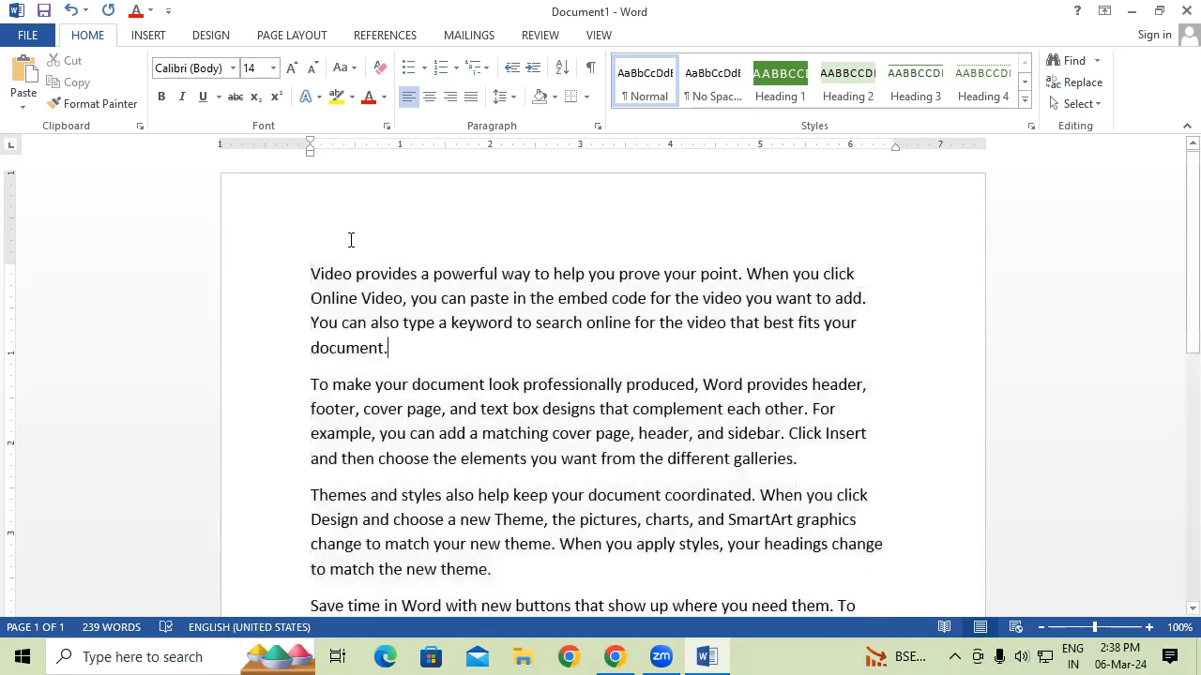
click(305, 270)
key(Return)
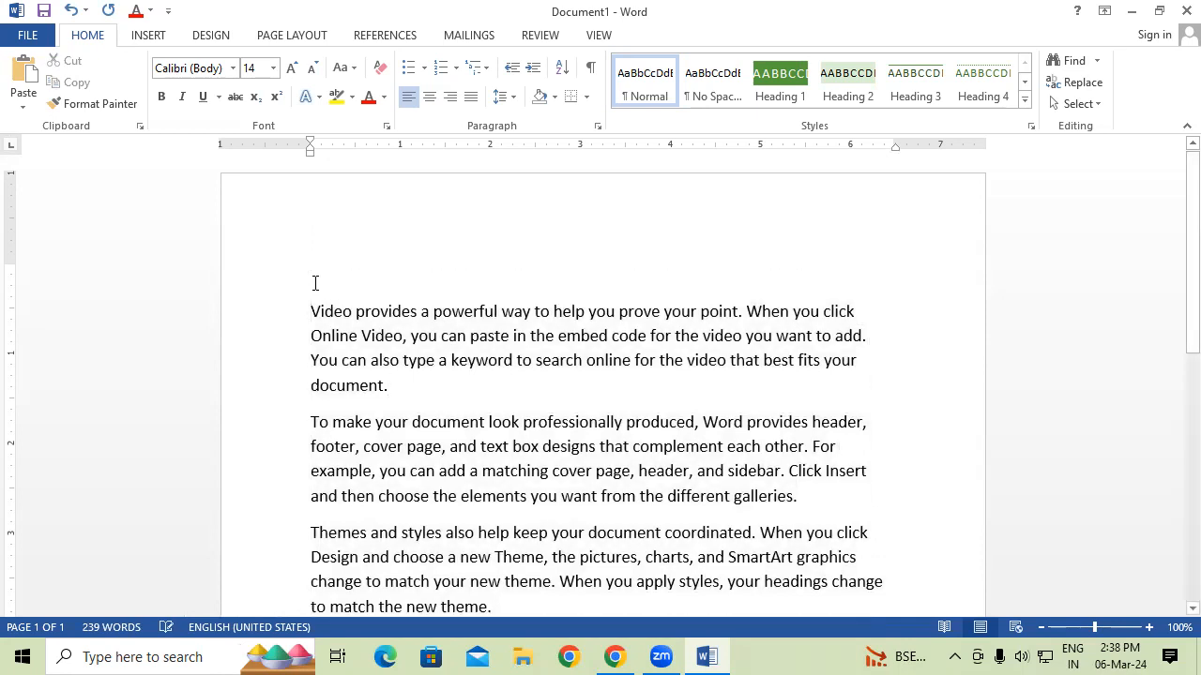
Add an ABOUT COMPUTER heading at the top, enlarged to 24-point, bold and underlined.
text(ABOUT COMPU)
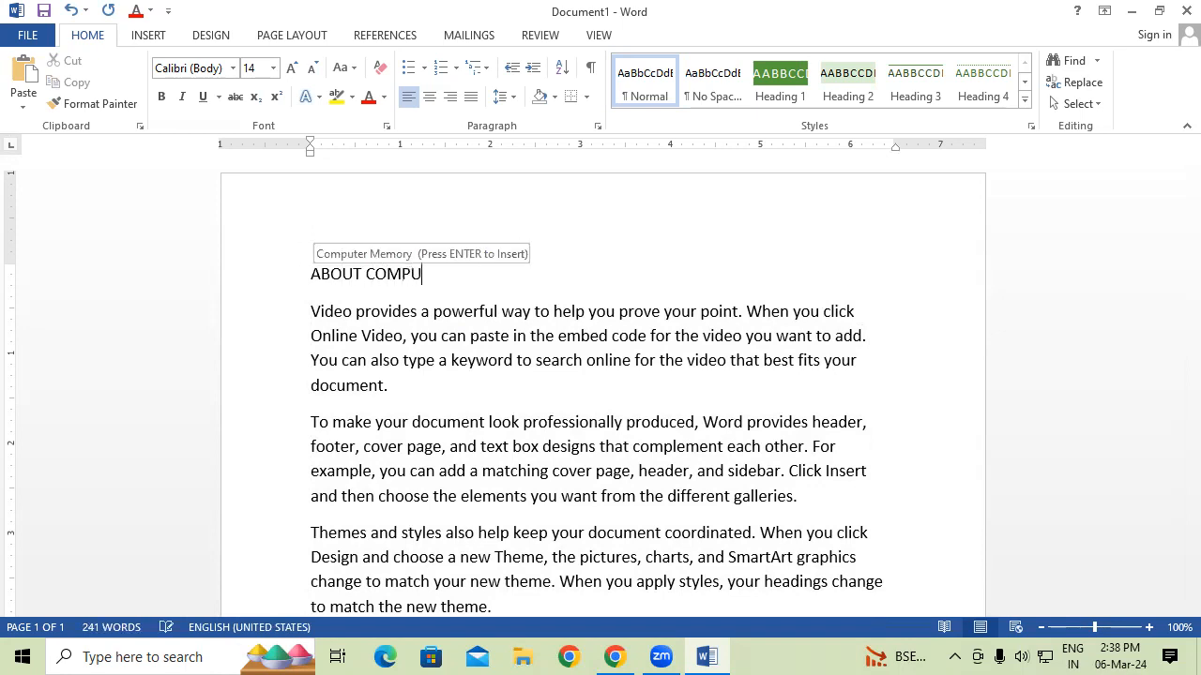
text(TER)
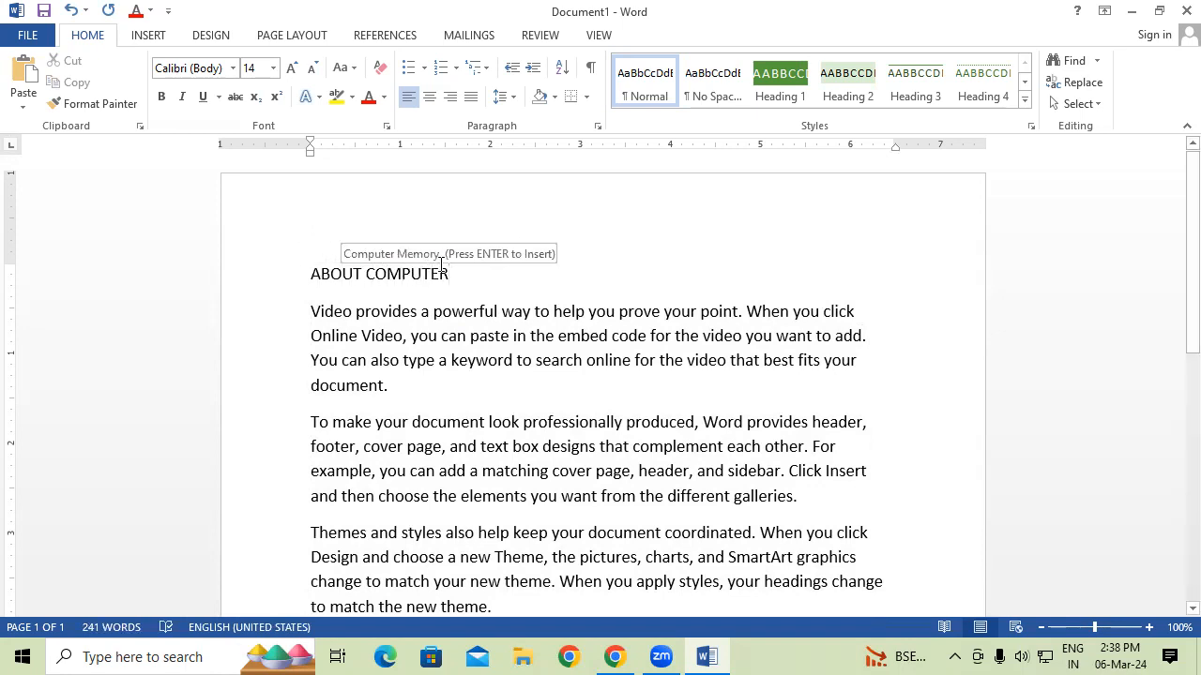
click(254, 269)
key(ctrl+shift+period)
key(ctrl+shift+period)
key(ctrl+shift+period)
key(ctrl+shift+period)
key(ctrl+shift+period)
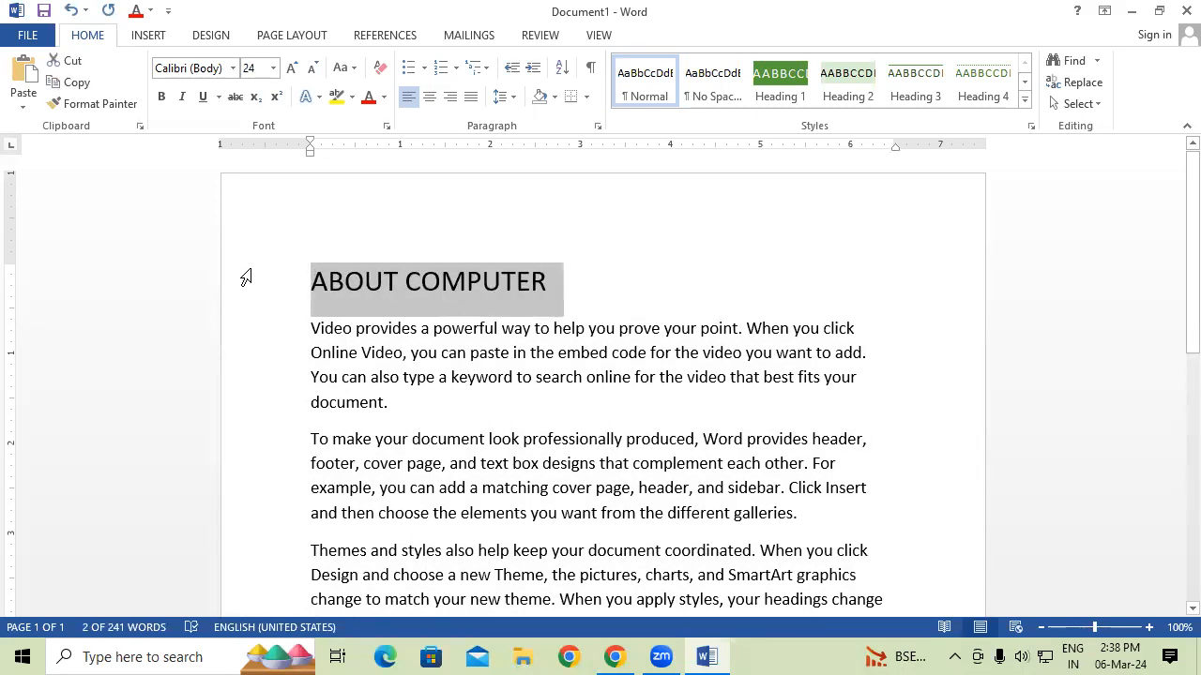
key(ctrl+b)
key(ctrl+u)
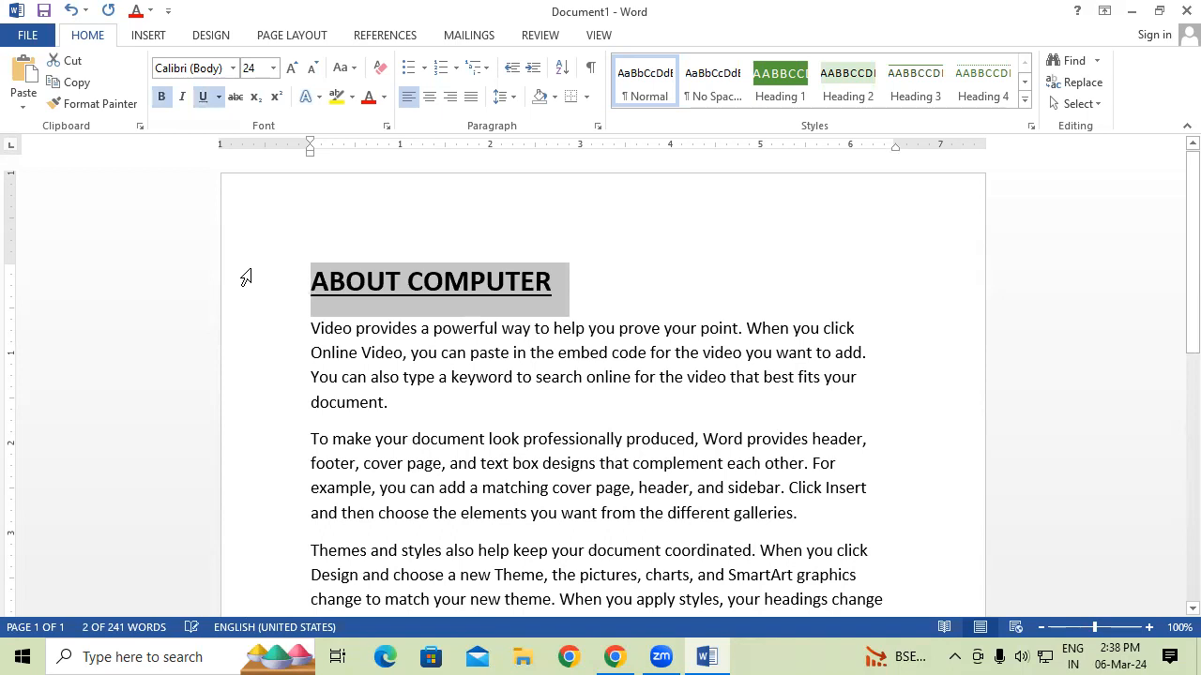
Add an ABOUT INPUT DEVICE line after the first paragraph.
click(412, 362)
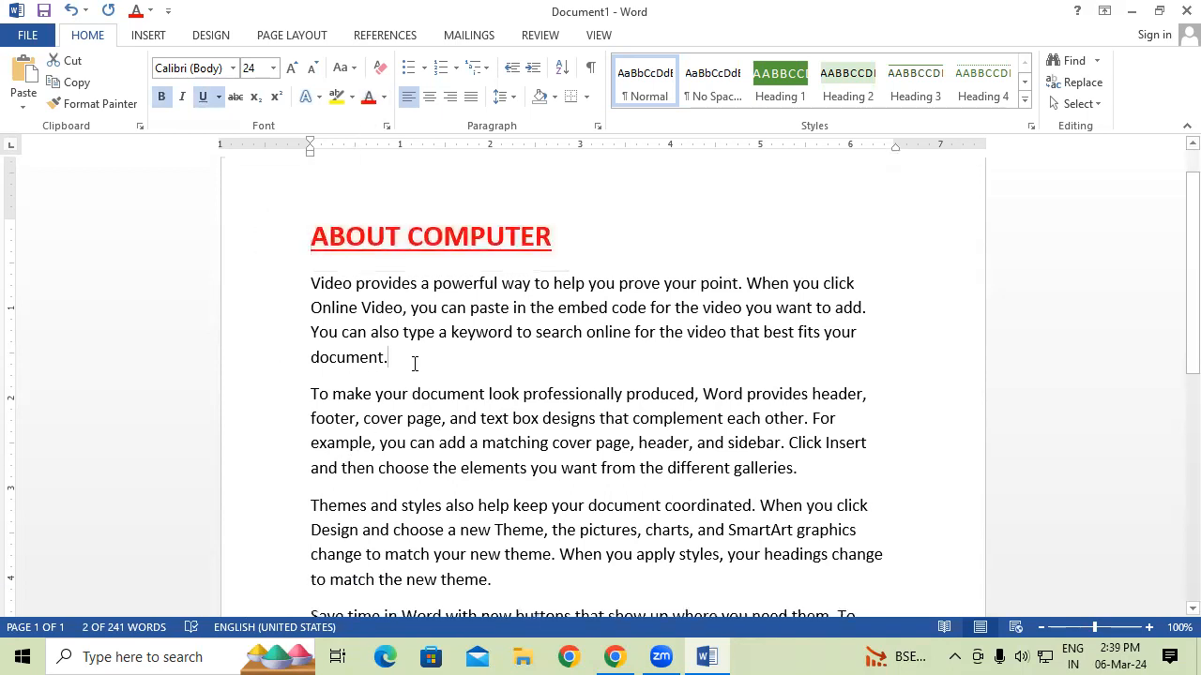
key(Return)
key(Return)
text(ABOUT INPUT DEVICE)
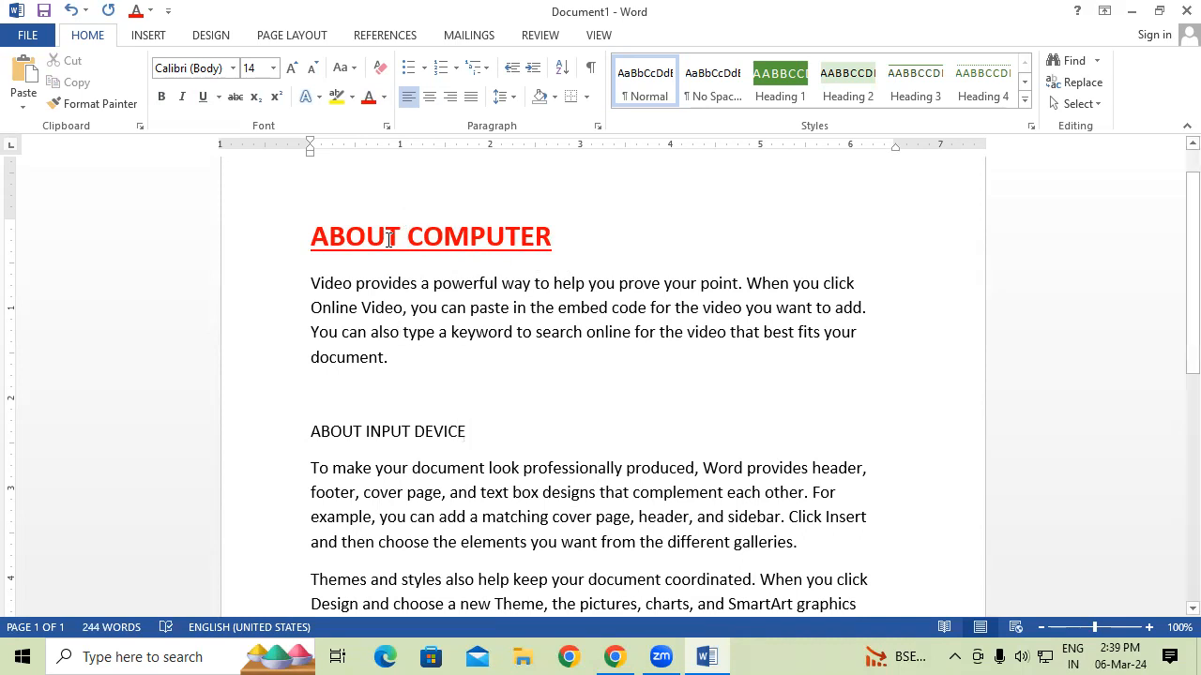
Copy the ABOUT COMPUTER heading formatting onto ABOUT INPUT DEVICE with Format Painter.
drag(366, 235, 401, 234)
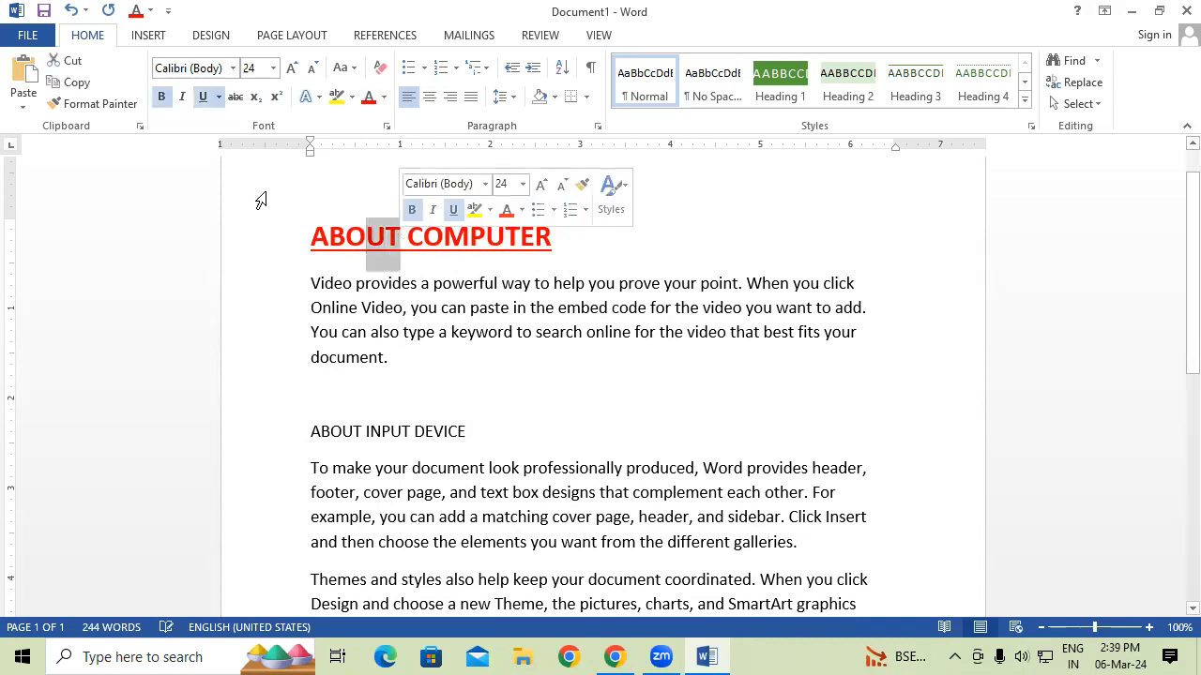
click(131, 105)
drag(298, 430, 465, 437)
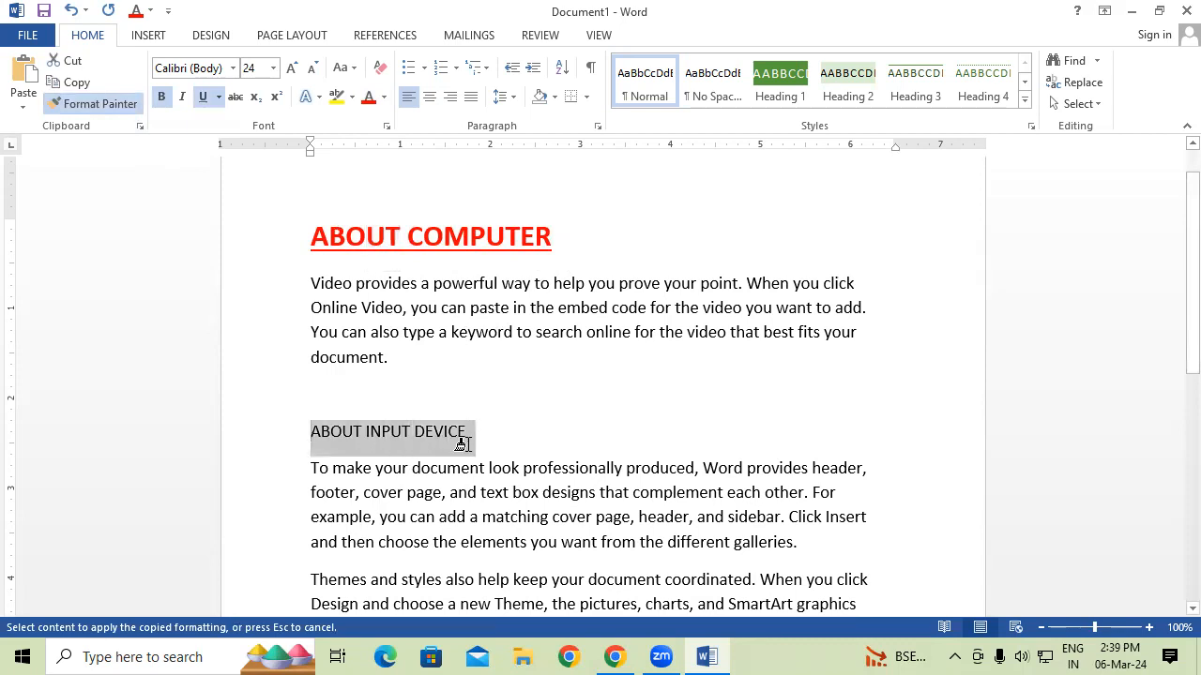
Add an ABOUT KEYBOARD heading line after the second paragraph.
scroll(448, 477, down, 5)
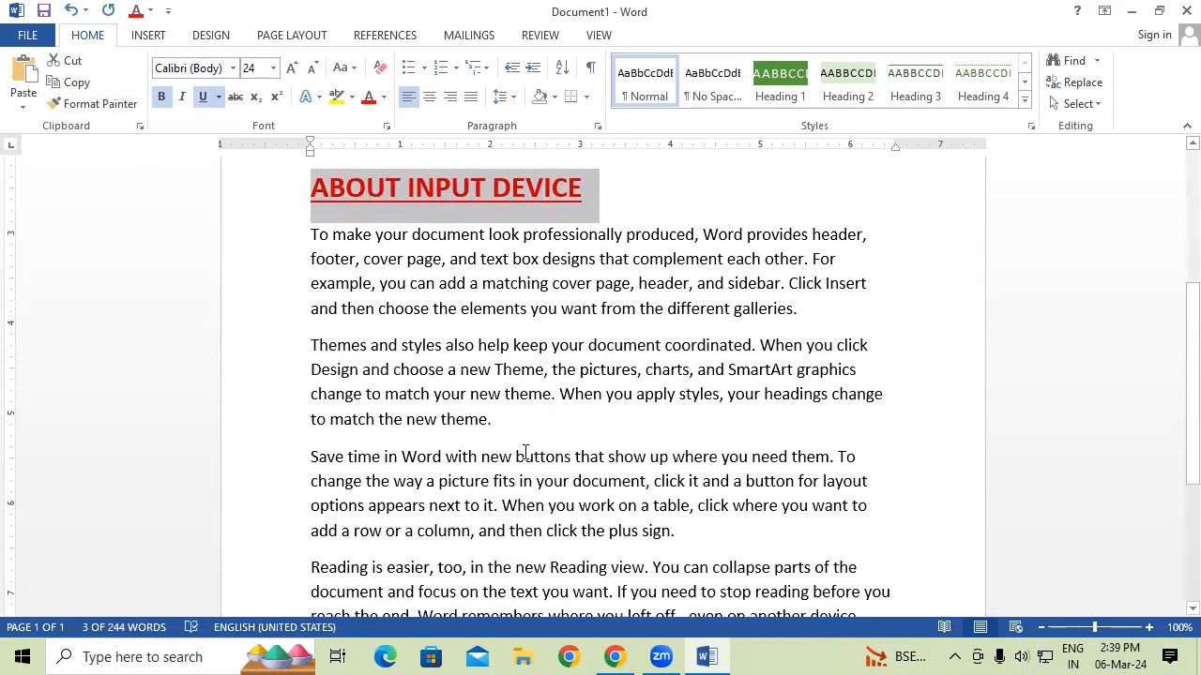
click(831, 317)
key(Return)
key(Return)
key(Return)
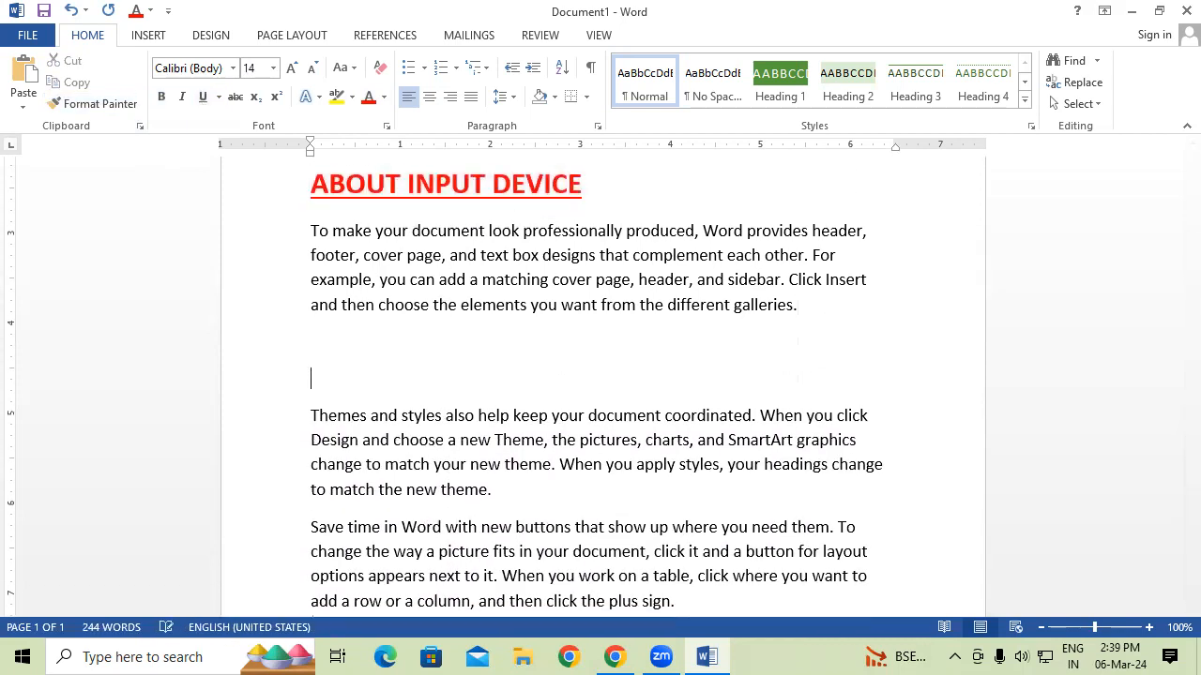
text(ABOUT)
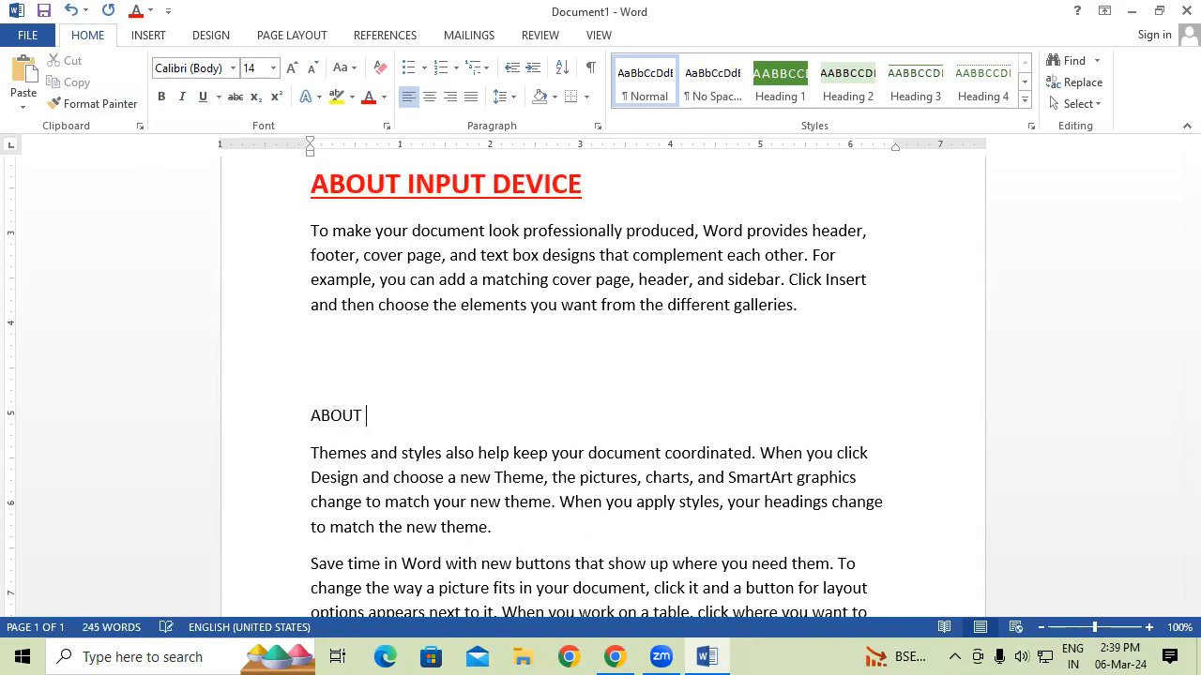
text( KEYBOARD)
Apply the same heading formatting to ABOUT KEYBOARD and select the whole document.
drag(494, 184, 525, 184)
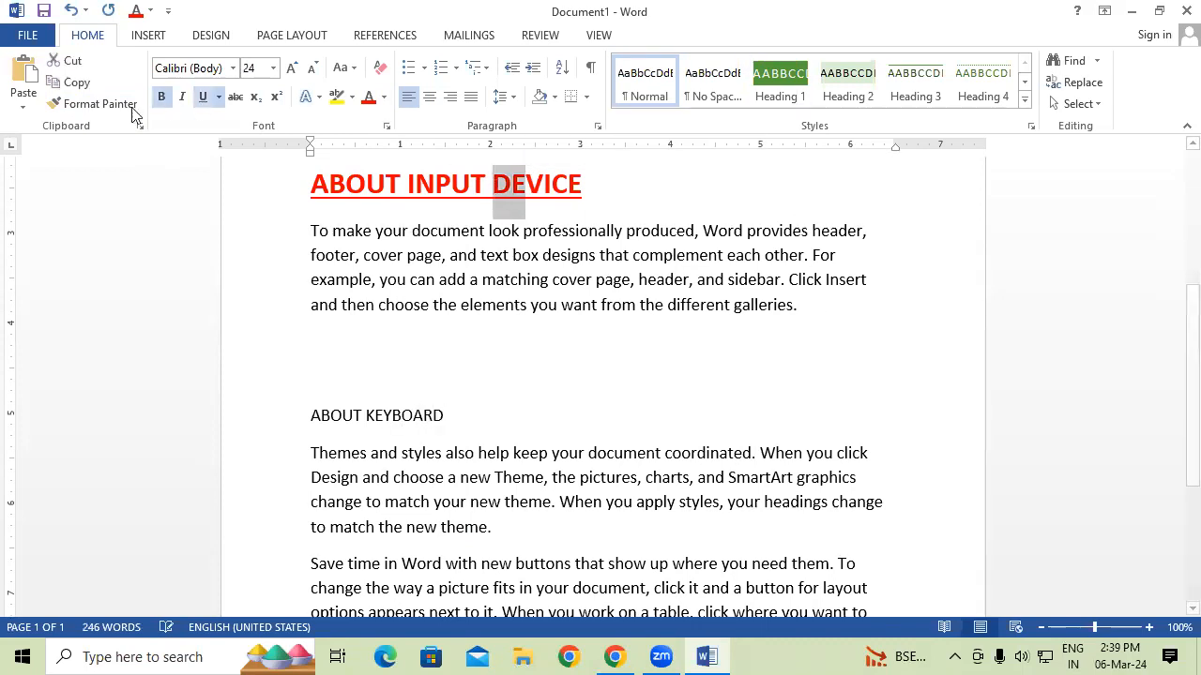
click(94, 103)
drag(311, 416, 439, 415)
click(456, 494)
scroll(457, 488, up, 5)
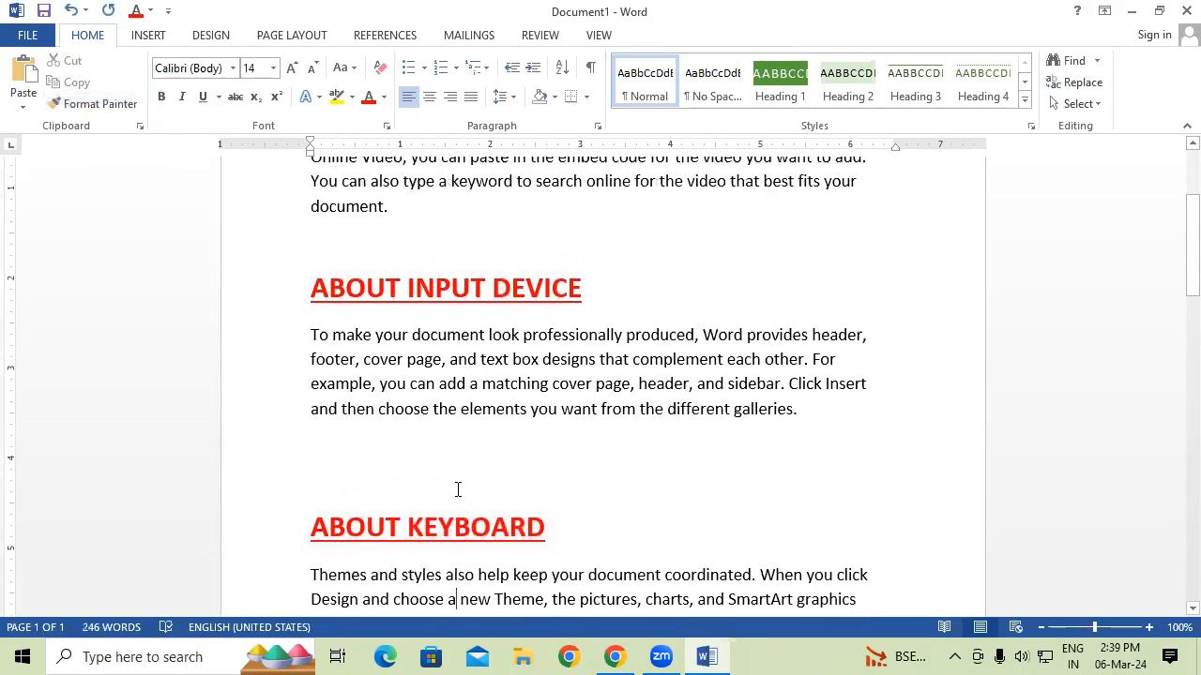
scroll(456, 488, up, 2)
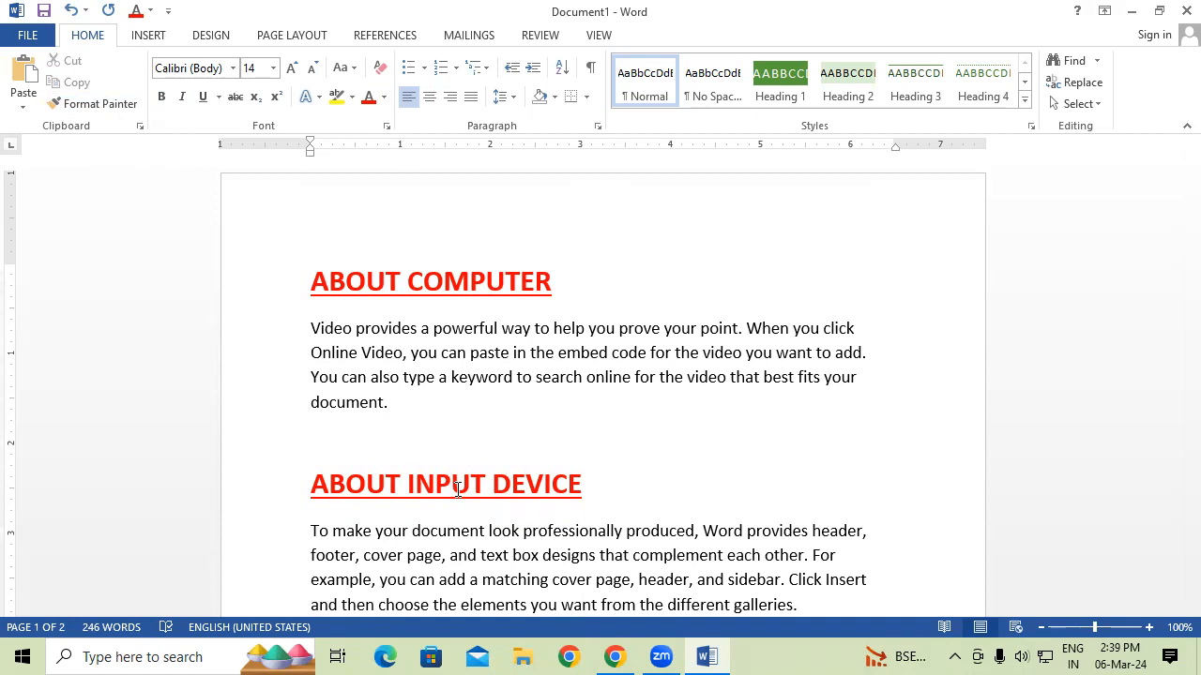
key(ctrl+a)
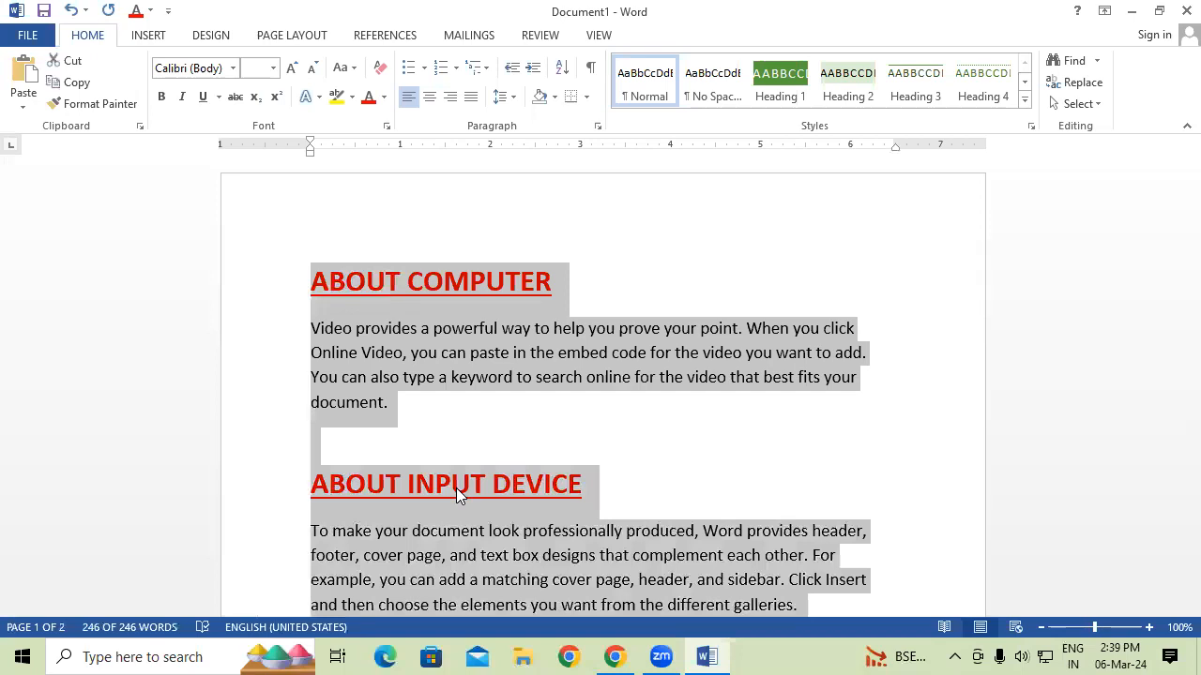
Save the whole selected document text to the AutoText gallery as GIT PADRAUNA.
click(161, 40)
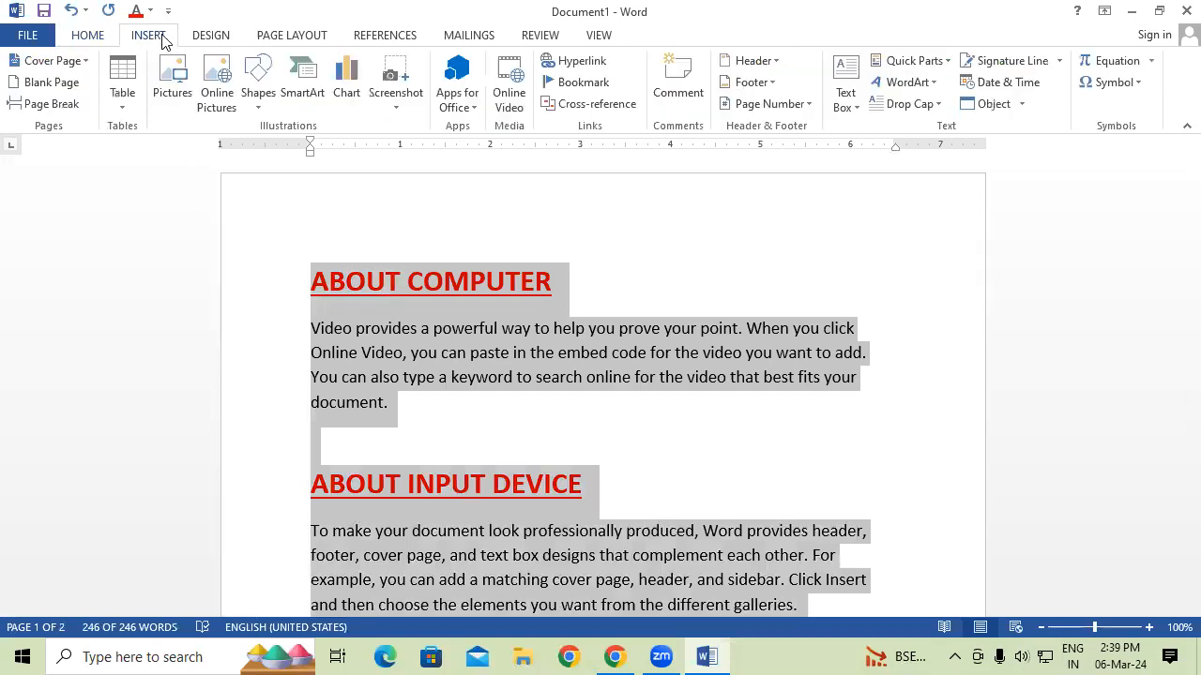
click(900, 62)
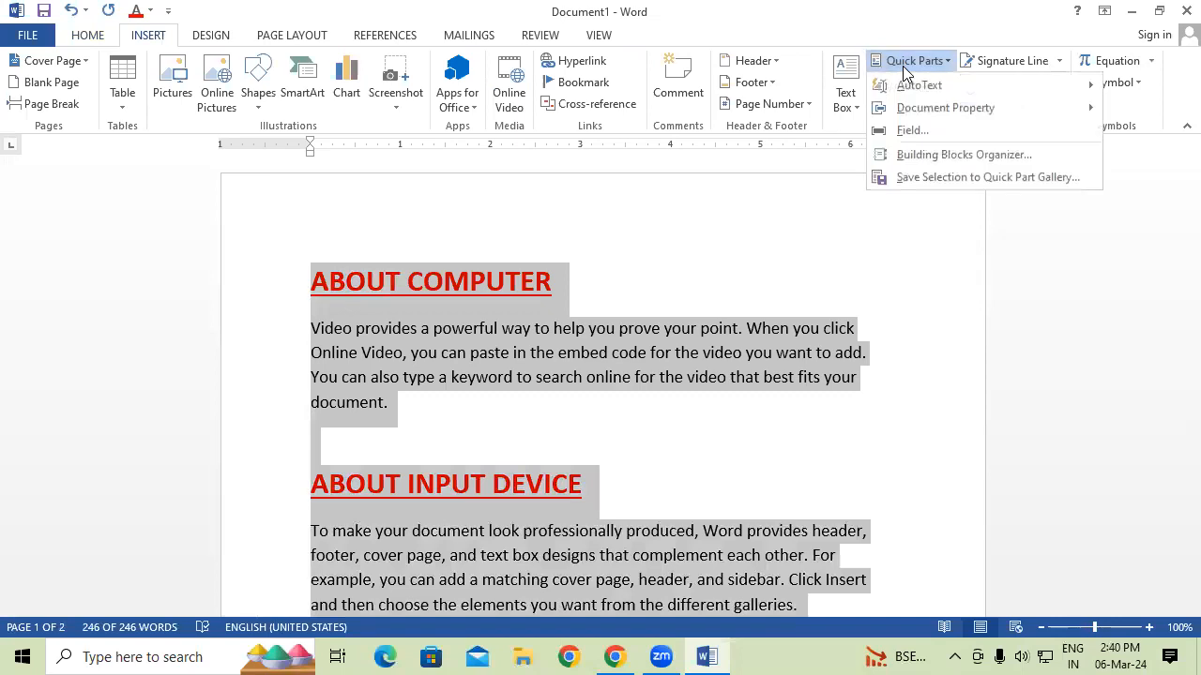
mouse_move(938, 90)
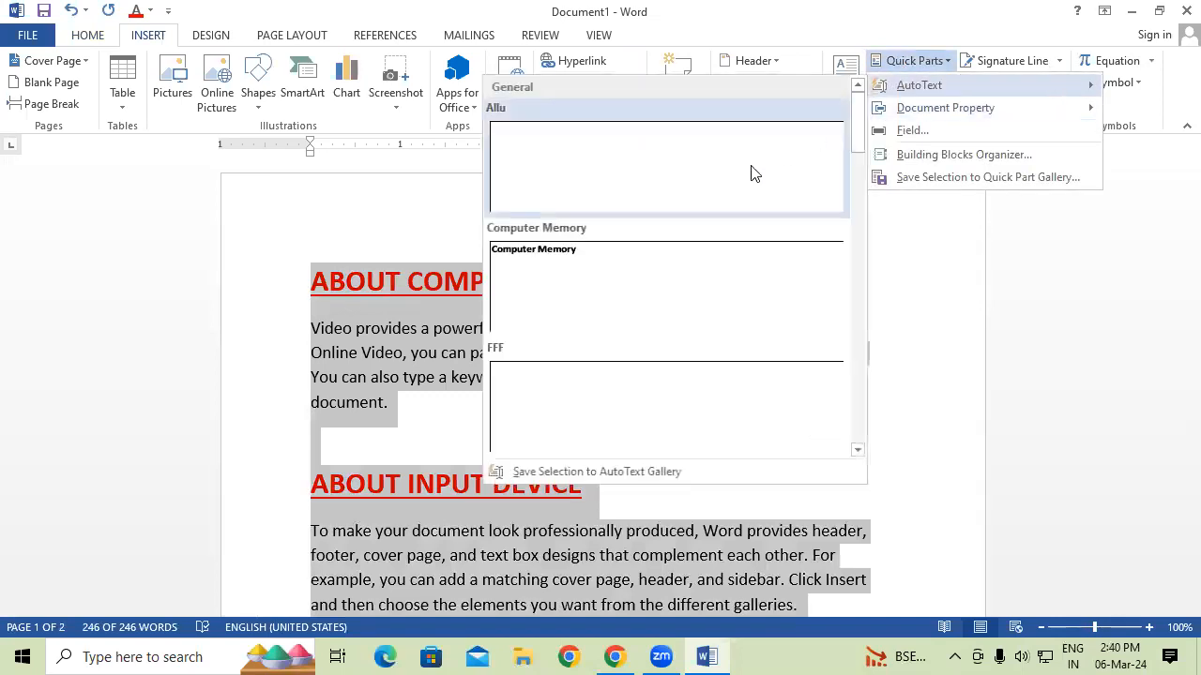
click(590, 474)
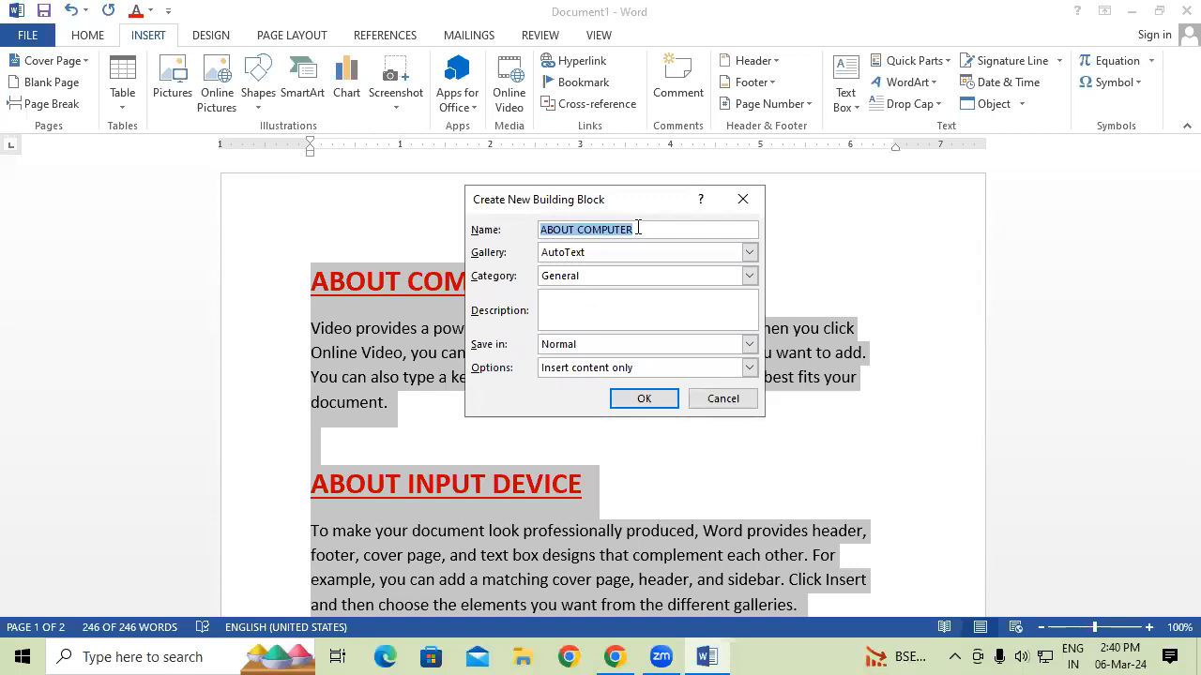
text(GIT)
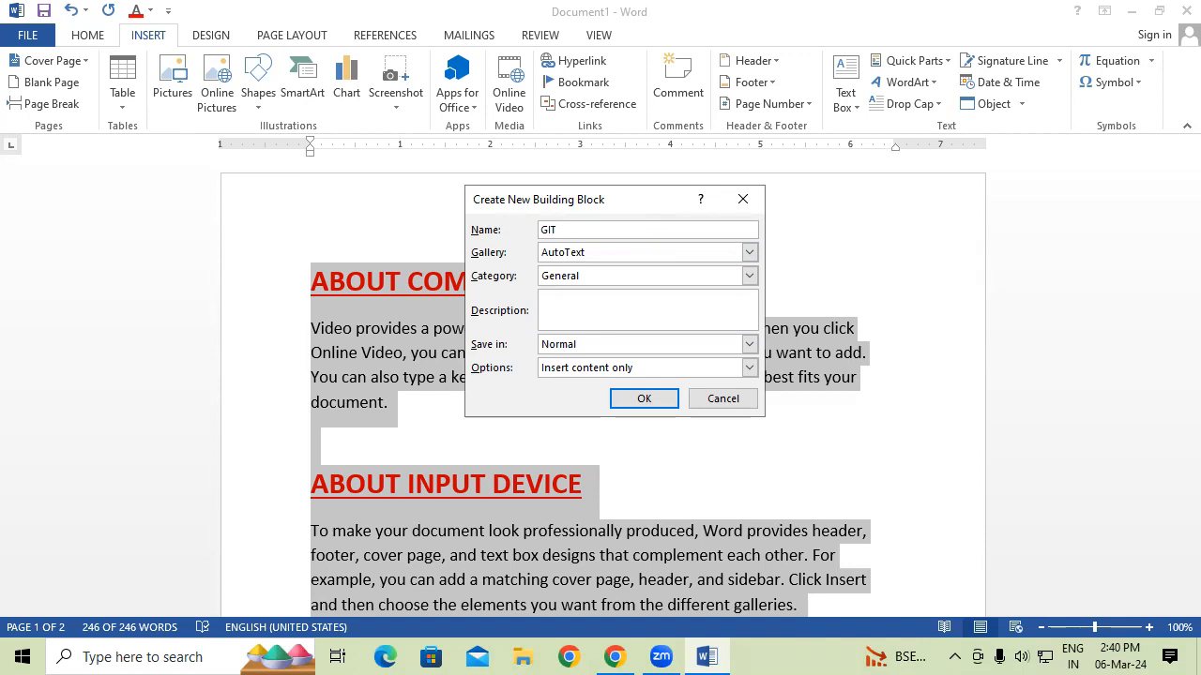
text( PADRAUNA)
click(642, 401)
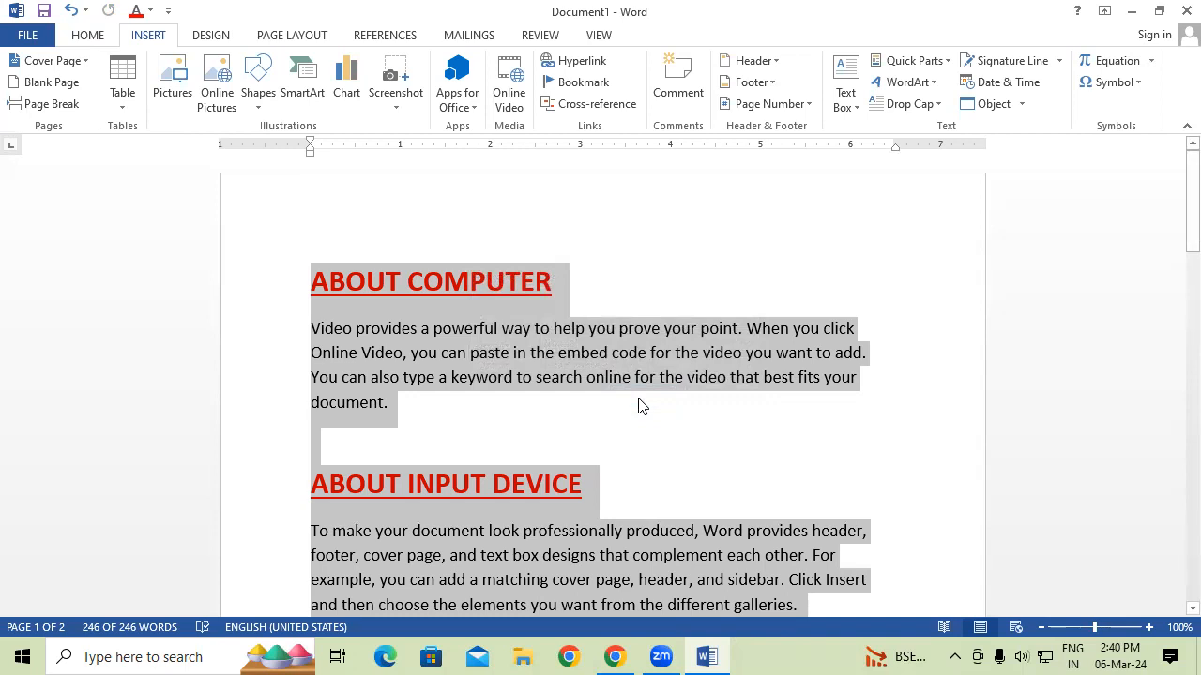
Insert the GIT PADRAUNA AutoText entry into new Document2, then create blank Document3.
click(636, 398)
key(ctrl+n)
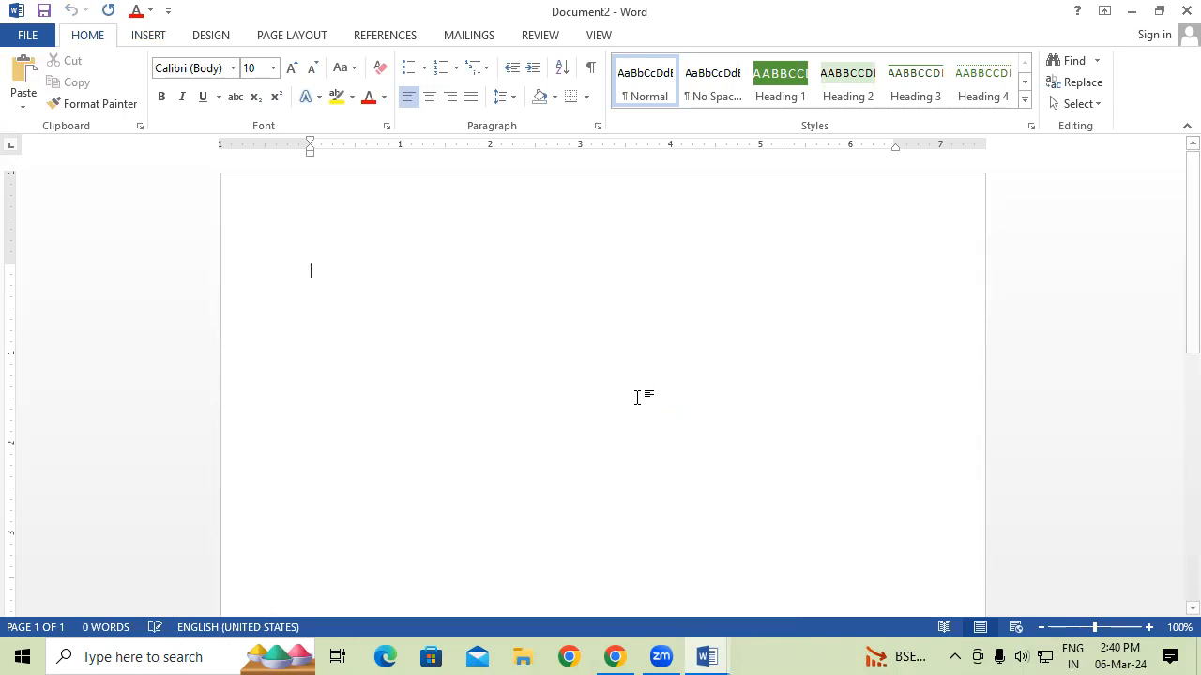
click(147, 36)
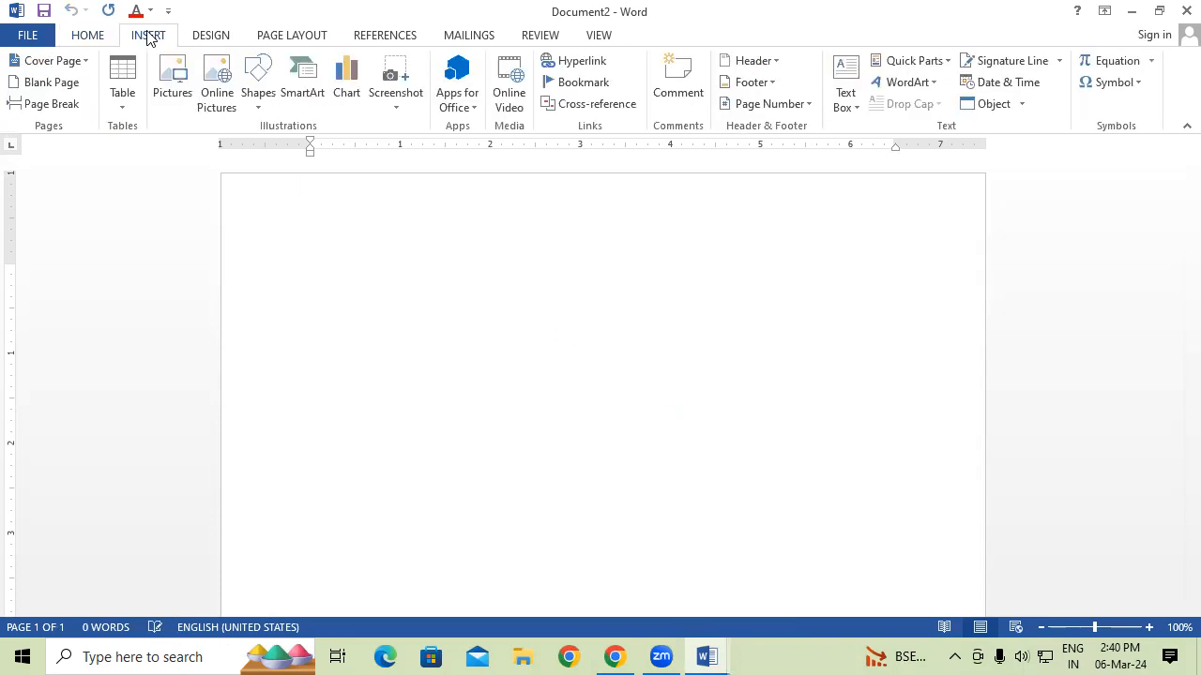
click(918, 62)
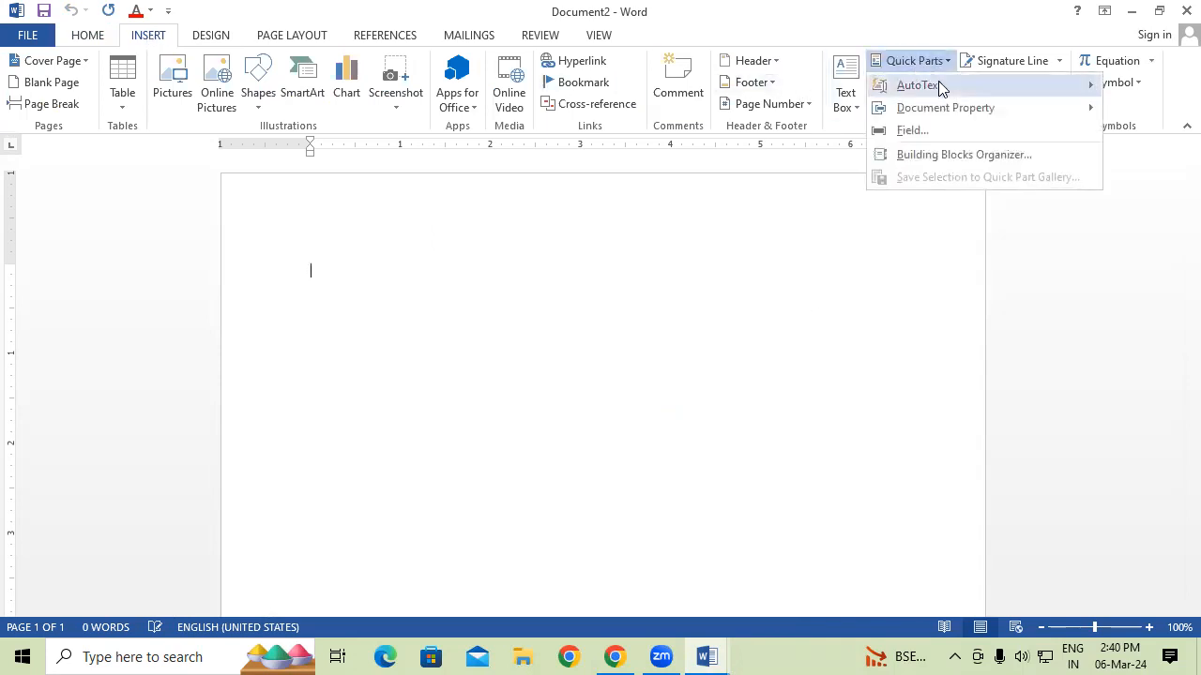
drag(855, 118, 869, 242)
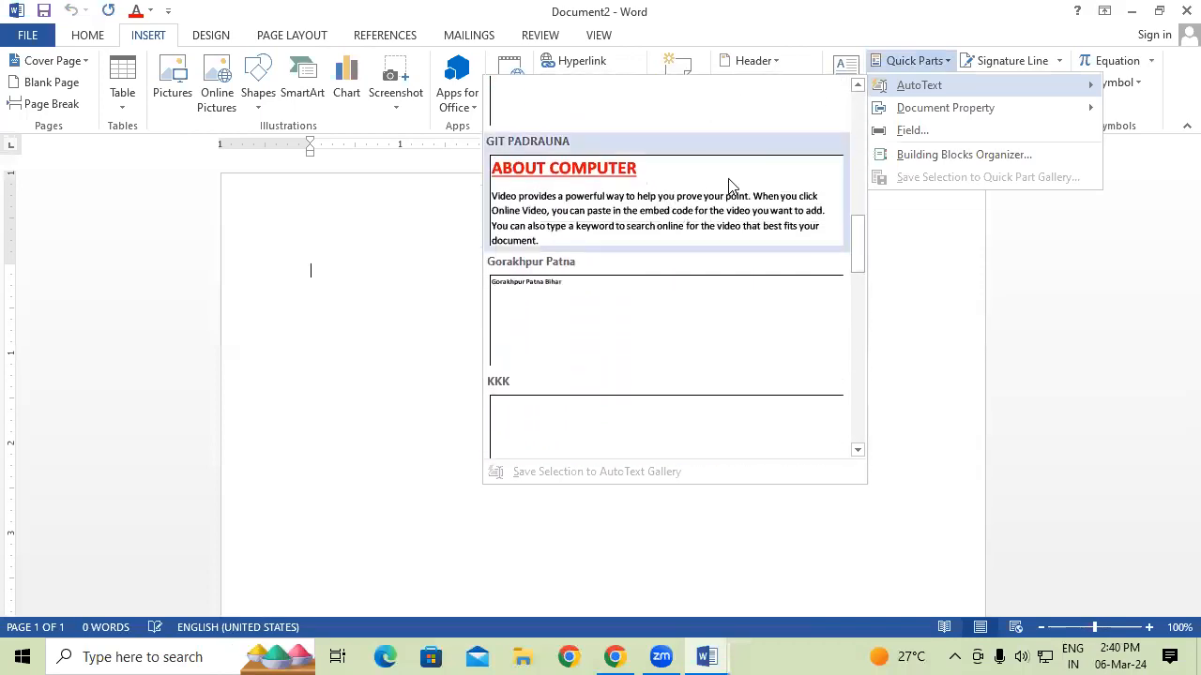
click(695, 196)
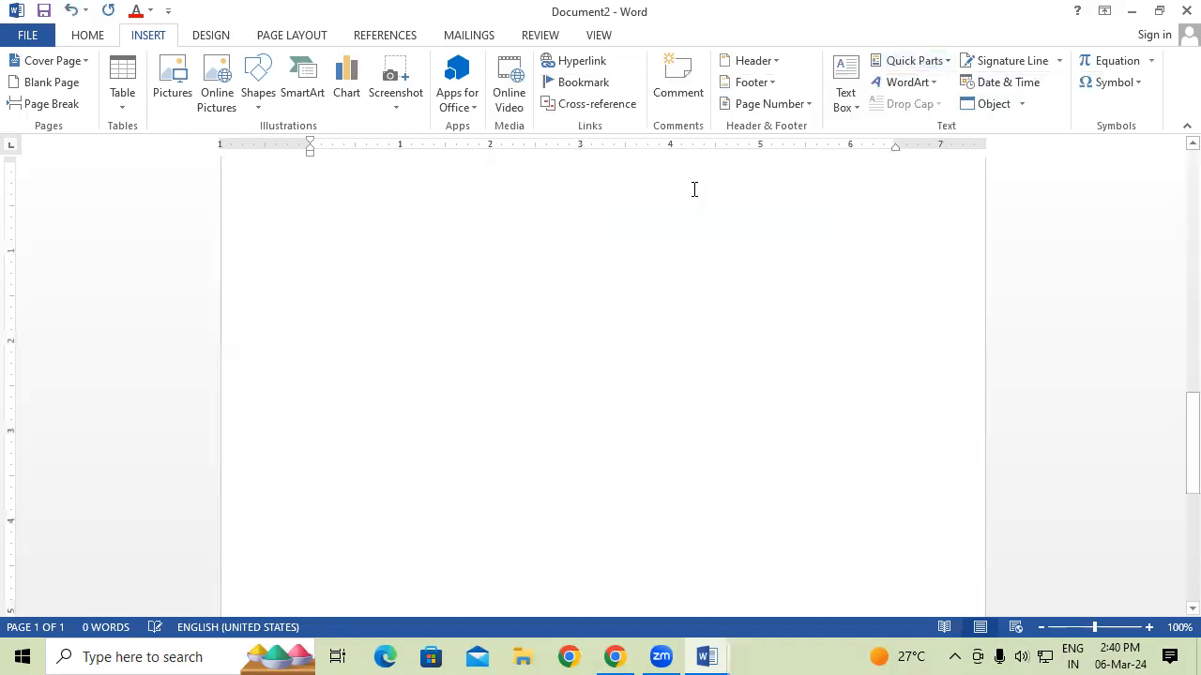
drag(1189, 455, 1172, 174)
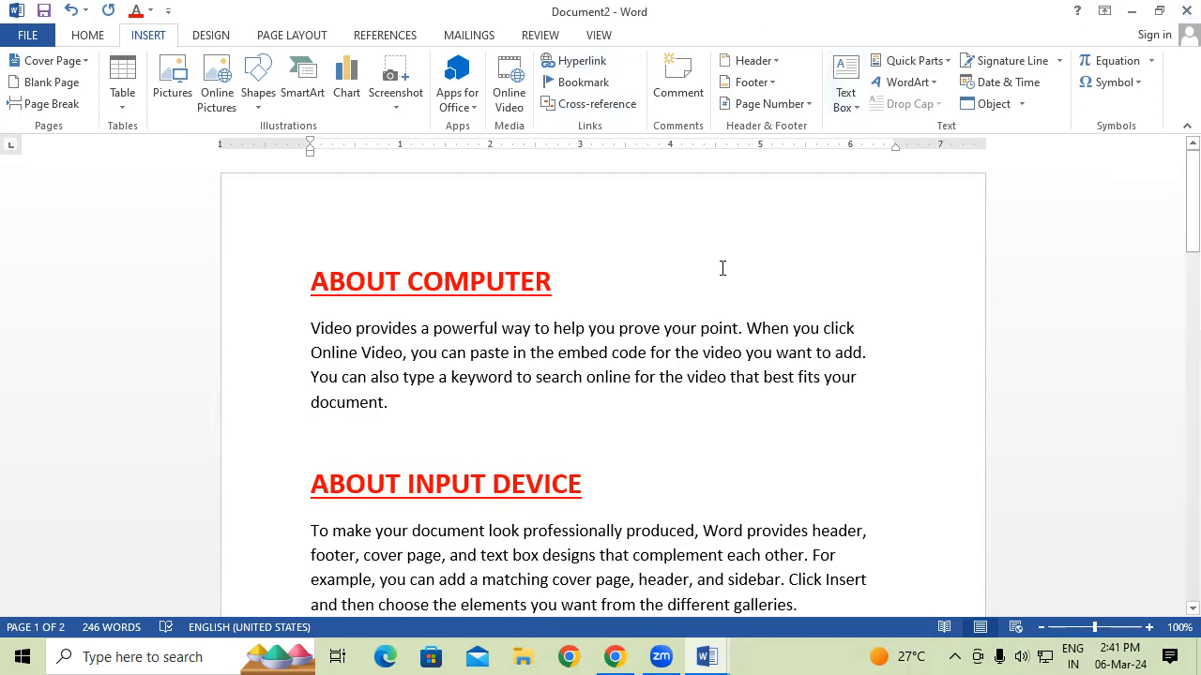
key(ctrl+n)
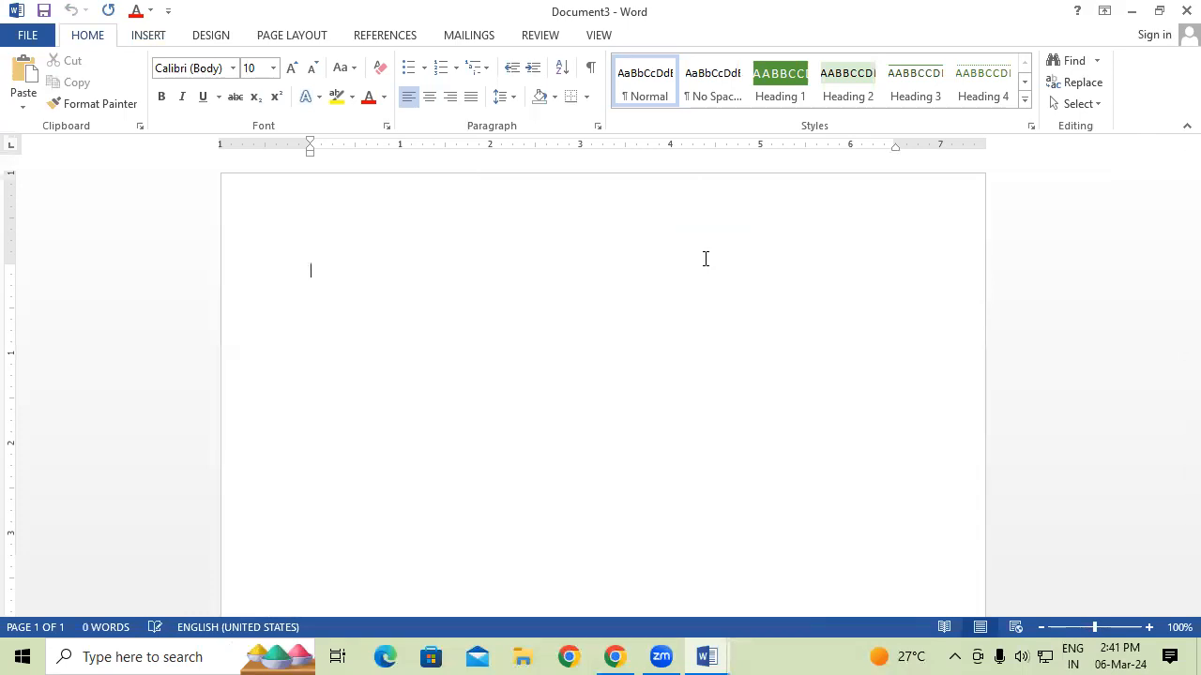
Insert the GIT PADRAUNA AutoText entry from Quick Parts into Document3.
click(161, 43)
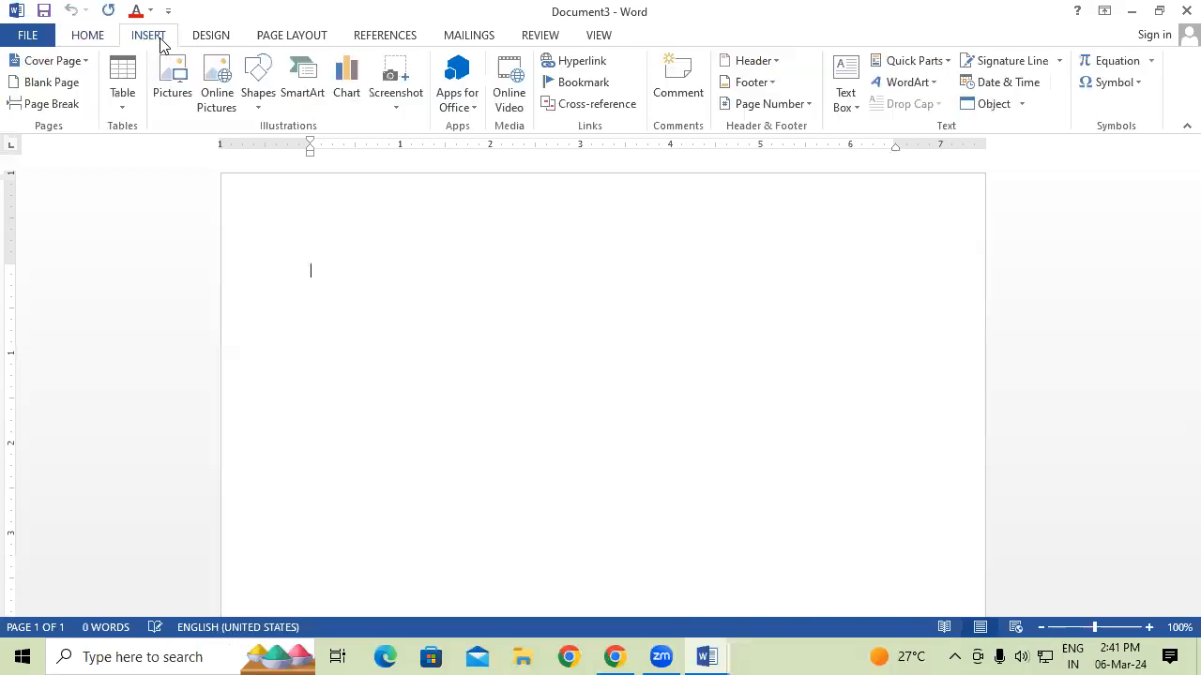
click(934, 62)
mouse_move(946, 84)
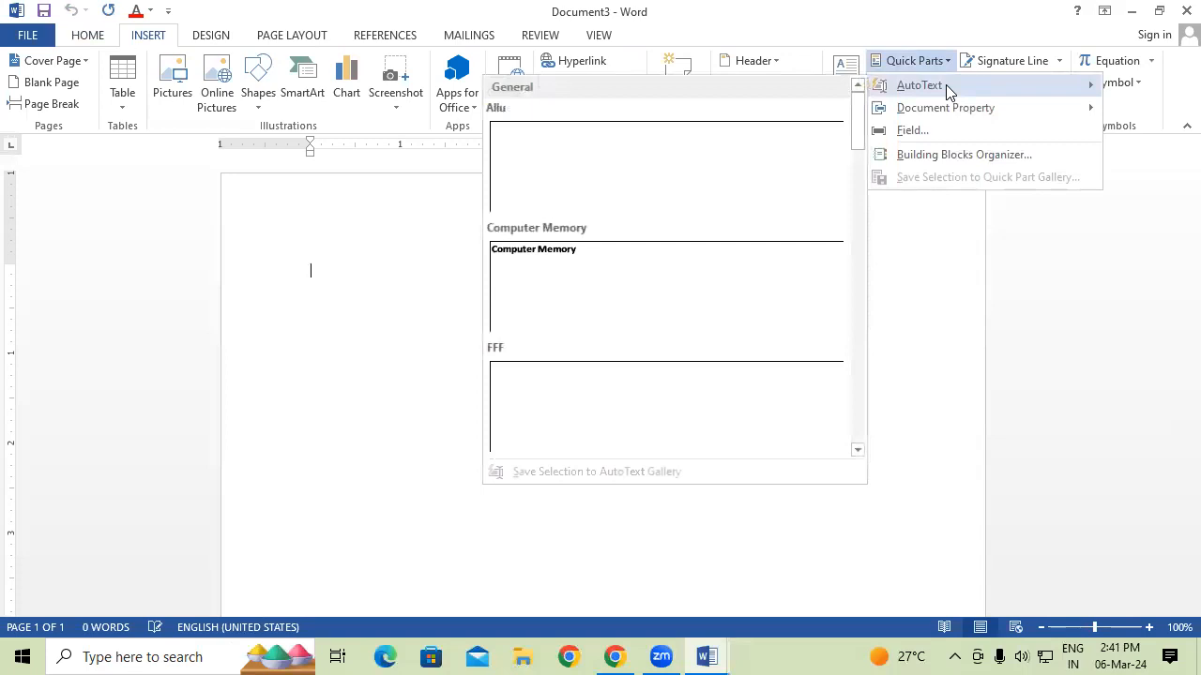
drag(855, 119, 852, 241)
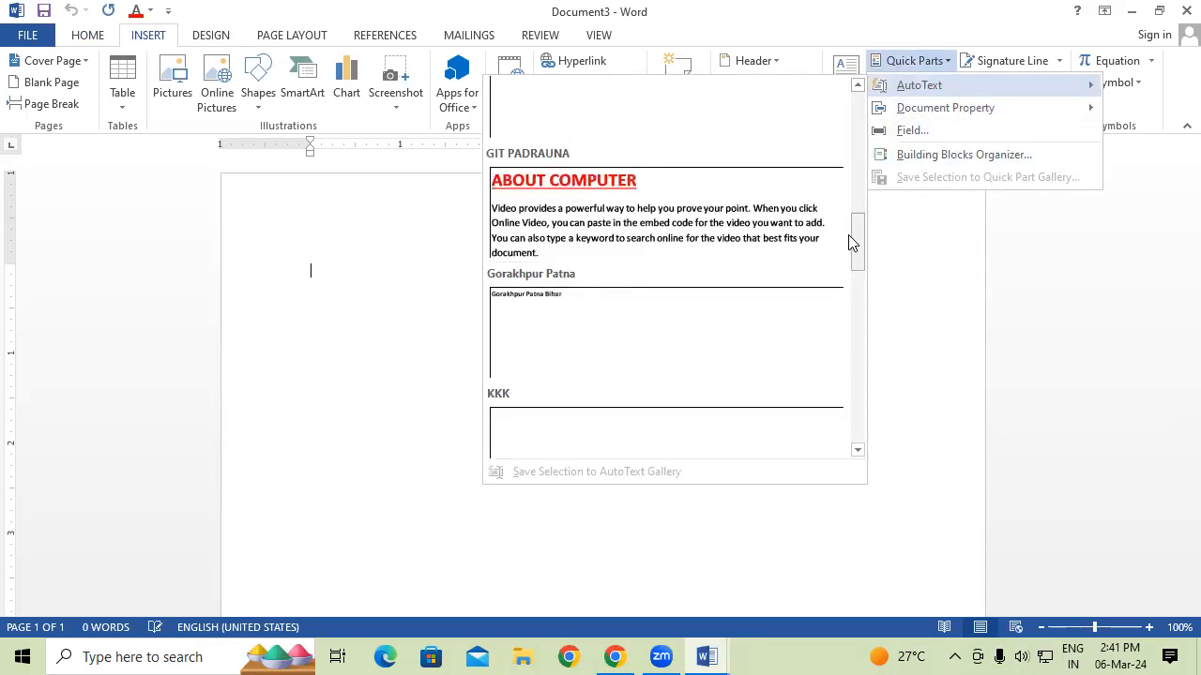
click(636, 237)
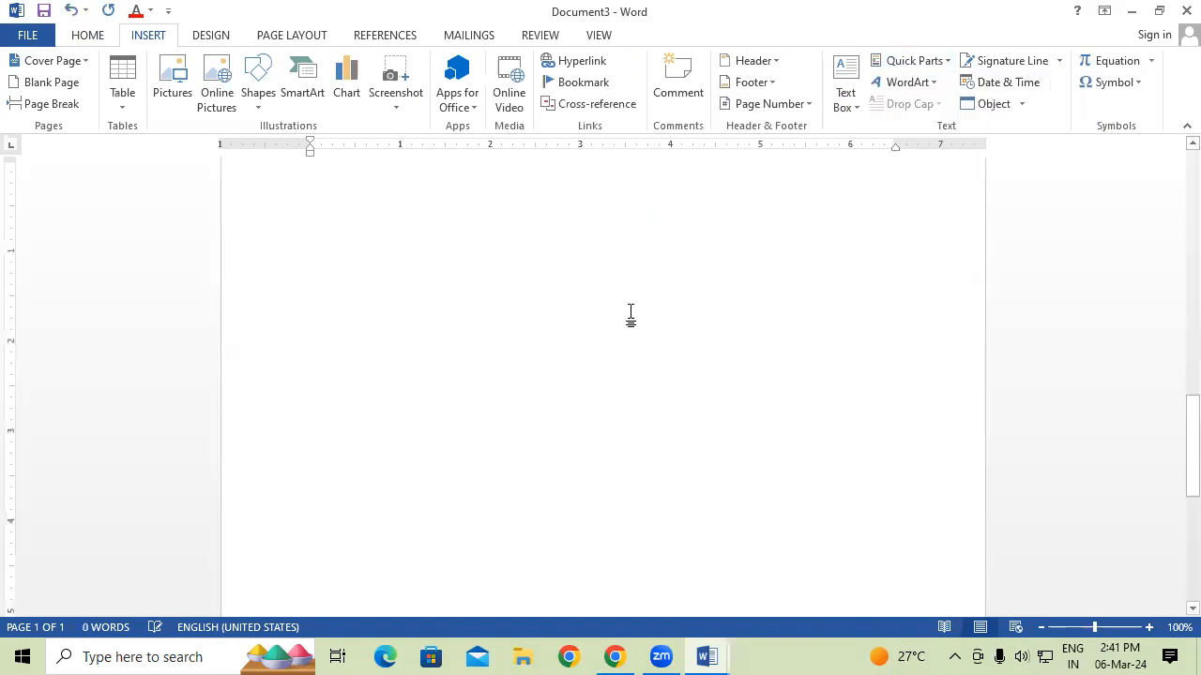
Scroll back to the top and close Document3, triggering the save-changes prompt.
scroll(696, 511, up, 9)
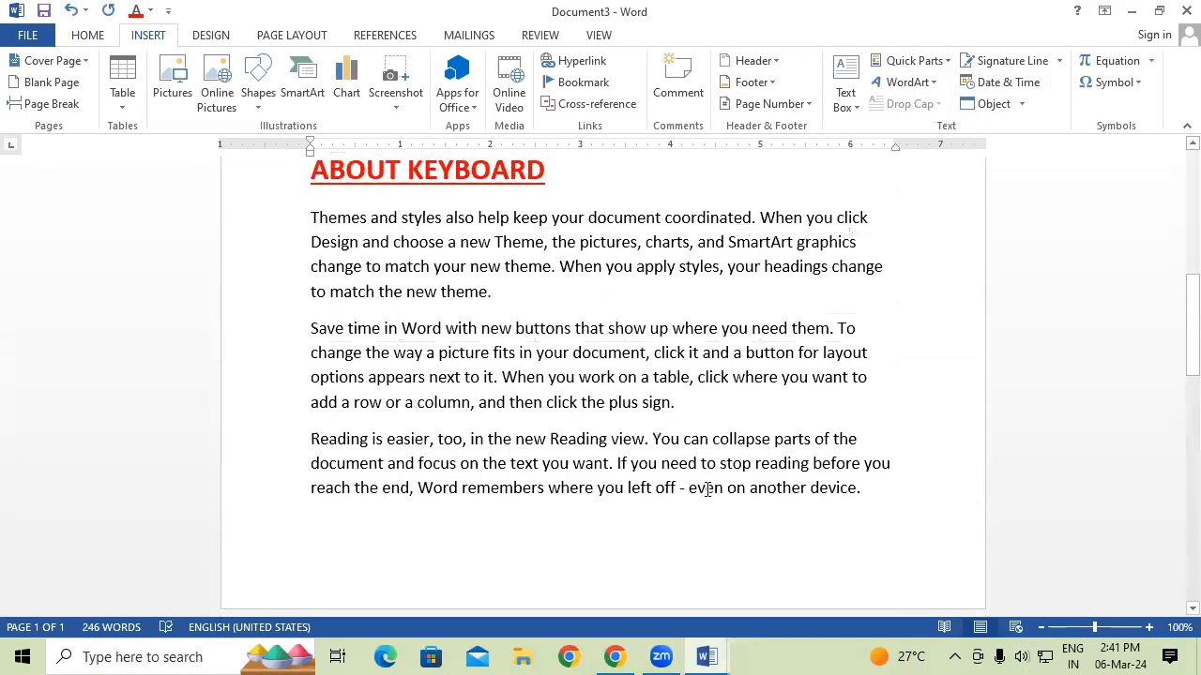
scroll(707, 489, up, 5)
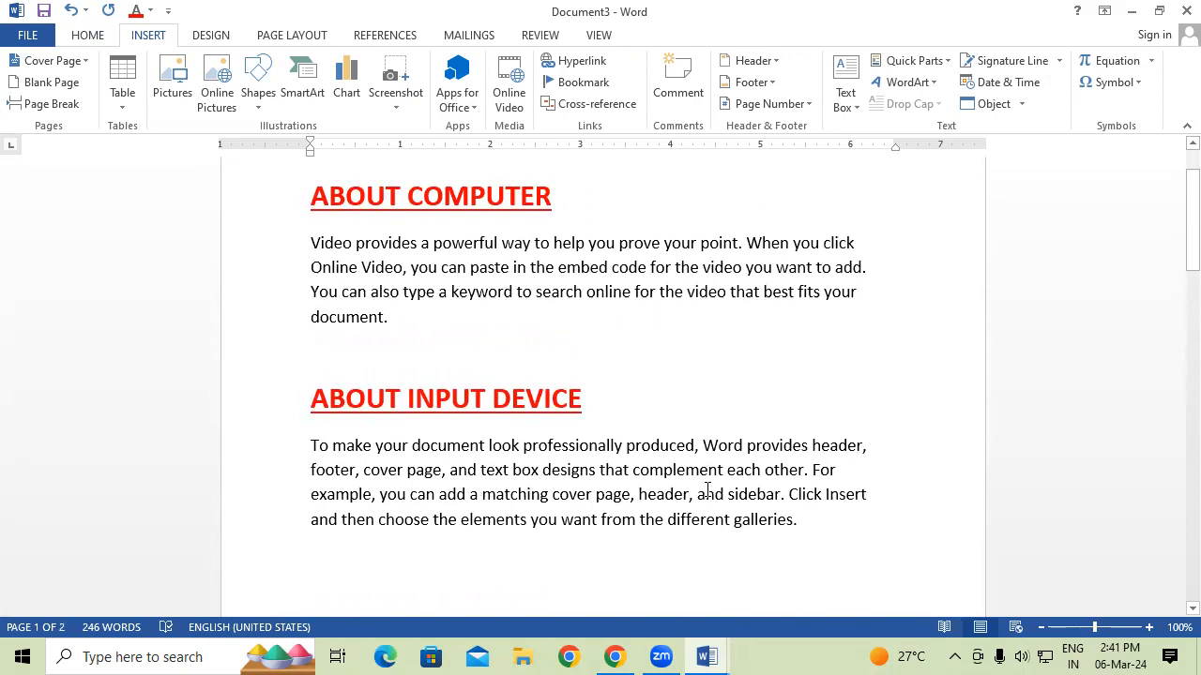
scroll(718, 488, up, 2)
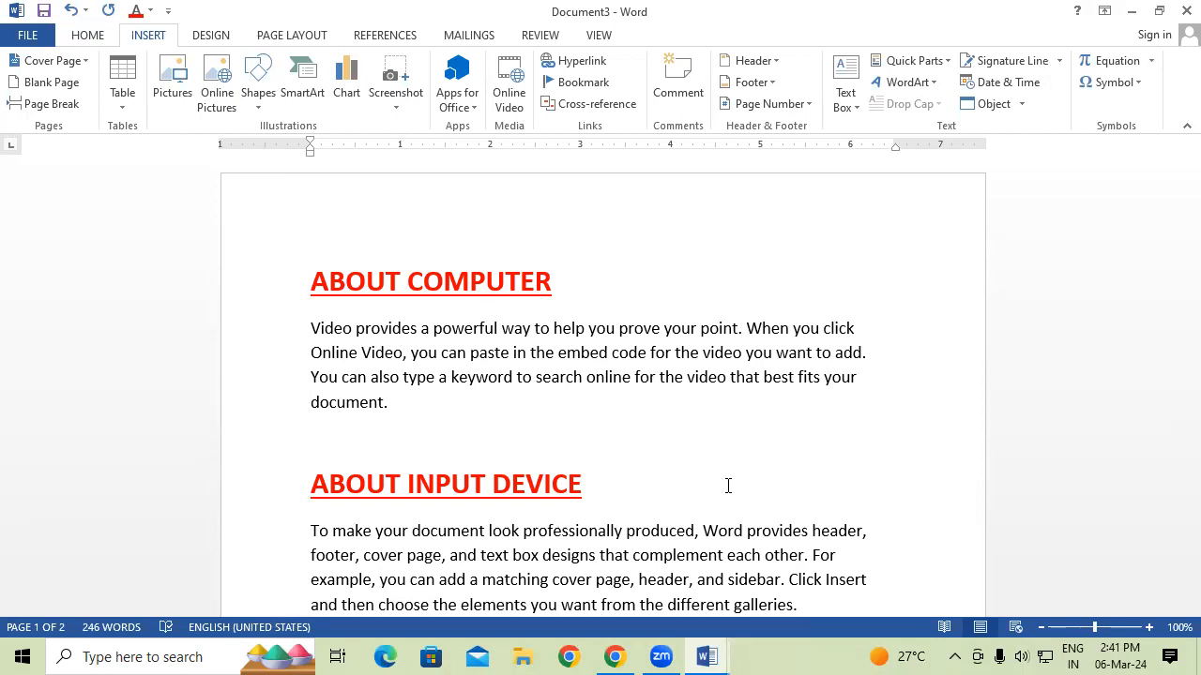
click(1187, 11)
Discard Document3, Document2 and Document1 without saving, exiting Word.
click(608, 365)
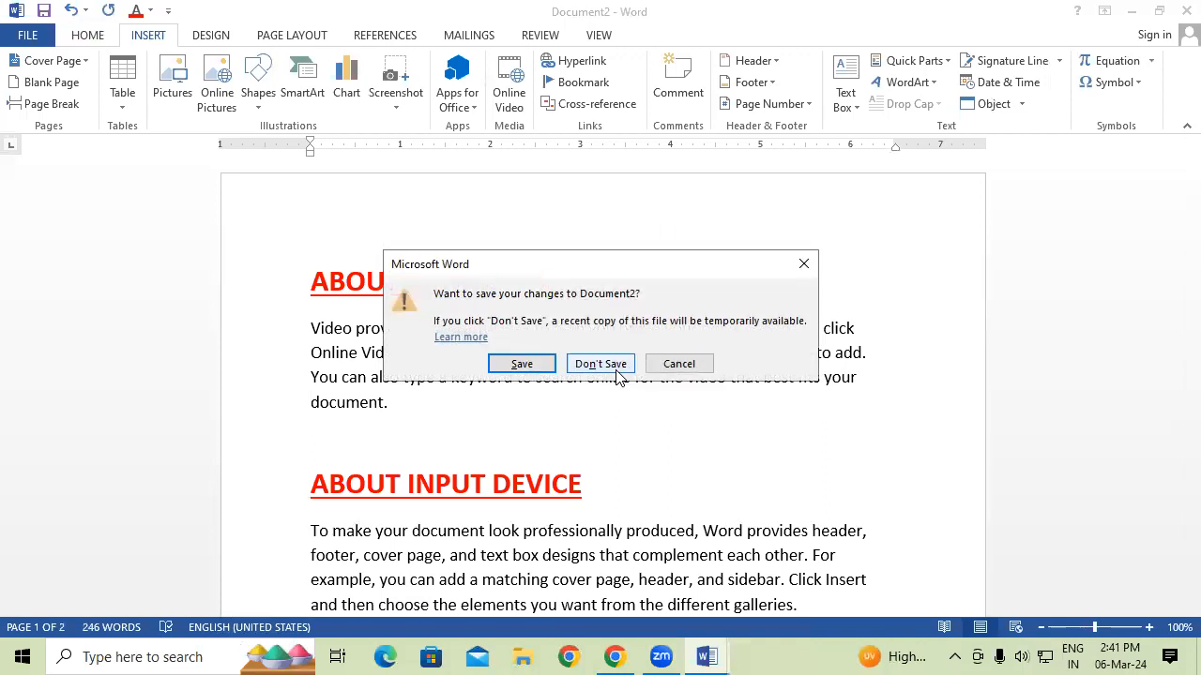
click(616, 375)
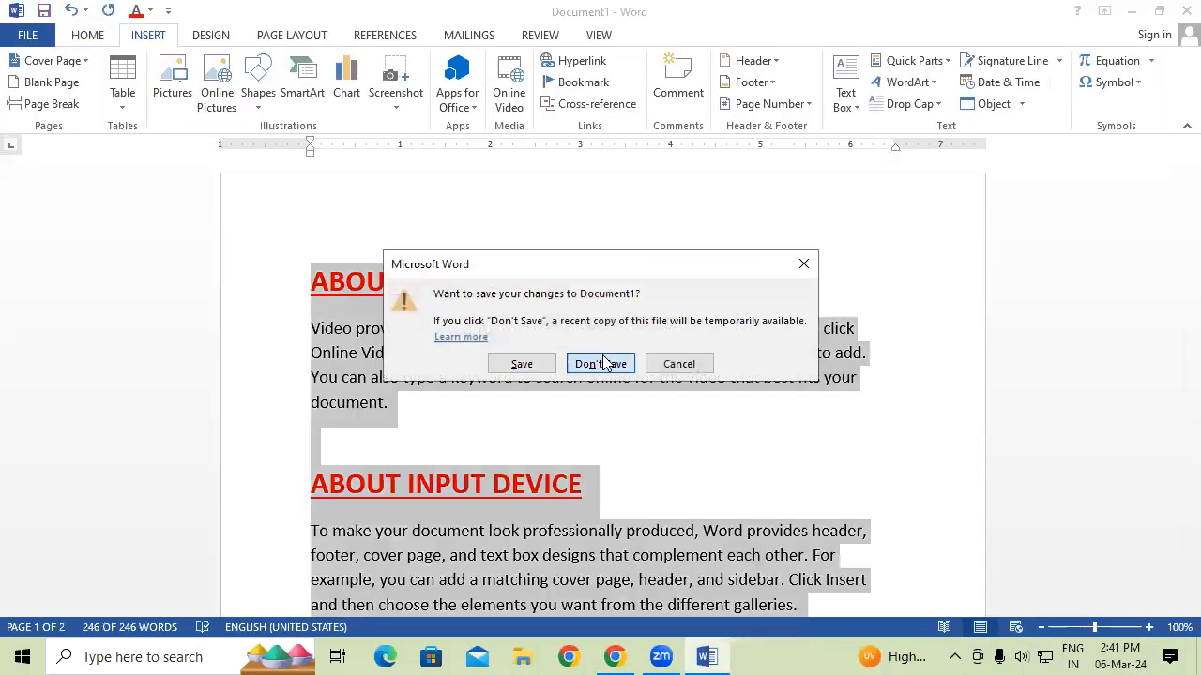
click(605, 363)
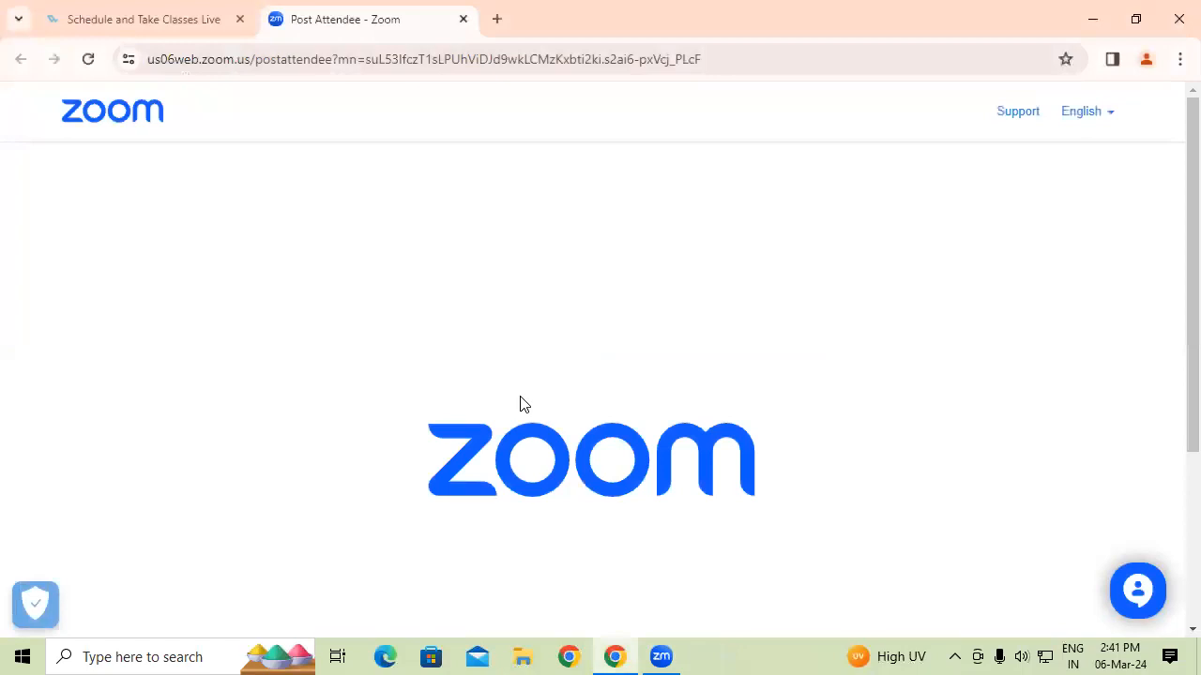
Relaunch Word with a blank document and check the AutoText gallery without inserting anything.
key(super+r)
key(Return)
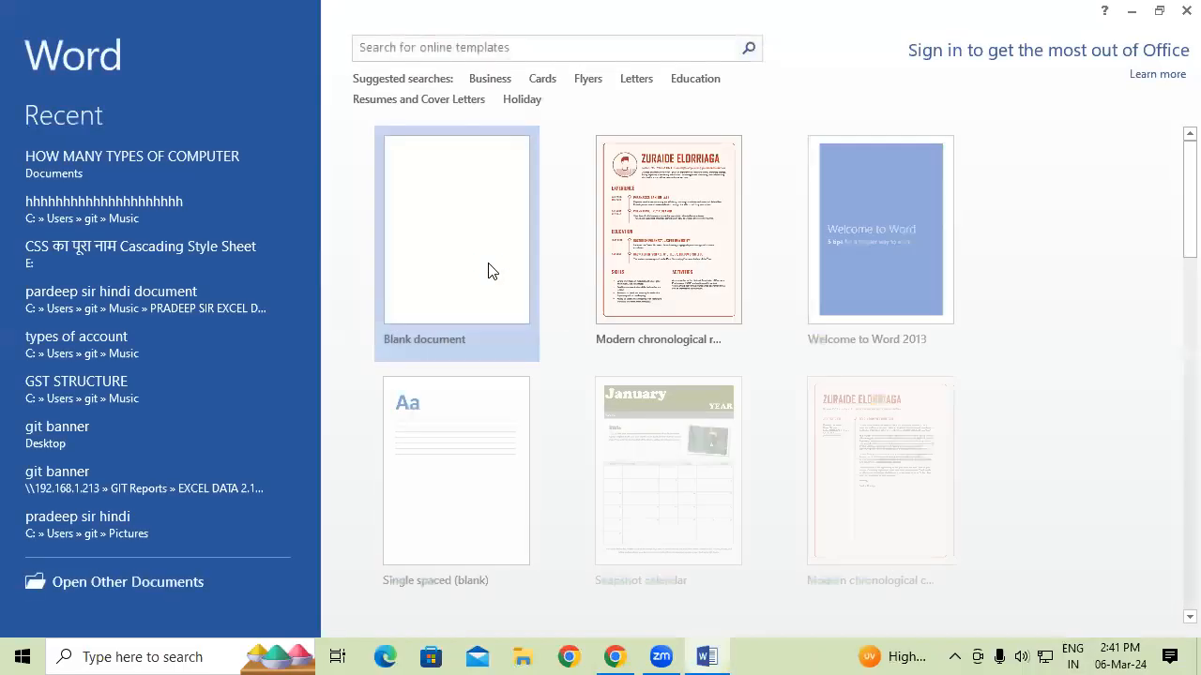
click(489, 270)
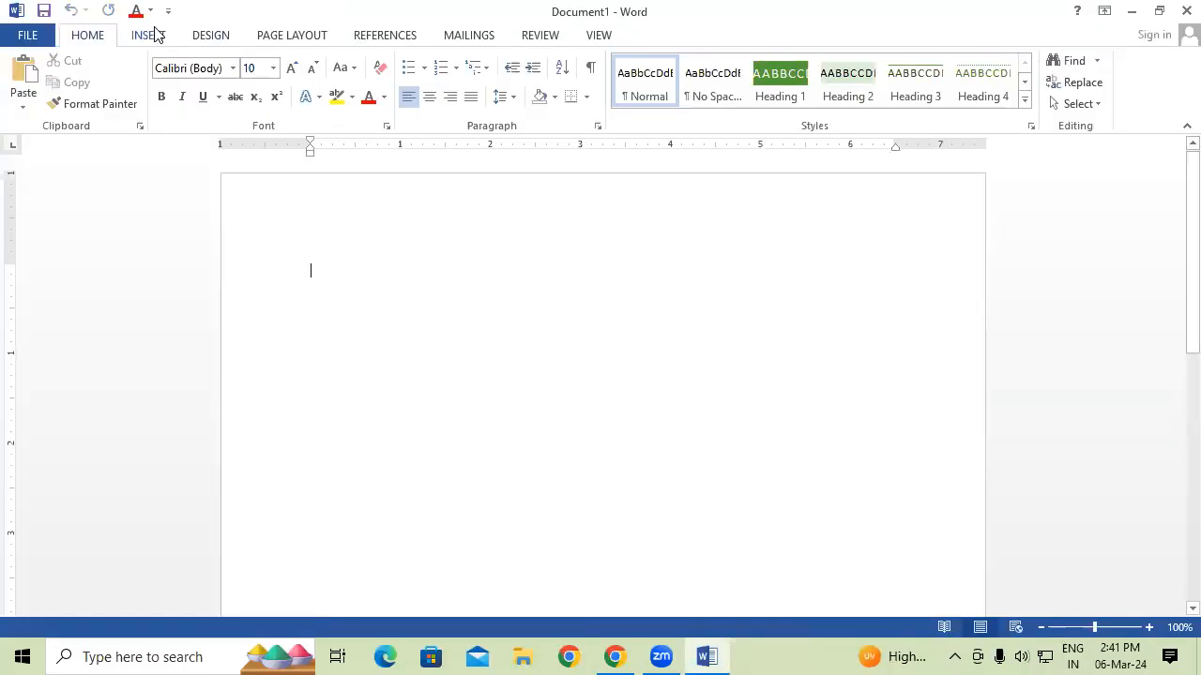
click(142, 35)
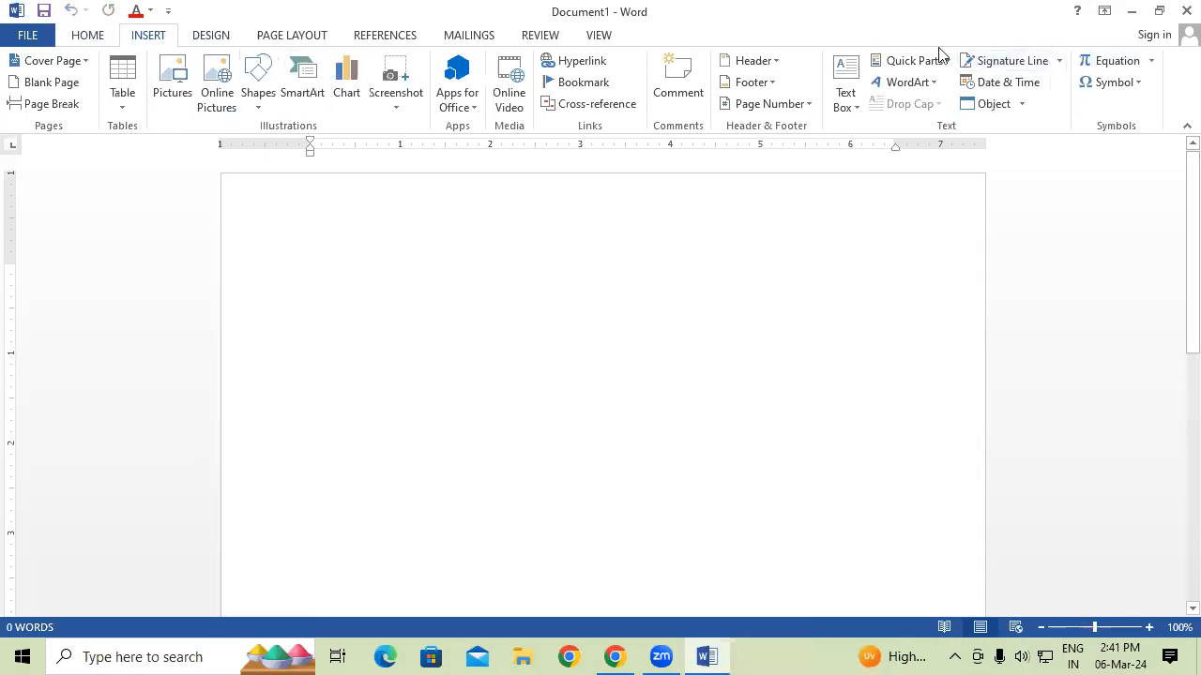
click(928, 60)
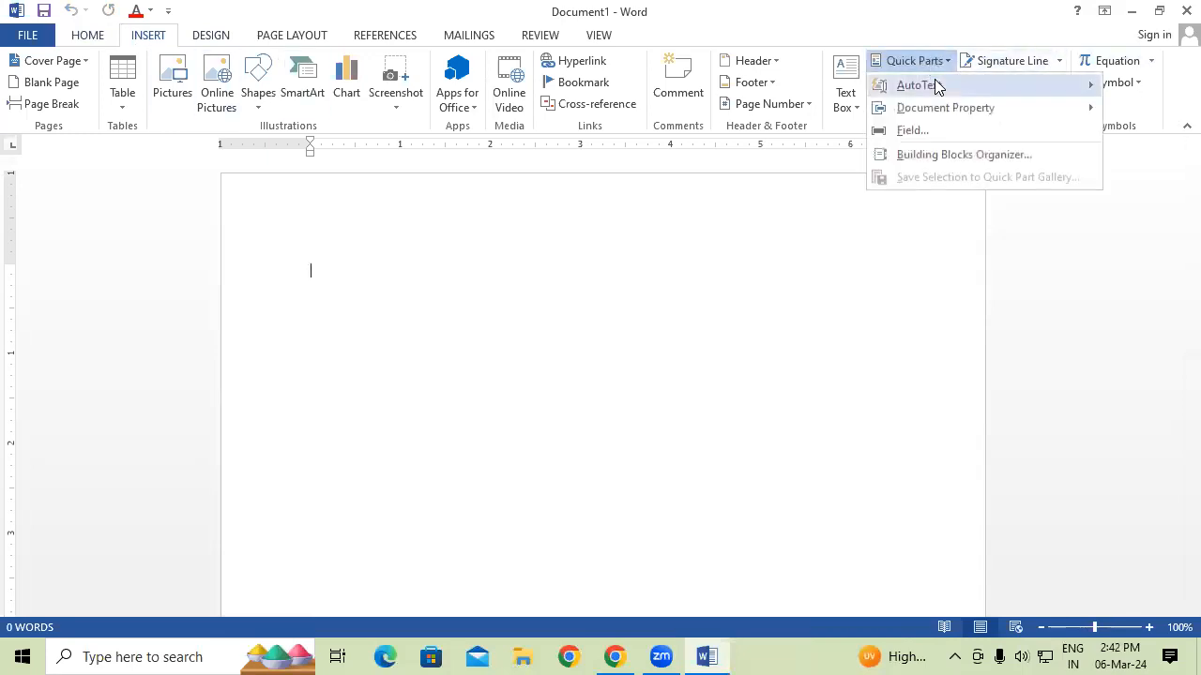
mouse_move(887, 85)
drag(855, 132, 857, 223)
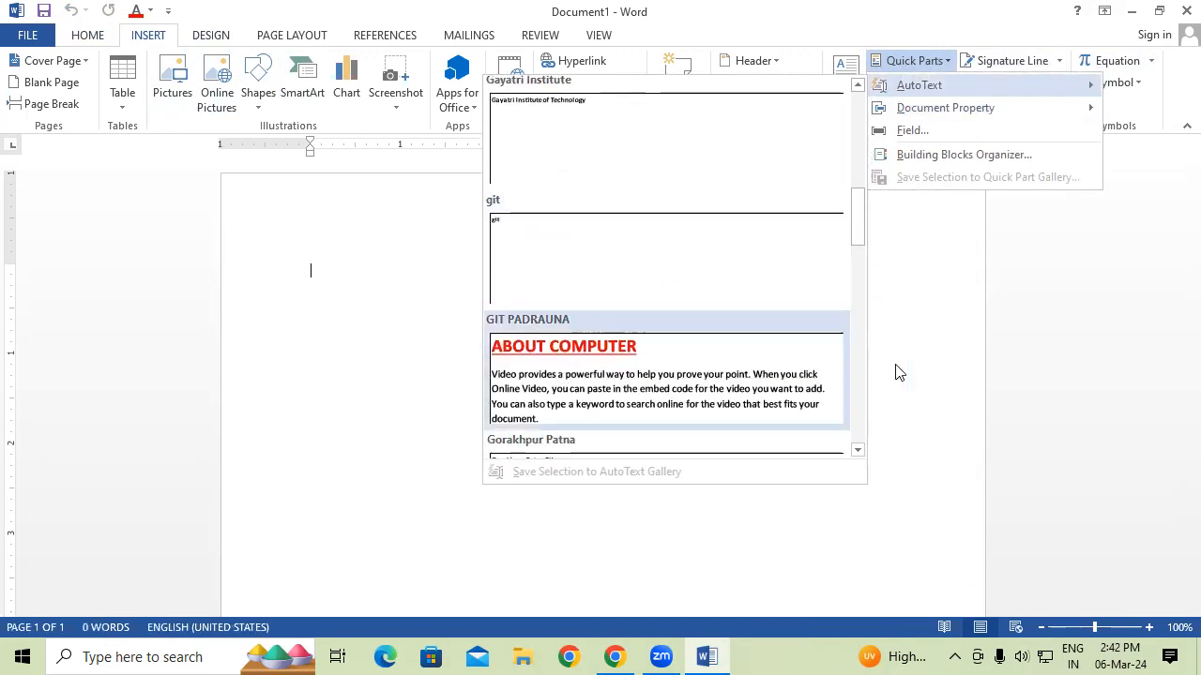
click(1174, 256)
Close Word and relaunch it via Win+R.
click(1180, 10)
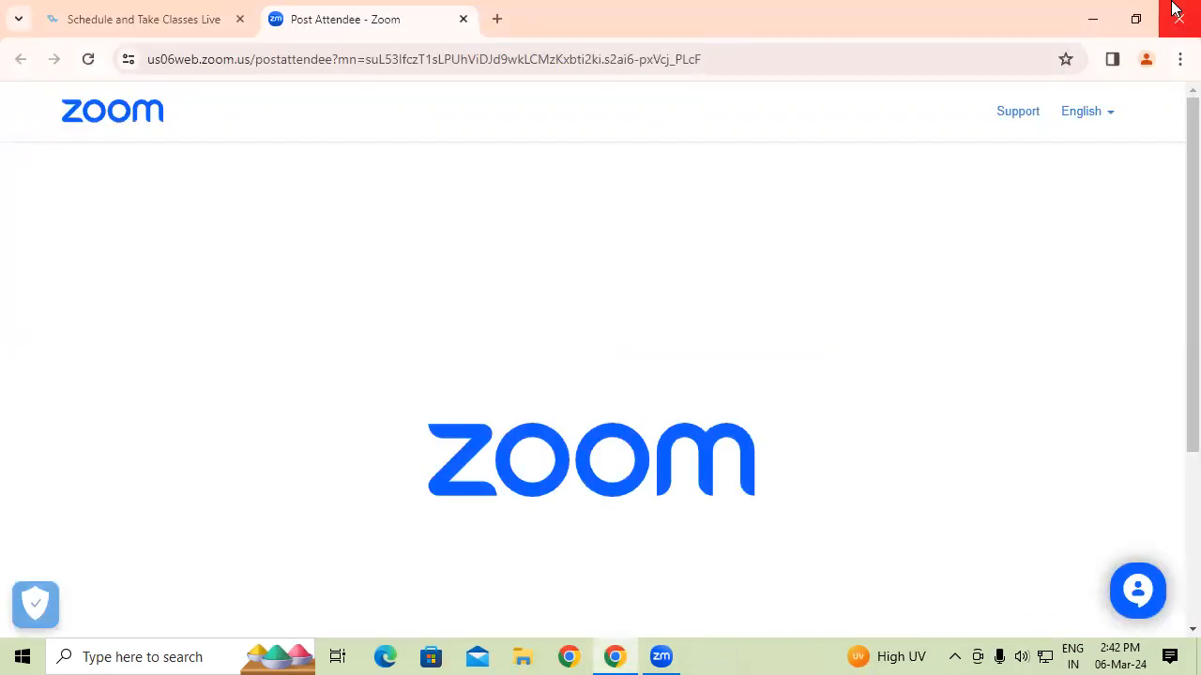
key(super+r)
key(Return)
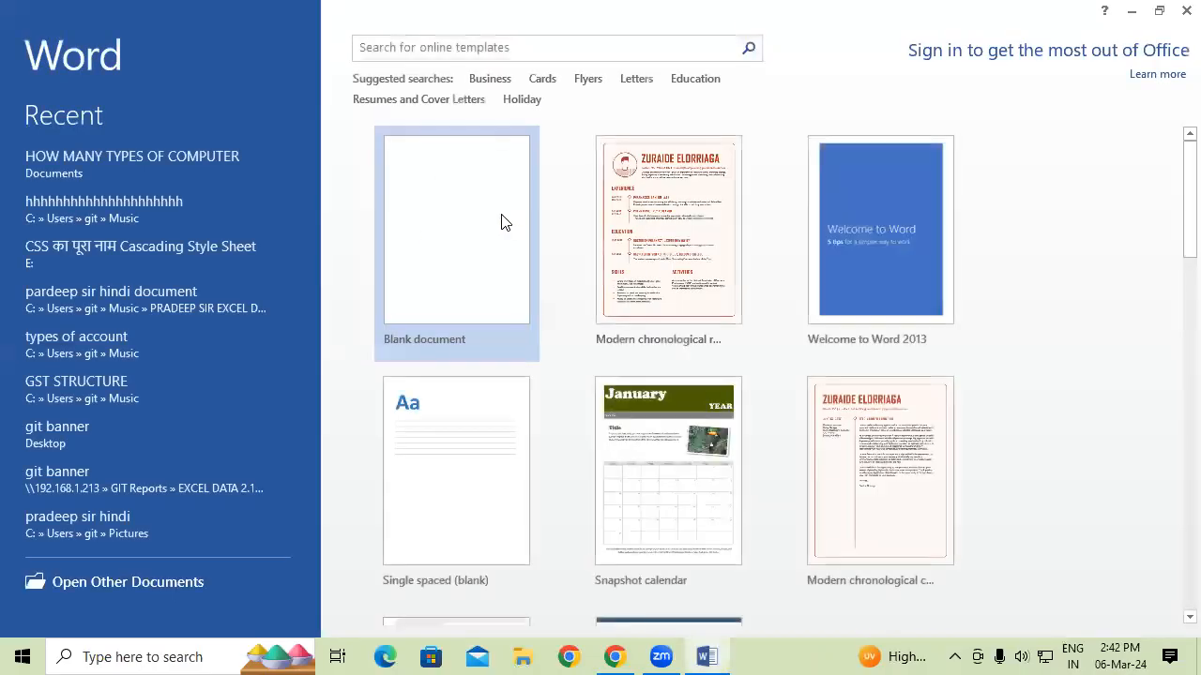
Start a blank document and insert the GIT PADRAUNA AutoText entry.
click(501, 215)
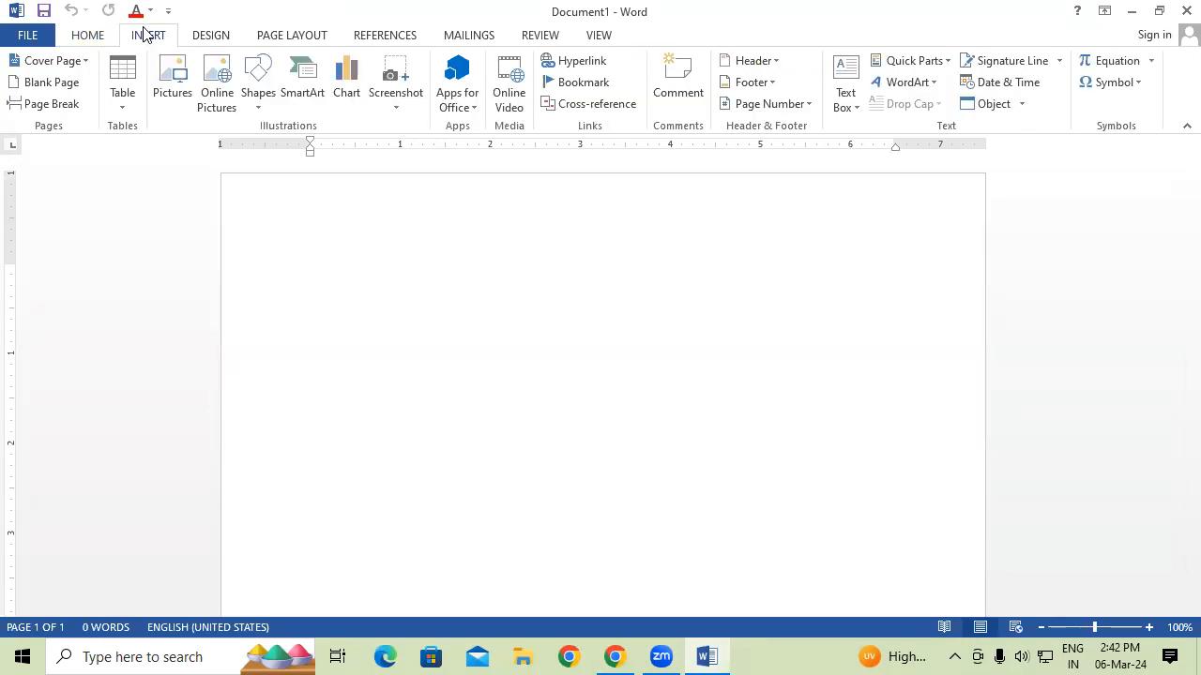
click(934, 62)
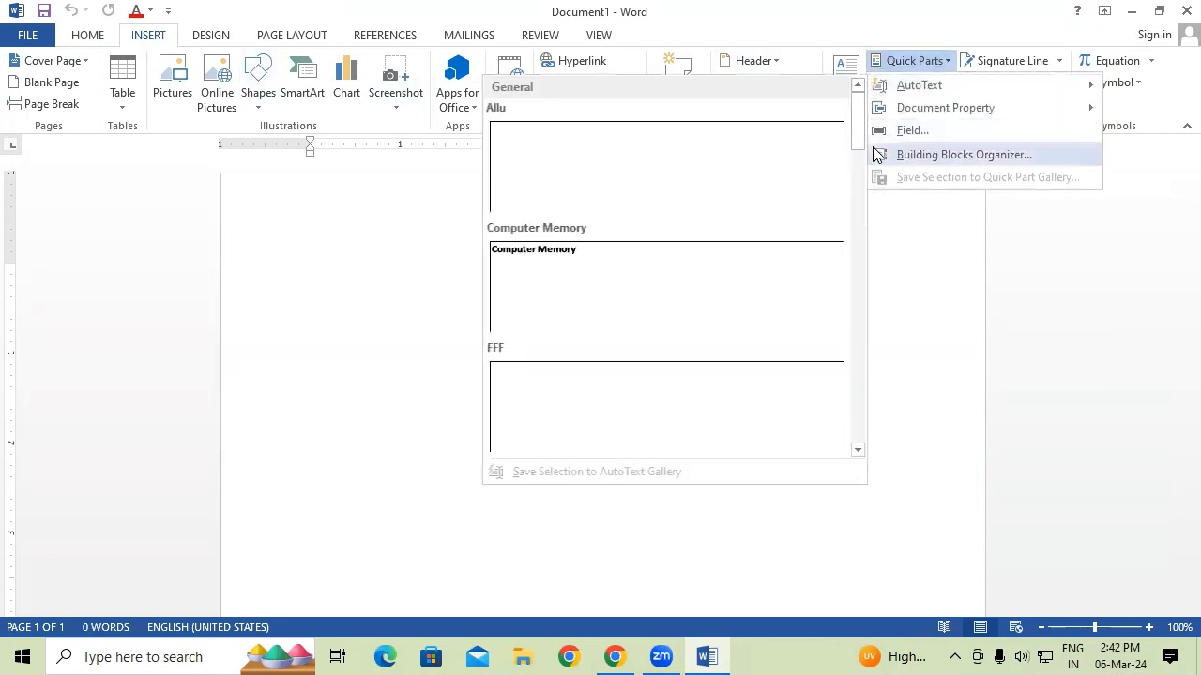
drag(855, 121, 861, 228)
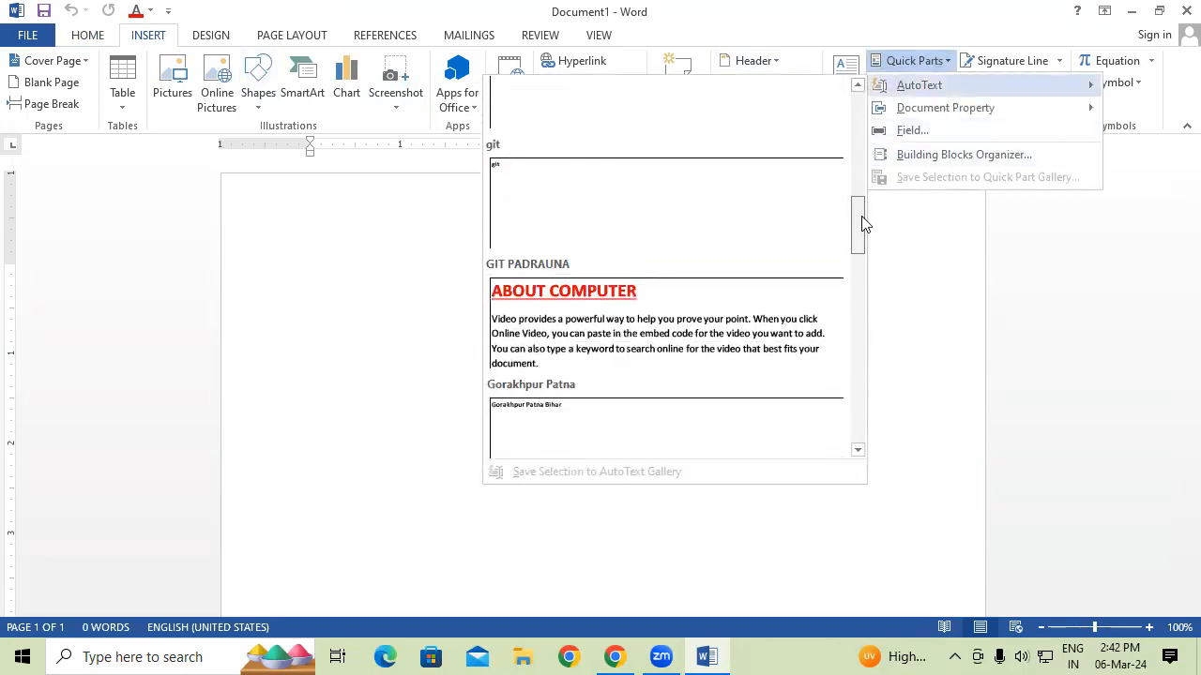
click(639, 319)
Place the cursor after the first paragraph and open a second blank document with Ctrl+N.
drag(1176, 460, 1175, 231)
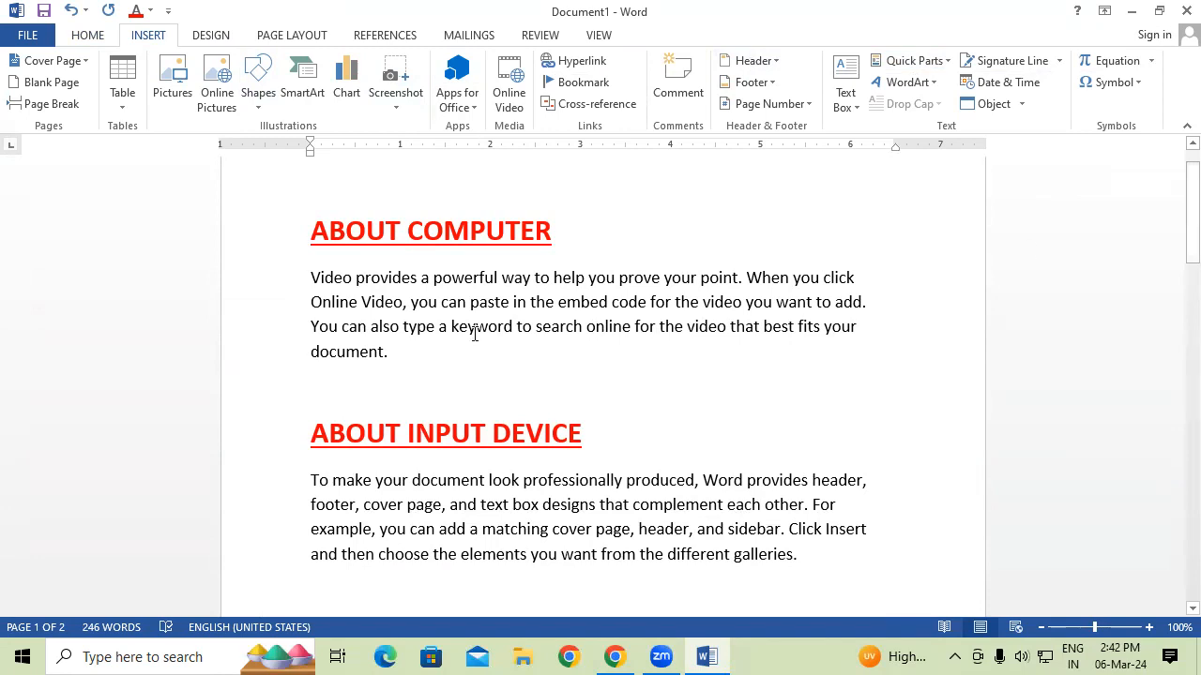
click(426, 363)
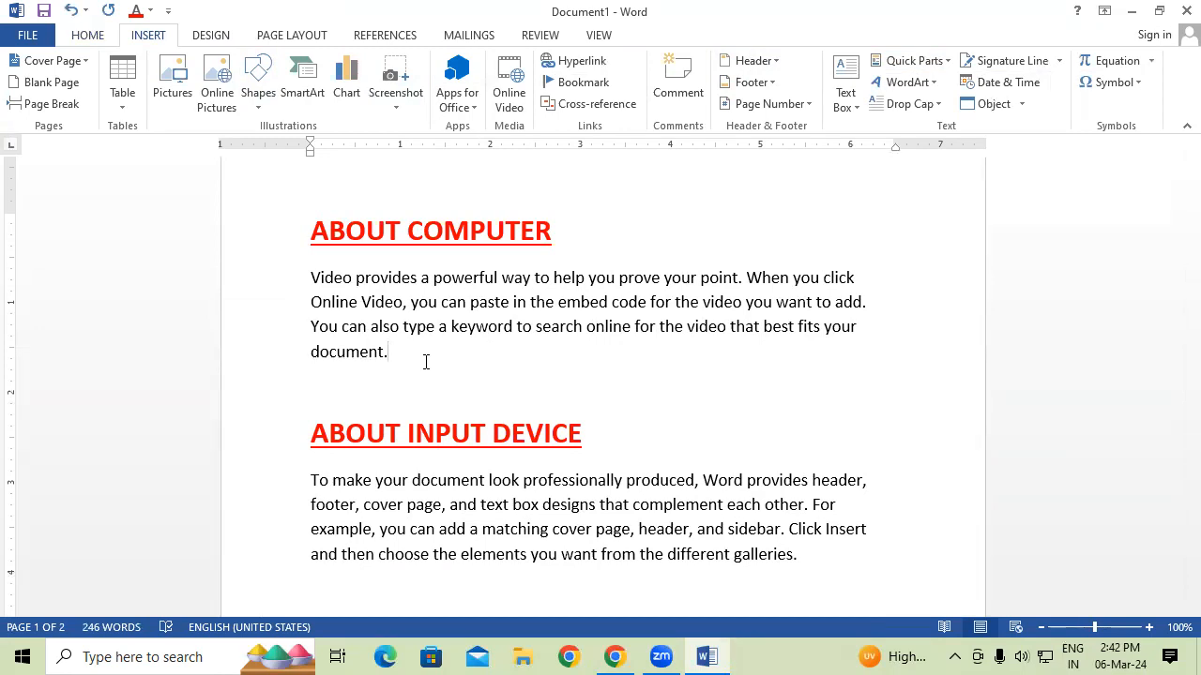
key(ctrl+n)
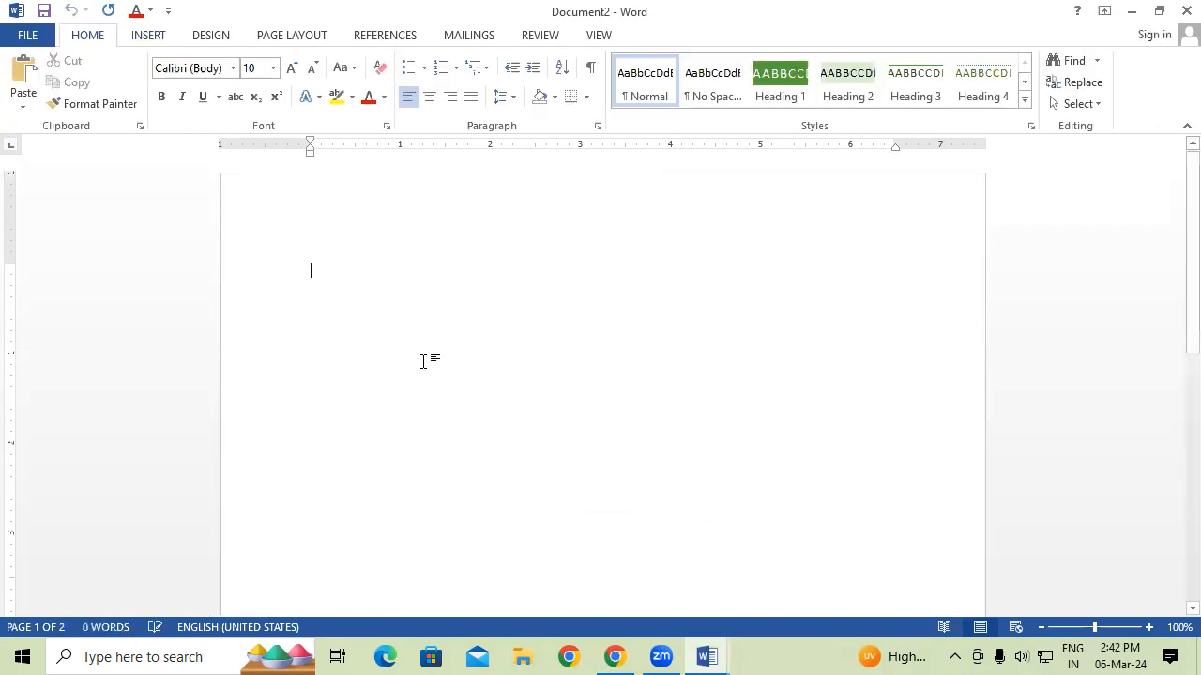
Insert the Capture picture (Zoom logo) into Document2.
click(147, 37)
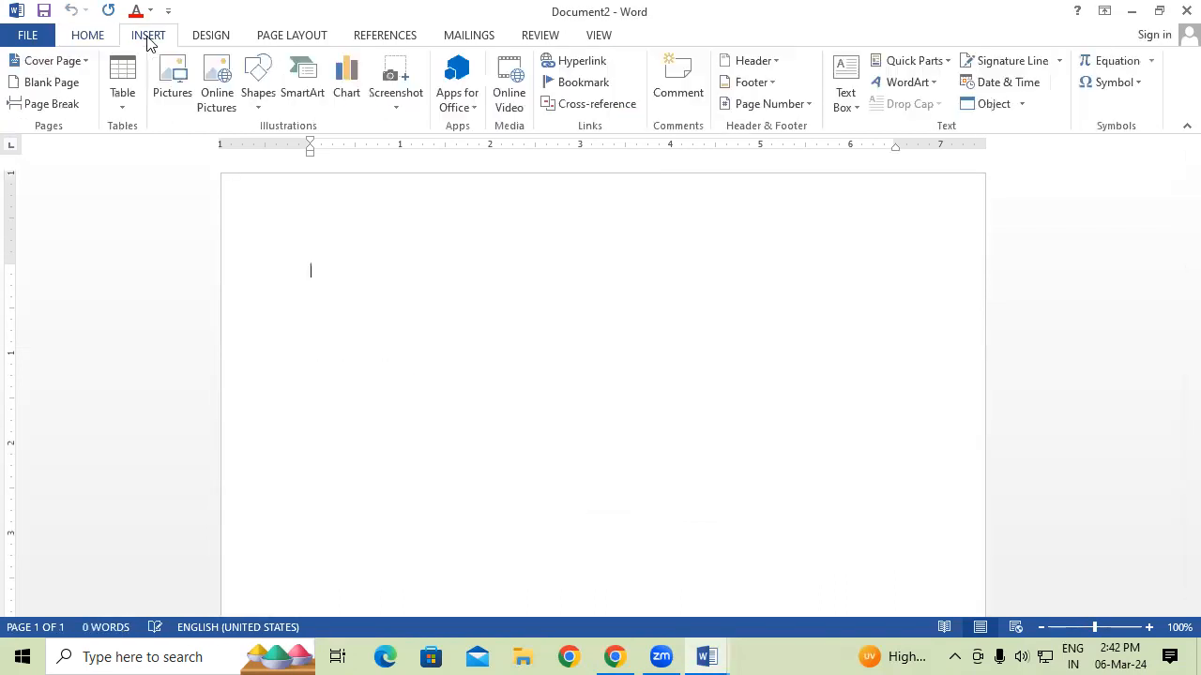
click(161, 71)
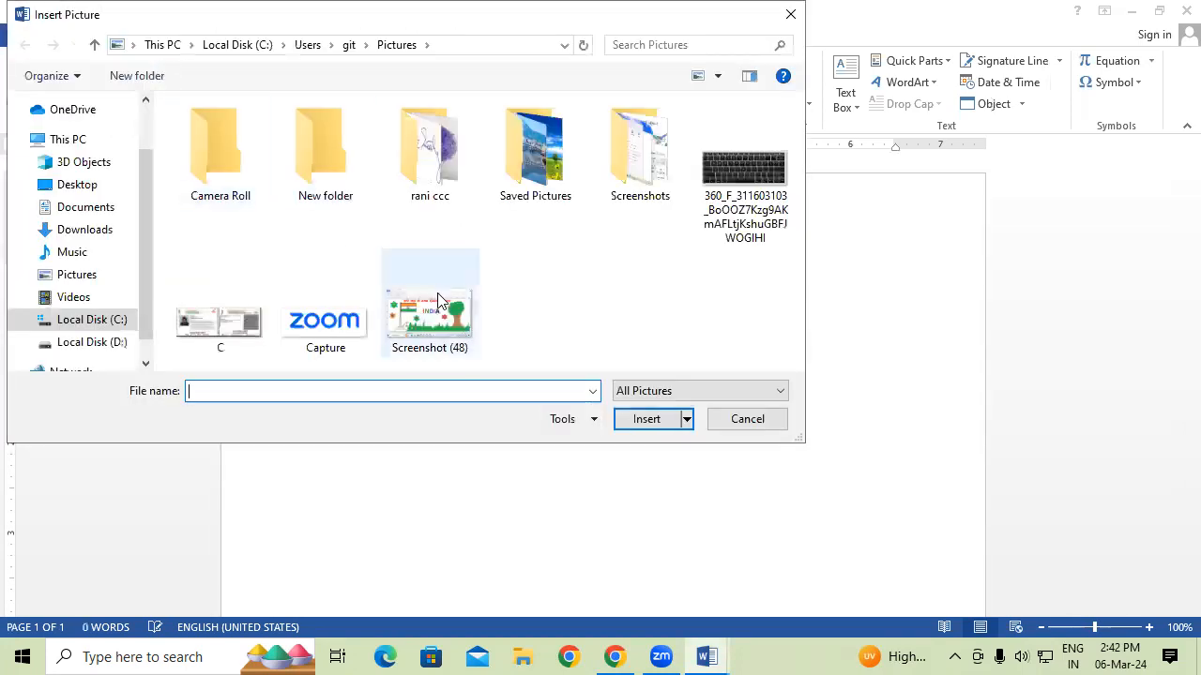
click(308, 326)
click(646, 419)
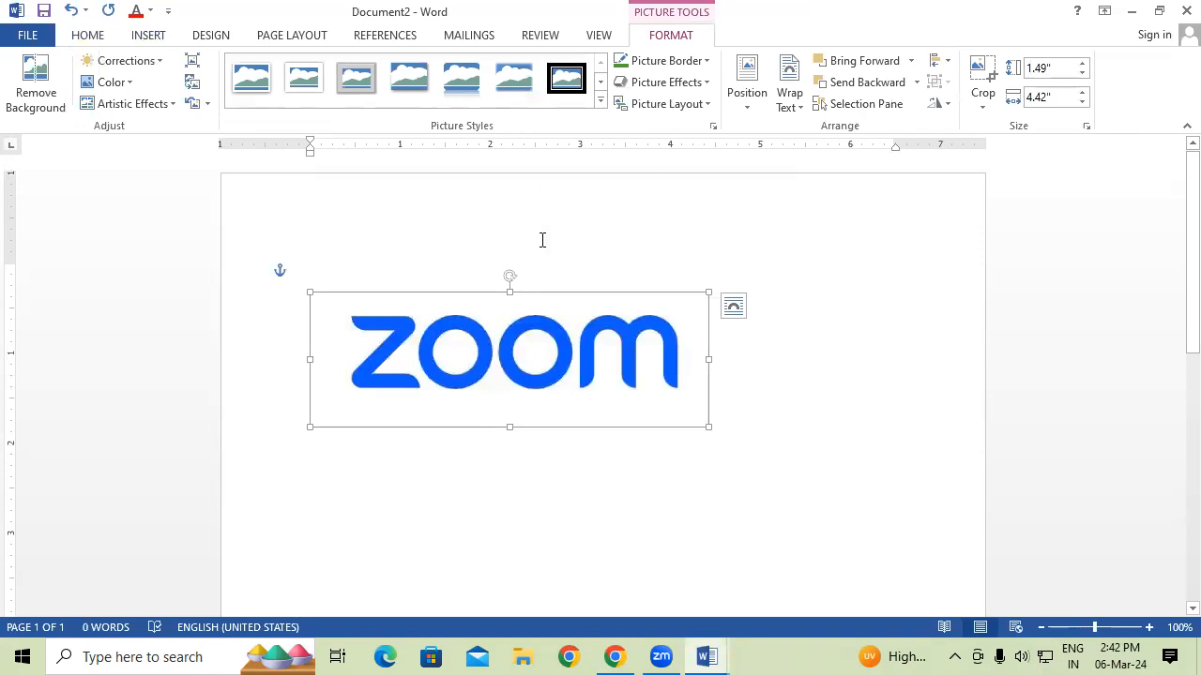
Save the selected picture to the AutoText gallery as a new entry named ZOOM.
click(147, 35)
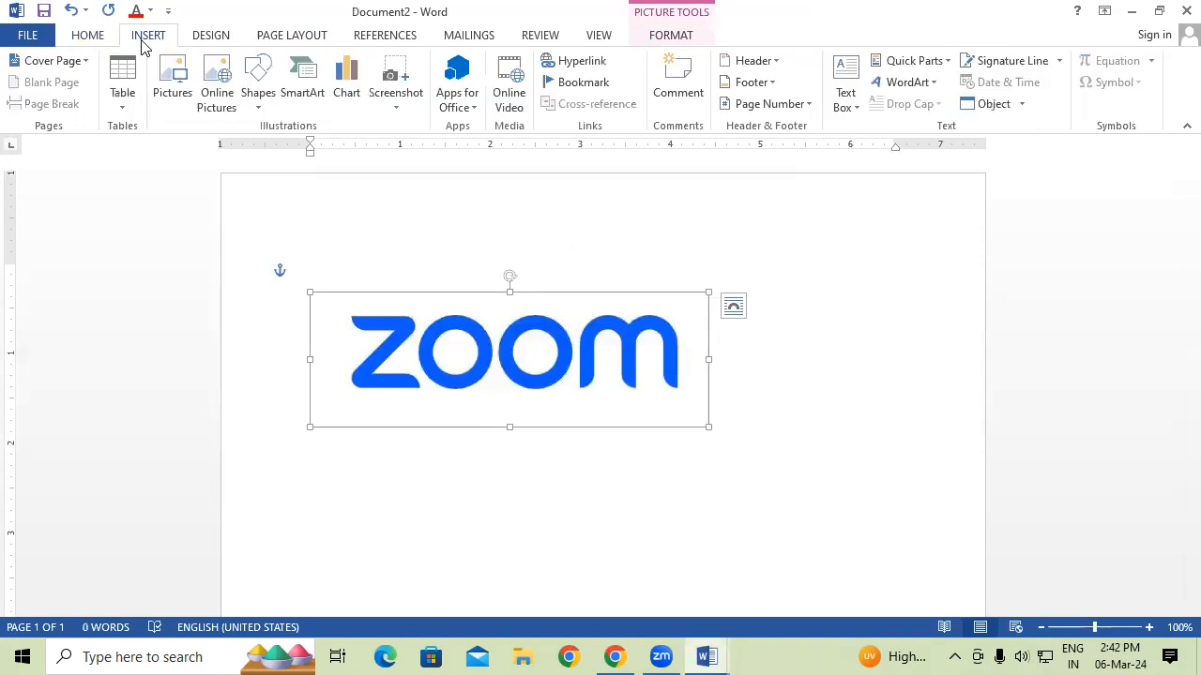
click(912, 61)
mouse_move(925, 85)
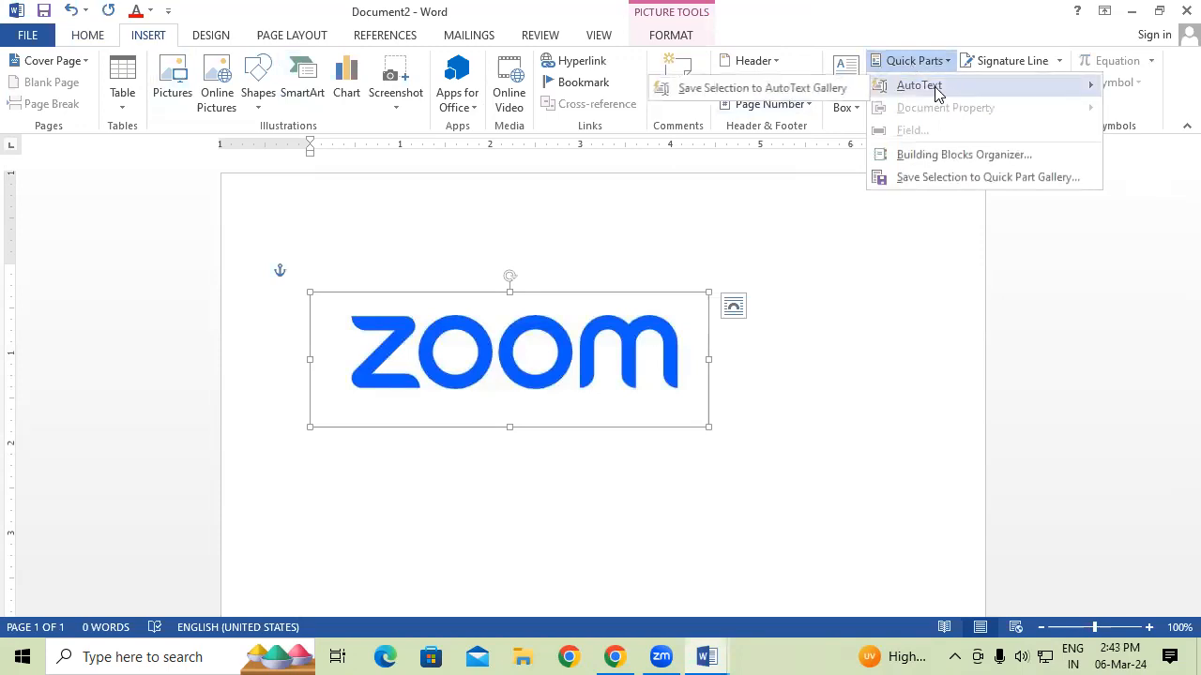
click(751, 90)
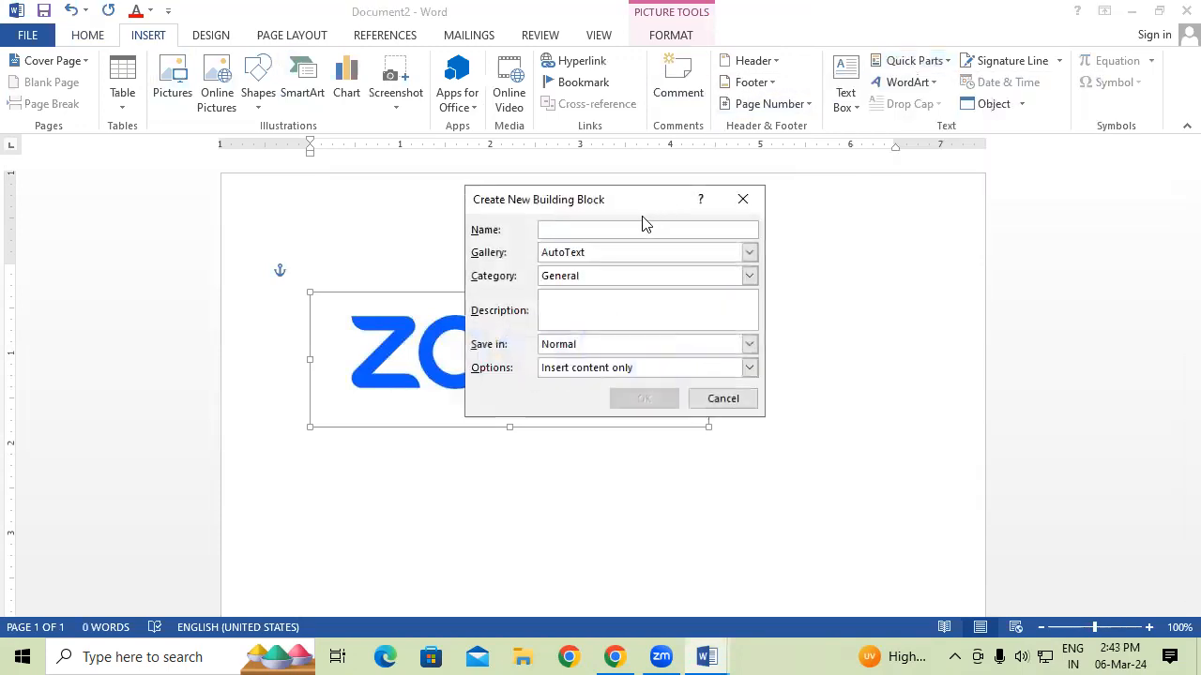
text(ZOOM)
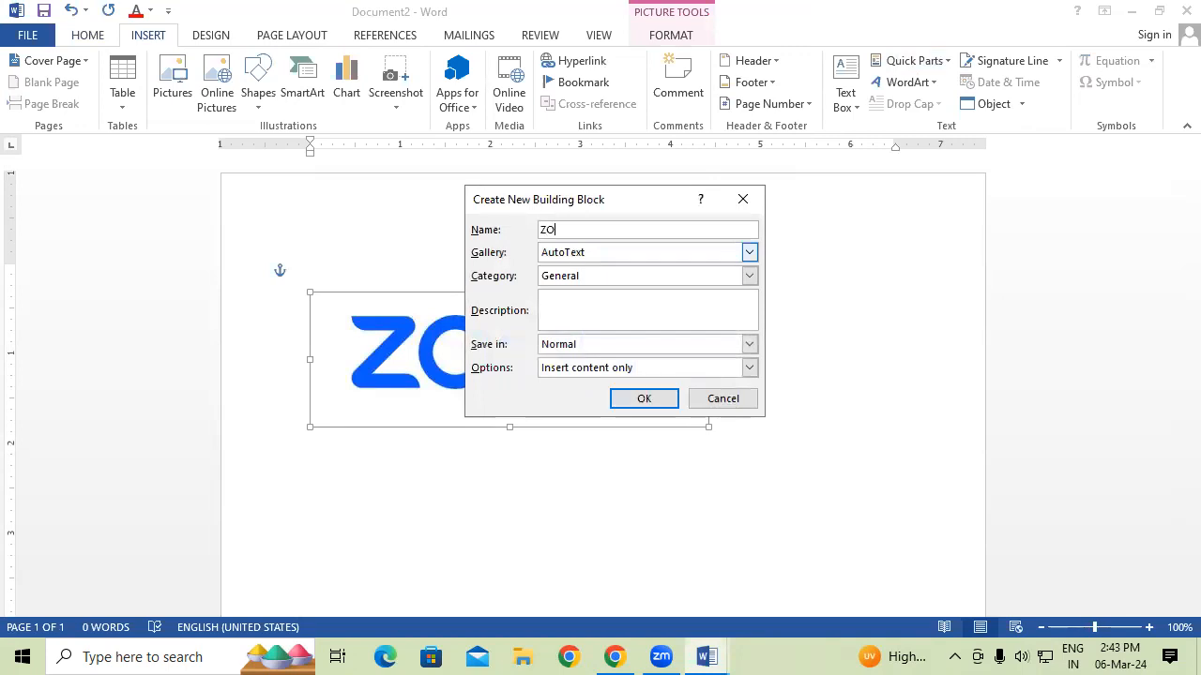
click(651, 403)
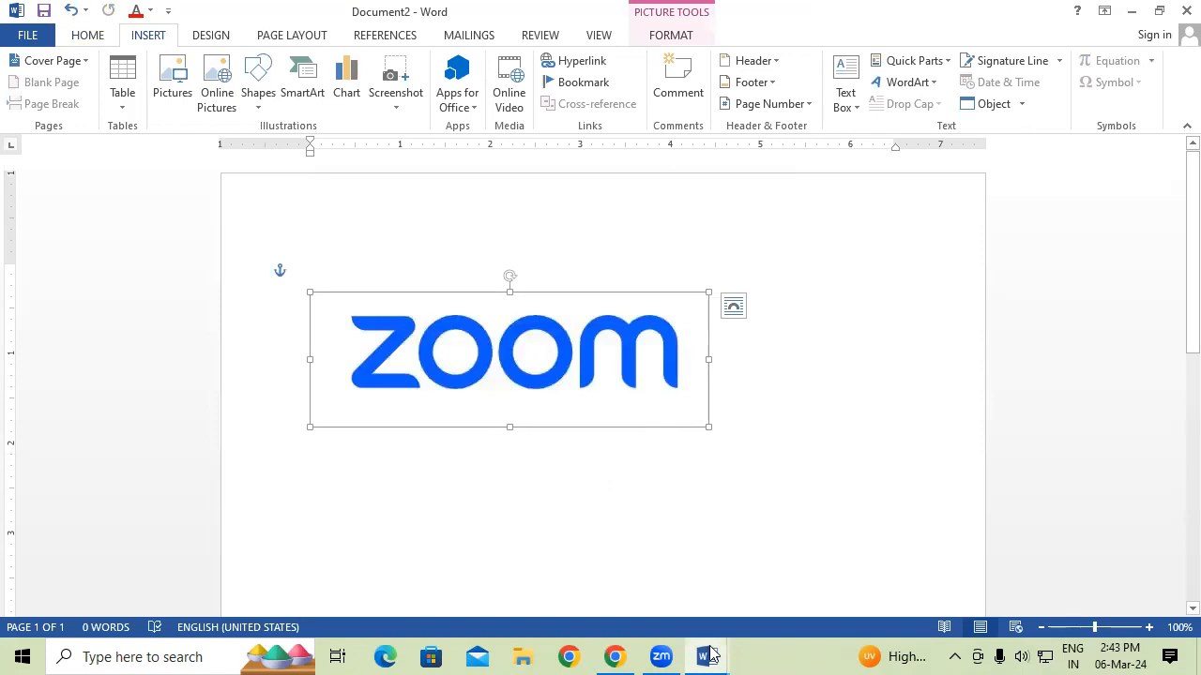
Back in Document1, insert the ZOOM AutoText logo after the first paragraph.
key(alt+Tab)
key(Return)
key(Return)
click(324, 379)
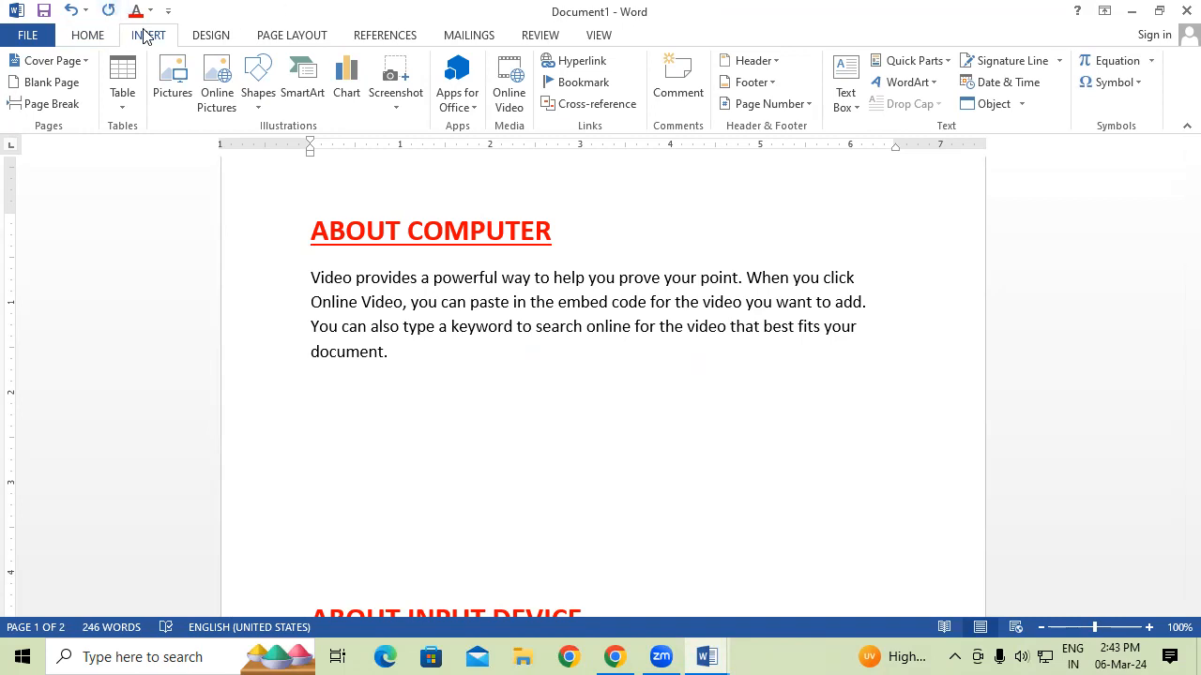
click(924, 62)
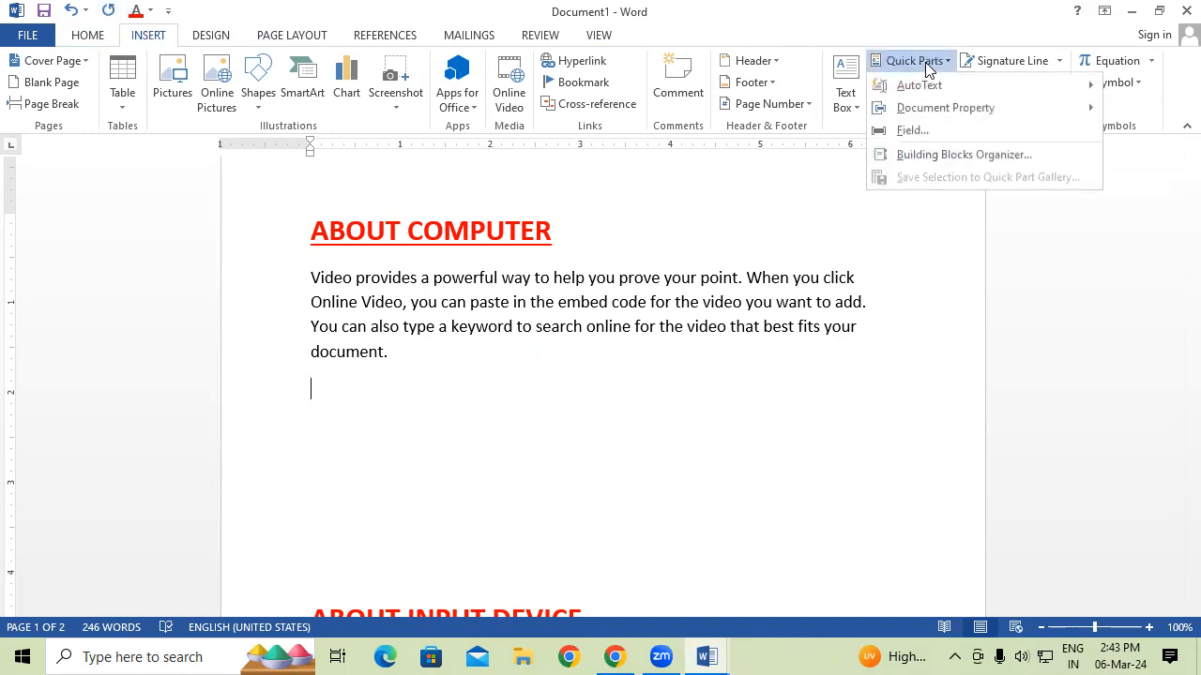
mouse_move(927, 91)
drag(860, 105, 865, 445)
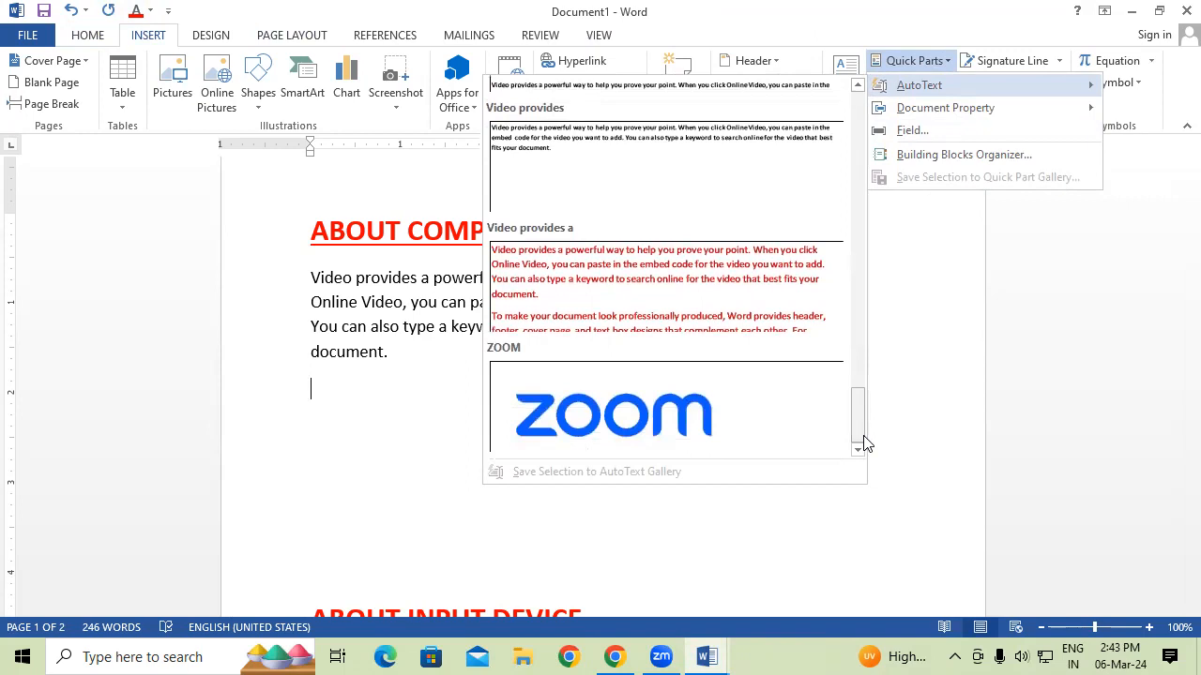
click(728, 419)
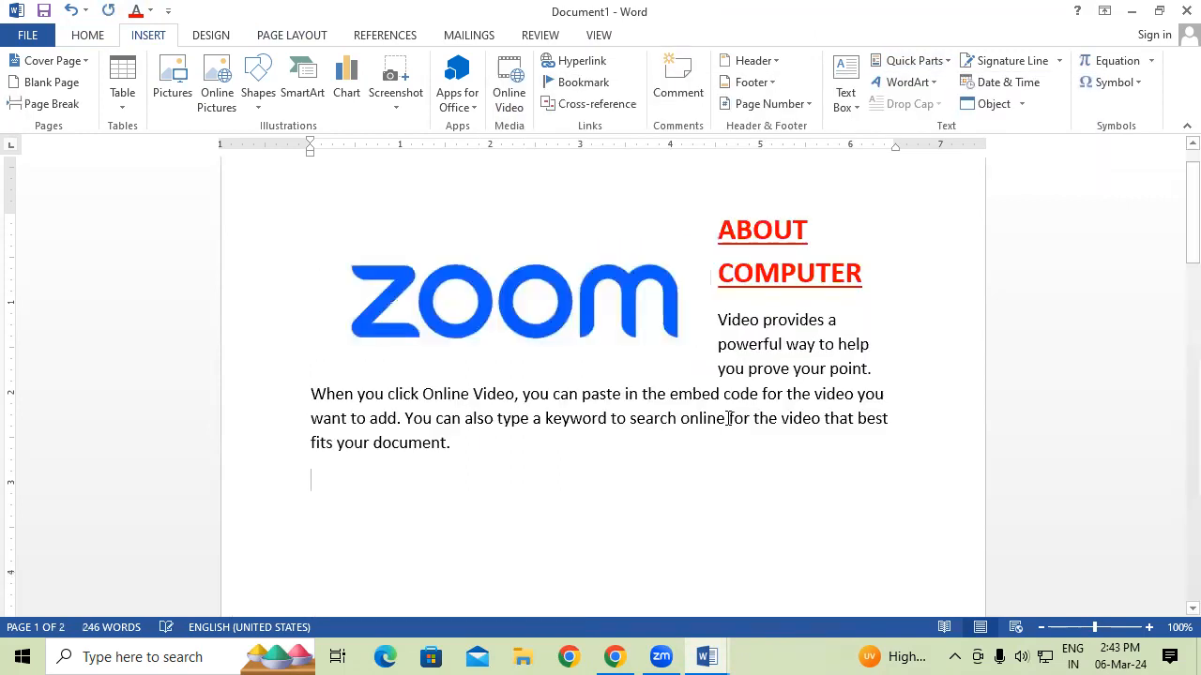
Drag the ZOOM logo below Document1's first paragraph.
double_click(557, 235)
click(587, 281)
drag(590, 281, 646, 456)
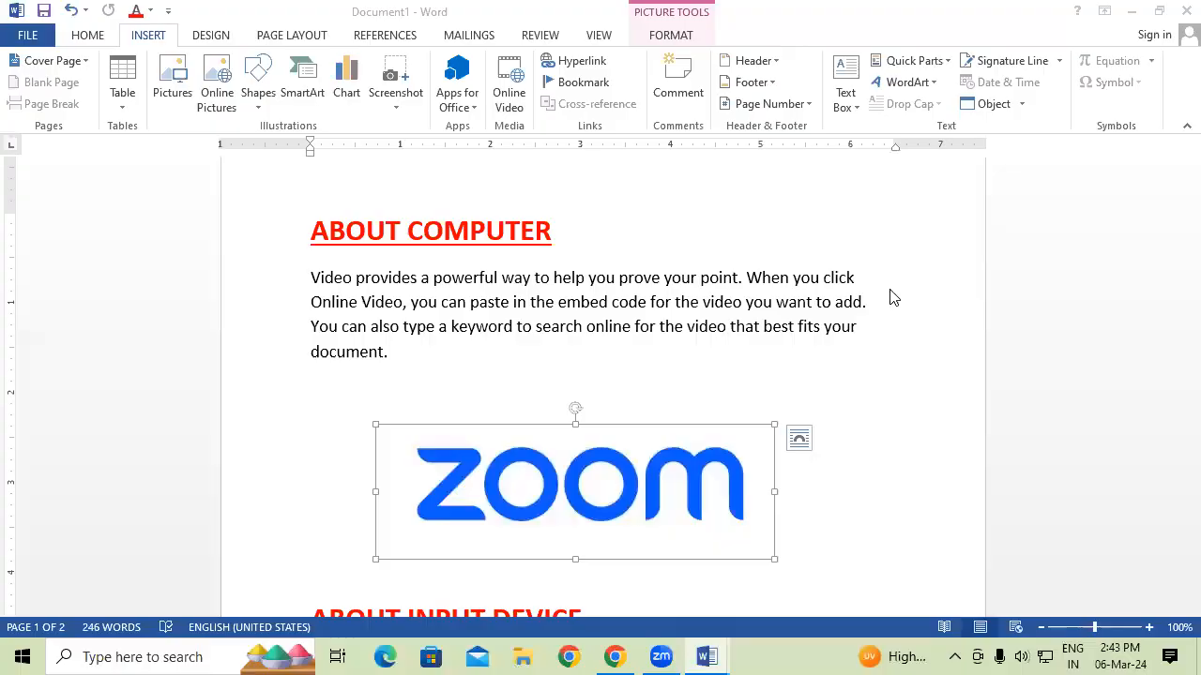
Deselect the Zoom picture and open a new blank document with Ctrl+N.
click(915, 60)
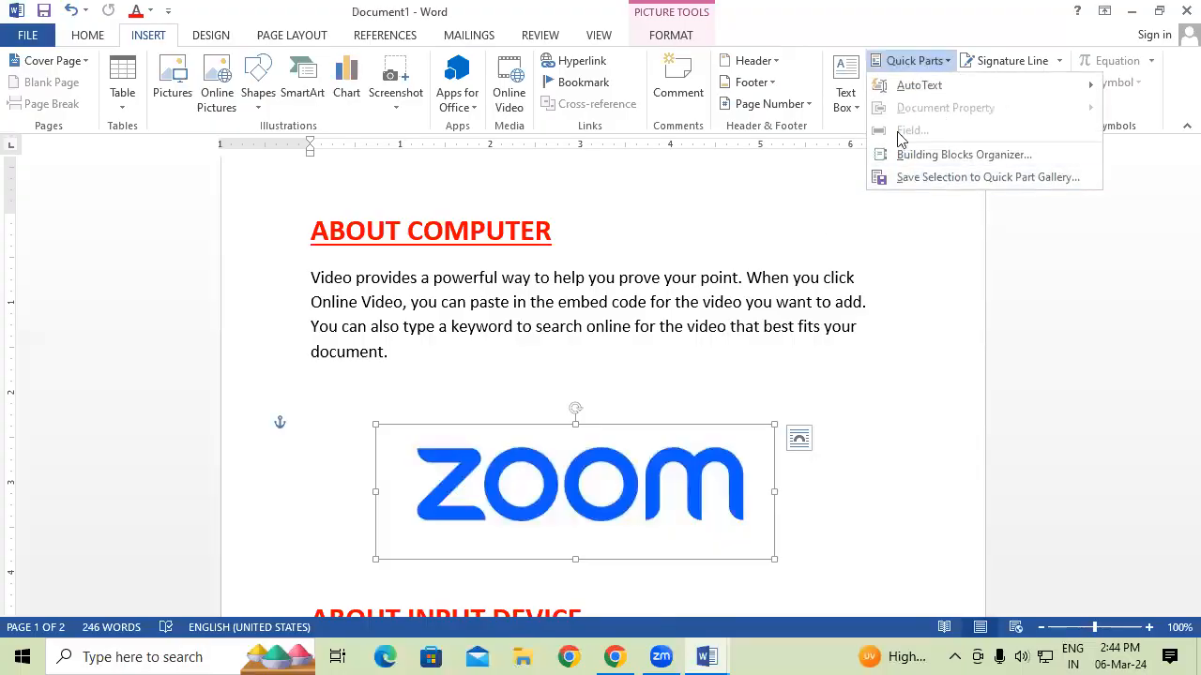
click(681, 297)
click(942, 63)
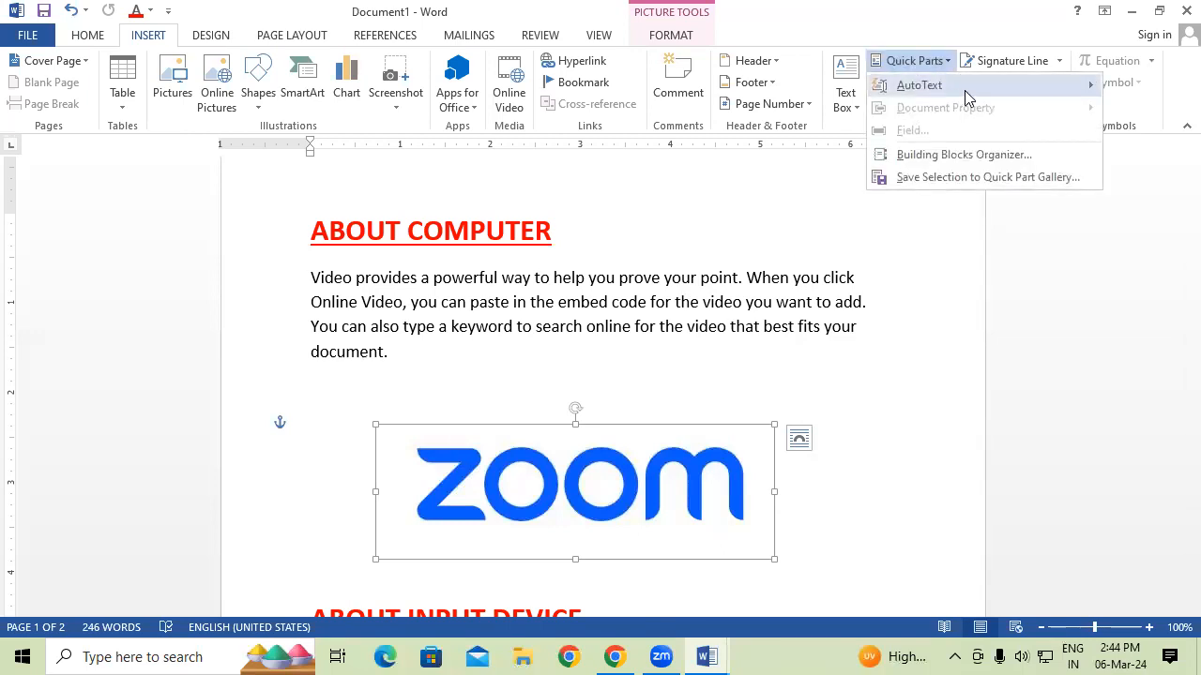
click(433, 278)
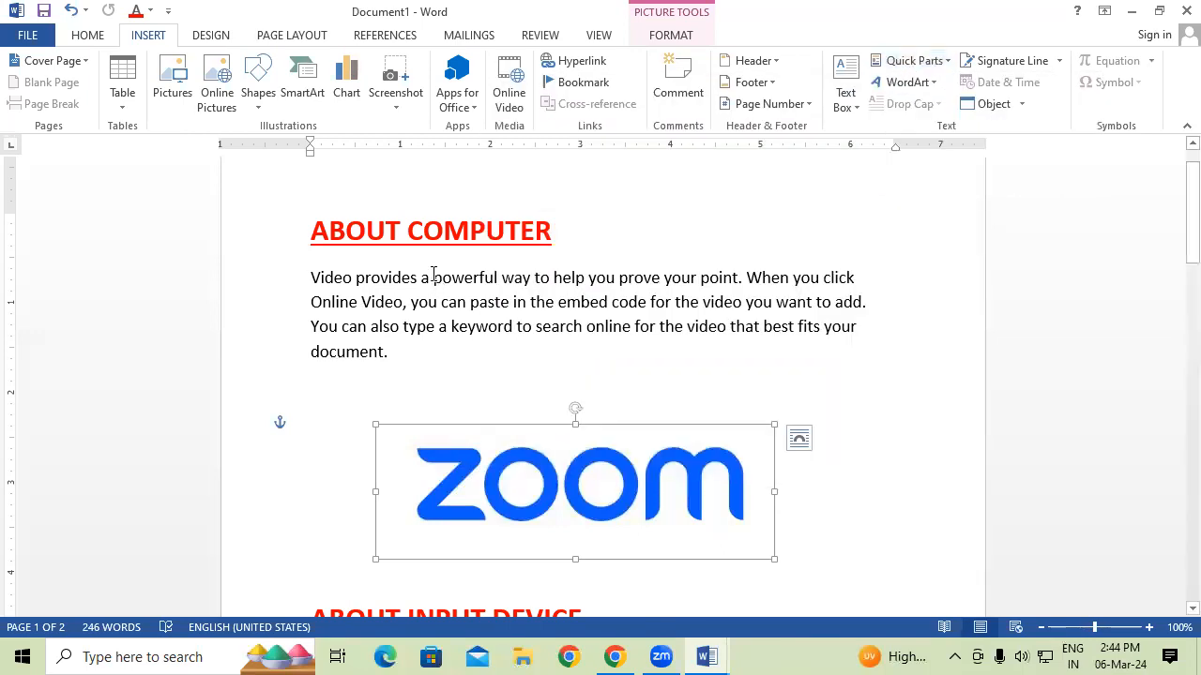
click(921, 392)
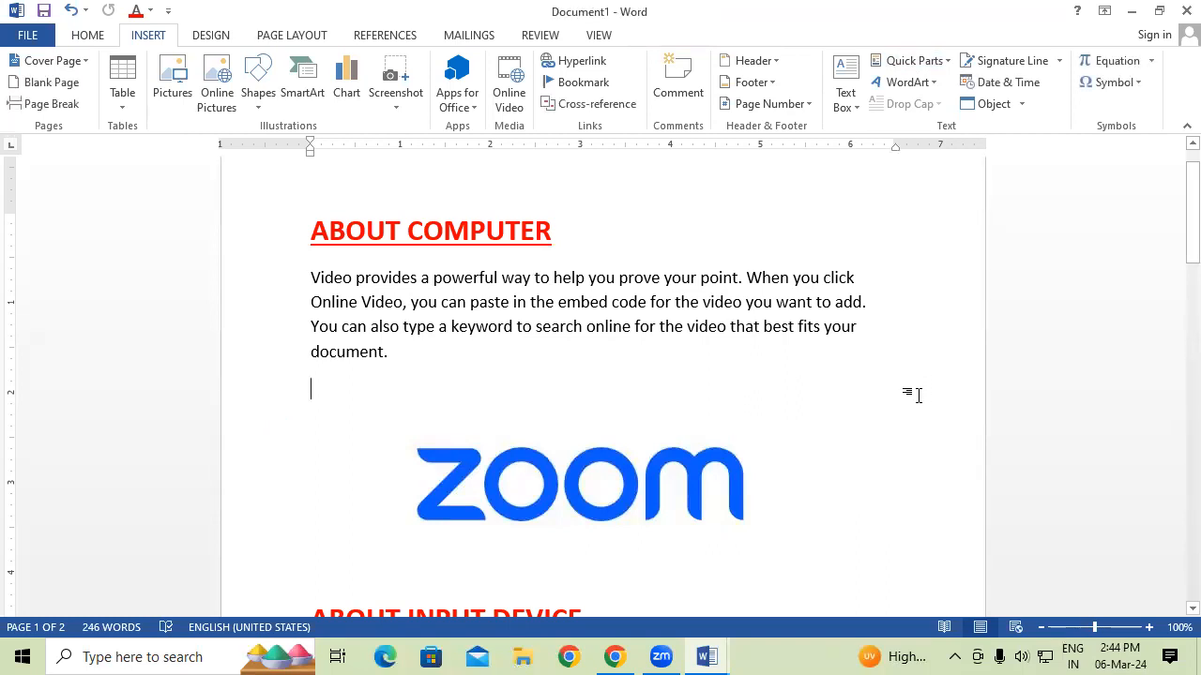
key(ctrl+n)
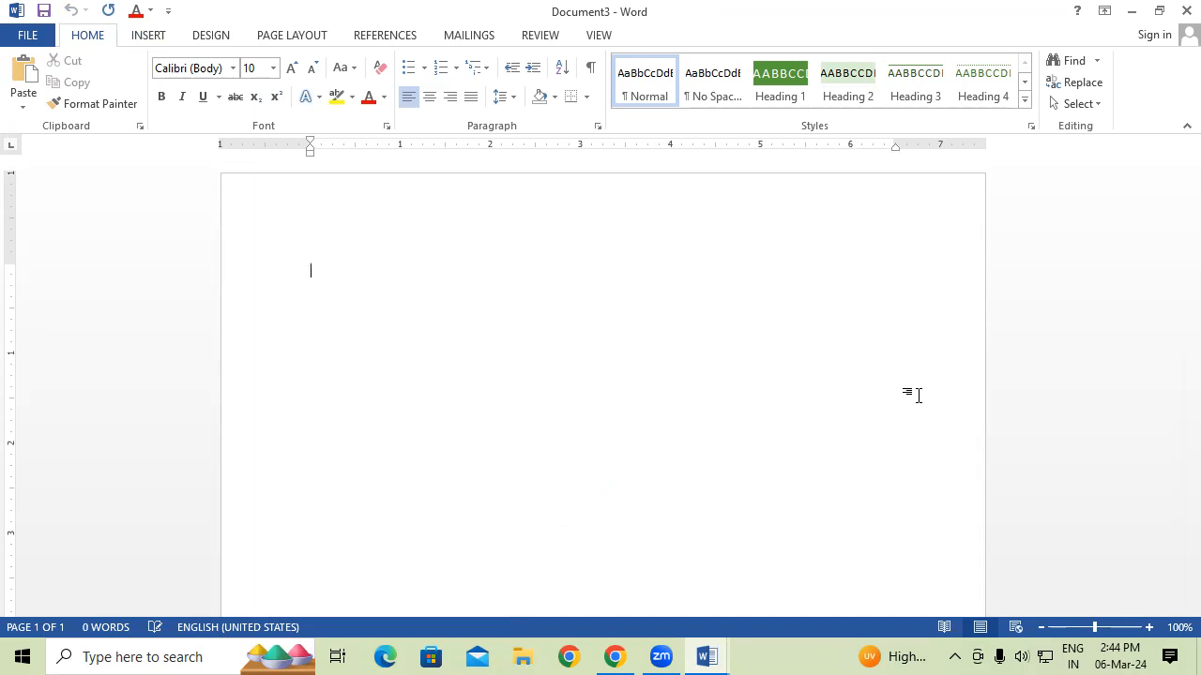
Draw a text box across the top of the page and type GAYATRI INSTITUTE OF TECHNOLOGY.
click(164, 35)
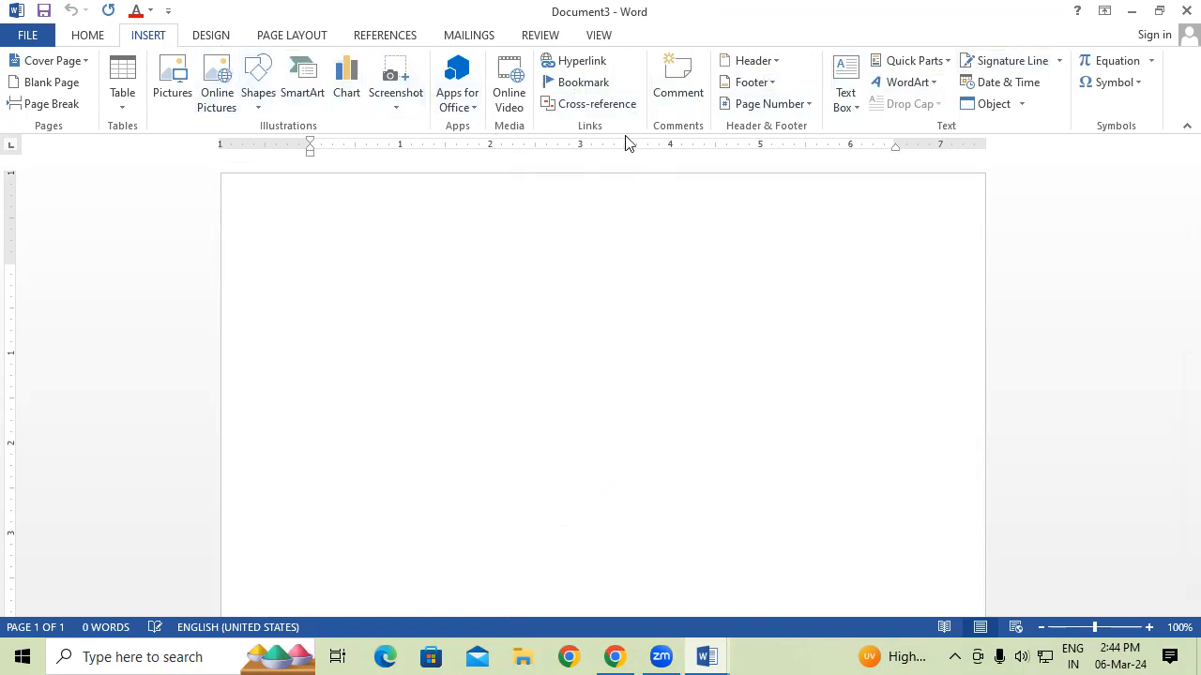
click(854, 107)
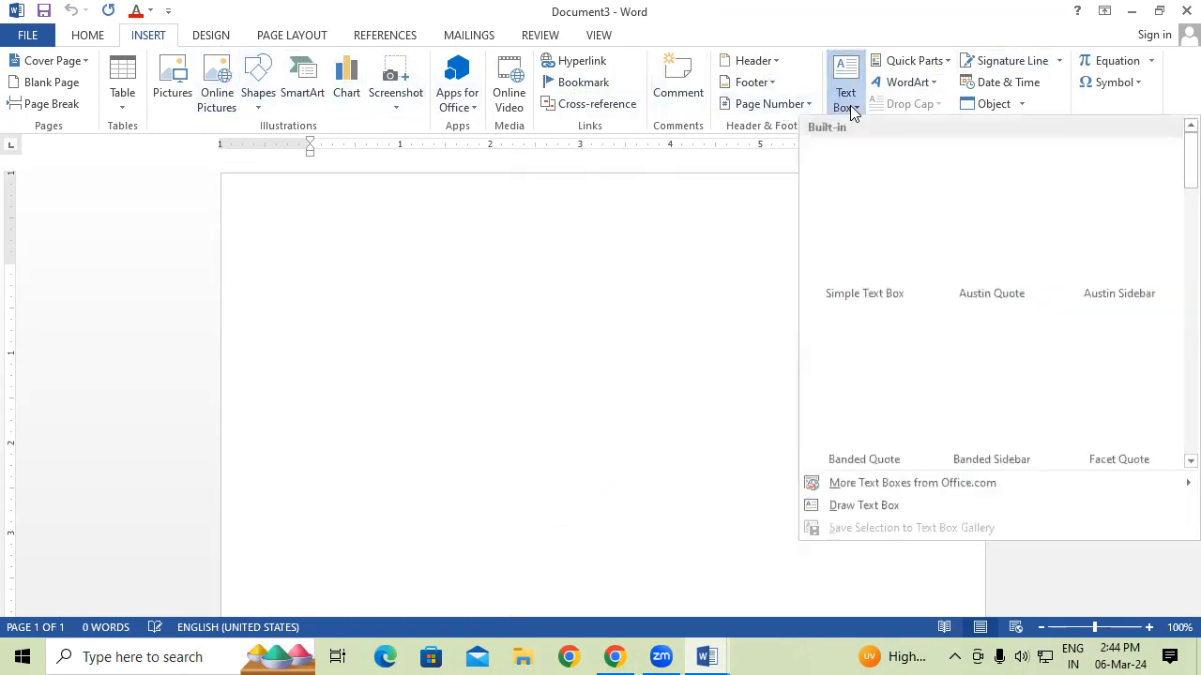
click(878, 505)
mouse_move(298, 195)
mouse_down()
mouse_move(673, 295)
mouse_move(890, 307)
mouse_up()
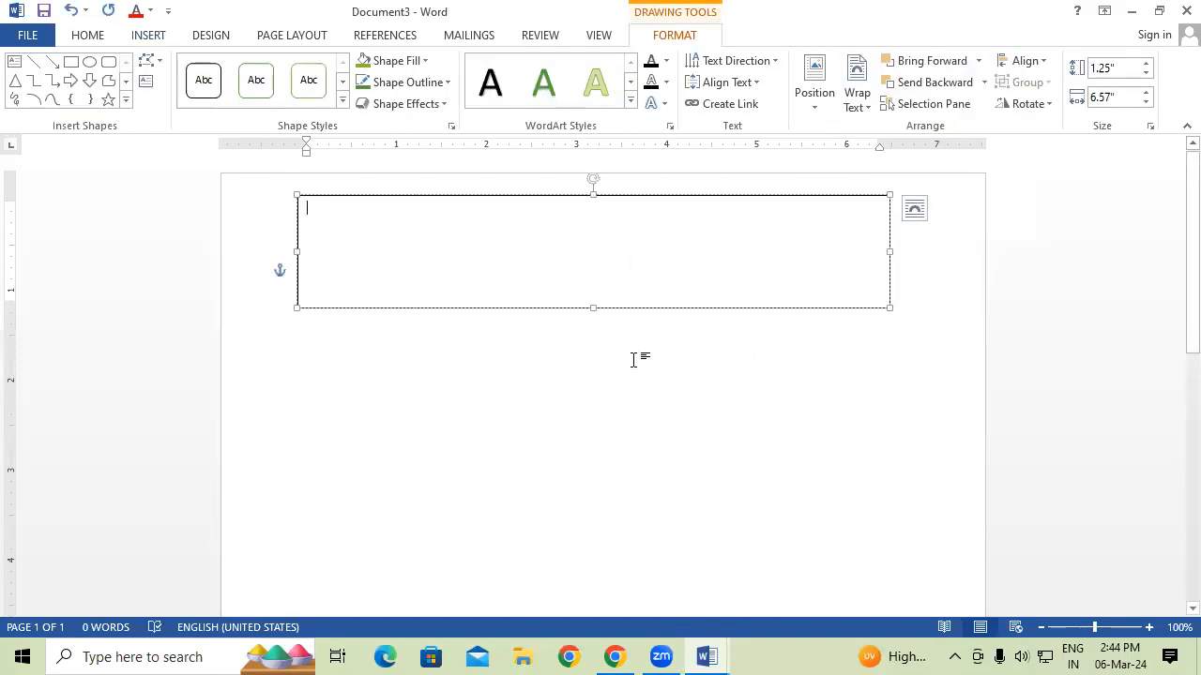
text(GAYATRI INSTIT)
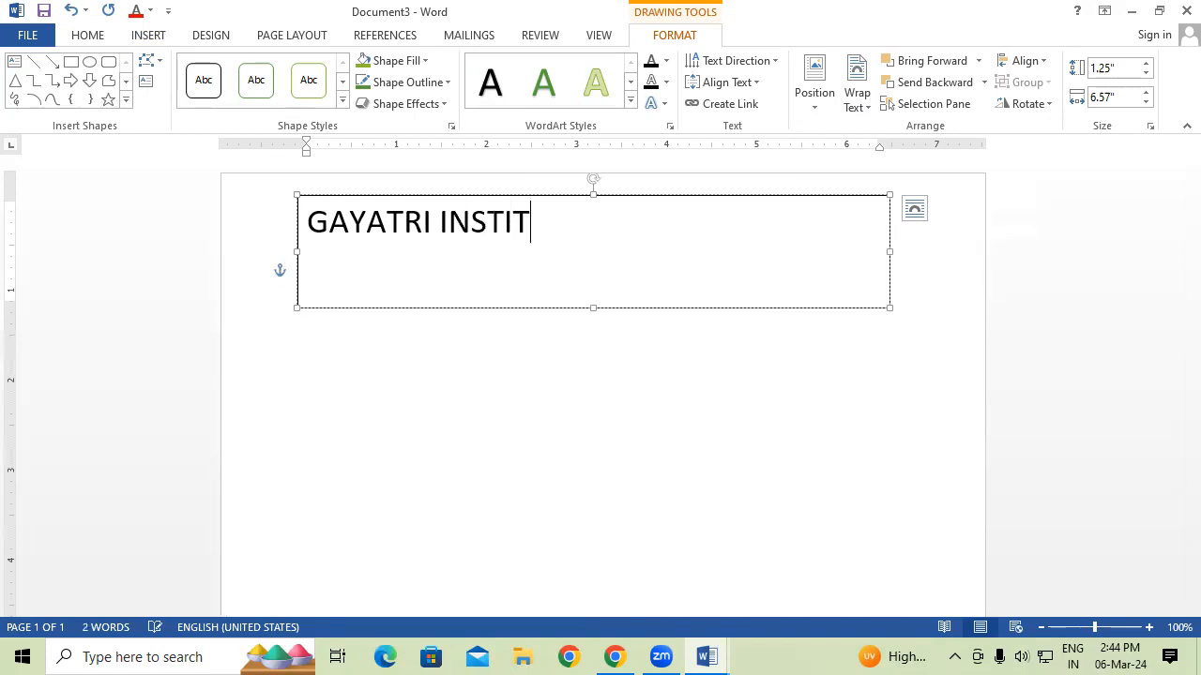
text(UTE OF T)
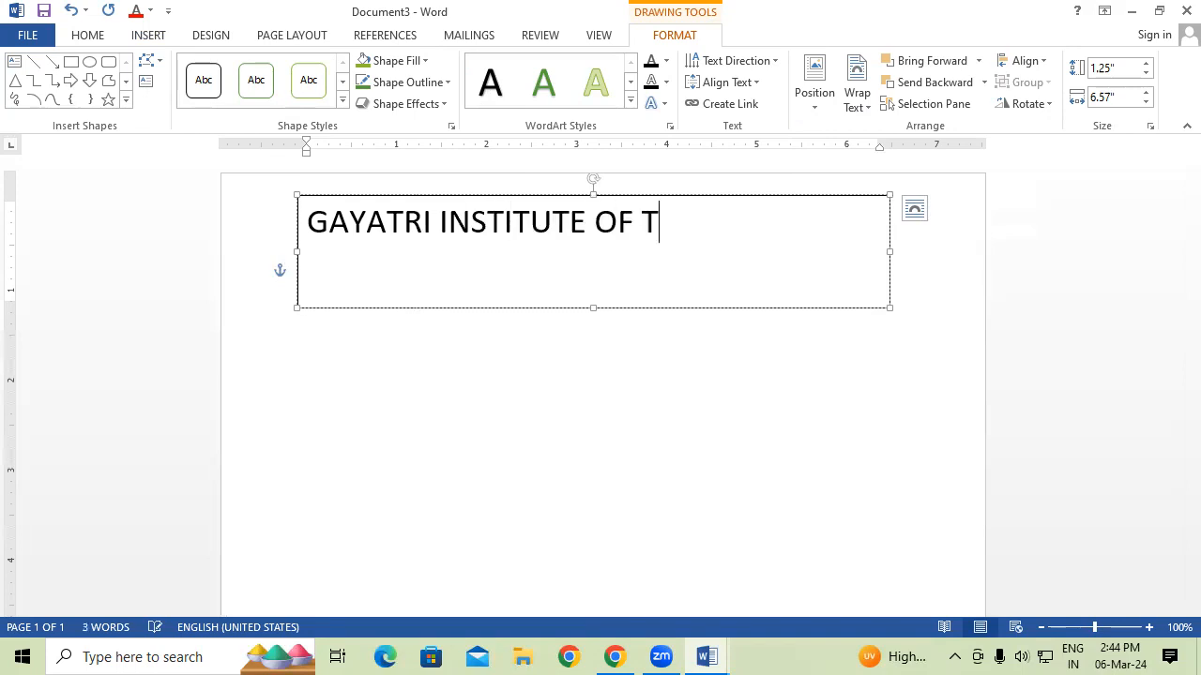
text(ECHNOLOGY)
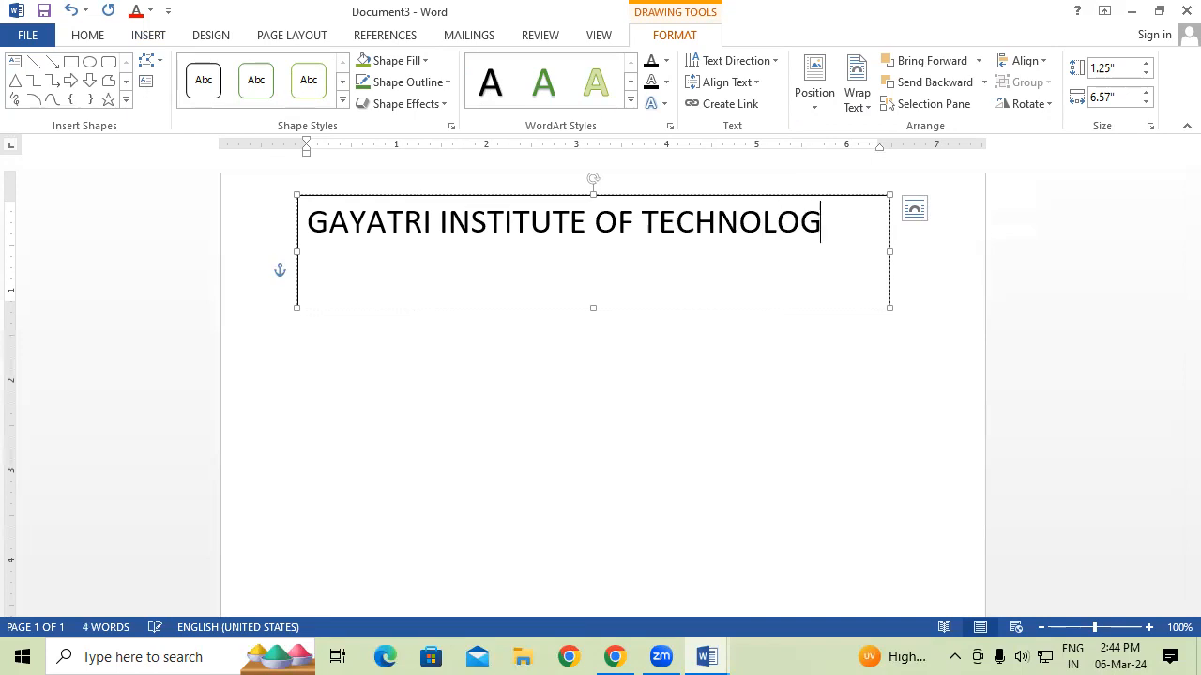
Enlarge the title font, widen the box to fit one line, and remove its outline.
key(shift+Left)
key(shift+Left)
key(shift+Left)
key(shift+Left)
key(shift+Left)
key(shift+Left)
key(shift+Left)
key(shift+Left)
key(shift+Left)
key(shift+Left)
key(shift+Left)
key(shift+Left)
key(shift+Left)
key(shift+Left)
key(shift+Left)
key(shift+Left)
key(shift+Left)
key(shift+Left)
key(shift+Left)
key(shift+Left)
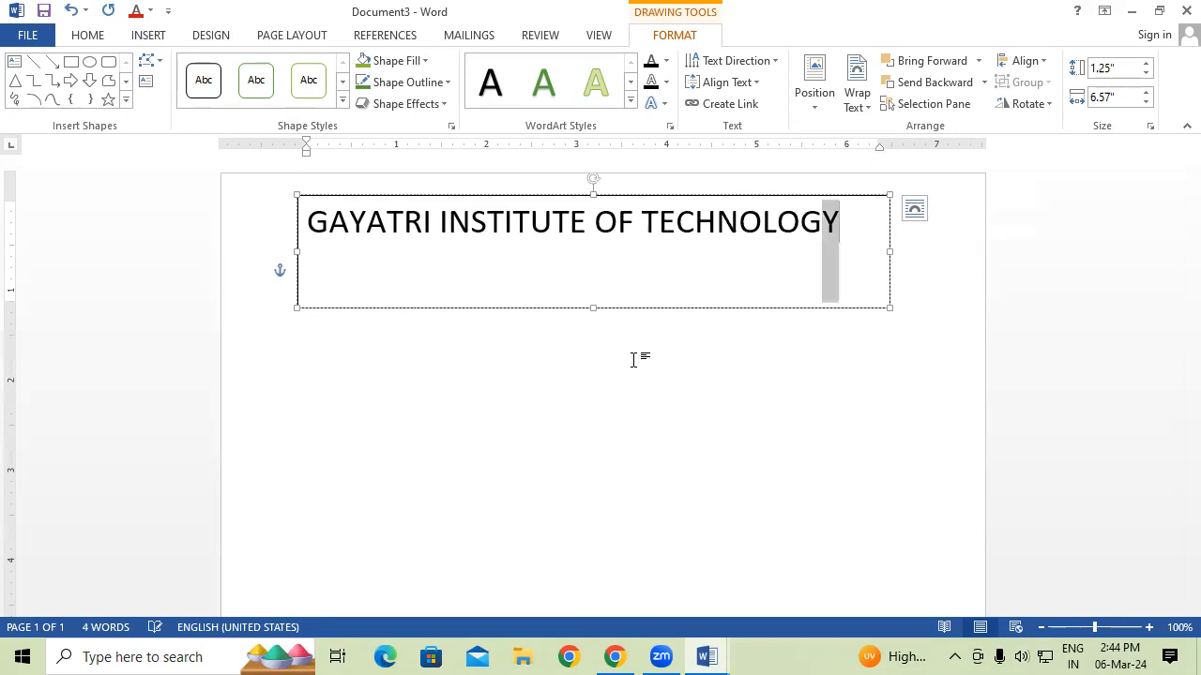
key(shift+Left)
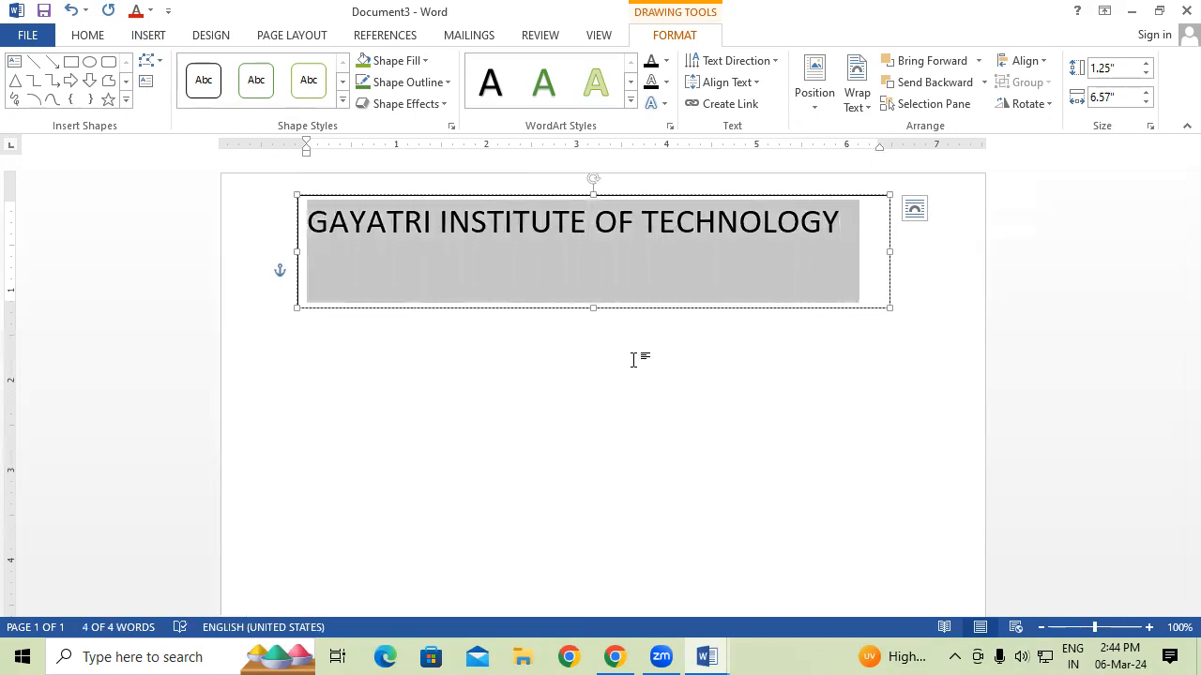
key(ctrl+shift+period)
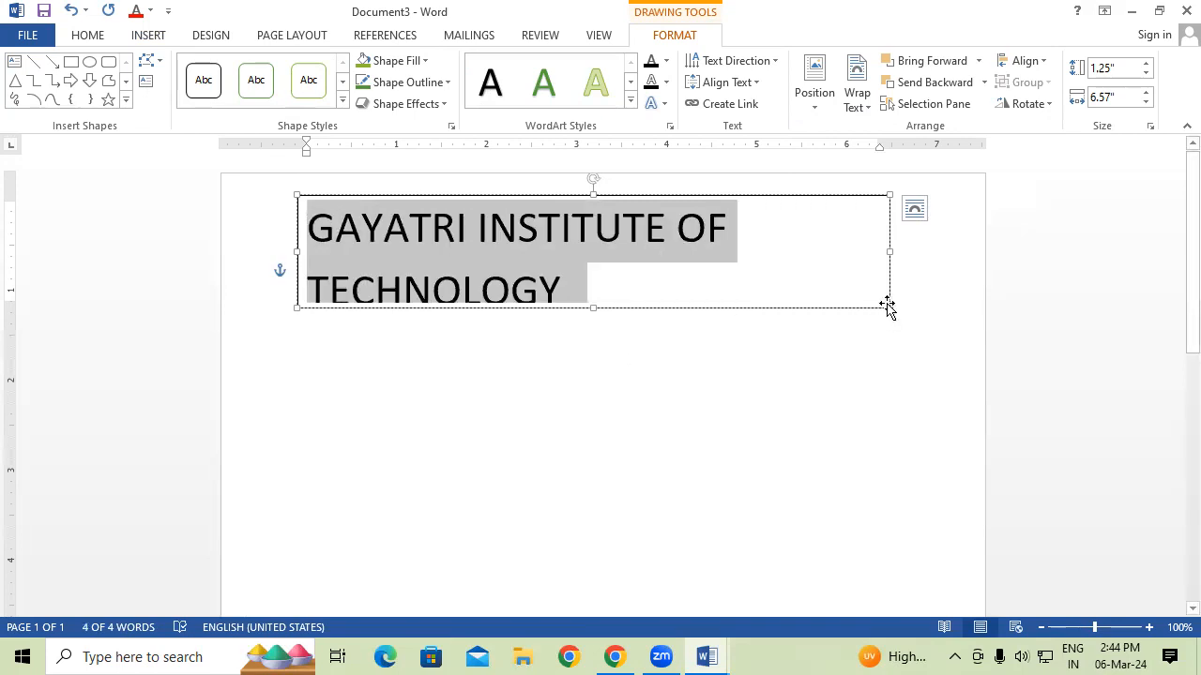
drag(890, 308, 1019, 309)
drag(906, 310, 854, 303)
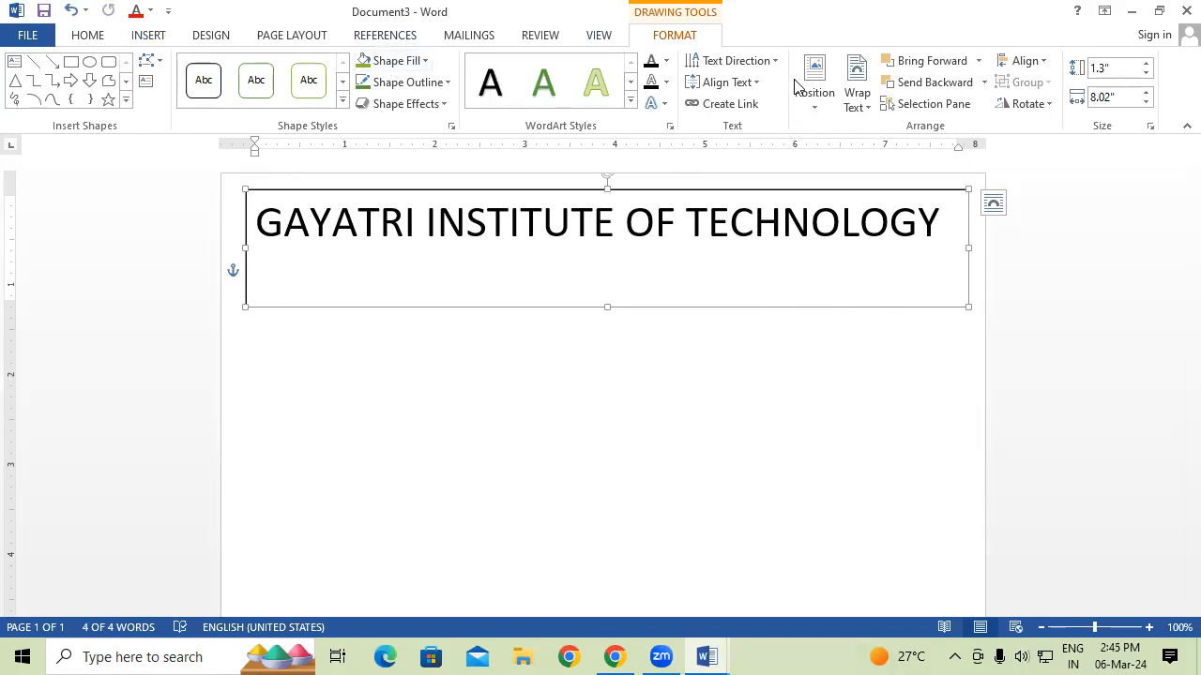
click(405, 90)
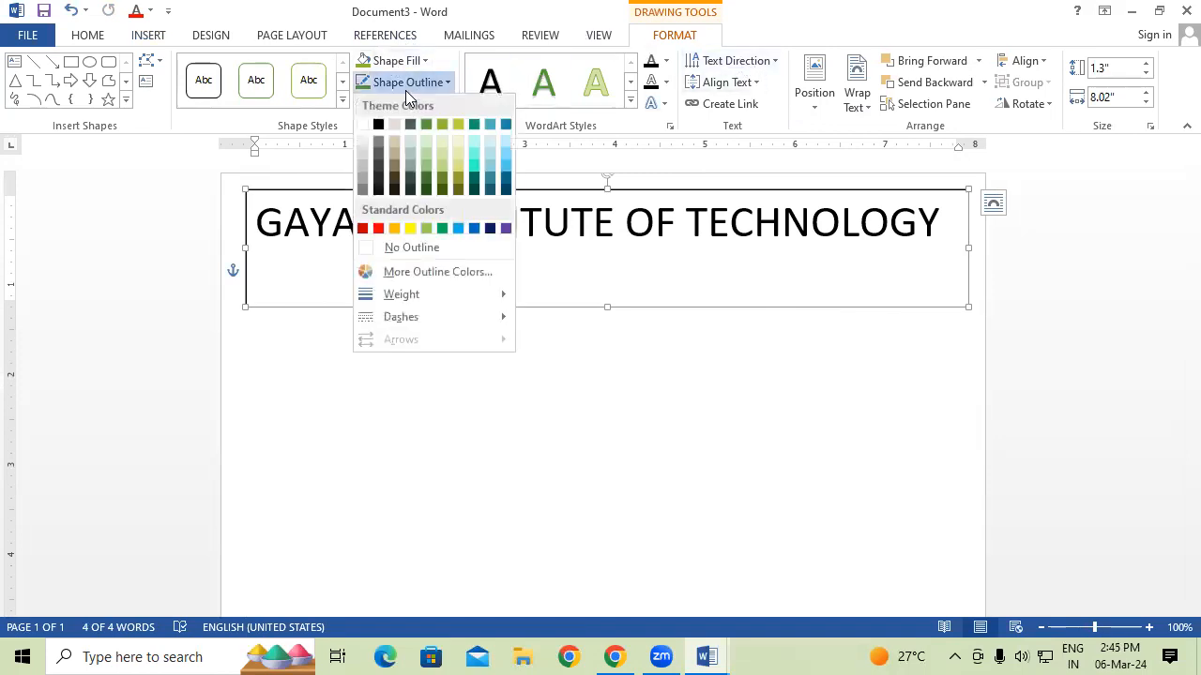
click(409, 245)
click(520, 388)
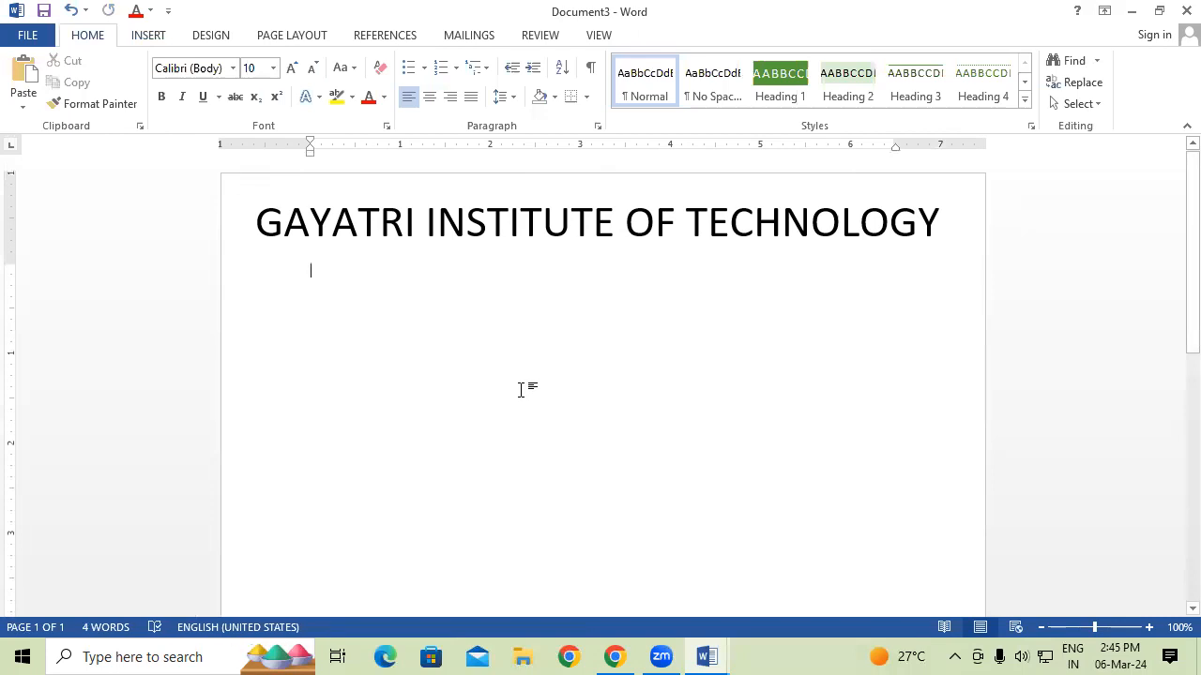
Start a new line in a smaller font and insert a Company property placeholder.
key(Return)
key(Return)
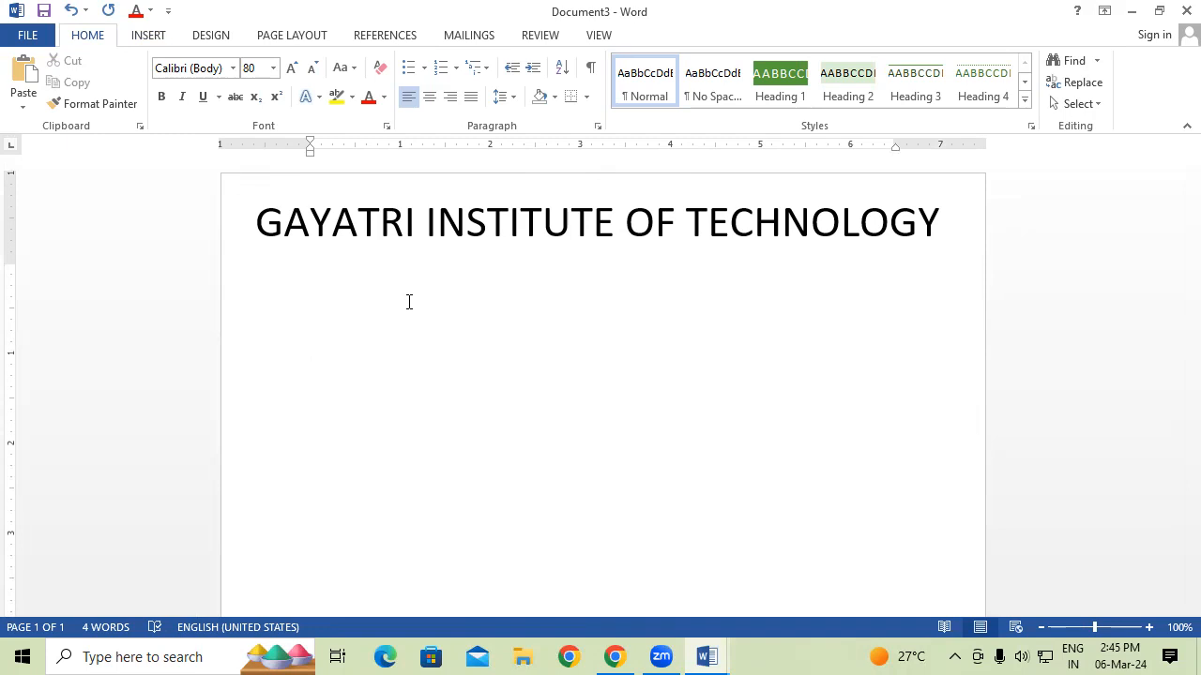
click(310, 70)
click(309, 70)
click(309, 75)
click(309, 75)
click(309, 75)
click(309, 75)
click(157, 40)
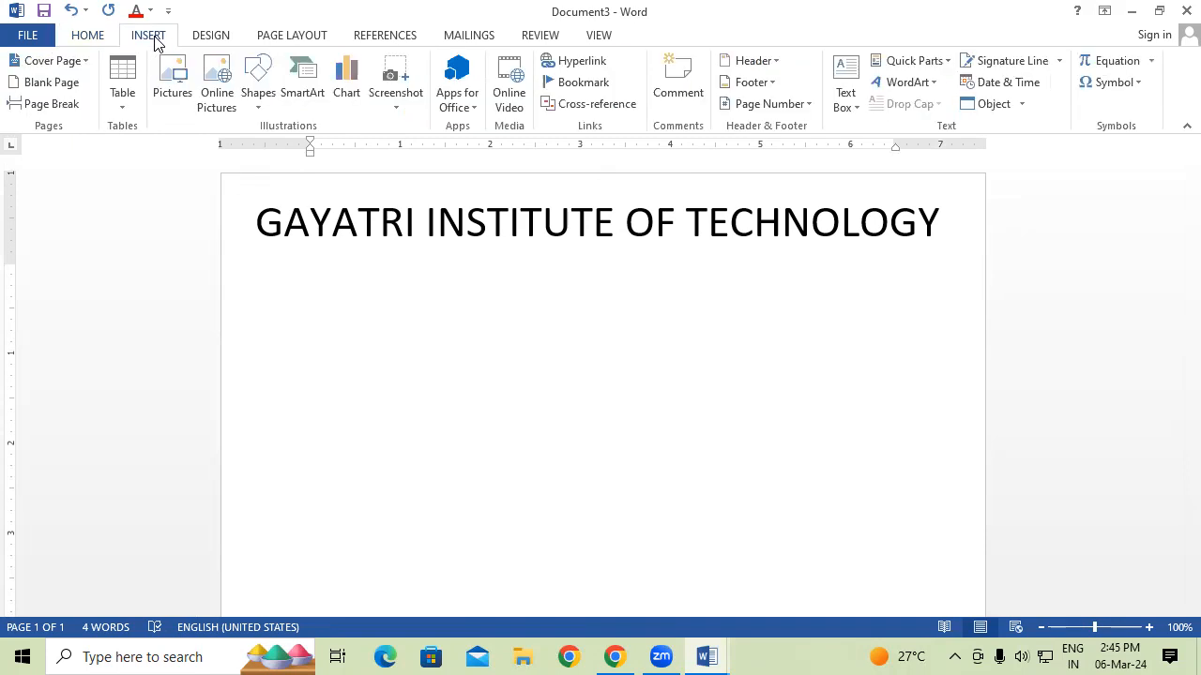
click(934, 70)
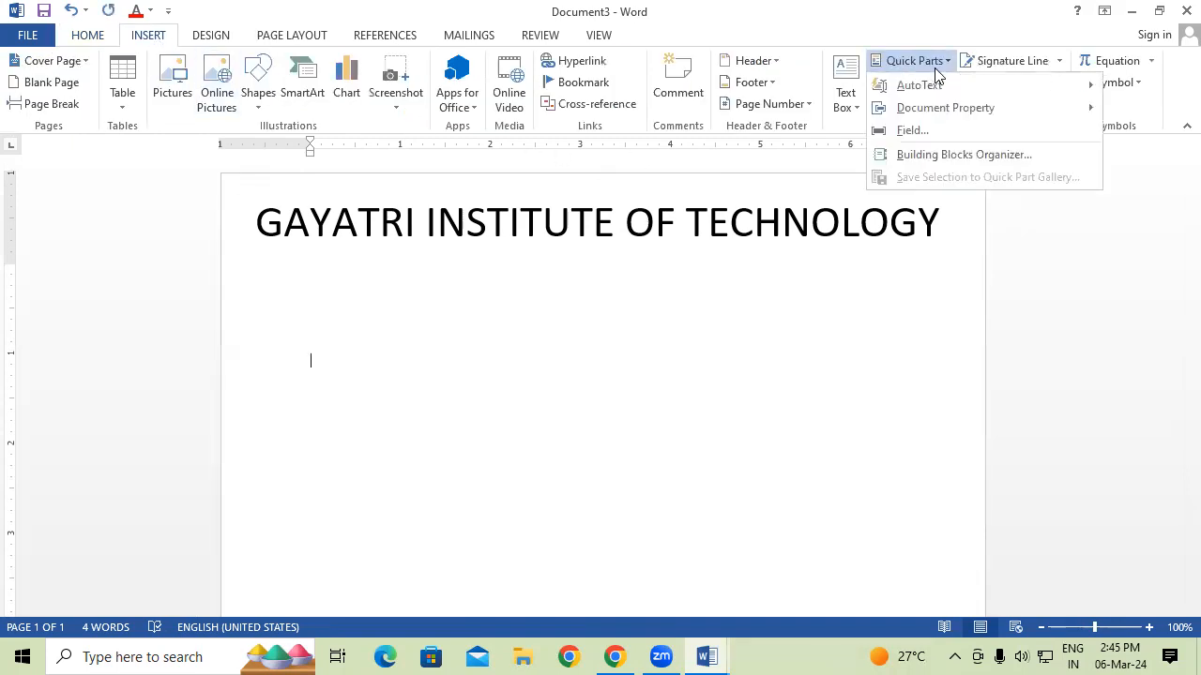
mouse_move(945, 107)
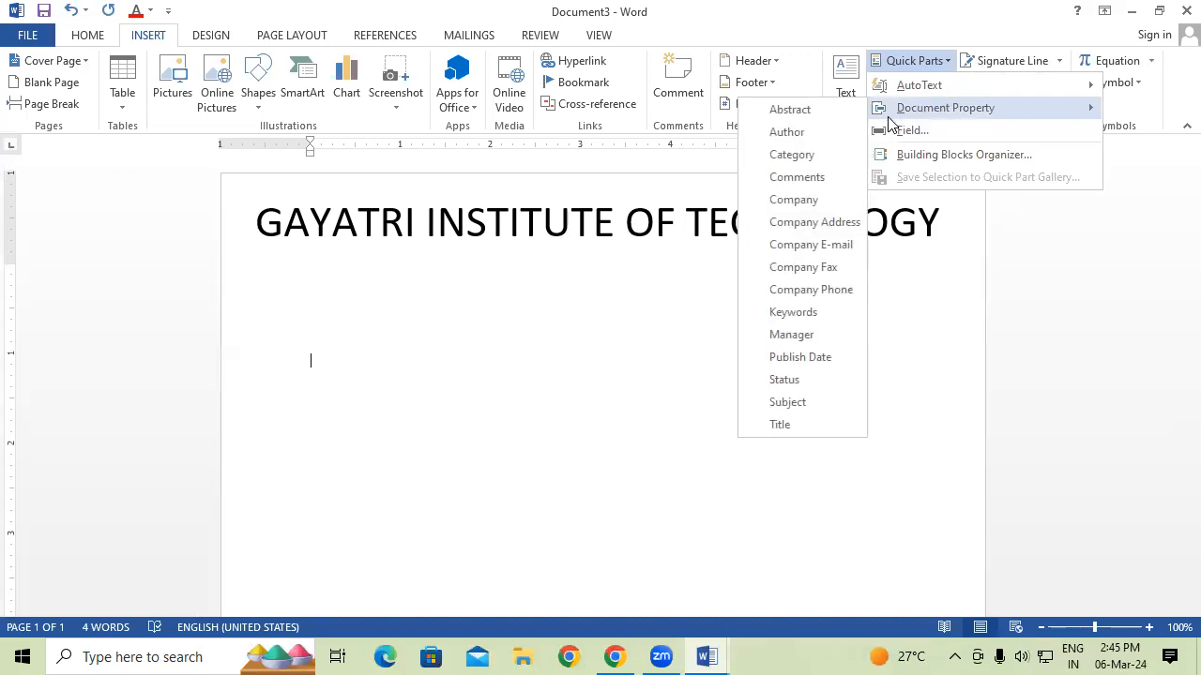
click(807, 208)
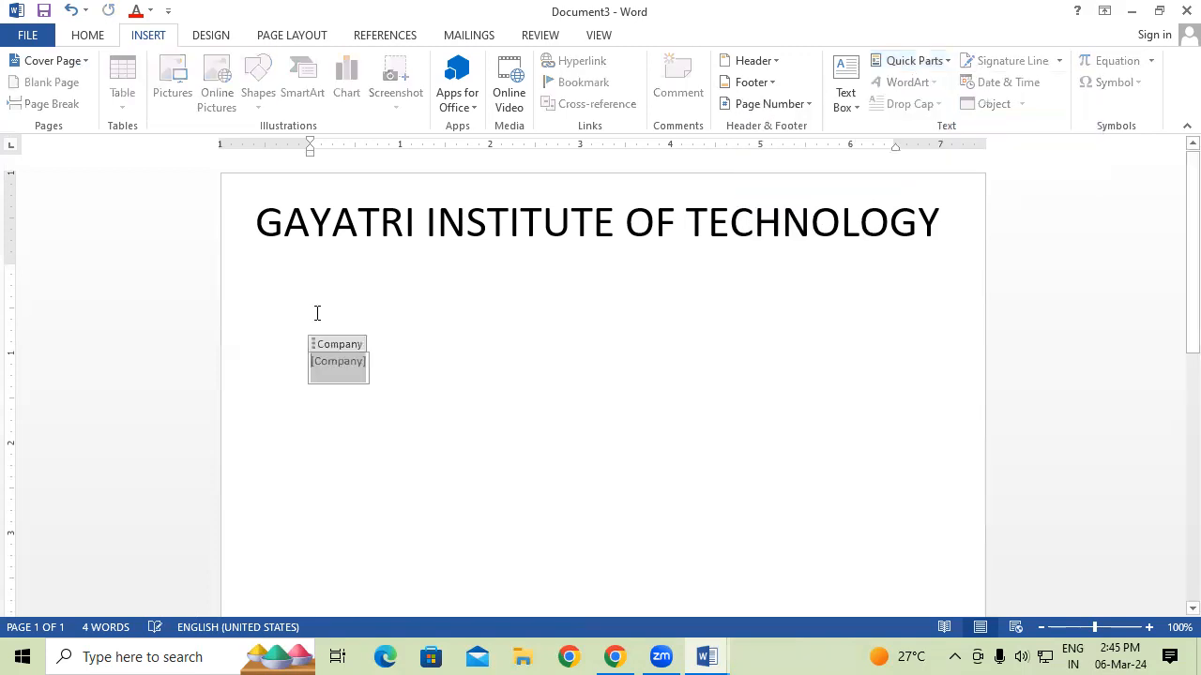
Add a Company Address property placeholder on the next line.
click(406, 365)
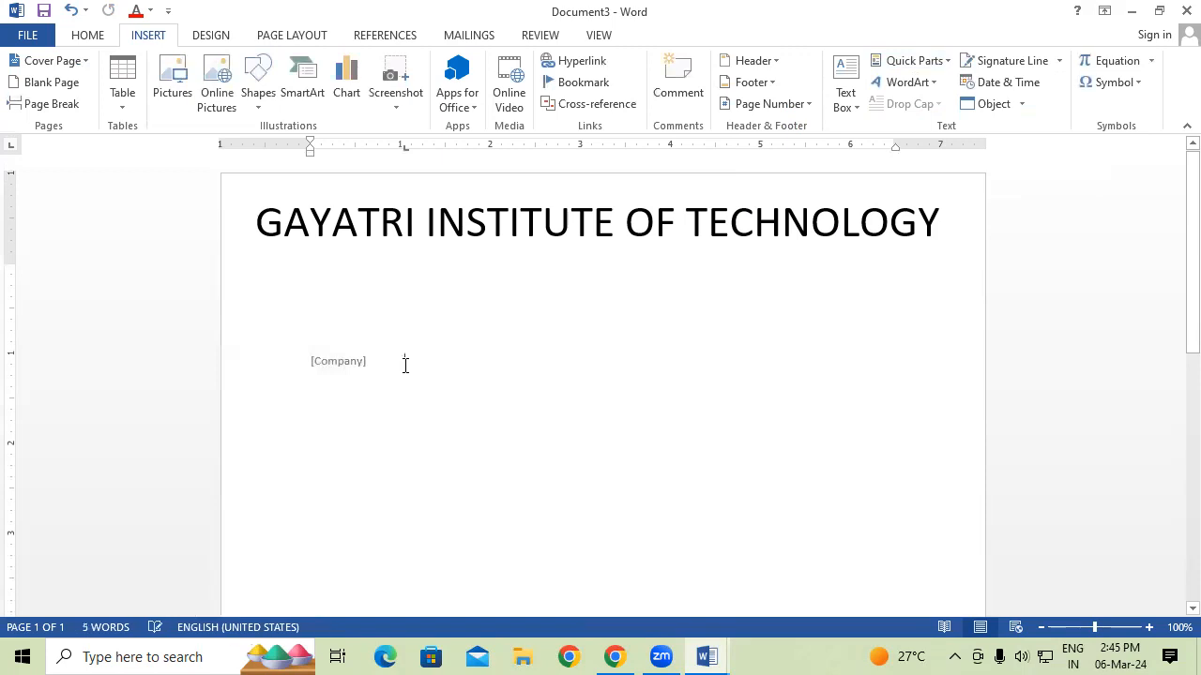
key(Return)
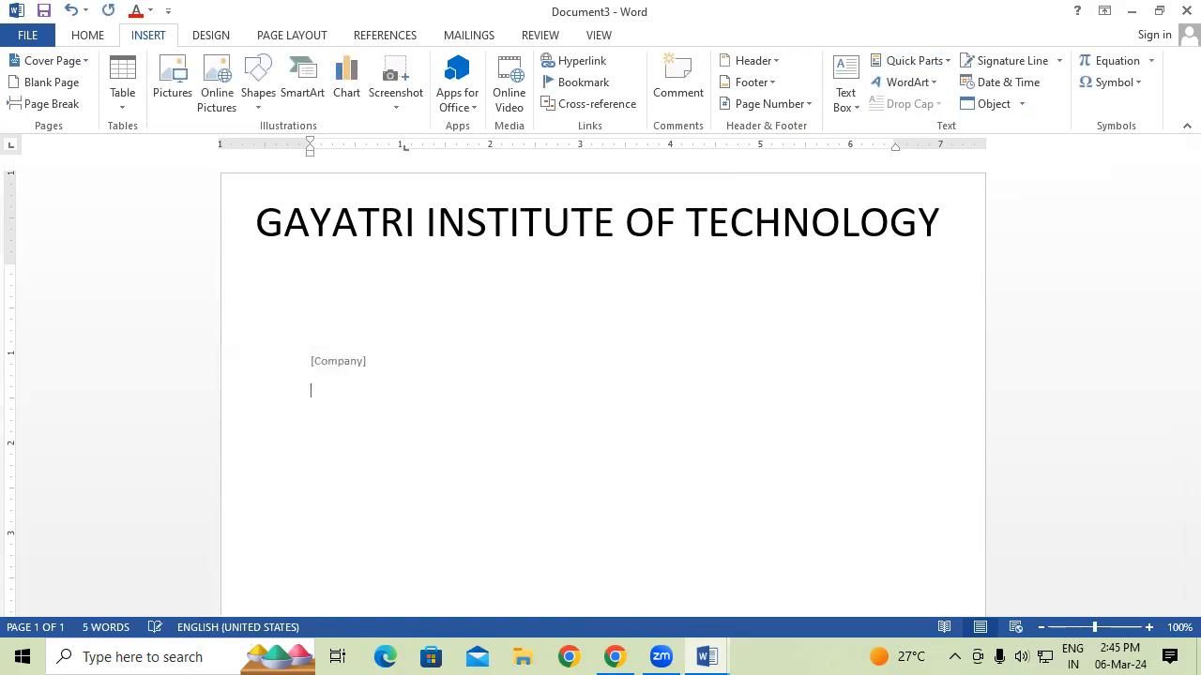
click(916, 67)
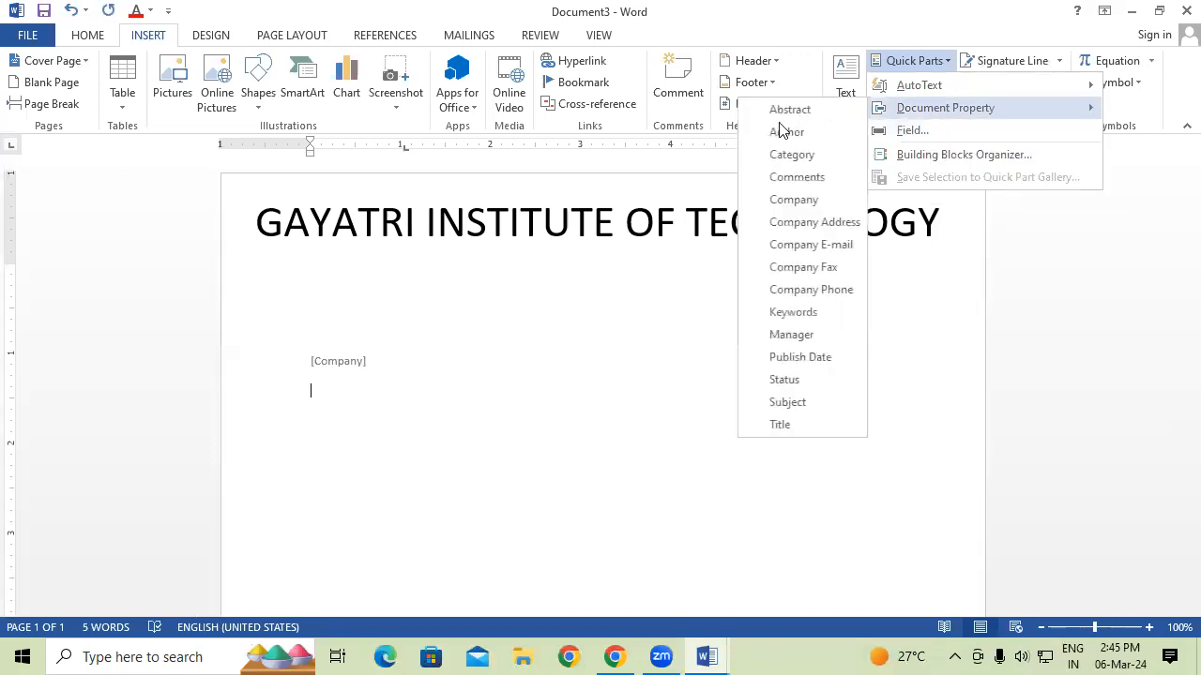
click(812, 226)
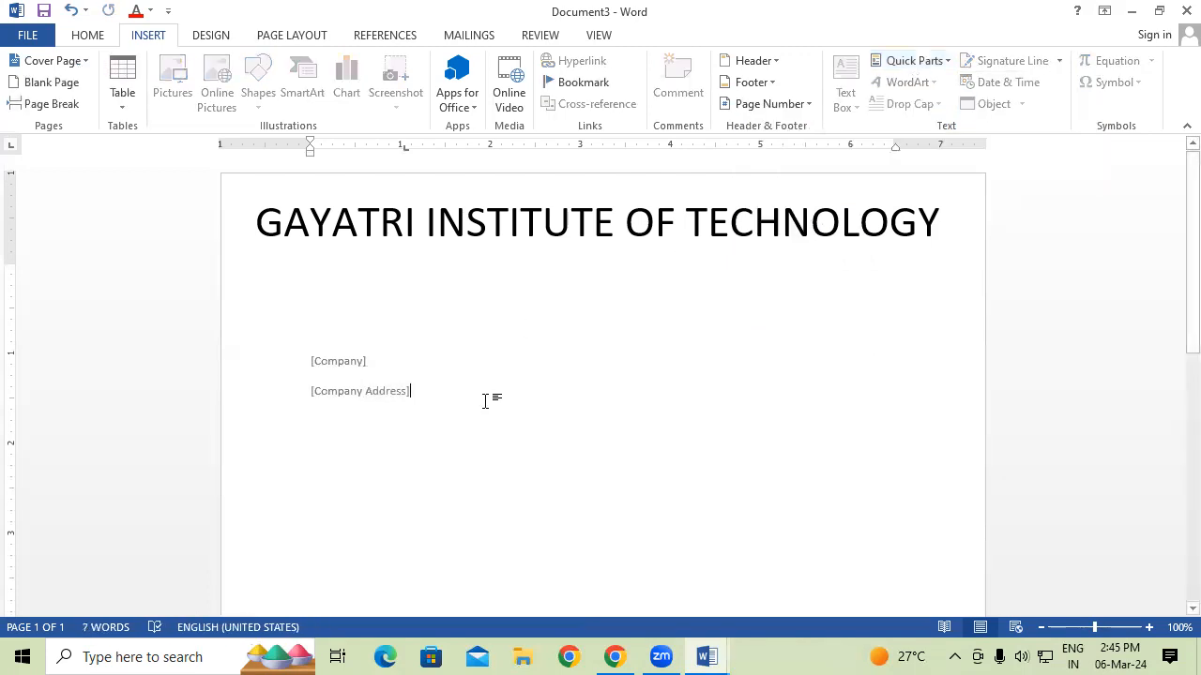
key(Return)
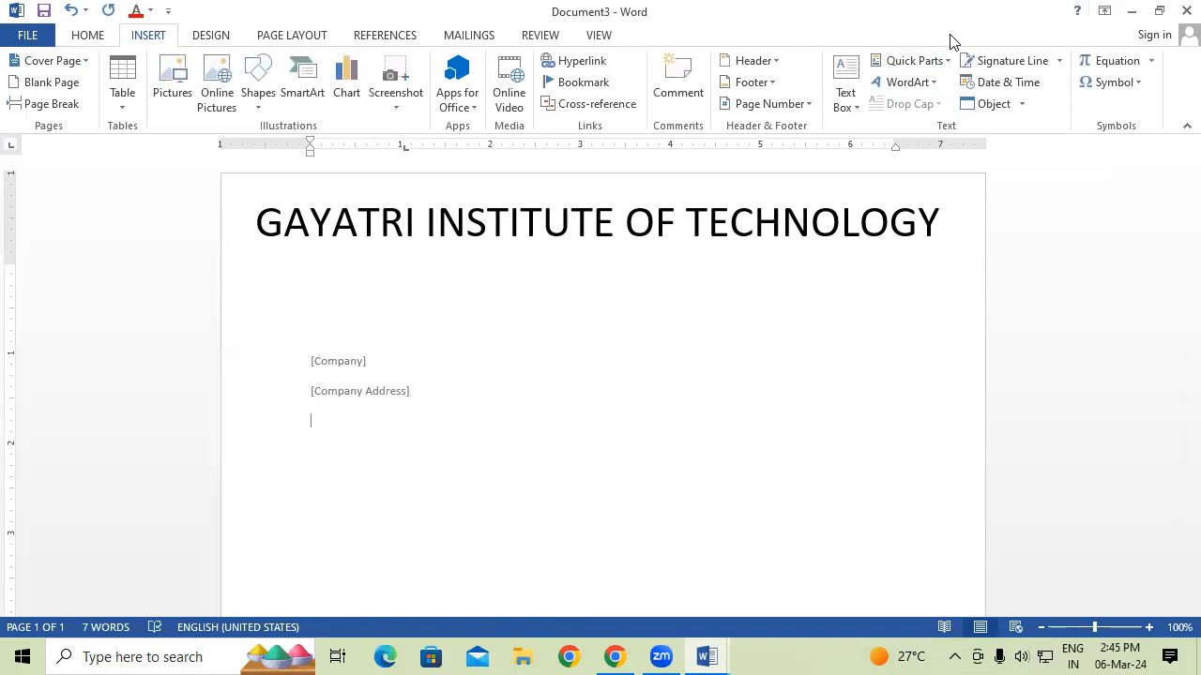
Add Company E-mail and Manager property placeholders on the following lines.
click(938, 61)
mouse_move(950, 109)
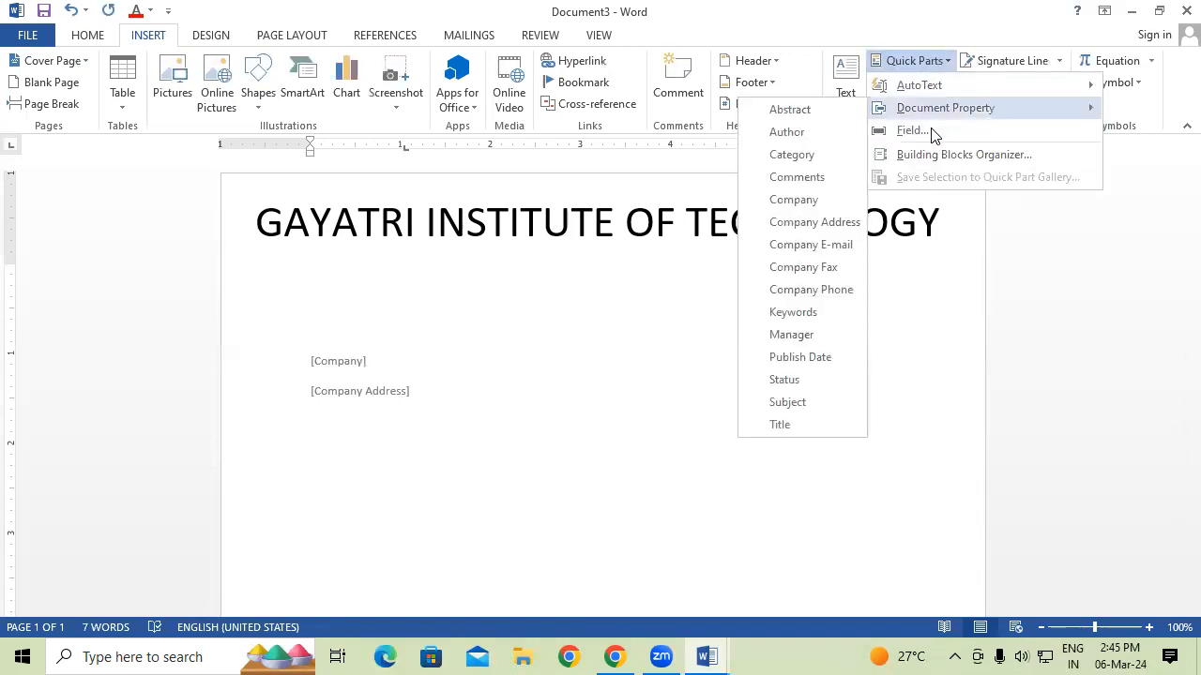
click(829, 252)
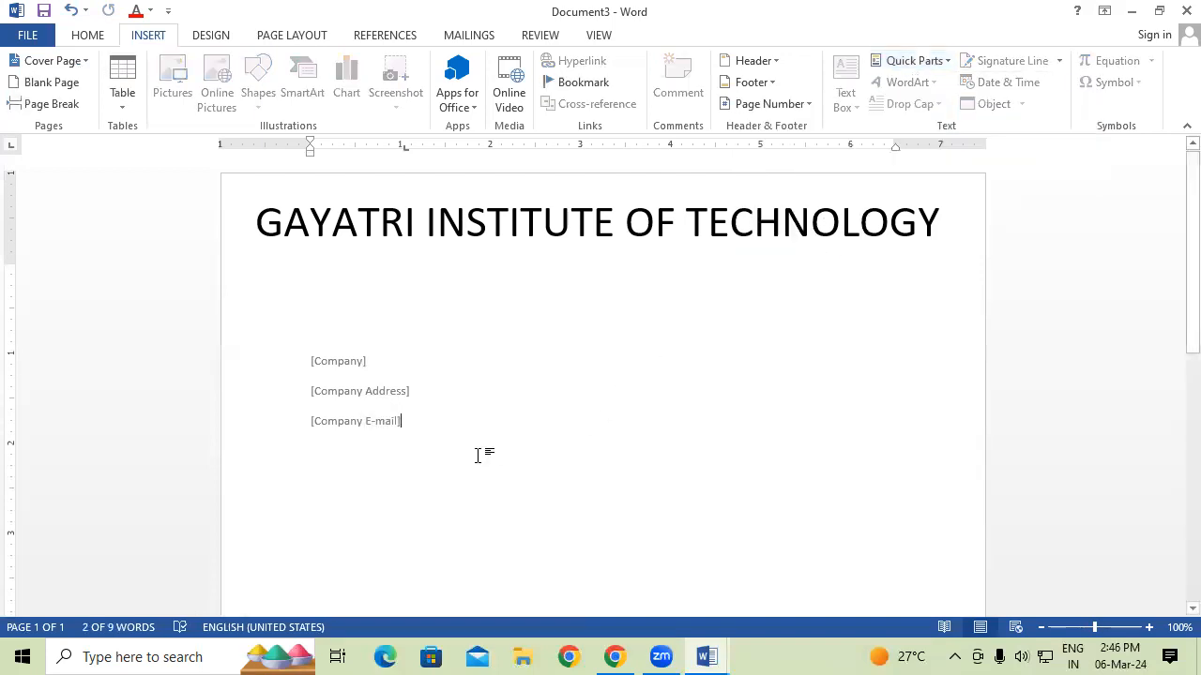
click(478, 455)
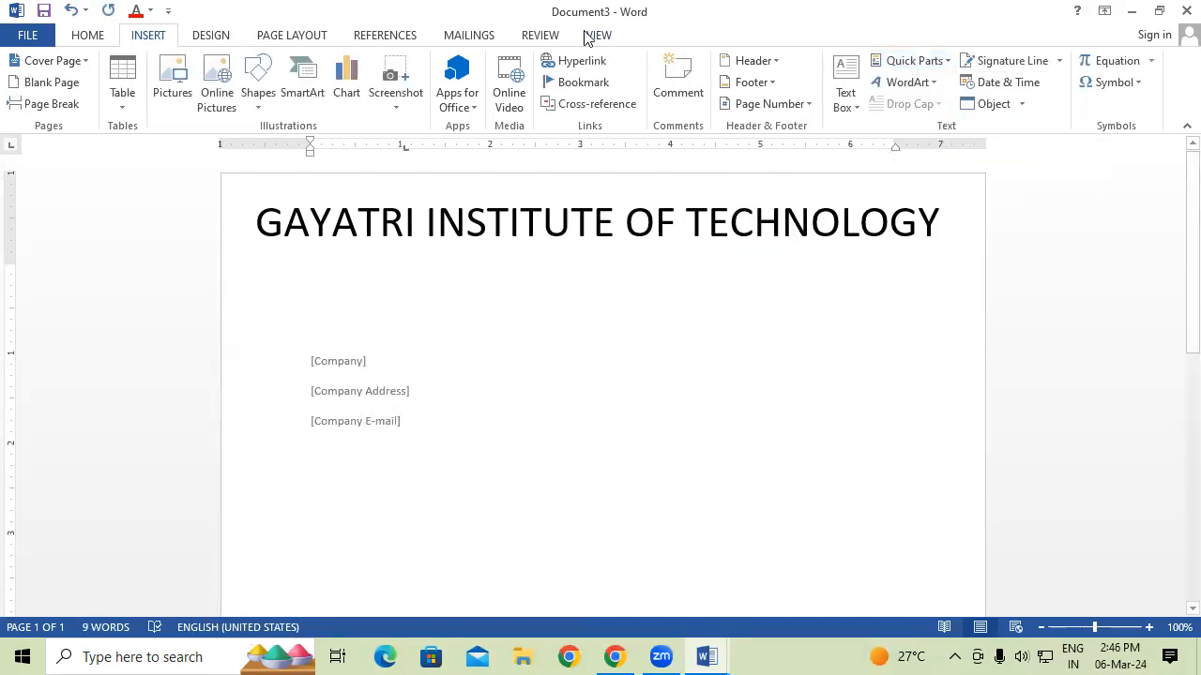
click(905, 68)
mouse_move(912, 106)
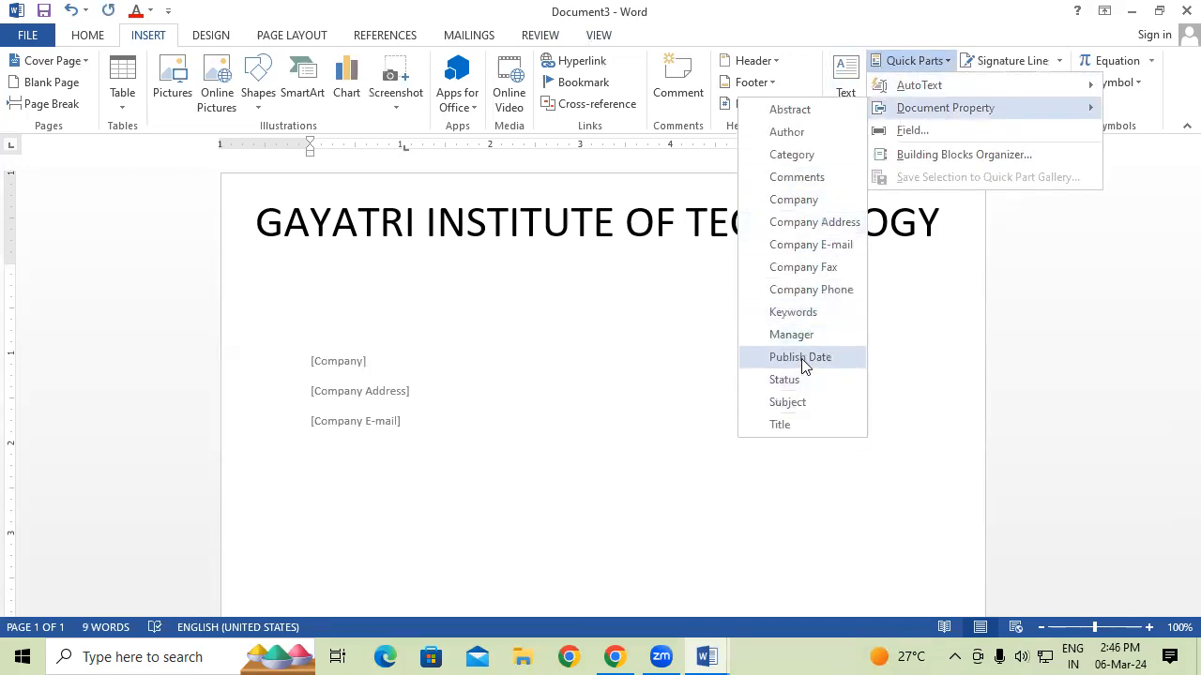
click(791, 335)
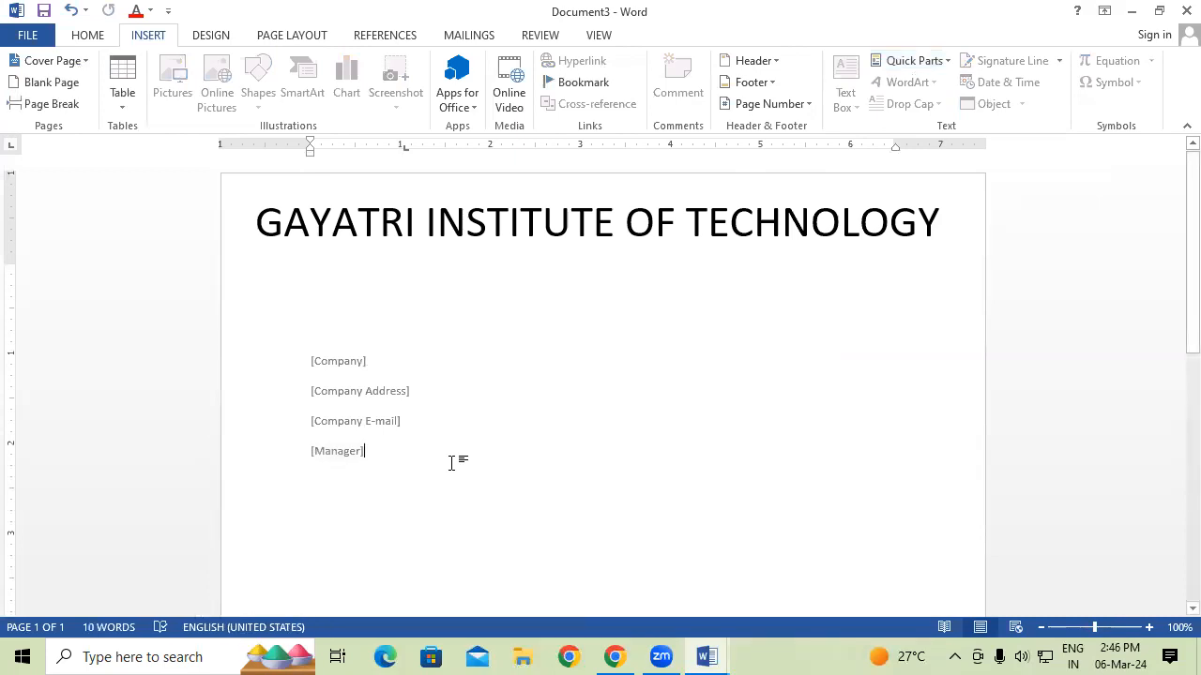
Fill the Company field with GIT and enlarge its font.
drag(305, 357, 362, 472)
key(ctrl+])
key(ctrl+])
key(ctrl+])
key(ctrl+])
key(ctrl+])
key(ctrl+])
key(ctrl+])
key(ctrl+])
key(ctrl+])
key(ctrl+])
key(ctrl+])
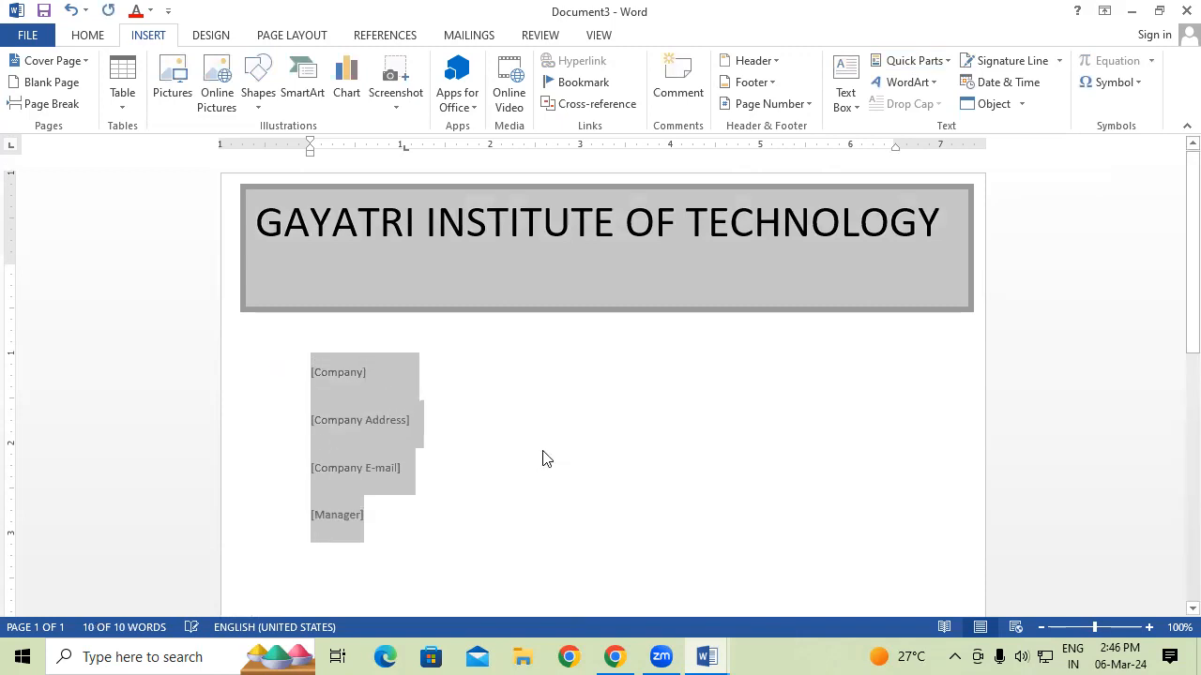
key(ctrl+[)
key(ctrl+[)
key(ctrl+[)
key(ctrl+[)
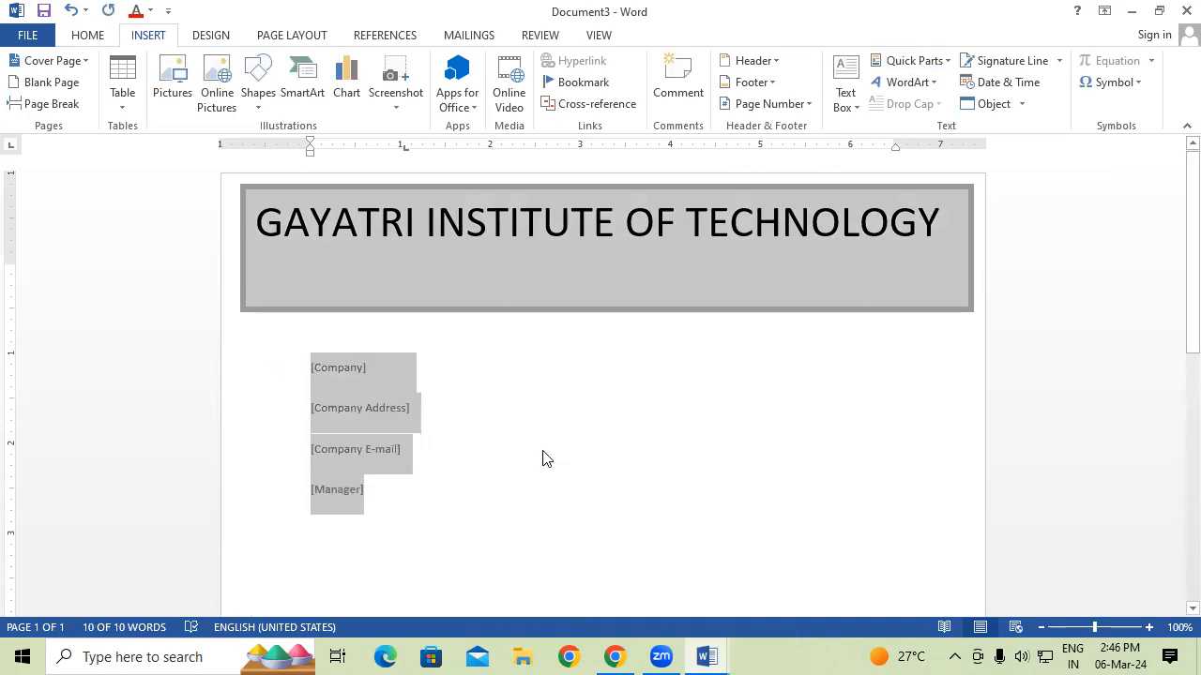
click(547, 458)
click(349, 371)
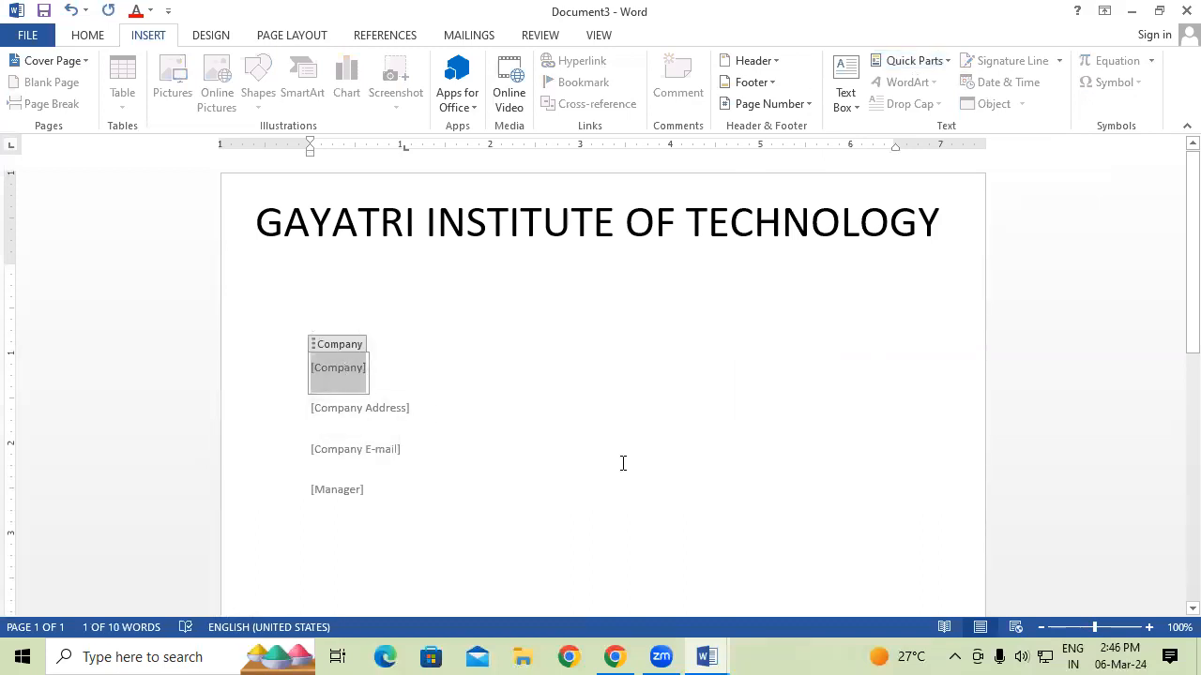
text(GIT)
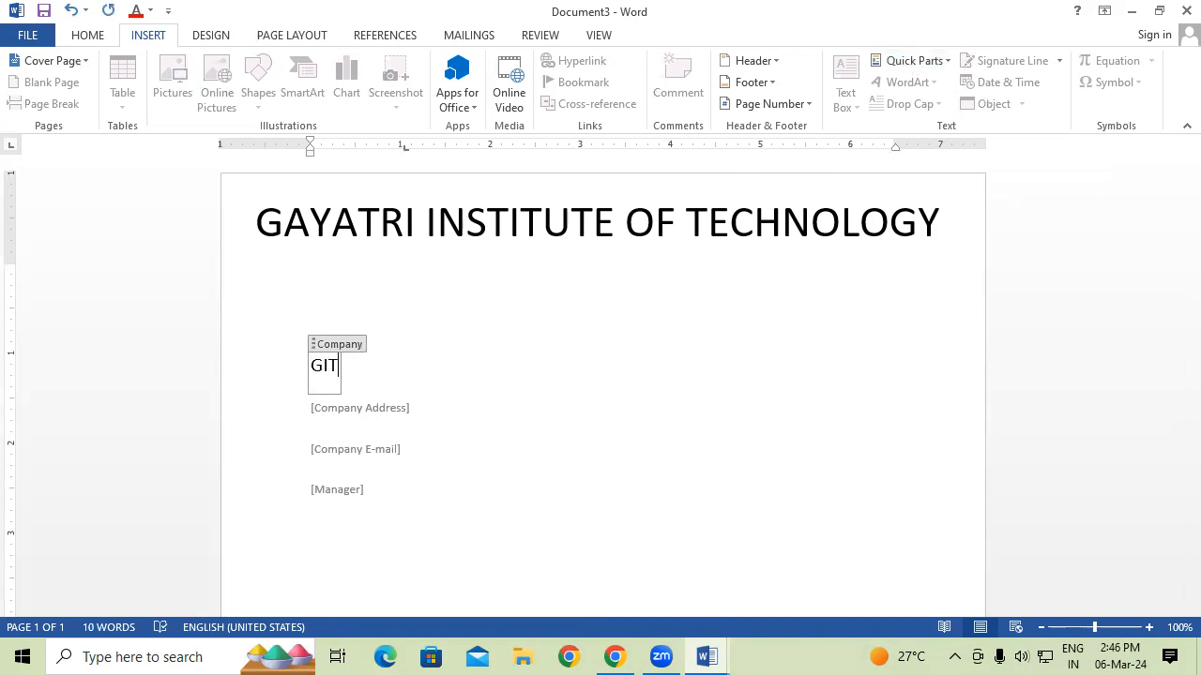
drag(332, 366, 302, 364)
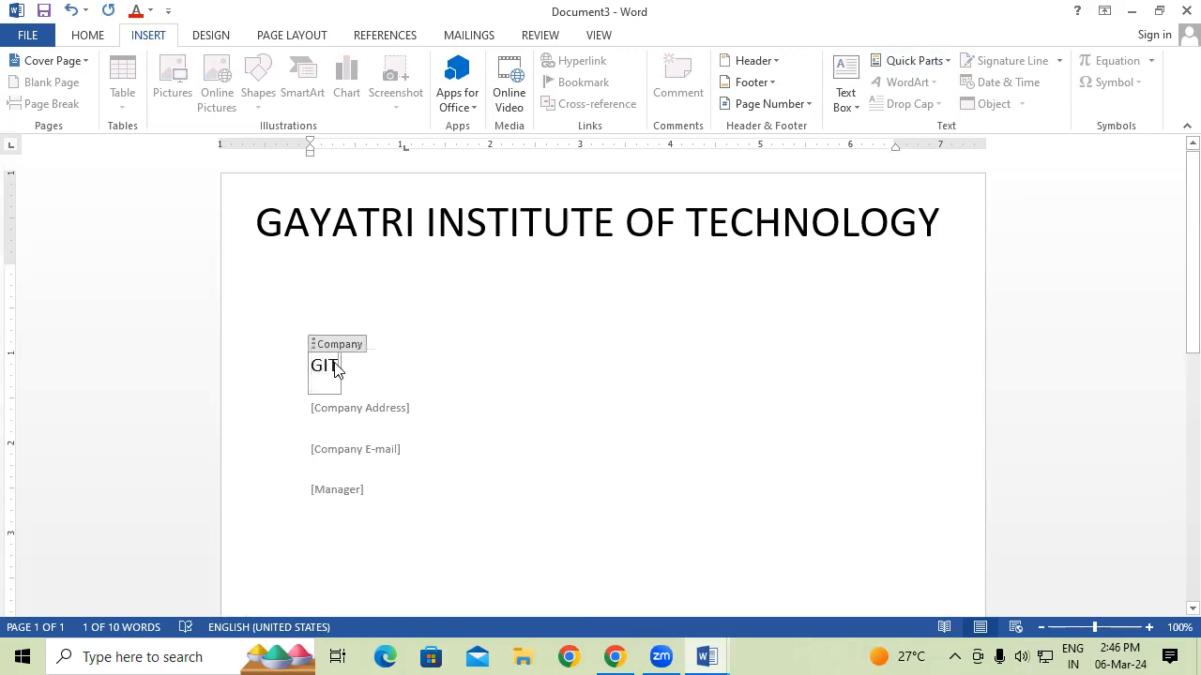
double_click(338, 369)
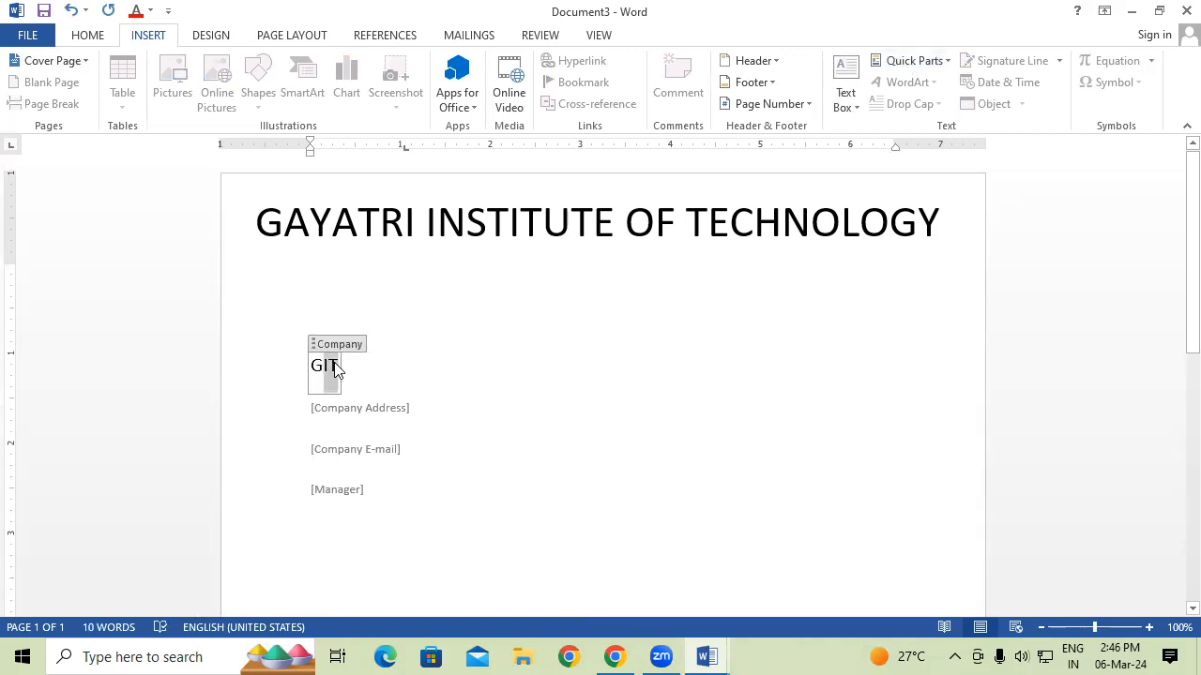
key(ctrl+shift+period)
key(ctrl+shift+period)
key(ctrl+shift+period)
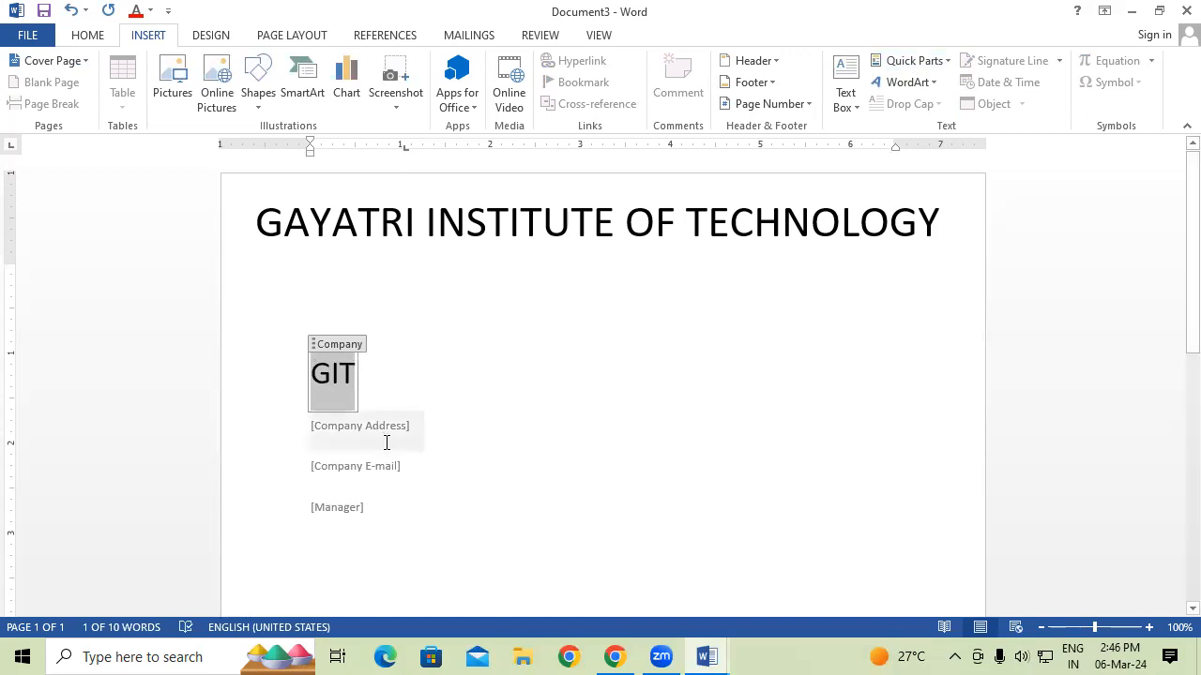
Enter the company address in the Company Address field and enlarge it.
click(386, 439)
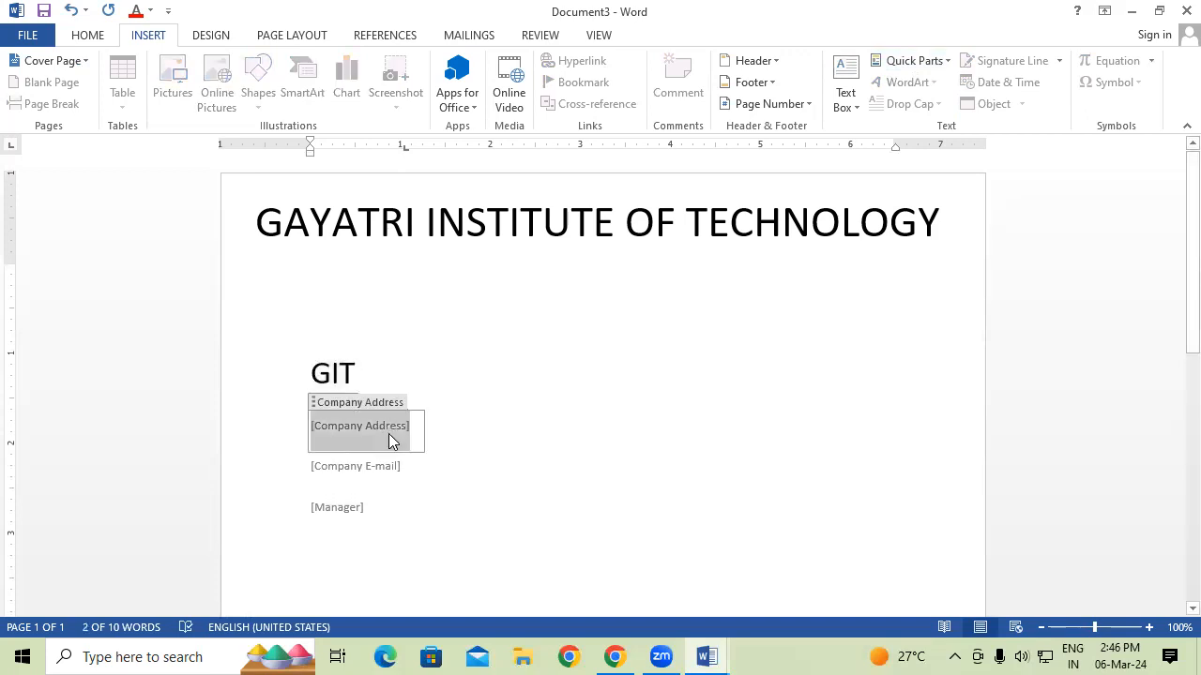
text(PADRAUNA KUS)
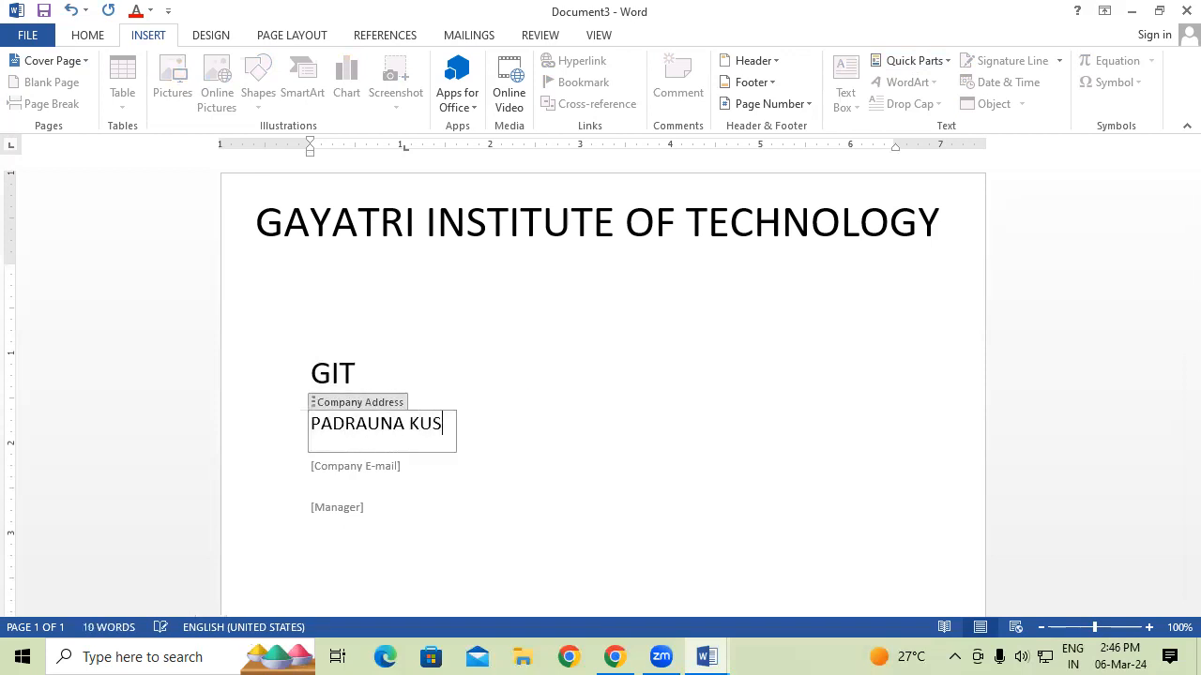
key(BackSpace)
text(H)
key(BackSpace)
text(SHINAGAR)
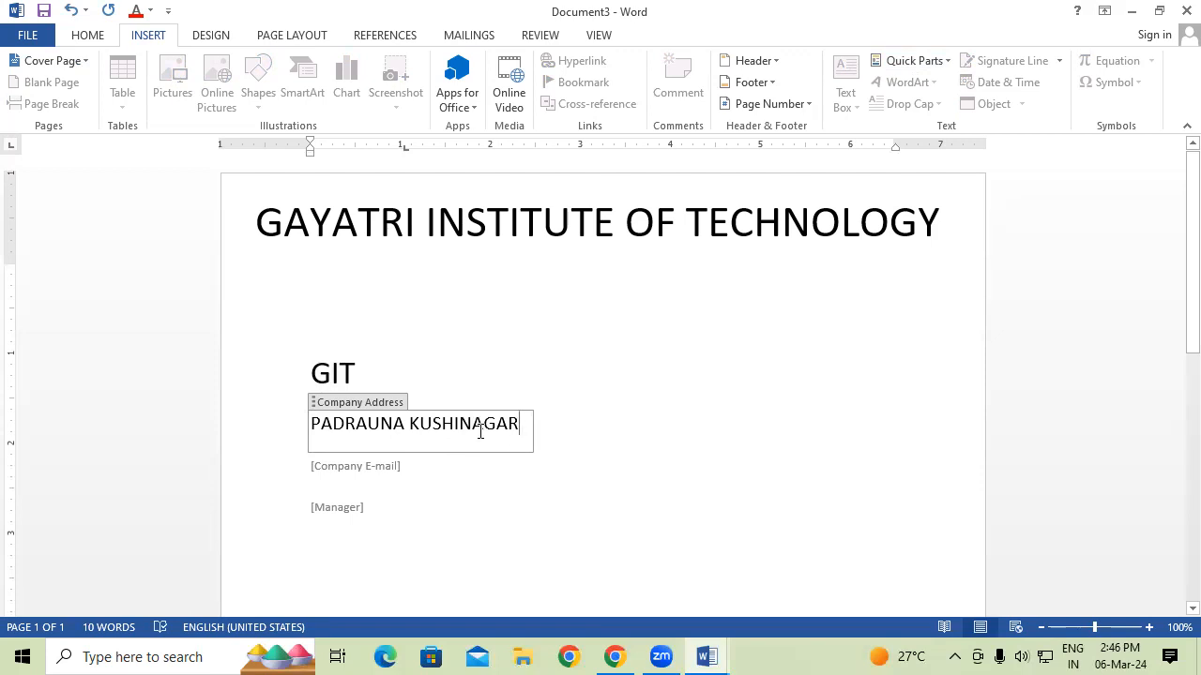
drag(482, 435, 265, 431)
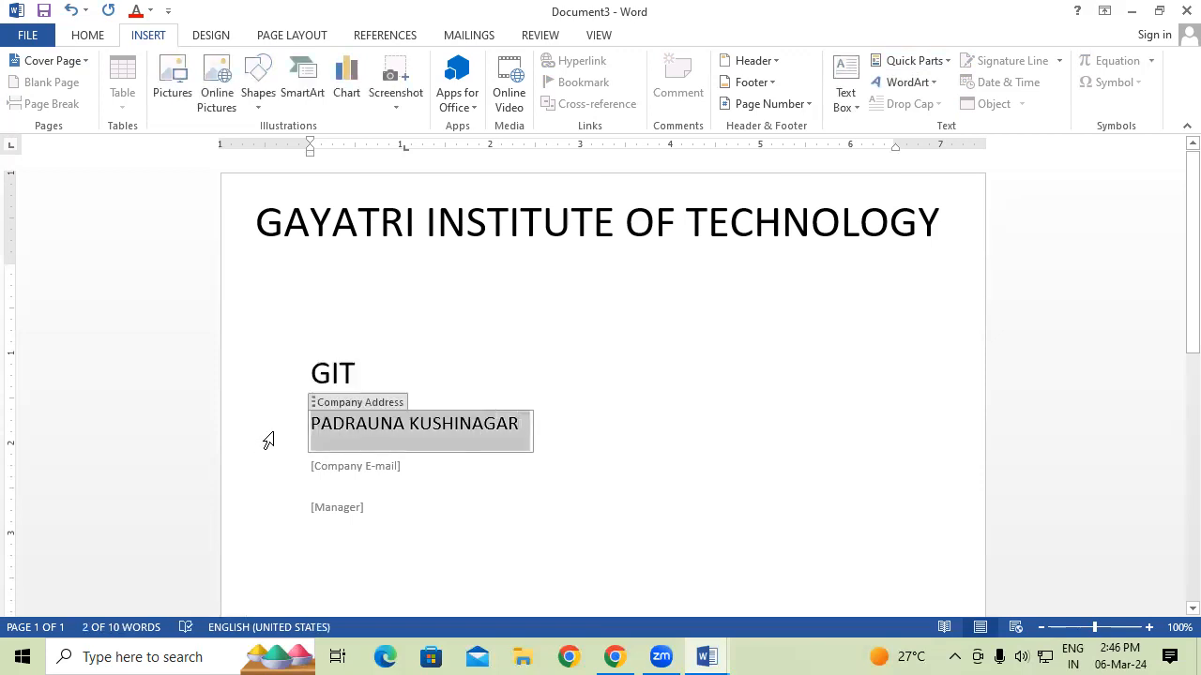
key(ctrl+shift+period)
key(ctrl+shift+period)
key(ctrl+shift+period)
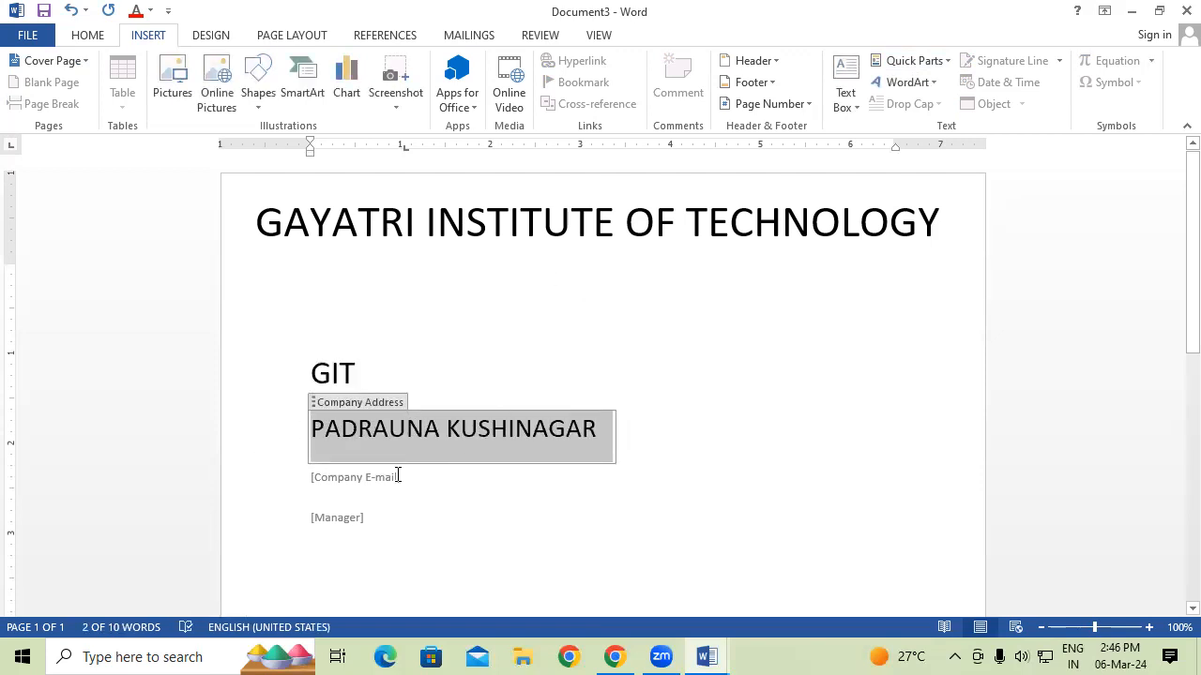
Enter the company e-mail address in the Company E-mail field, starting with lowercase.
click(396, 476)
key(Delete)
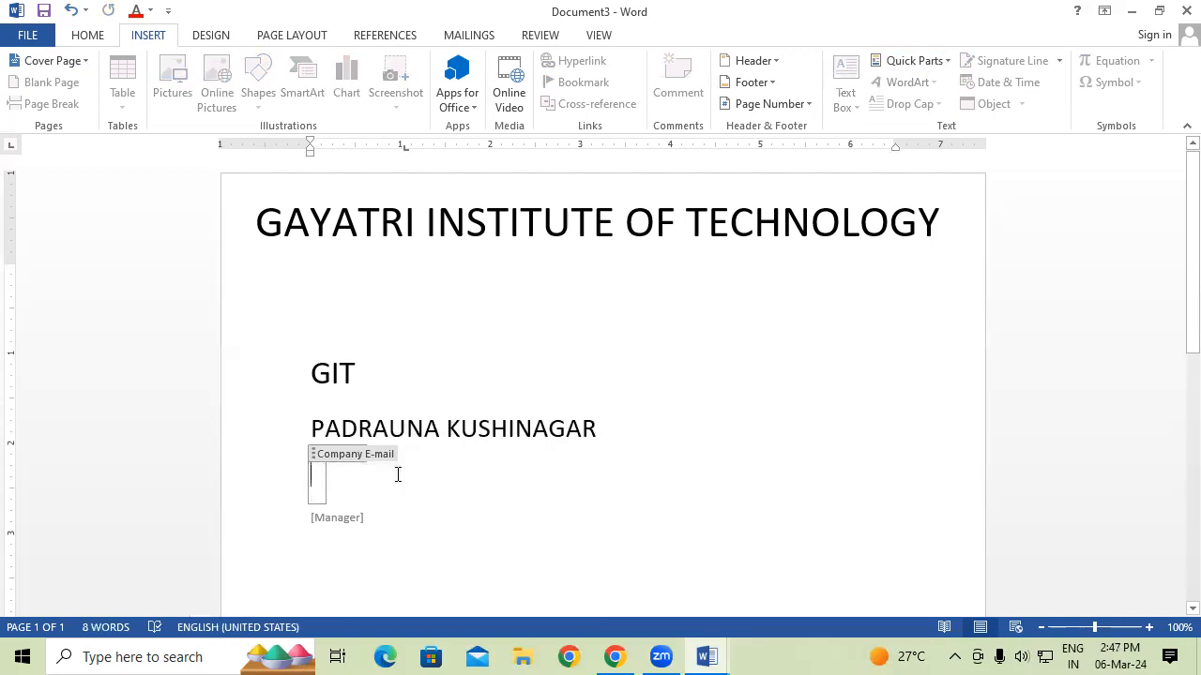
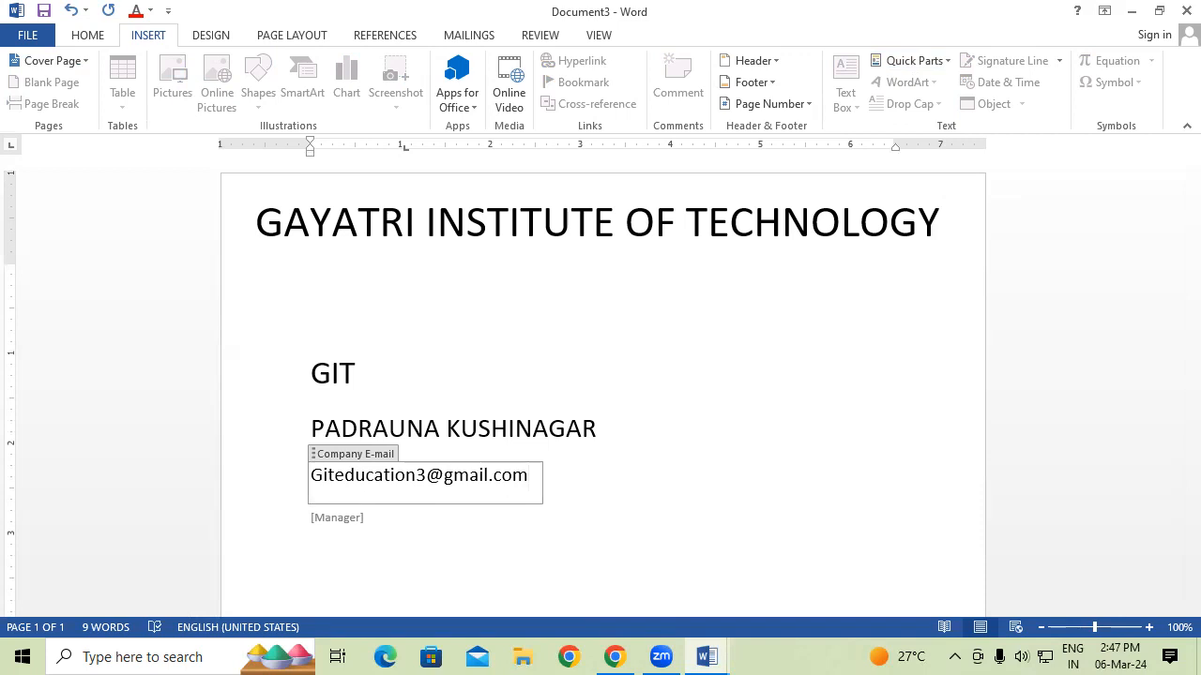
click(320, 475)
key(BackSpace)
text(g)
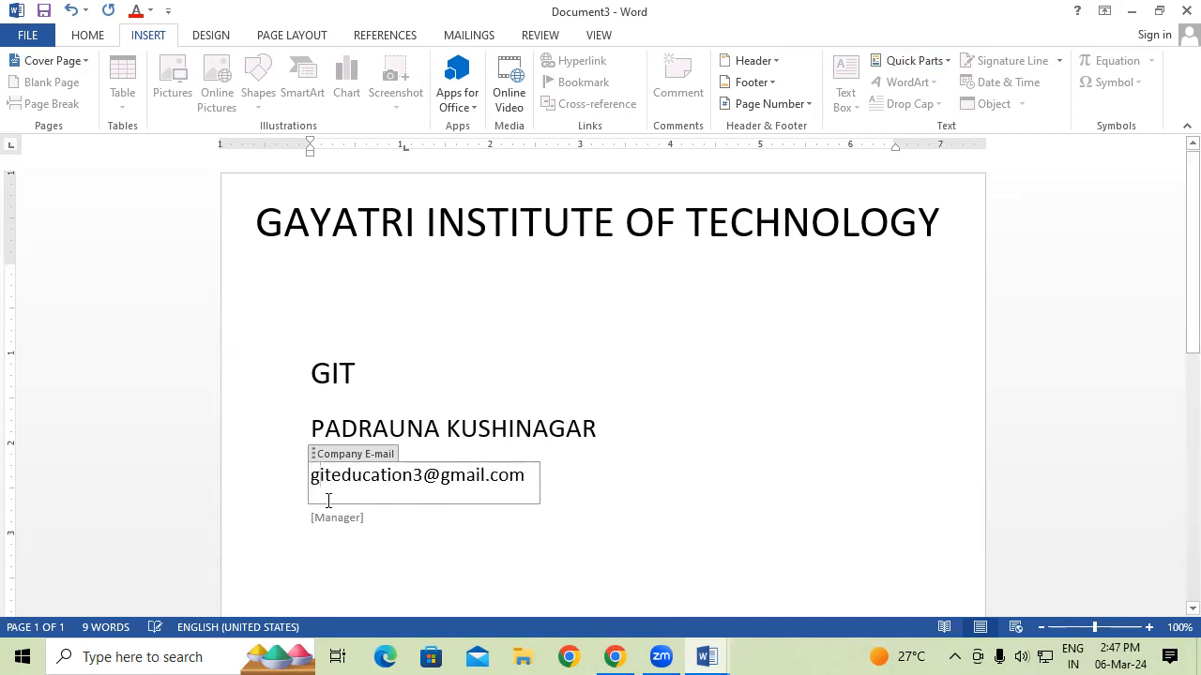
Type the manager's name into the Manager field and enlarge it.
click(339, 523)
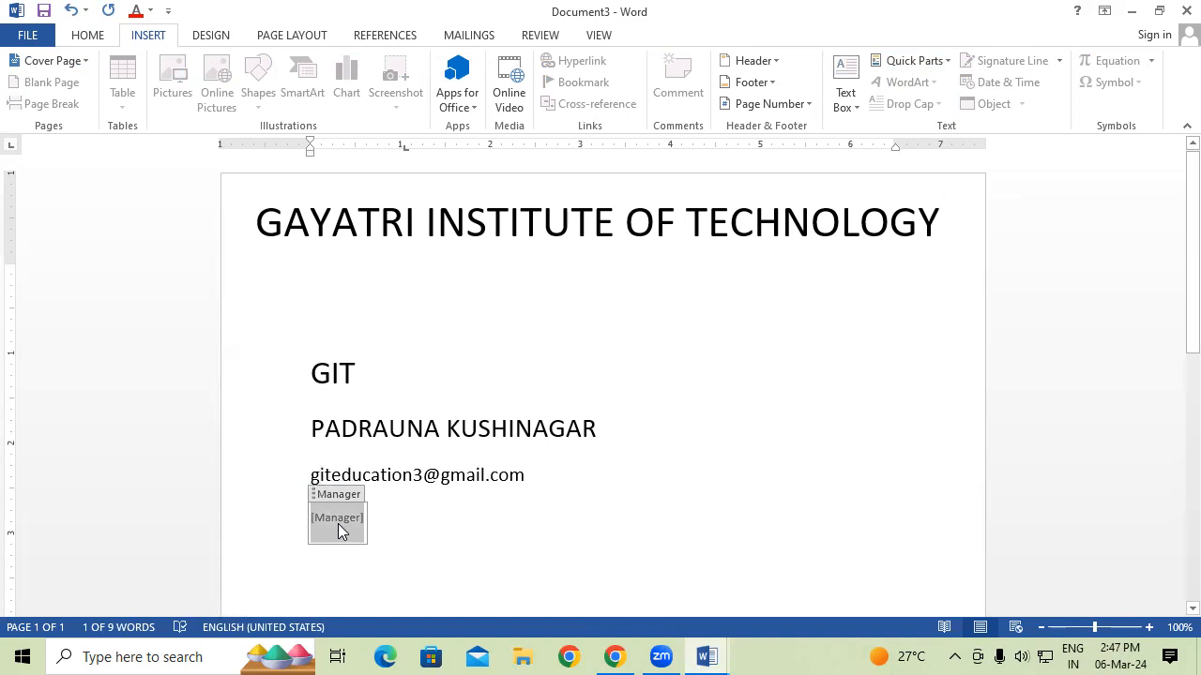
text(E)
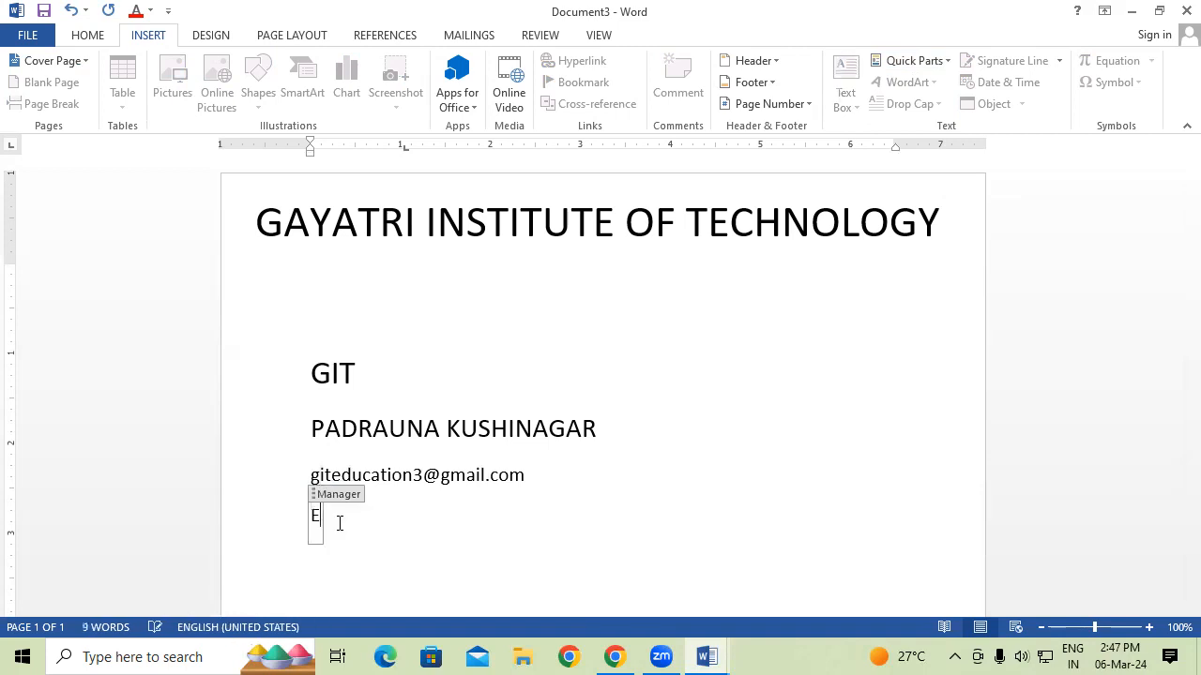
text(r.Pushkar Sir)
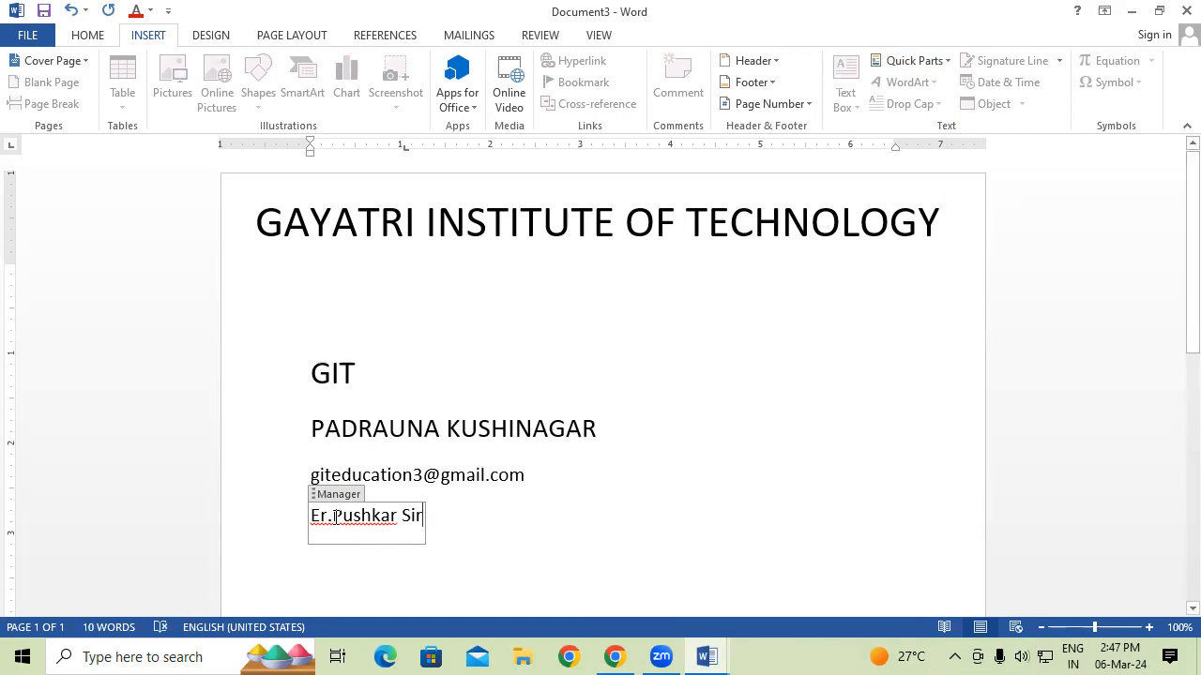
click(333, 517)
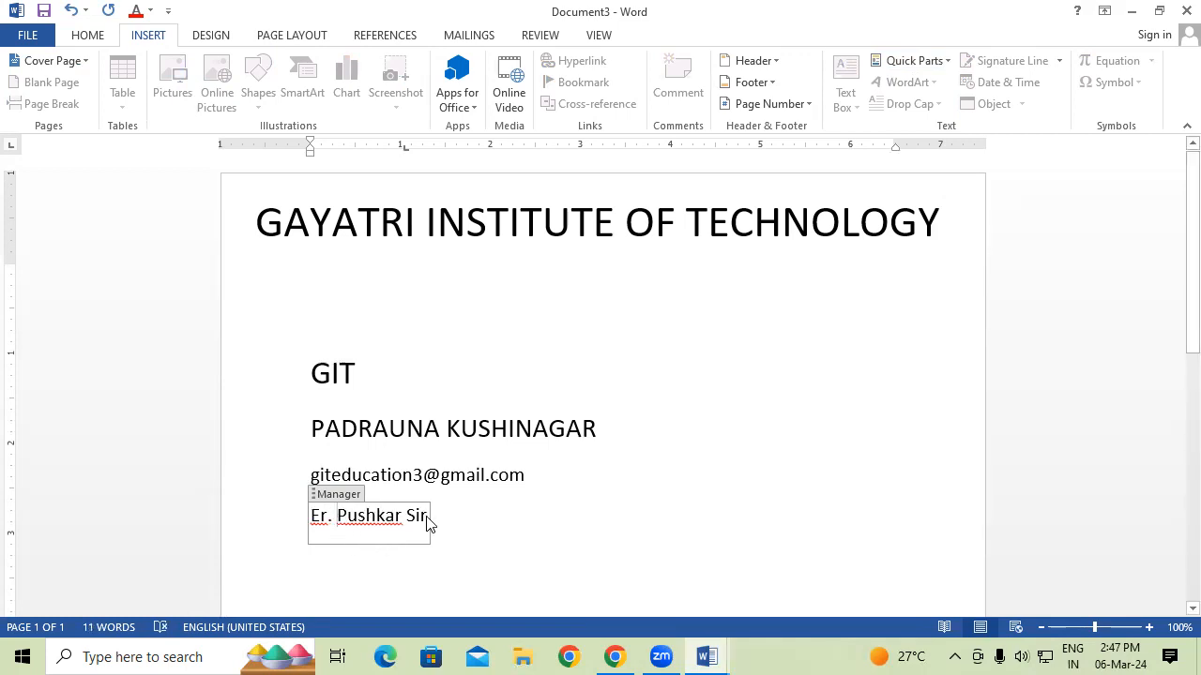
drag(427, 517, 300, 531)
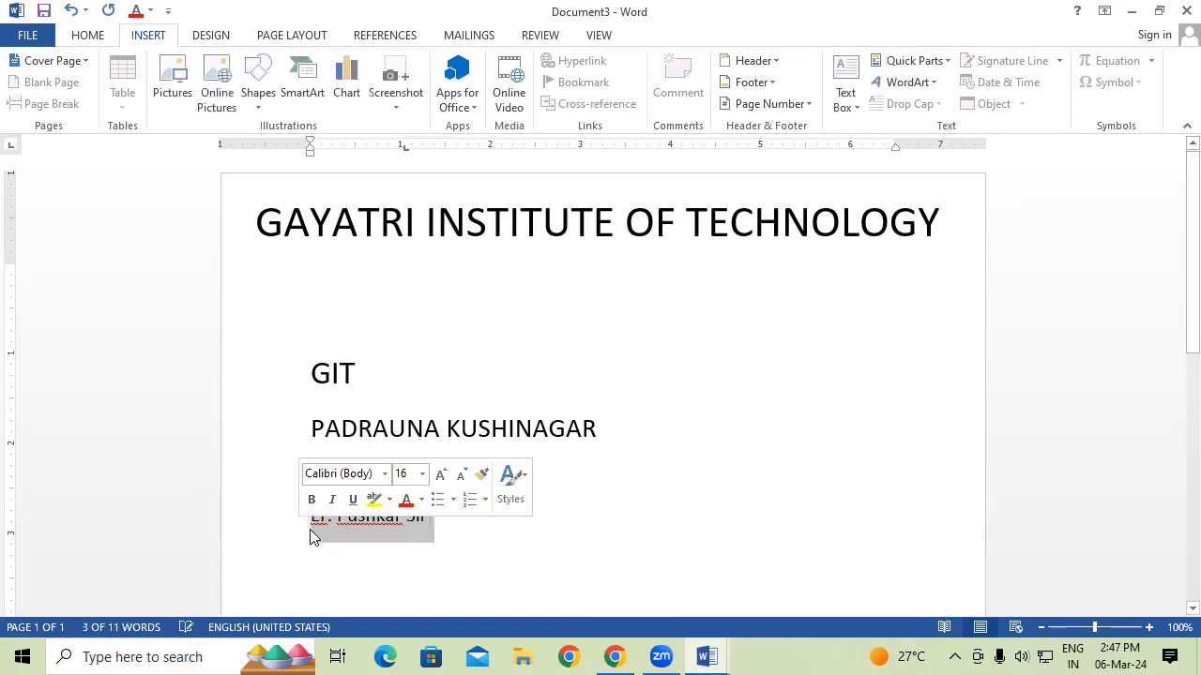
key(ctrl+shift+period)
key(ctrl+shift+period)
key(ctrl+shift+period)
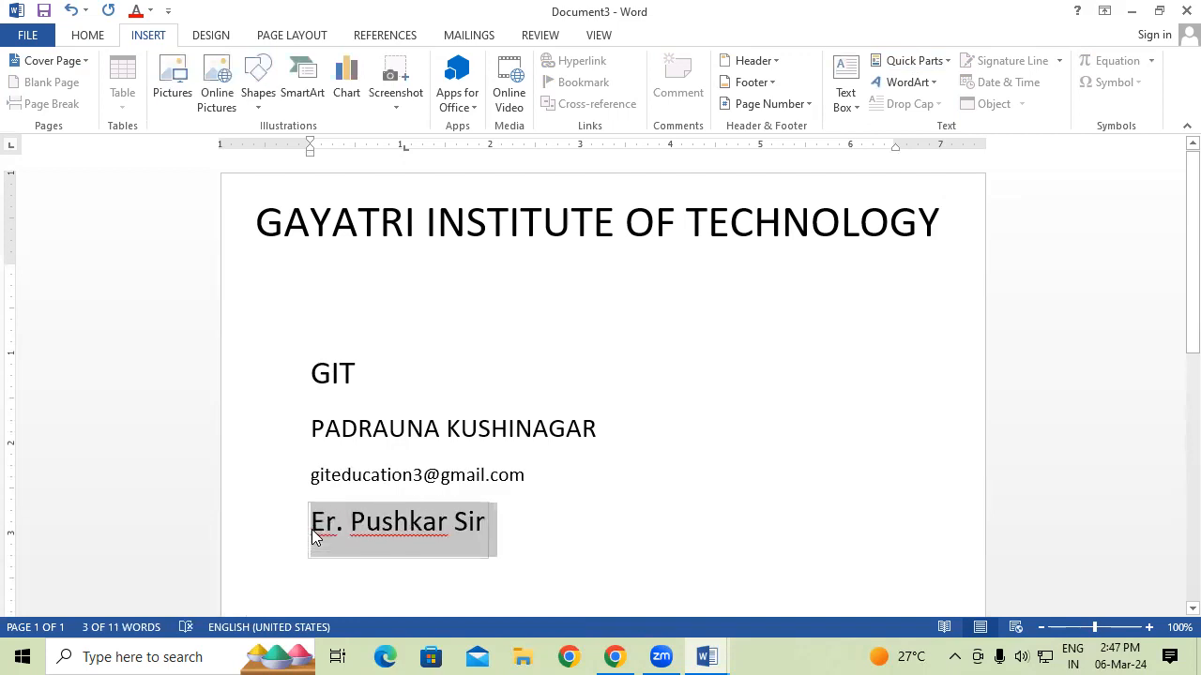
Ignore the spelling flags on the manager's name and leave the filled fields.
click(381, 522)
right_click(383, 519)
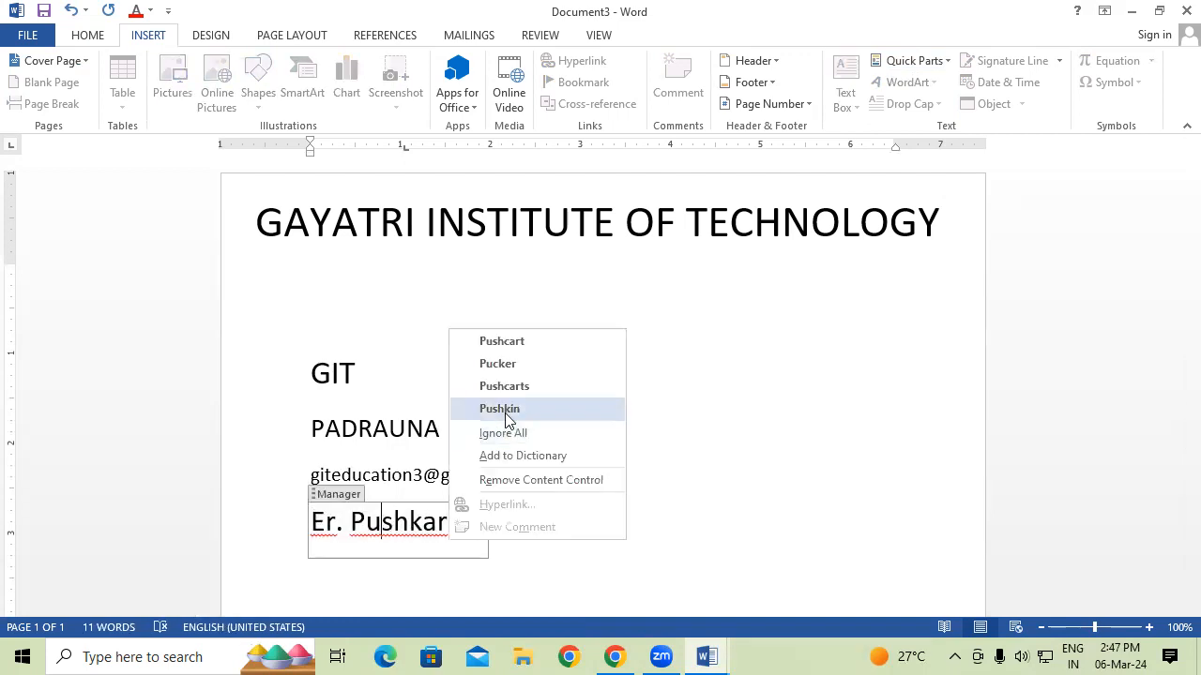
click(501, 409)
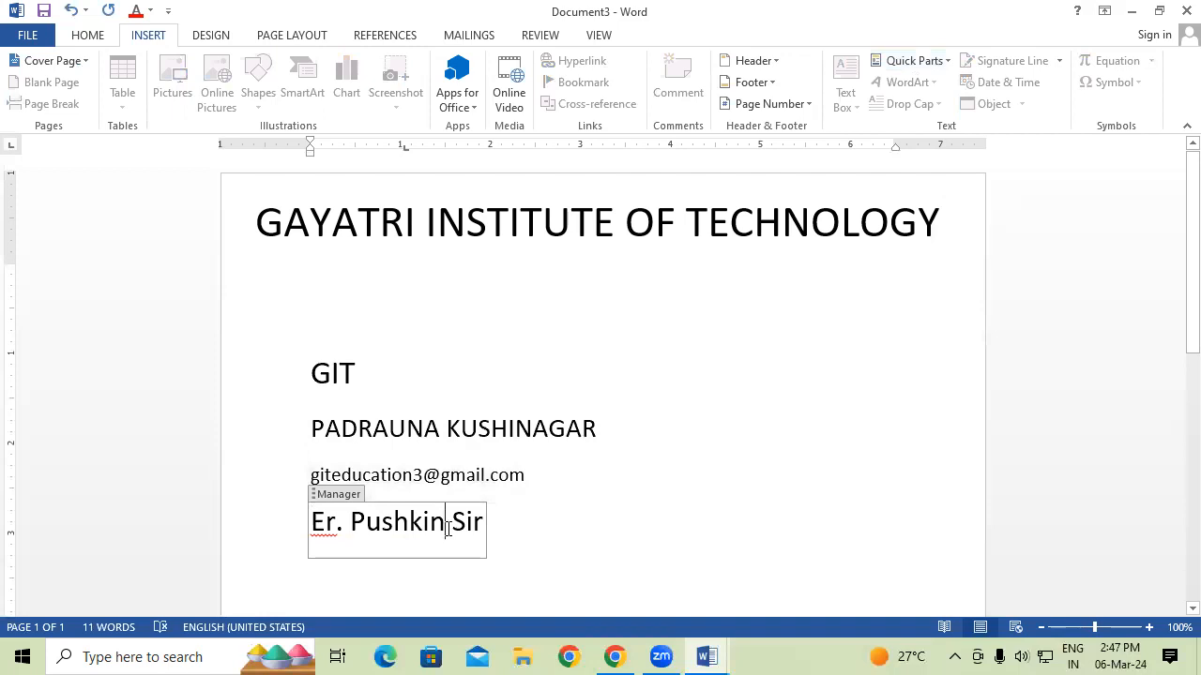
key(ctrl+z)
right_click(446, 525)
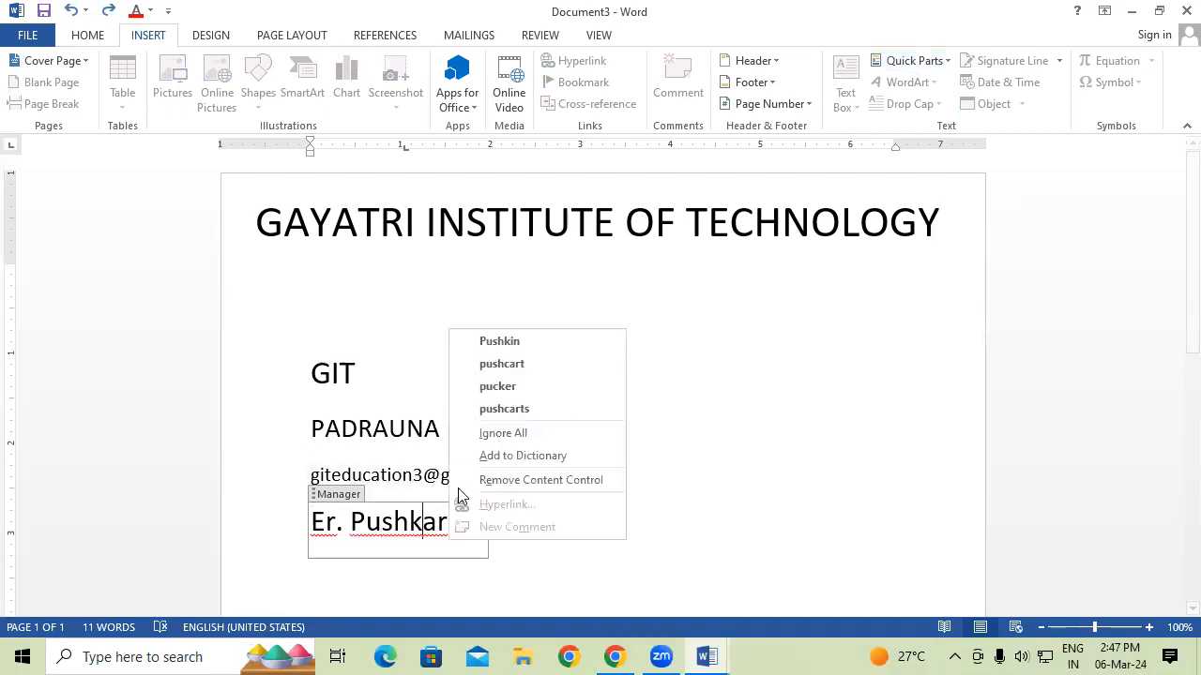
click(526, 430)
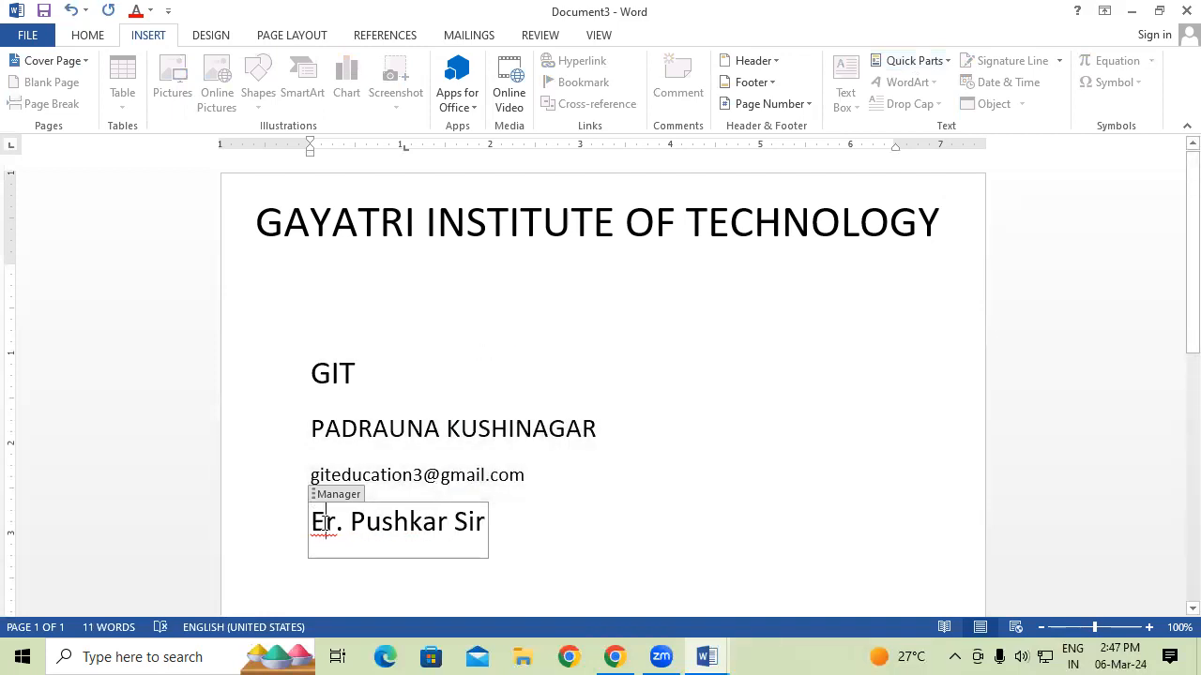
right_click(326, 522)
click(409, 431)
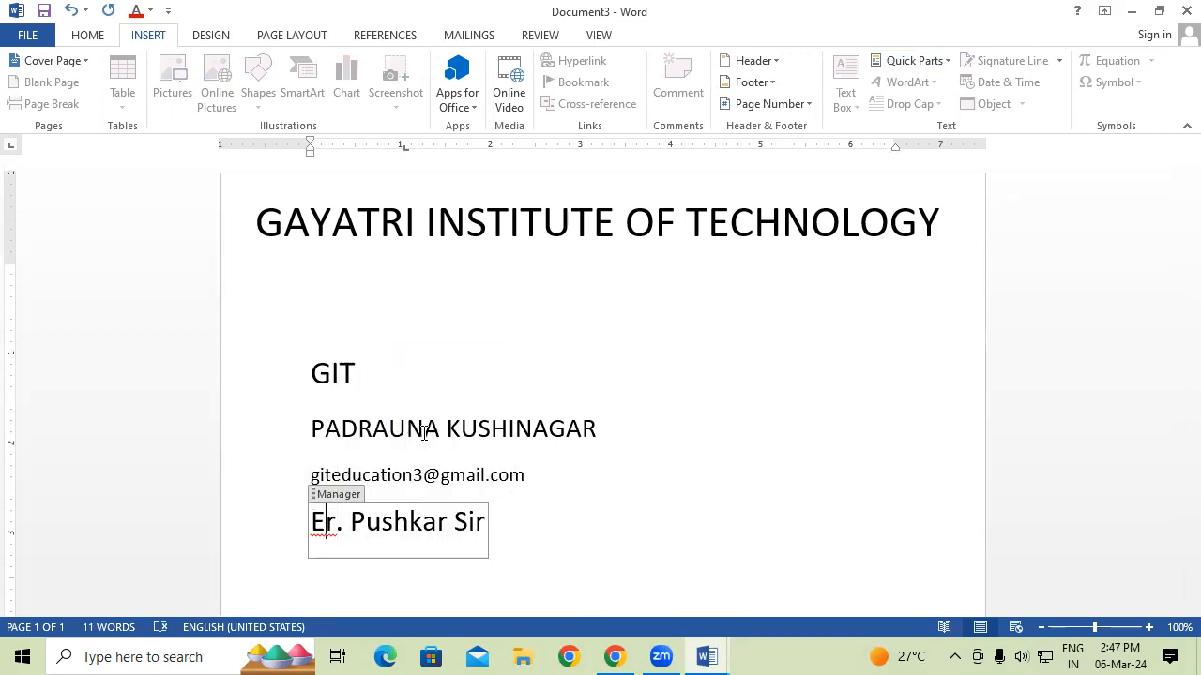
click(785, 488)
double_click(903, 496)
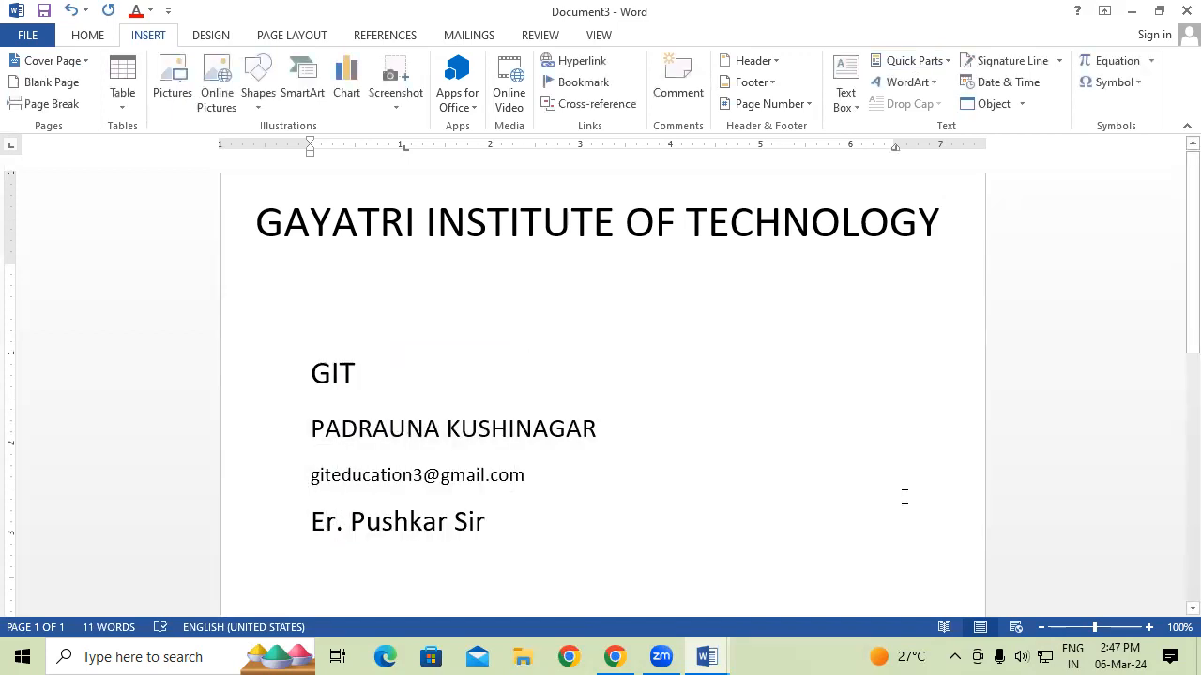
scroll(734, 445, down, 2)
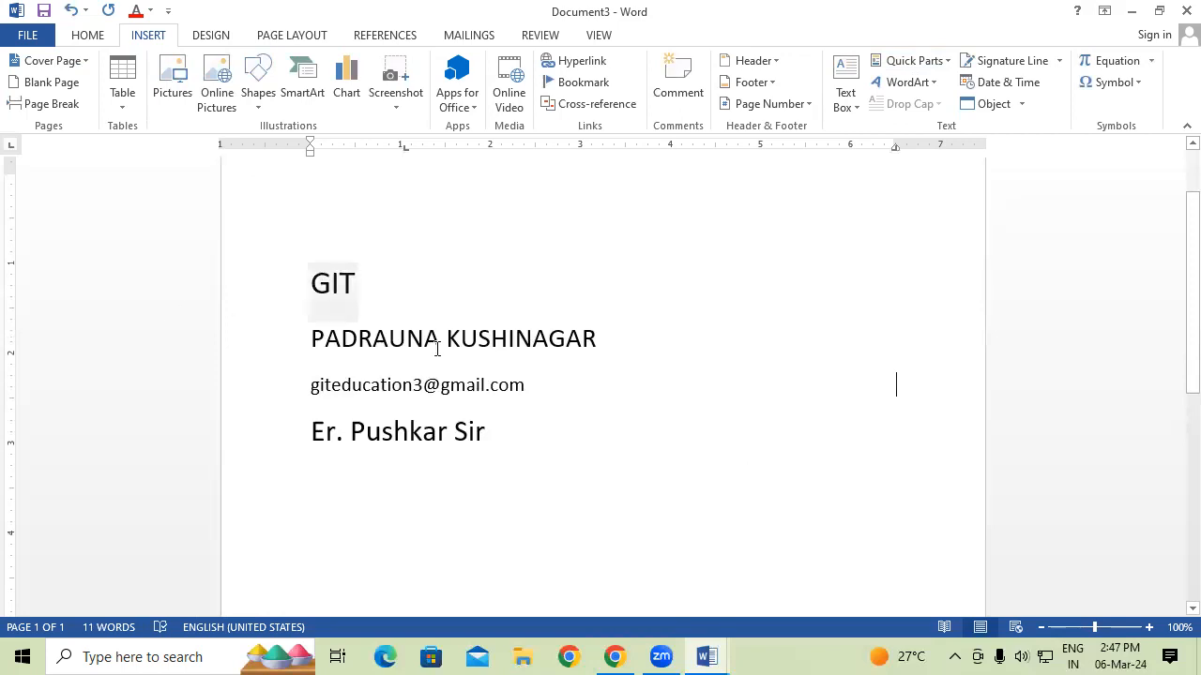
scroll(669, 418, up, 1)
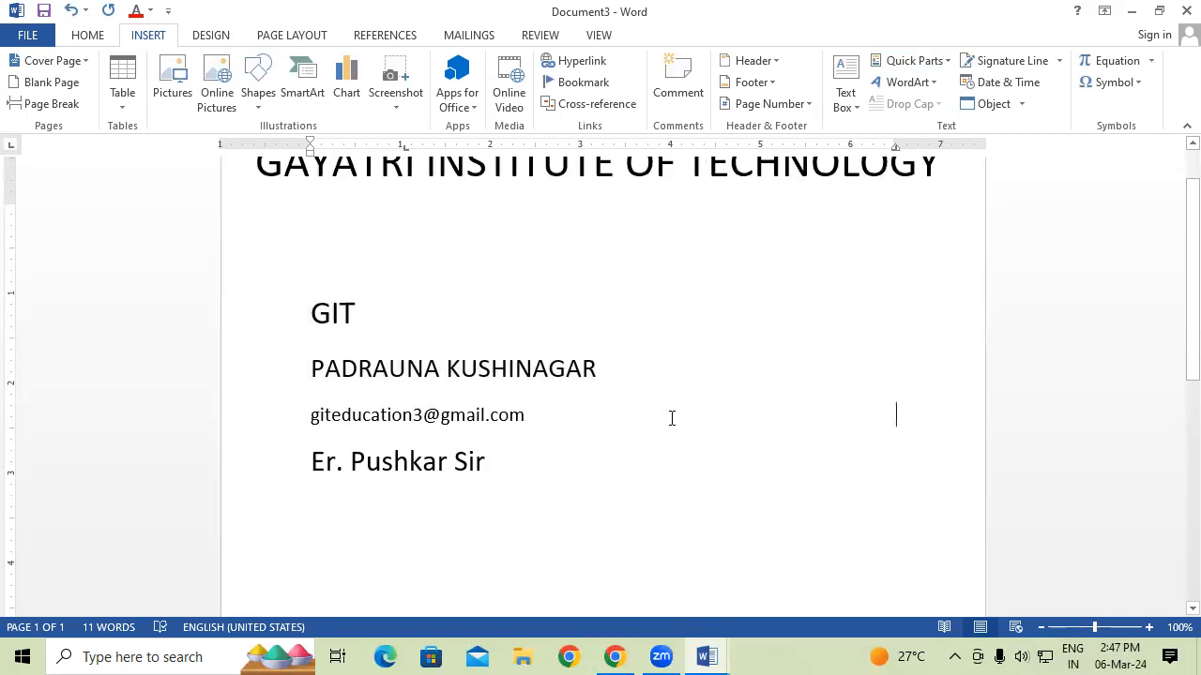
scroll(657, 419, down, 3)
click(554, 409)
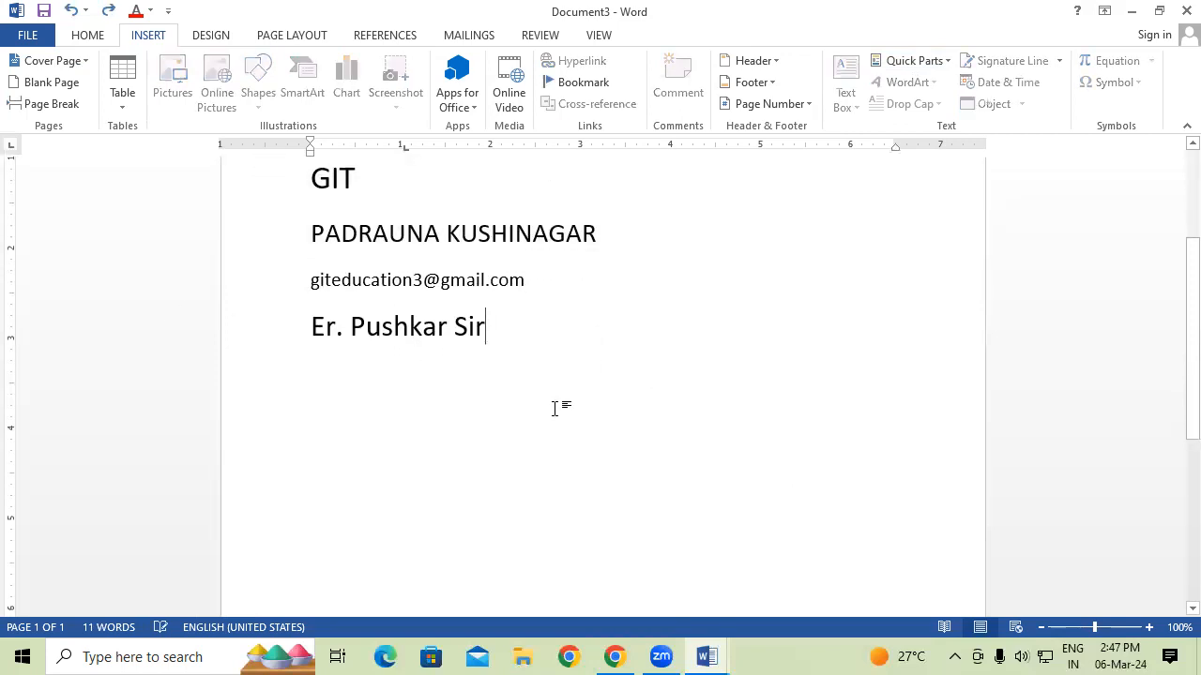
key(Return)
key(Return)
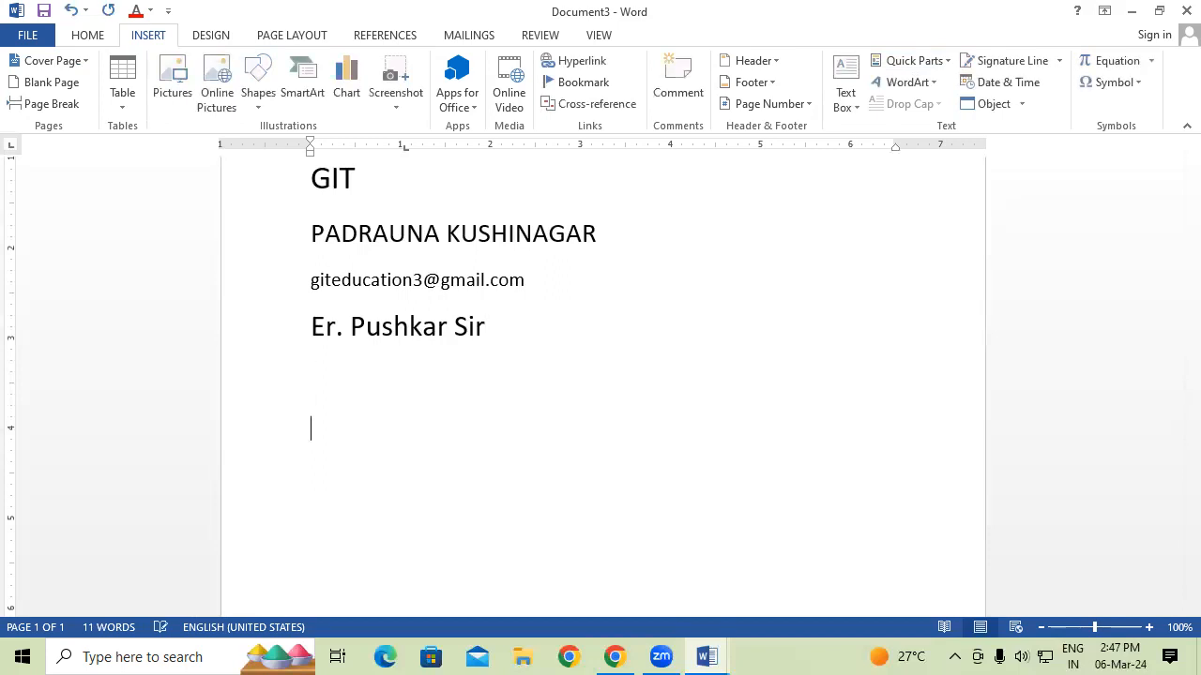
scroll(600, 376, up, 1)
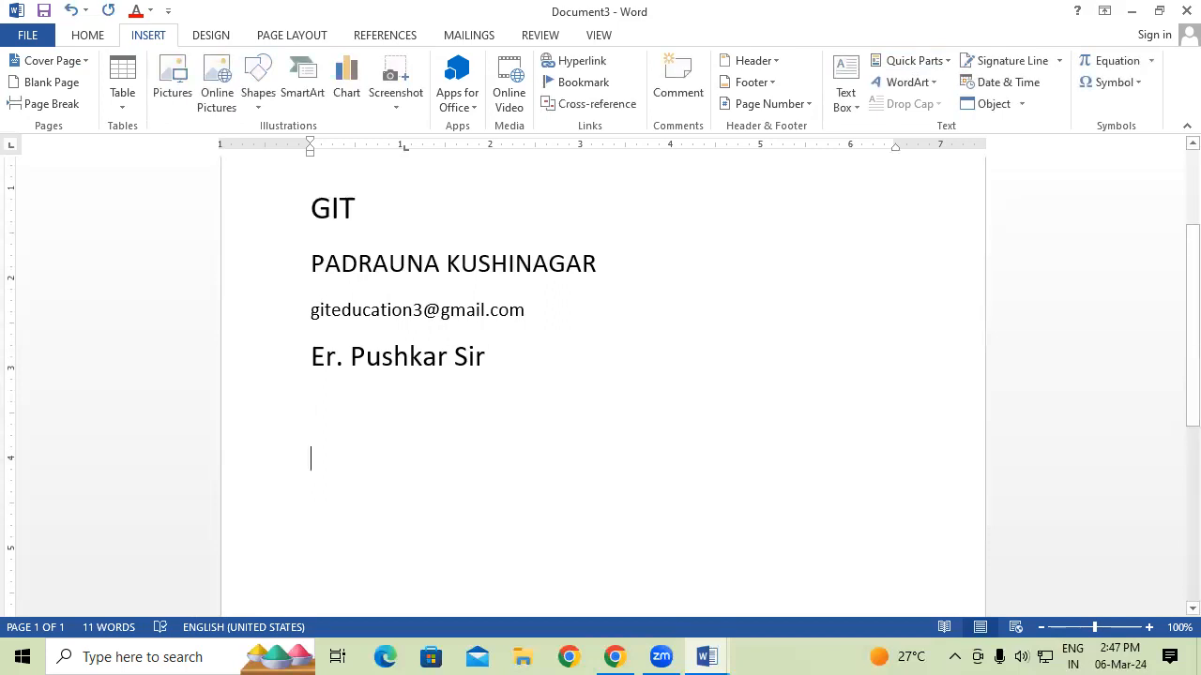
scroll(600, 375, up, 5)
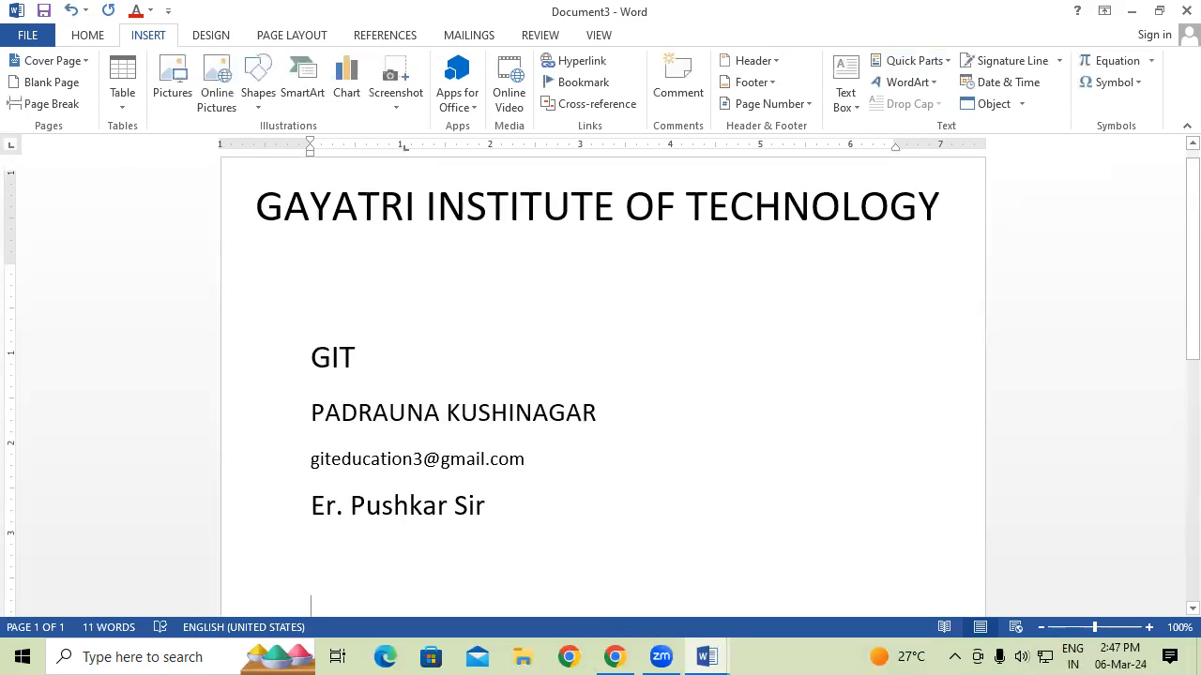
scroll(657, 422, down, 1)
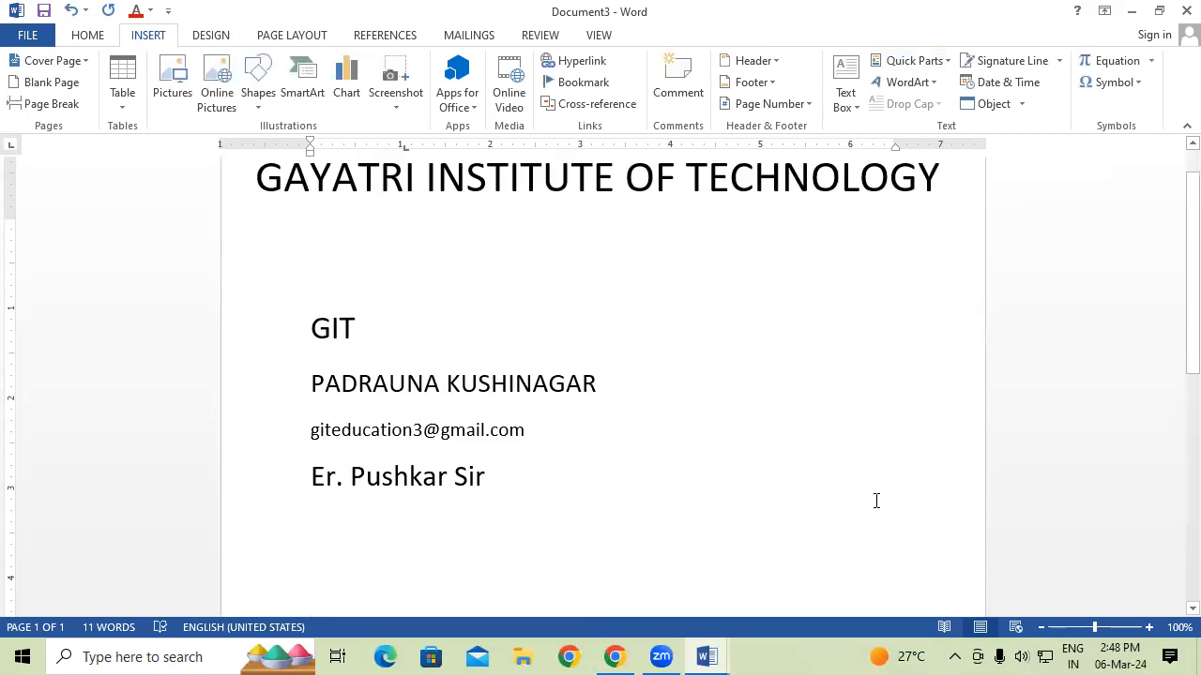
scroll(877, 492, up, 1)
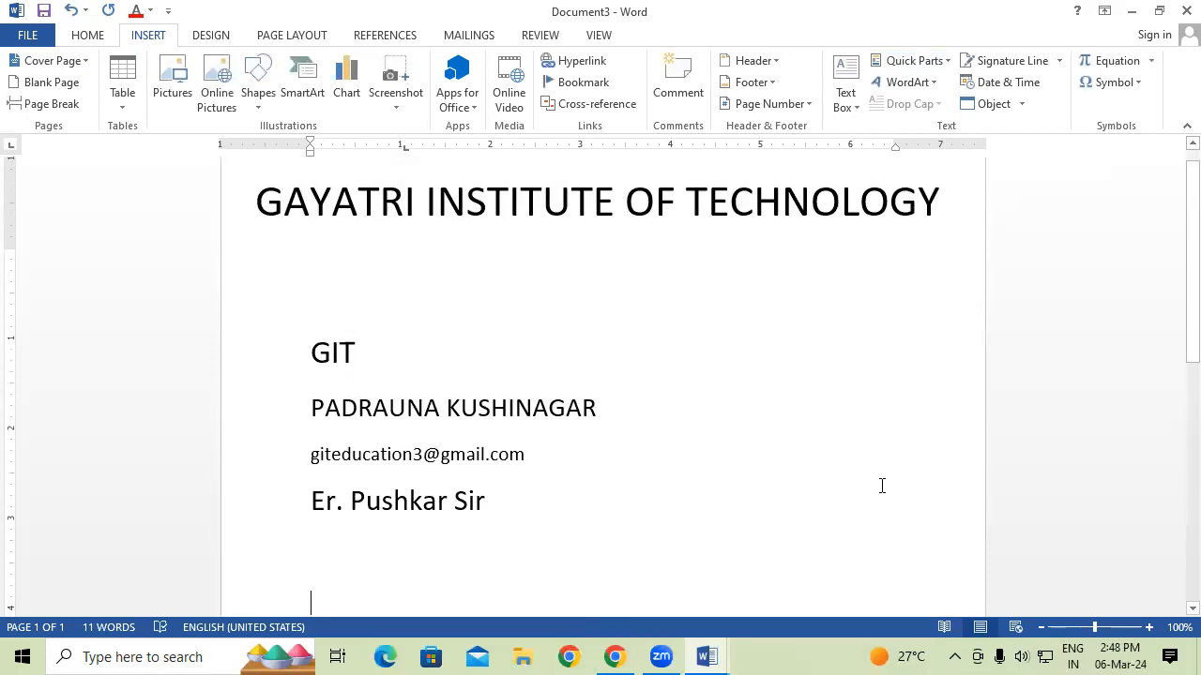
click(339, 353)
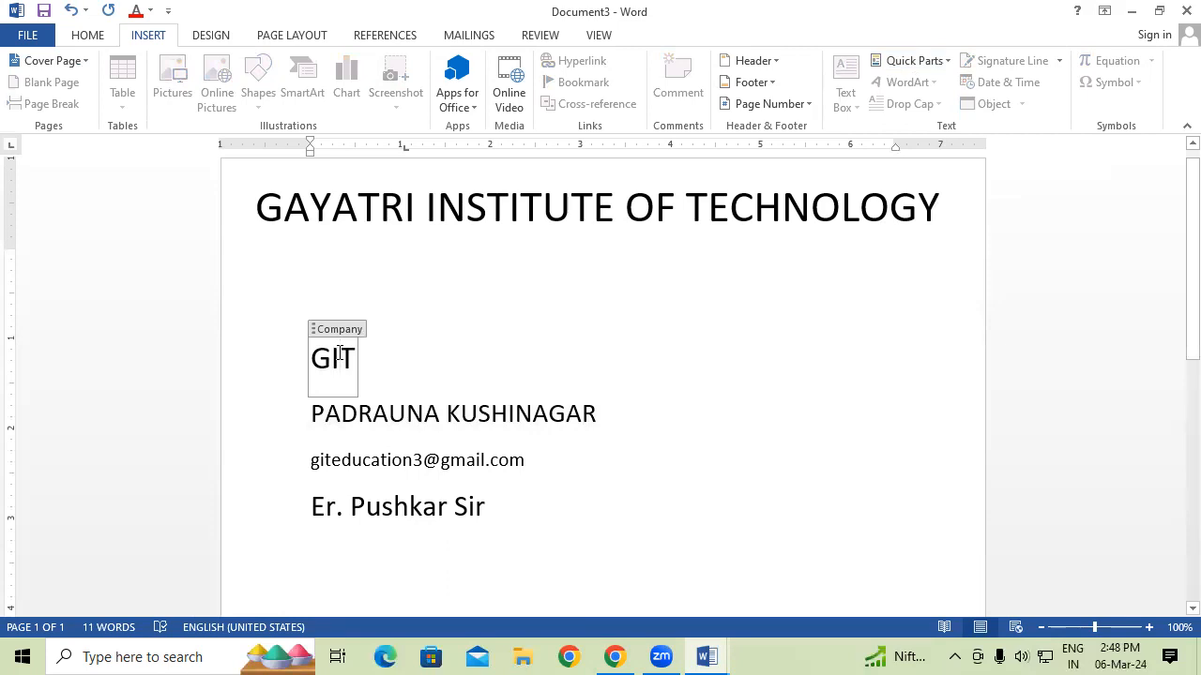
click(411, 409)
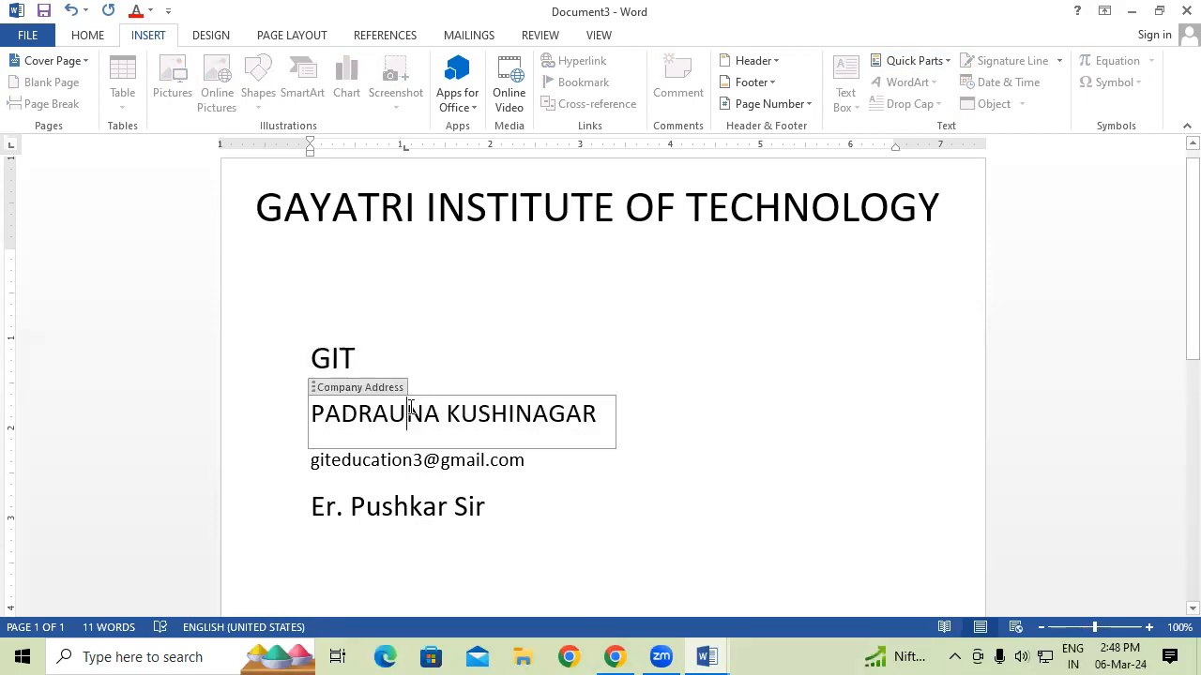
click(415, 464)
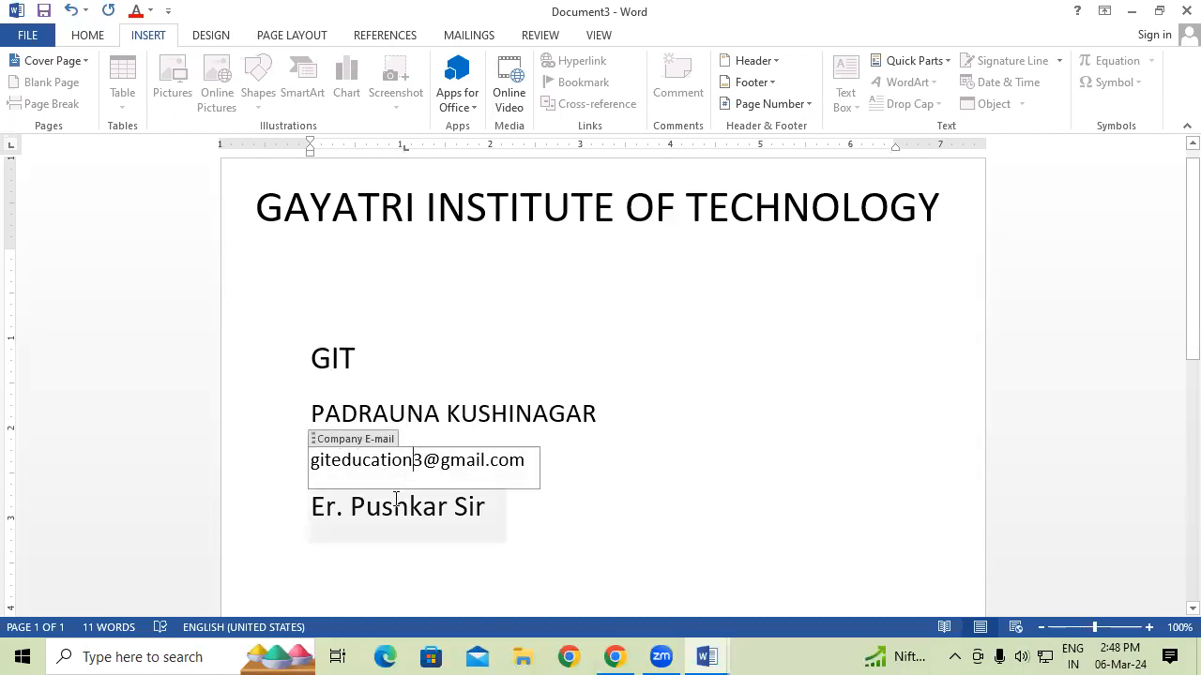
click(395, 500)
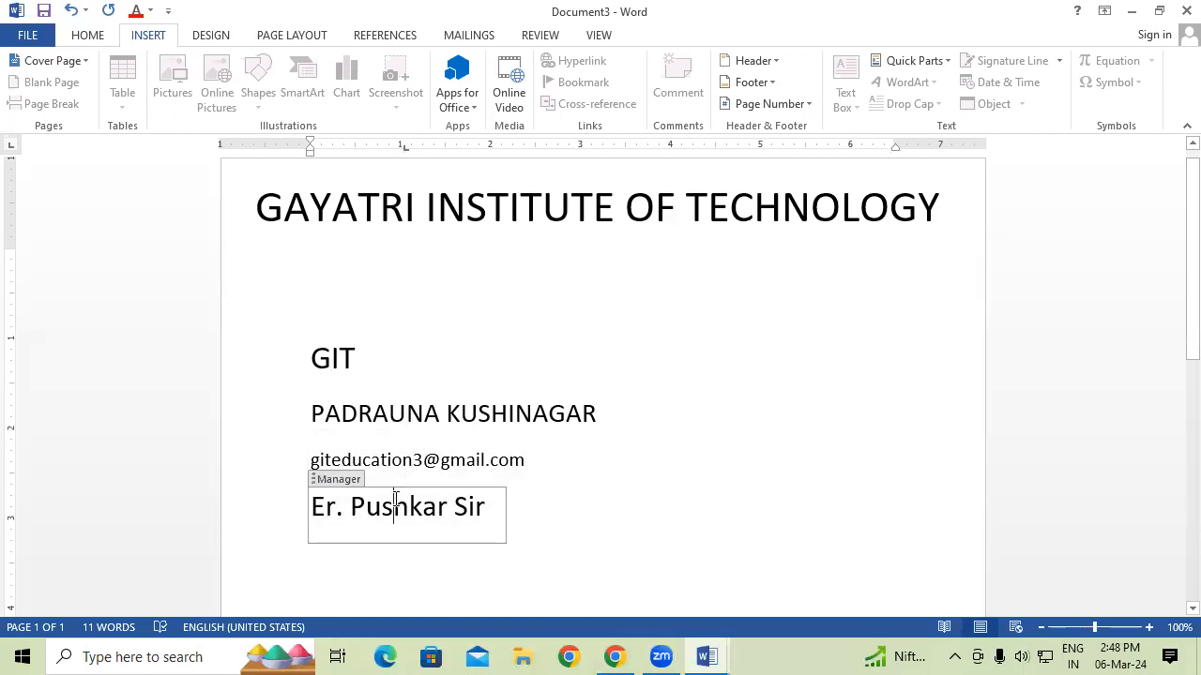
triple_click(646, 494)
click(683, 518)
click(826, 507)
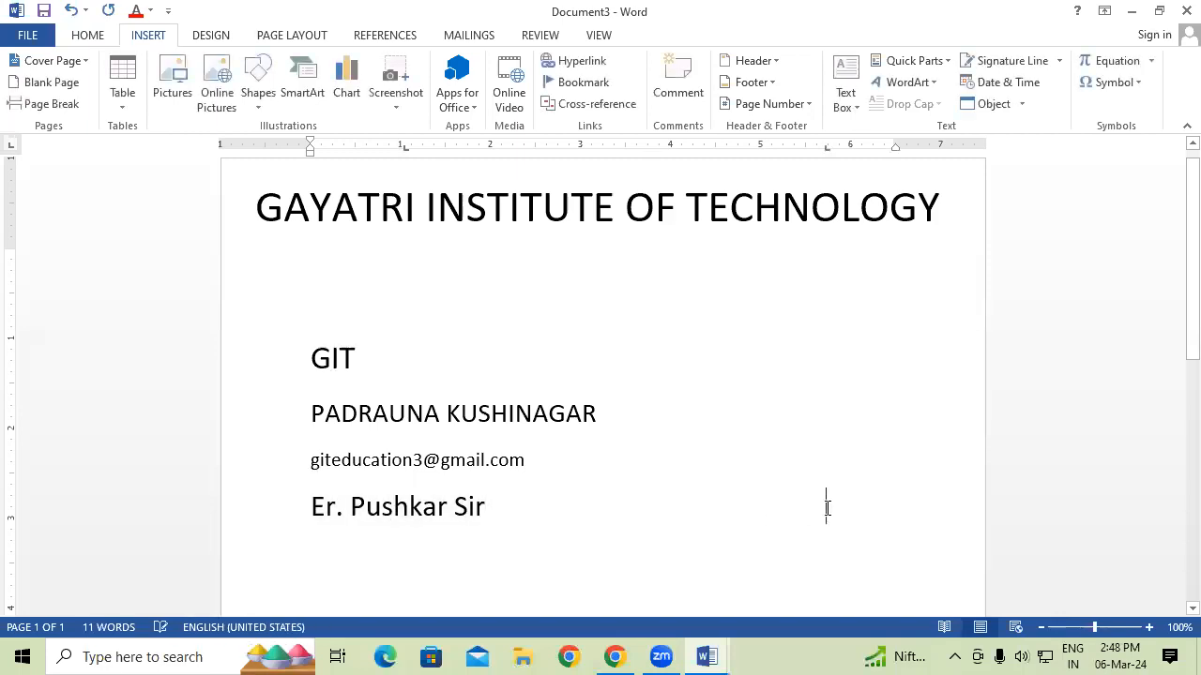
key(Return)
key(Return)
key(Return)
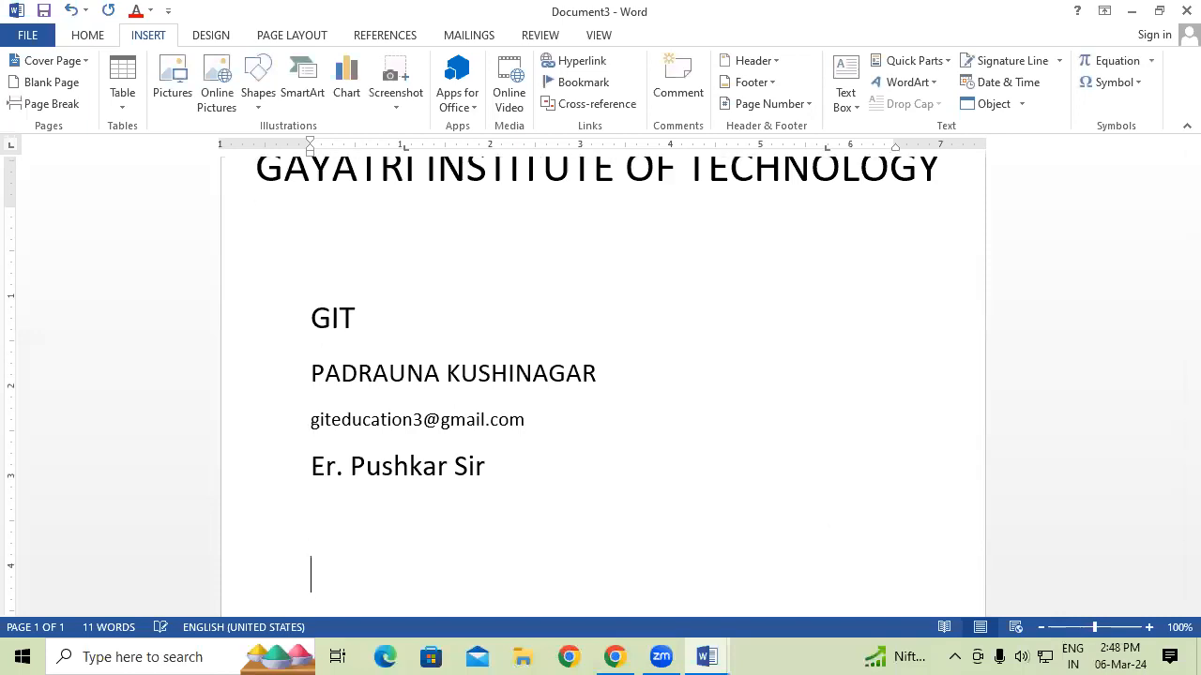
scroll(587, 505, down, 1)
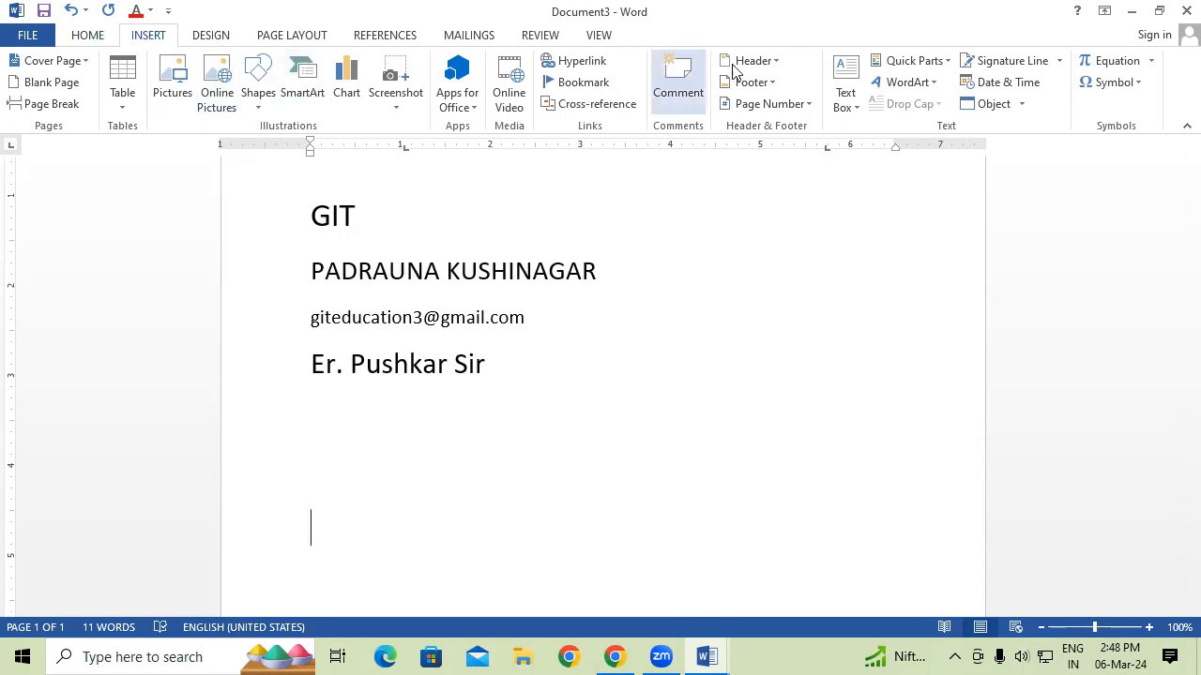
Insert the Company (GIT) and Company Address properties on separate lines.
click(939, 64)
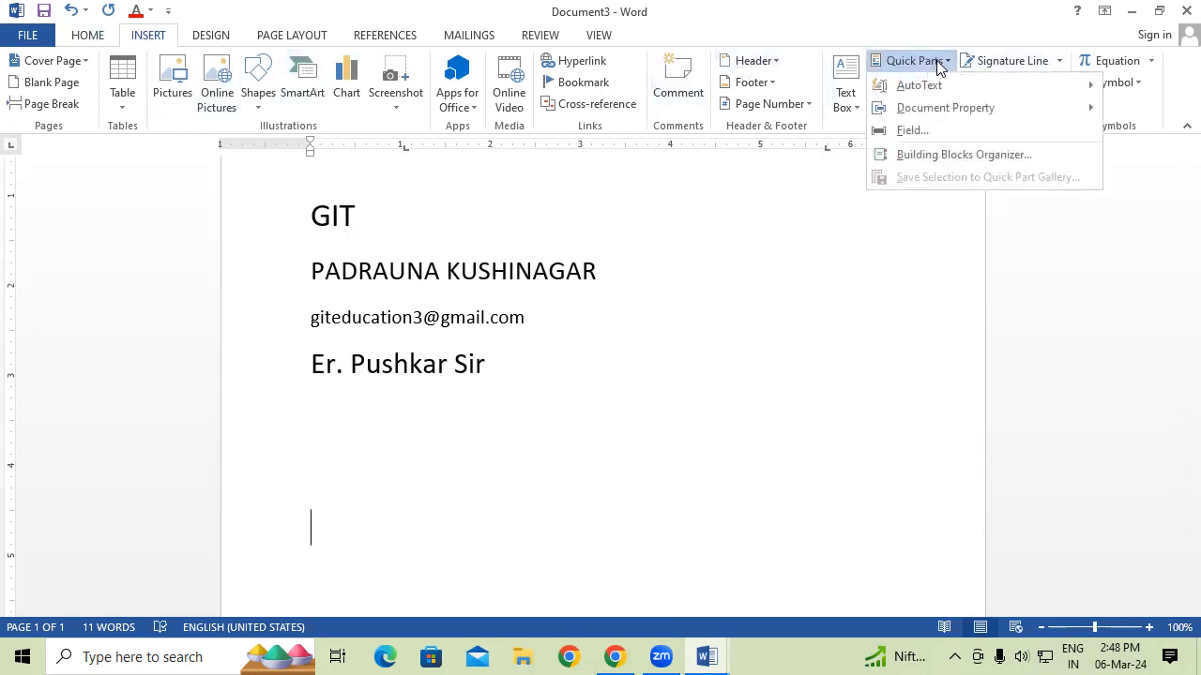
mouse_move(969, 107)
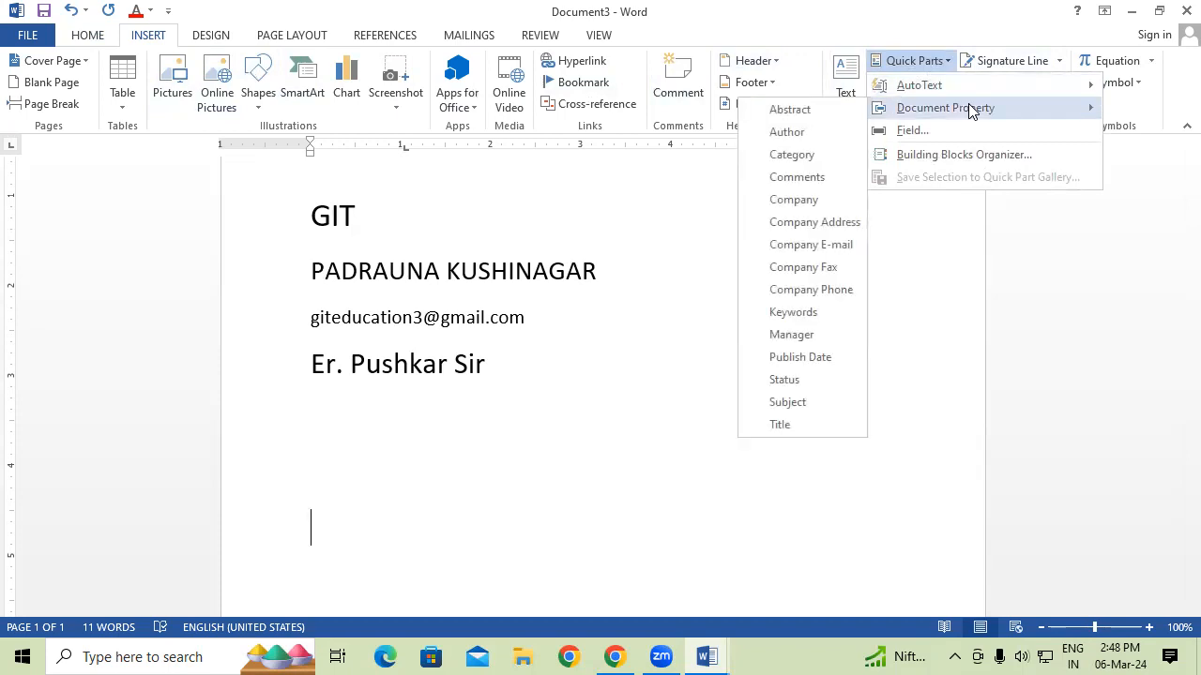
click(821, 202)
click(423, 540)
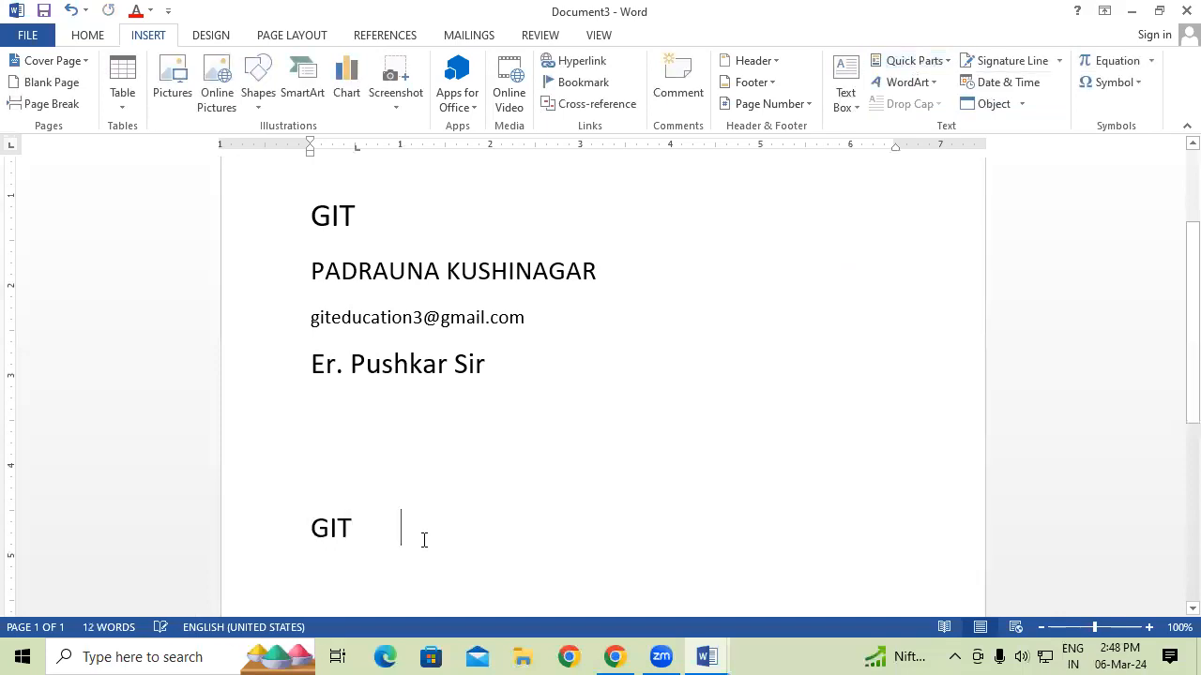
key(Return)
click(935, 67)
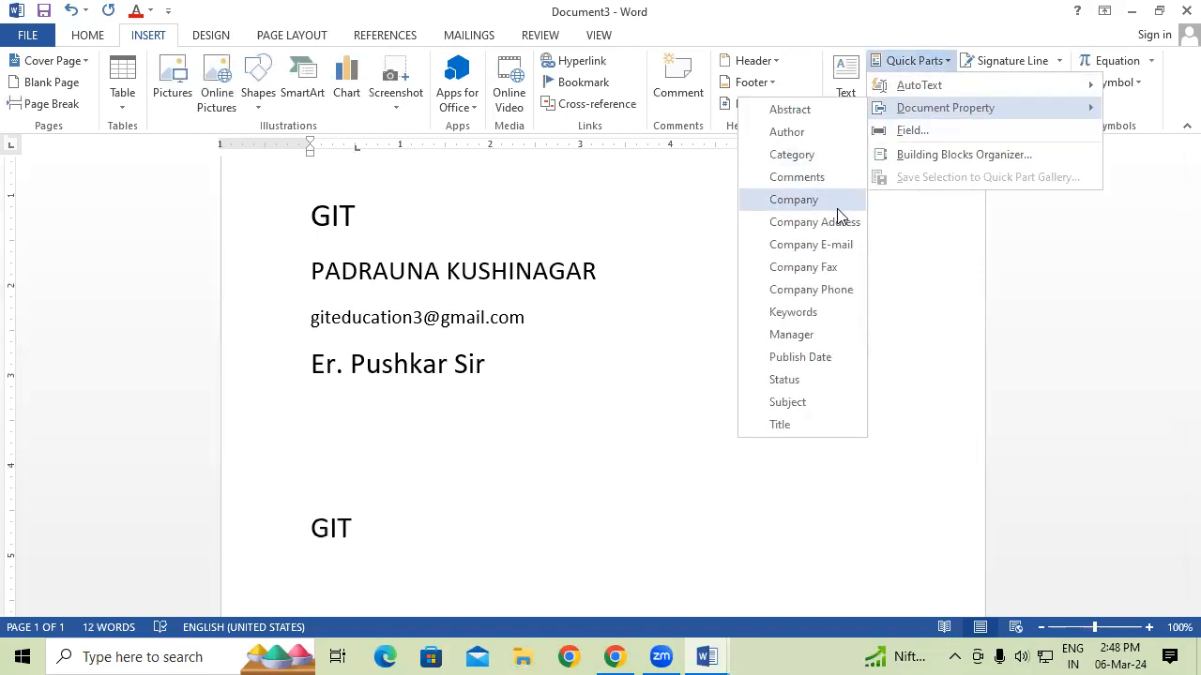
click(837, 219)
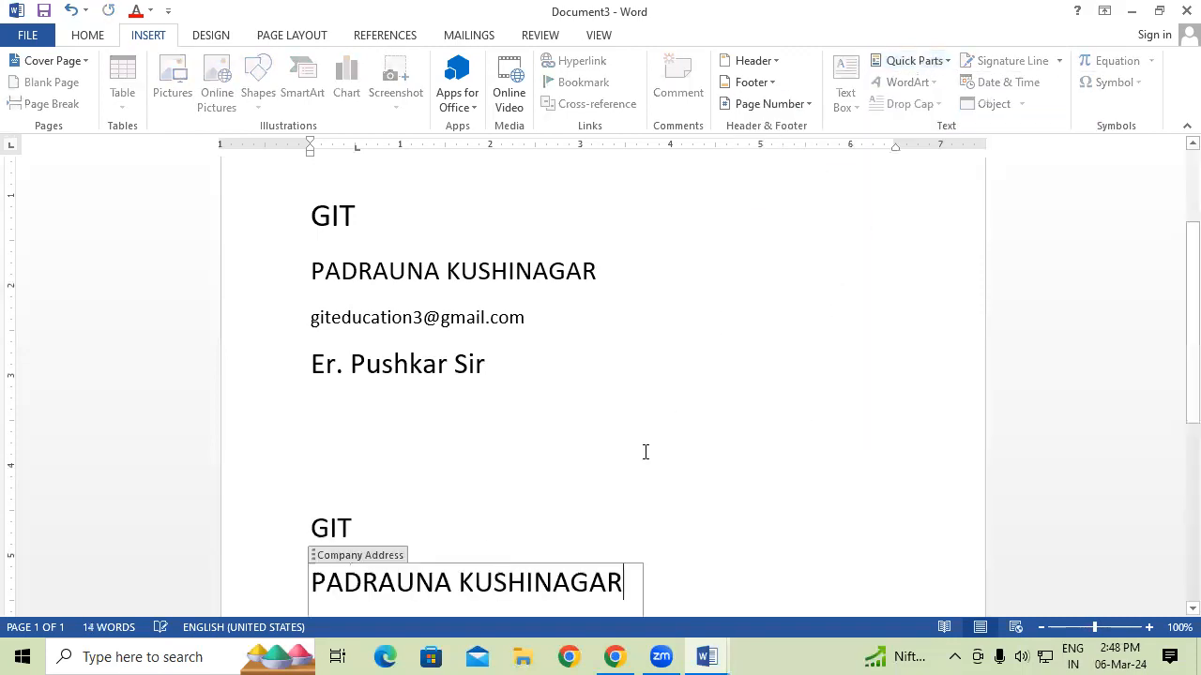
click(716, 509)
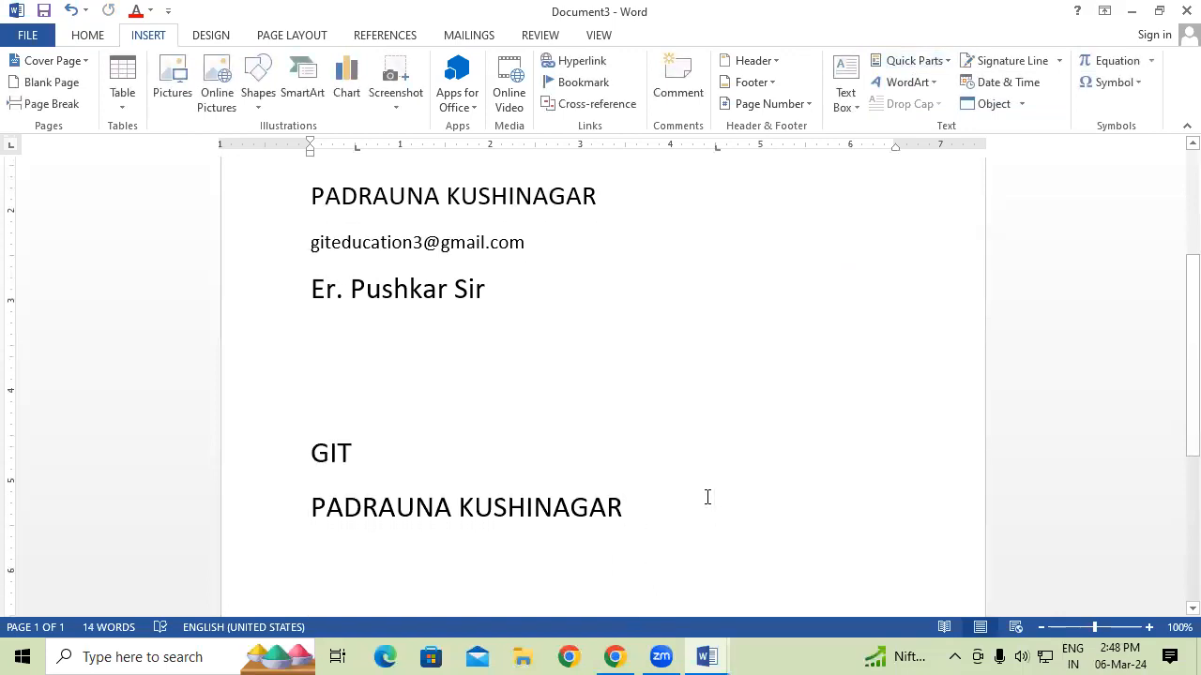
key(Return)
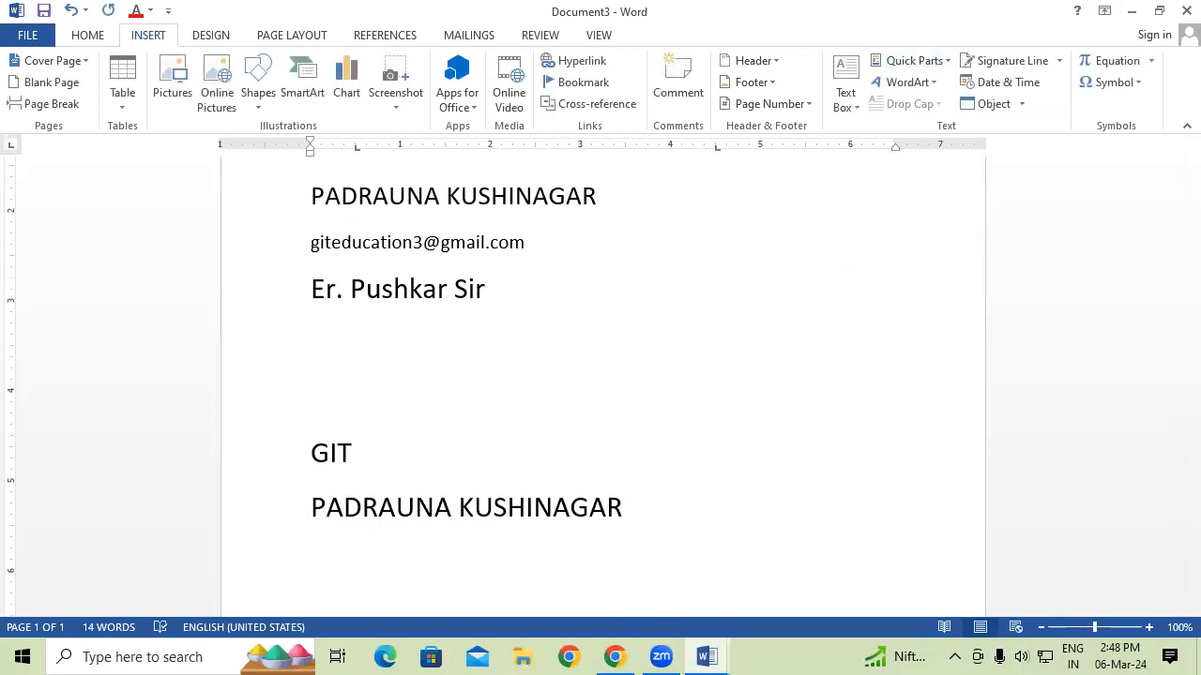
Add the Company E-mail property below the address and start a new line.
click(928, 65)
mouse_move(963, 120)
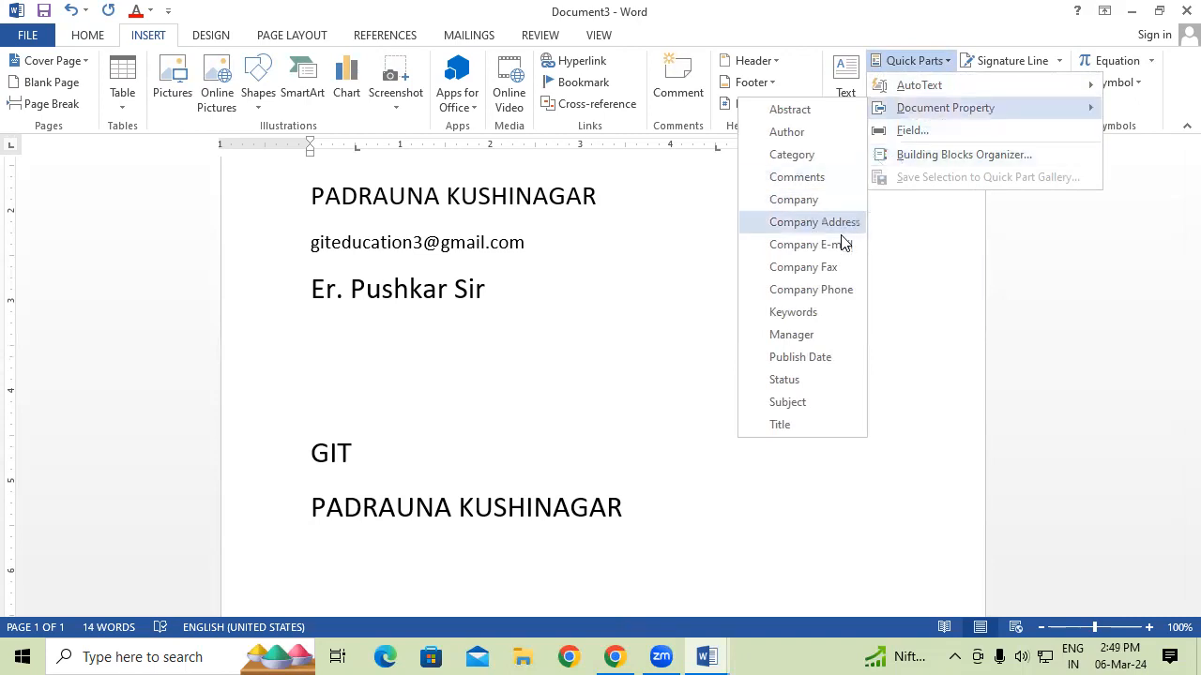
click(813, 245)
double_click(753, 539)
click(714, 566)
double_click(714, 566)
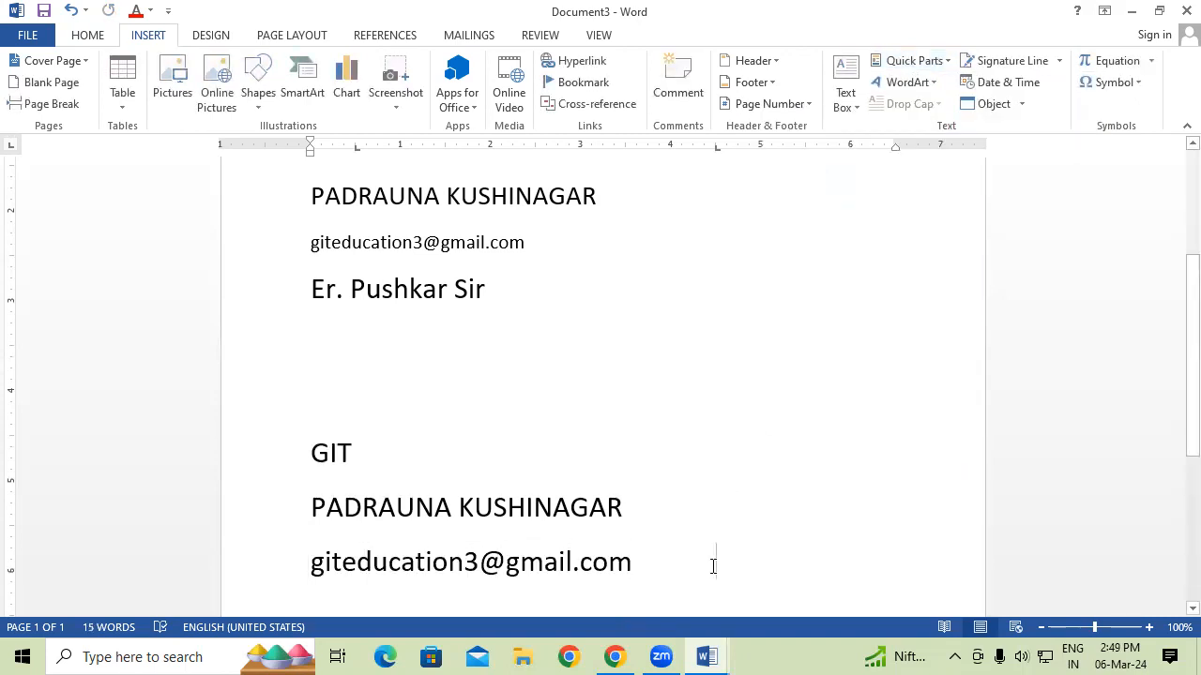
key(Return)
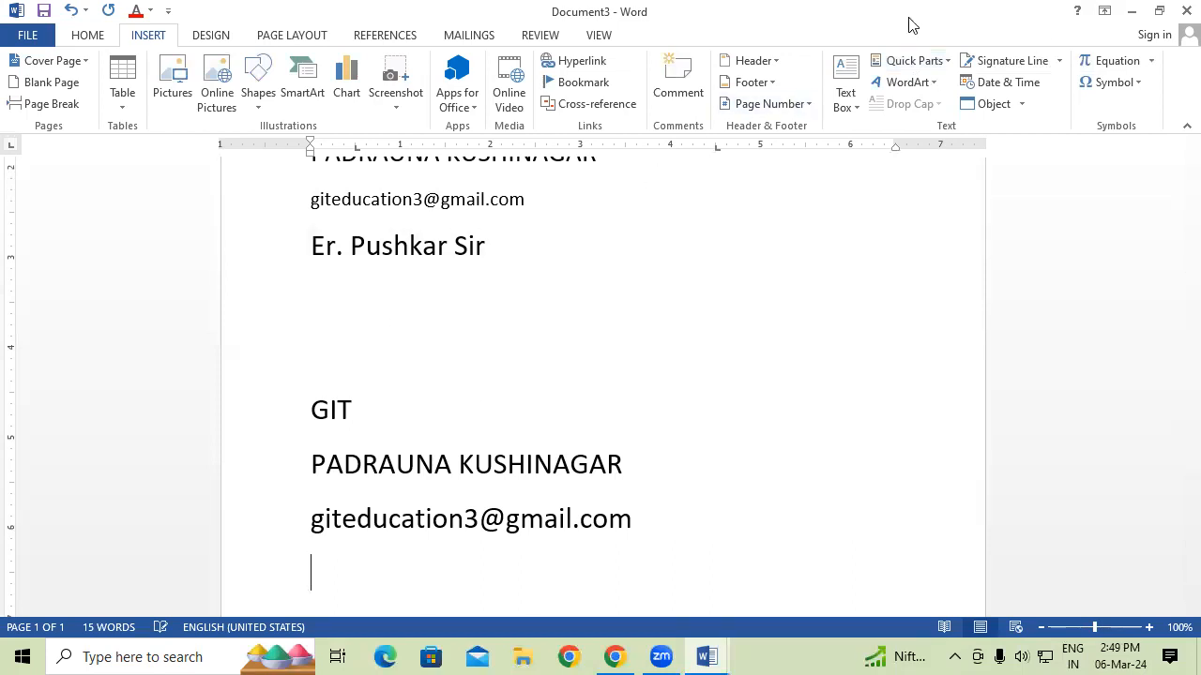
Add the Manager property to finish the second block, then start a new blank document.
click(933, 61)
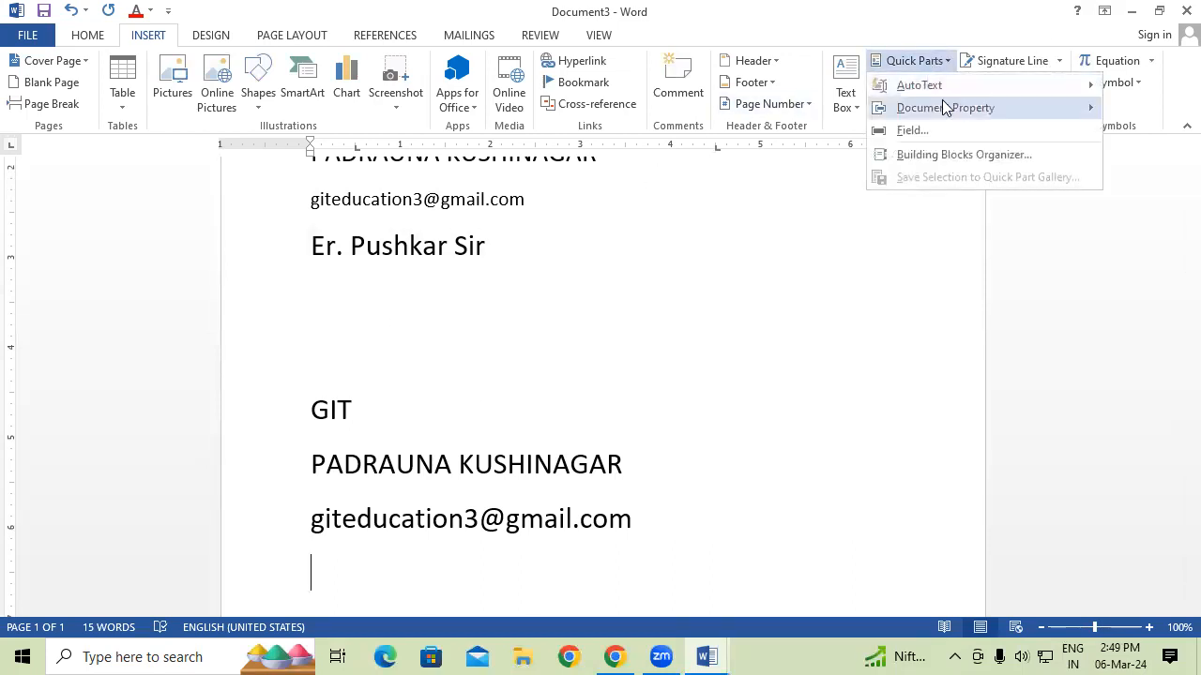
mouse_move(941, 106)
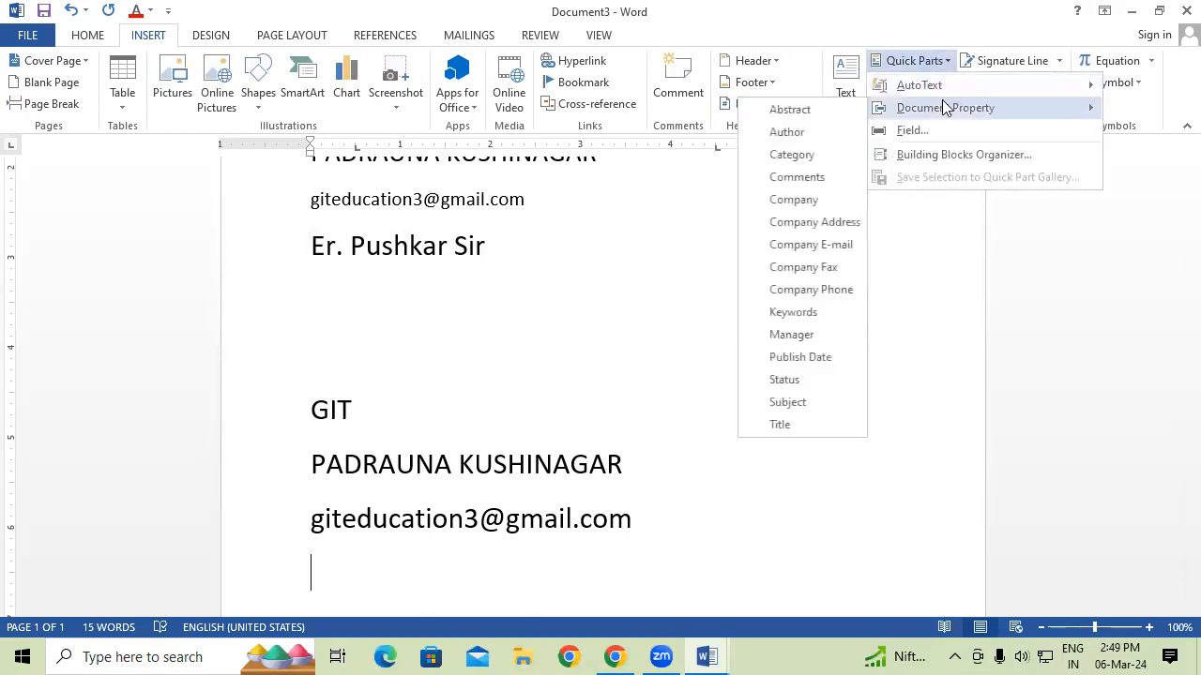
click(817, 334)
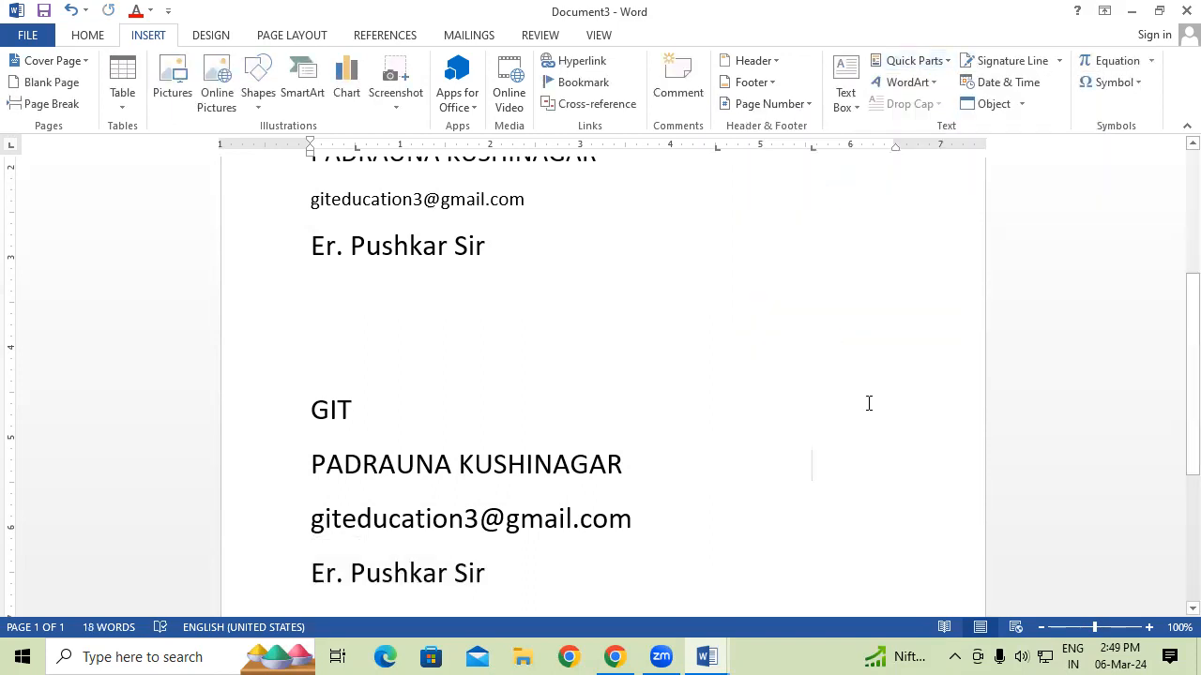
scroll(868, 404, up, 1)
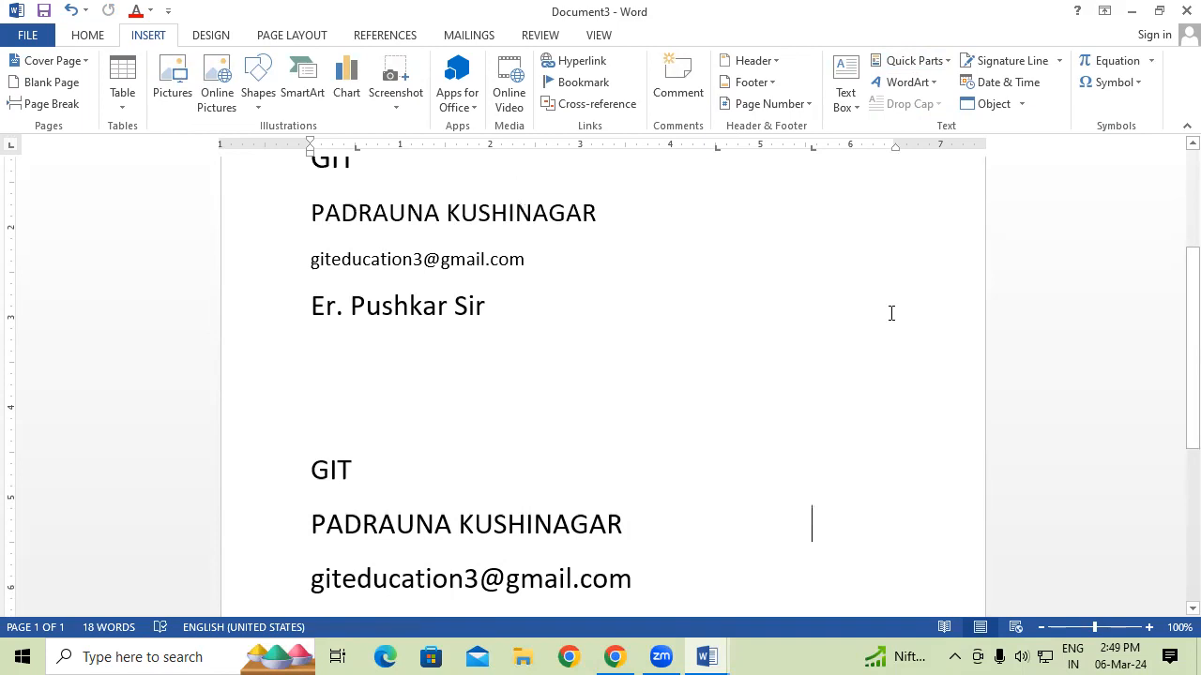
scroll(839, 175, down, 1)
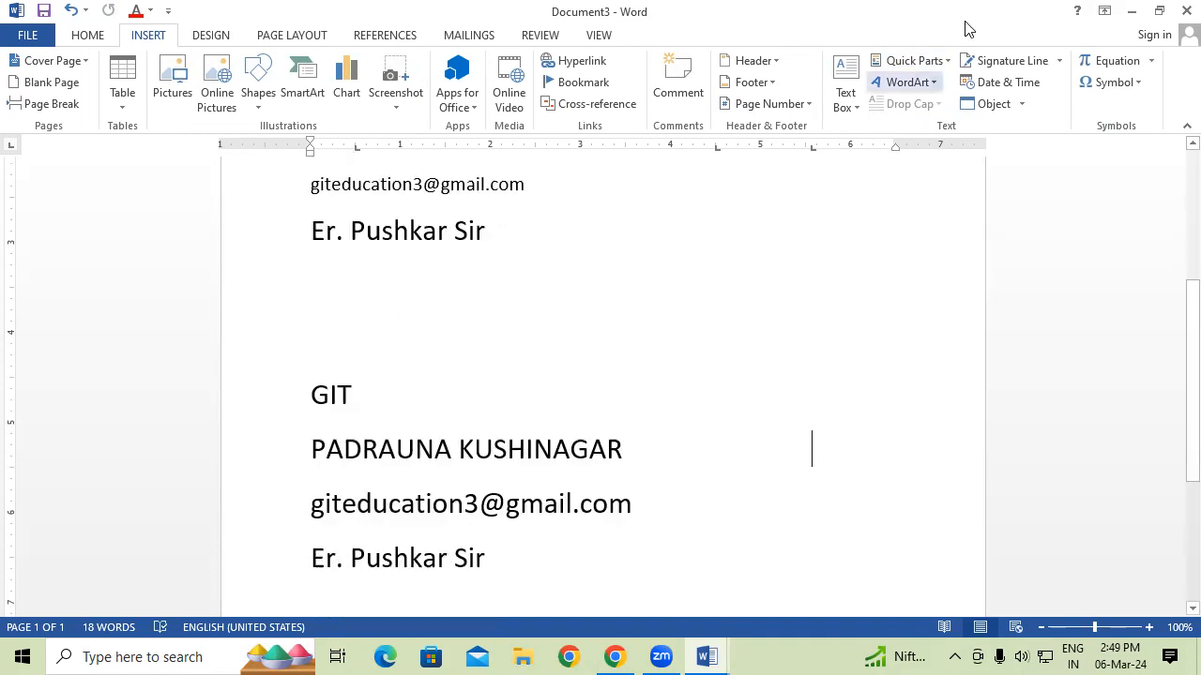
click(927, 62)
mouse_move(941, 116)
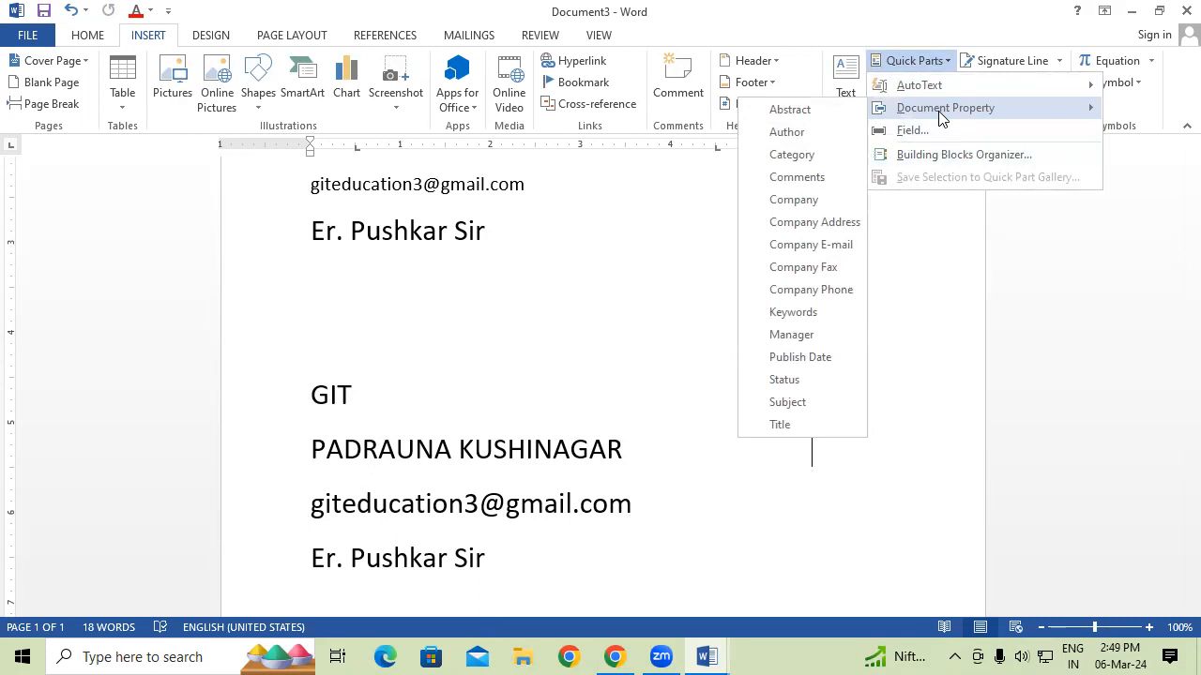
click(663, 273)
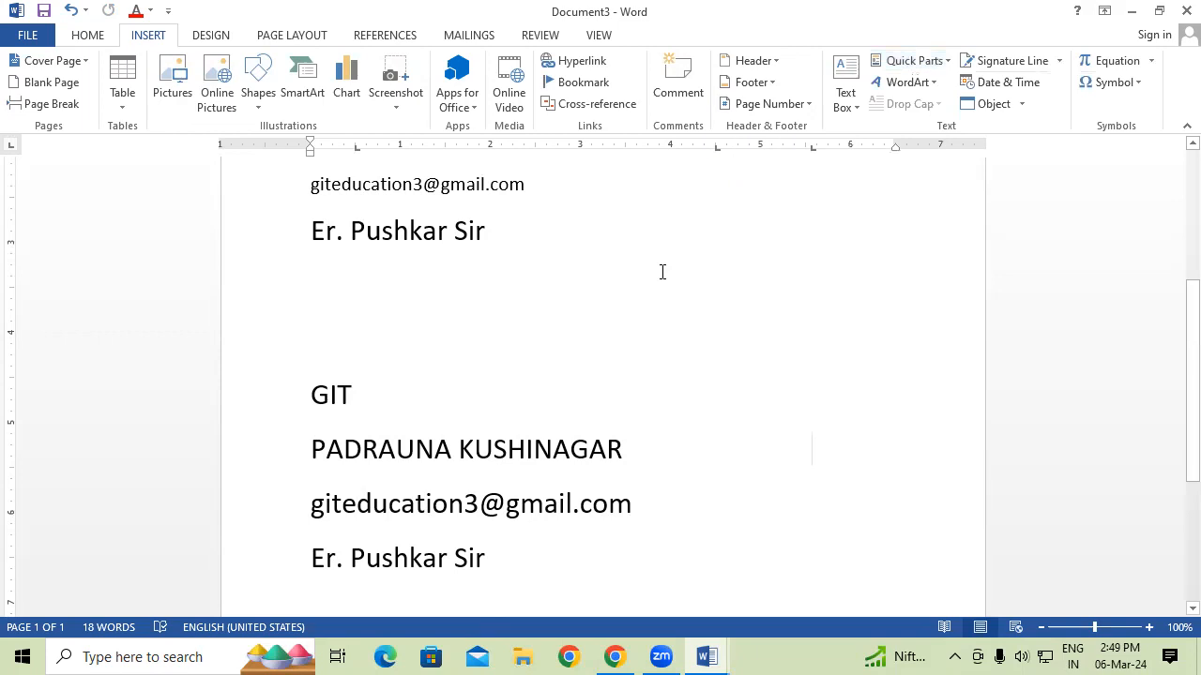
key(ctrl+n)
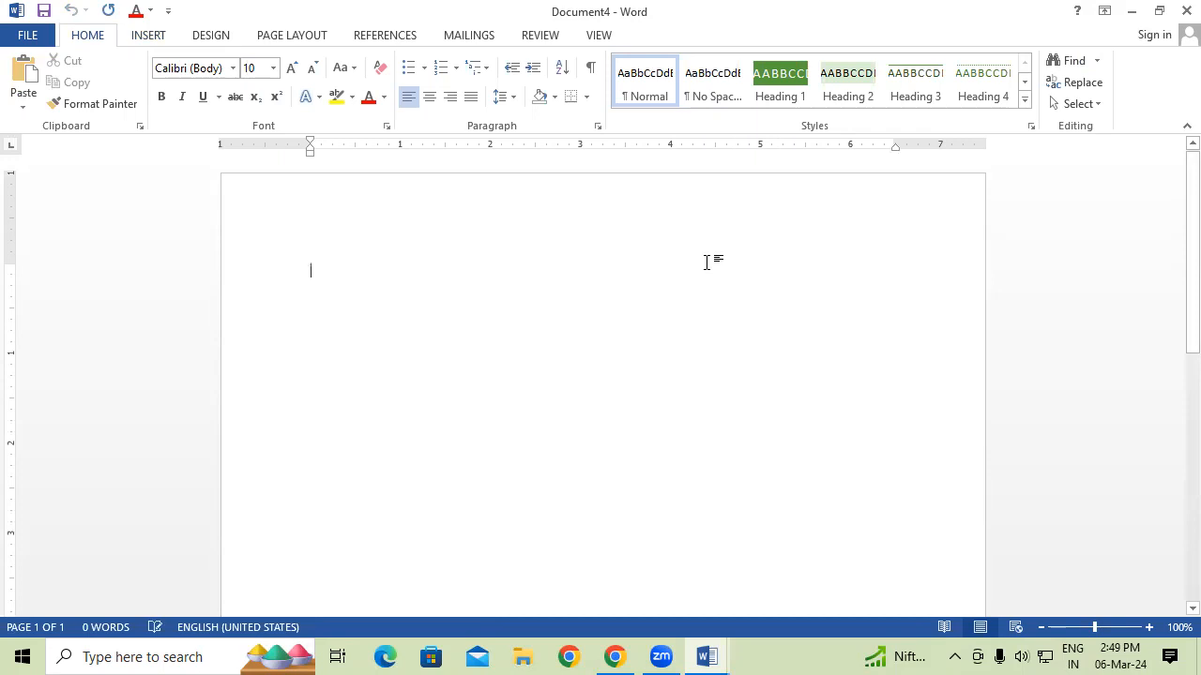
text(zoo)
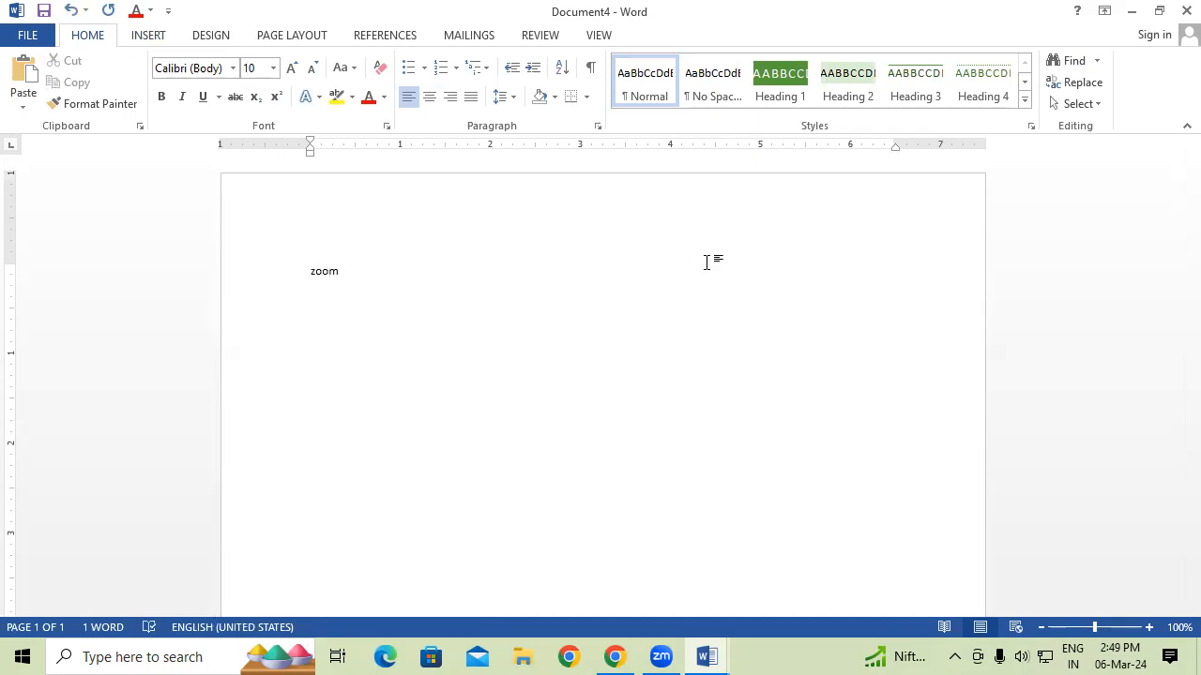
text(m)
text(Gayatri Institute of Technology)
key(ctrl+a)
key(ctrl+c)
key(Delete)
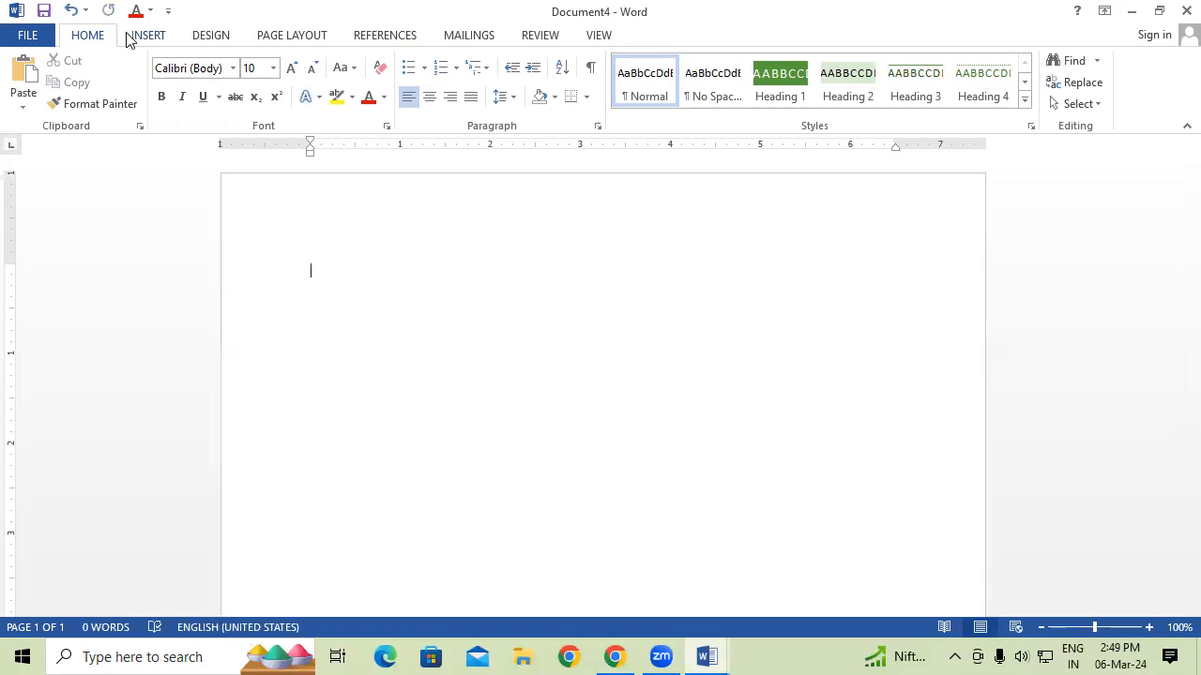
click(132, 37)
click(930, 64)
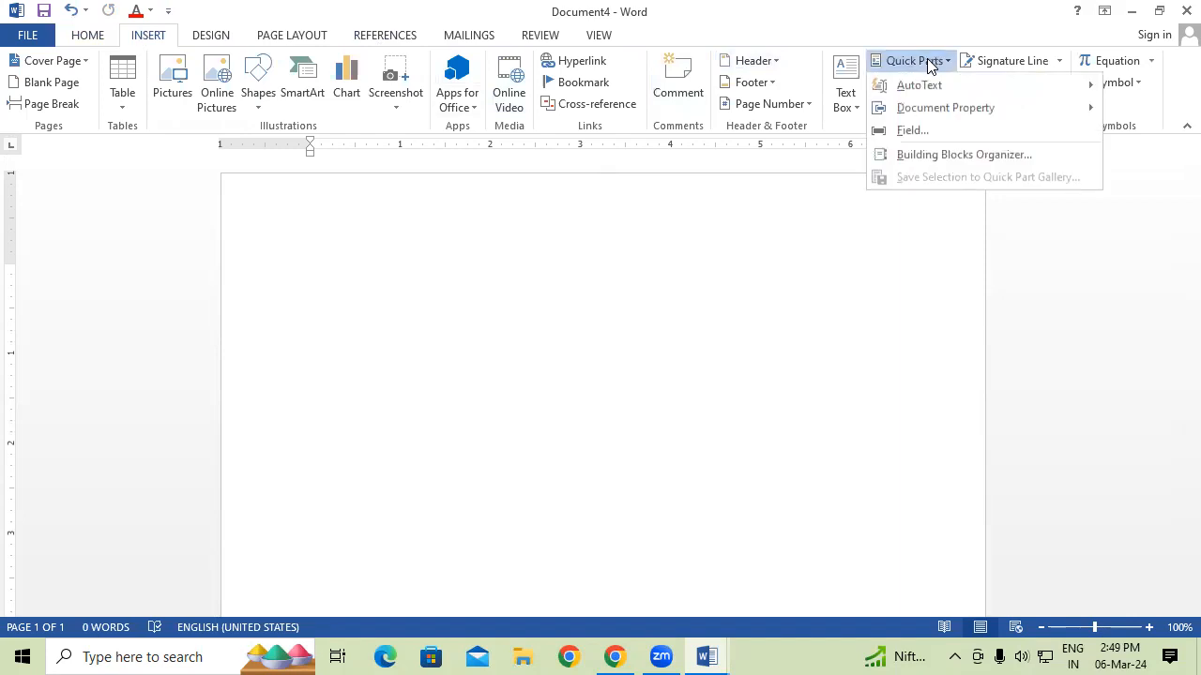
mouse_move(939, 87)
drag(863, 137, 861, 242)
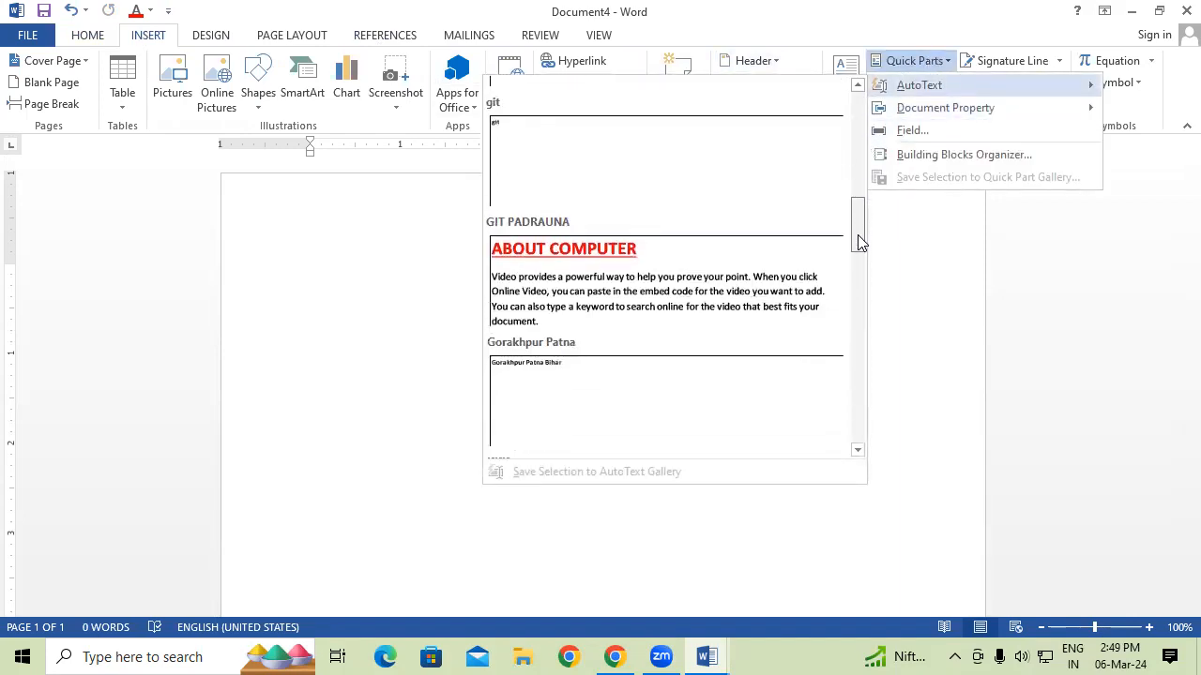
click(965, 335)
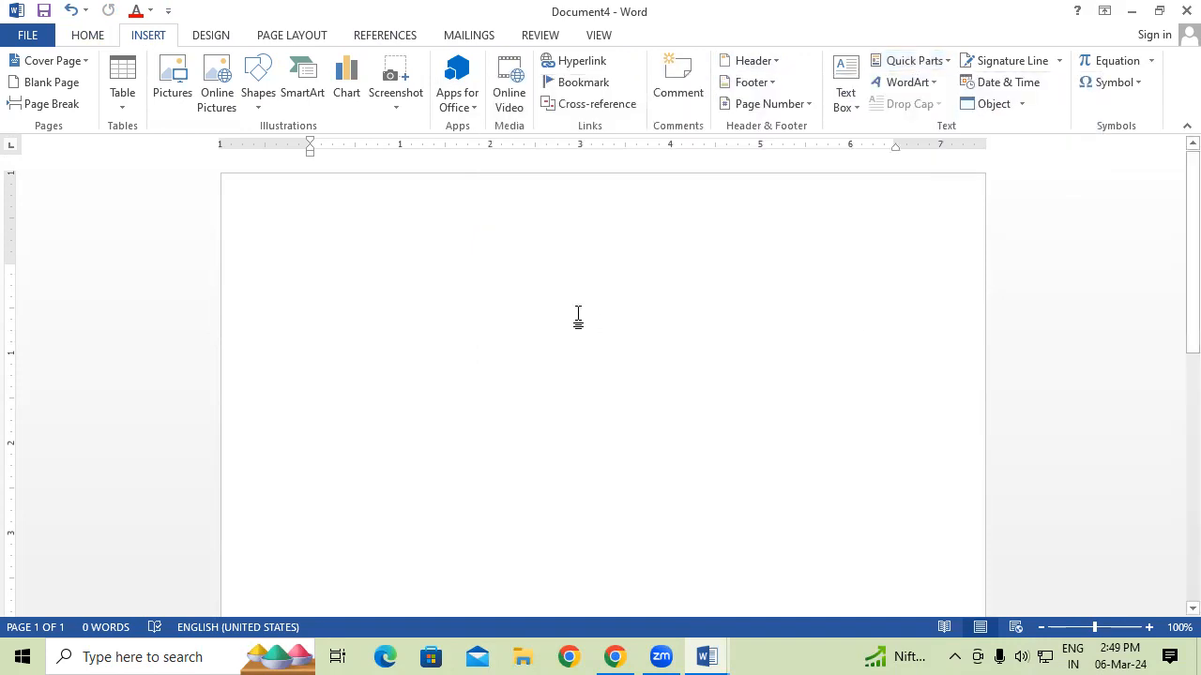
text(Git)
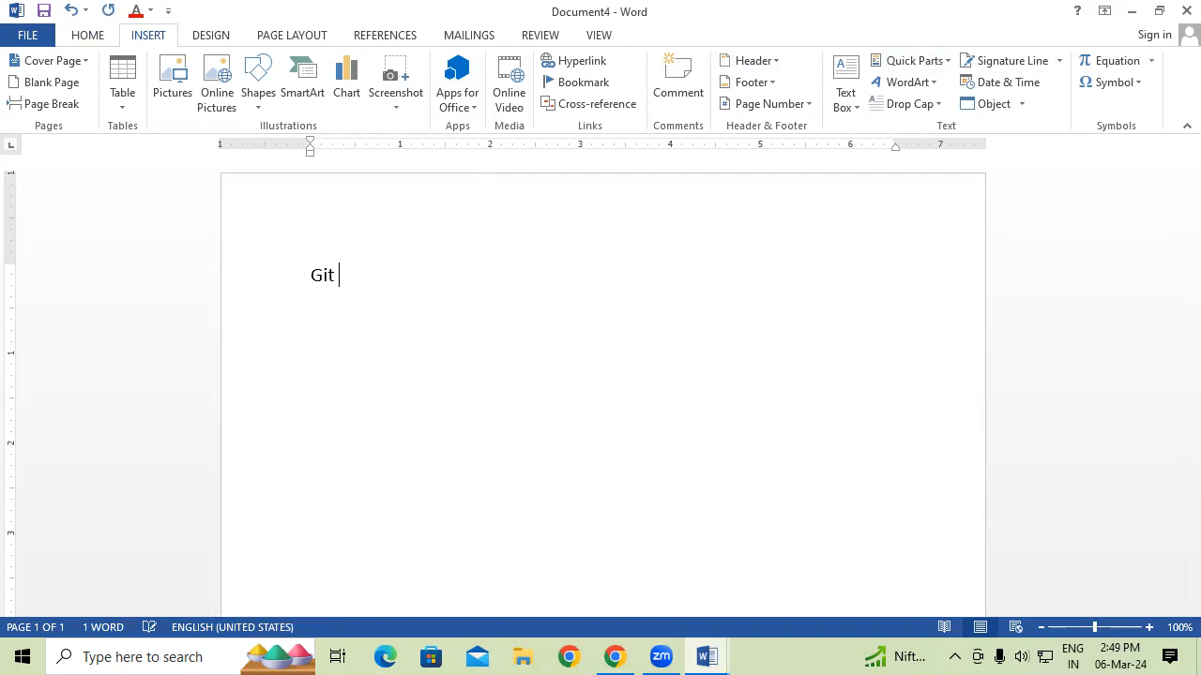
key(BackSpace)
key(BackSpace)
key(BackSpace)
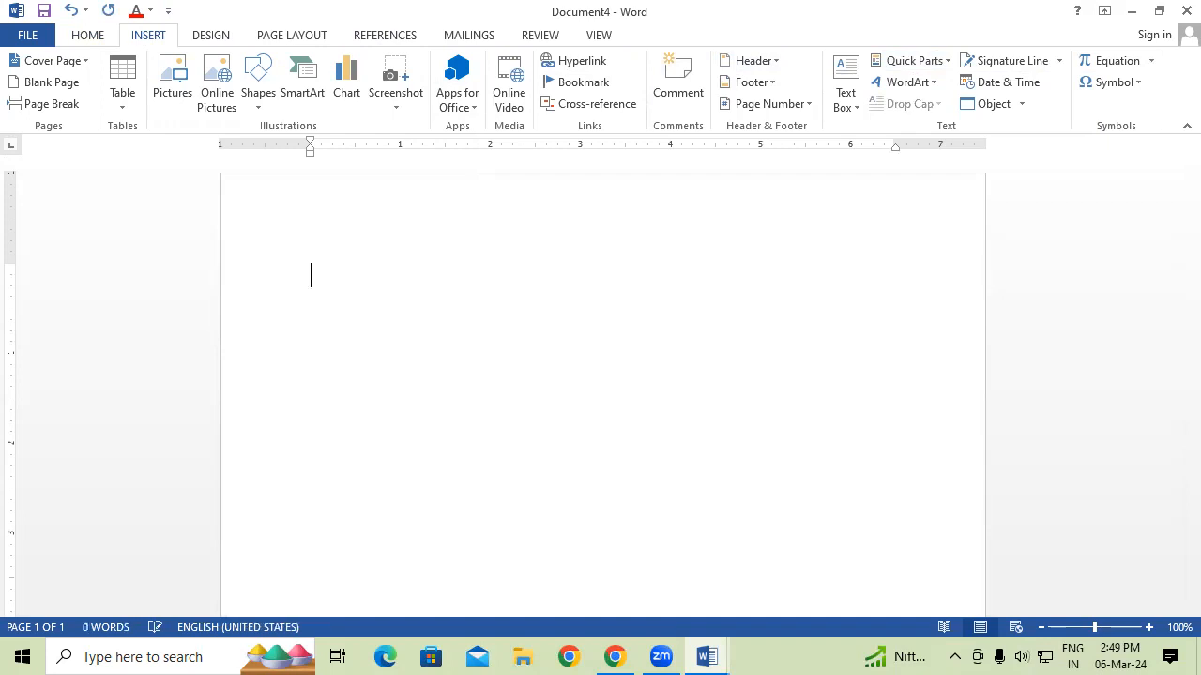
text(GIT P)
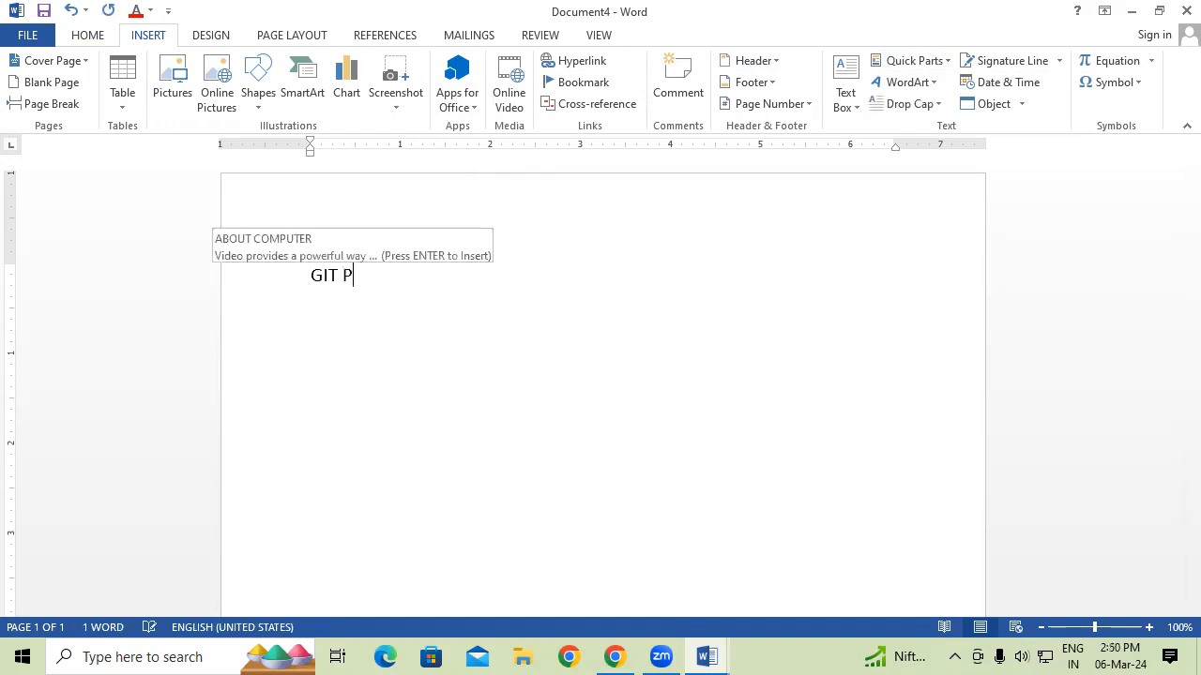
text(ADRA)
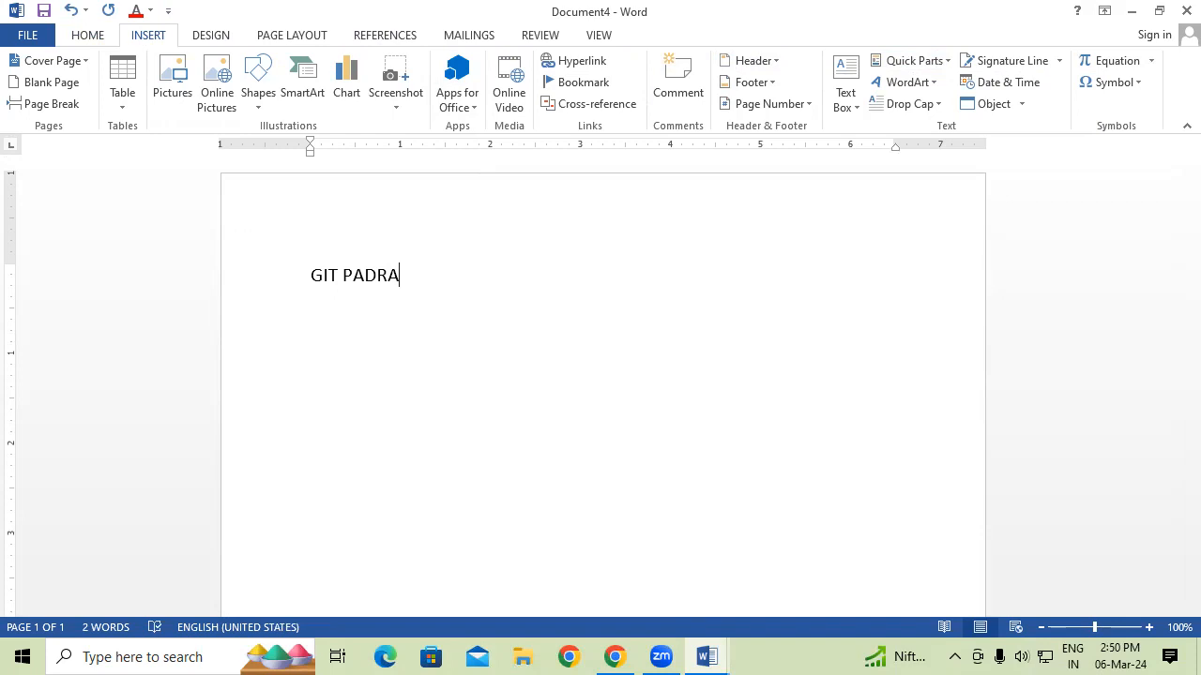
key(ctrl+v)
key(ctrl+a)
key(BackSpace)
text(GI)
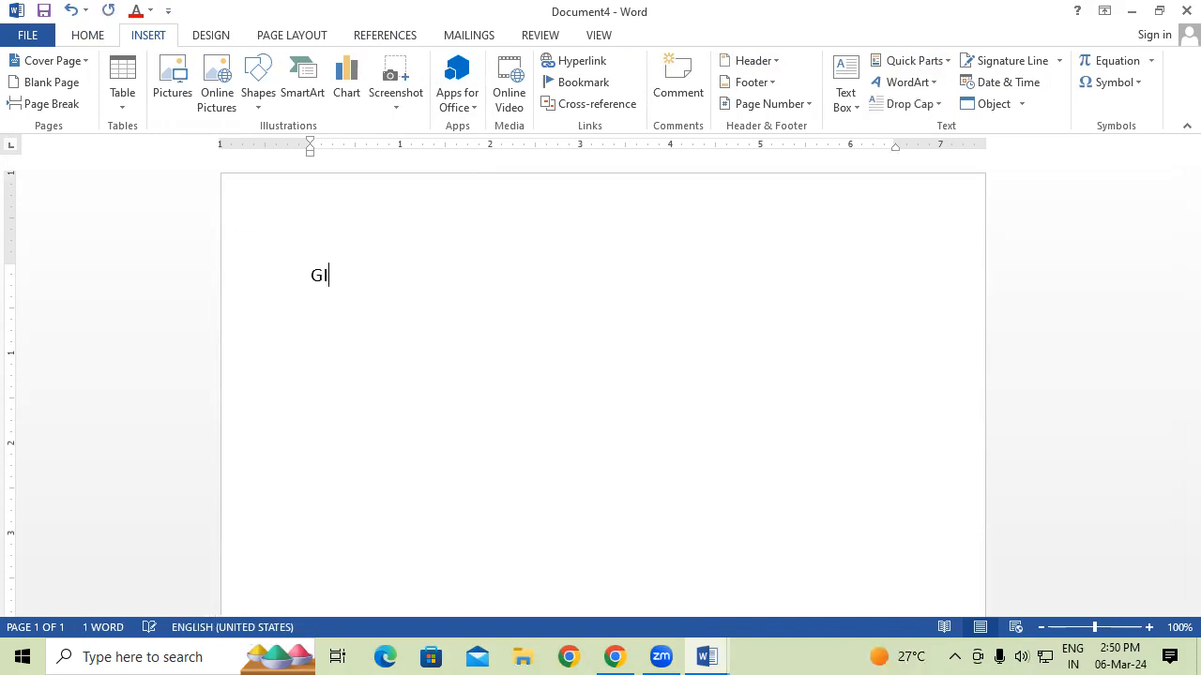
text(T P)
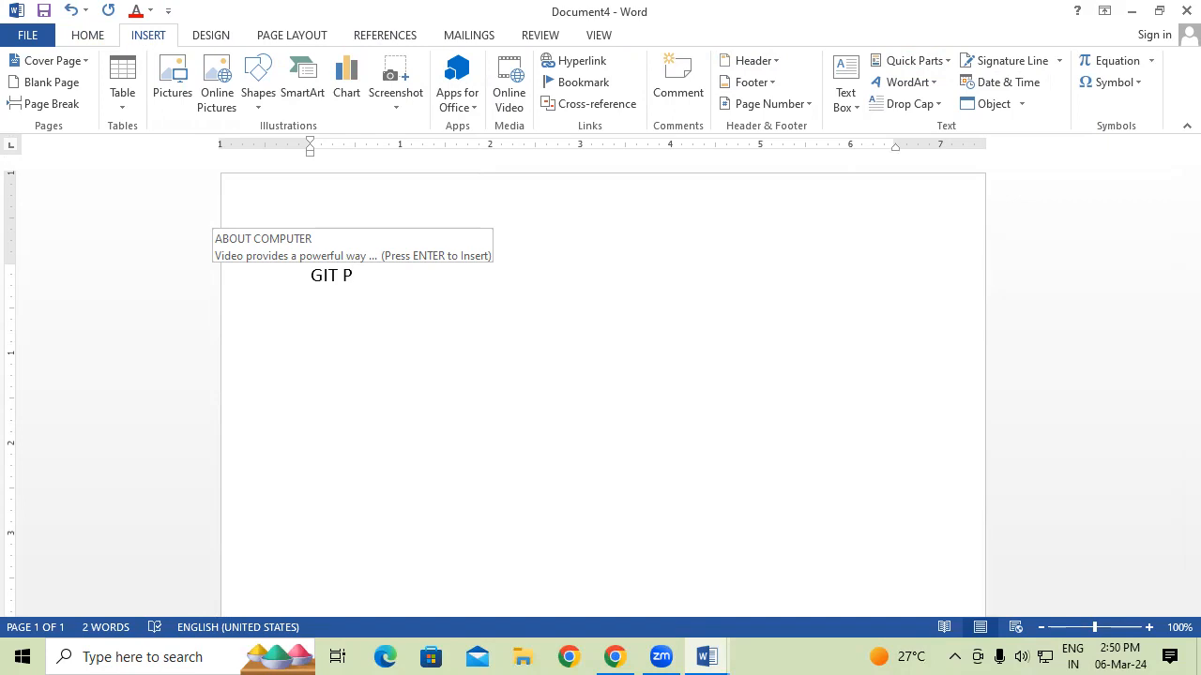
key(ctrl+v)
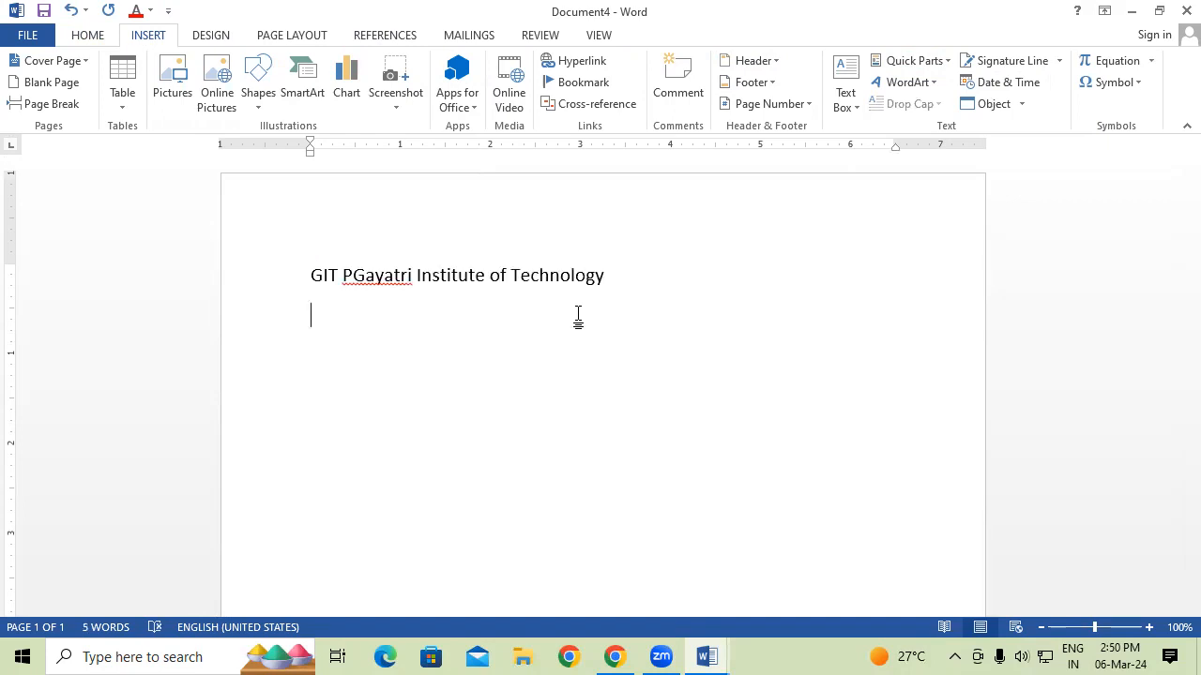
click(600, 272)
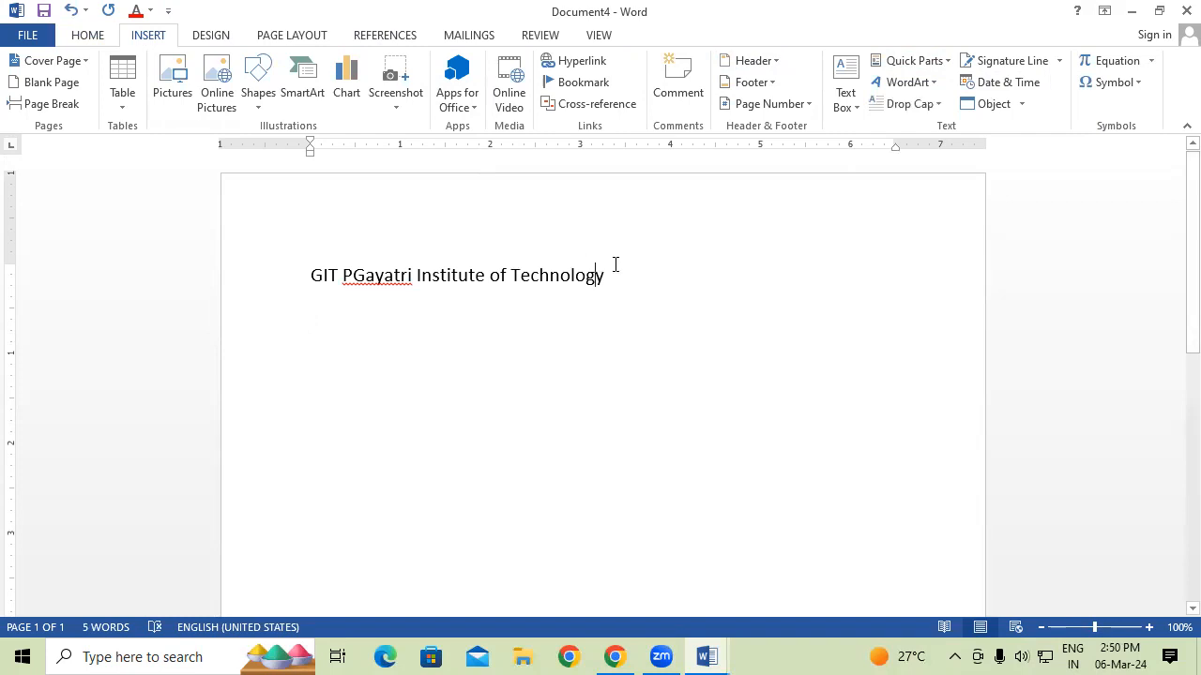
key(BackSpace)
key(BackSpace)
key(BackSpace)
key(BackSpace)
key(BackSpace)
key(BackSpace)
key(BackSpace)
key(BackSpace)
key(BackSpace)
key(BackSpace)
key(BackSpace)
key(BackSpace)
key(BackSpace)
key(BackSpace)
key(BackSpace)
key(BackSpace)
key(BackSpace)
key(BackSpace)
key(BackSpace)
key(BackSpace)
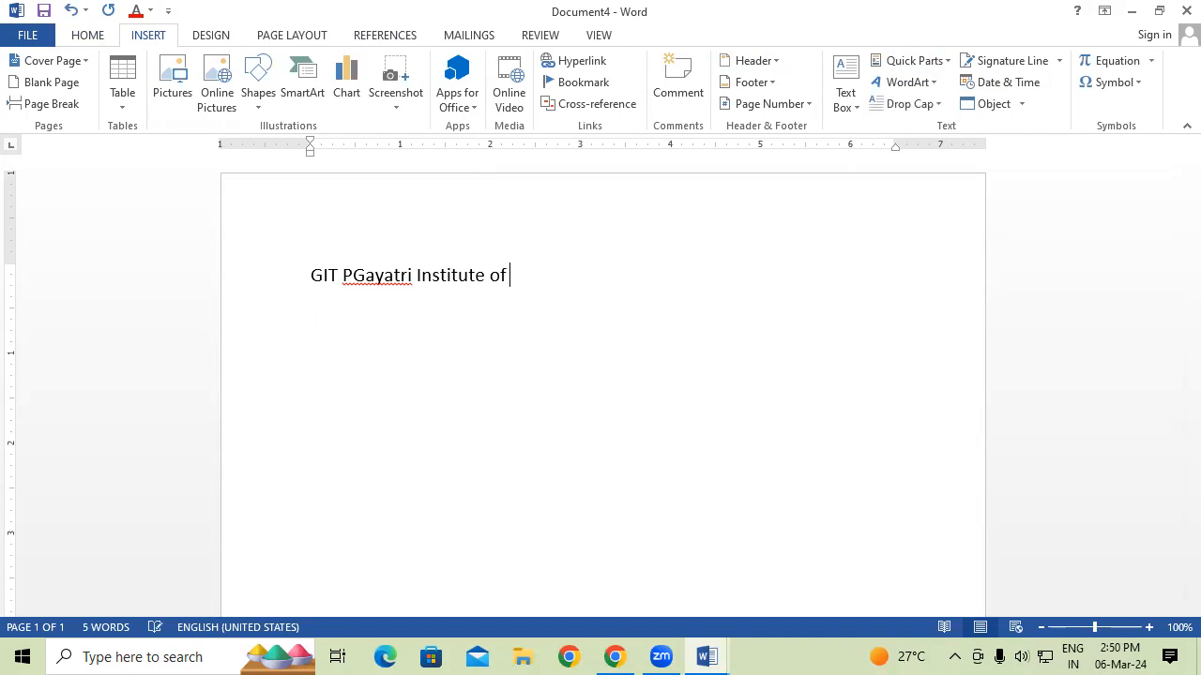
click(915, 62)
mouse_move(924, 94)
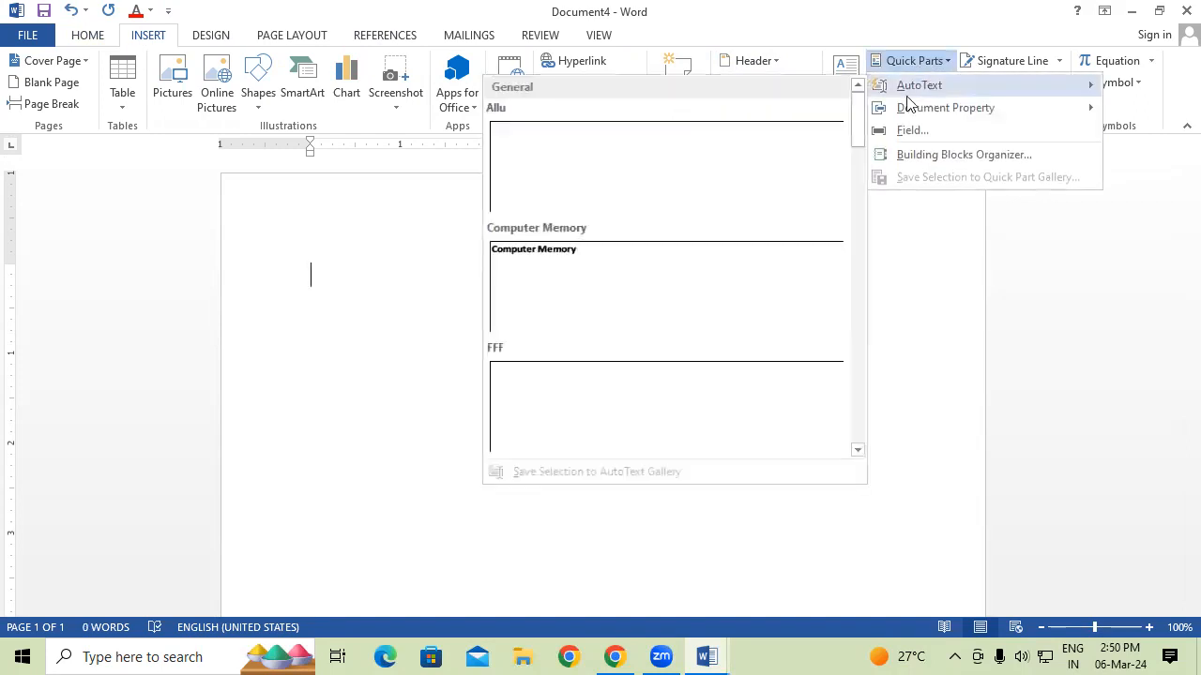
mouse_move(862, 127)
mouse_down()
mouse_move(852, 429)
mouse_move(857, 103)
mouse_move(870, 111)
mouse_up()
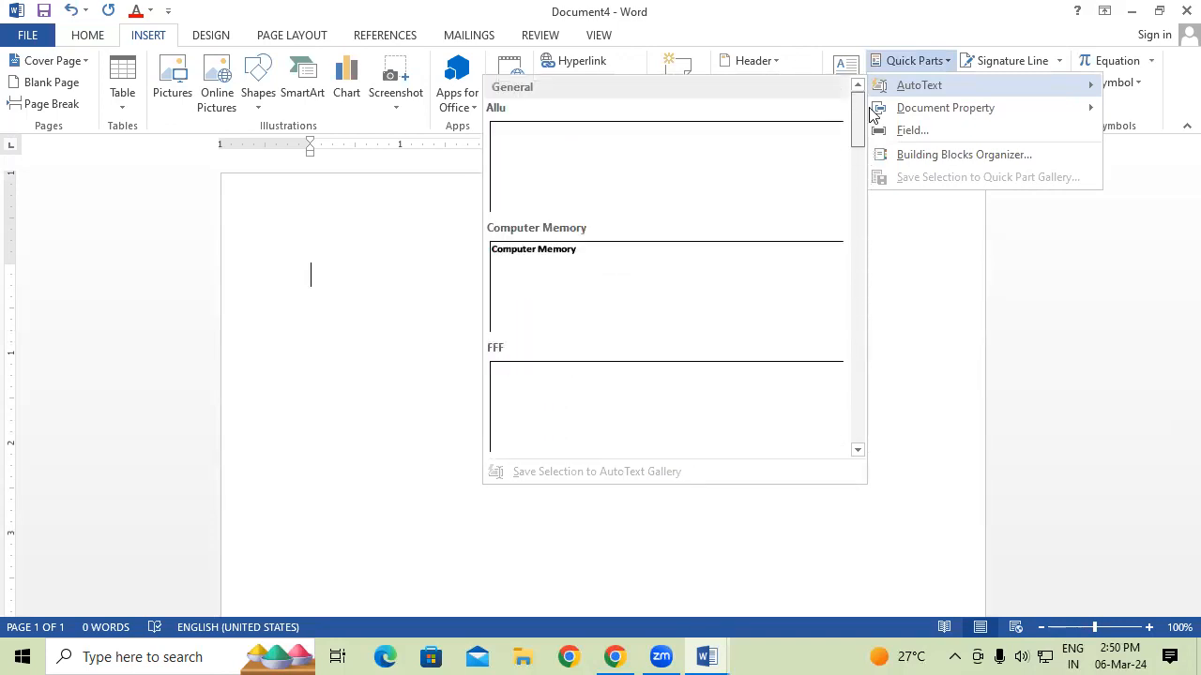
click(953, 282)
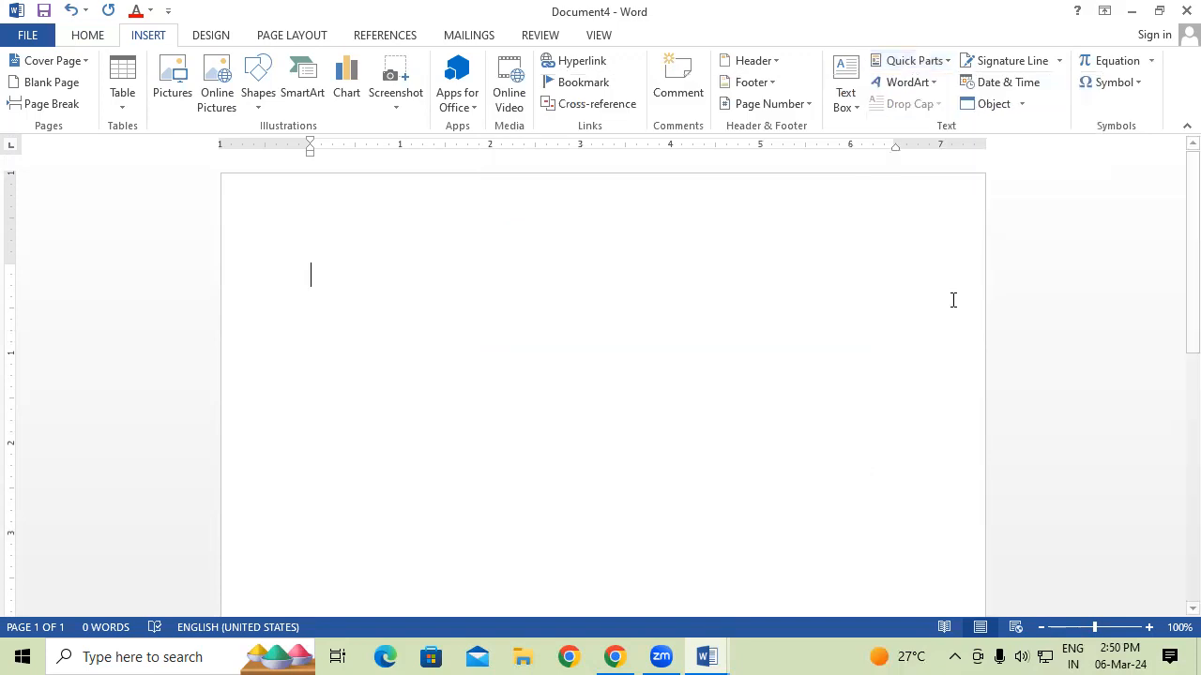
click(910, 60)
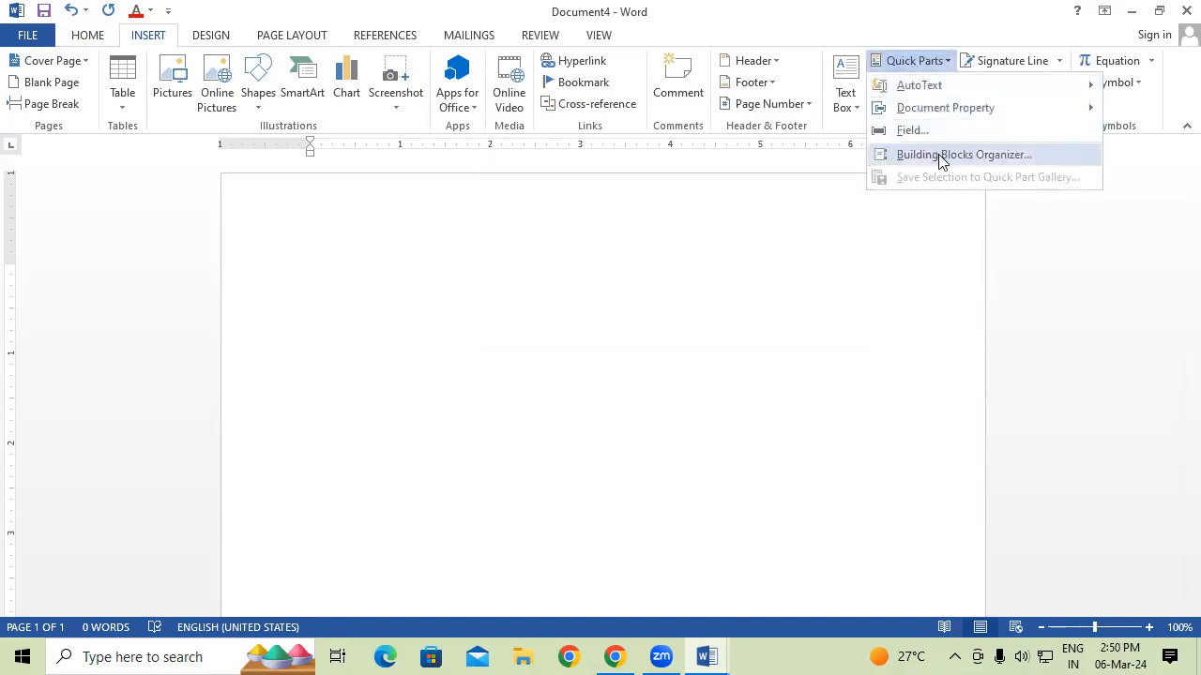
click(939, 154)
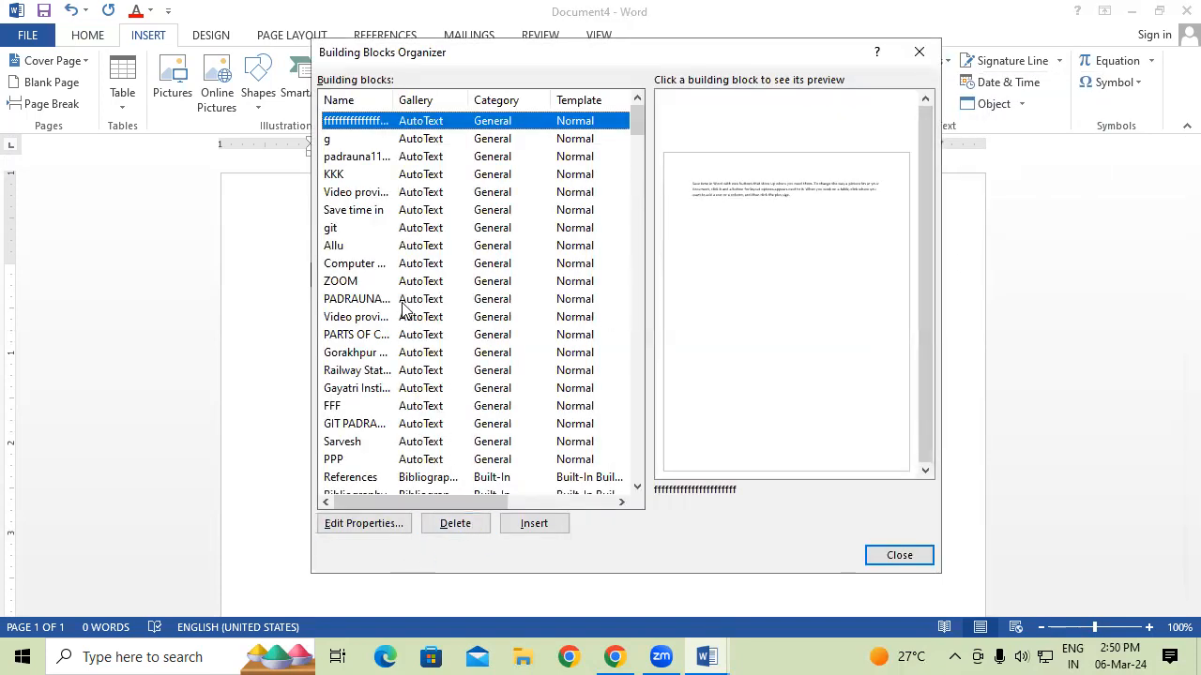
click(349, 233)
click(355, 282)
click(357, 317)
click(362, 301)
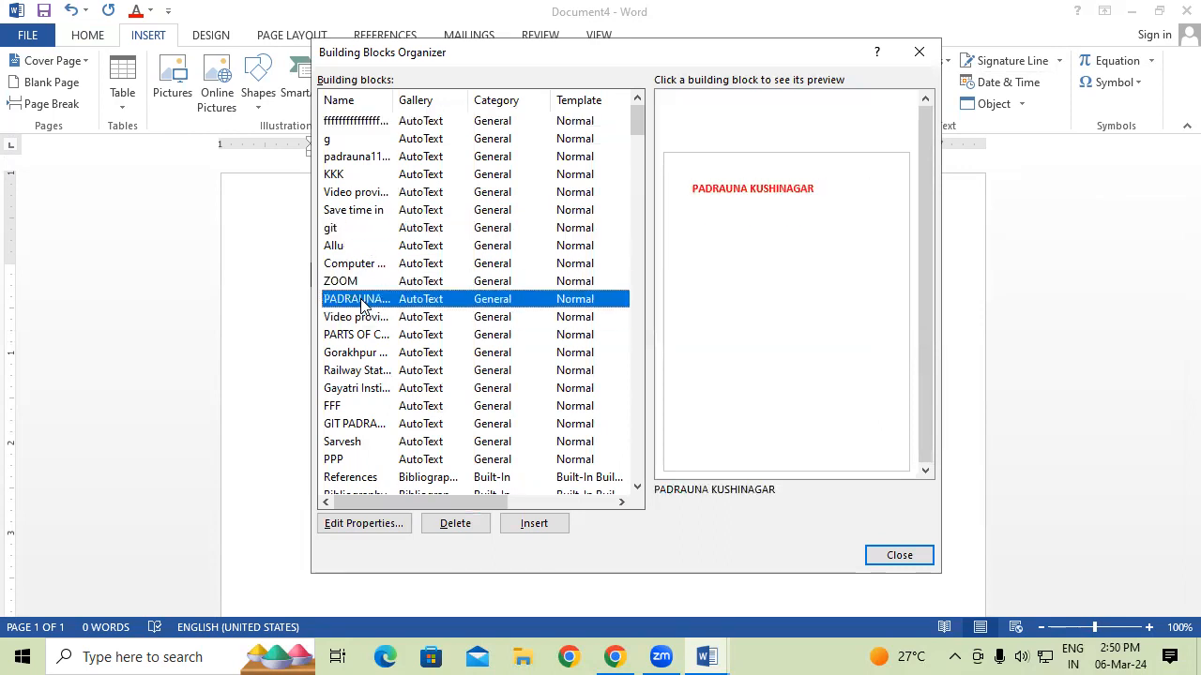
click(365, 319)
scroll(366, 328, down, 1)
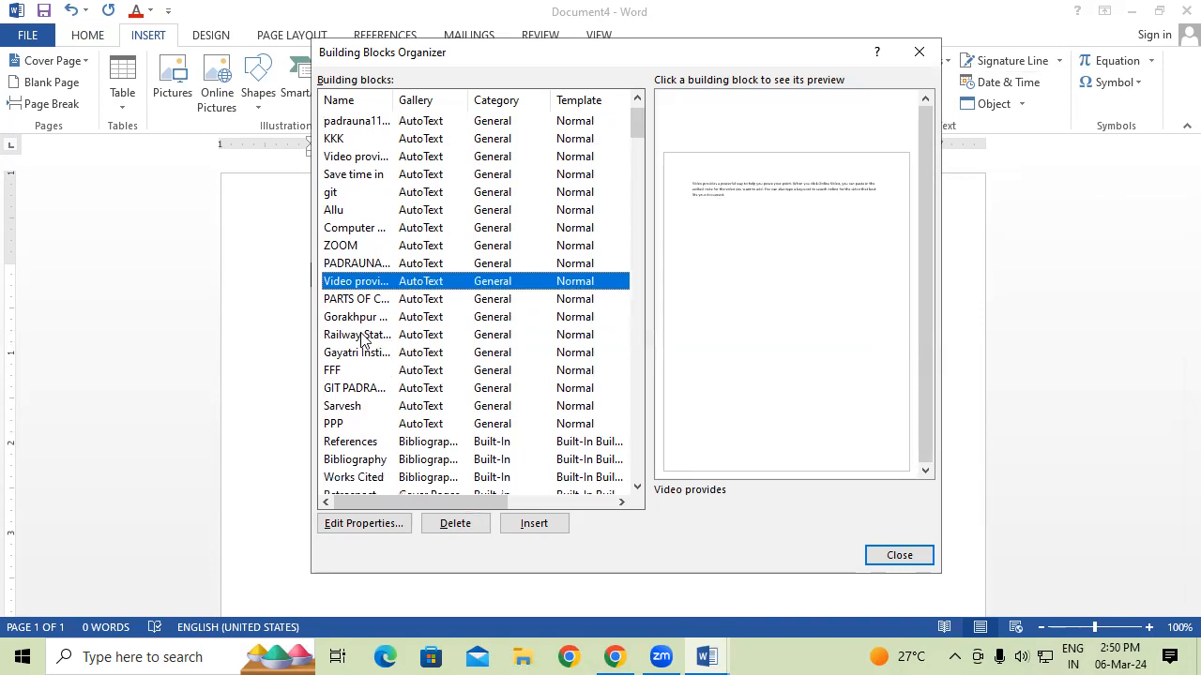
click(374, 320)
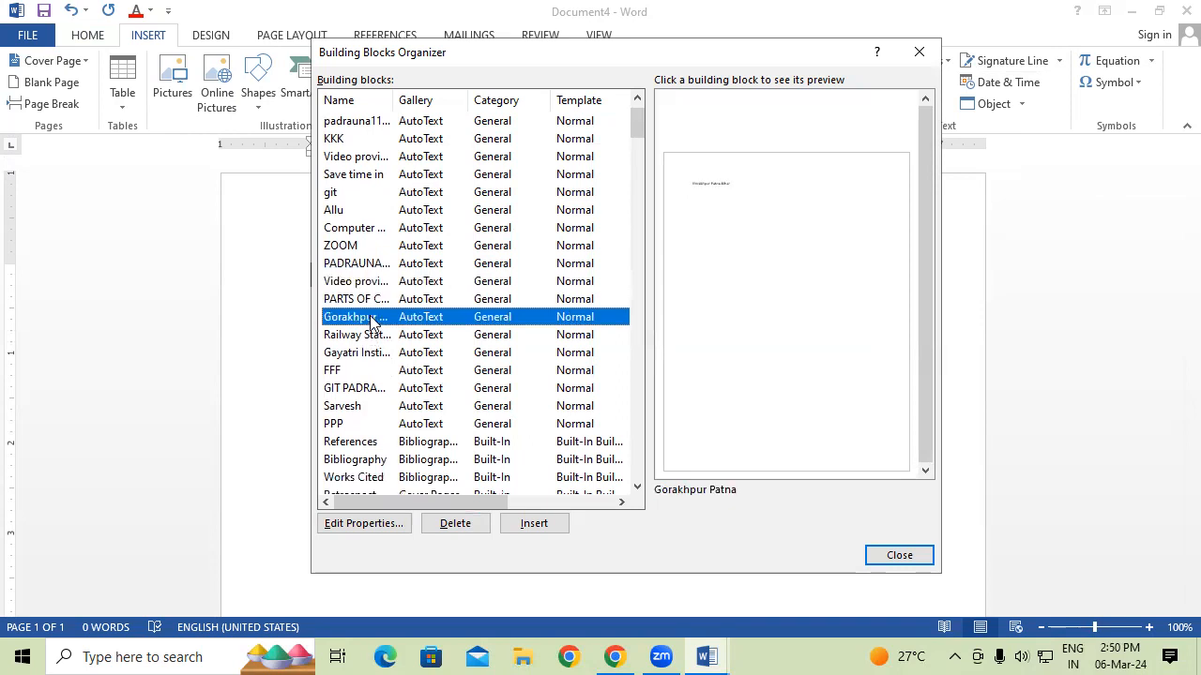
scroll(383, 439, down, 3)
scroll(422, 437, up, 3)
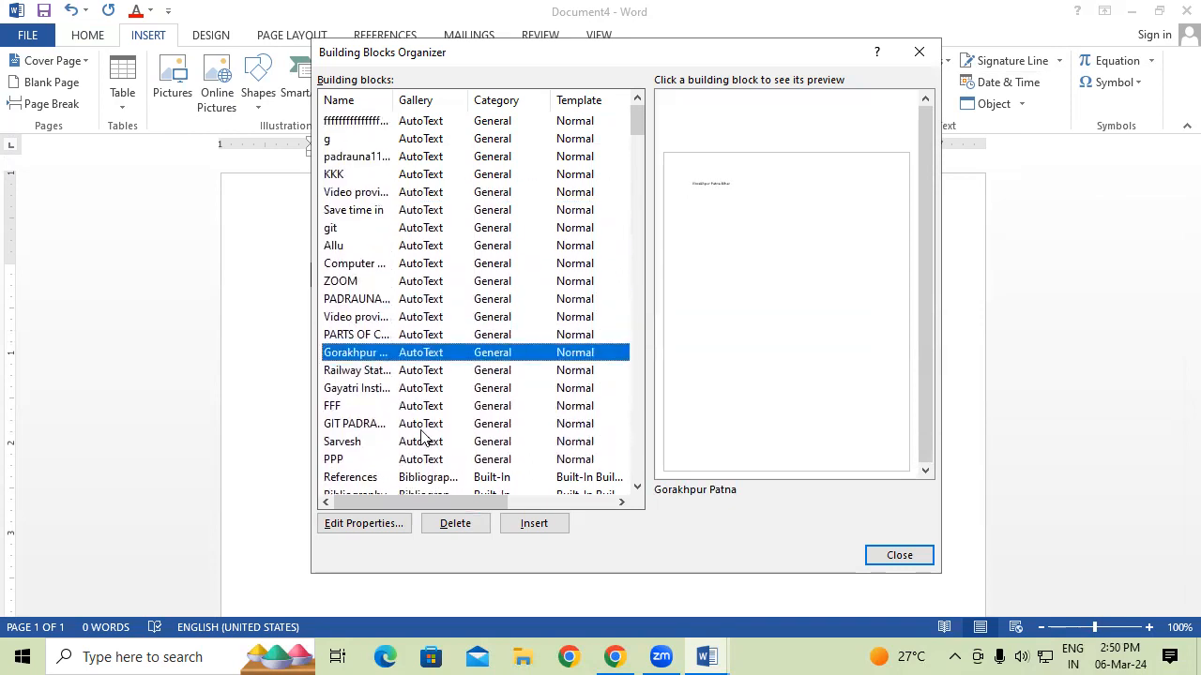
click(344, 229)
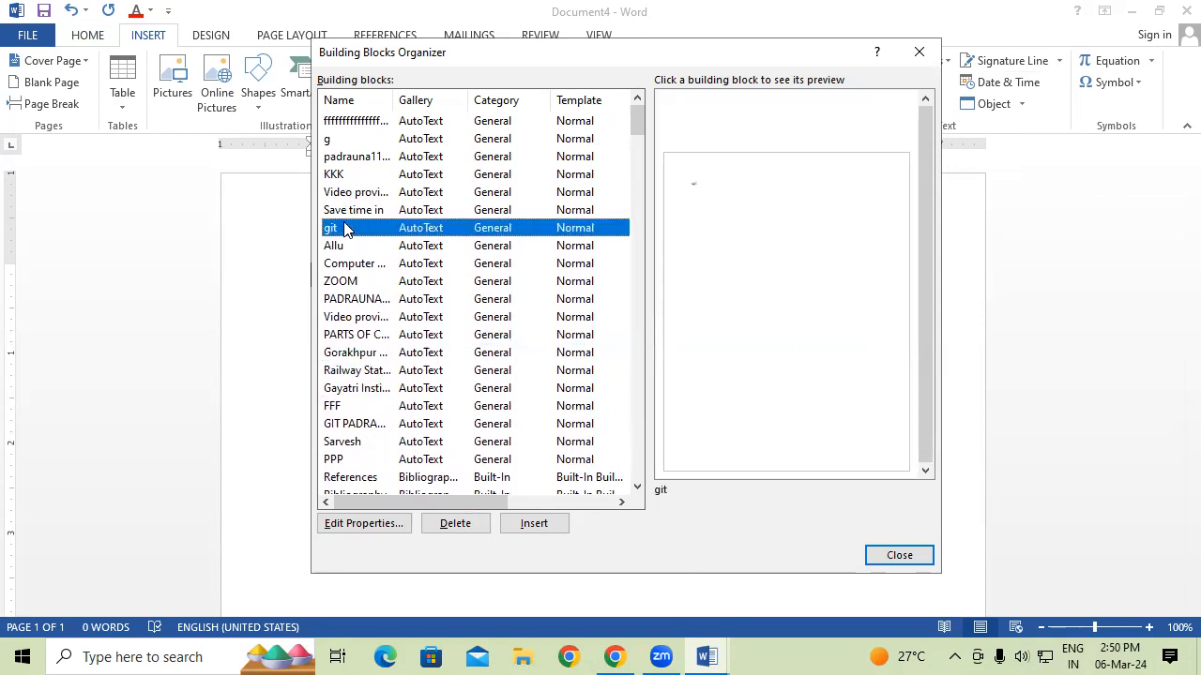
click(345, 246)
click(362, 266)
click(361, 284)
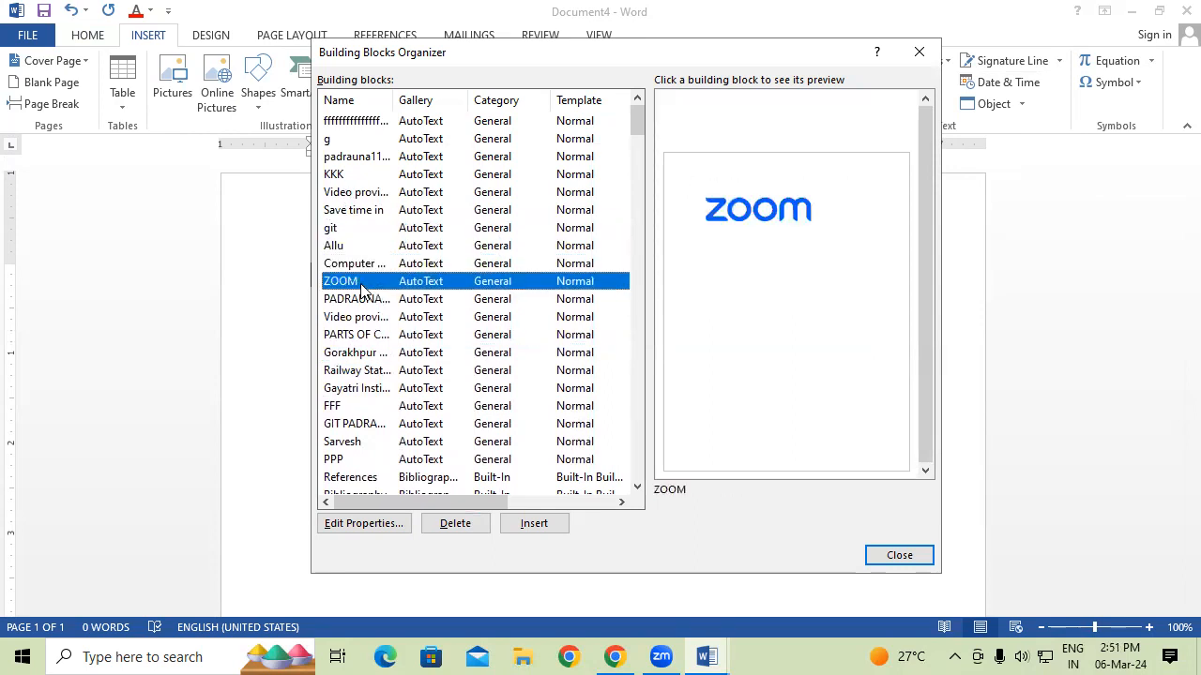
click(372, 302)
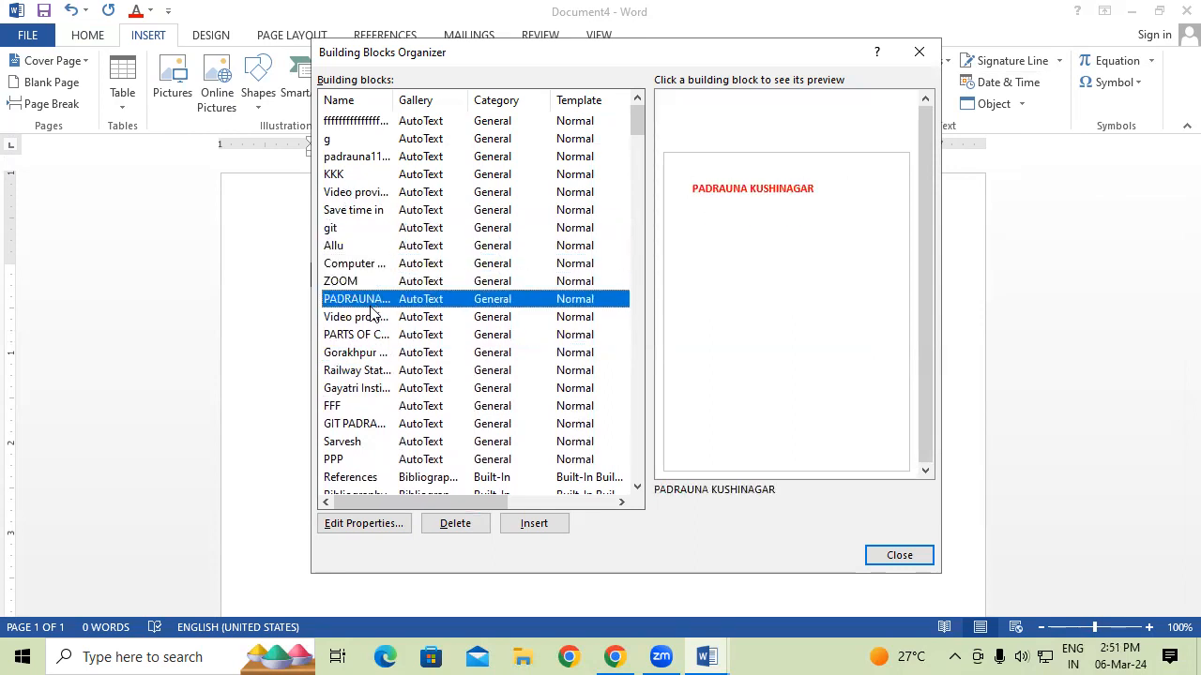
click(373, 317)
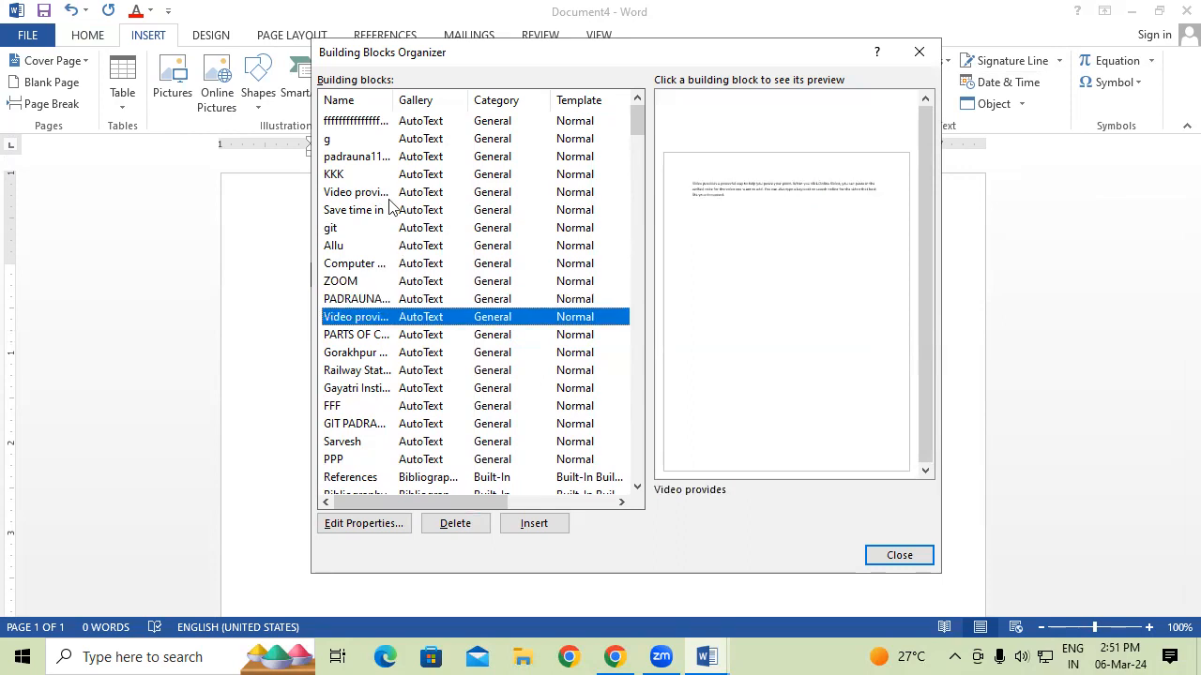
click(362, 130)
click(366, 180)
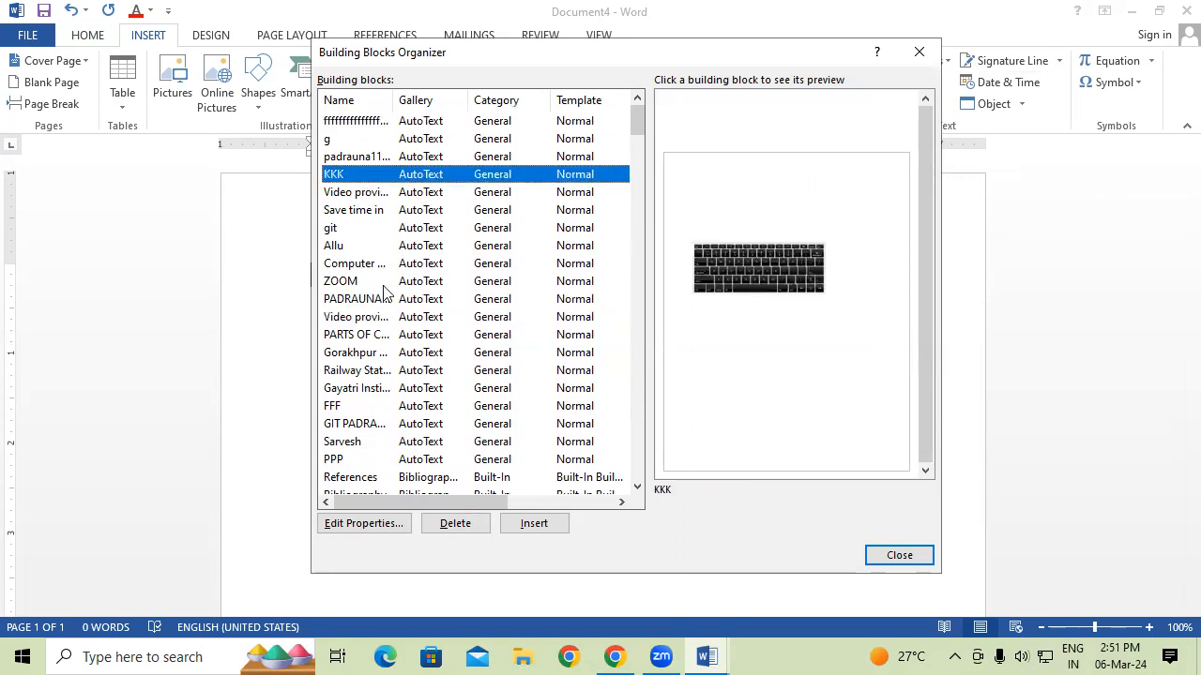
click(390, 371)
click(377, 387)
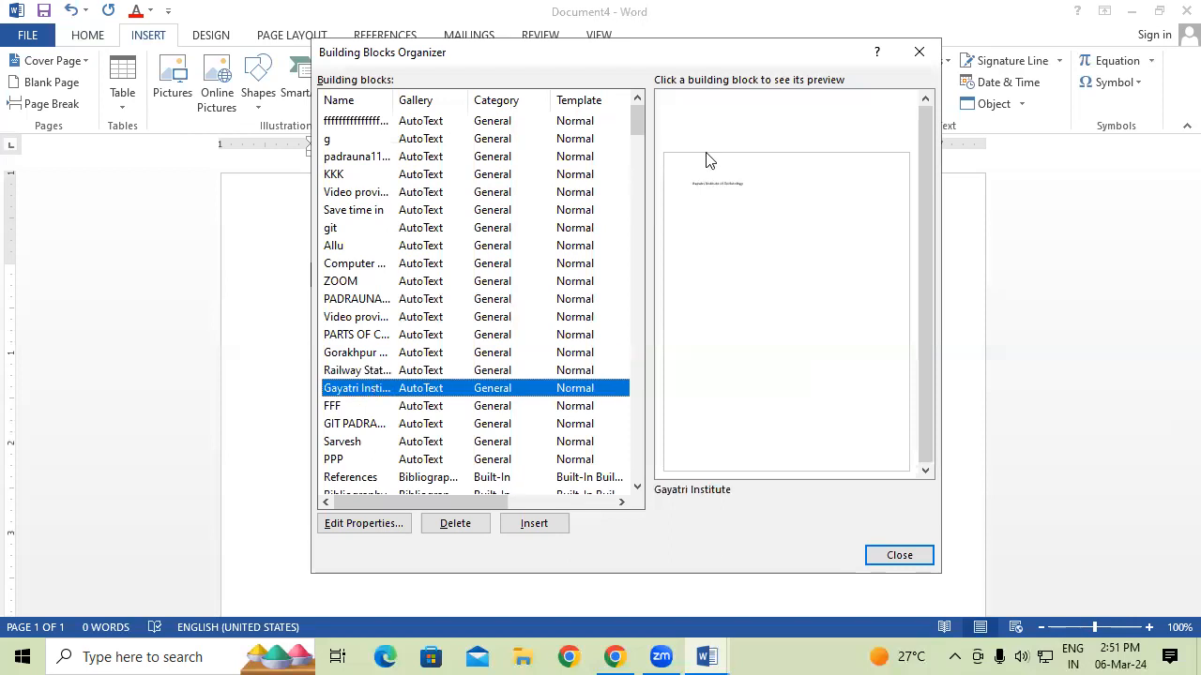
drag(638, 116, 636, 382)
click(919, 54)
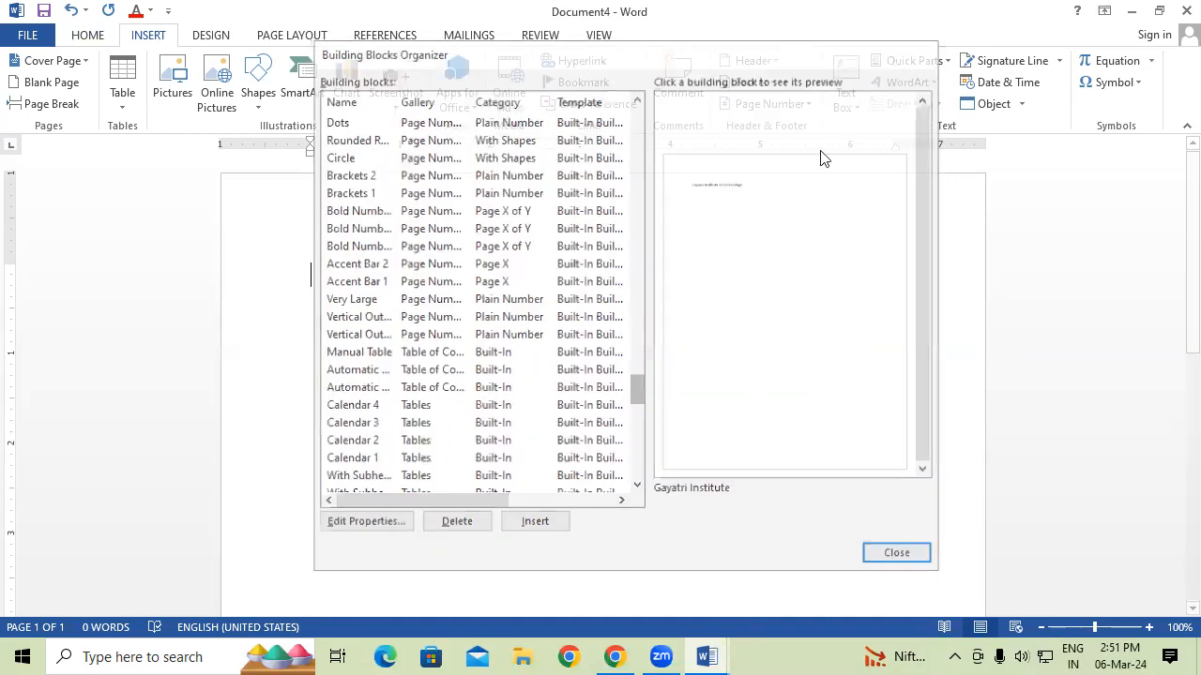
In a new document, type the COMPUTER MEMORY heading and make it 26 pt and underlined.
key(ctrl+n)
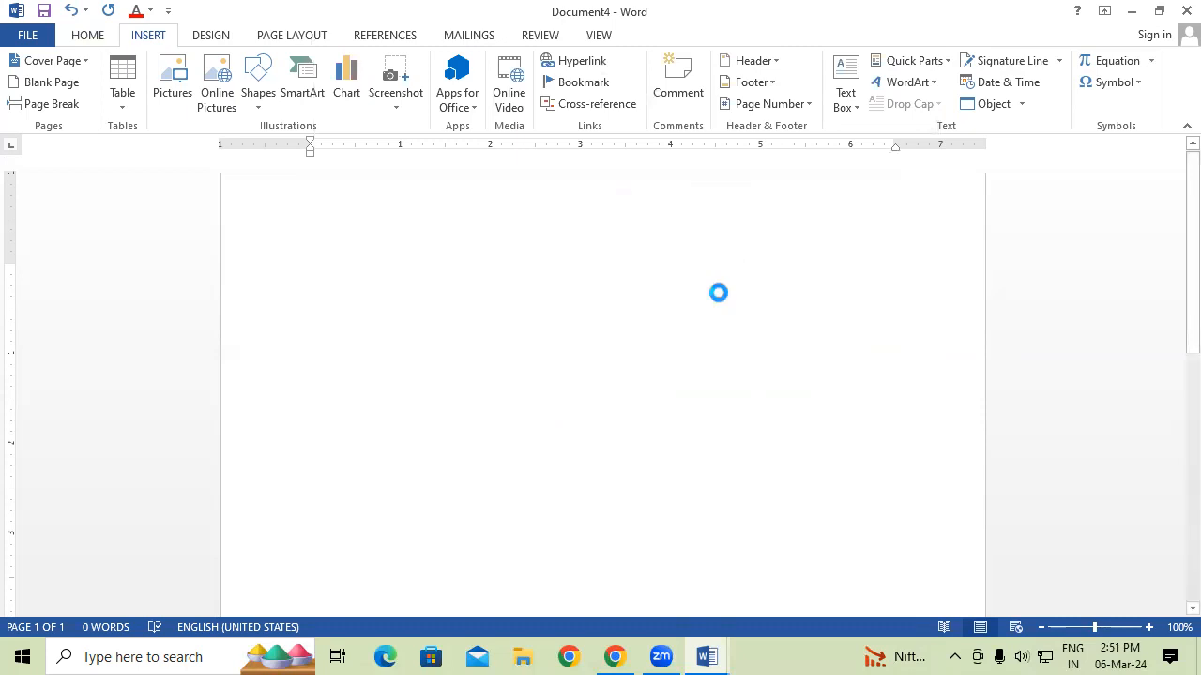
text(COMPUT)
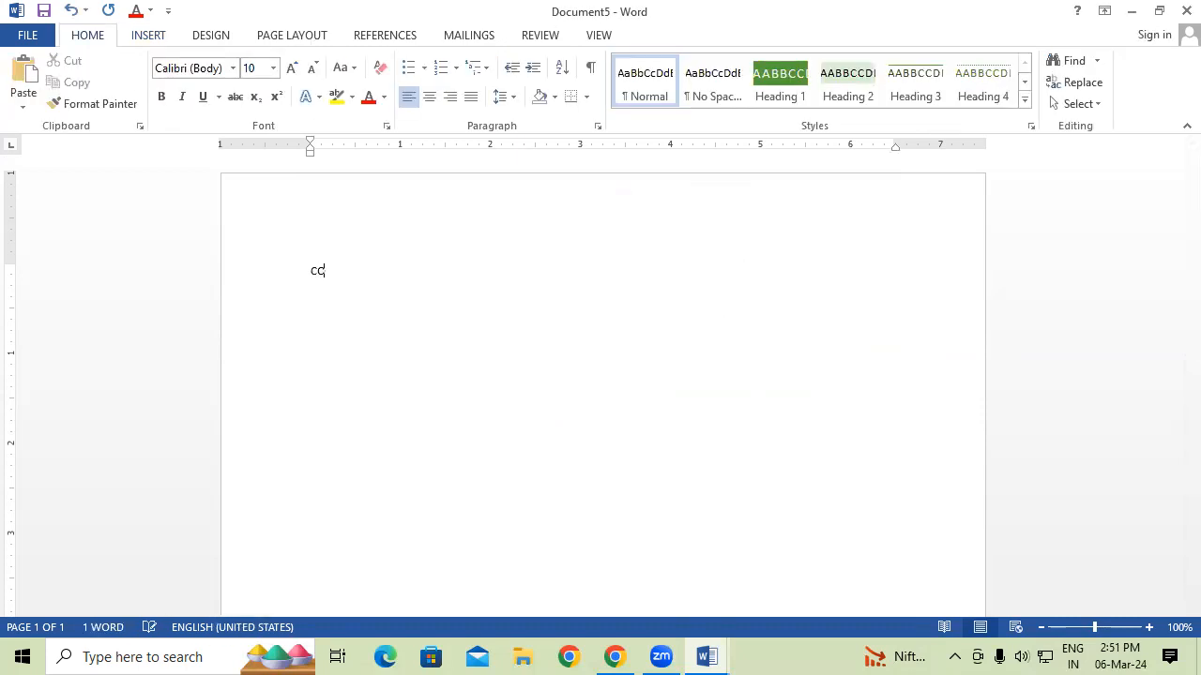
text(ER MEMORY)
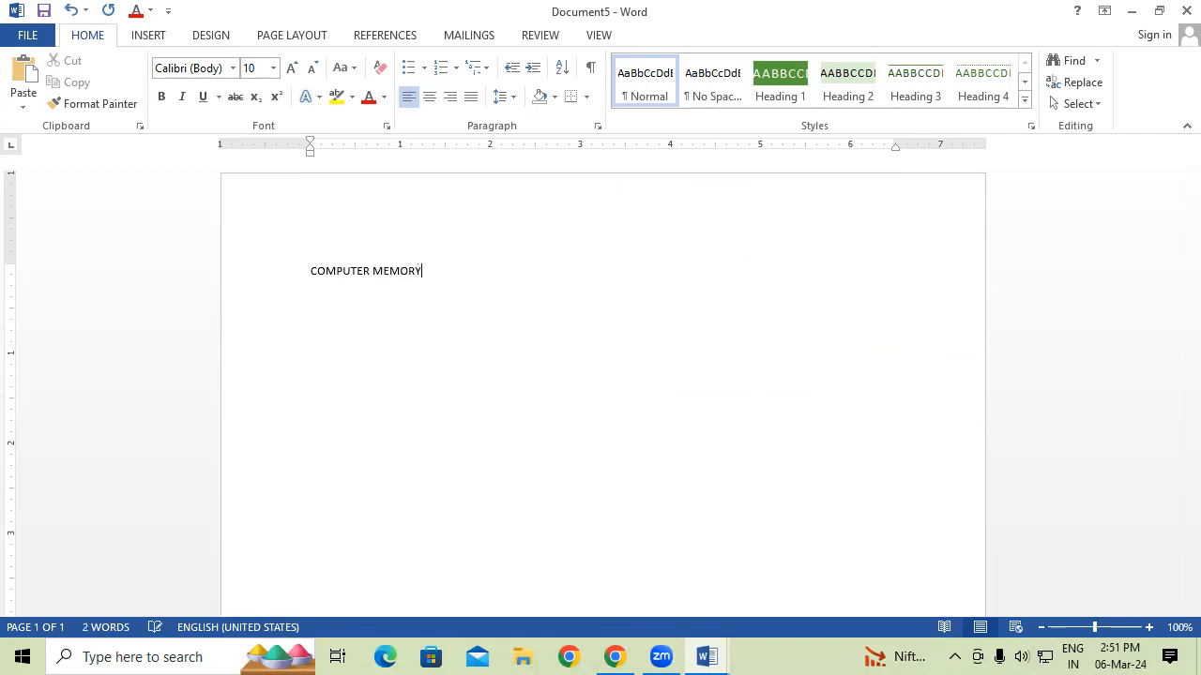
key(ctrl+a)
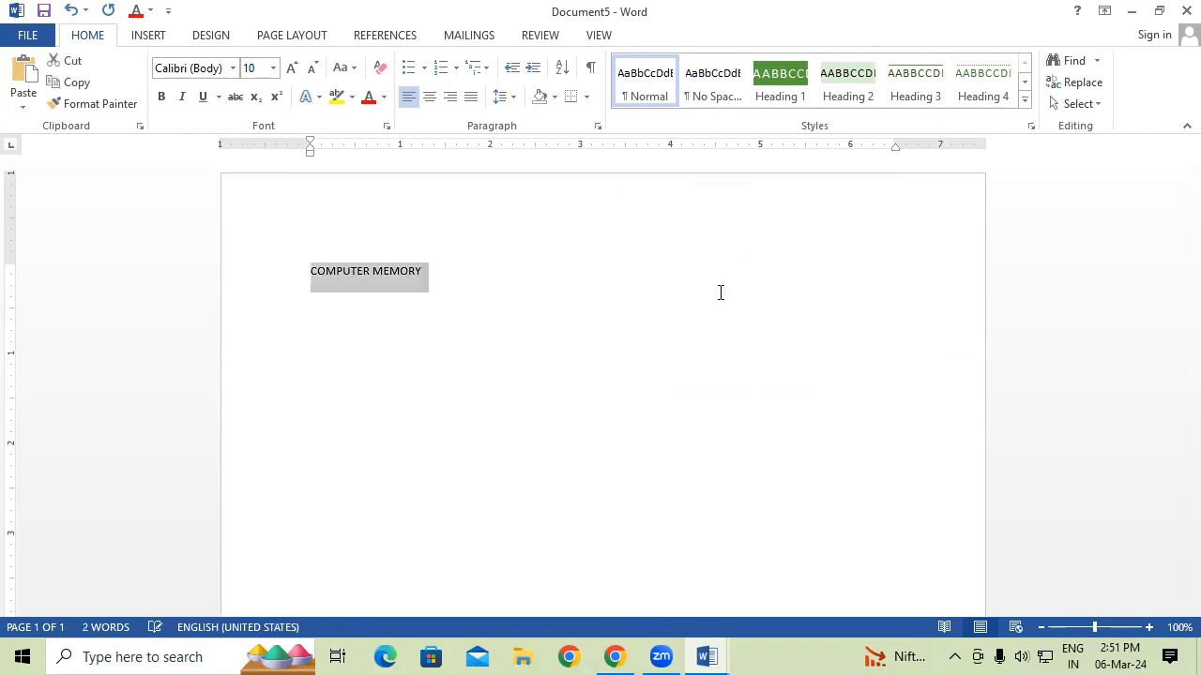
key(ctrl+shift+period)
key(ctrl+shift+period)
key(ctrl+shift+period)
key(ctrl+shift+period)
key(ctrl+shift+period)
key(ctrl+shift+period)
key(ctrl+shift+period)
key(ctrl+shift+period)
key(ctrl+shift+period)
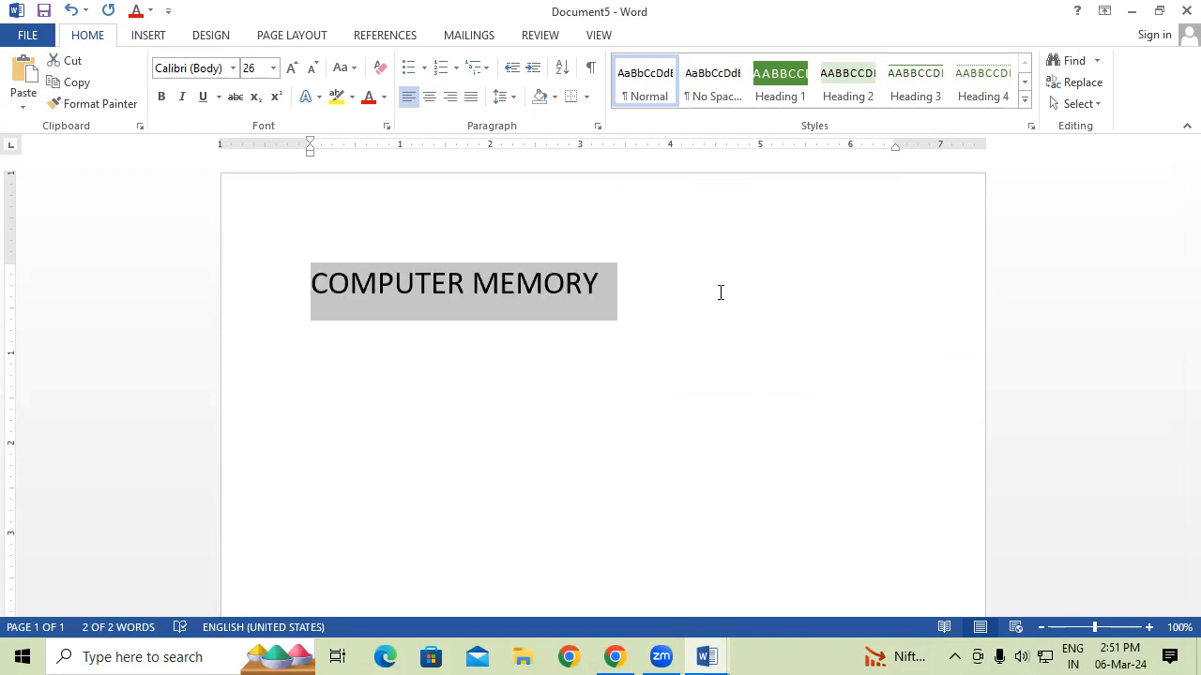
key(ctrl+u)
click(720, 293)
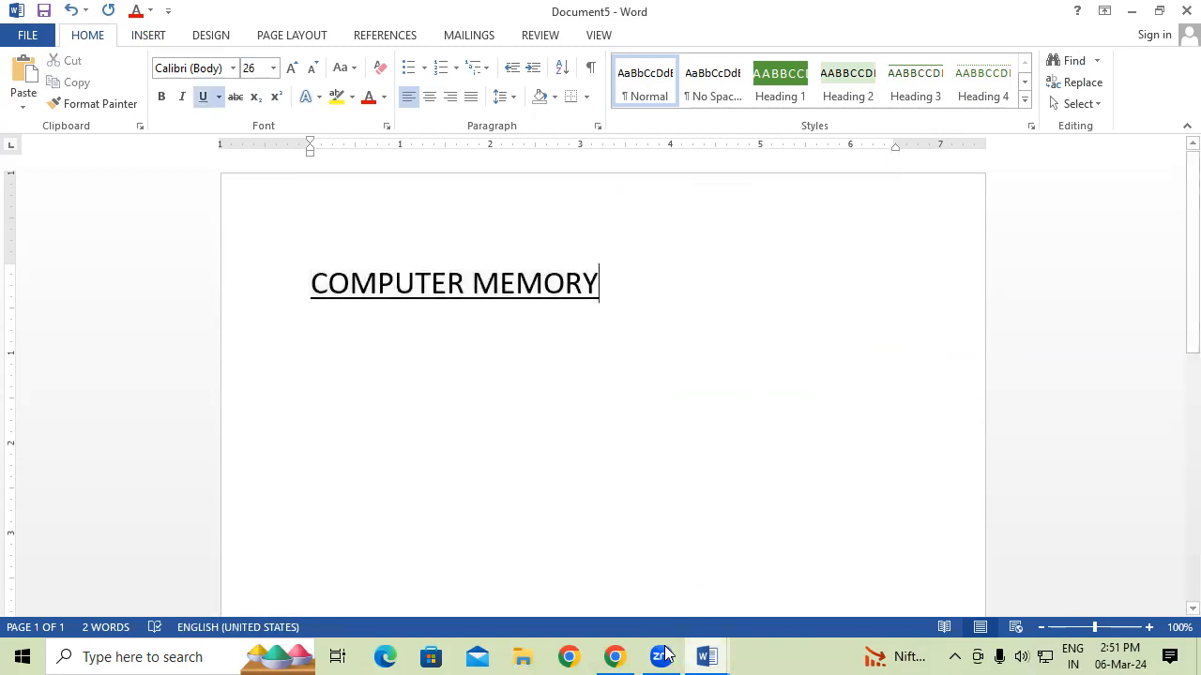
Copy the first paragraph under ABOUT COMPUTER from Document1.
mouse_move(709, 654)
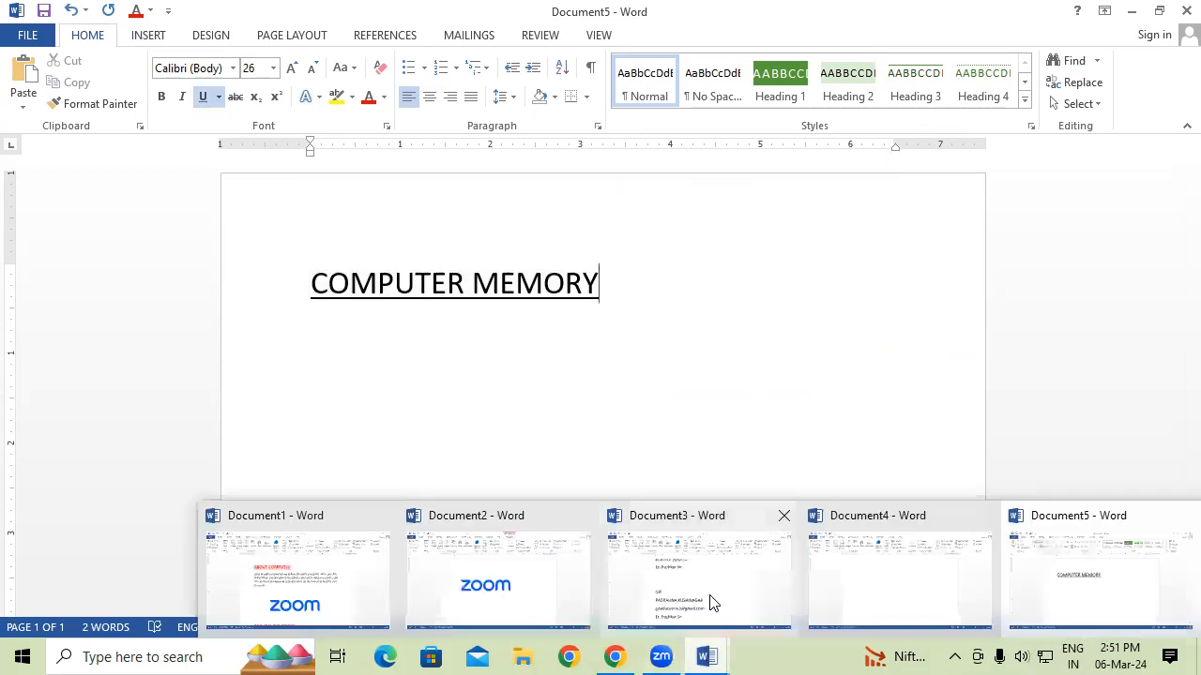
click(711, 603)
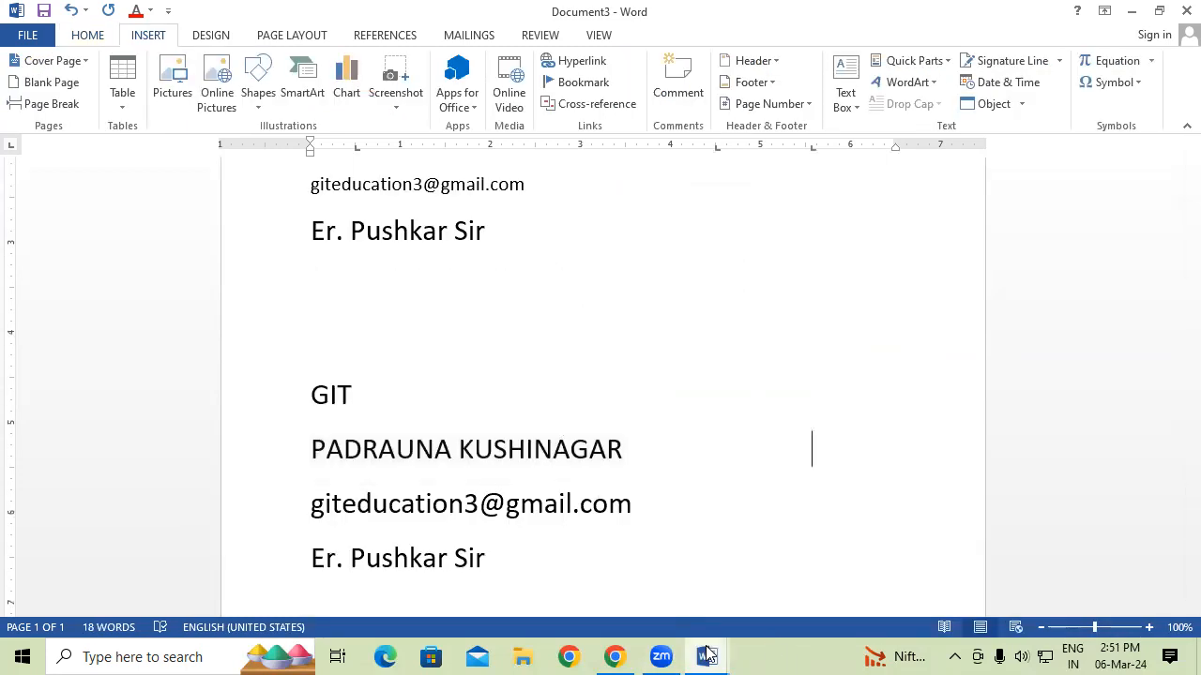
mouse_move(710, 654)
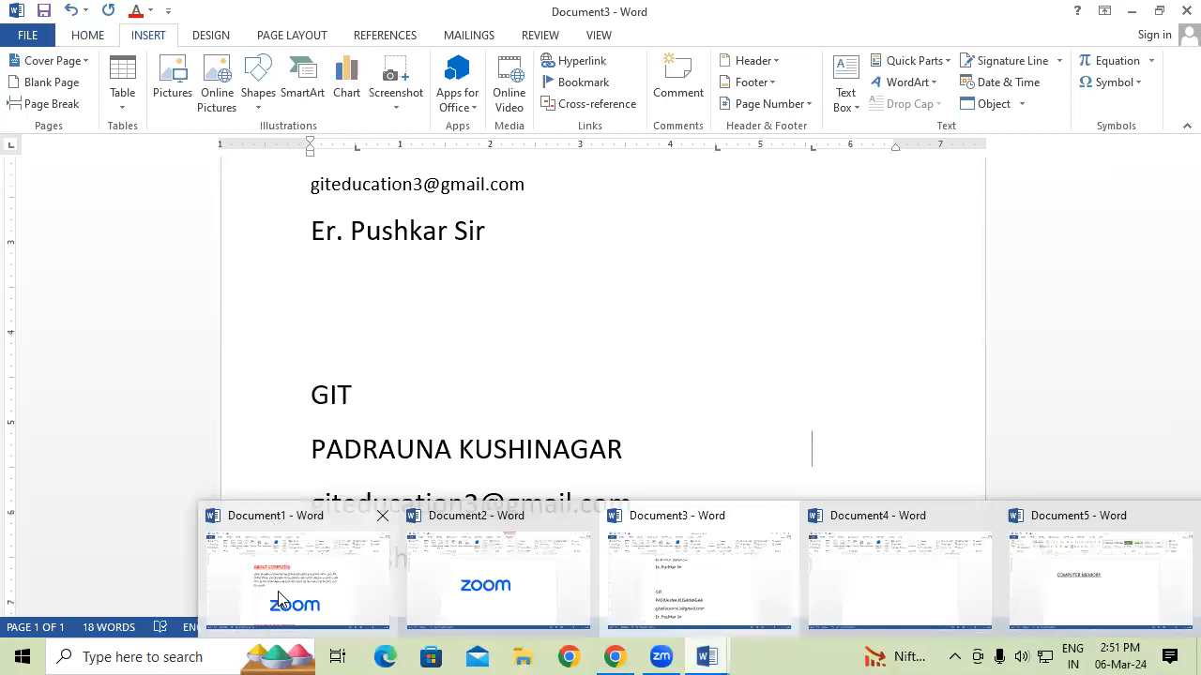
click(279, 600)
drag(310, 277, 536, 344)
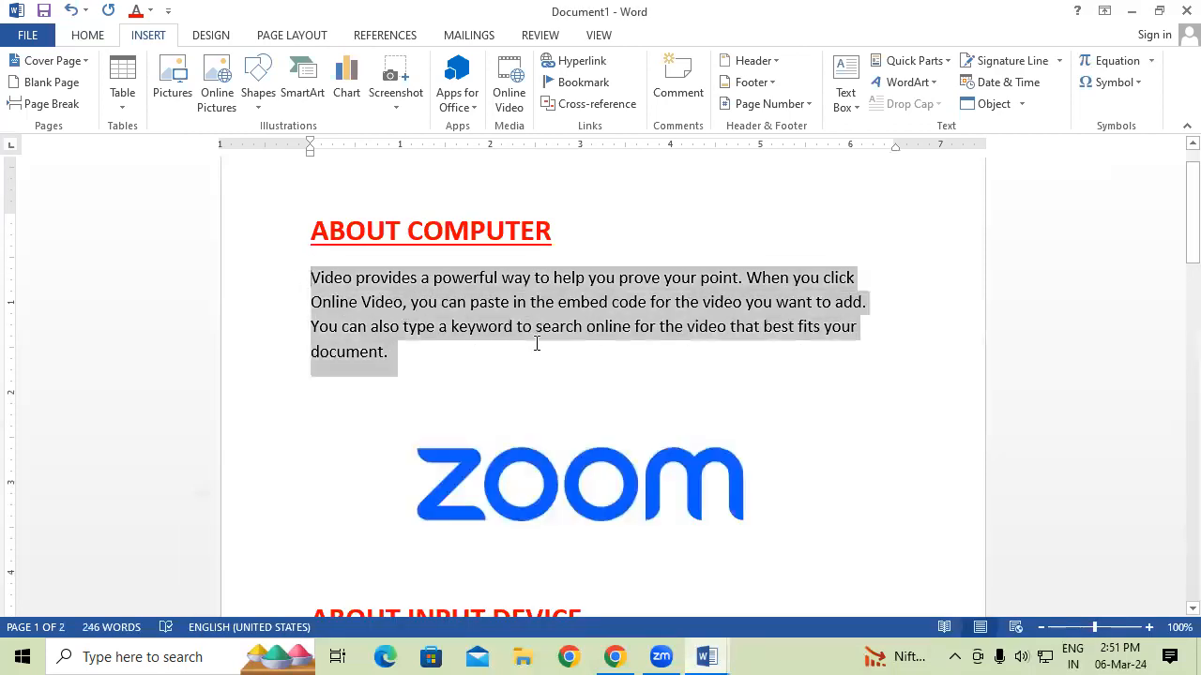
right_click(508, 313)
click(552, 351)
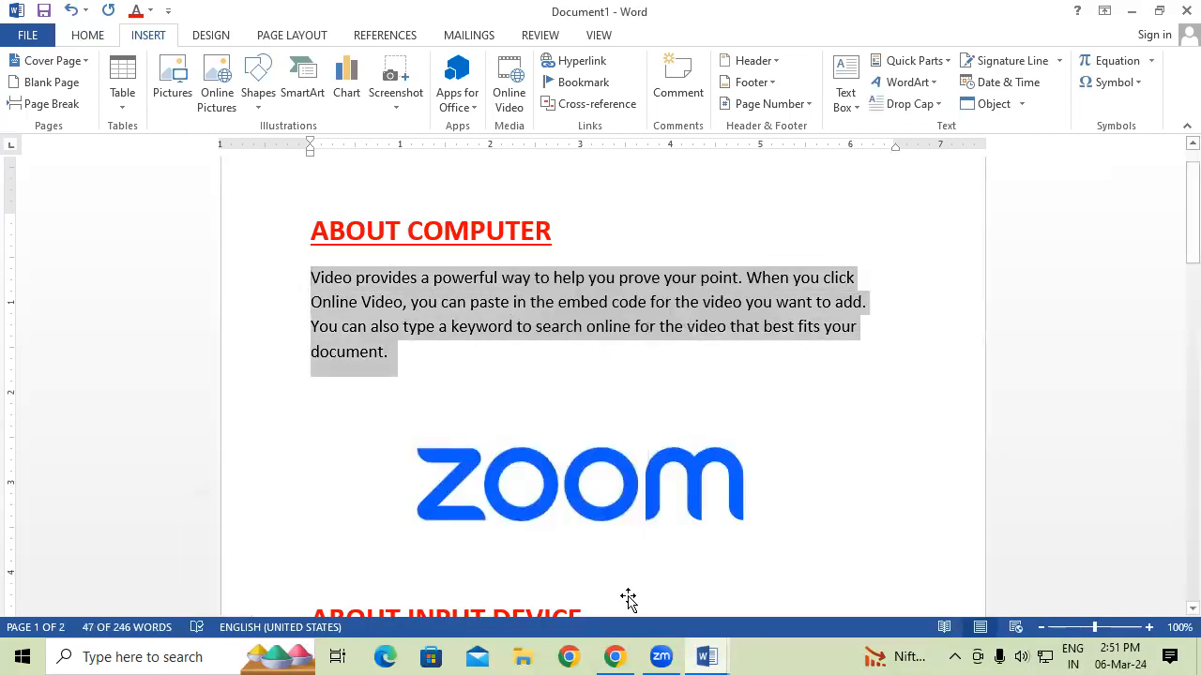
Paste the paragraph on a new line beneath the COMPUTER MEMORY heading and select all the text.
mouse_move(706, 656)
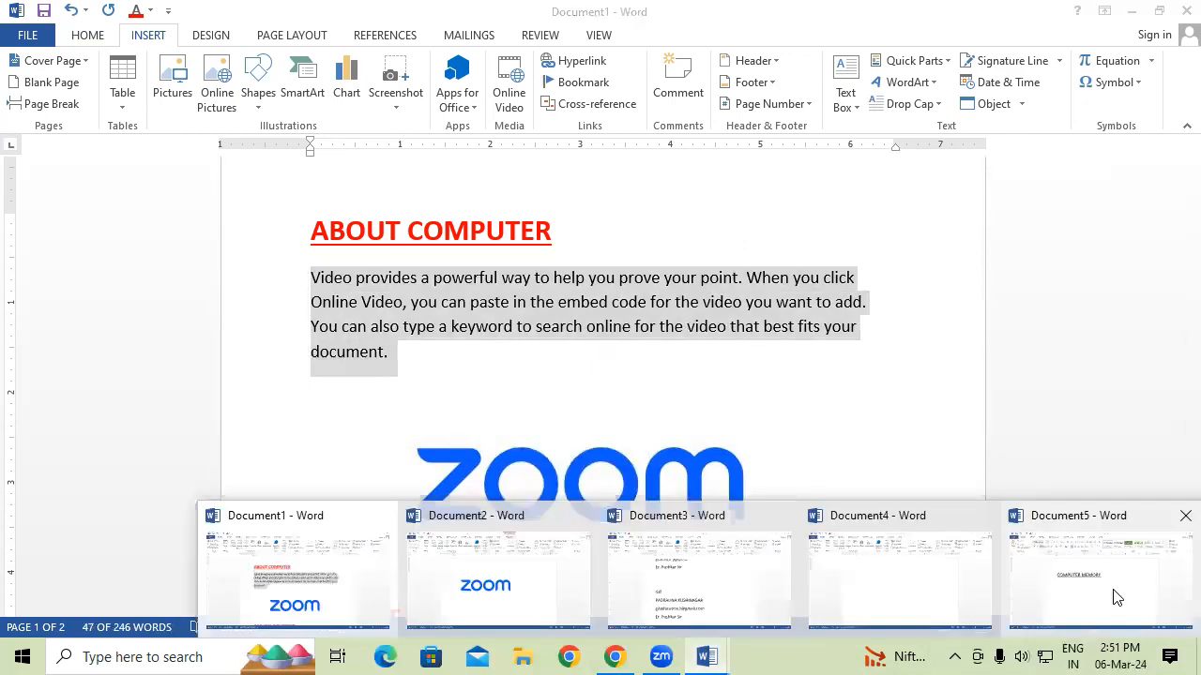
click(1085, 601)
key(Return)
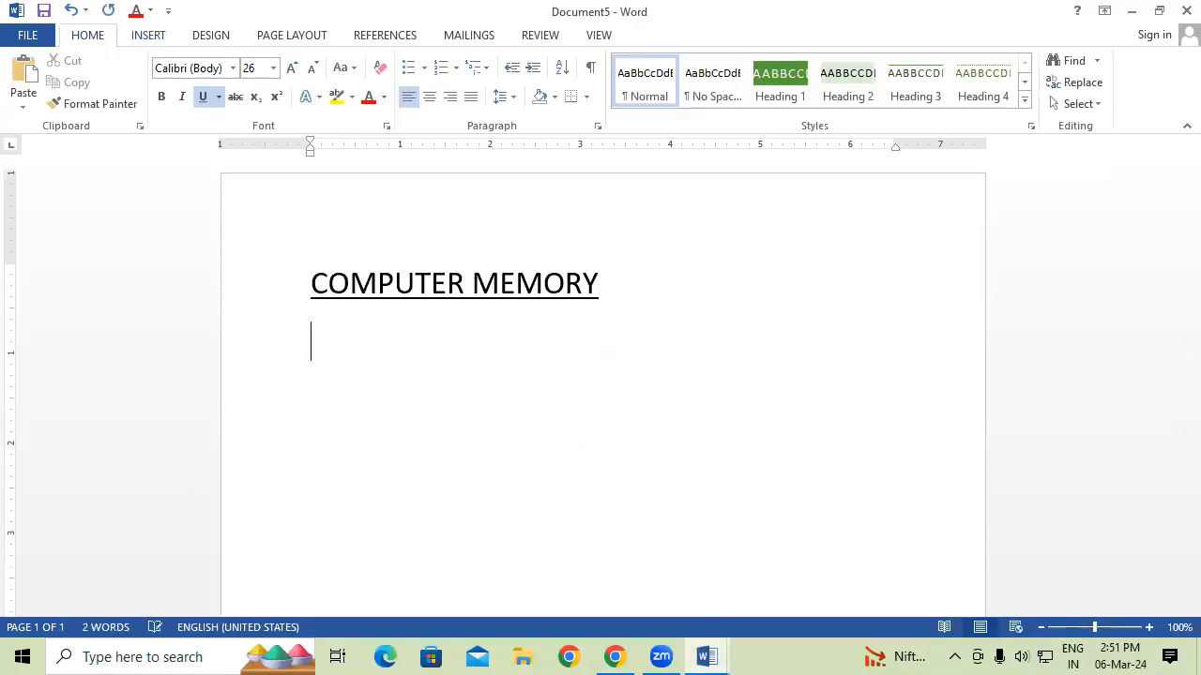
key(ctrl+v)
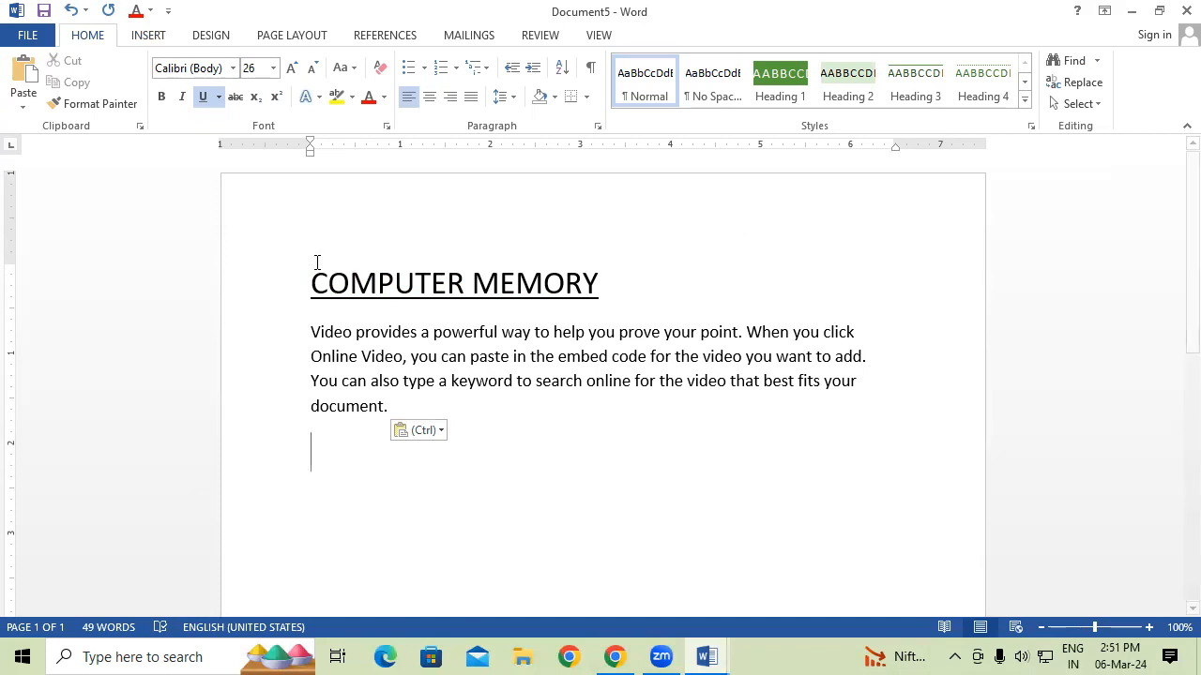
key(ctrl+a)
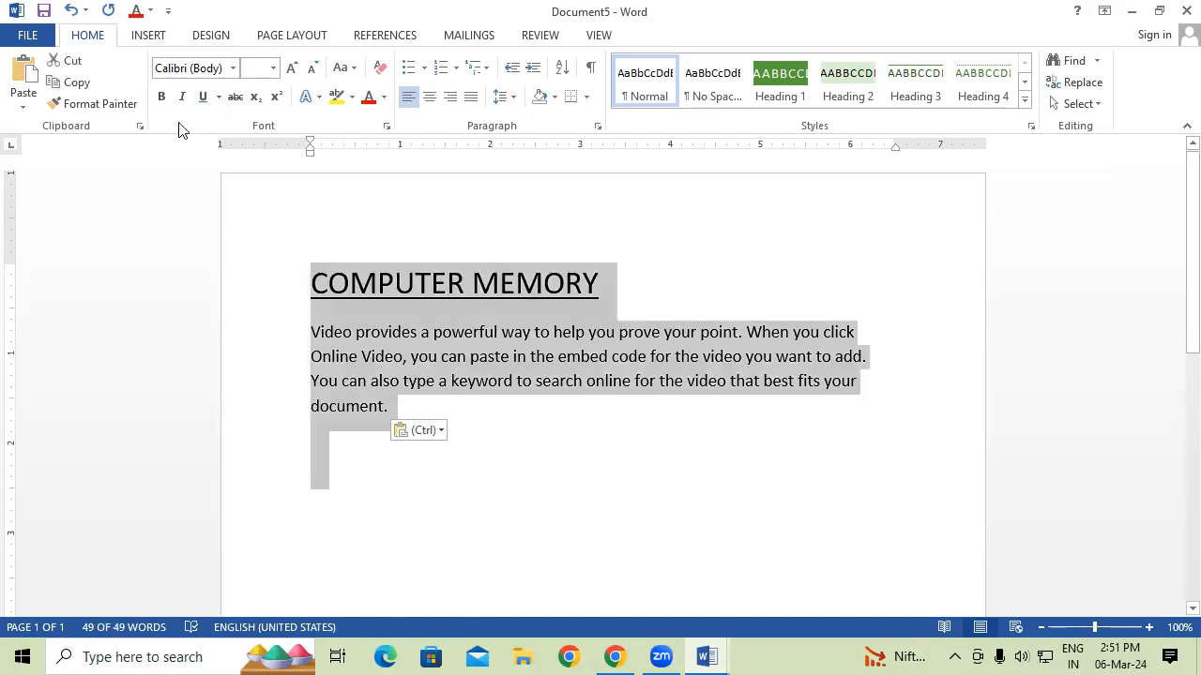
click(150, 38)
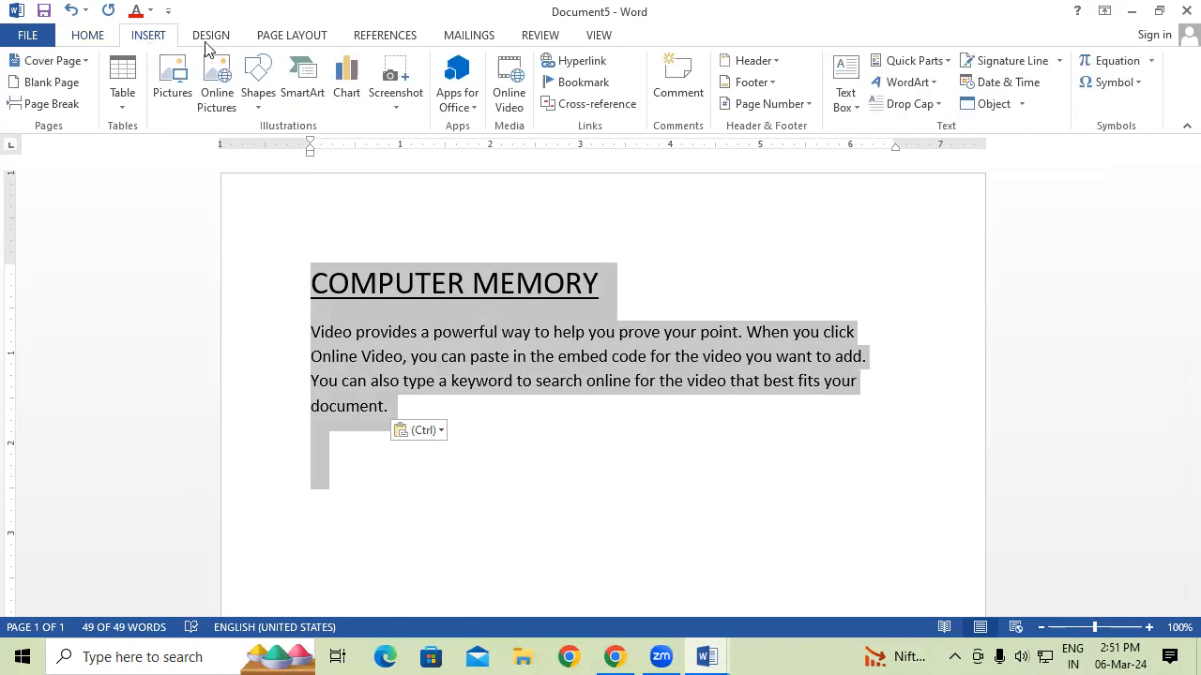
click(910, 63)
mouse_move(925, 85)
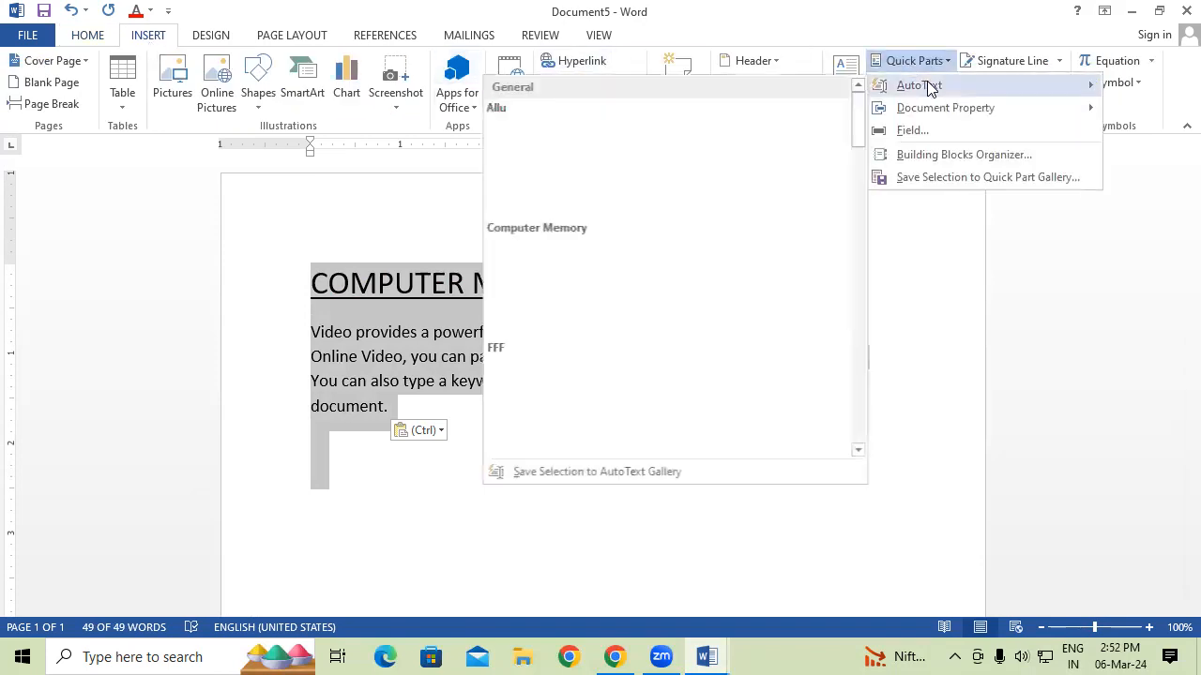
click(679, 471)
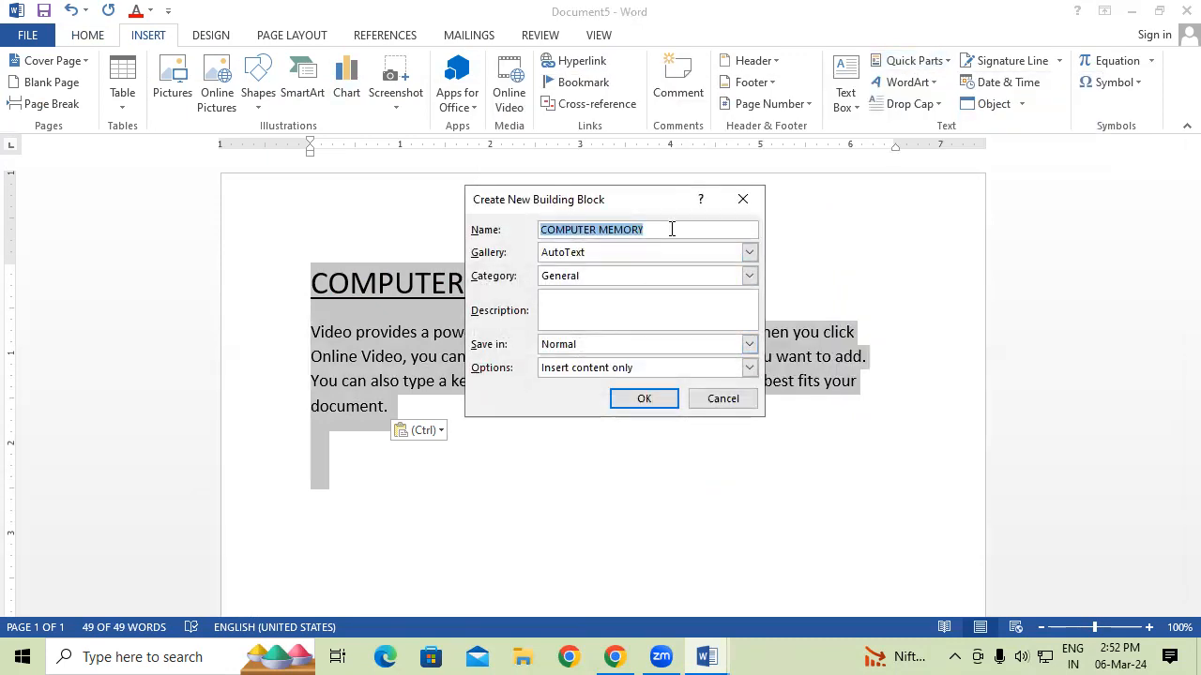
text(WWW)
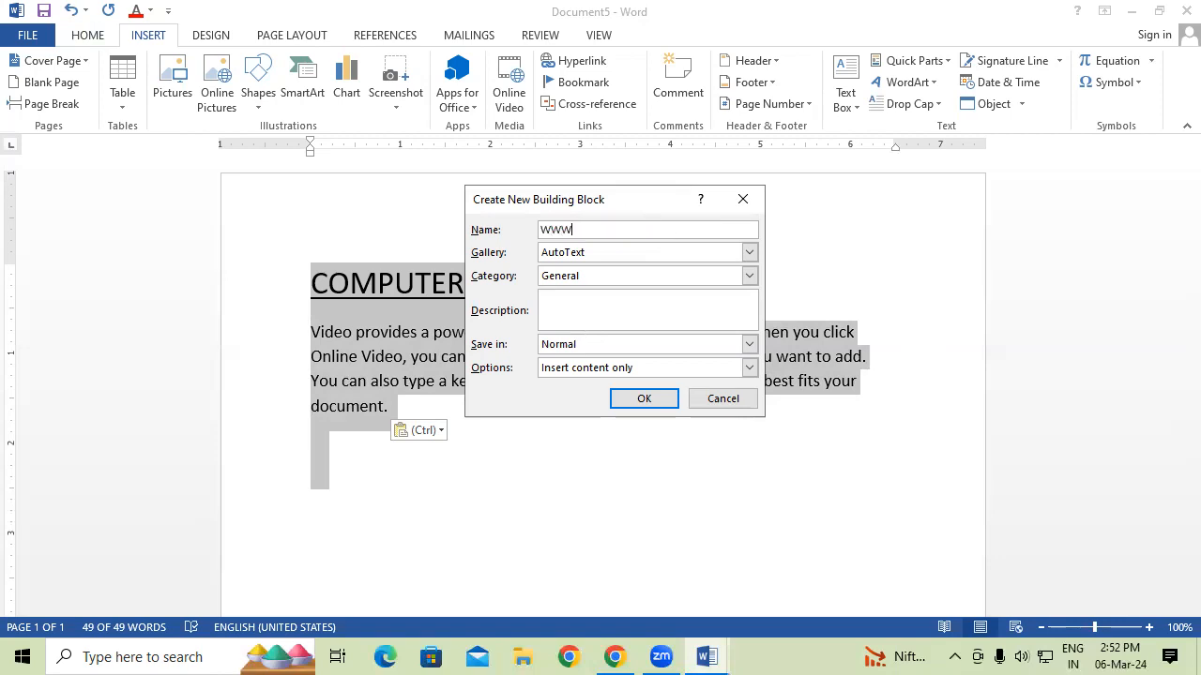
click(659, 401)
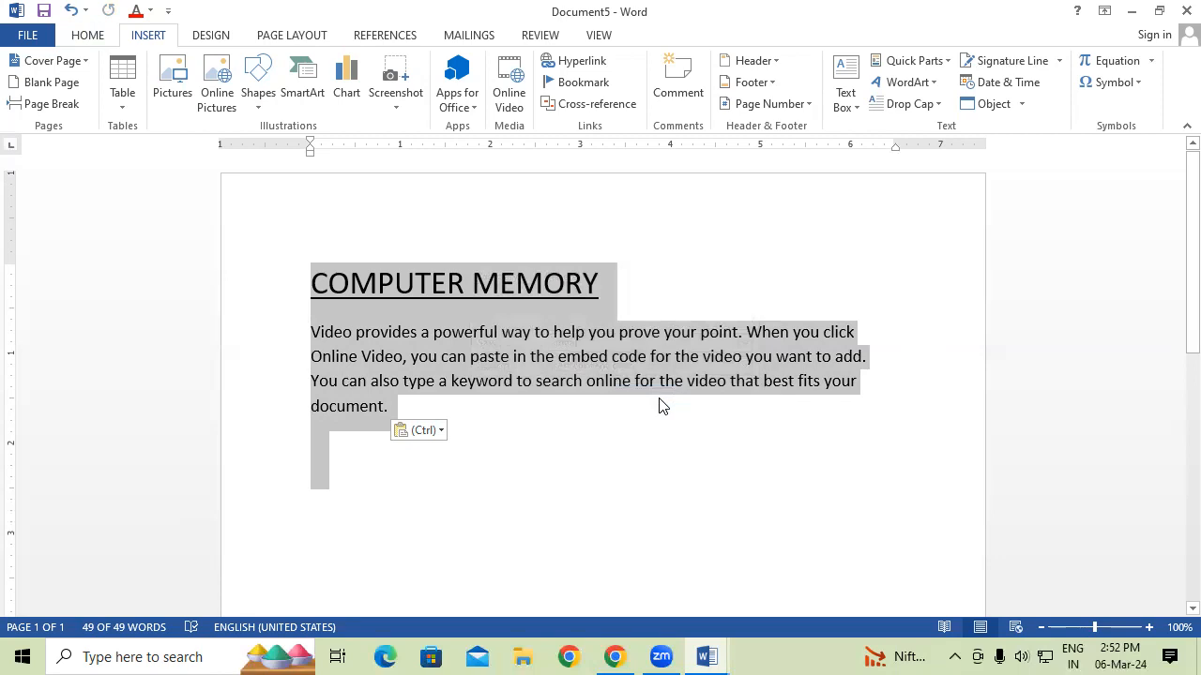
In a new document, expand 'www' into Gayatri Institute of Technology, clear the page and retry.
key(ctrl+n)
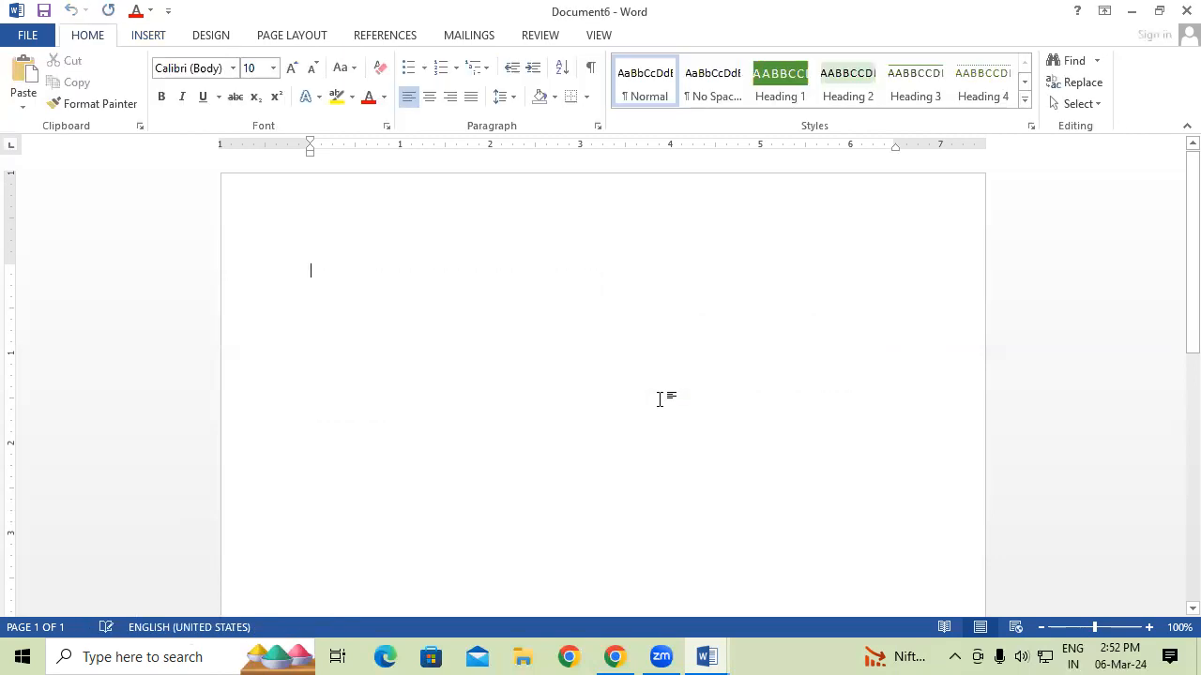
text(www)
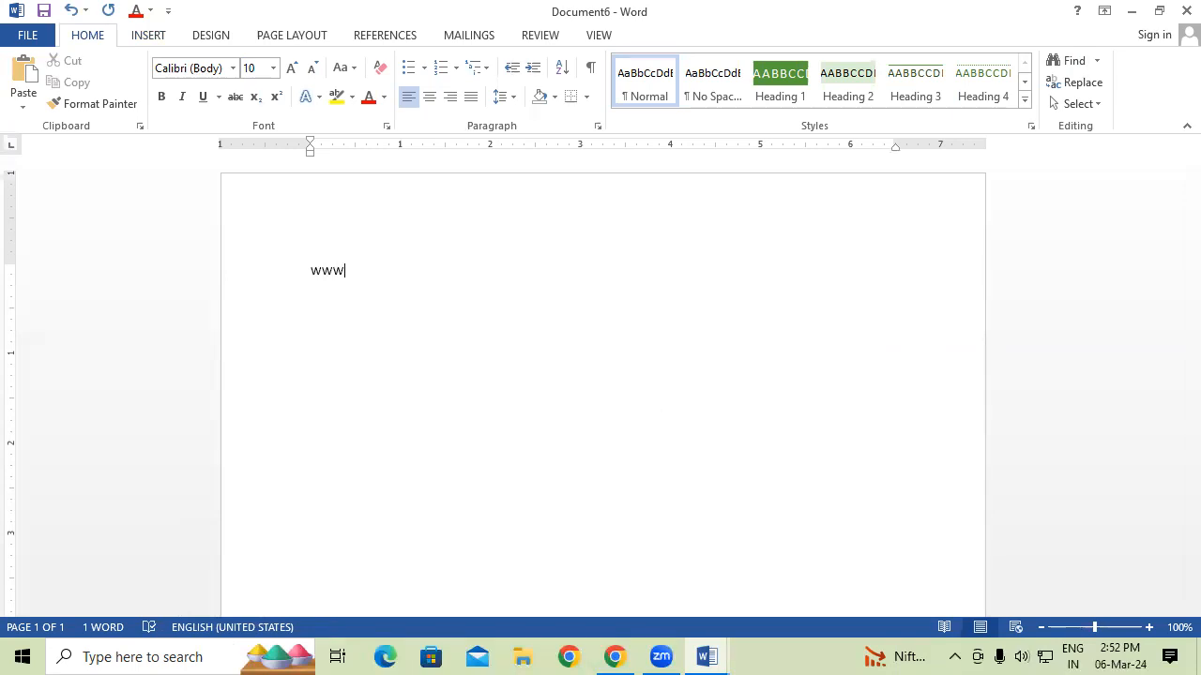
key(F3)
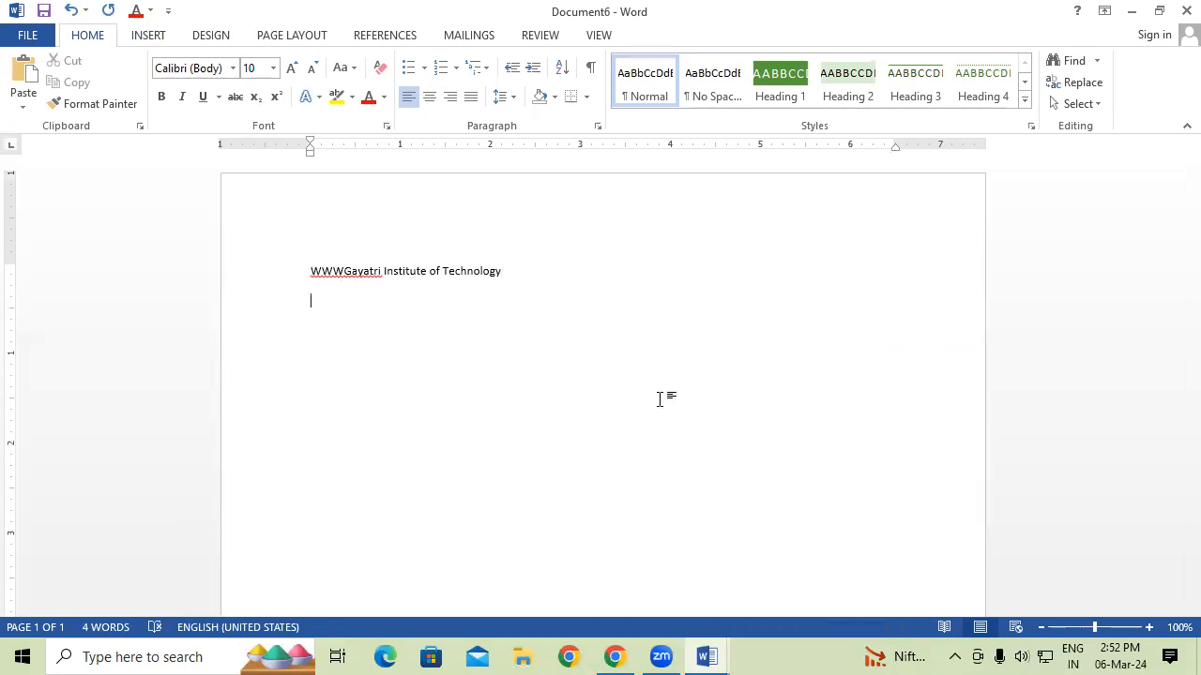
key(ctrl+v)
key(ctrl+v)
key(ctrl+v)
key(ctrl+v)
key(ctrl+v)
key(ctrl+v)
key(ctrl+v)
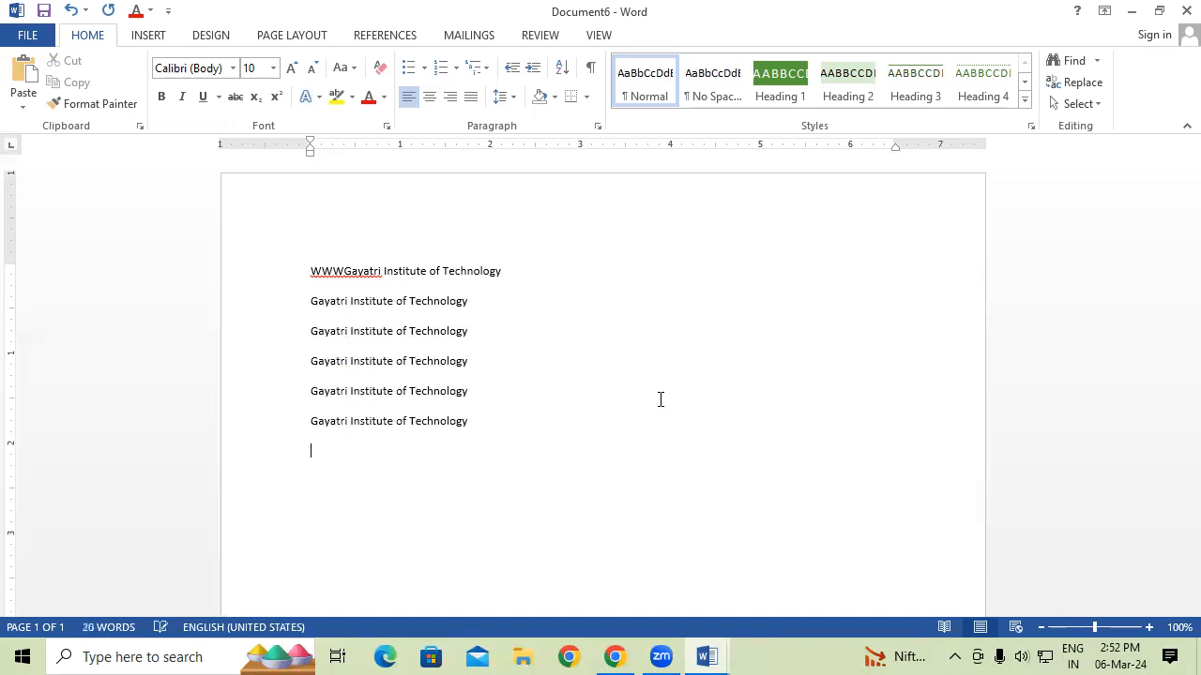
key(ctrl+v)
key(ctrl+v)
key(ctrl+v)
key(ctrl+v)
key(ctrl+v)
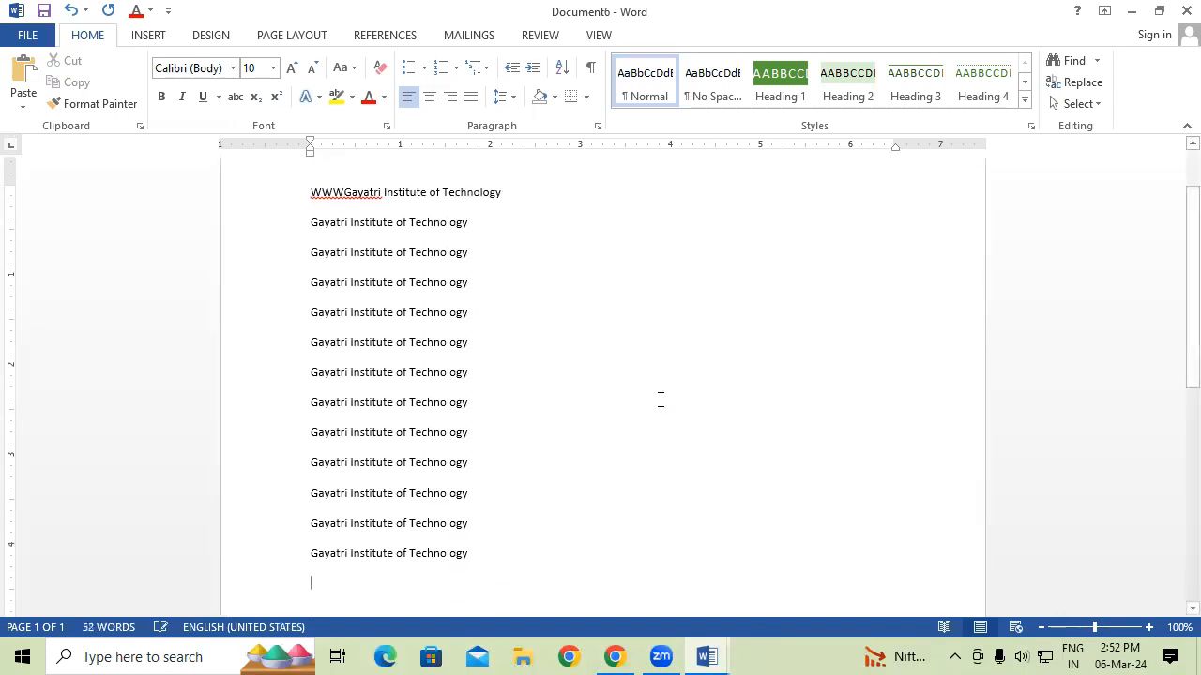
key(ctrl+a)
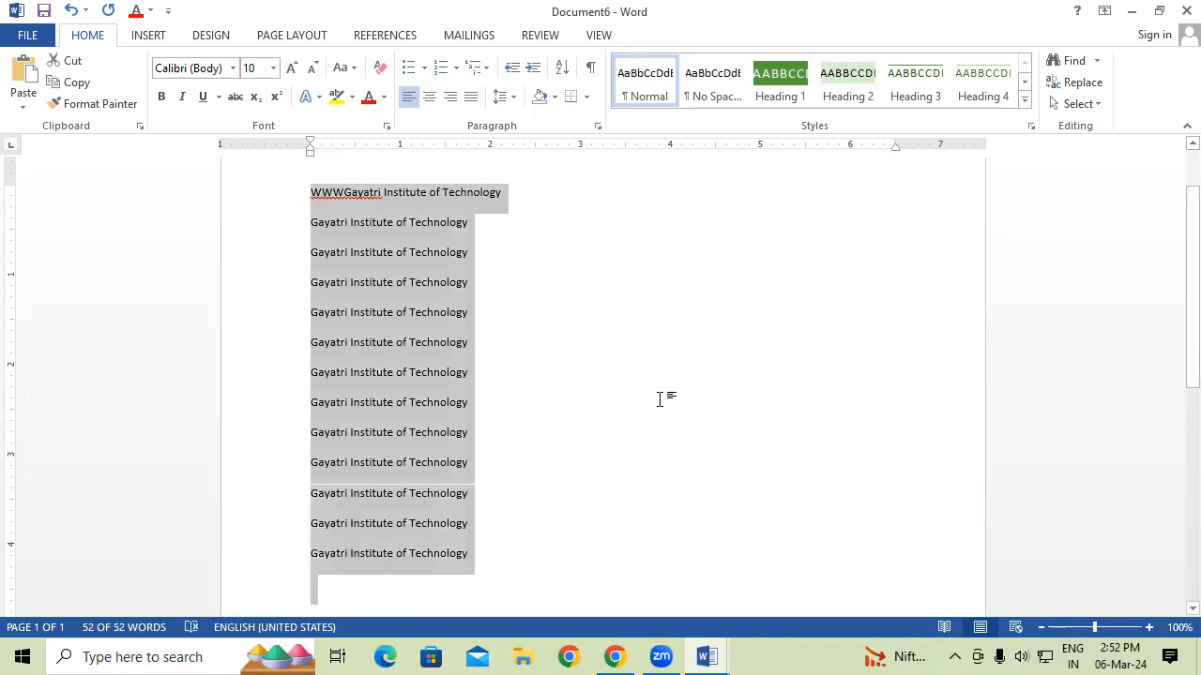
key(Delete)
text(ww)
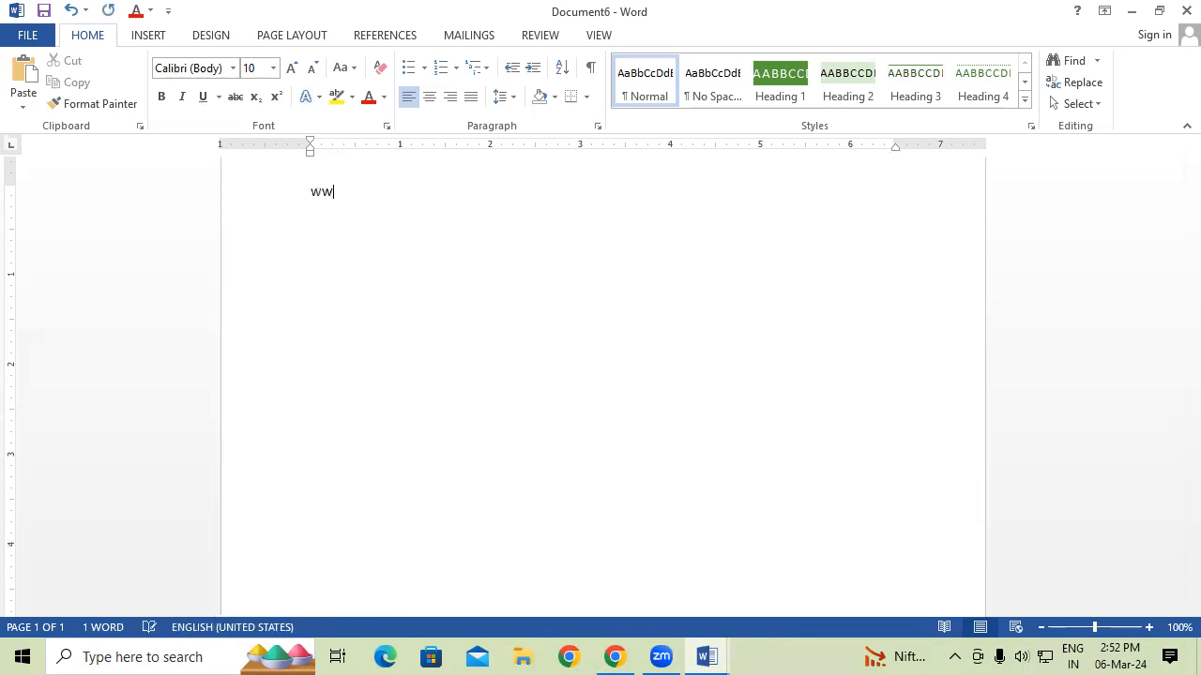
text(w)
key(ctrl+v)
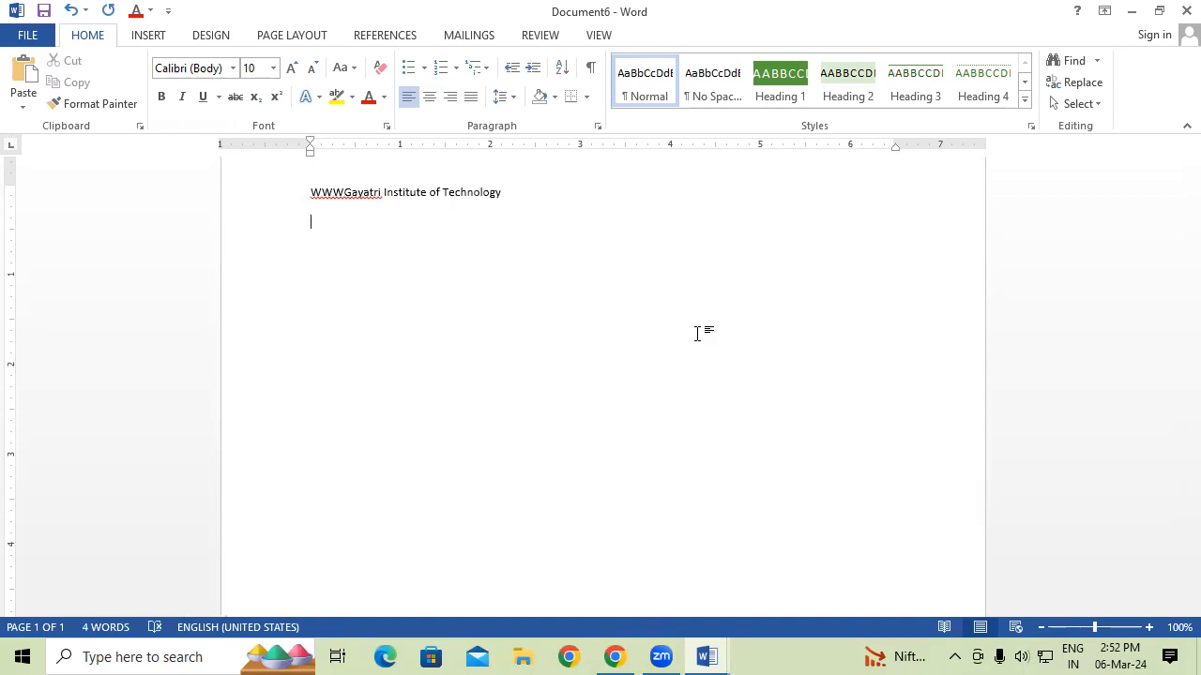
key(ctrl+a)
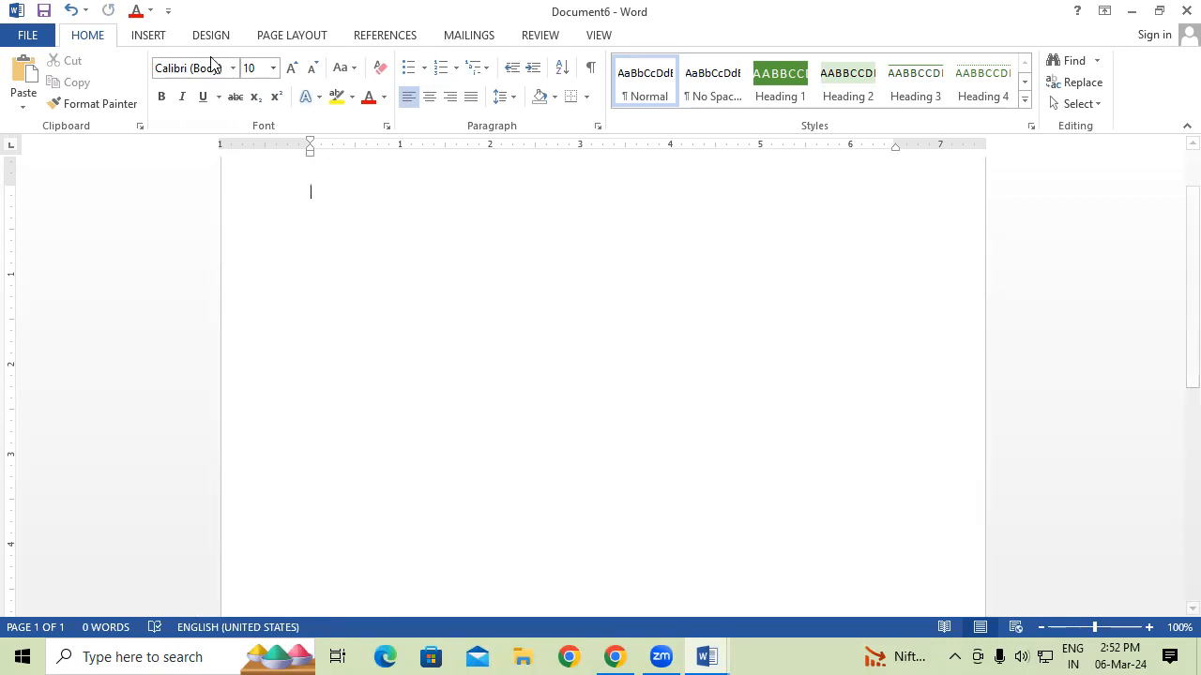
Check the AutoText entries in the Quick Parts gallery, then dismiss the menu.
click(166, 40)
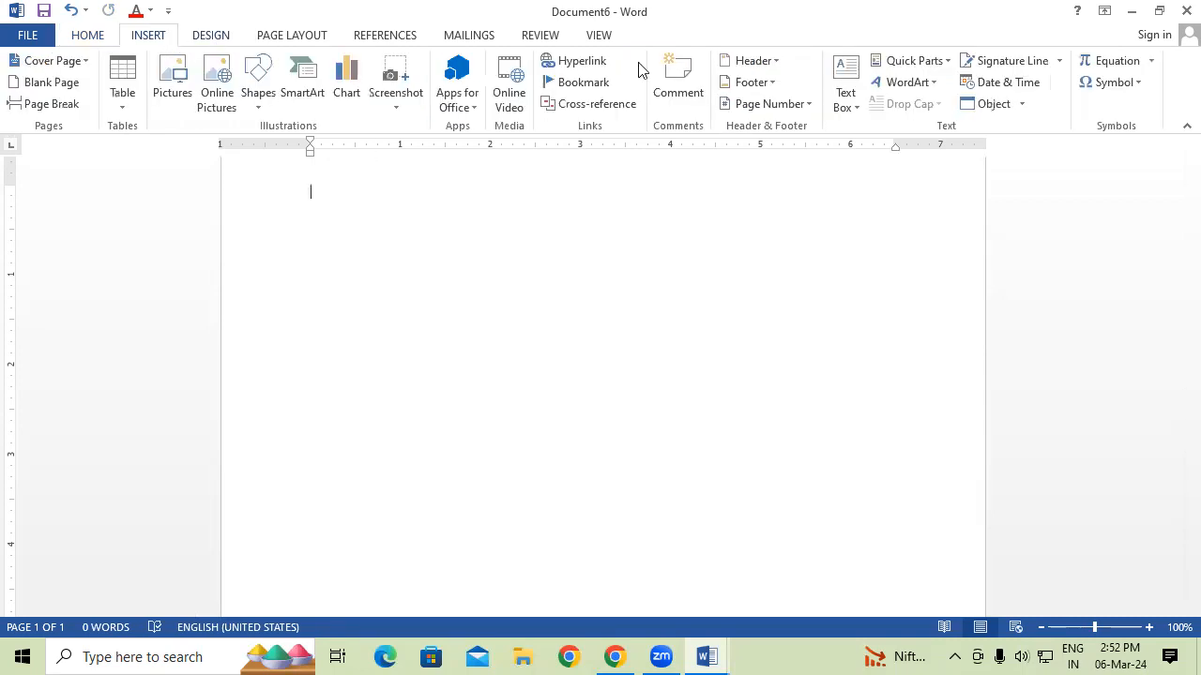
click(925, 64)
mouse_move(940, 88)
drag(859, 122, 833, 109)
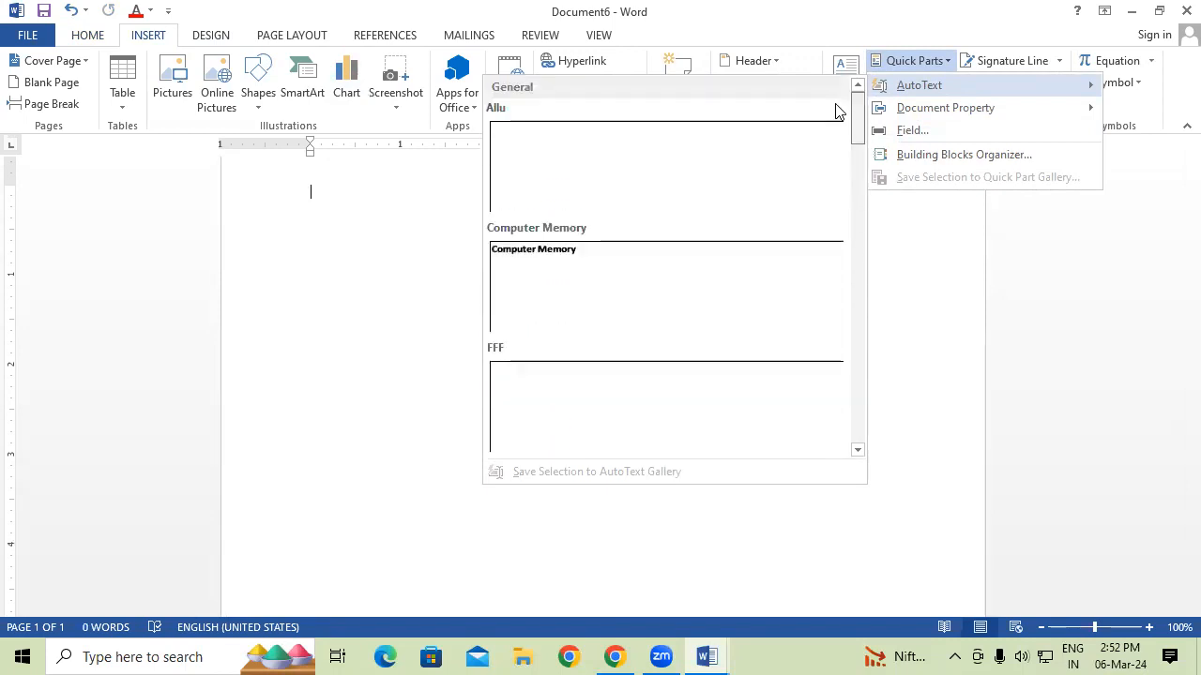
click(672, 171)
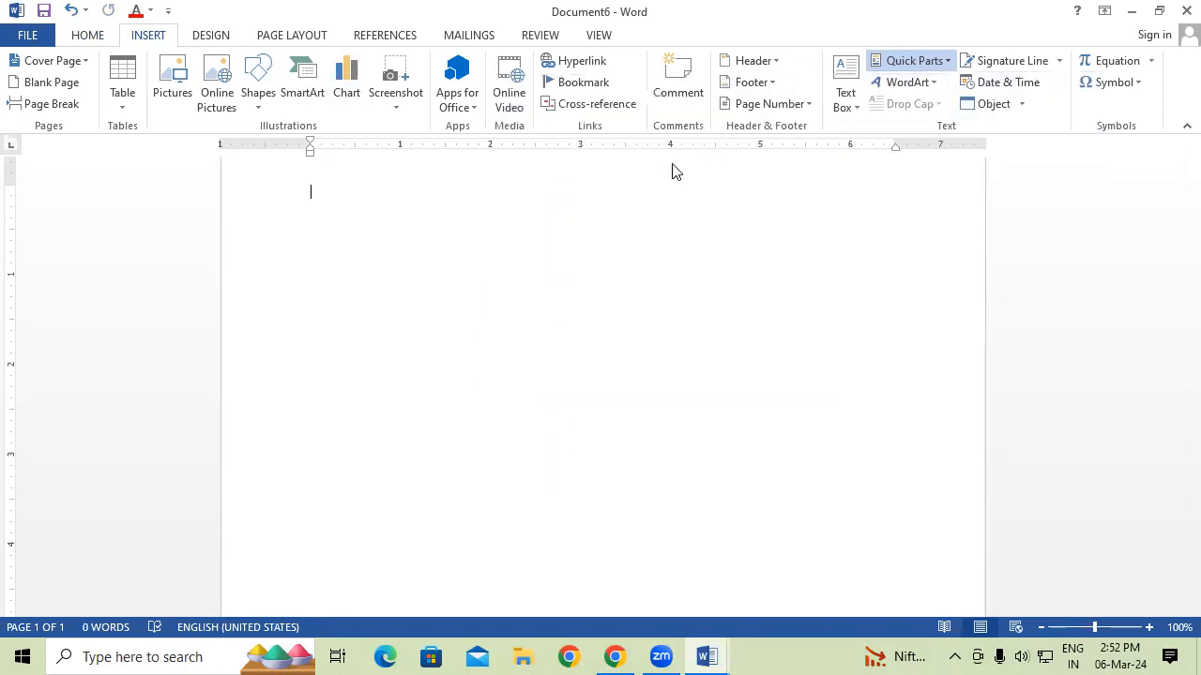
Close Document6 without saving and restore Document5's text by pasting over it.
click(1186, 10)
click(600, 364)
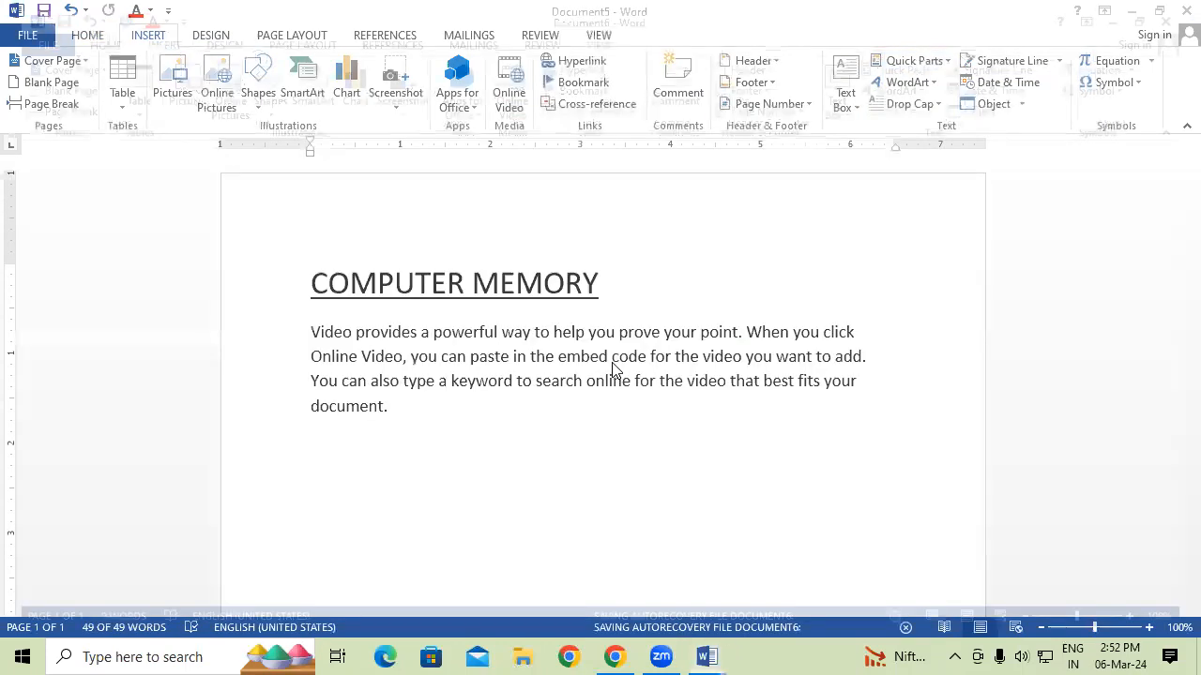
key(ctrl+a)
text(COMPUTER MEMORY Video provides a powerful way to help you prove your point. When you click Online Video, you can paste in the embed code for the video you want to add. You can also type a keyword to search online for the video that best fits your document.)
Open the Building Blocks Organizer and delete the first two listed building blocks.
click(922, 56)
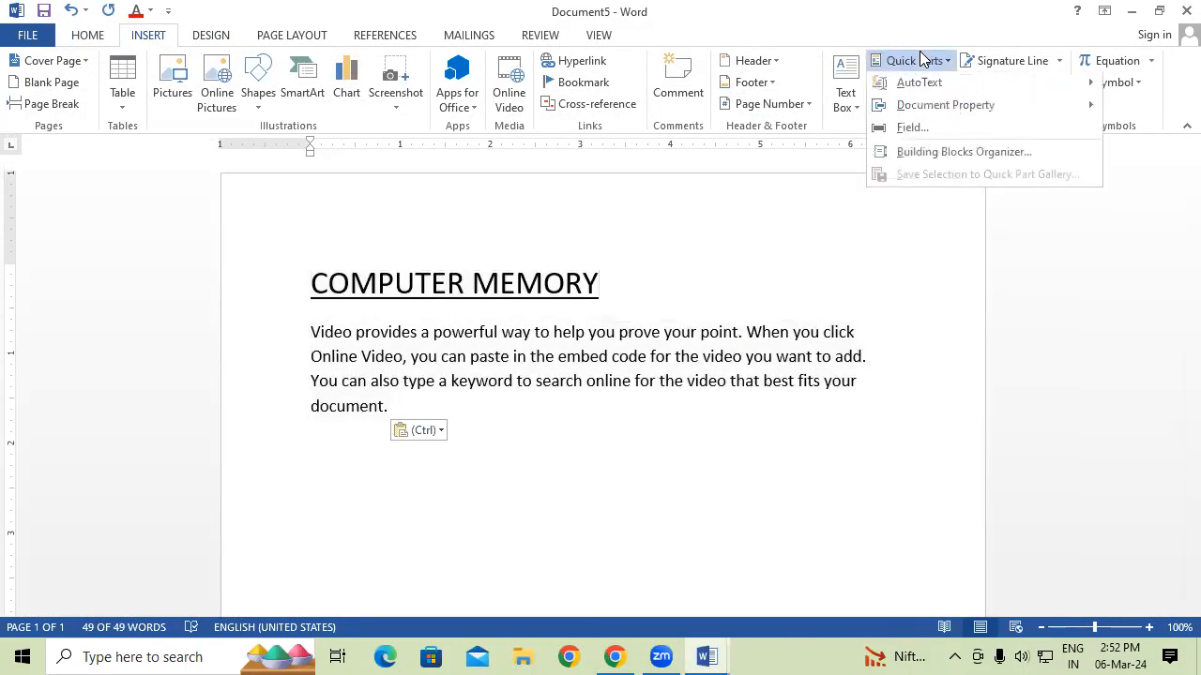
click(931, 156)
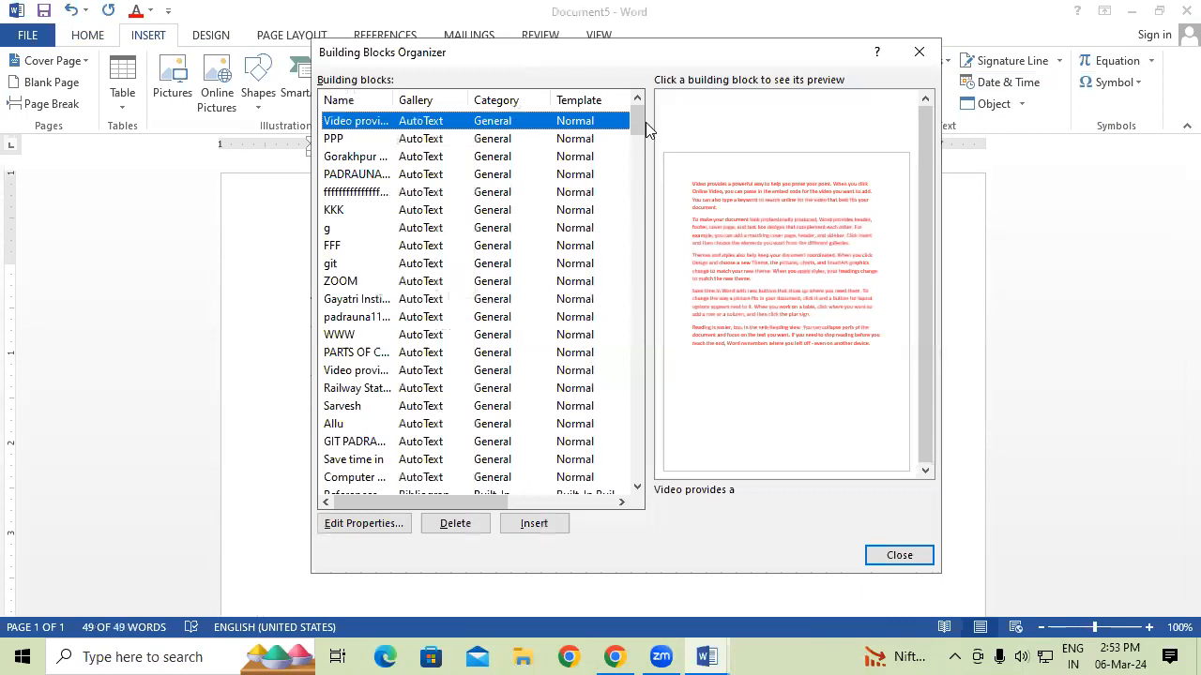
click(455, 523)
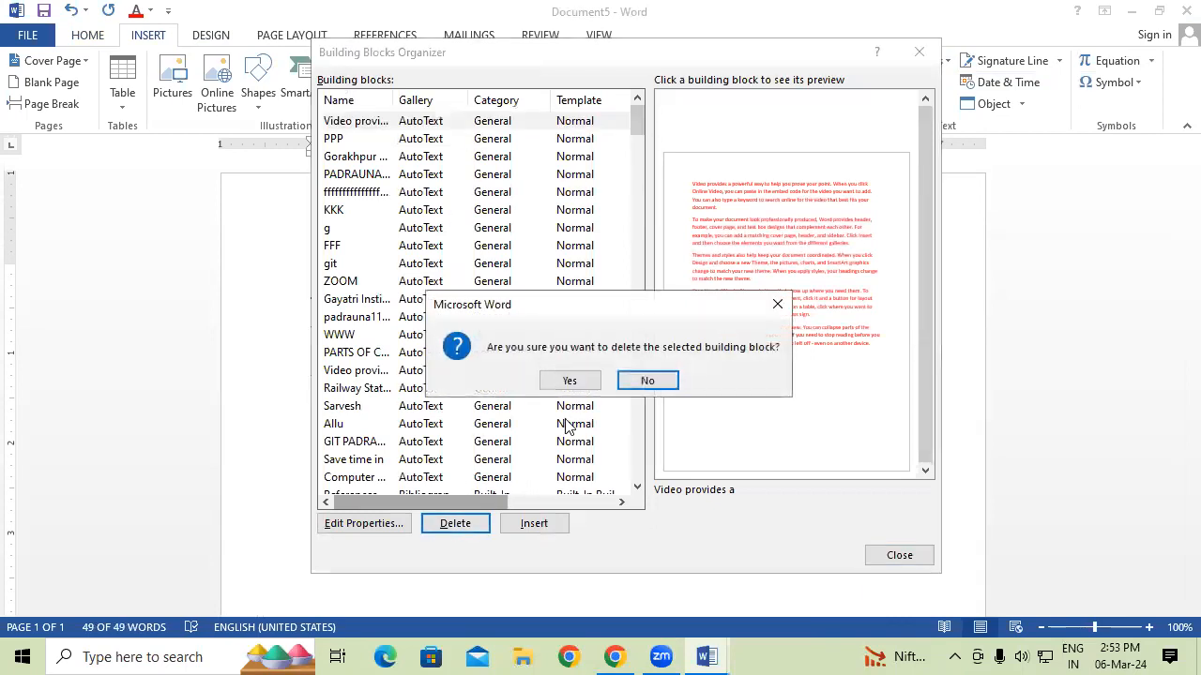
click(571, 380)
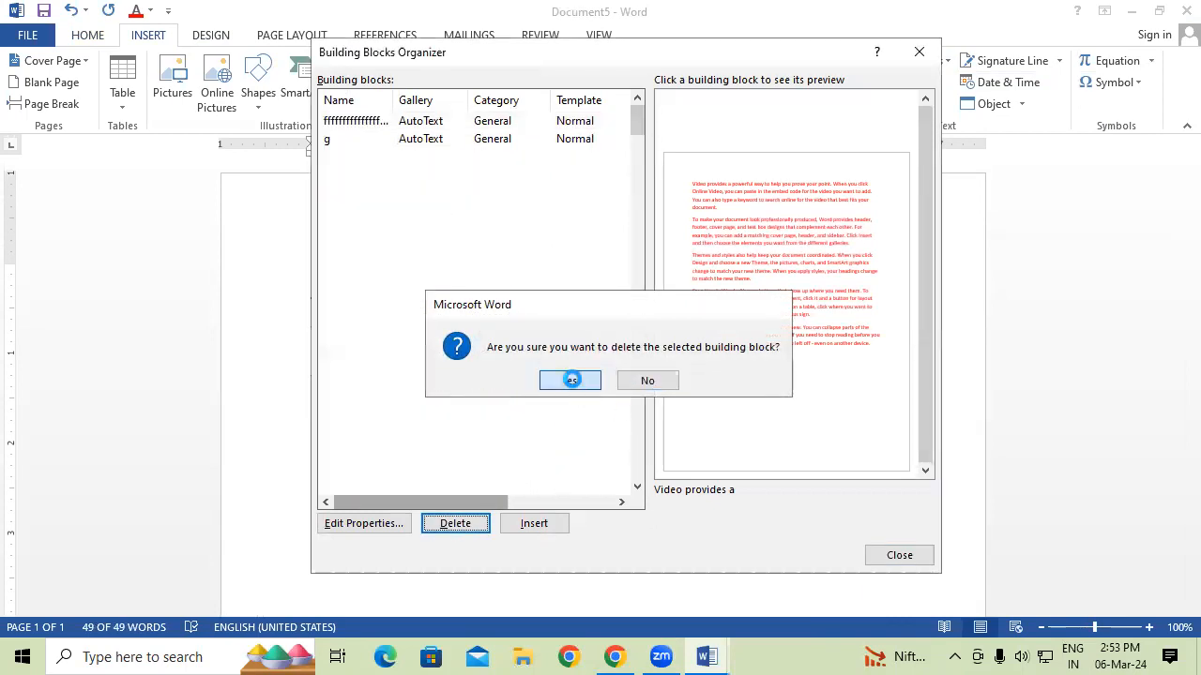
click(371, 122)
click(341, 140)
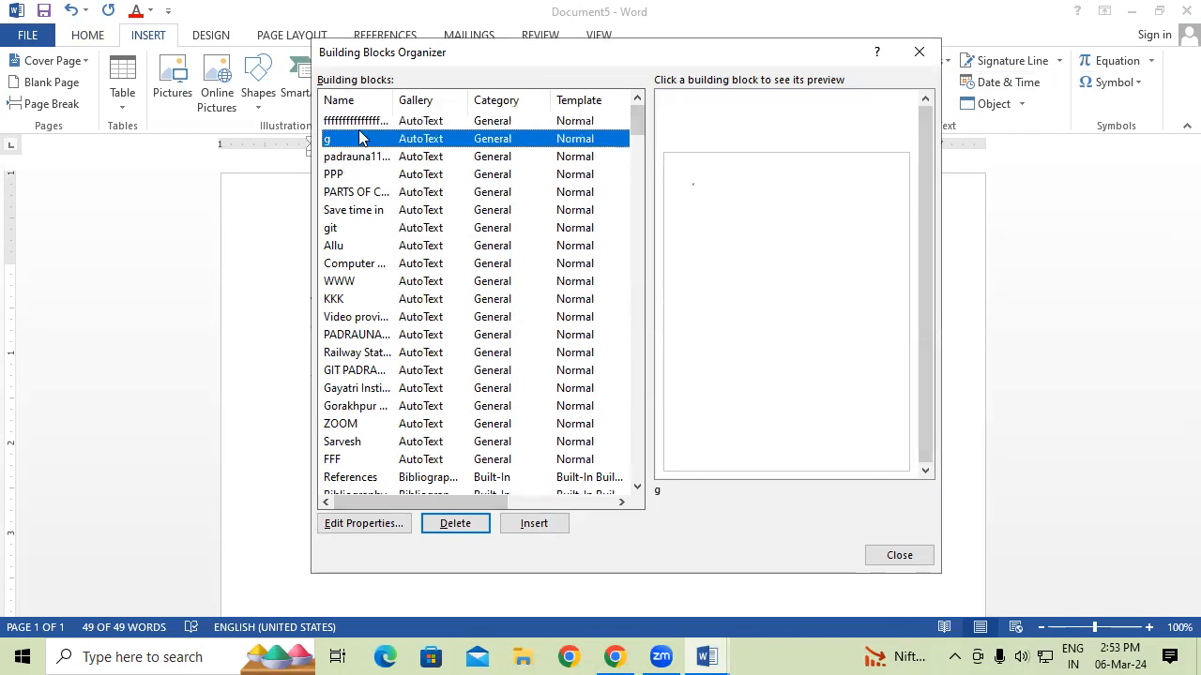
click(362, 122)
click(455, 524)
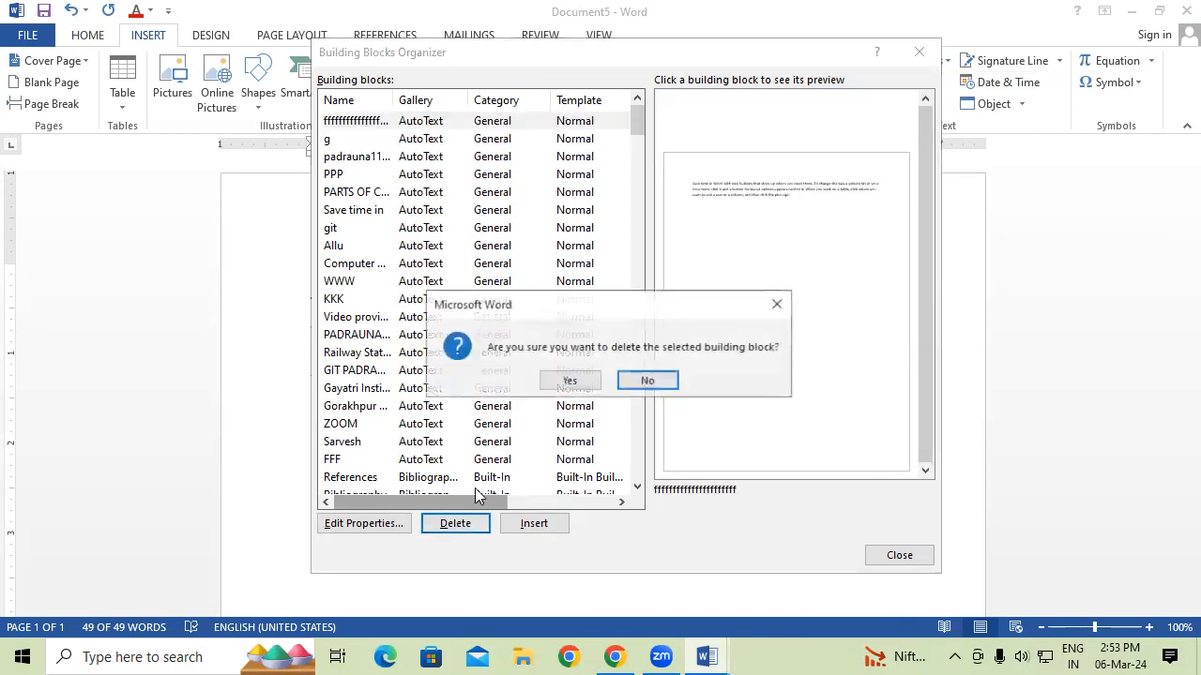
click(571, 380)
Delete the Gayatri Institute, PADRAUNA KUSHINAGAR and PPP building blocks.
click(373, 124)
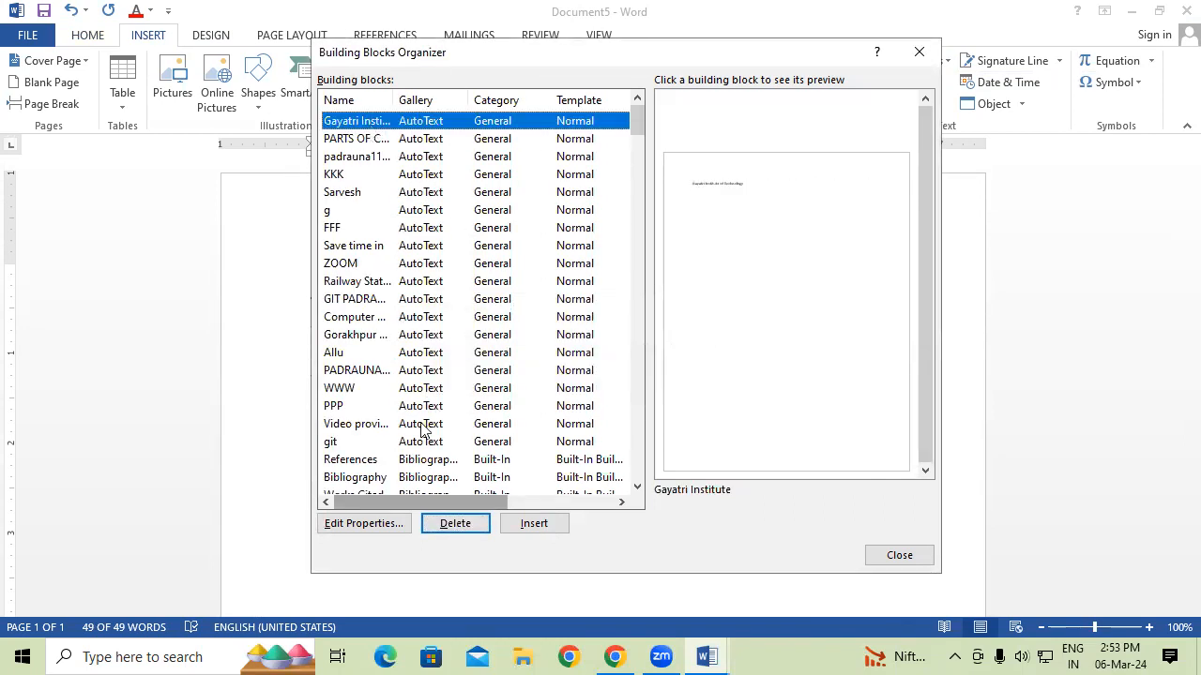
click(455, 523)
click(587, 379)
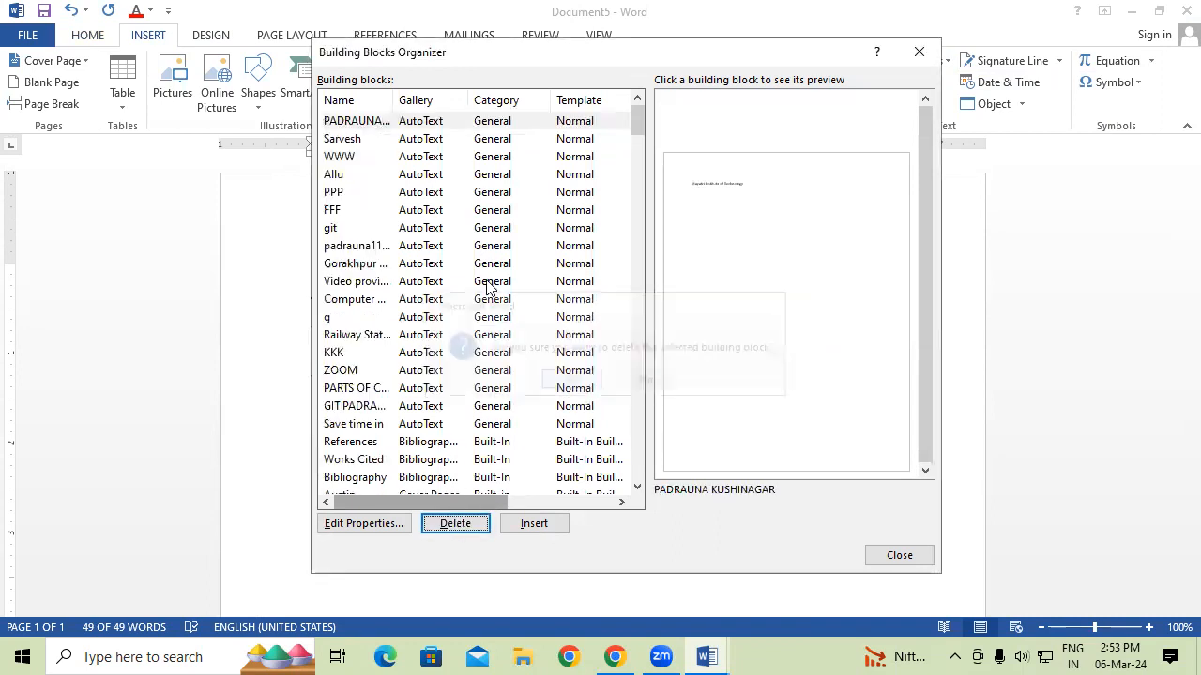
click(380, 124)
click(452, 523)
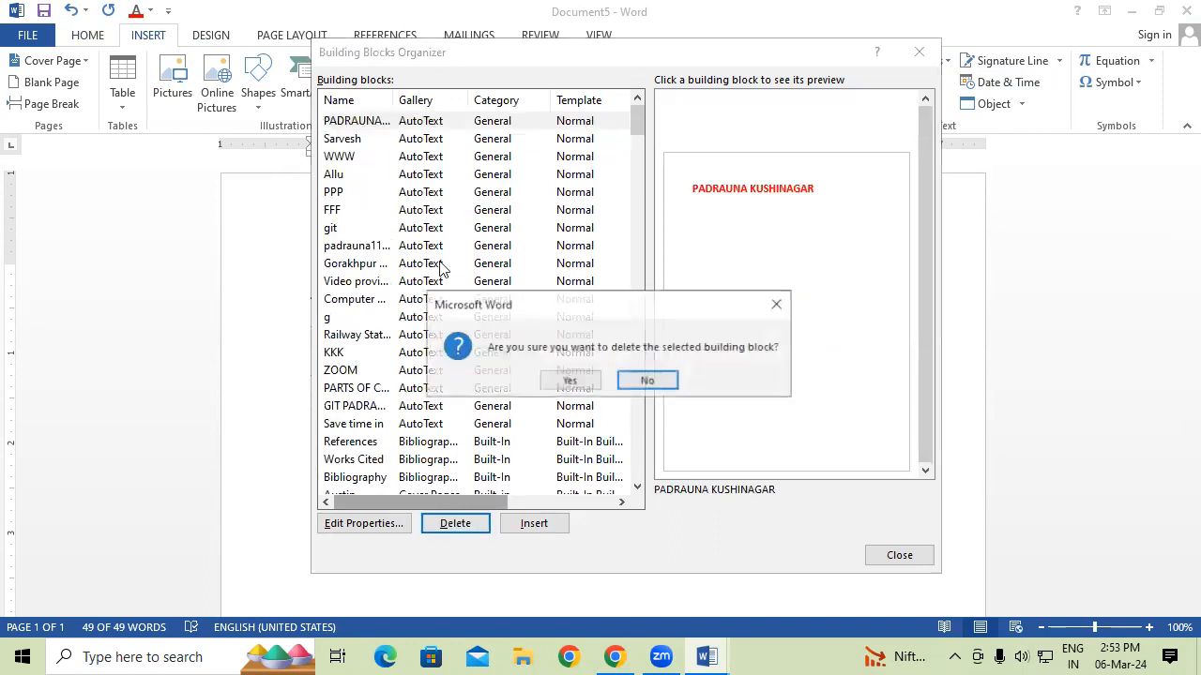
click(577, 385)
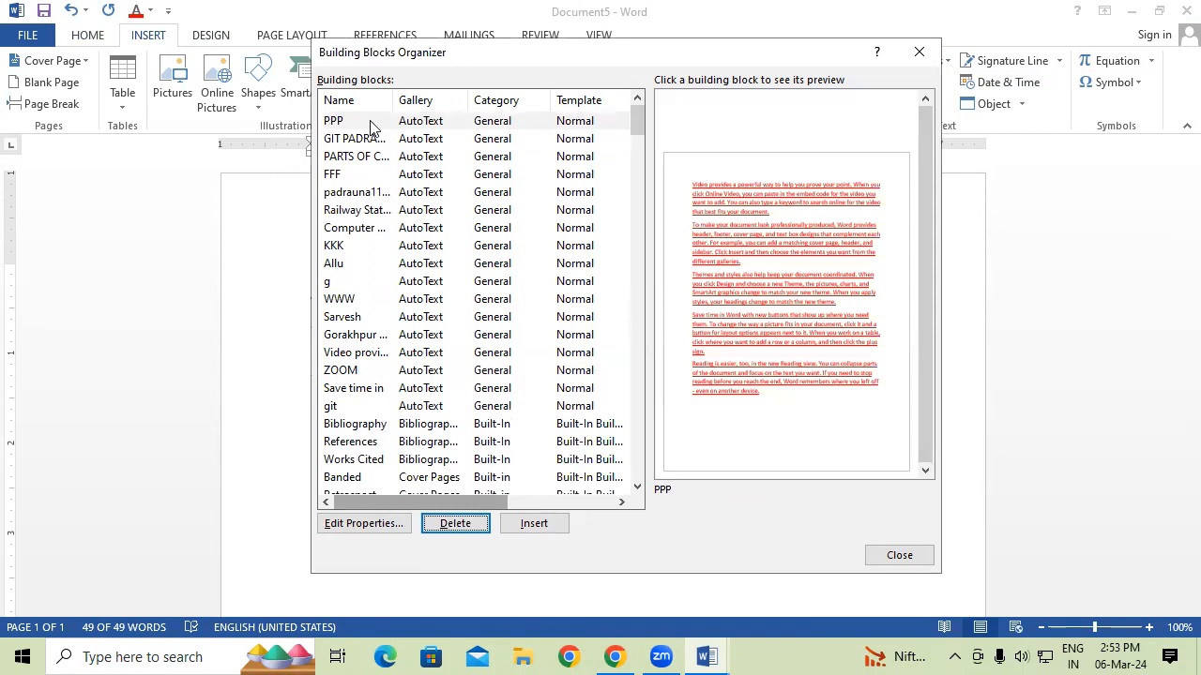
click(370, 123)
click(456, 525)
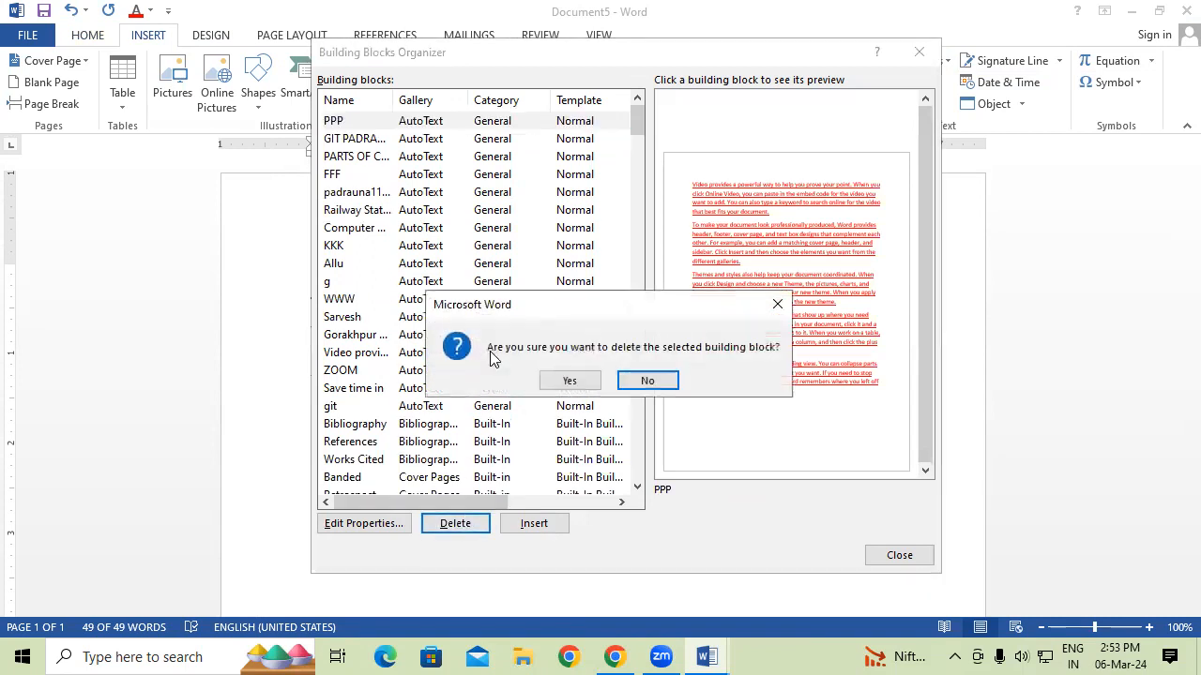
click(568, 385)
Delete the ZOOM, padrauna1111 and git building blocks.
click(379, 158)
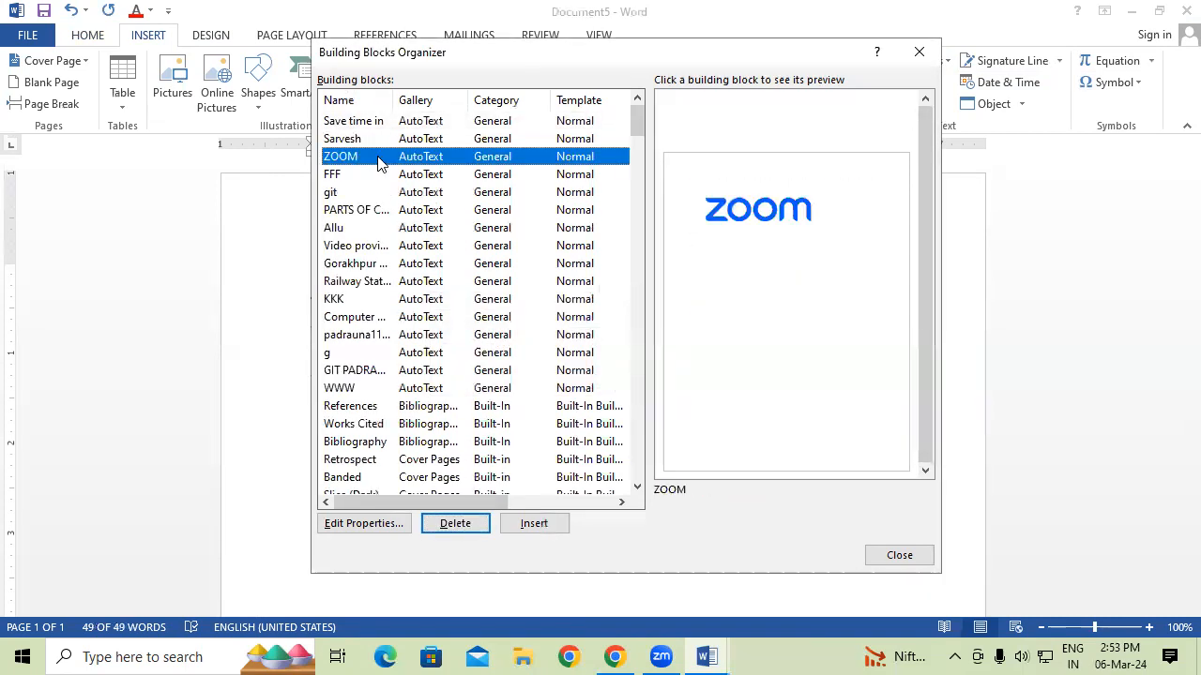
click(461, 523)
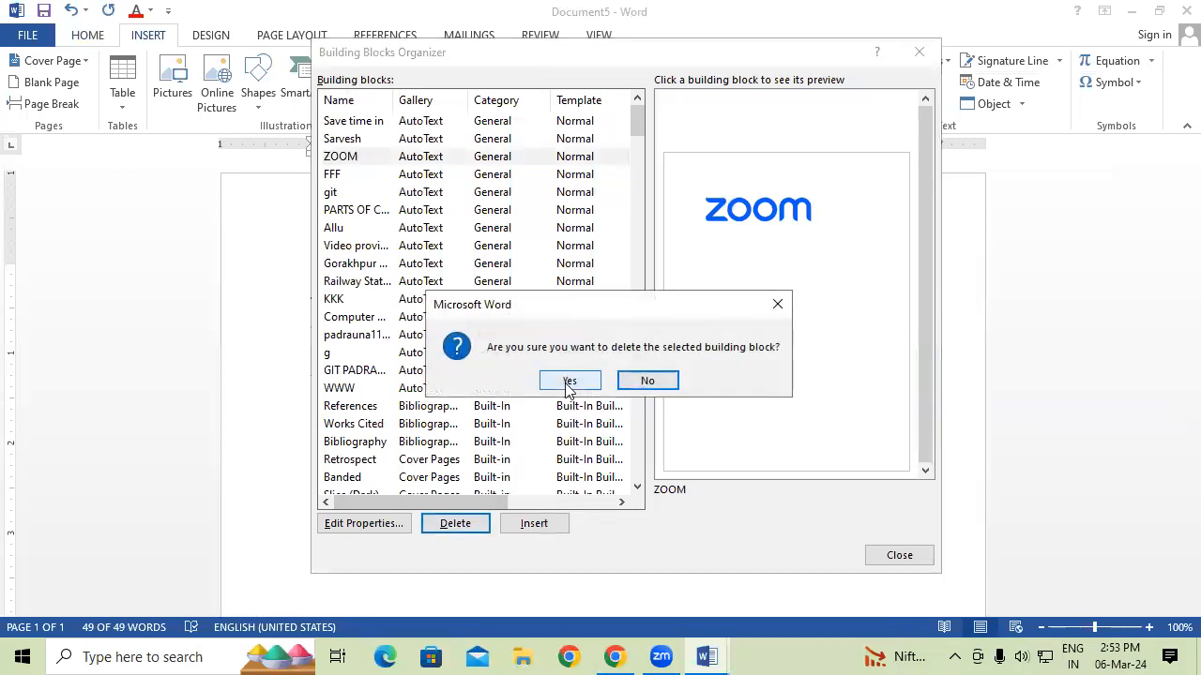
click(569, 383)
click(394, 158)
click(455, 523)
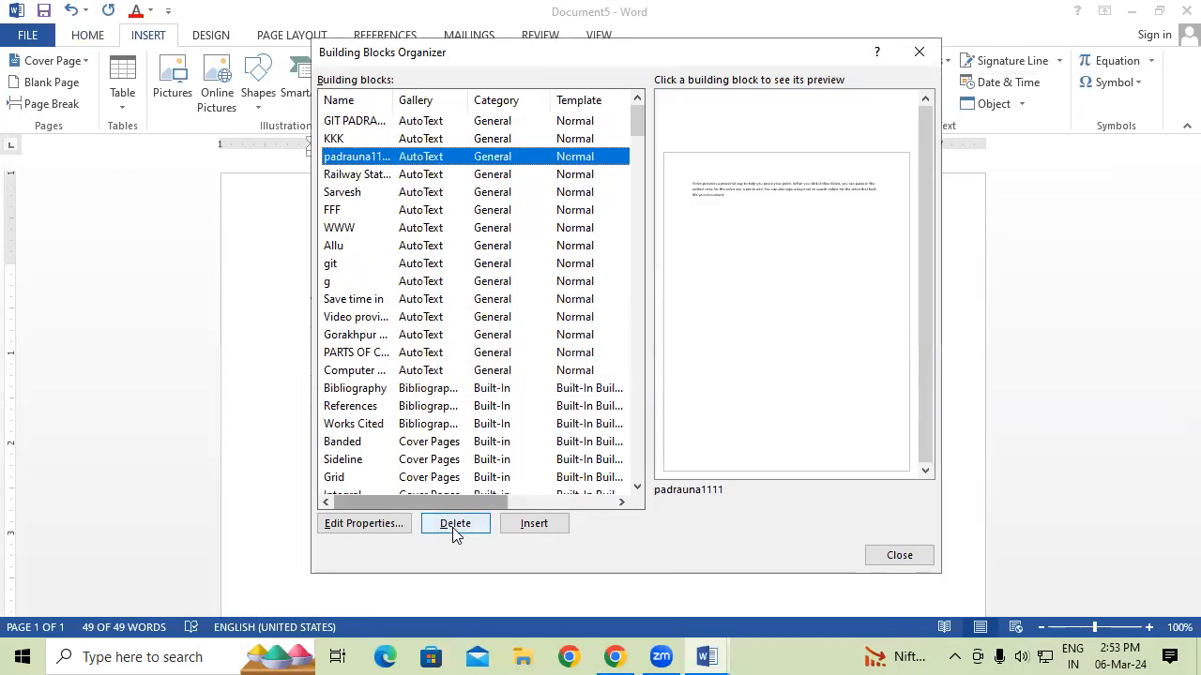
click(569, 380)
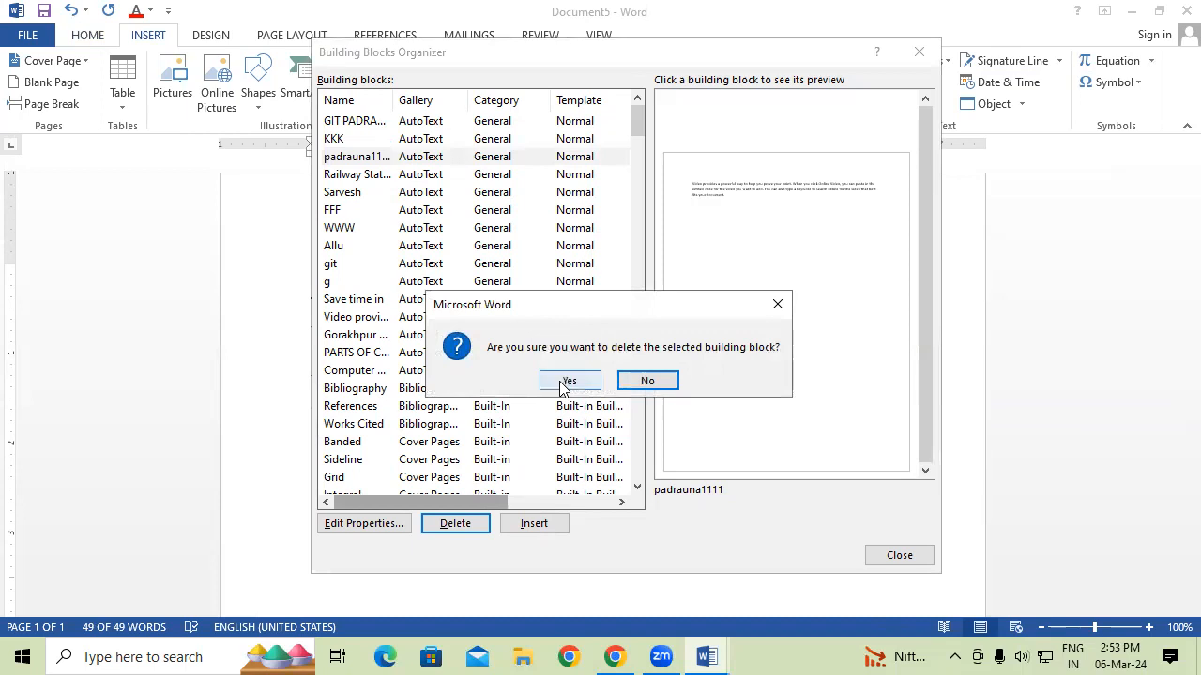
click(368, 158)
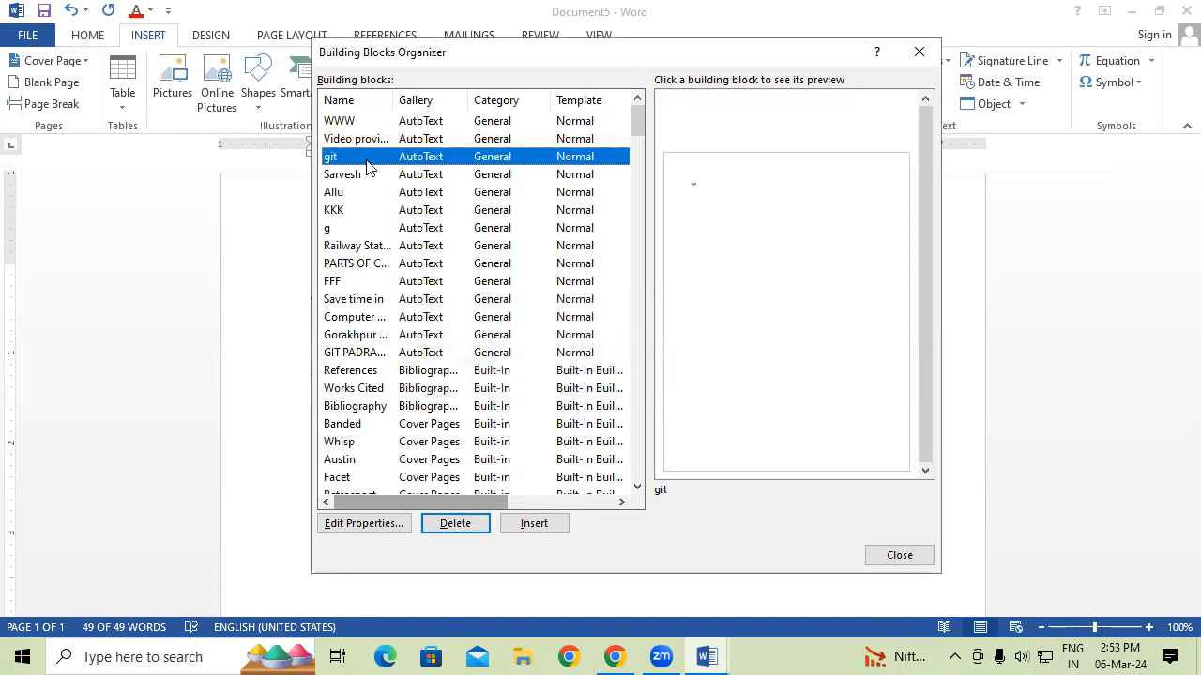
click(455, 523)
click(572, 381)
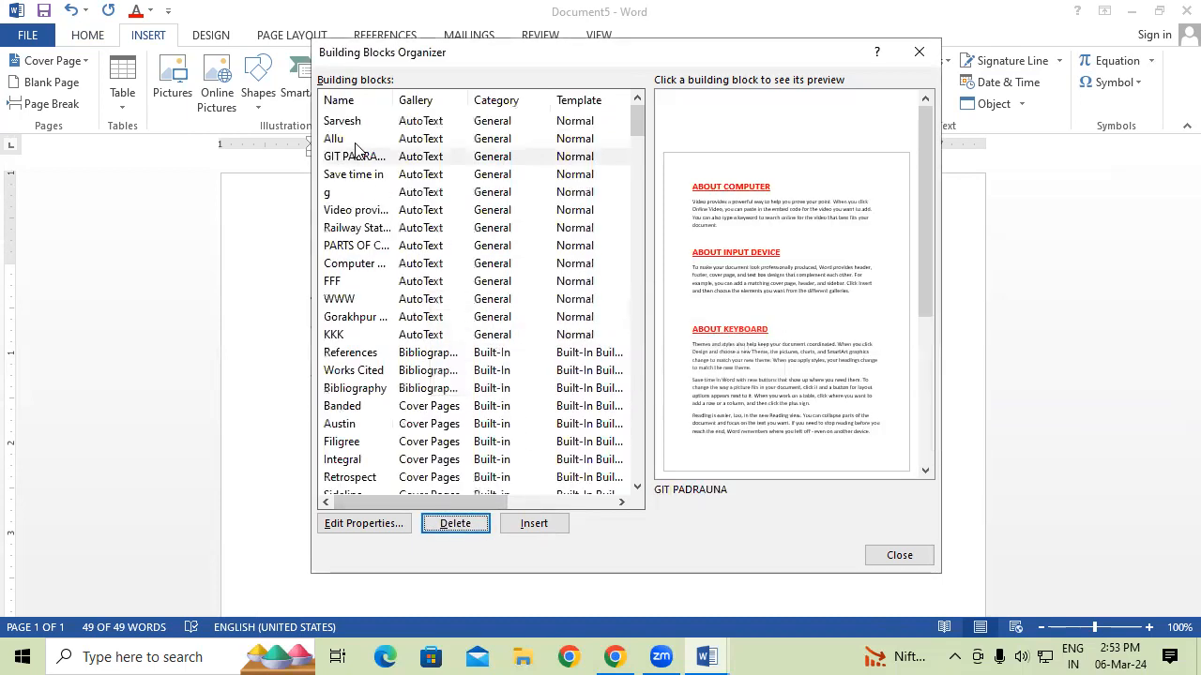
Delete the GIT PADRAUNA and g building blocks and close the organizer.
click(362, 161)
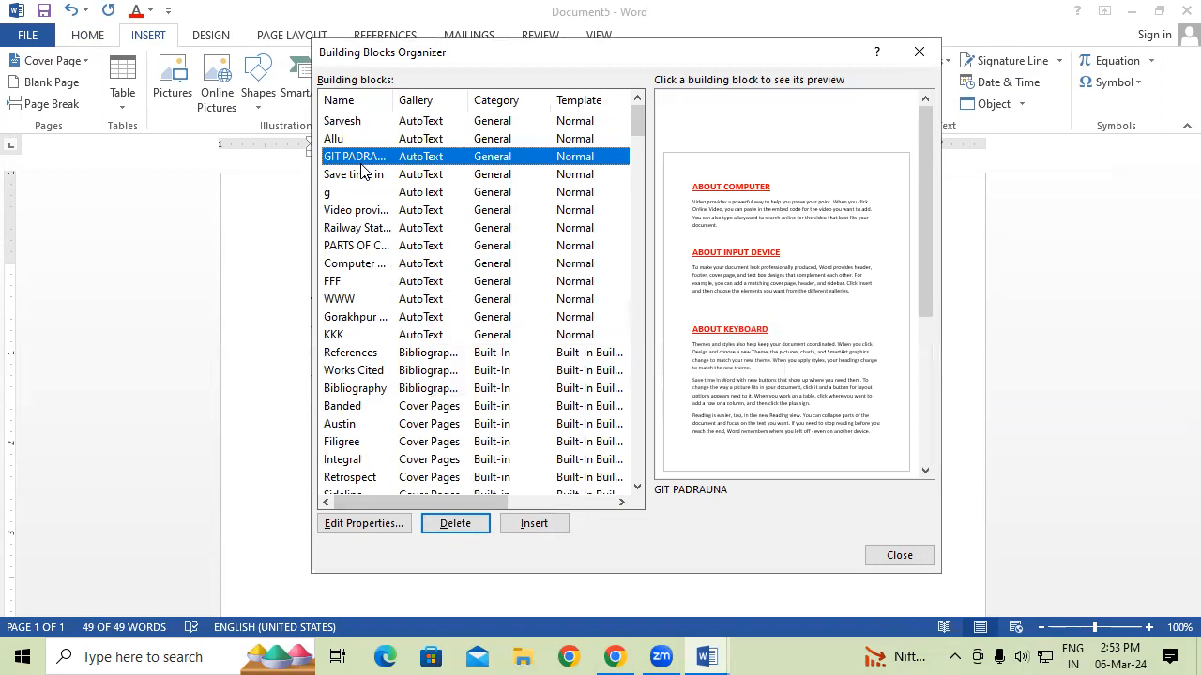
click(455, 524)
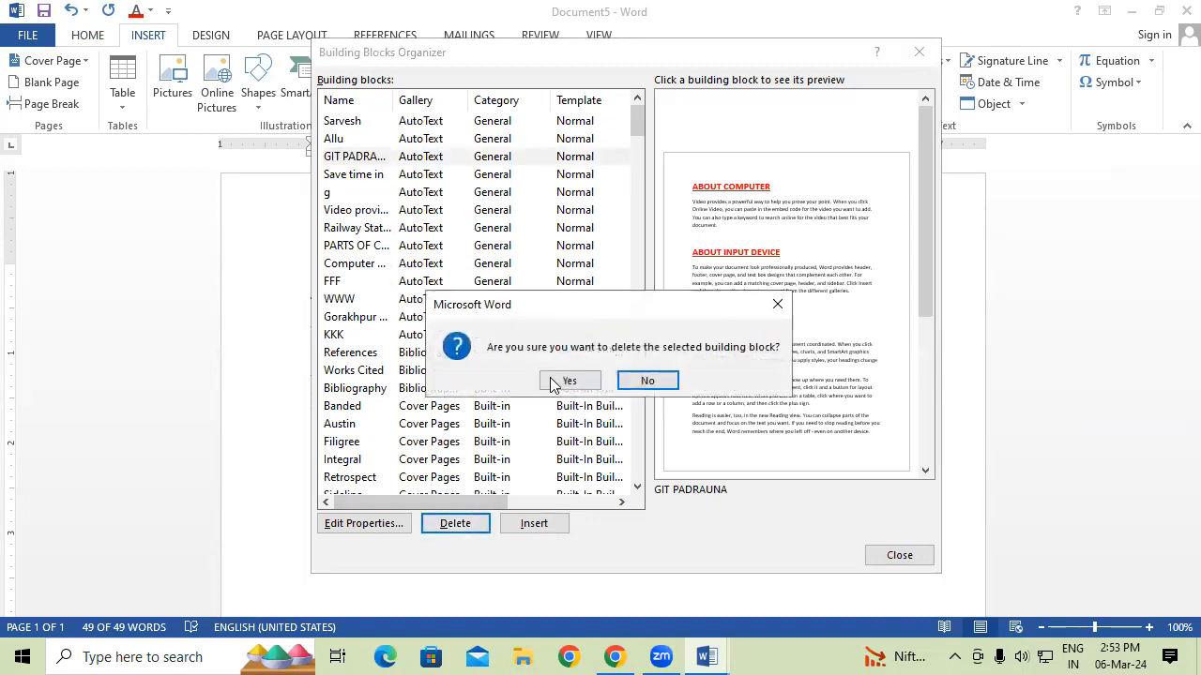
click(570, 380)
click(375, 174)
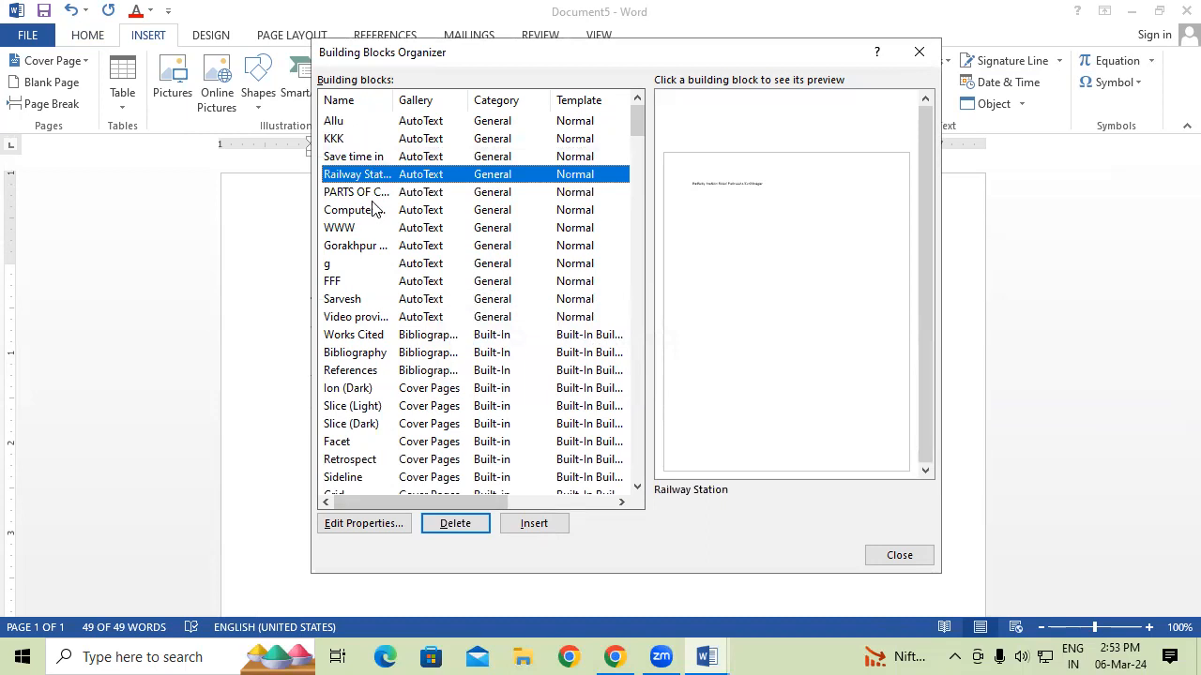
click(373, 266)
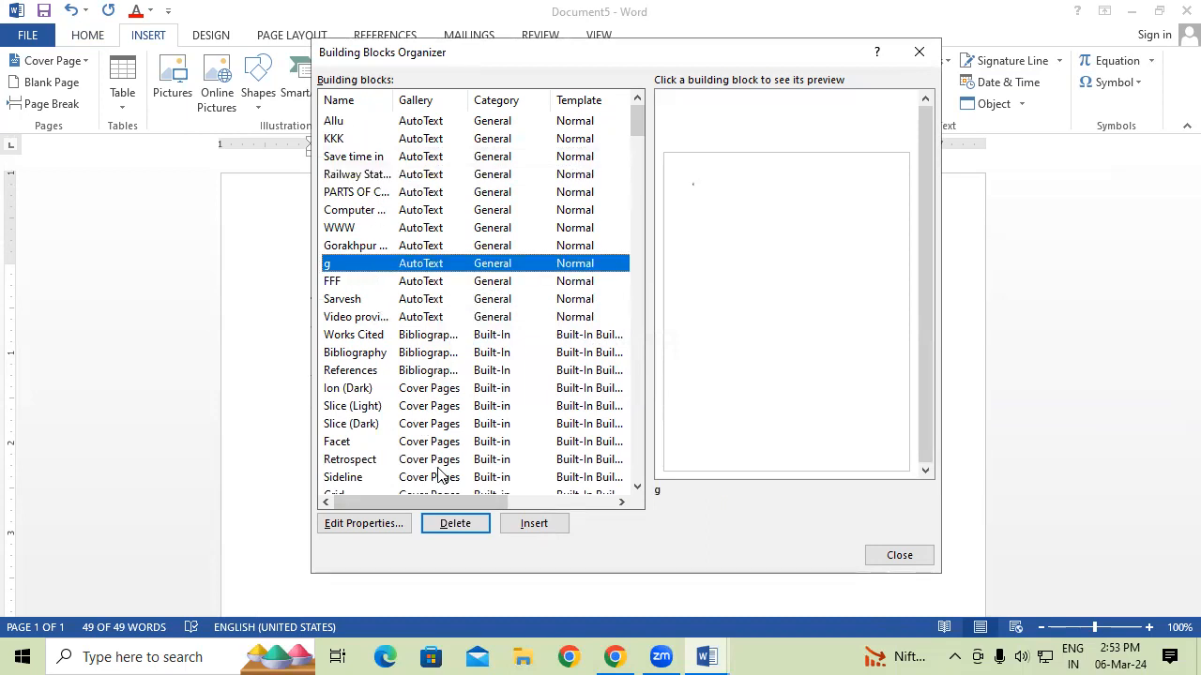
click(458, 524)
click(568, 381)
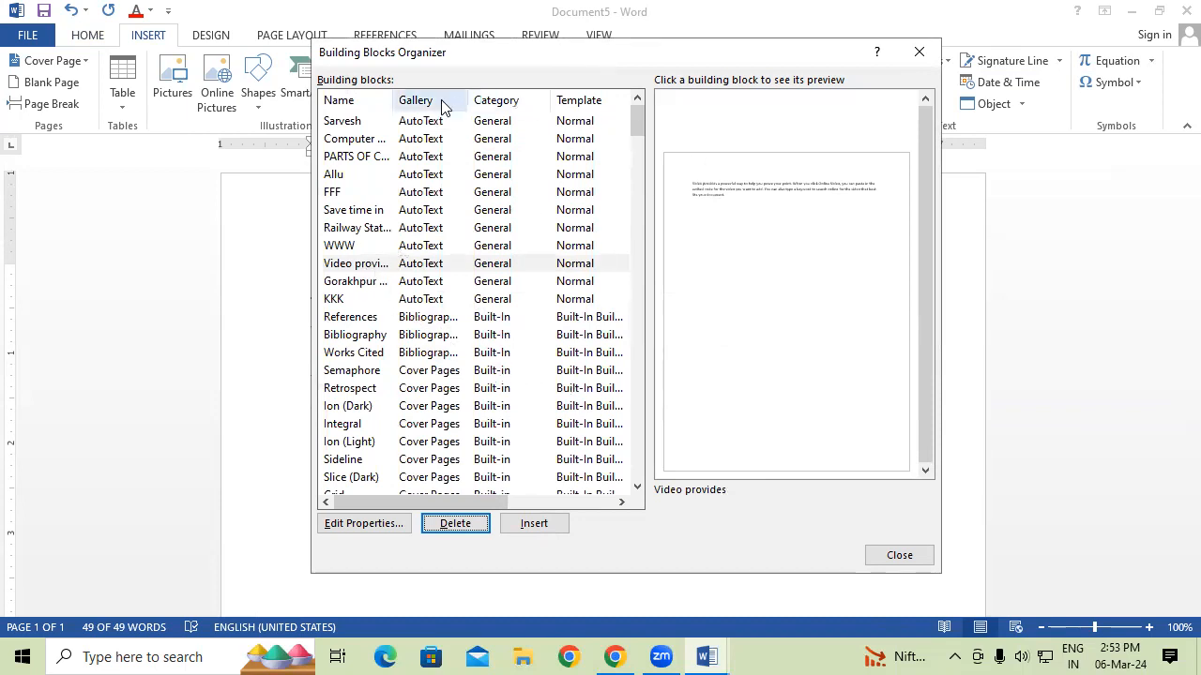
click(917, 55)
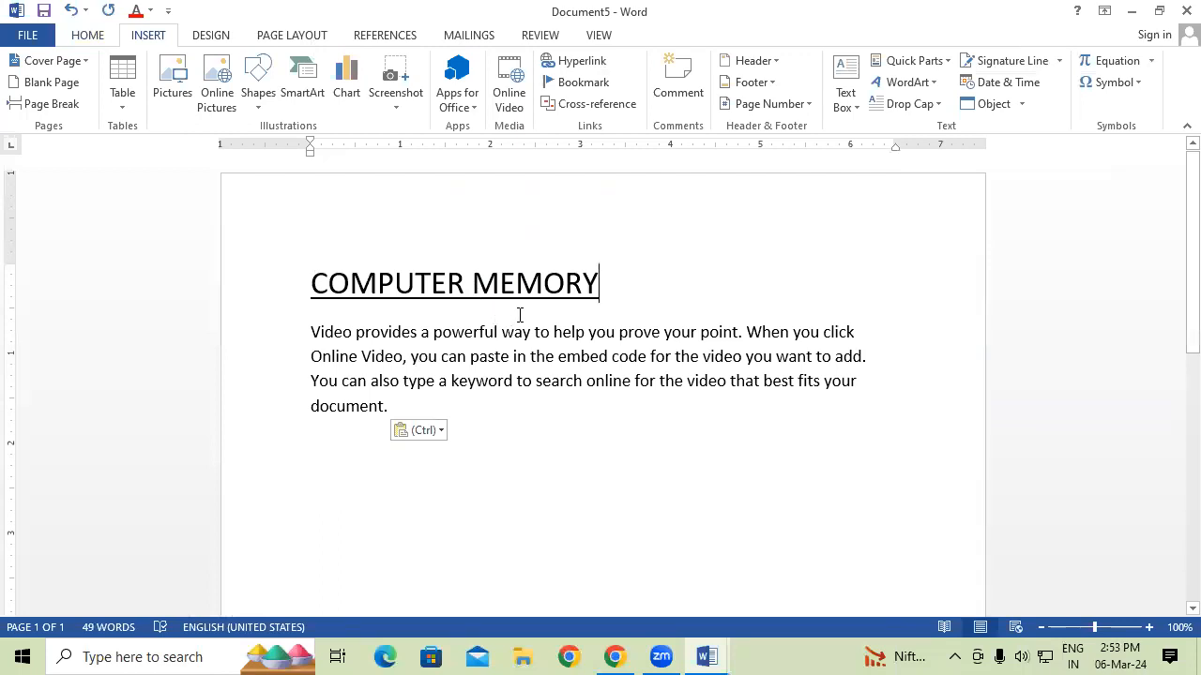
Save all of Document5's text to the AutoText gallery under a new entry name.
key(ctrl+a)
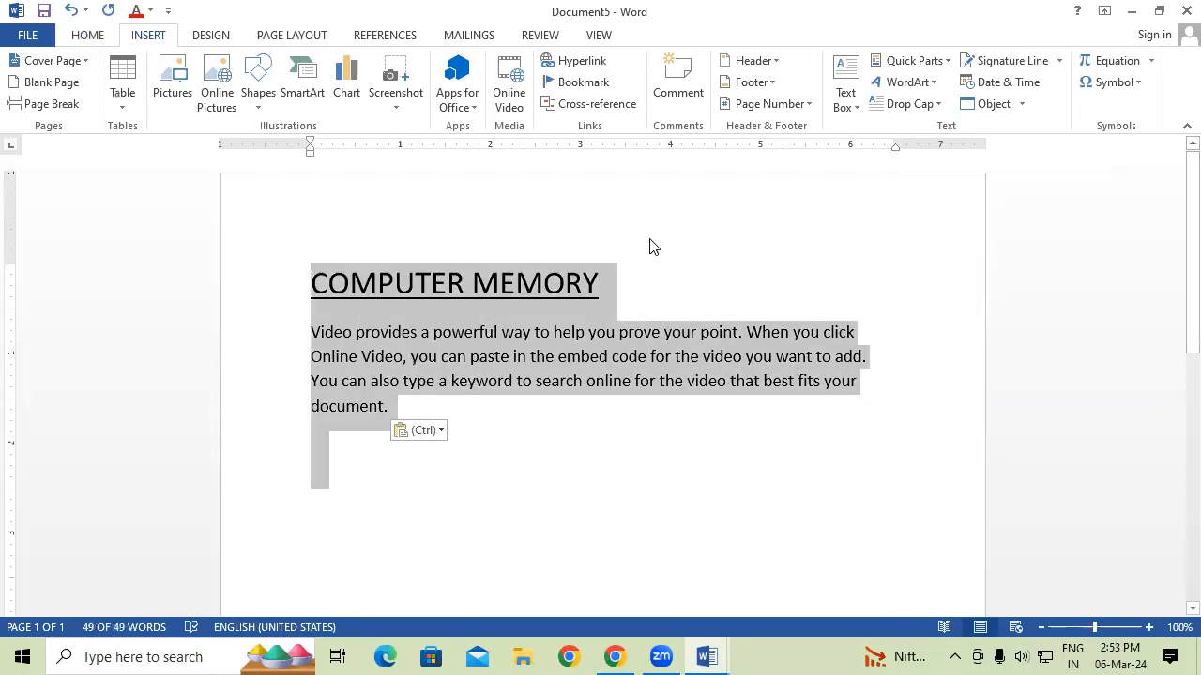
click(918, 63)
mouse_move(920, 84)
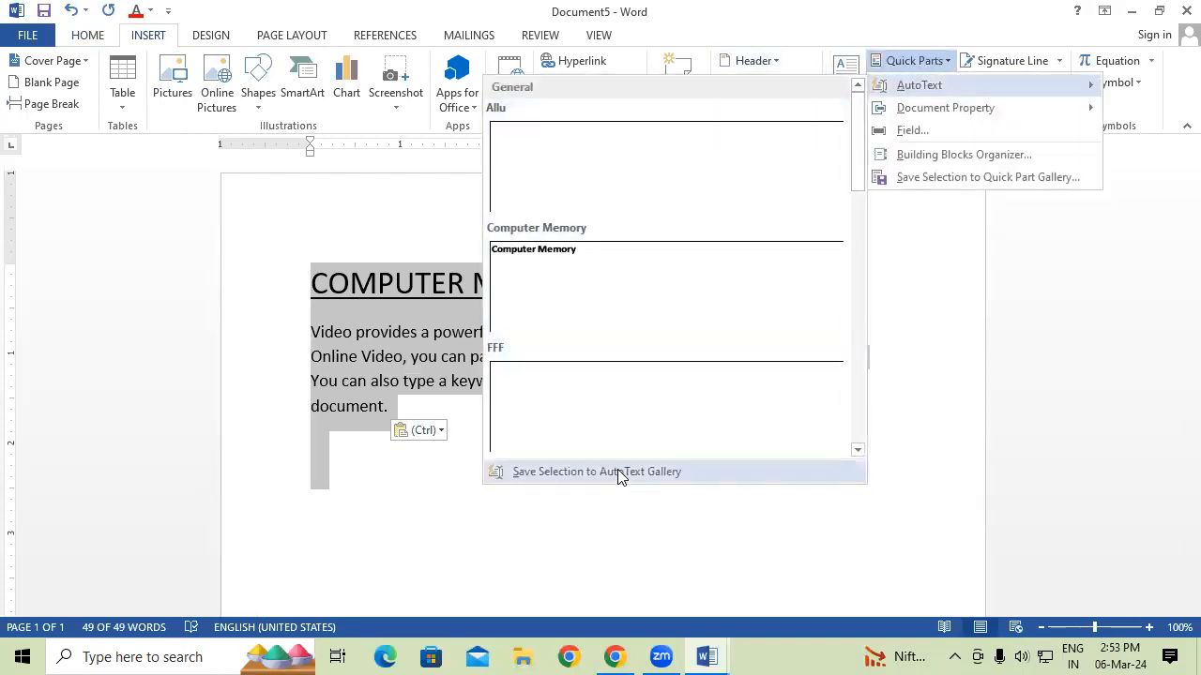
click(616, 473)
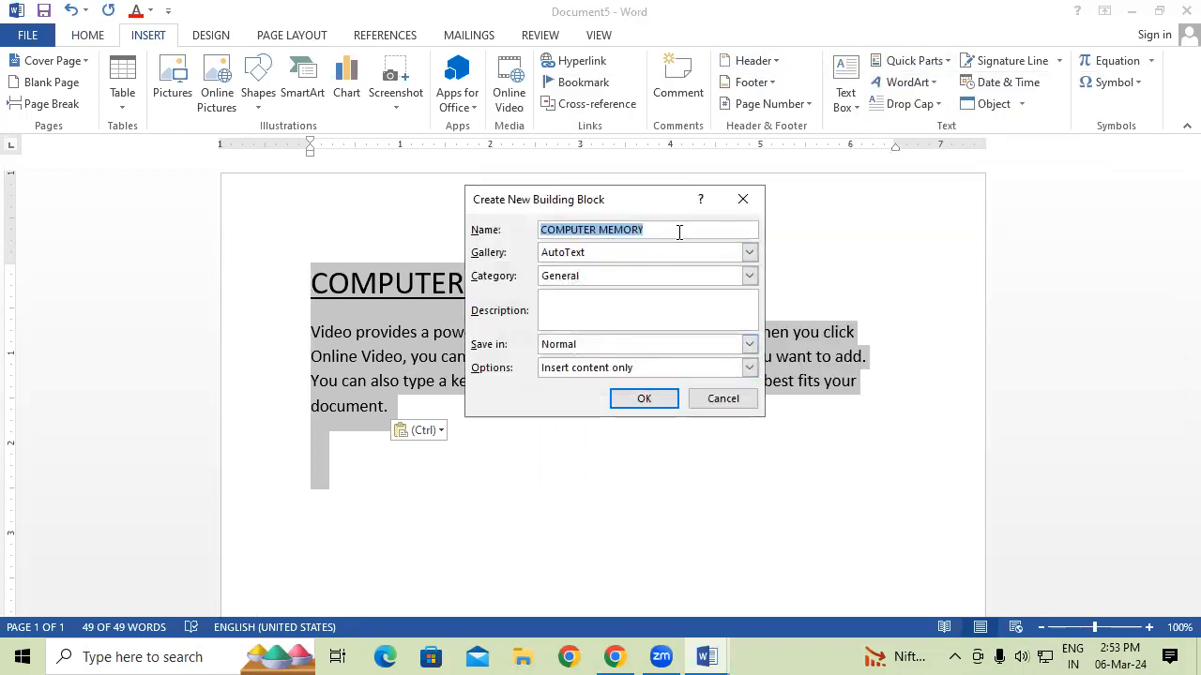
text(PRADEEP)
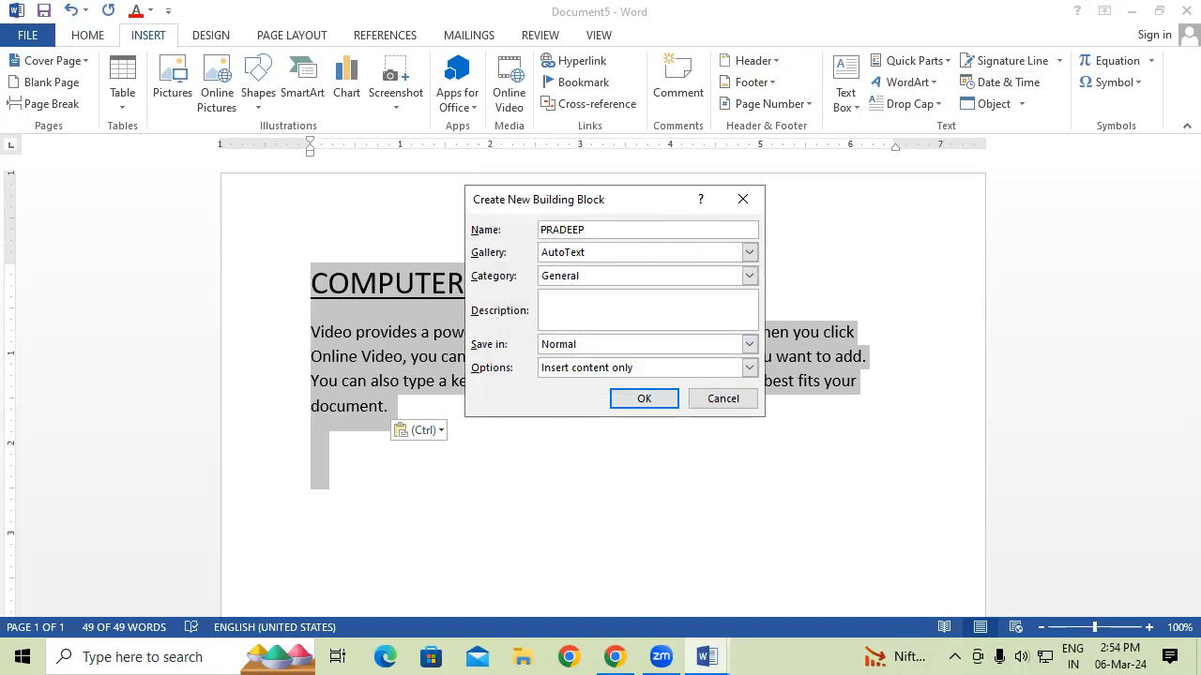
click(643, 399)
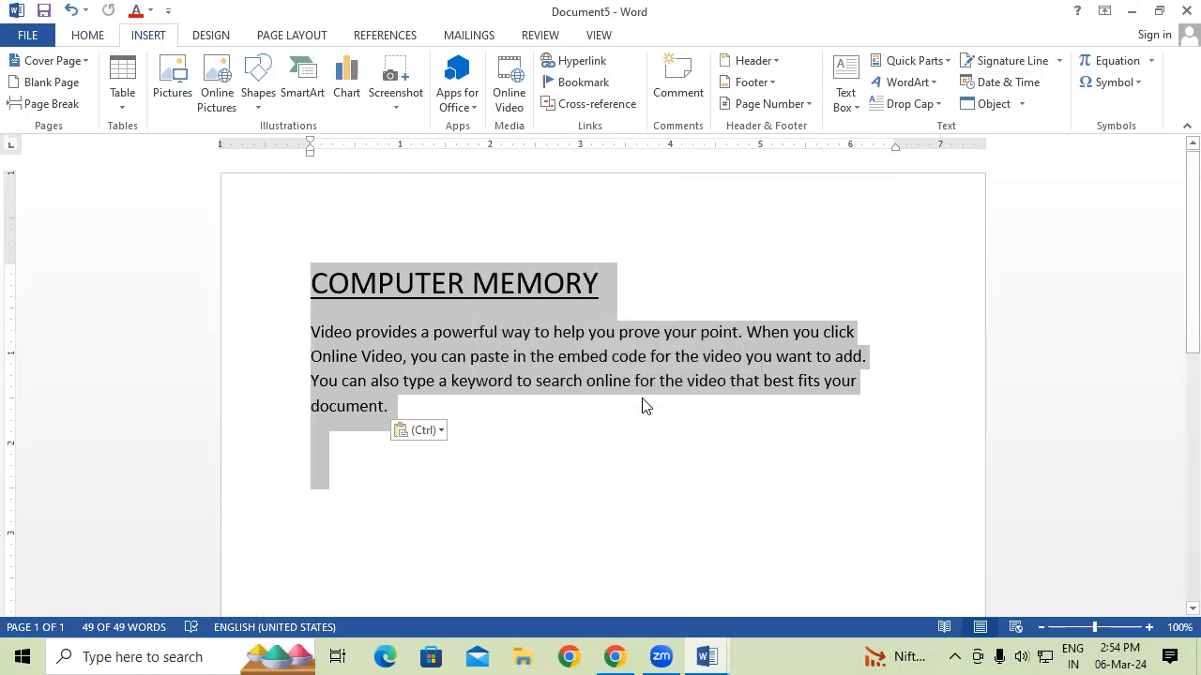
In a new document, insert the new AutoText entry from its first letters, then delete everything.
key(ctrl+n)
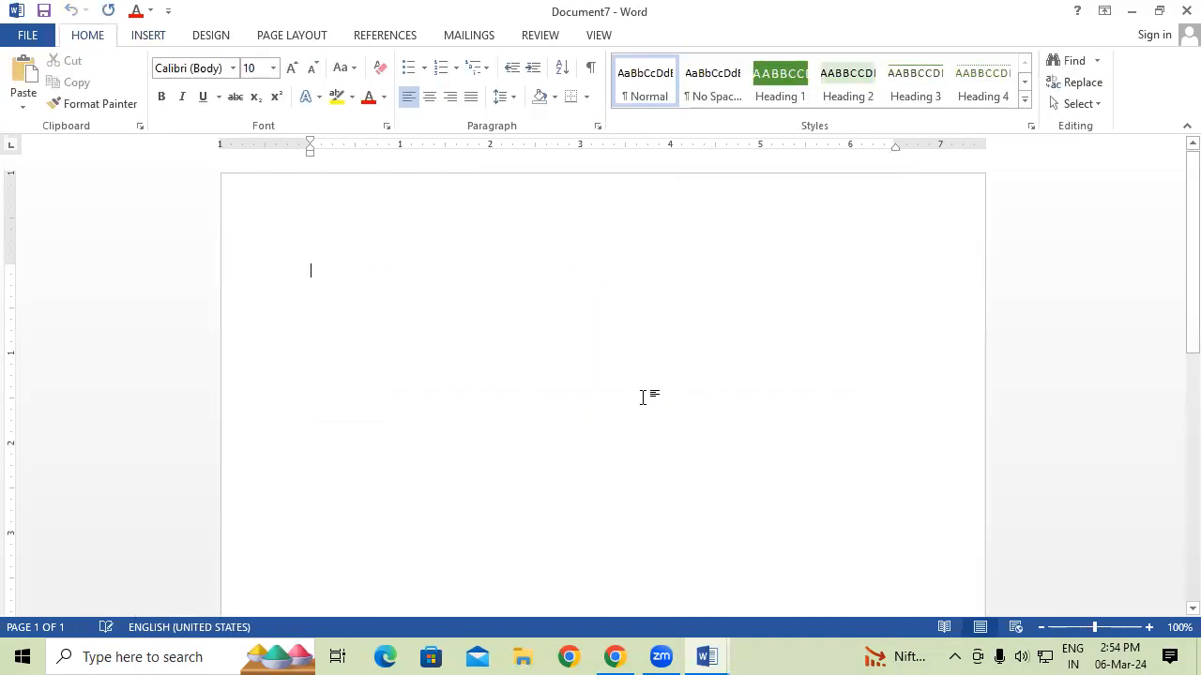
text(PRAD)
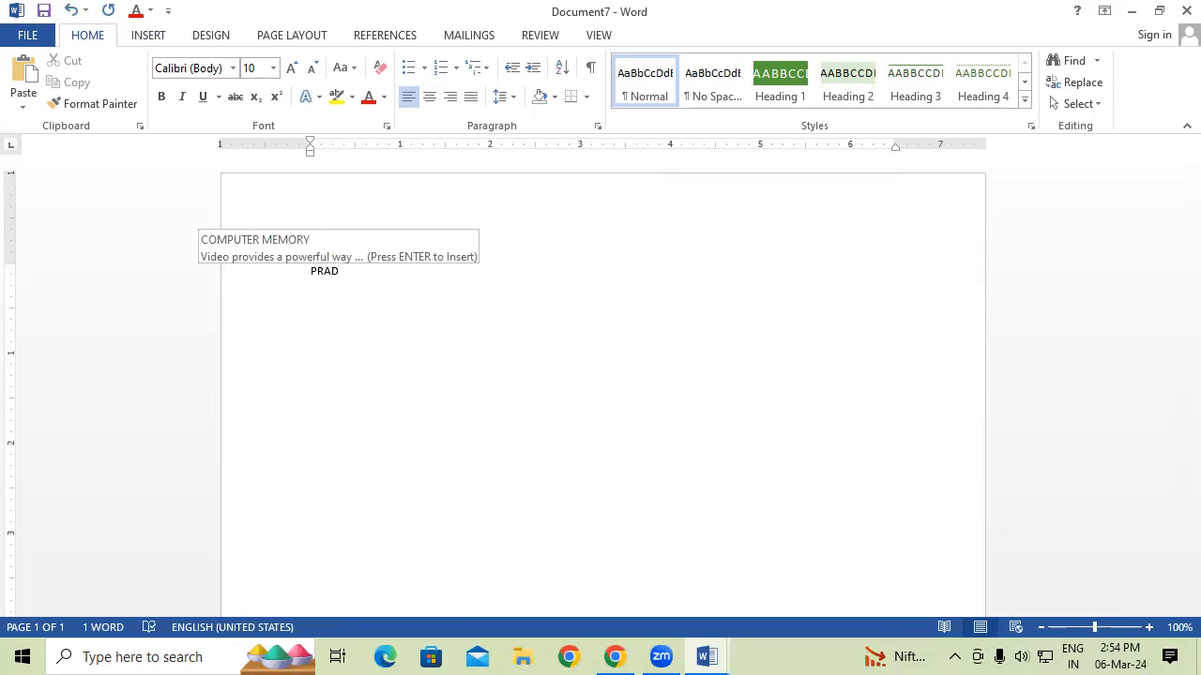
text(Gayatri Institute of Technology)
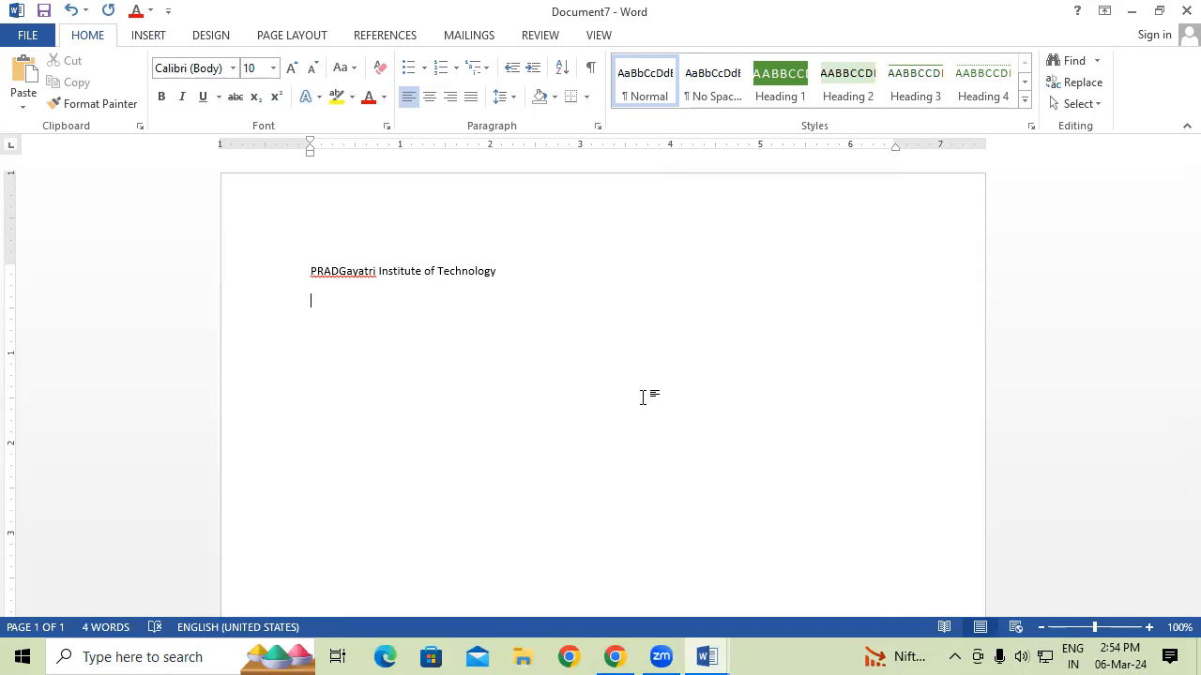
key(ctrl+a)
key(Delete)
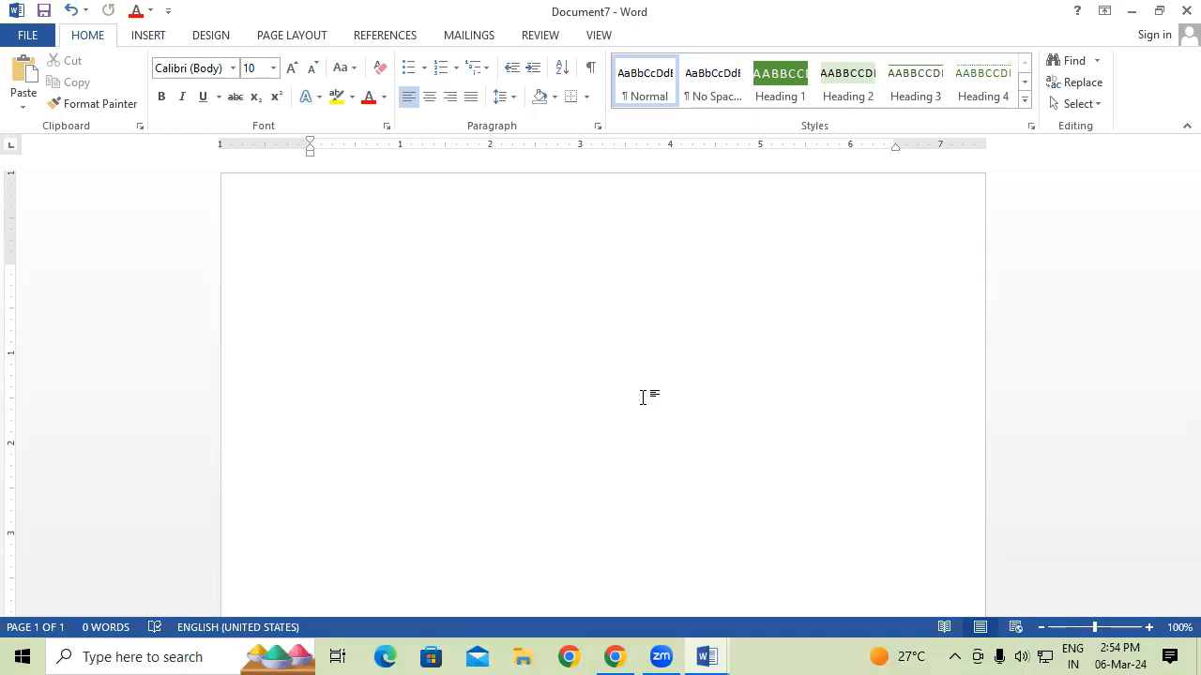
Close Document7 without saving and paste the copied text into Document5.
click(1187, 11)
click(600, 364)
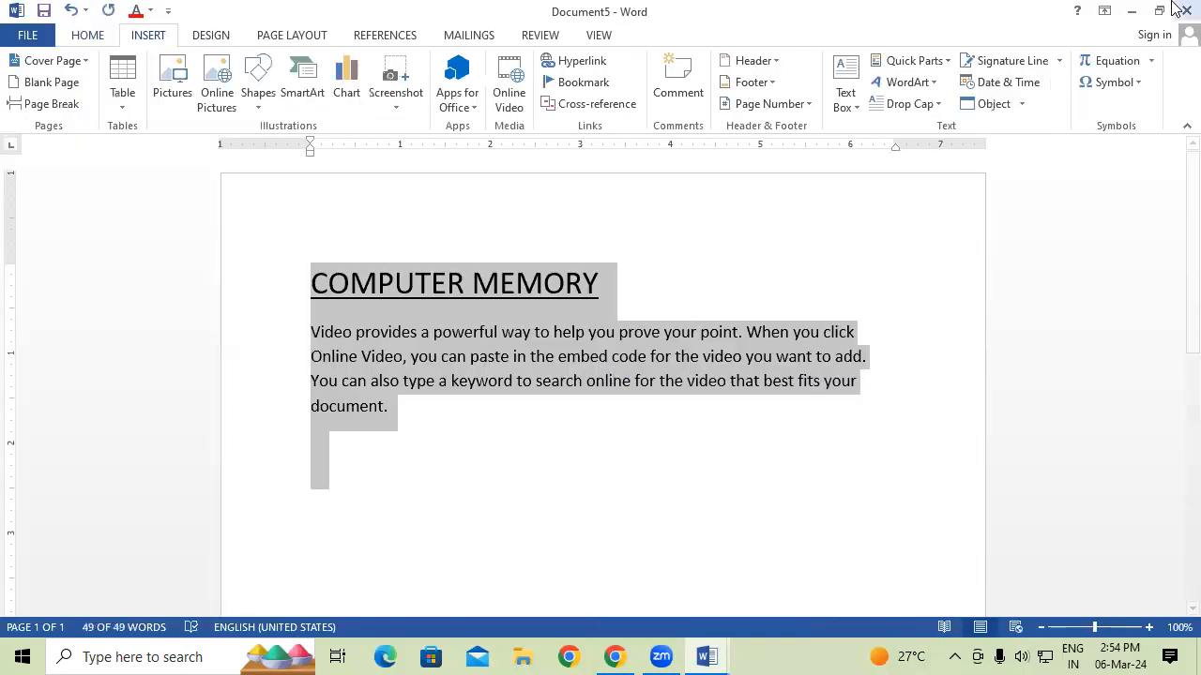
text(COMPUTER MEMORY Video provides a powerful way to help you prove your point. When you click Online Video, you can paste in the embed code for the video you want to add. You can also type a keyword to search online for the video that best fits your document.)
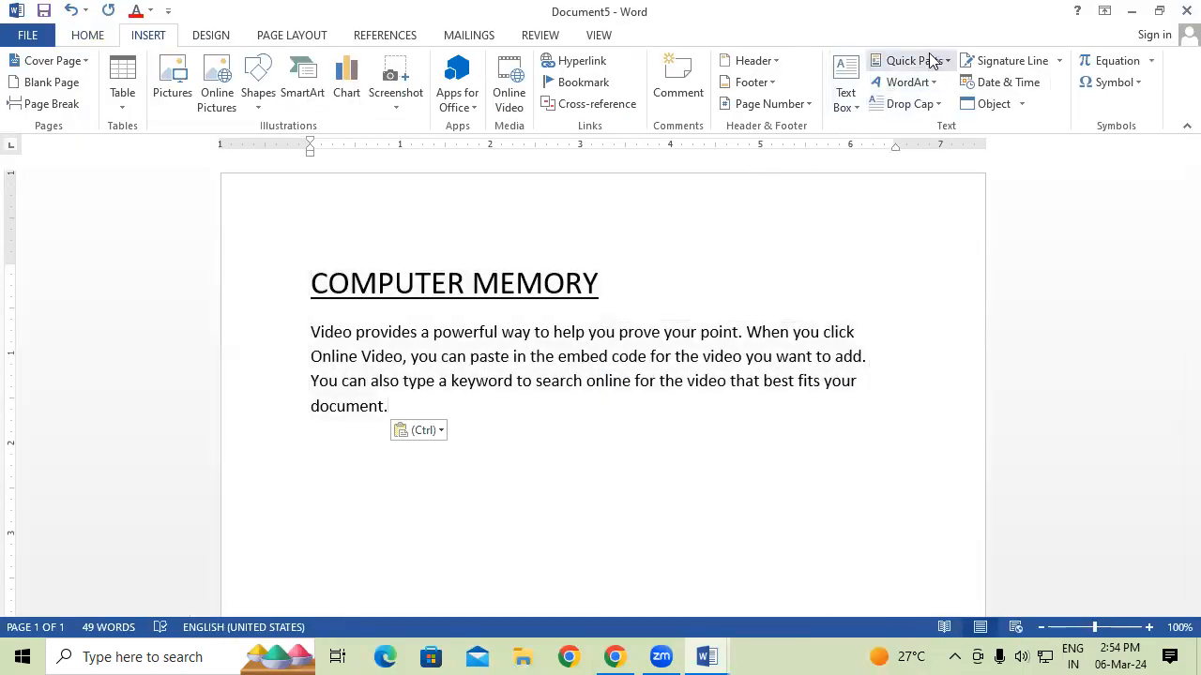
Check the Quick Parts list, then start a new empty line below the COMPUTER MEMORY paragraph.
click(928, 60)
mouse_move(933, 90)
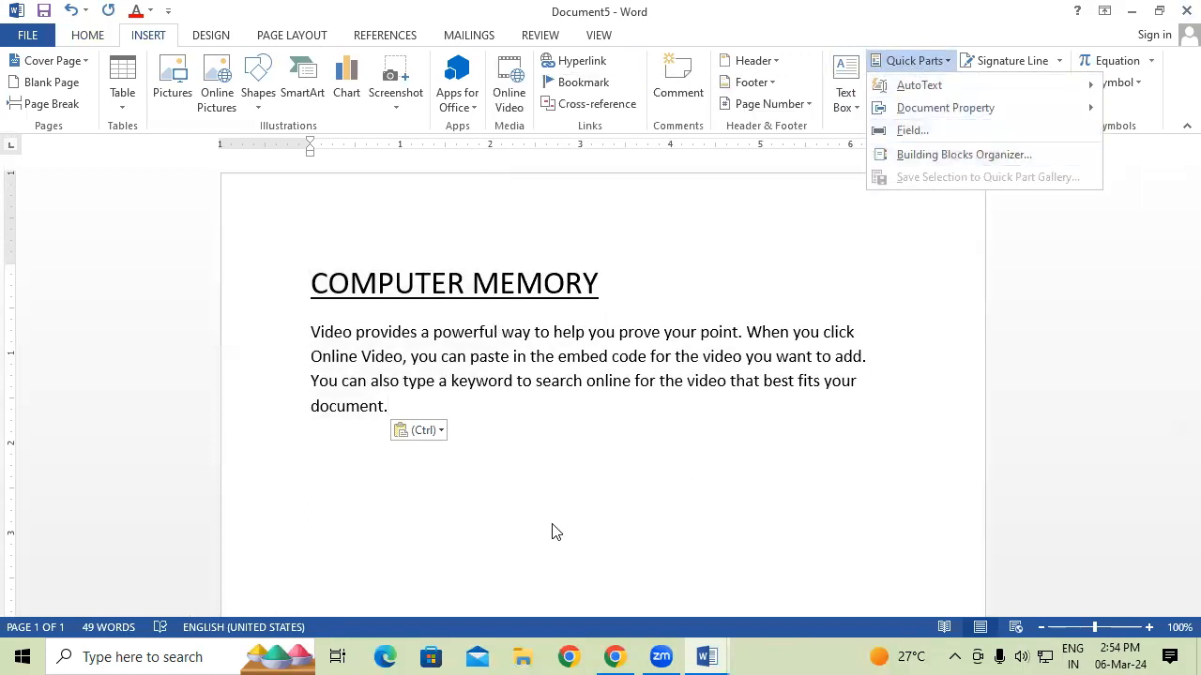
click(563, 477)
key(Return)
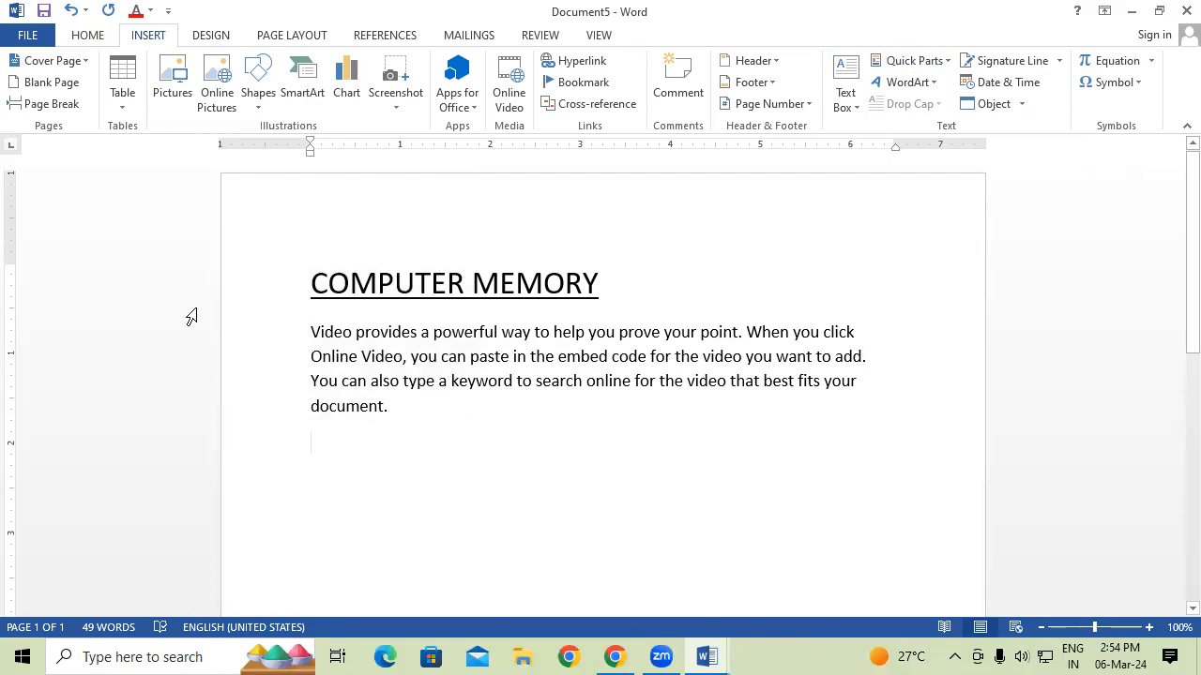
Insert a 10 by 5 table and enter 45, 25 and 85 down the first column.
click(123, 82)
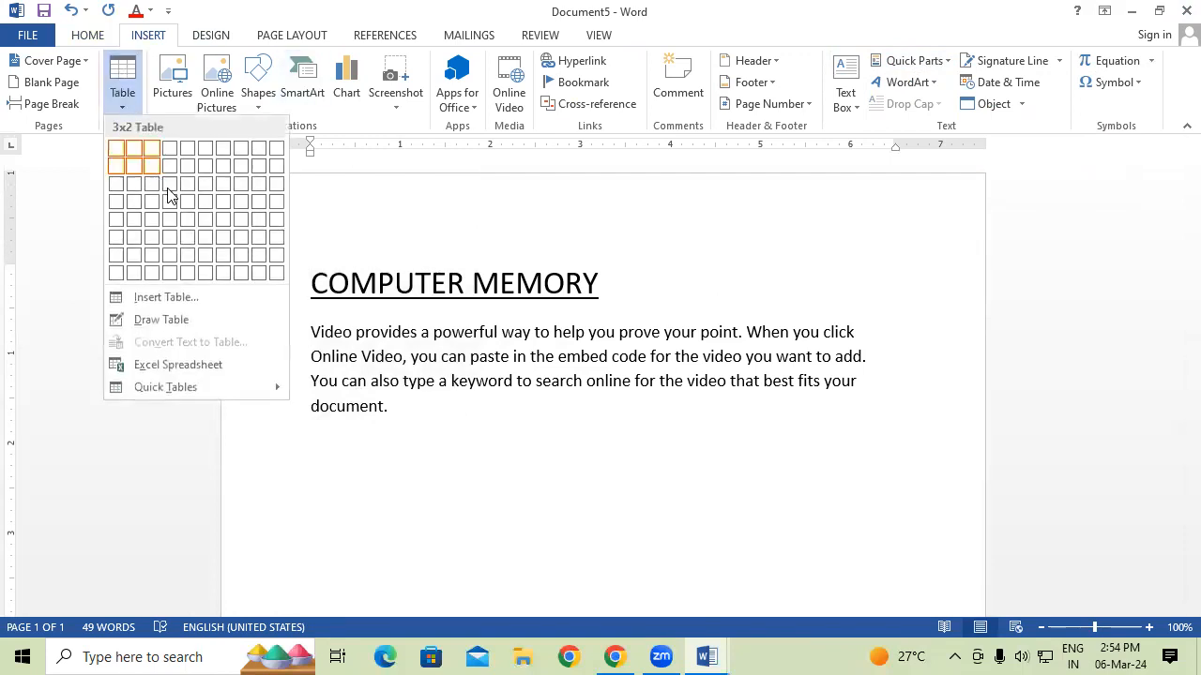
click(275, 219)
text(45)
key(Down)
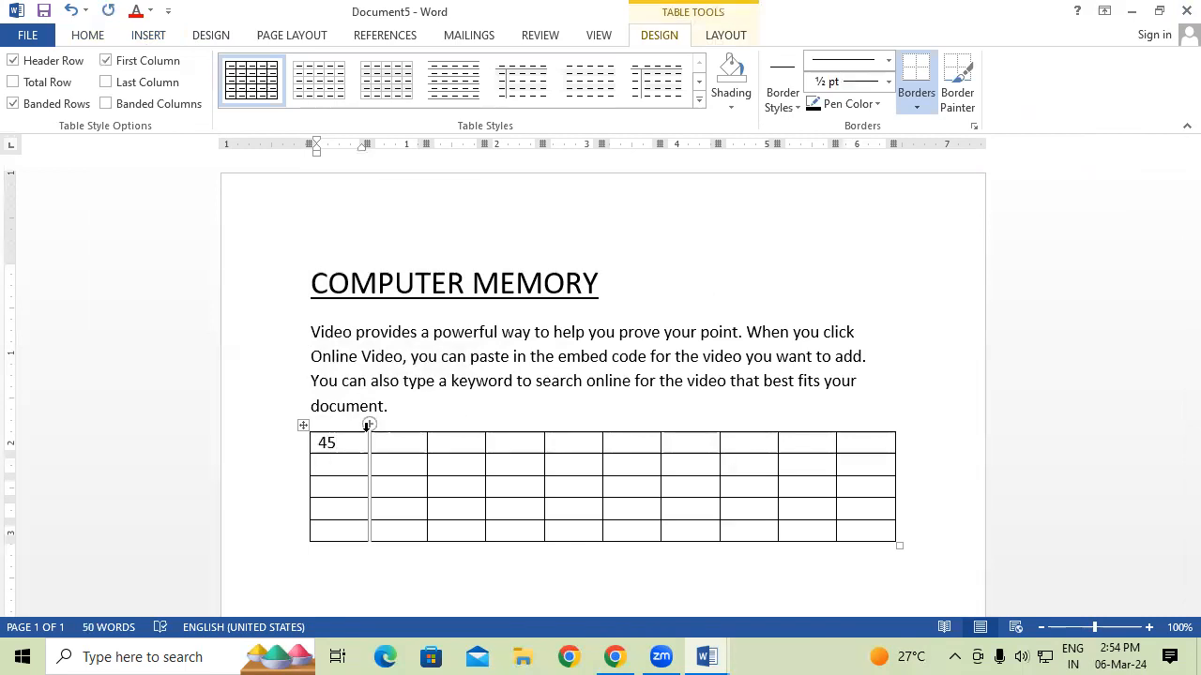
text(25)
key(Tab)
text(32)
key(Tab)
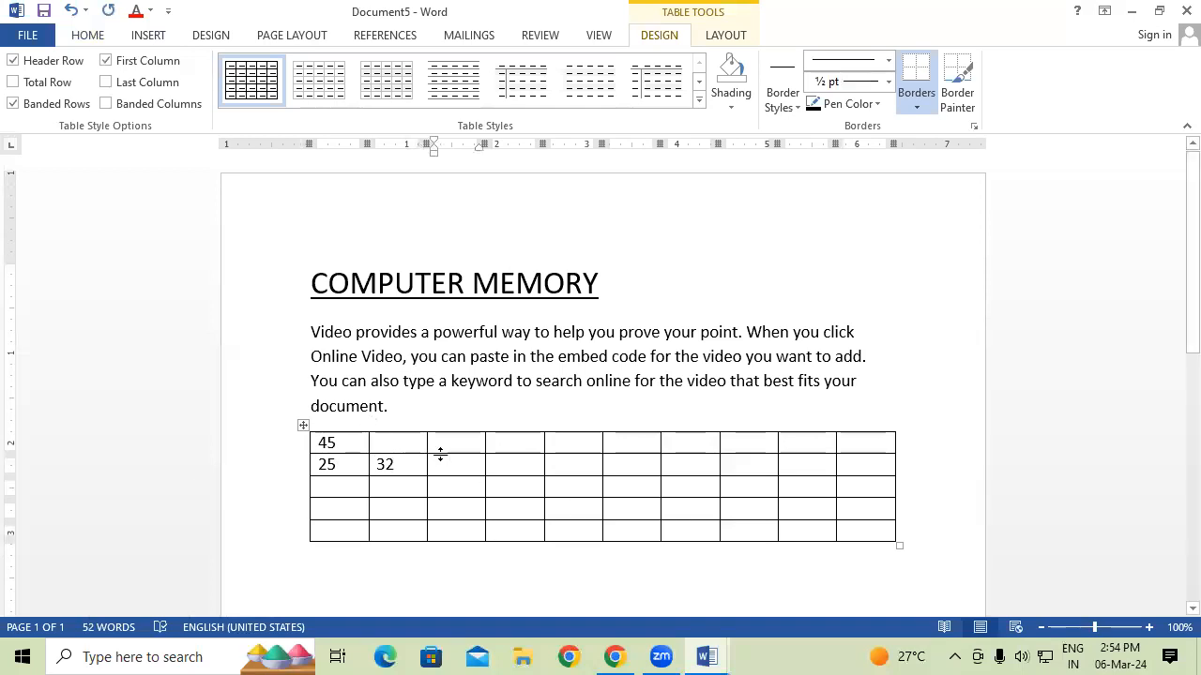
click(416, 464)
key(BackSpace)
key(BackSpace)
click(323, 486)
text(85)
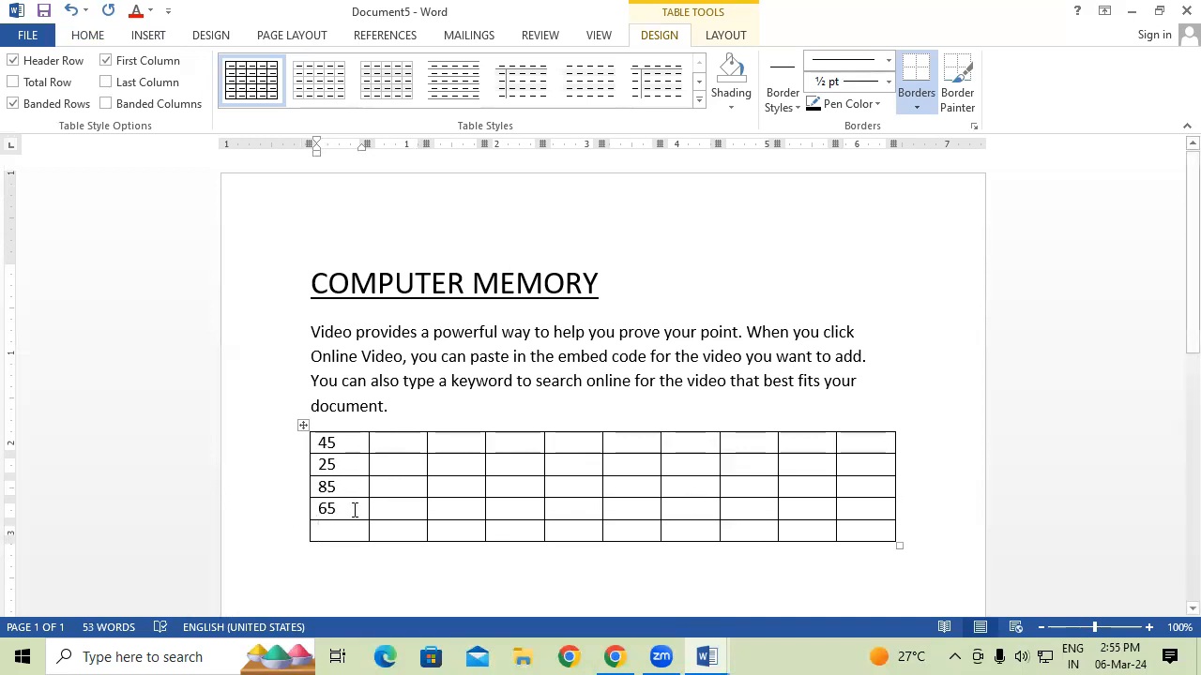
Enlarge the font of the first-column numbers and the empty bottom-left cell.
click(718, 38)
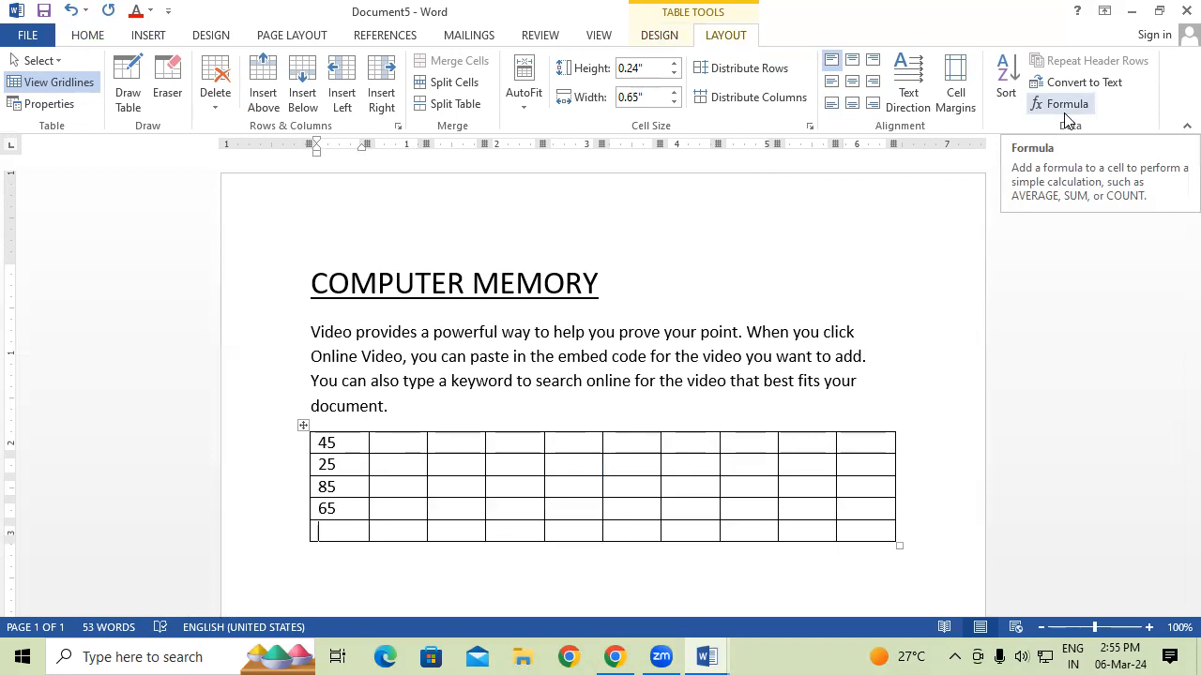
drag(319, 441, 336, 514)
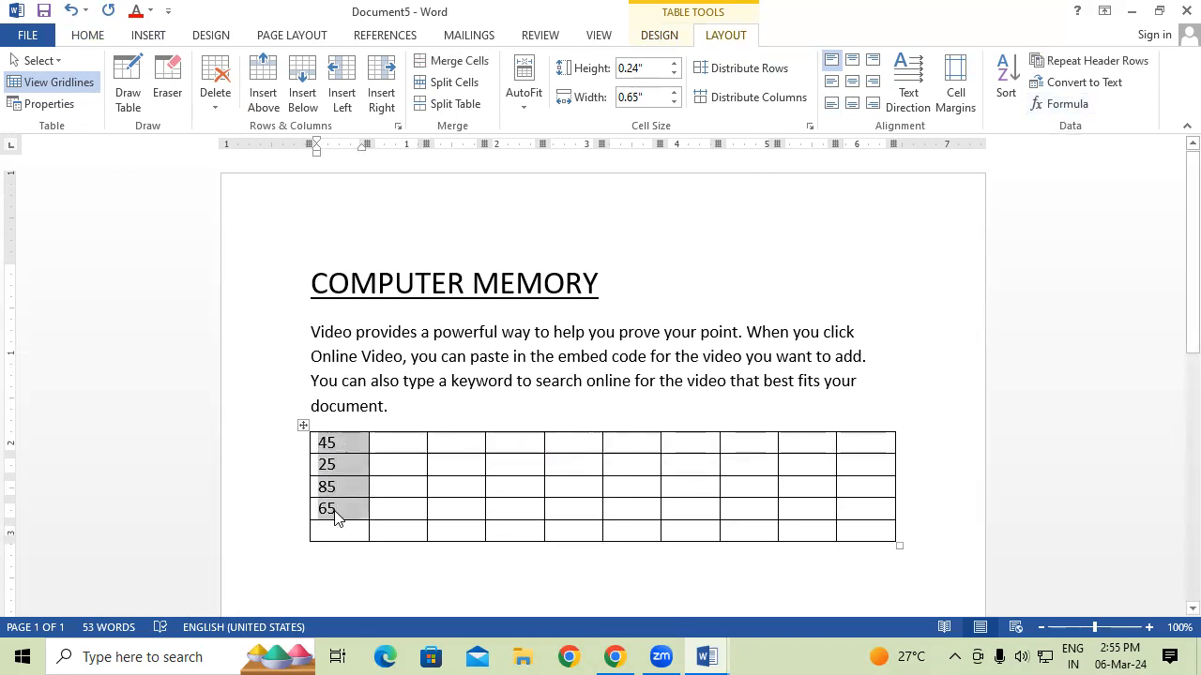
key(ctrl+shift+period)
key(ctrl+shift+period)
key(ctrl+shift+period)
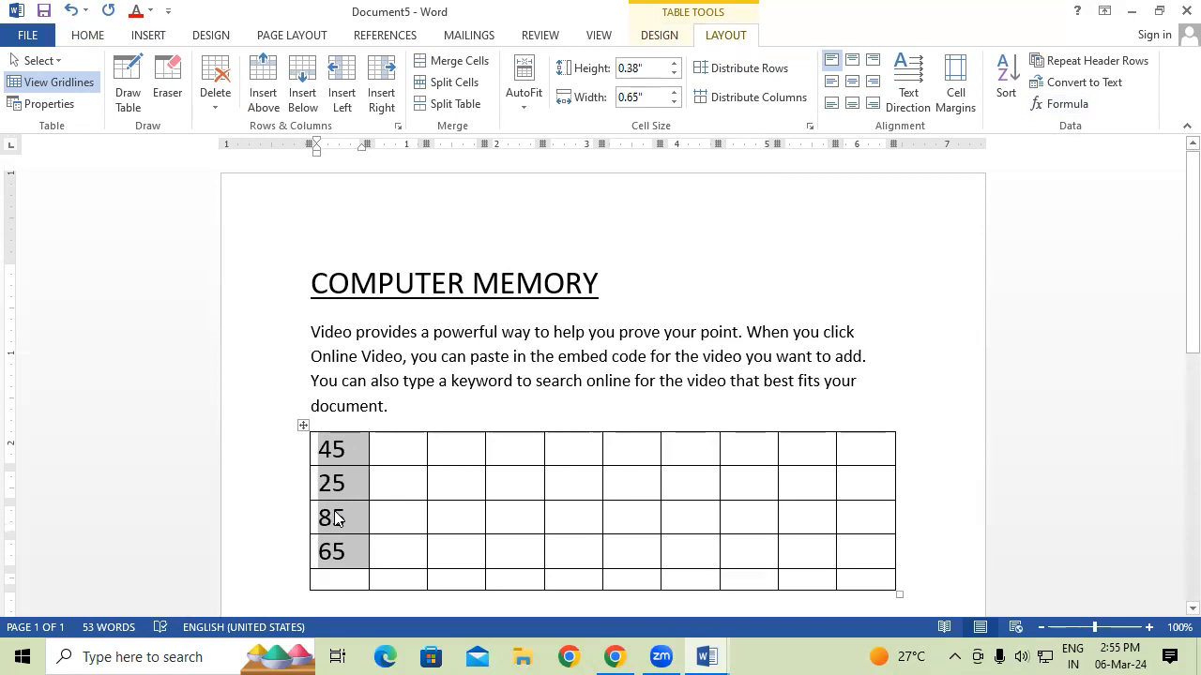
click(351, 579)
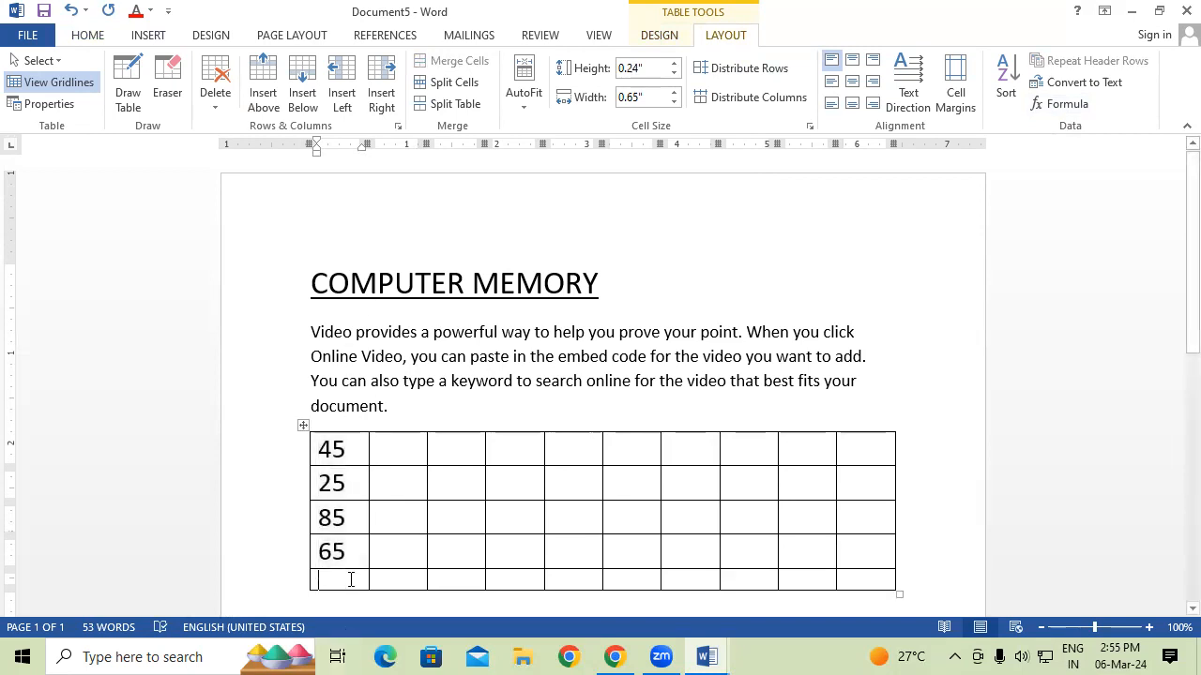
key(ctrl+shift+period)
key(ctrl+shift+period)
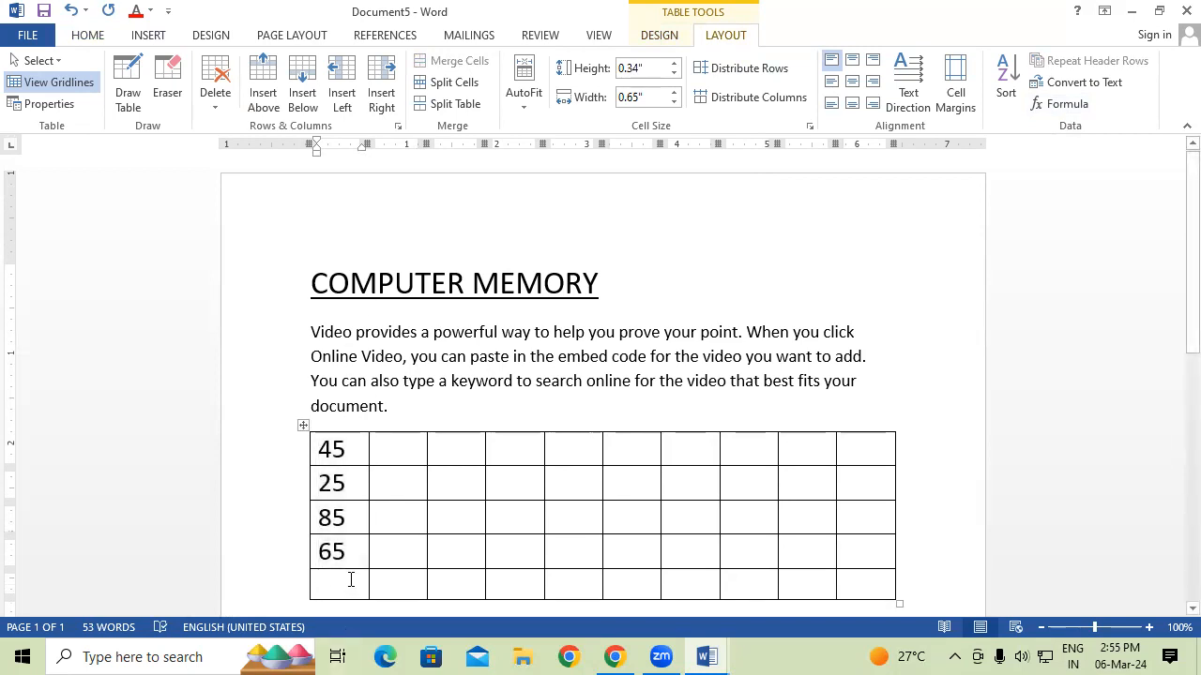
scroll(351, 579, down, 2)
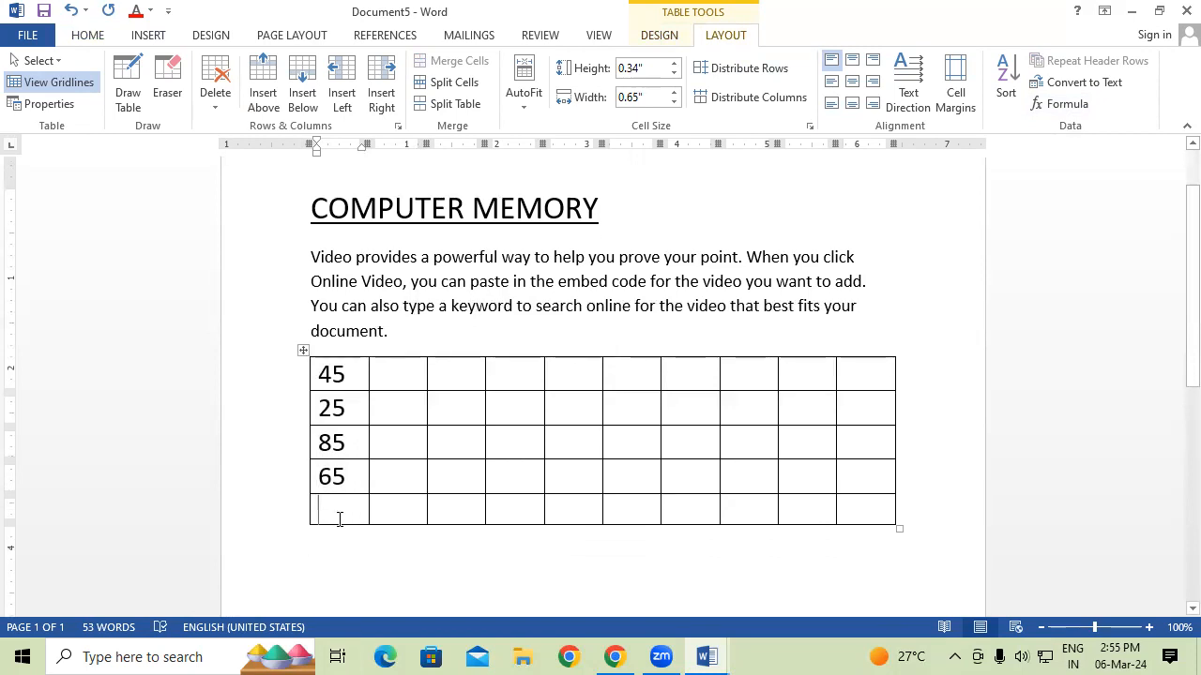
Look at the Formula dialog from Field and from Table Layout, closing it without inserting.
click(148, 35)
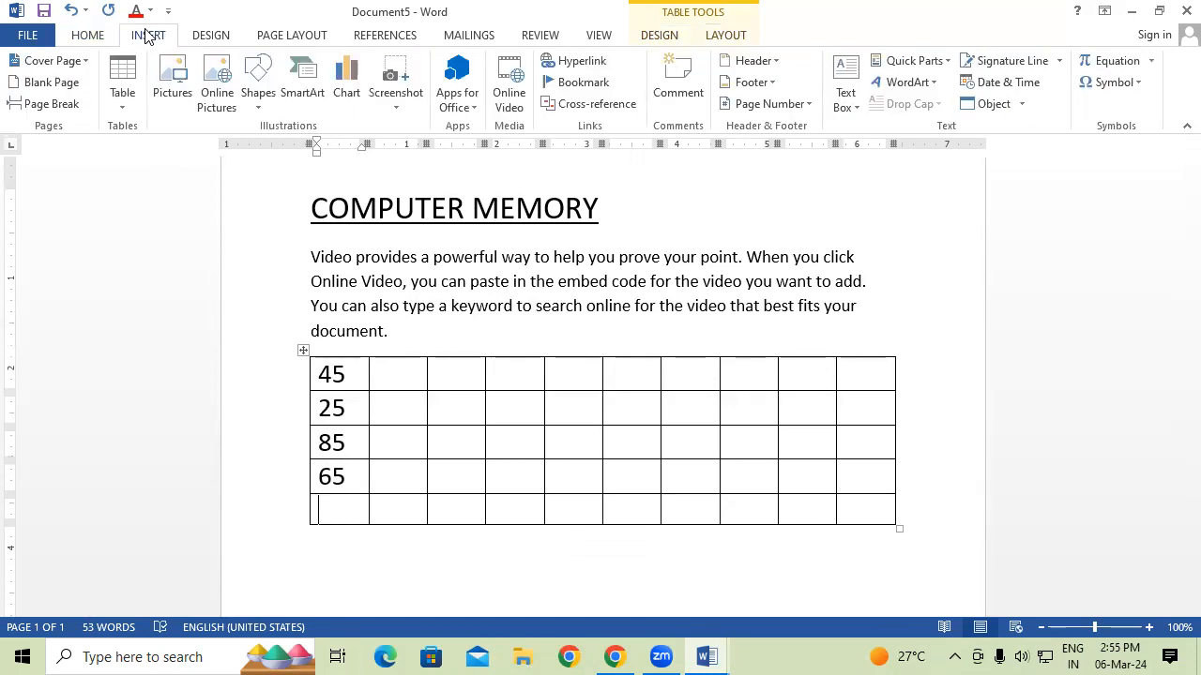
click(942, 61)
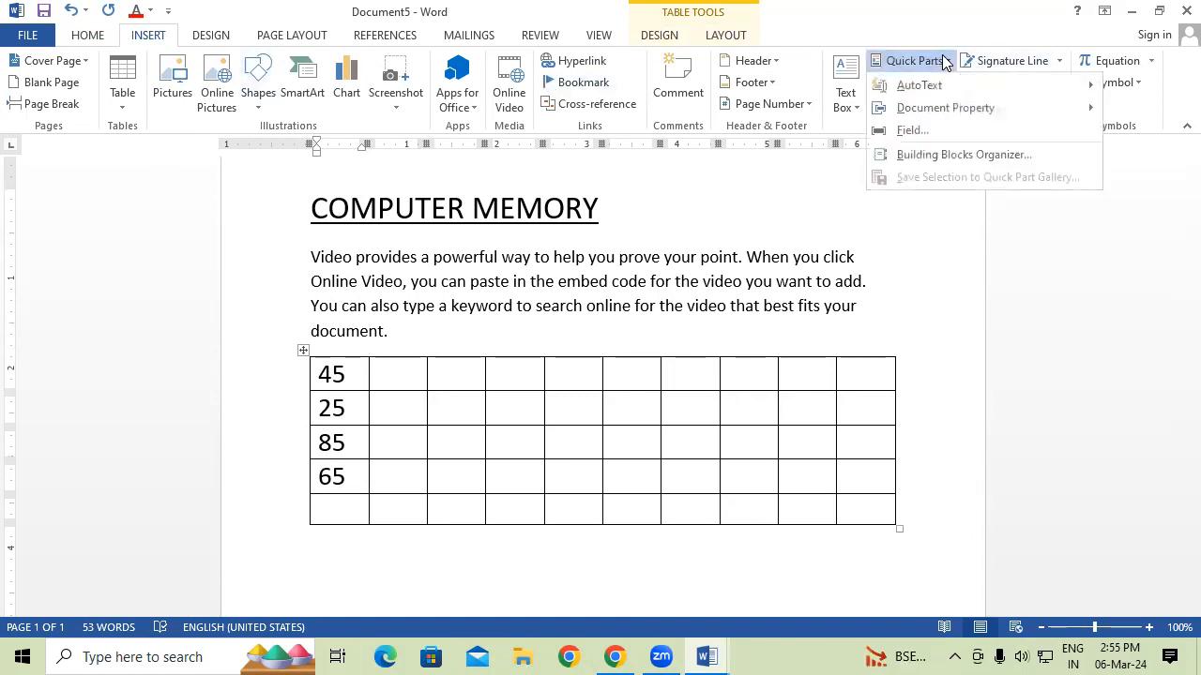
click(935, 132)
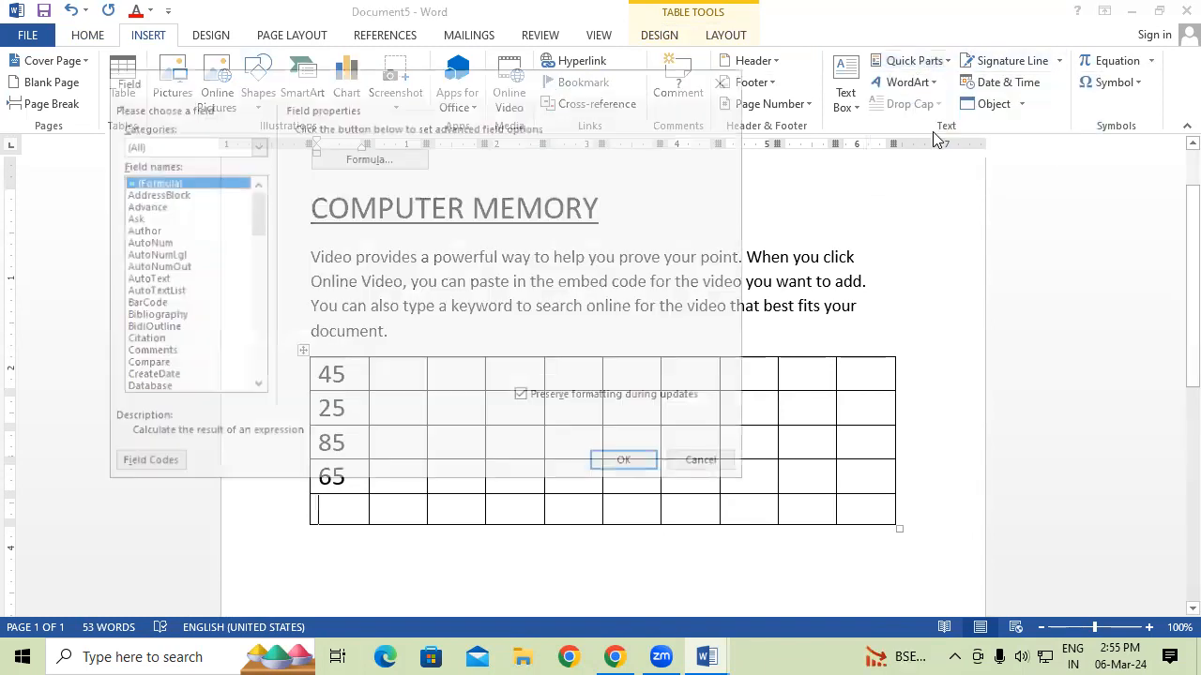
click(423, 158)
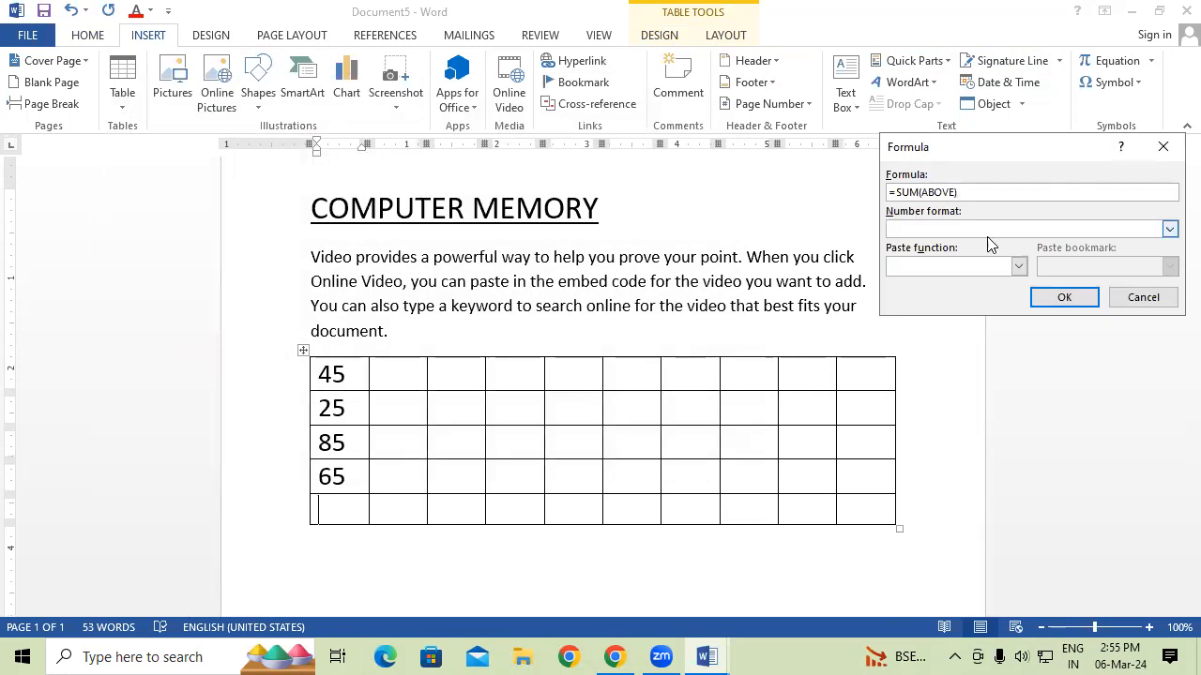
click(1156, 154)
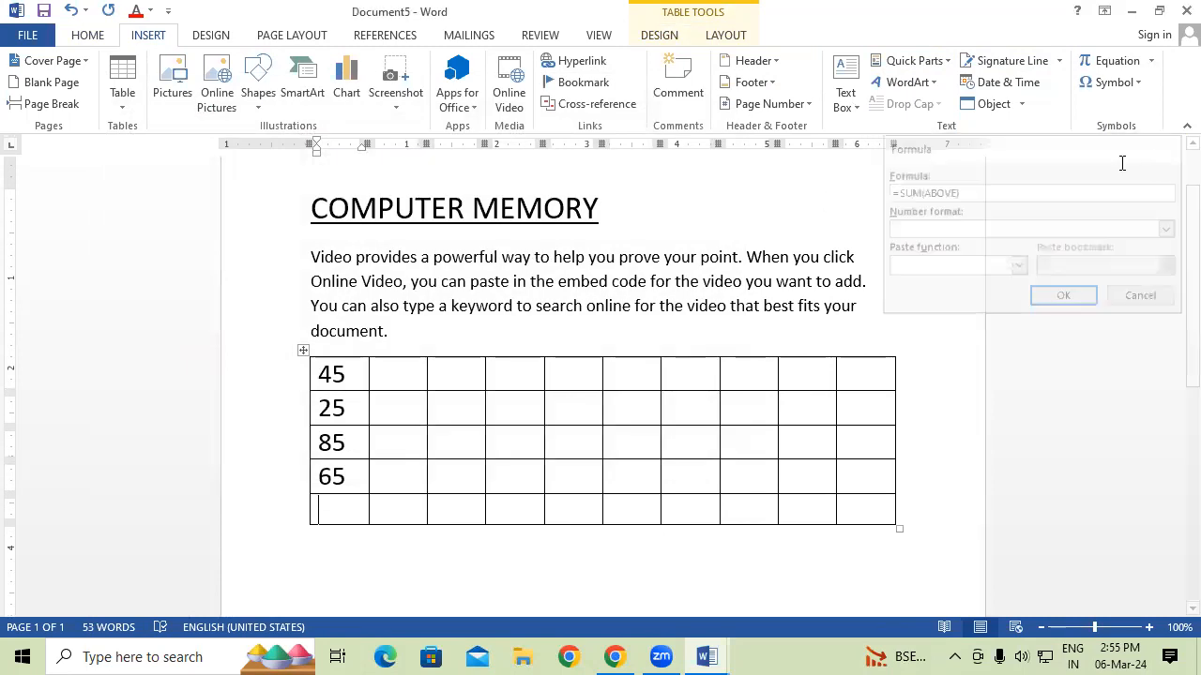
click(727, 36)
click(1061, 104)
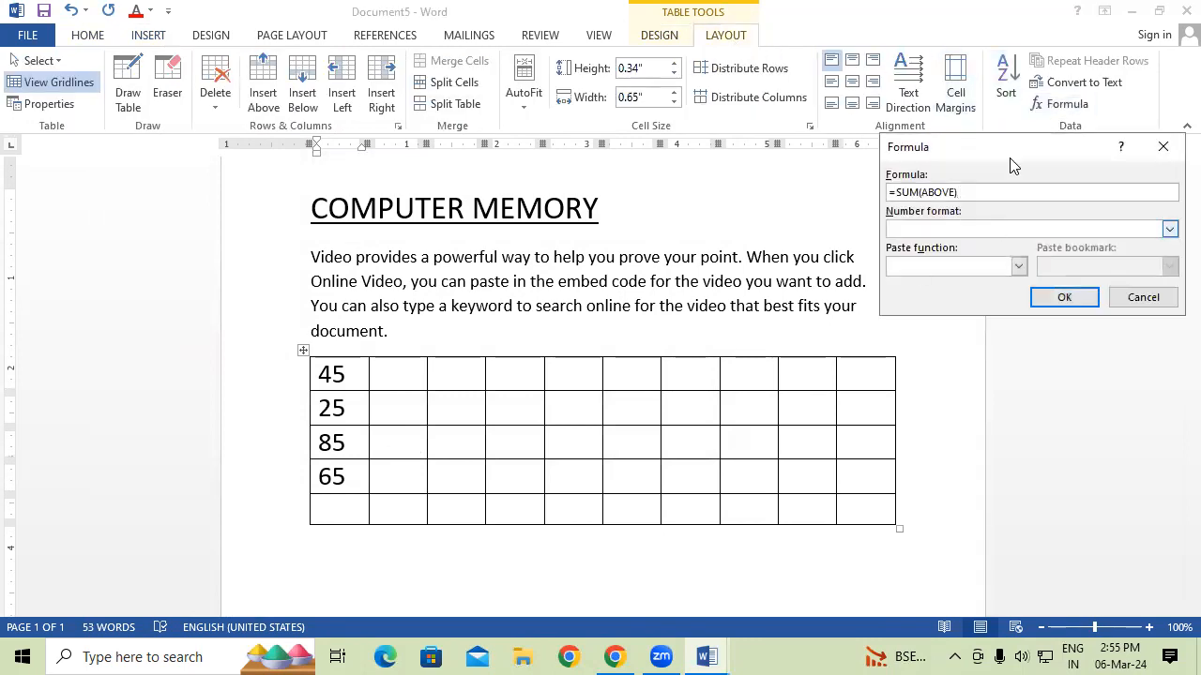
drag(1032, 161, 767, 321)
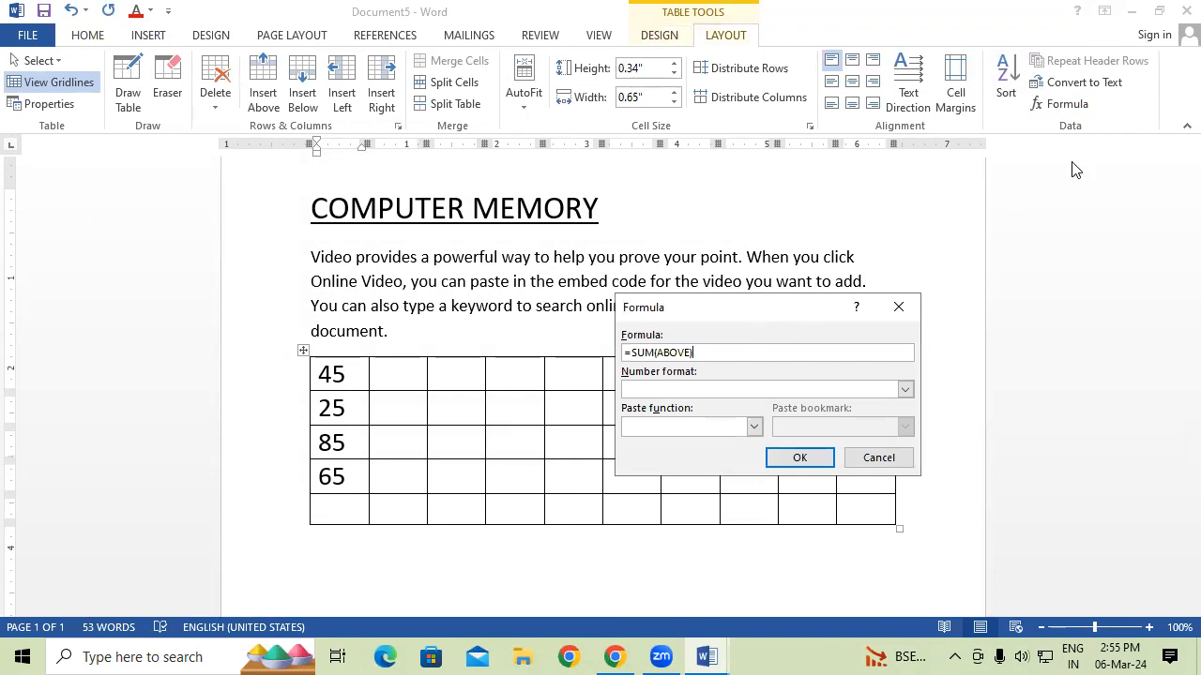
click(898, 307)
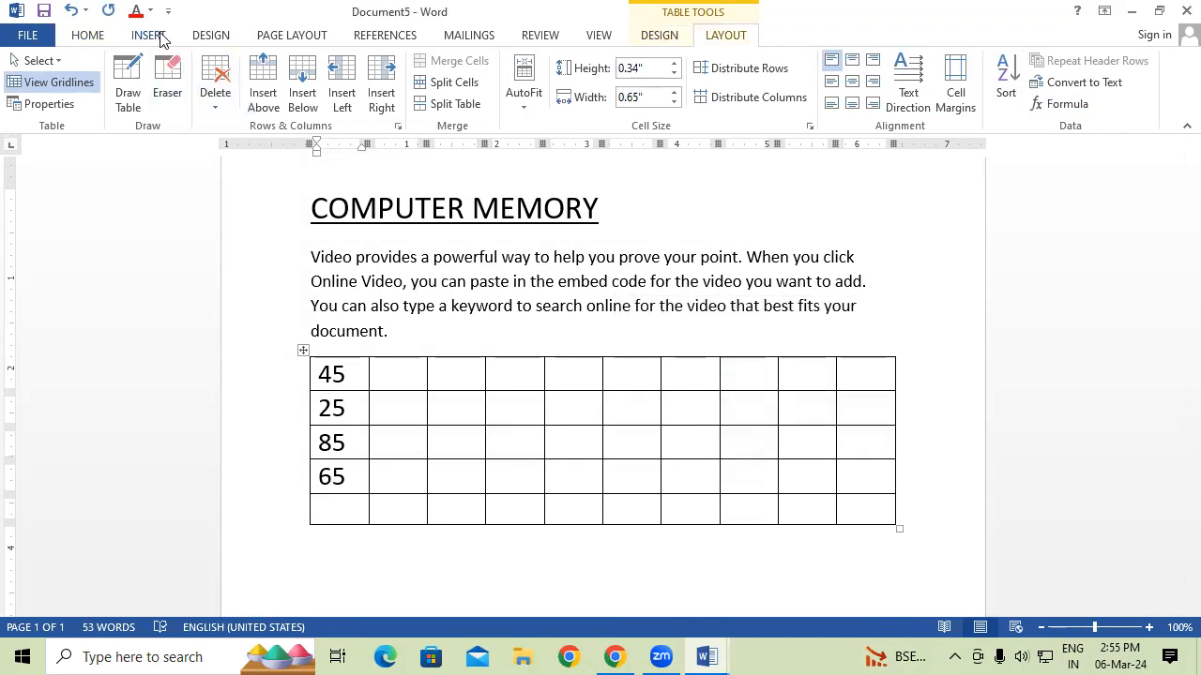
Insert a =SUM(ABOVE) field showing 220 in the bottom cell, then delete it.
click(148, 35)
click(908, 61)
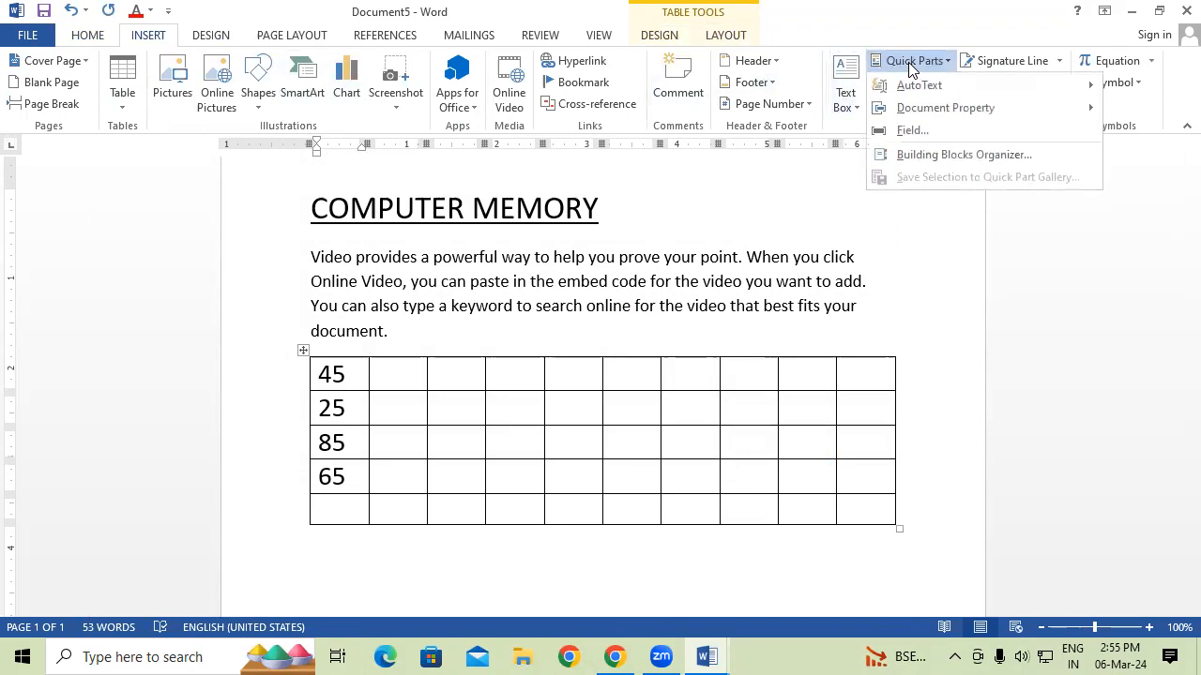
click(925, 132)
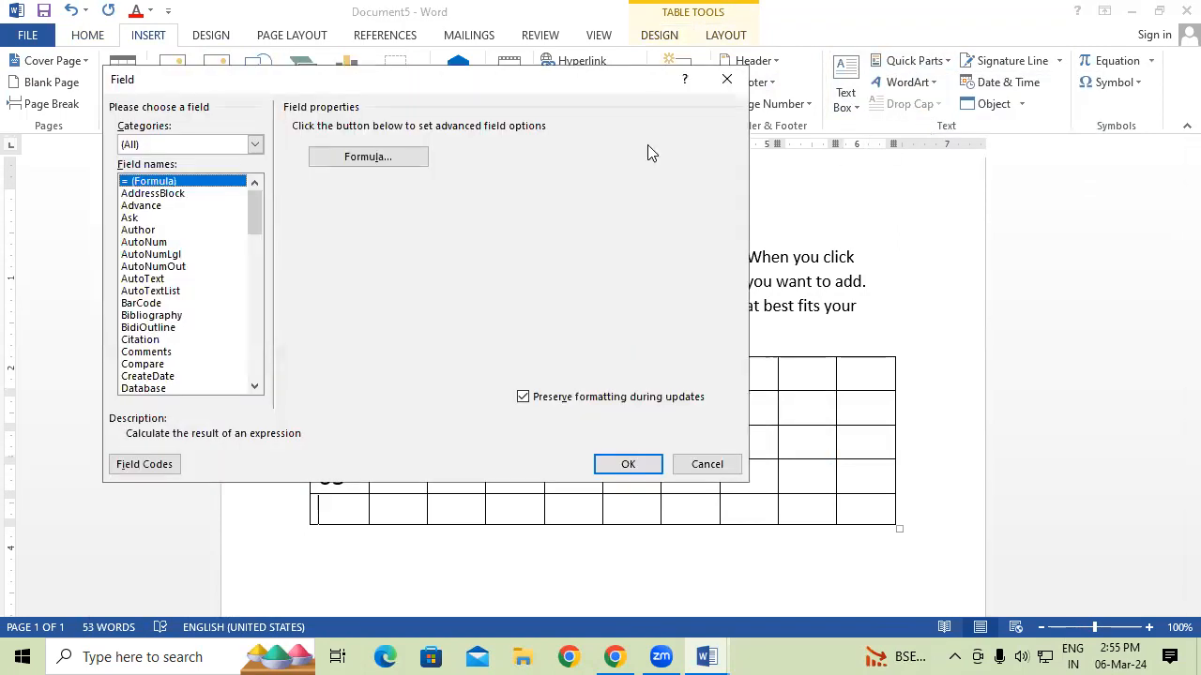
click(364, 157)
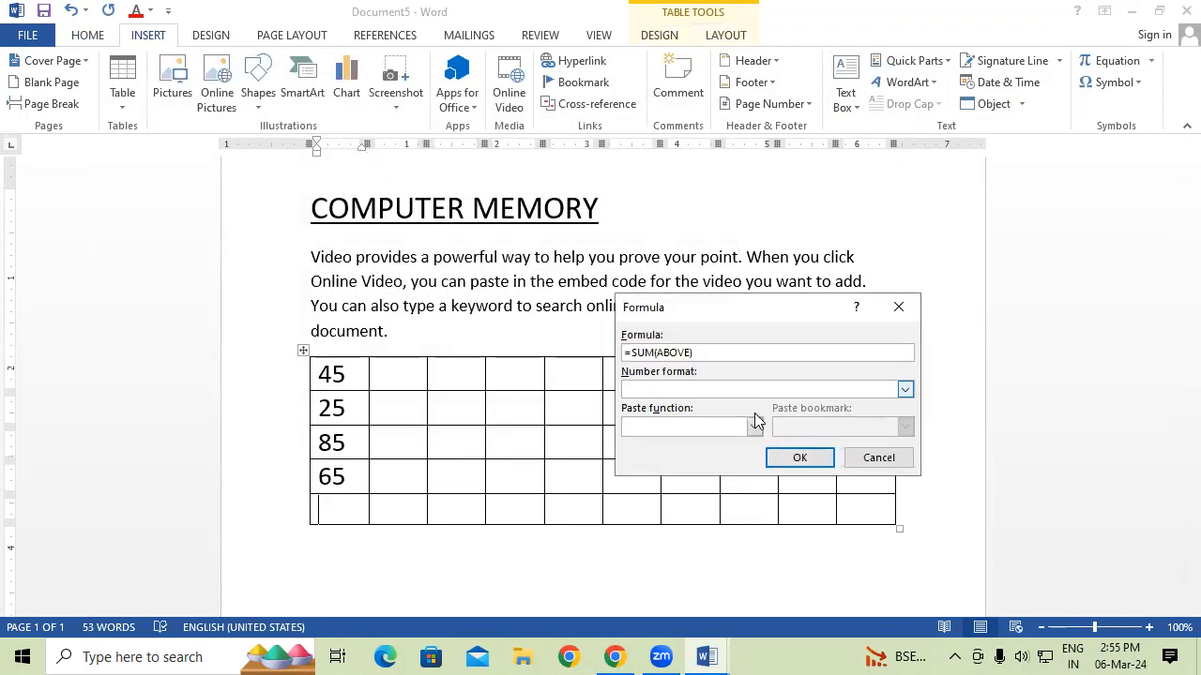
click(818, 458)
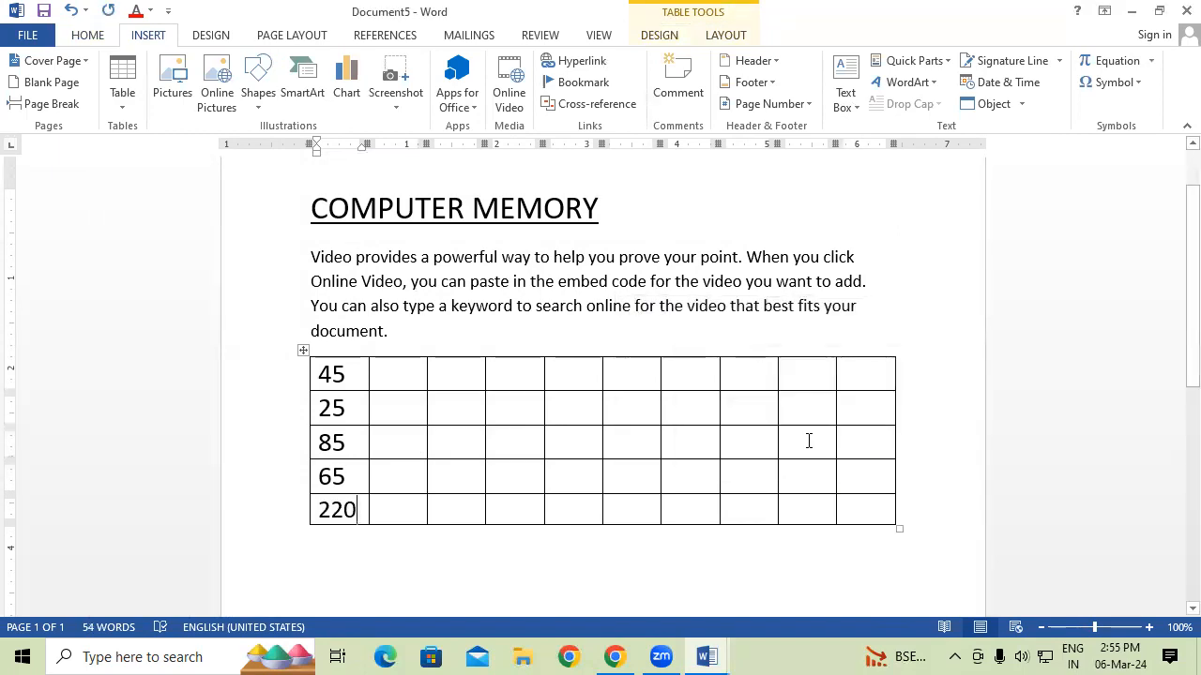
key(BackSpace)
key(BackSpace)
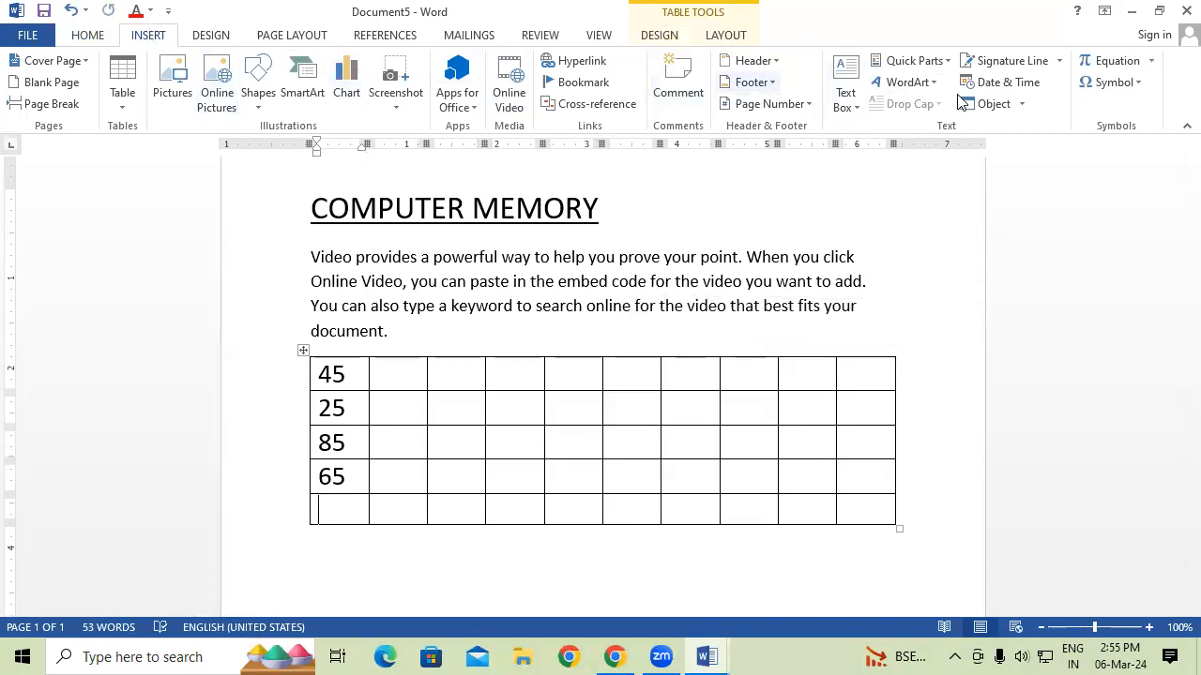
Change the formula to =MAX(ABOVE) so the bottom-left cell shows 85.
click(923, 66)
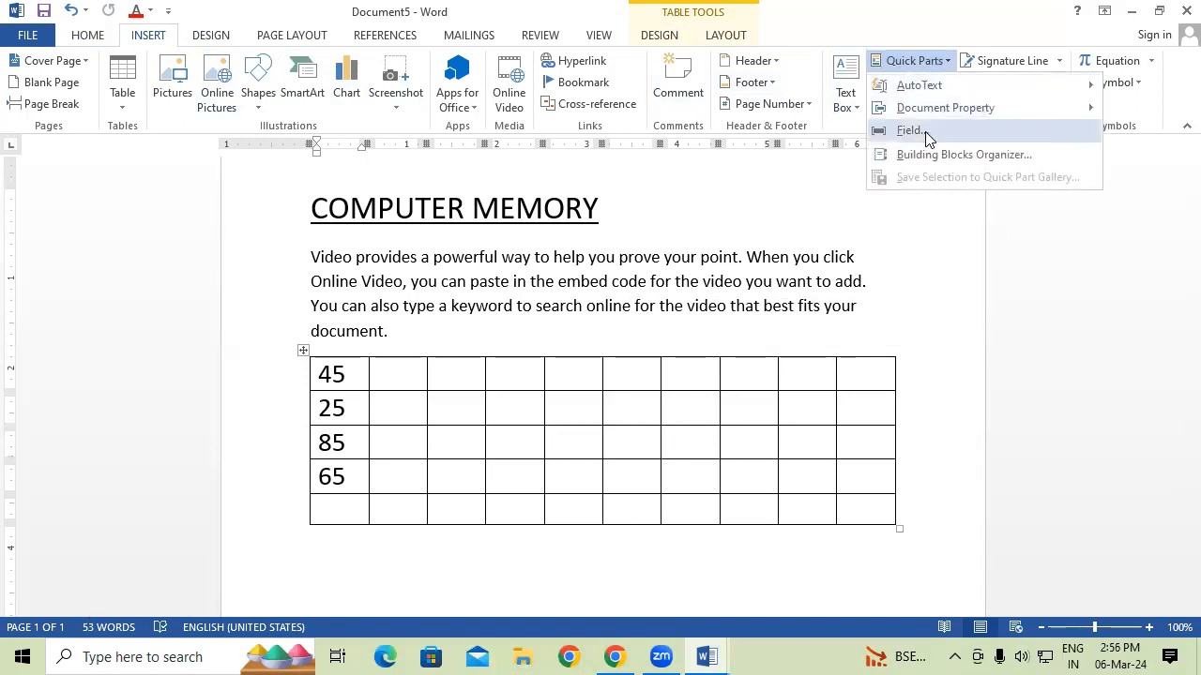
click(925, 132)
click(398, 160)
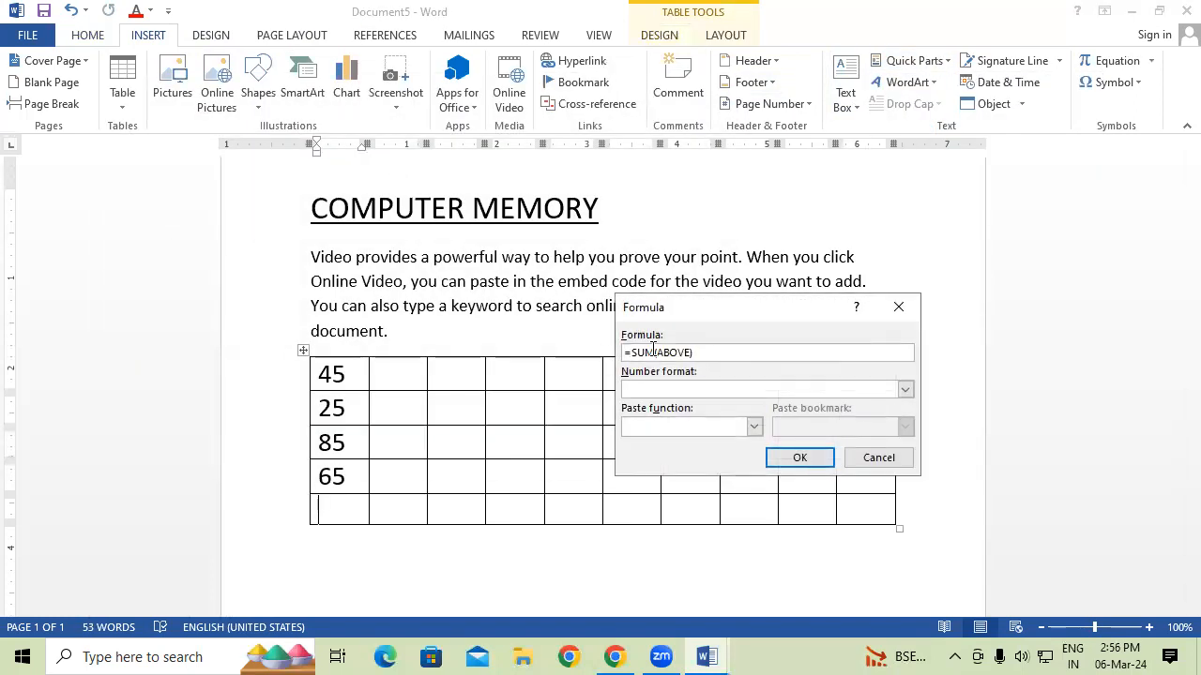
click(645, 352)
key(BackSpace)
key(BackSpace)
text(AX)
click(800, 458)
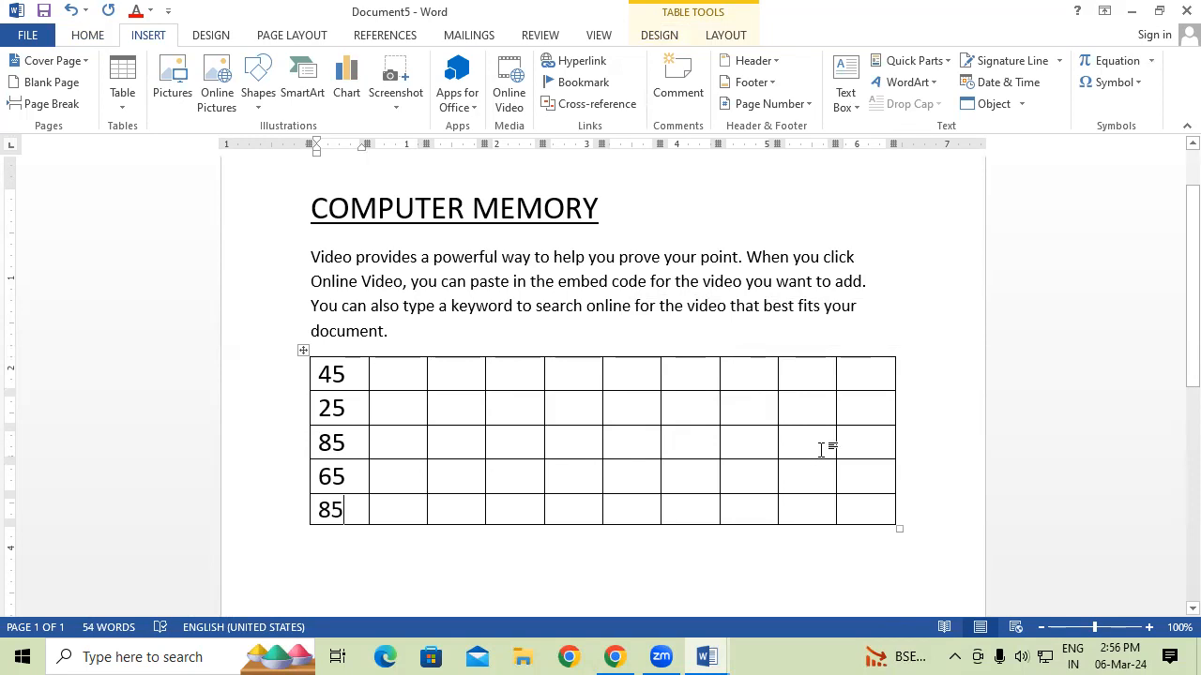
Preview saved blocks in the Building Blocks Organizer and view the first block's properties without changes.
click(923, 62)
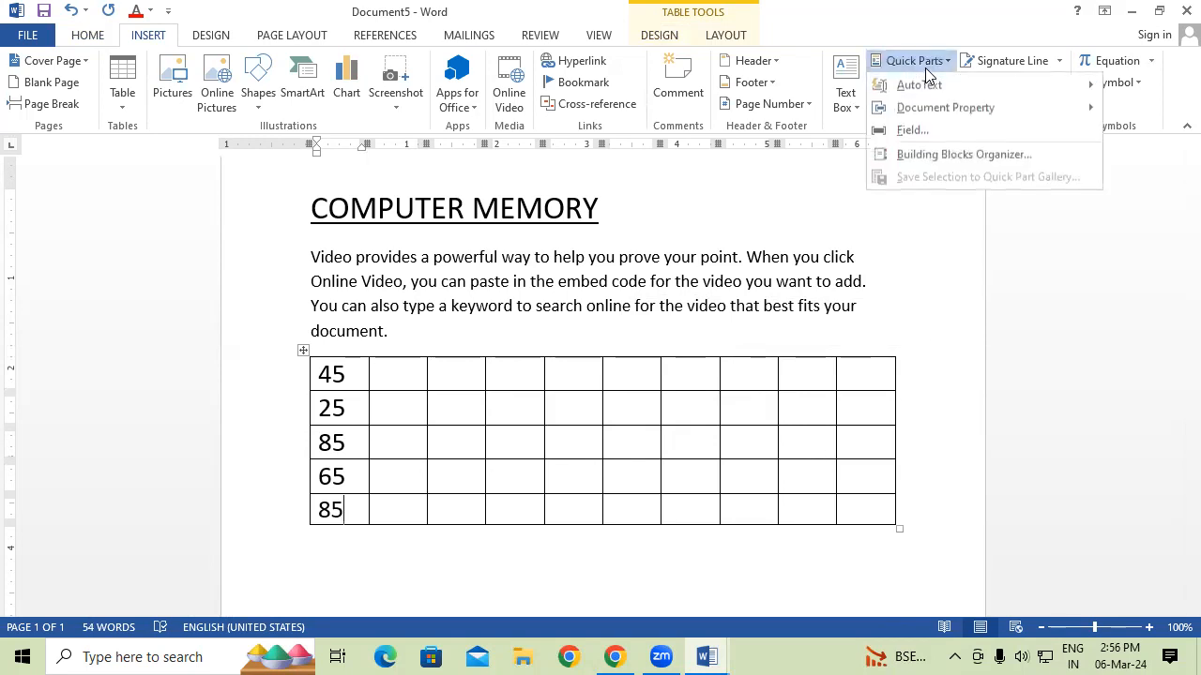
click(943, 156)
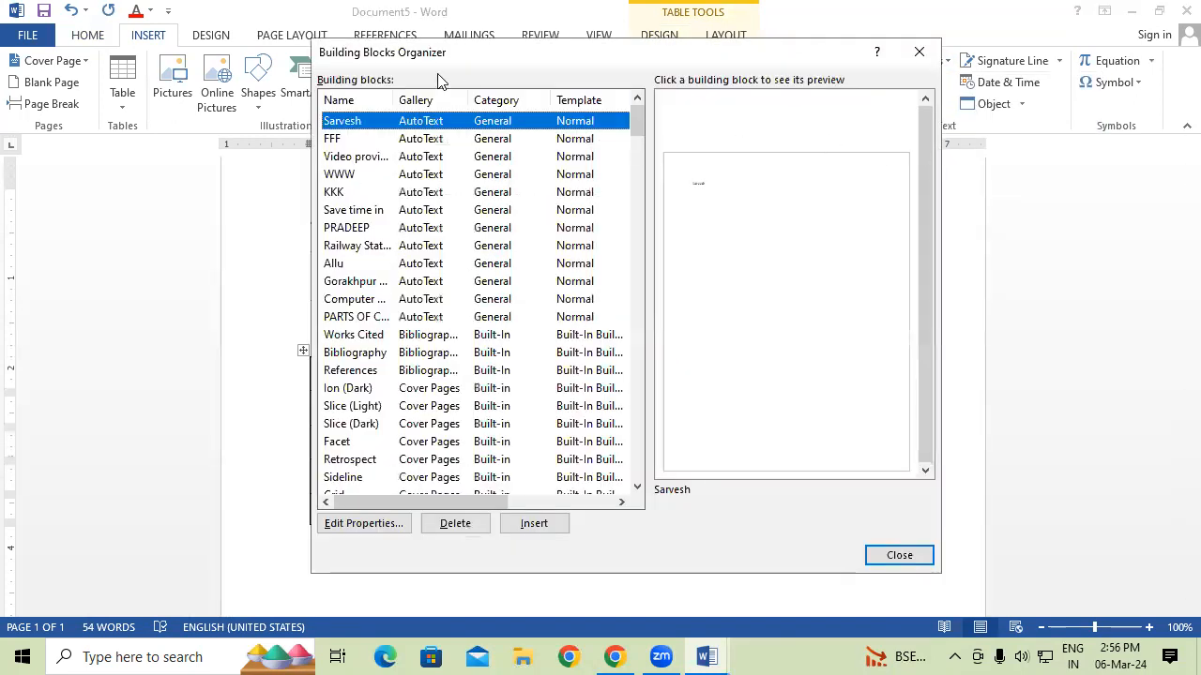
click(345, 231)
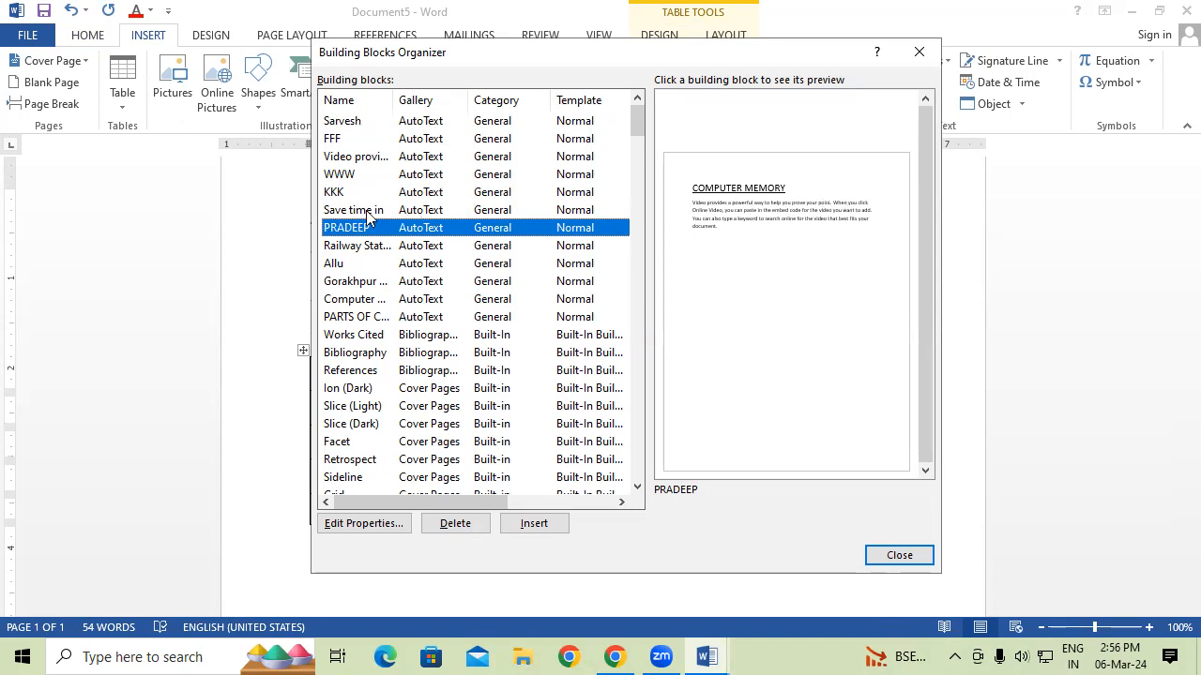
click(355, 124)
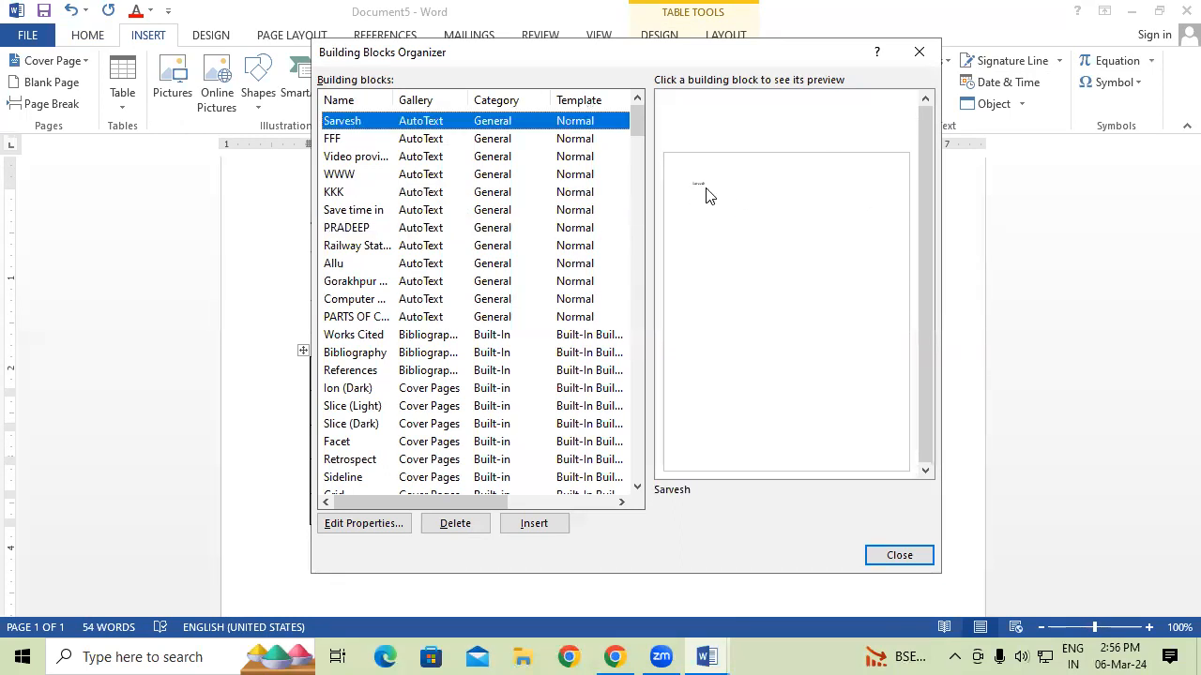
click(392, 526)
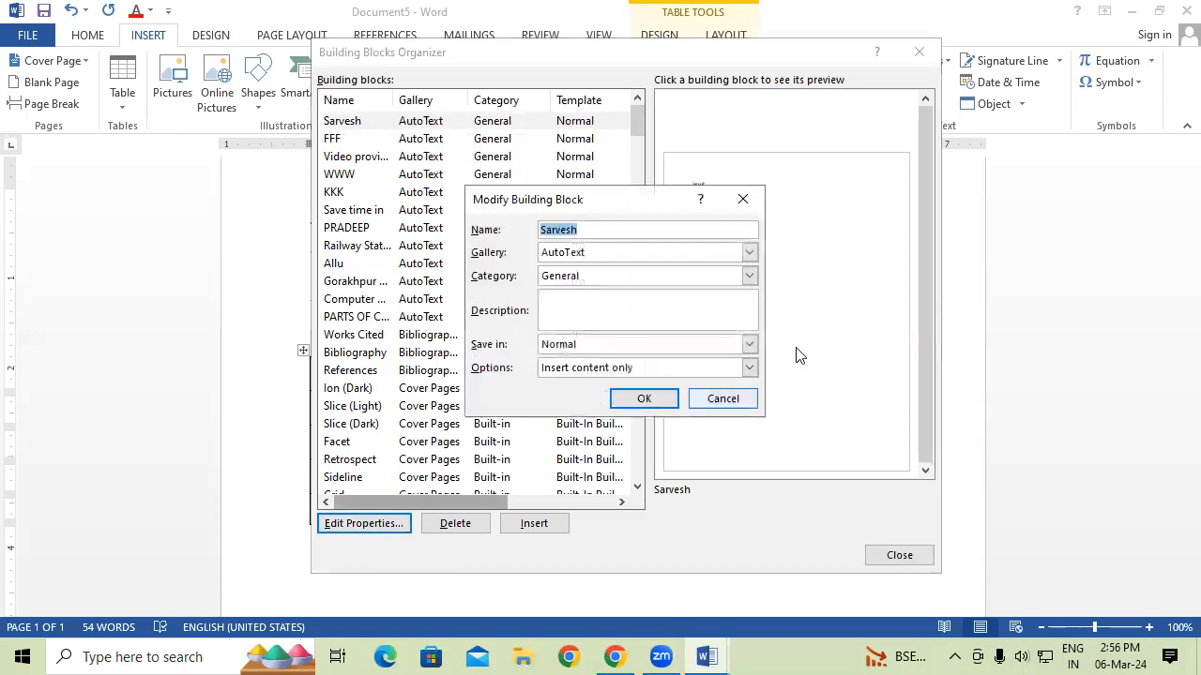
click(756, 198)
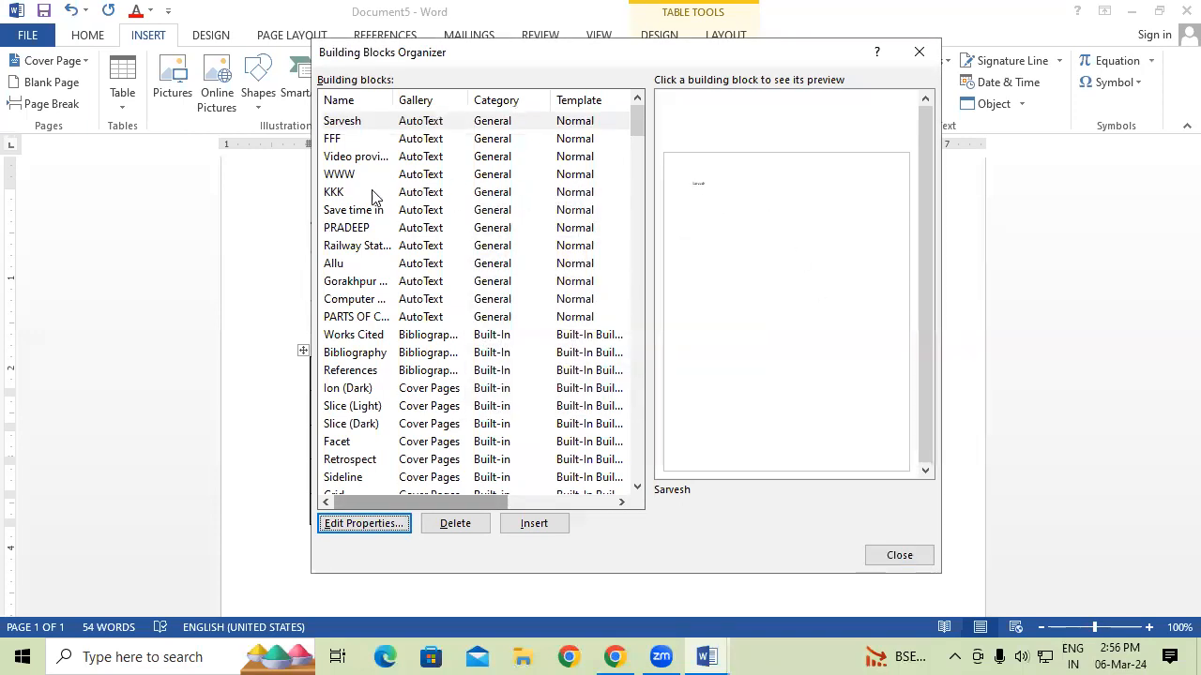
Rename the COMPUTER MEMORY building block to K, then delete it.
click(368, 227)
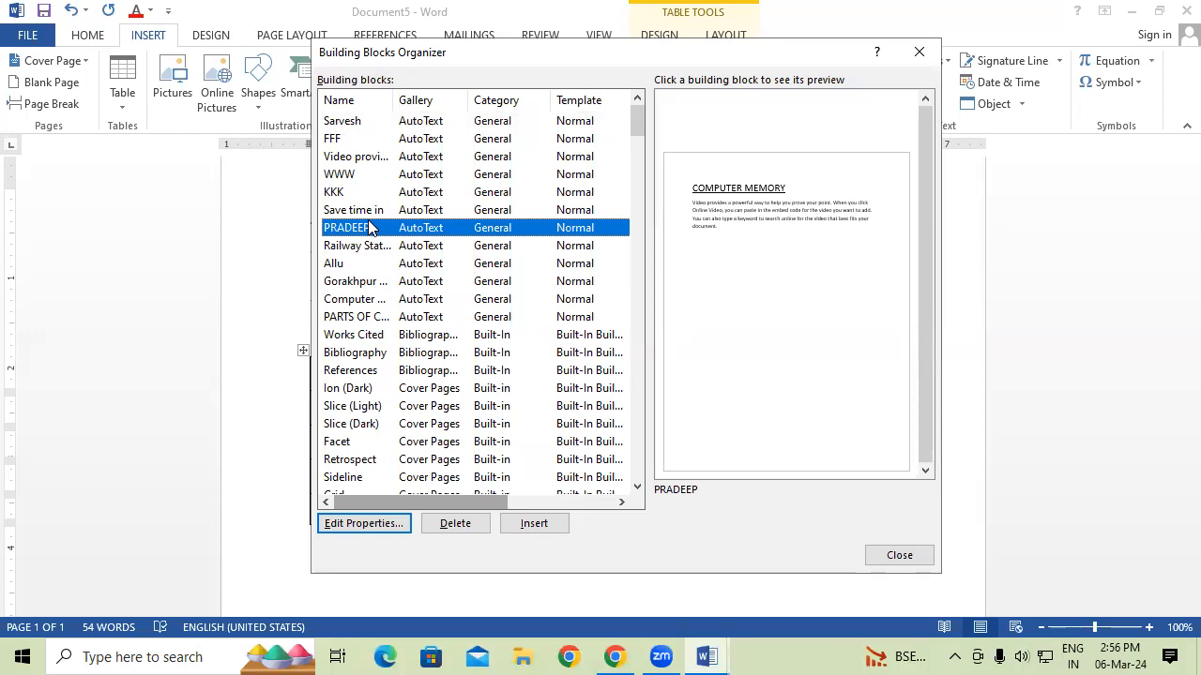
click(358, 523)
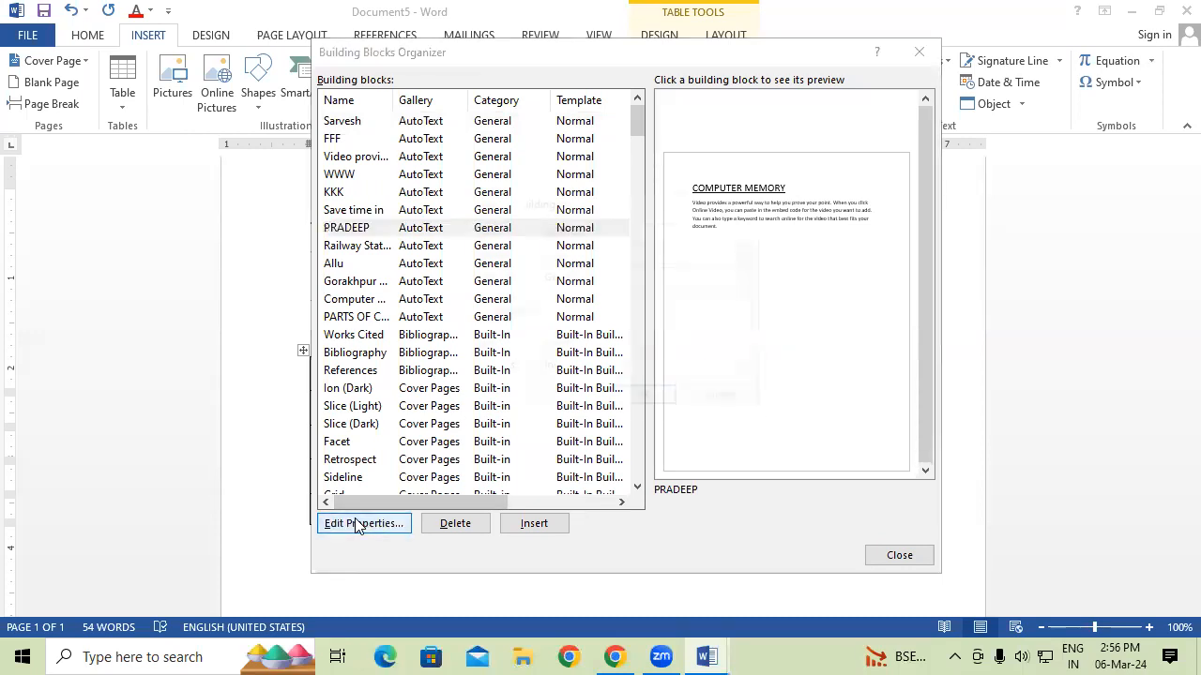
click(642, 232)
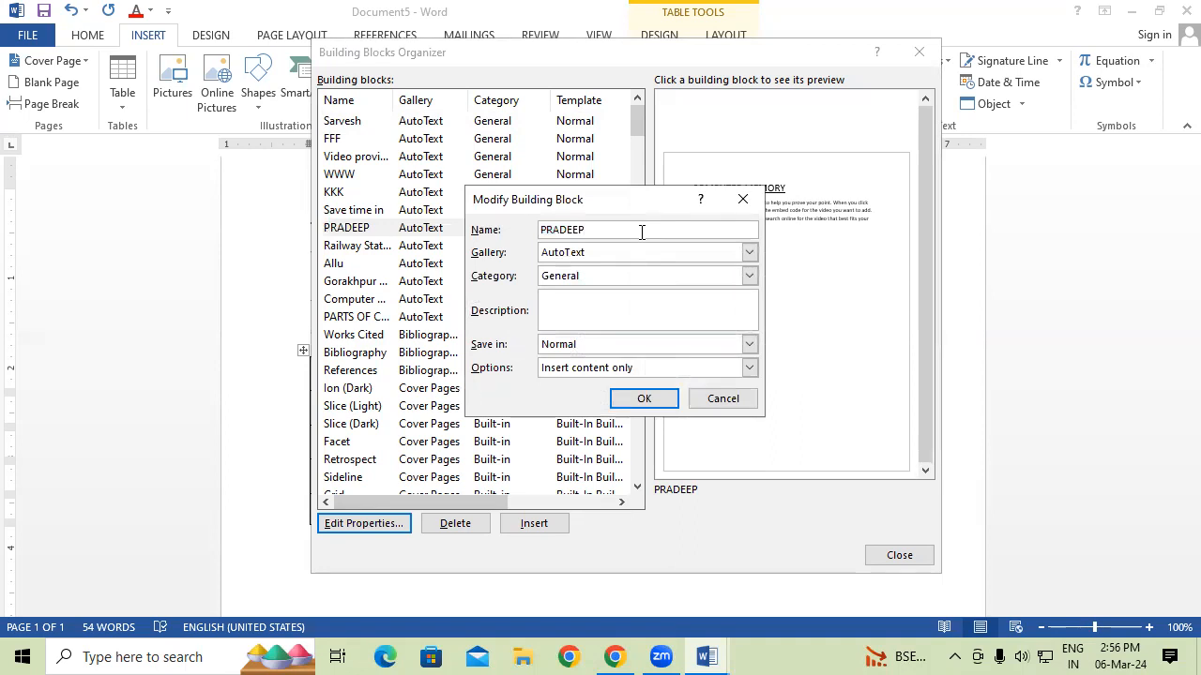
key(BackSpace)
key(BackSpace)
key(BackSpace)
key(BackSpace)
key(BackSpace)
key(BackSpace)
text(K)
click(643, 398)
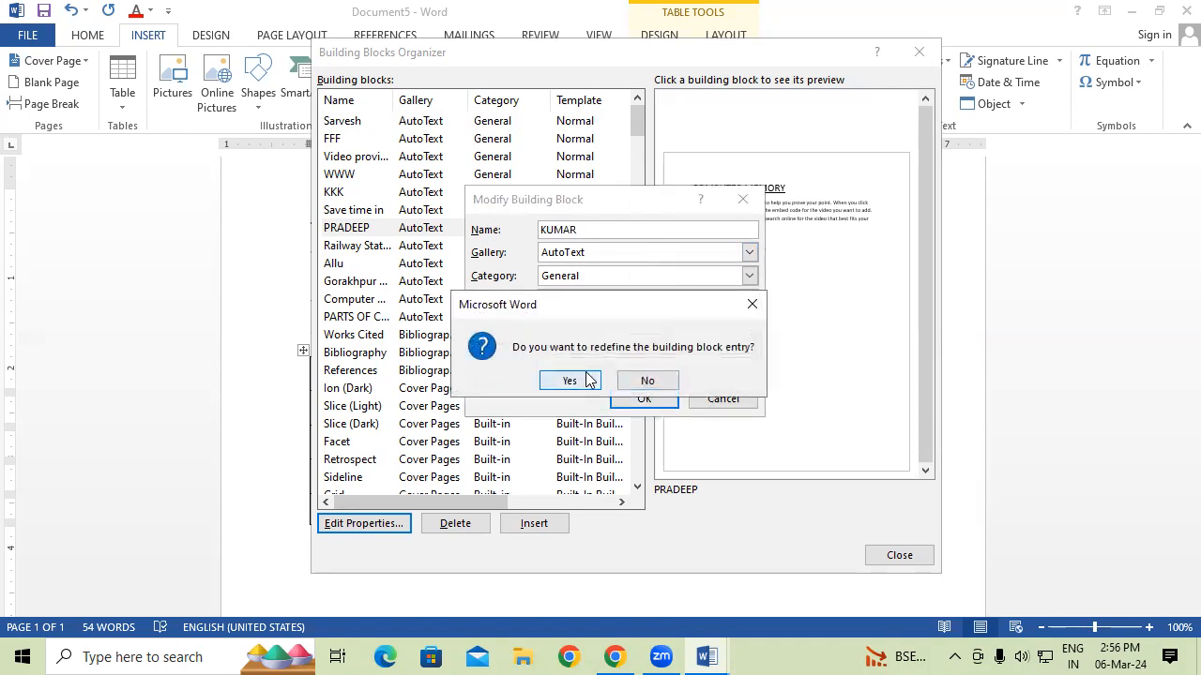
click(589, 379)
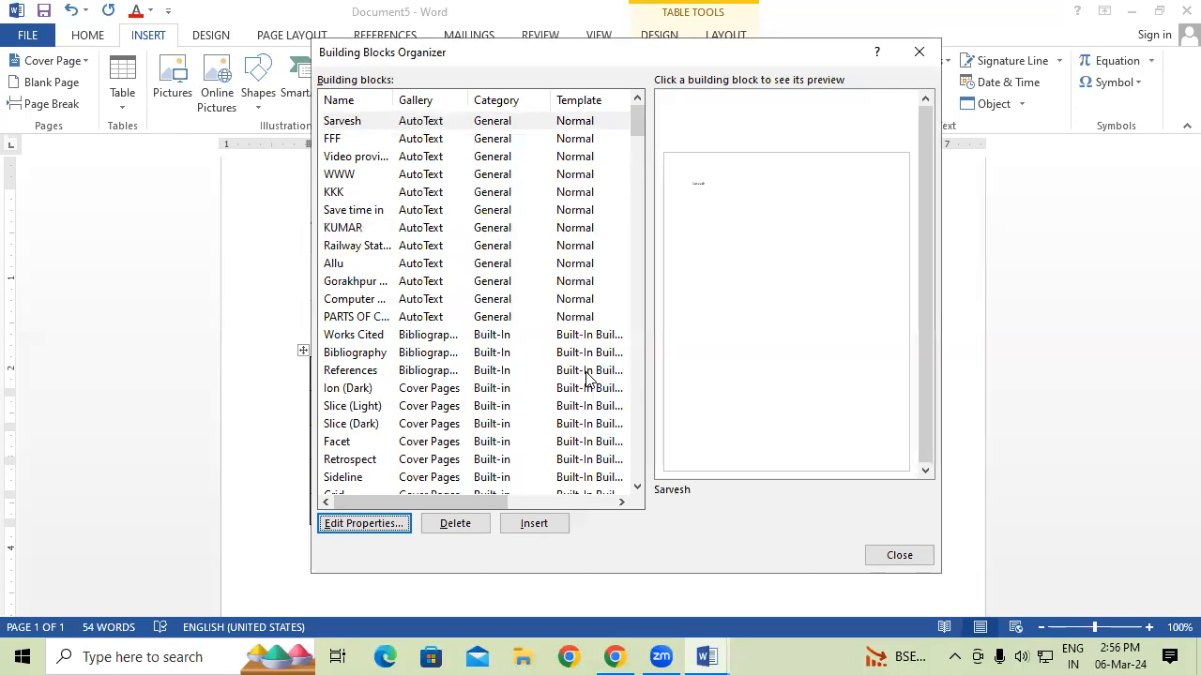
click(346, 228)
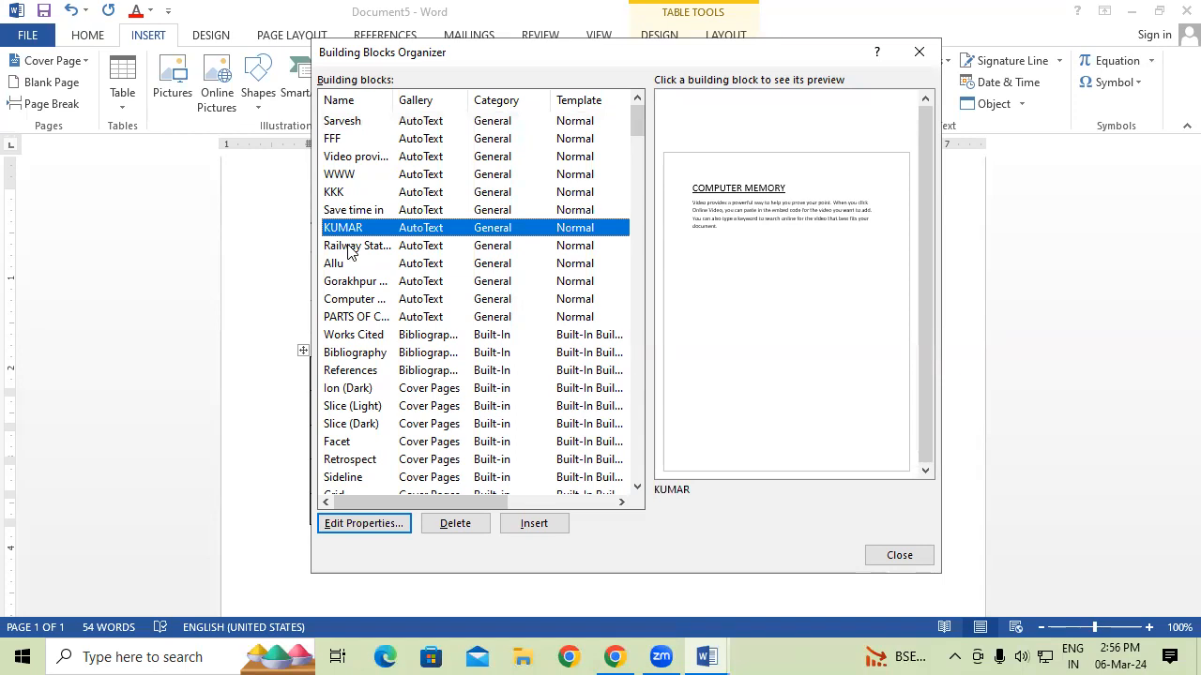
click(455, 523)
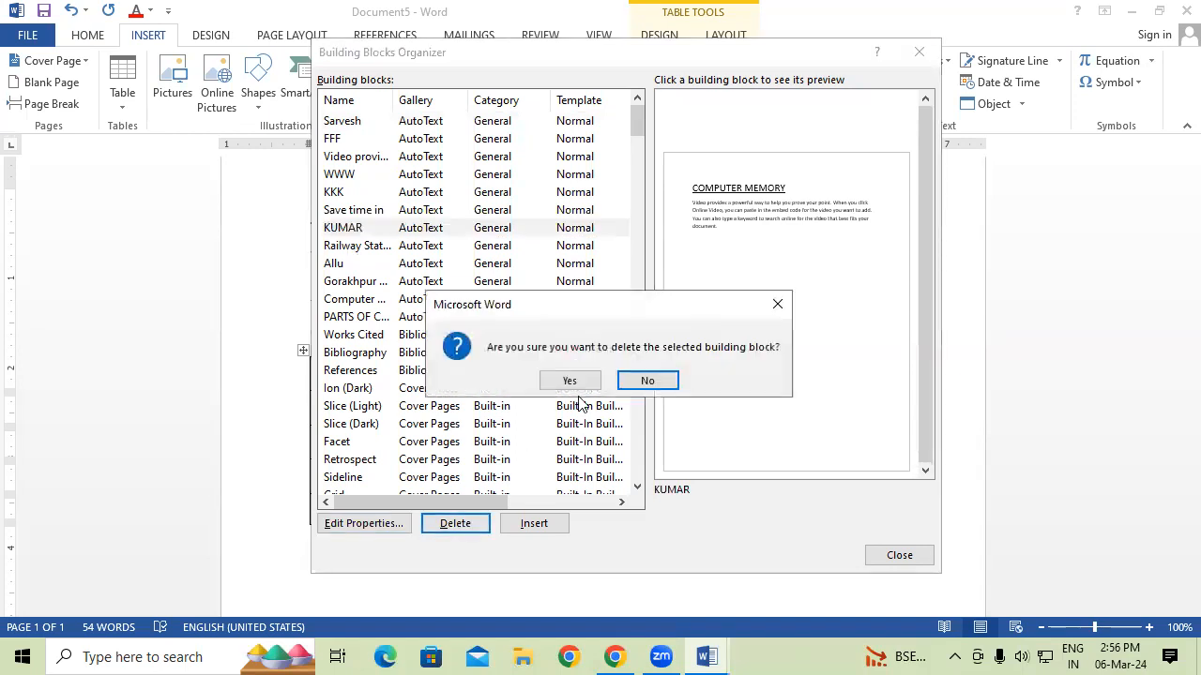
click(569, 381)
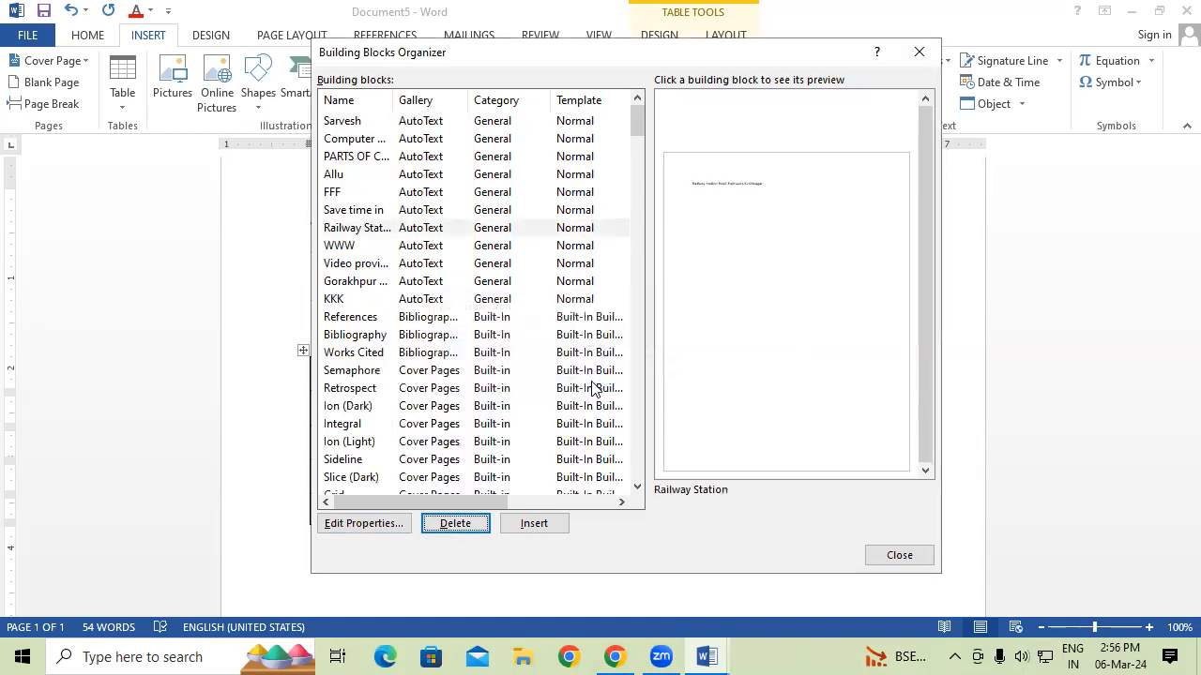
Insert the PARTS OF COMPUTER block into the table cell and move below the table.
click(370, 162)
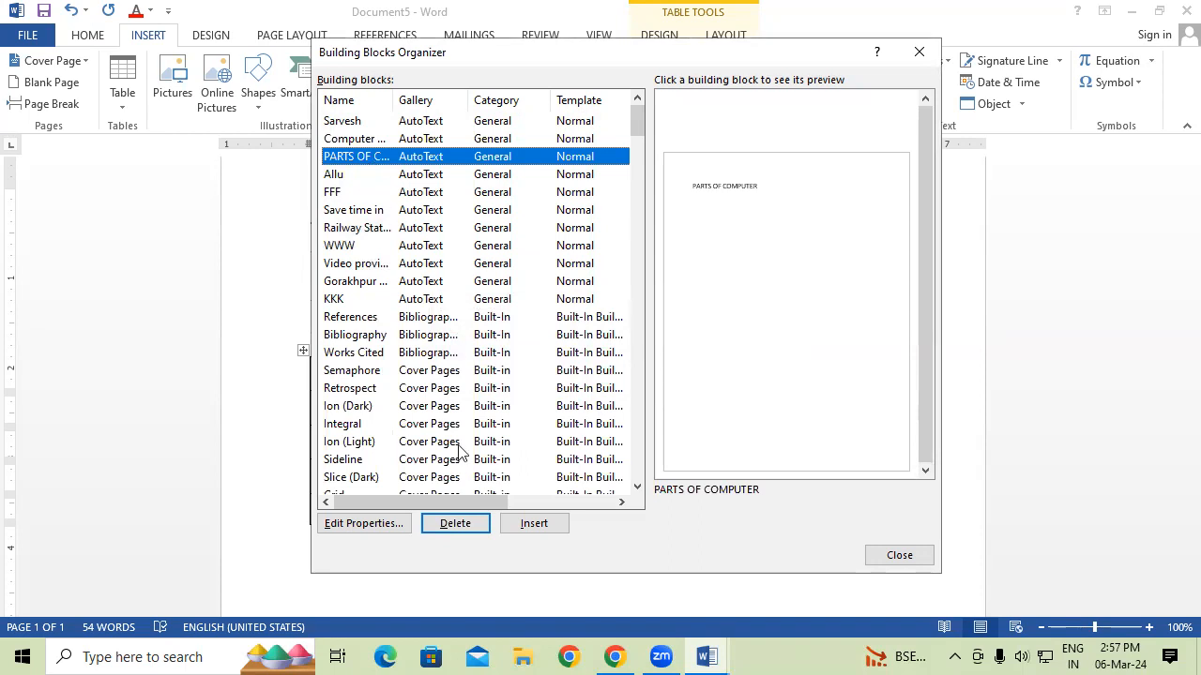
click(535, 522)
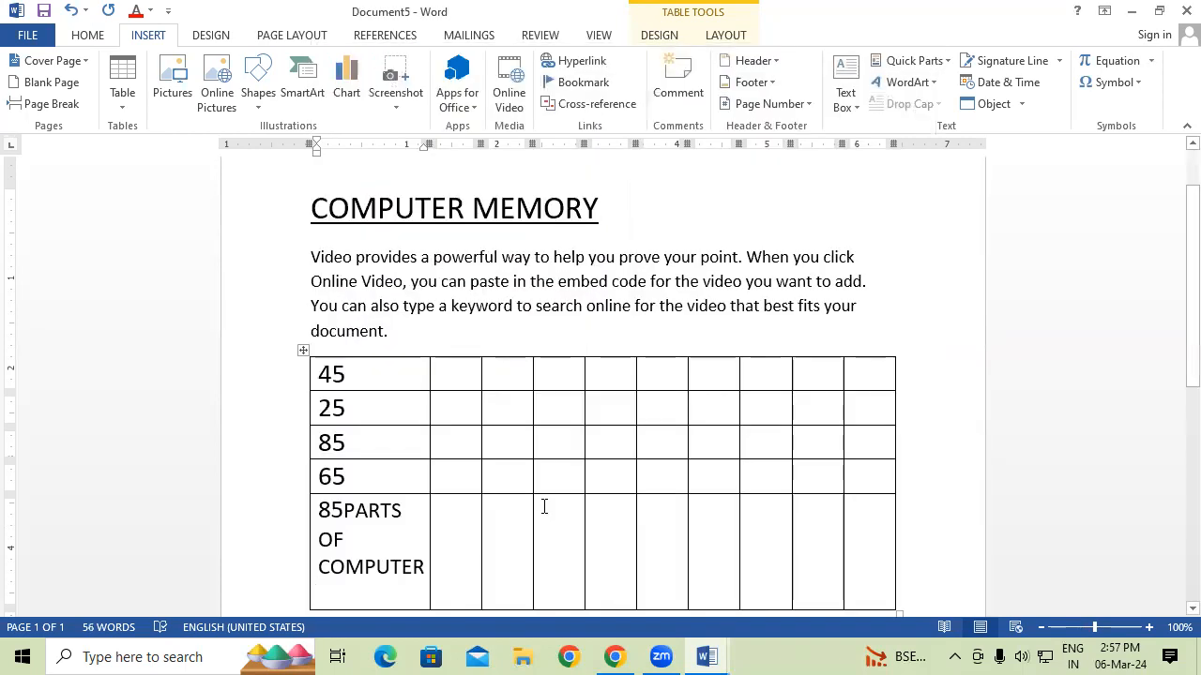
scroll(547, 504, down, 5)
double_click(498, 502)
click(556, 491)
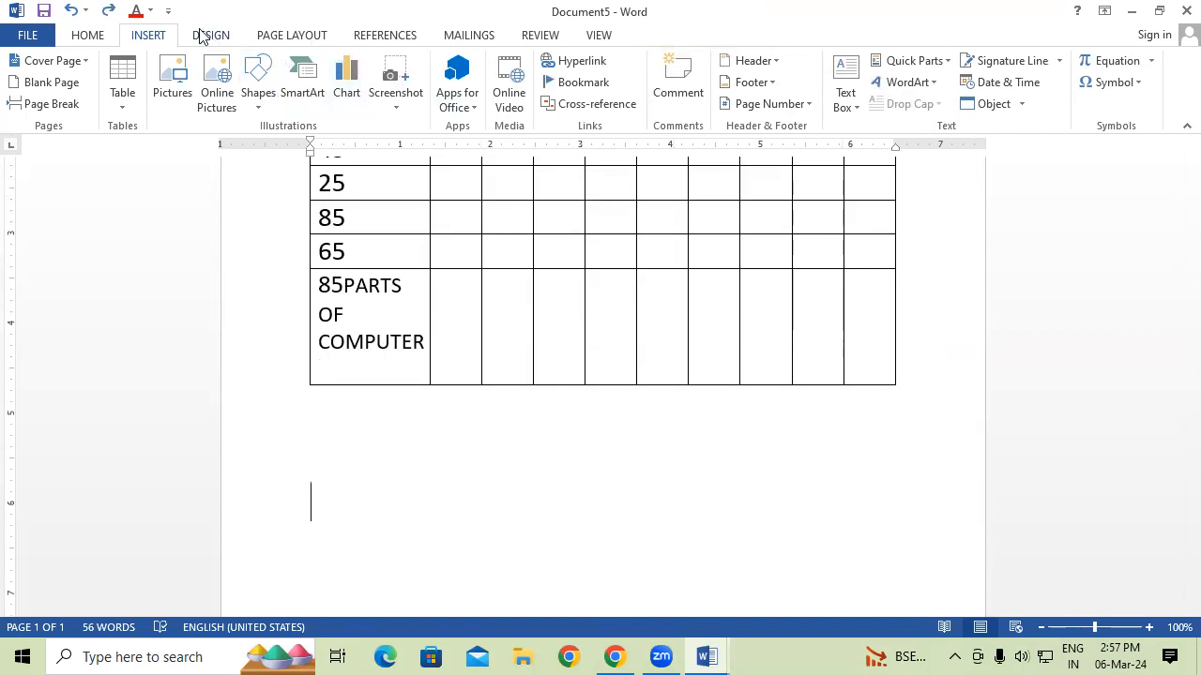
Insert the FFF desktop computer picture block from the Building Blocks Organizer.
click(936, 62)
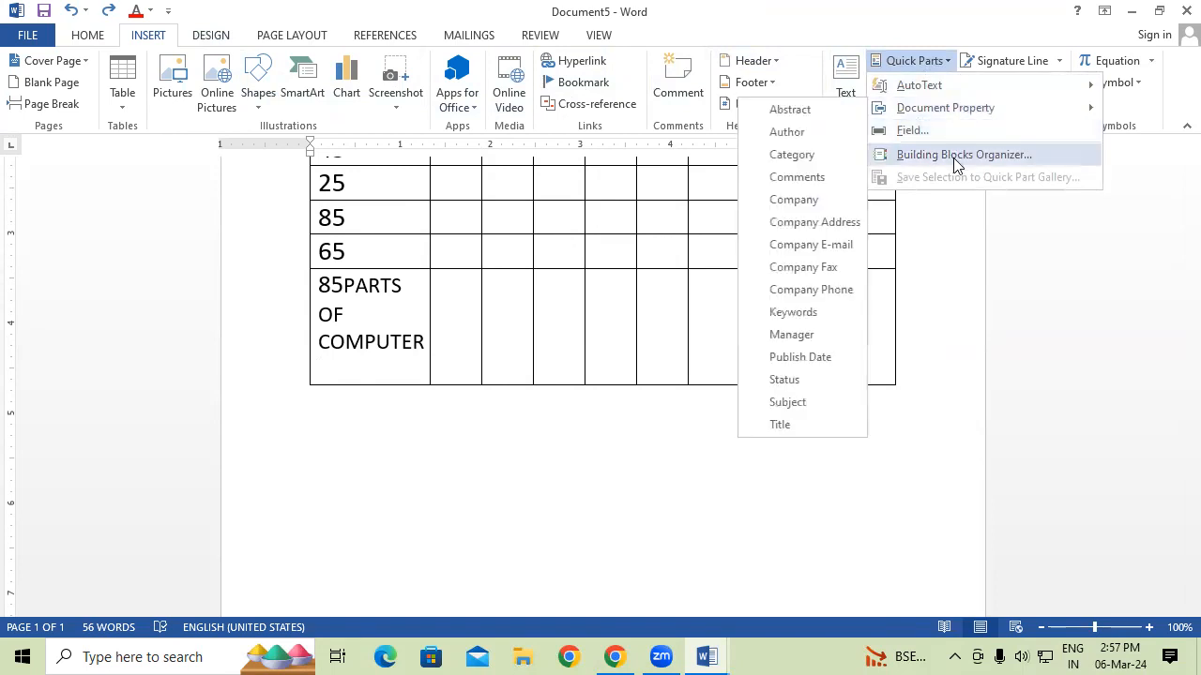
click(961, 154)
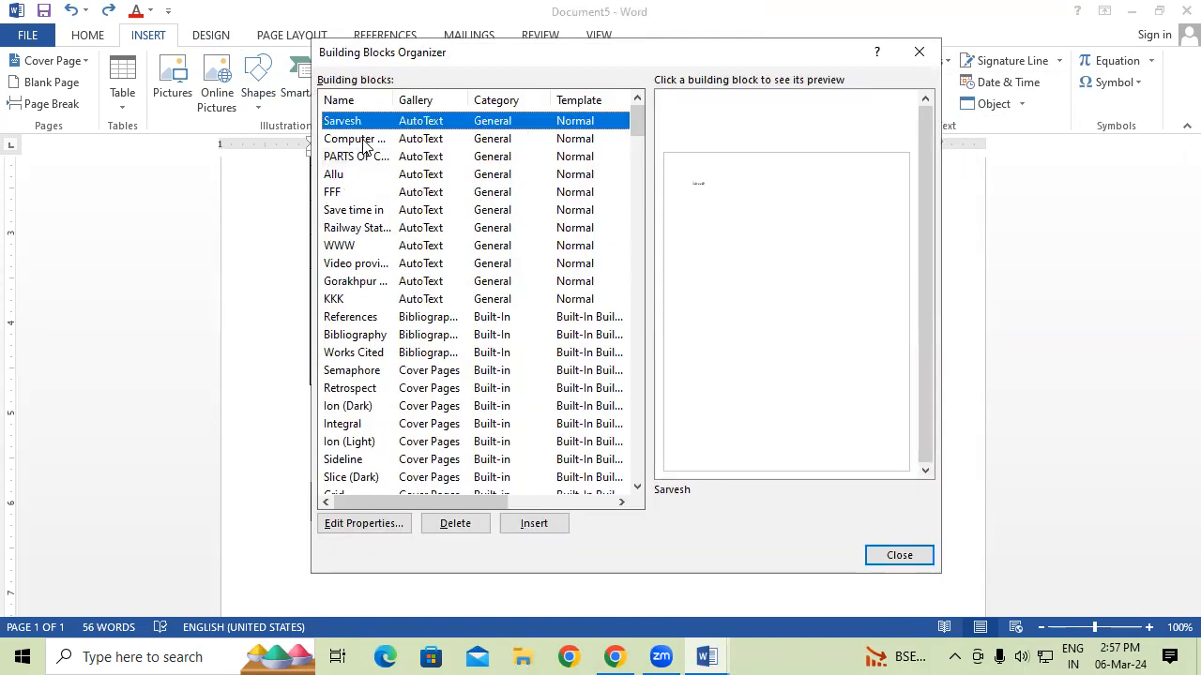
click(364, 140)
click(338, 193)
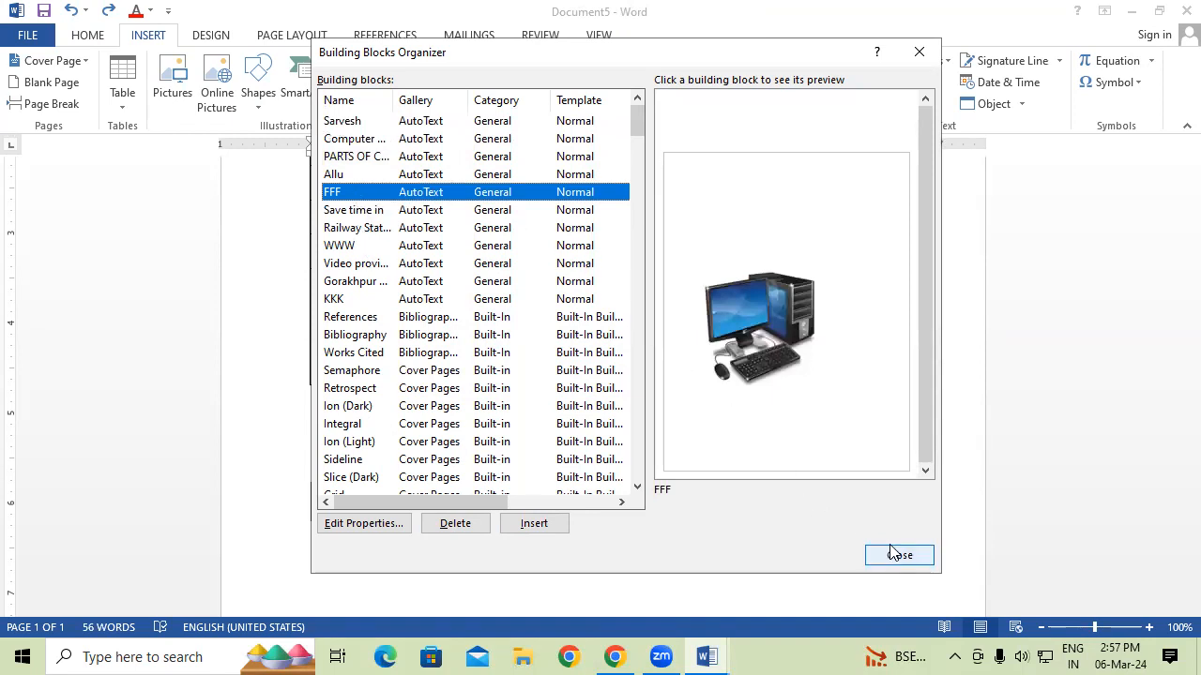
click(534, 524)
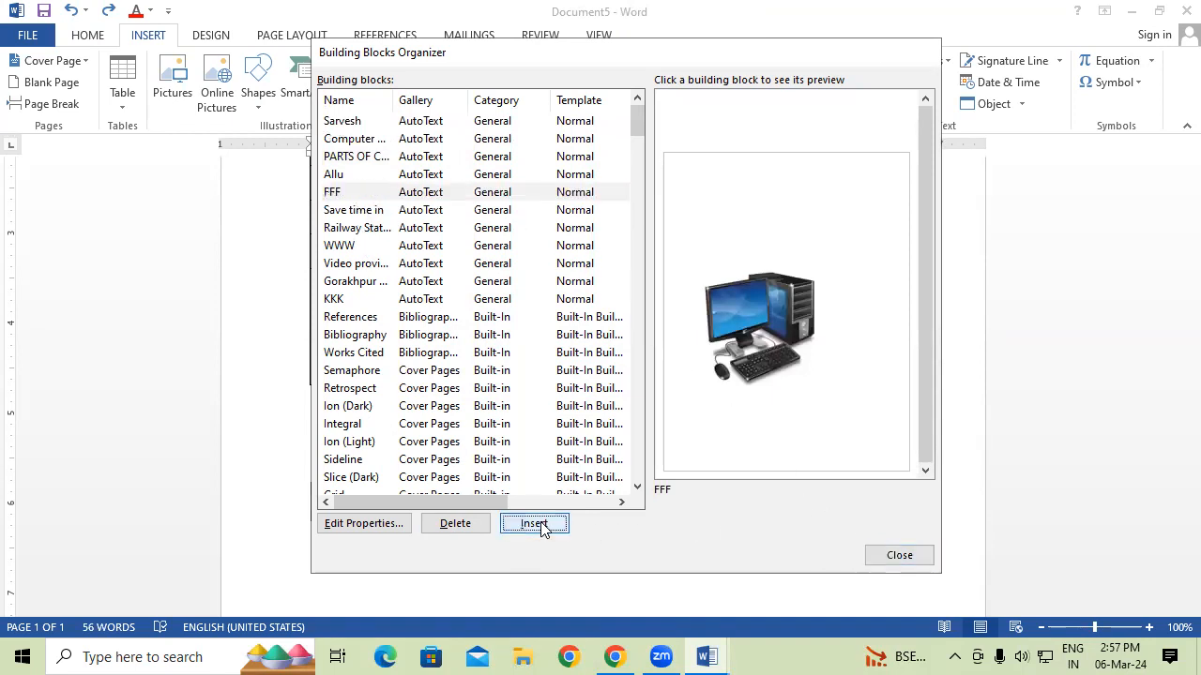
scroll(793, 478, down, 1)
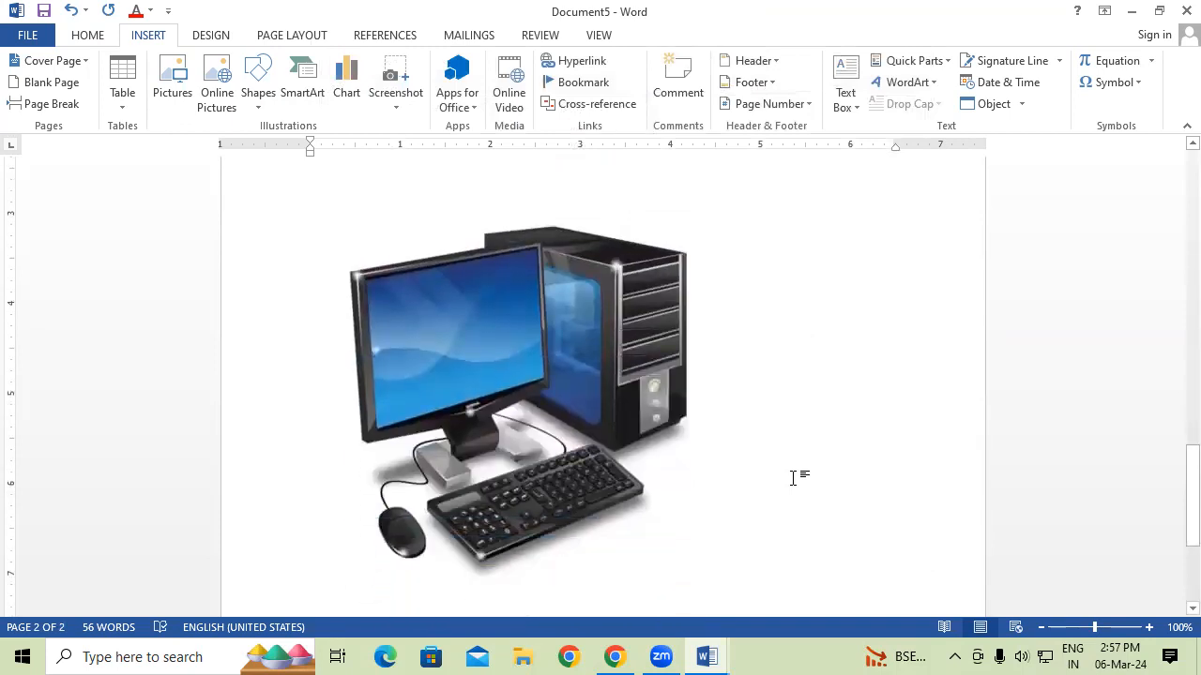
click(927, 60)
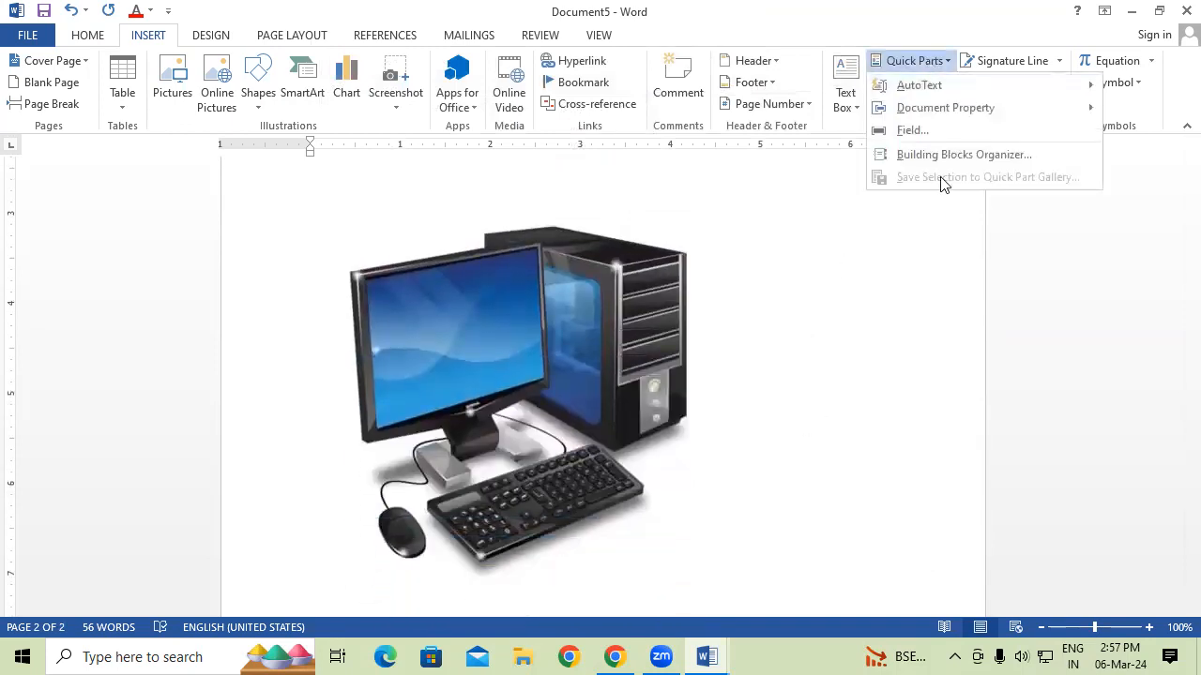
Replace the computer picture with the ZOOM logo from the Capture picture file.
click(849, 247)
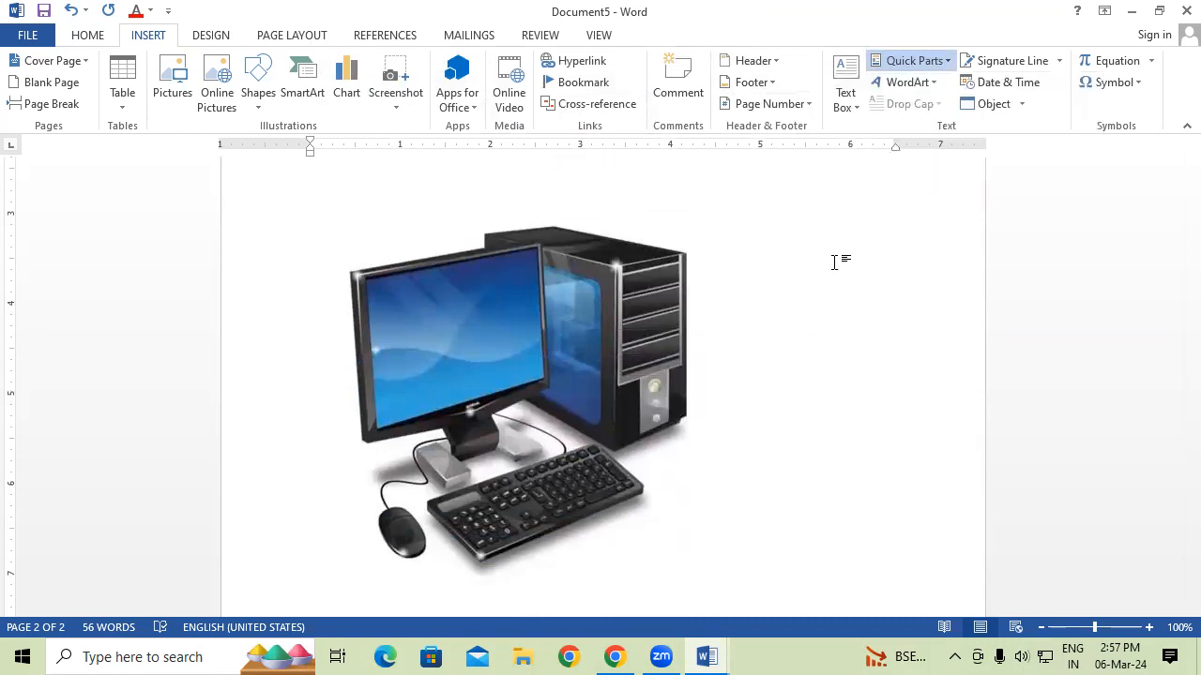
click(631, 336)
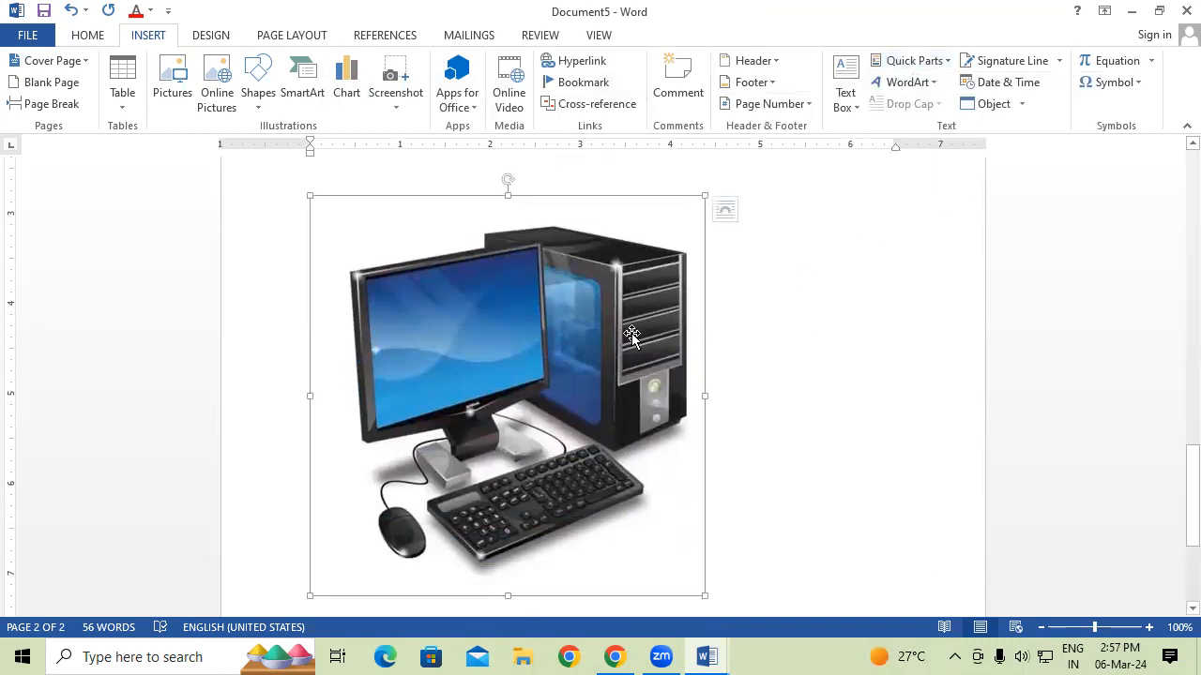
key(Delete)
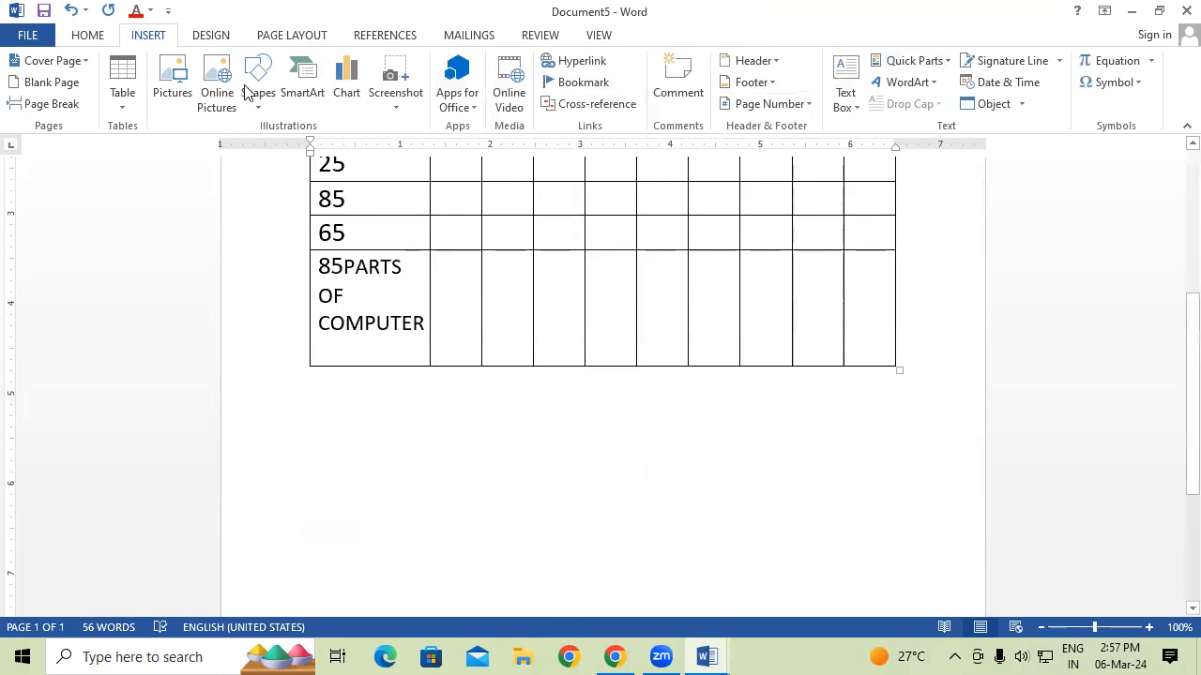
click(177, 89)
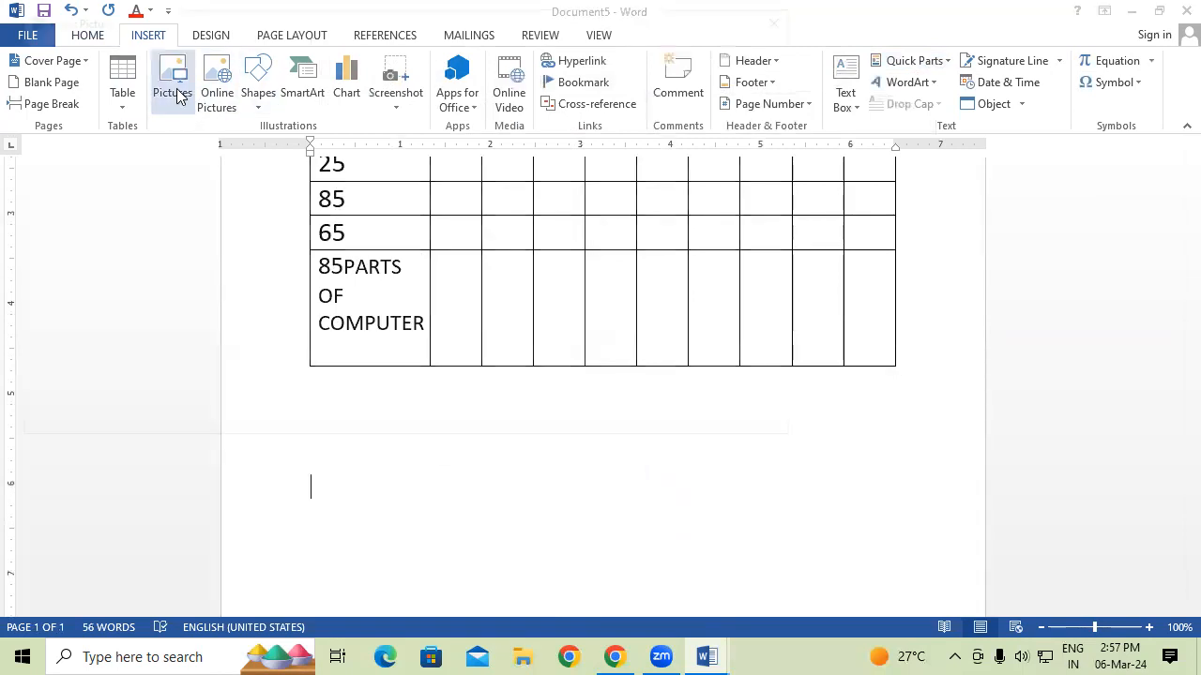
click(359, 330)
click(648, 419)
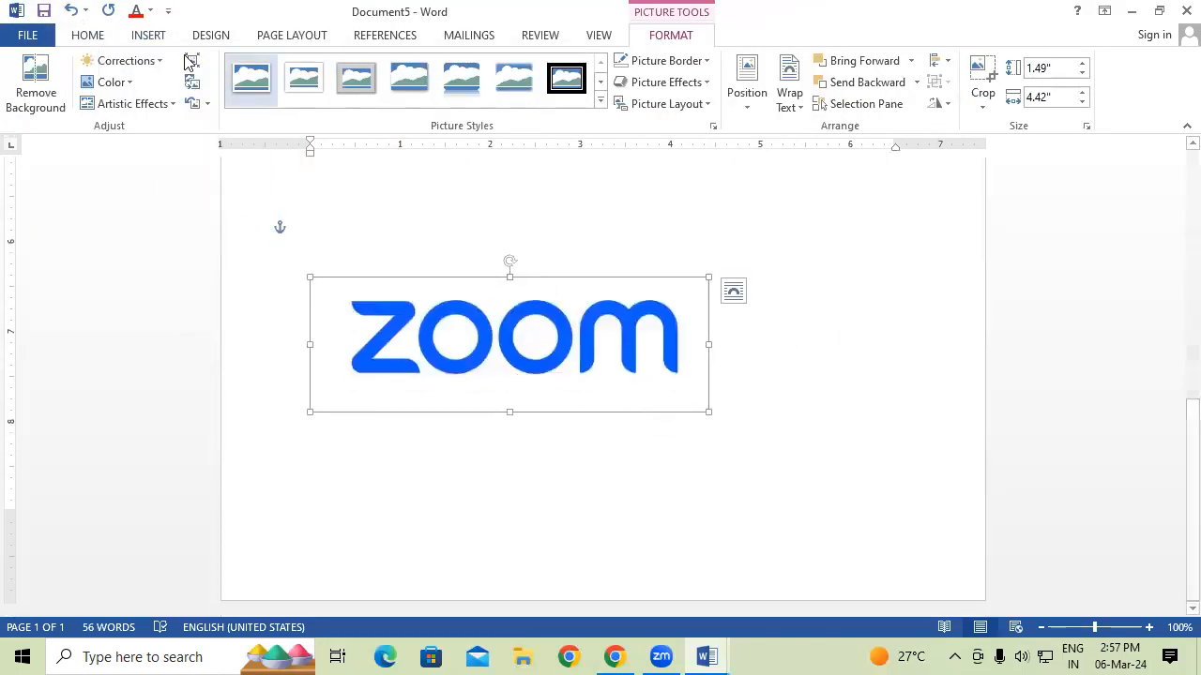
Save the selected ZOOM logo to the Quick Part Gallery as building block ZOOM.
click(146, 34)
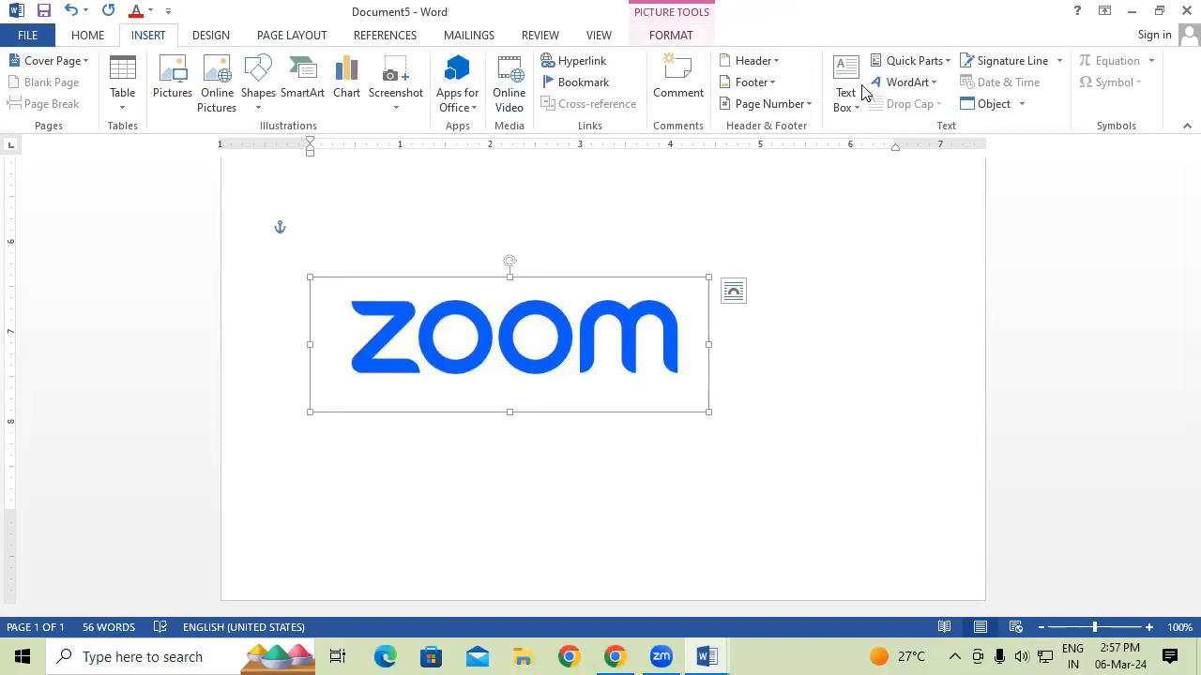
click(906, 64)
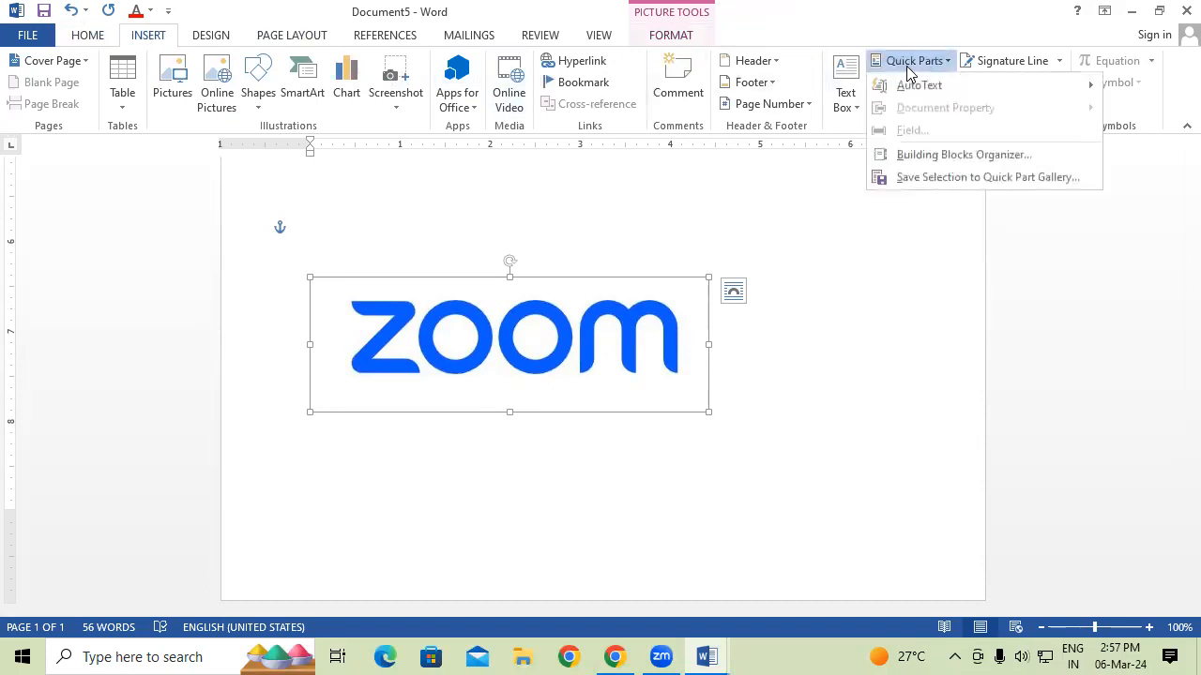
click(955, 178)
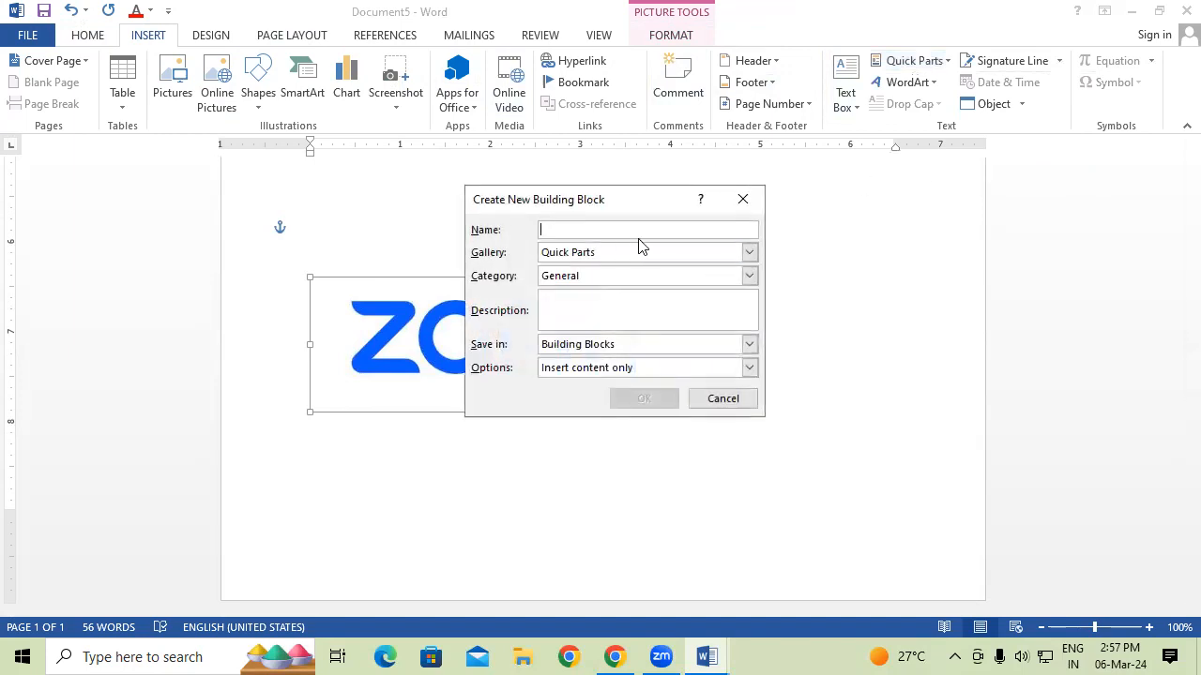
text(ZOOM)
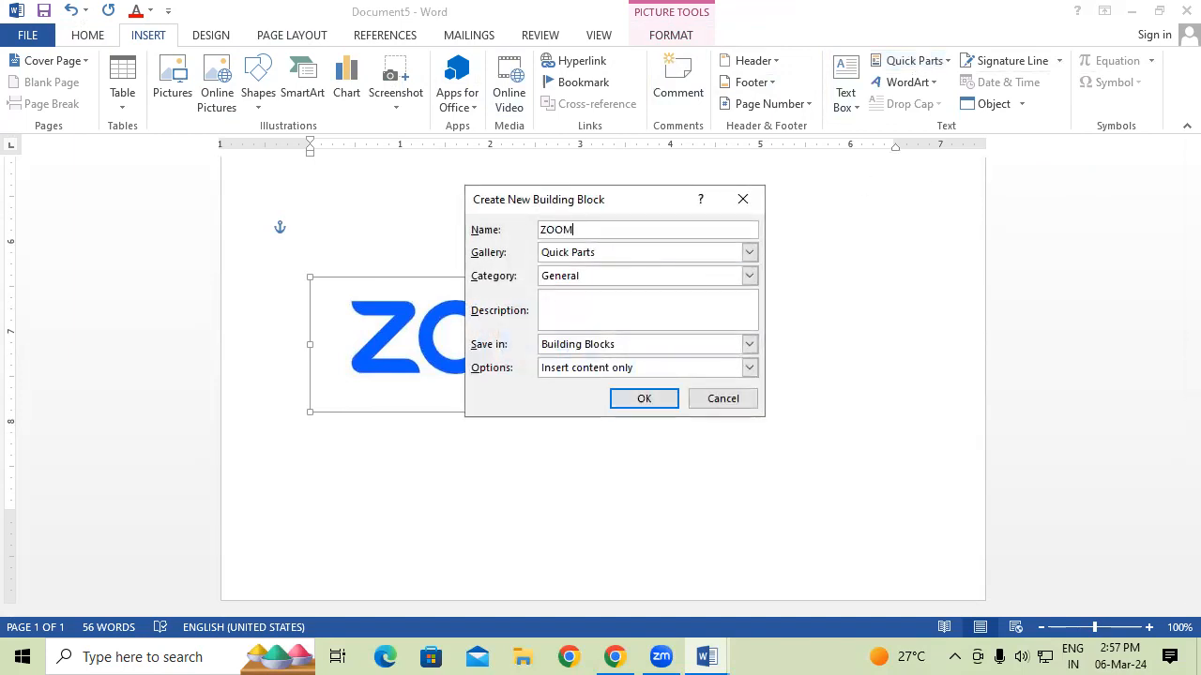
click(668, 398)
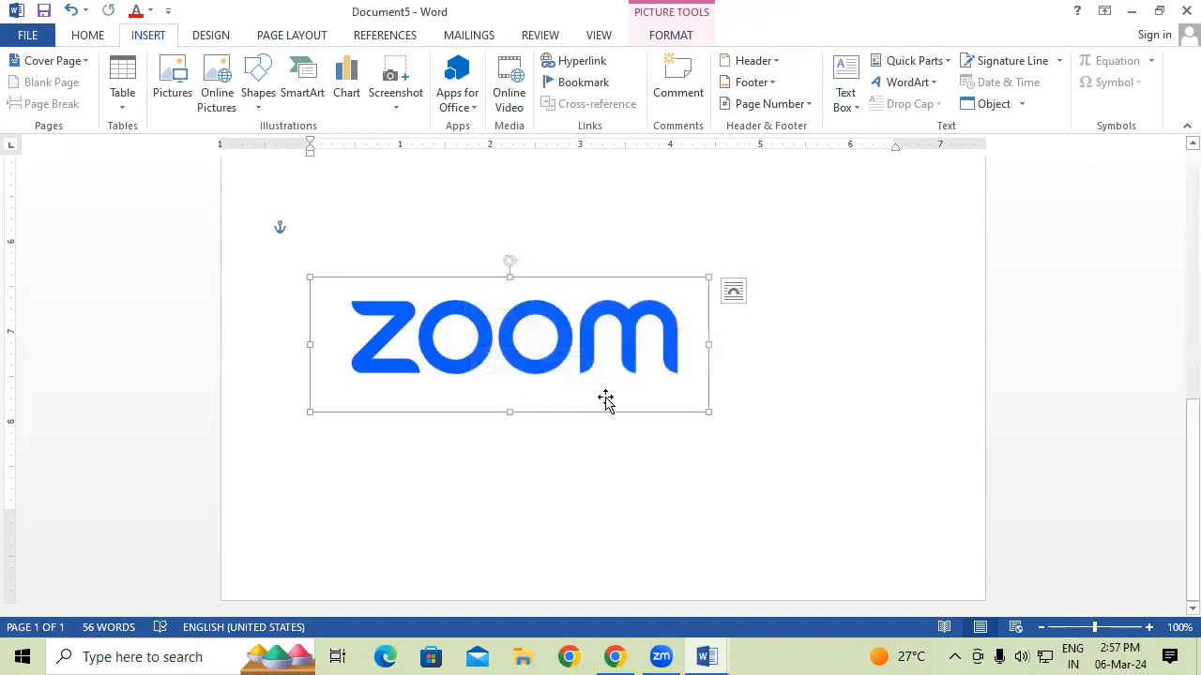
Start a new blank document and view the Quick Parts gallery, then close it.
key(ctrl+n)
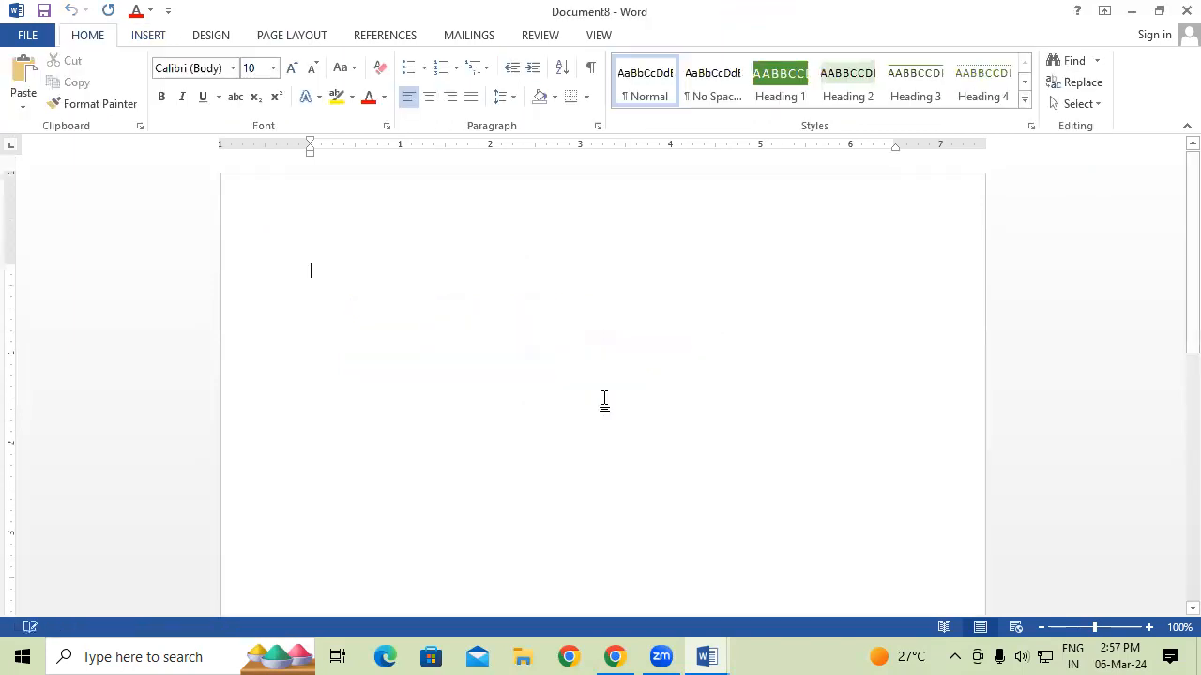
click(145, 35)
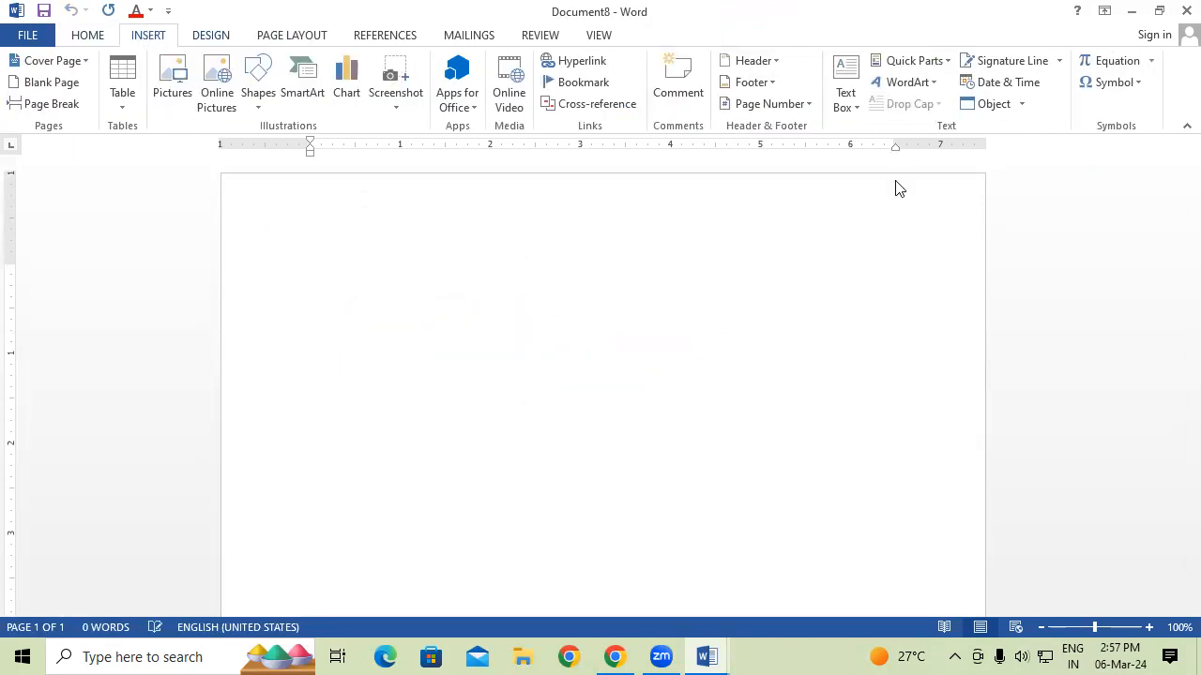
click(945, 61)
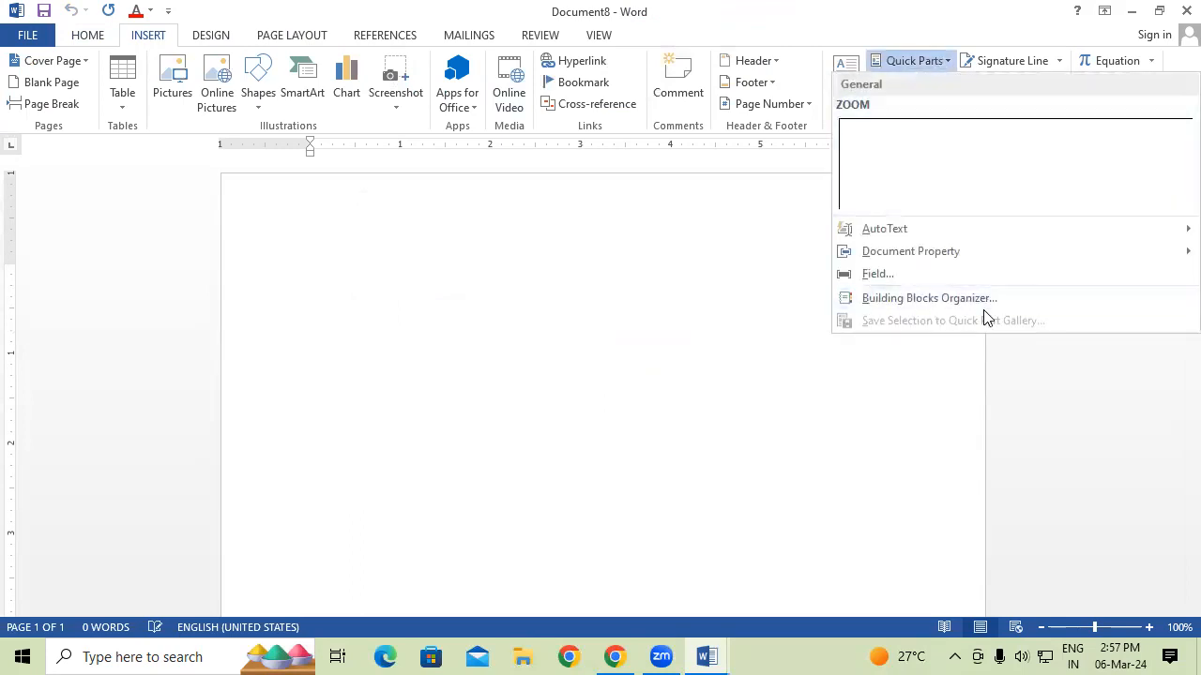
click(1114, 167)
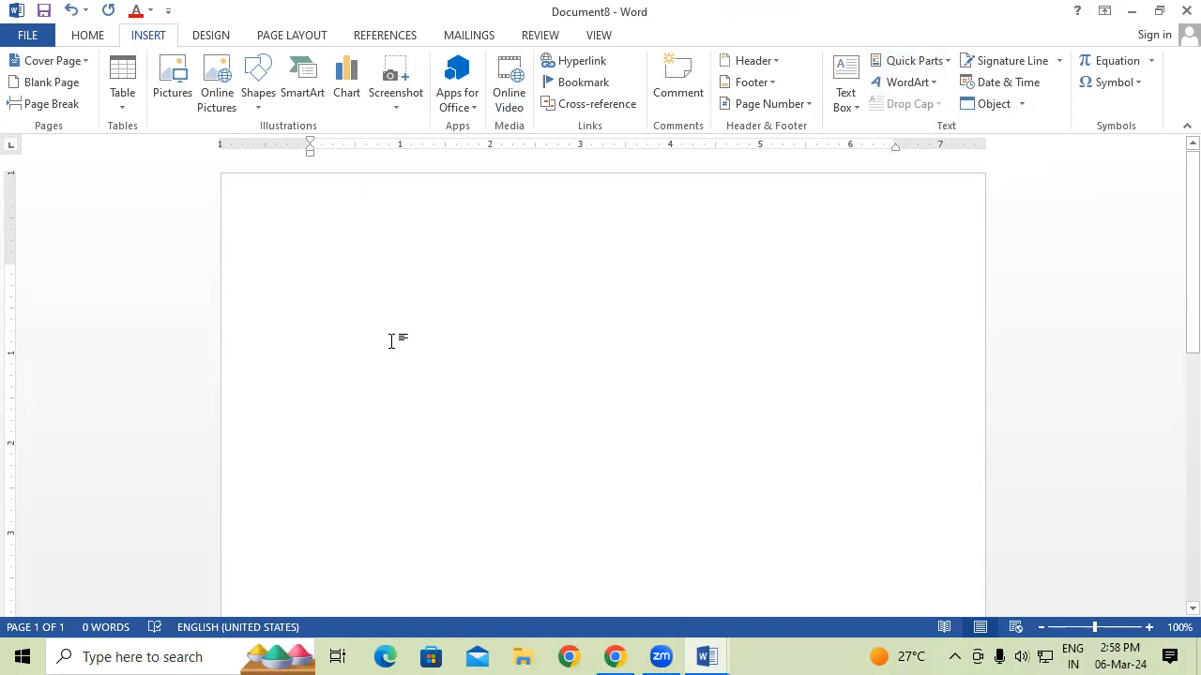
In another new document, review PARTS OF COMPUTER, WWW, FFF and KKK in the Building Blocks Organizer.
key(ctrl+n)
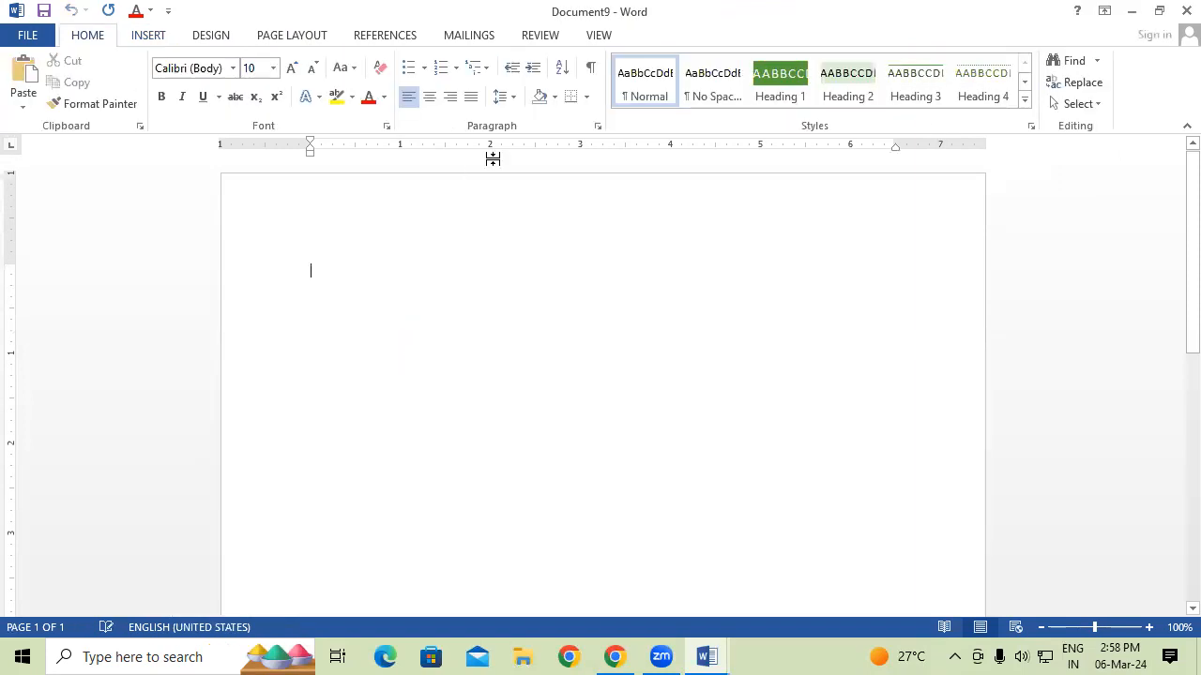
click(131, 34)
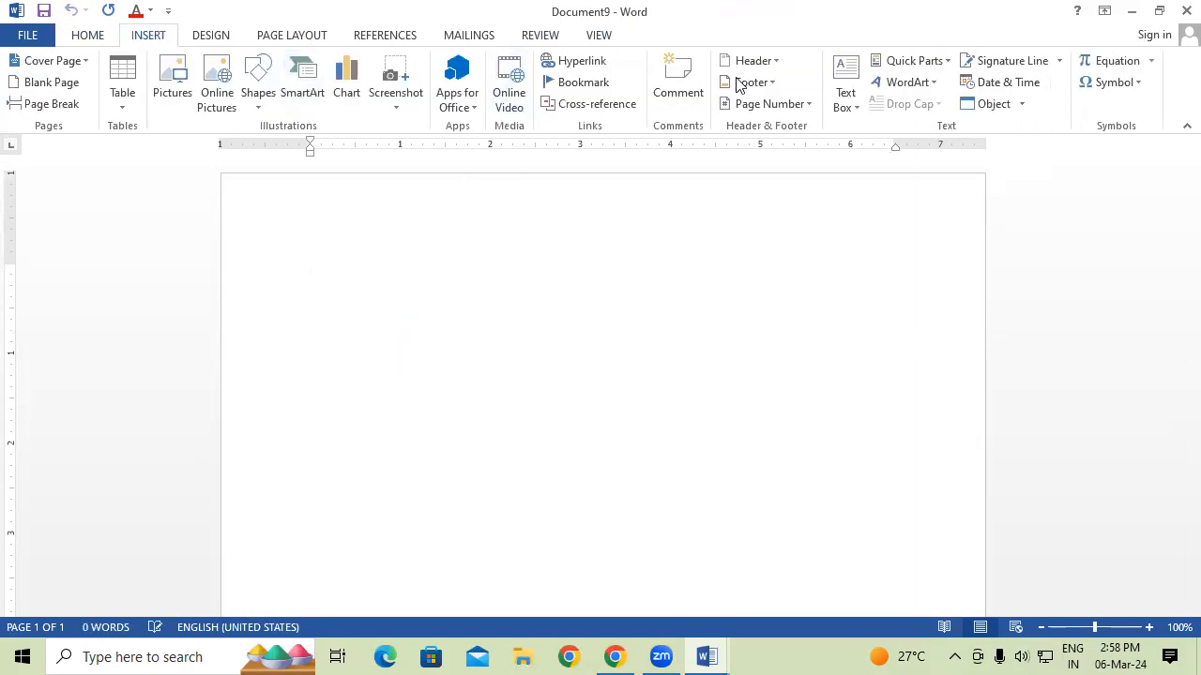
click(922, 62)
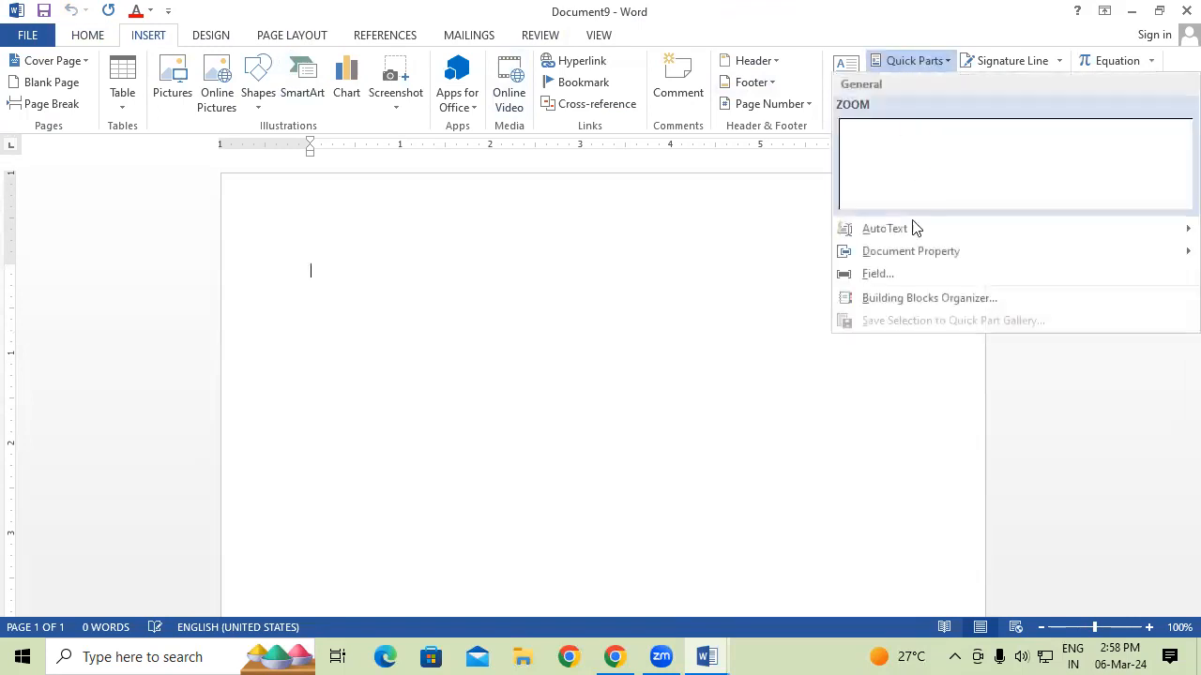
mouse_move(933, 251)
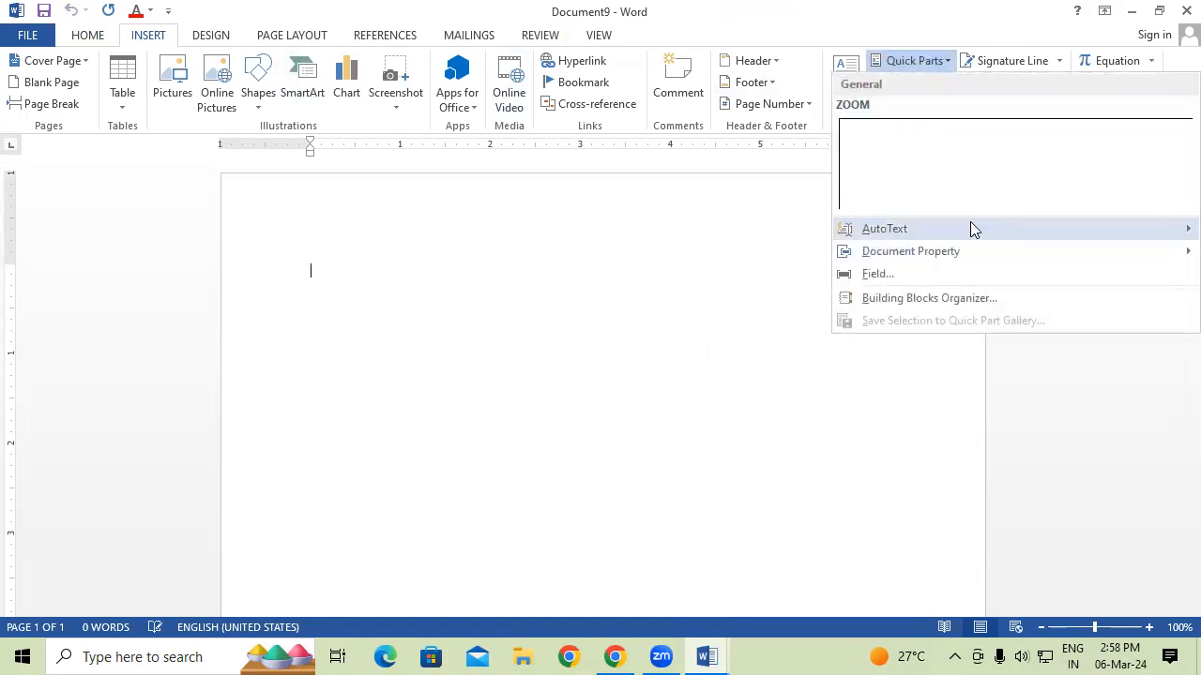
mouse_move(970, 229)
drag(825, 298, 816, 546)
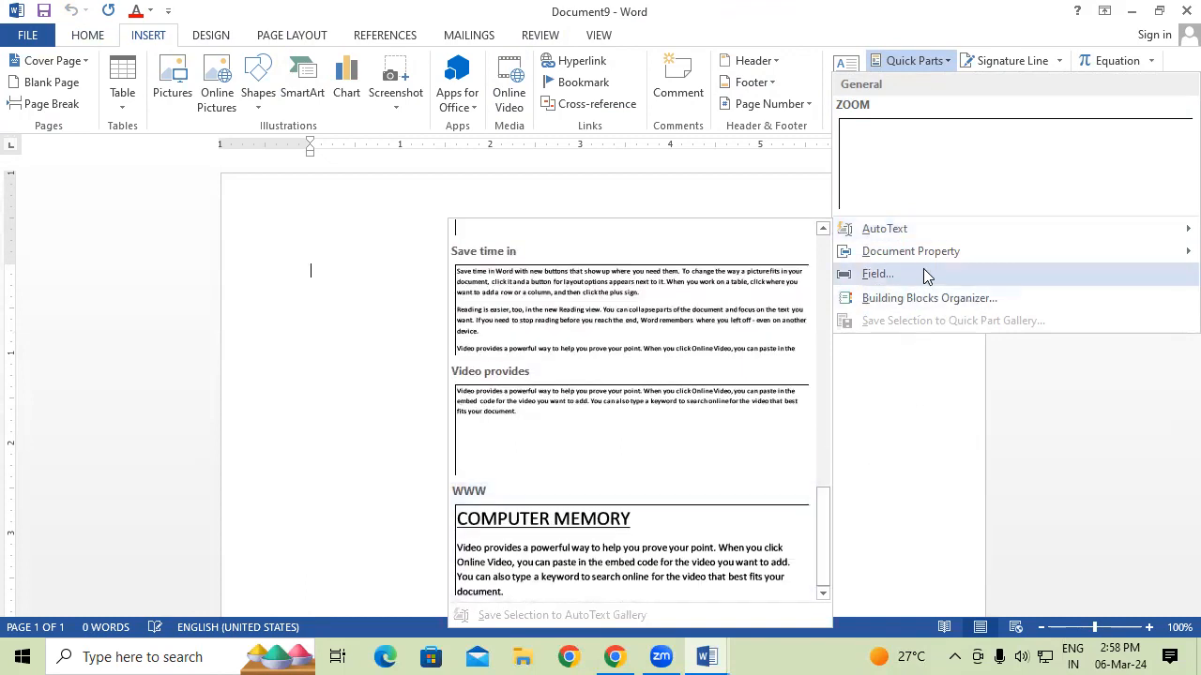
click(970, 299)
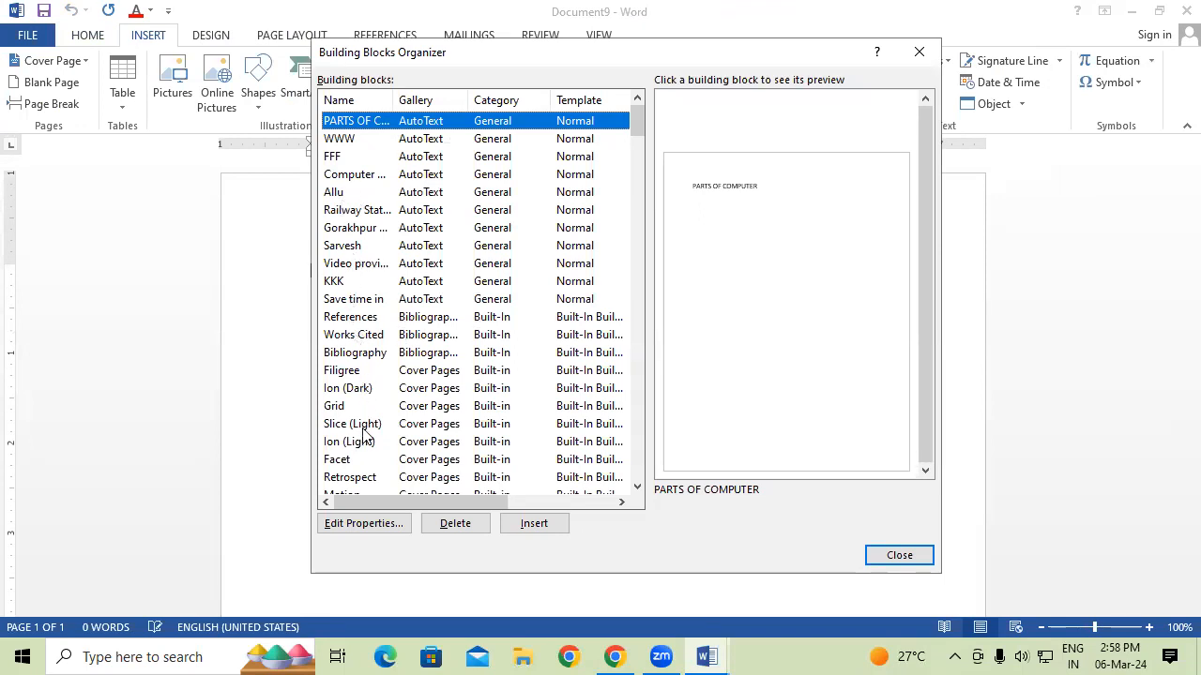
scroll(349, 192, down, 2)
scroll(349, 192, up, 2)
click(916, 51)
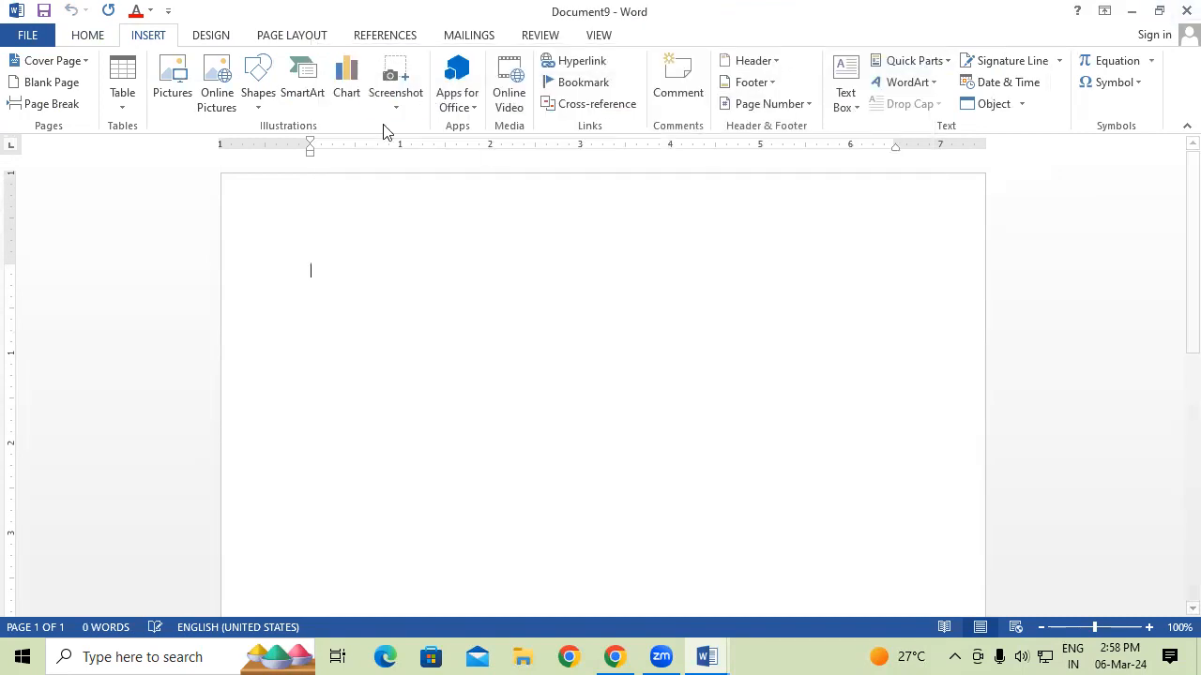
Insert the wallpaper2you landscape picture from the Saved Pictures folder.
click(188, 90)
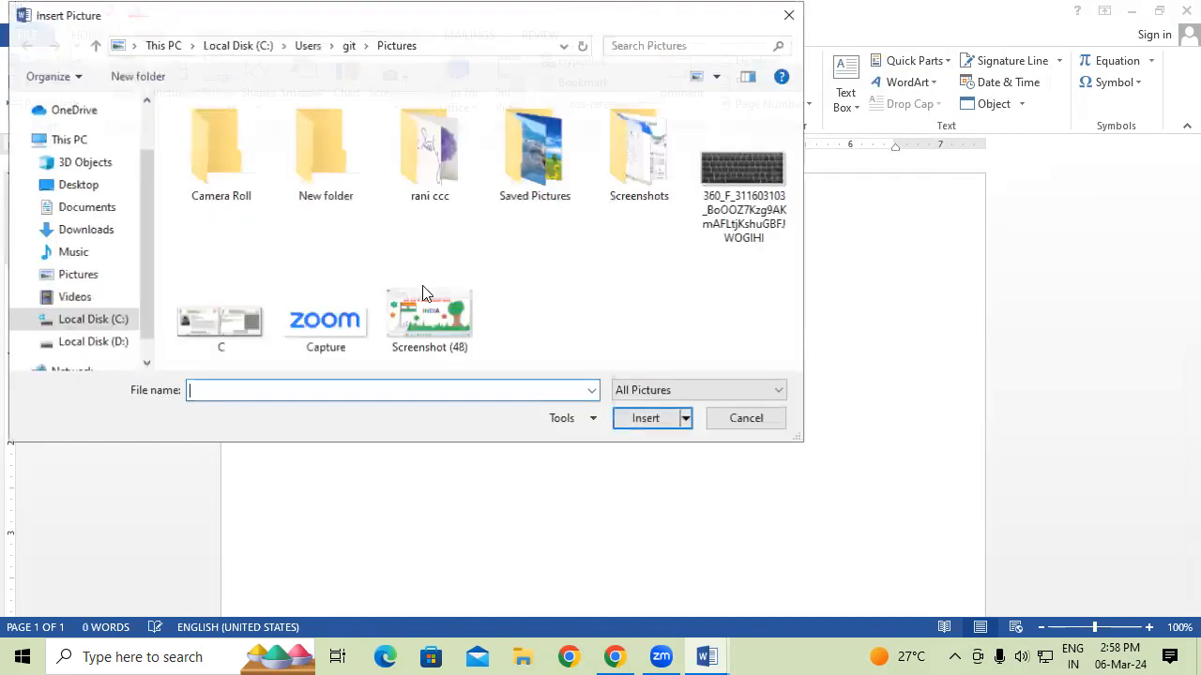
double_click(512, 168)
click(638, 159)
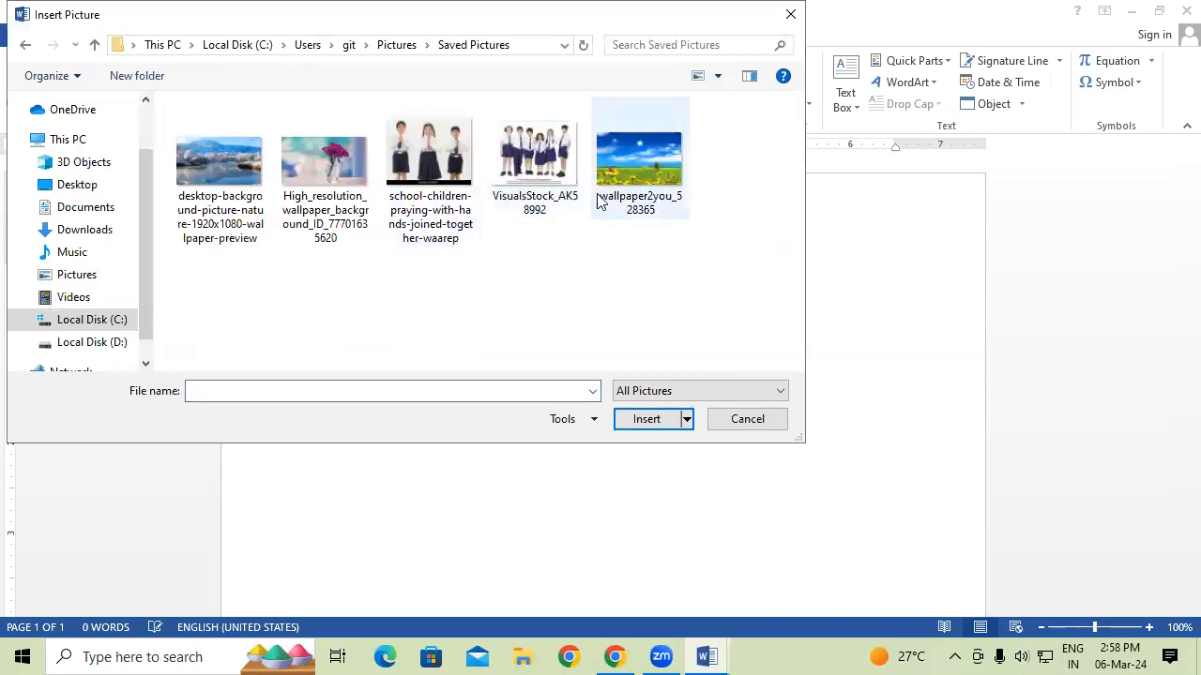
click(666, 421)
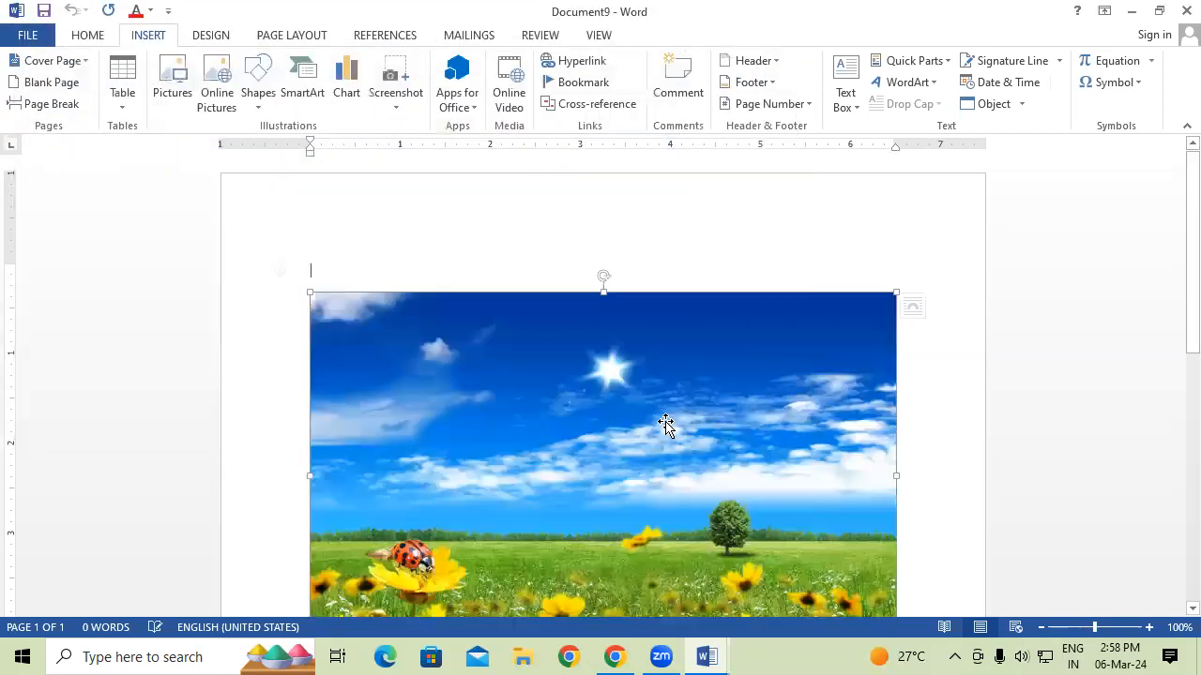
Save the landscape picture as a Quick Parts building block named SCENERY in Building Blocks.
click(143, 37)
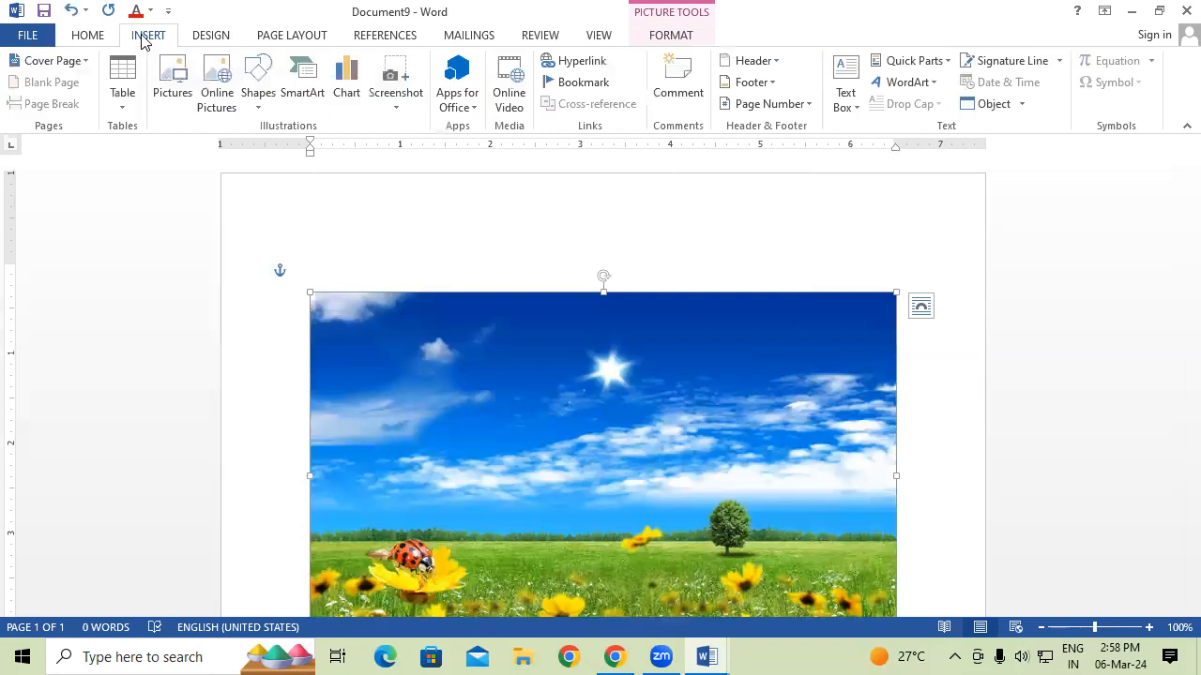
click(903, 61)
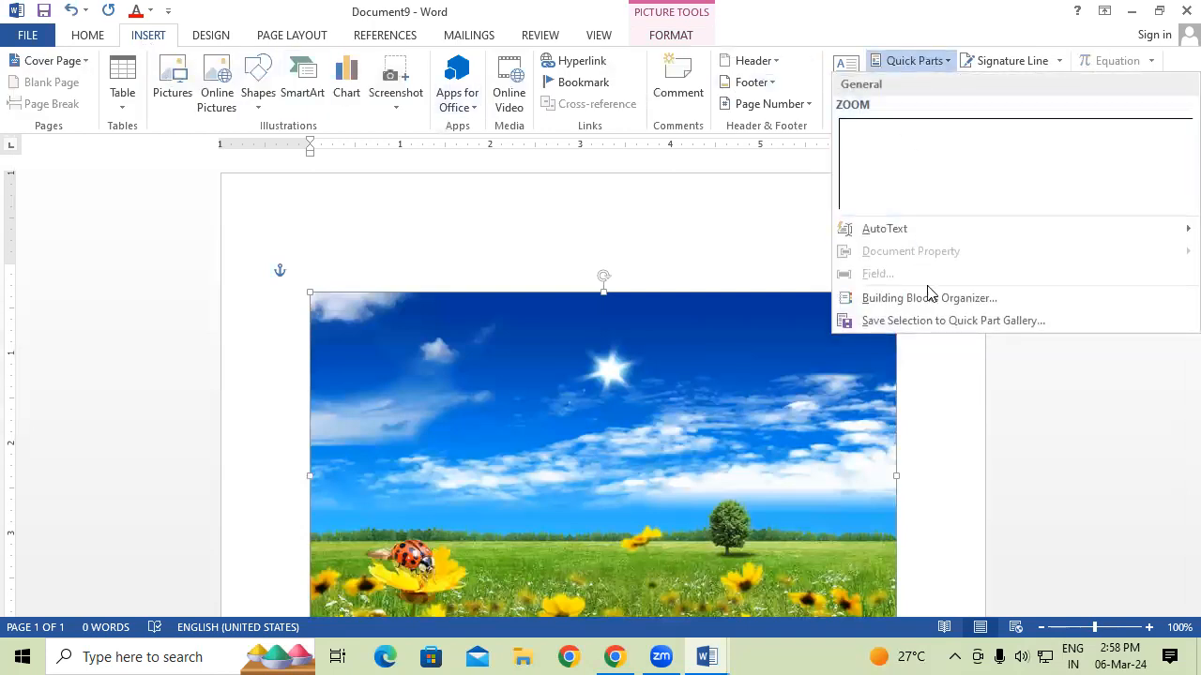
click(930, 321)
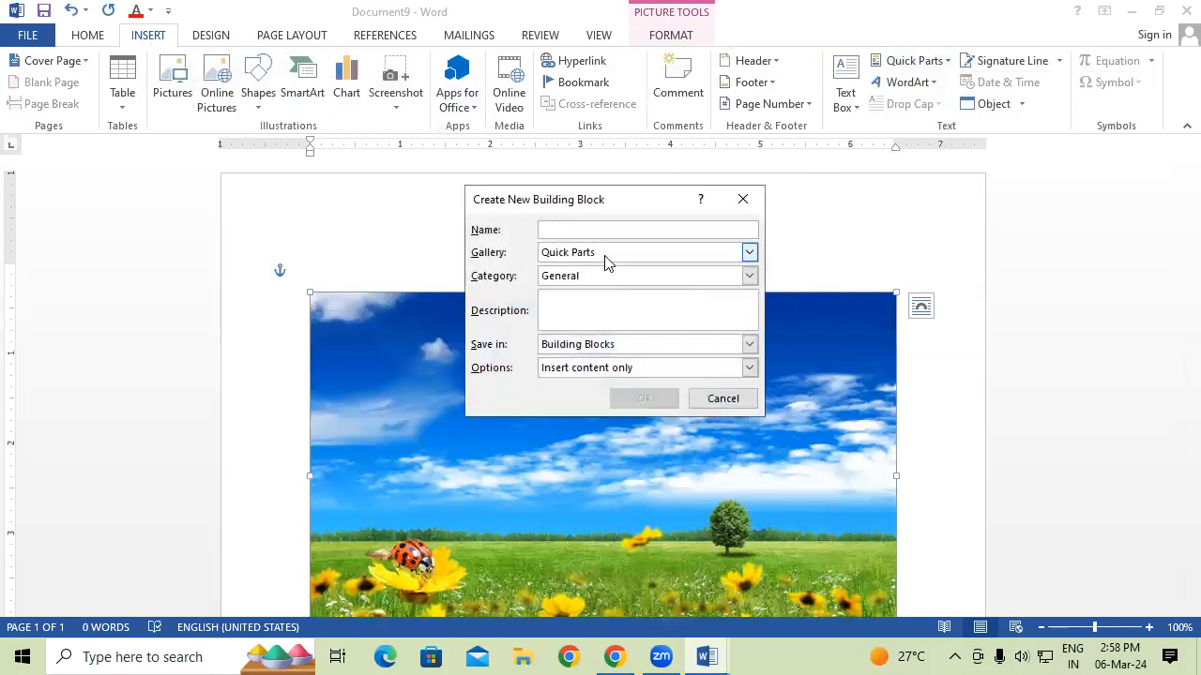
text(SCENERY)
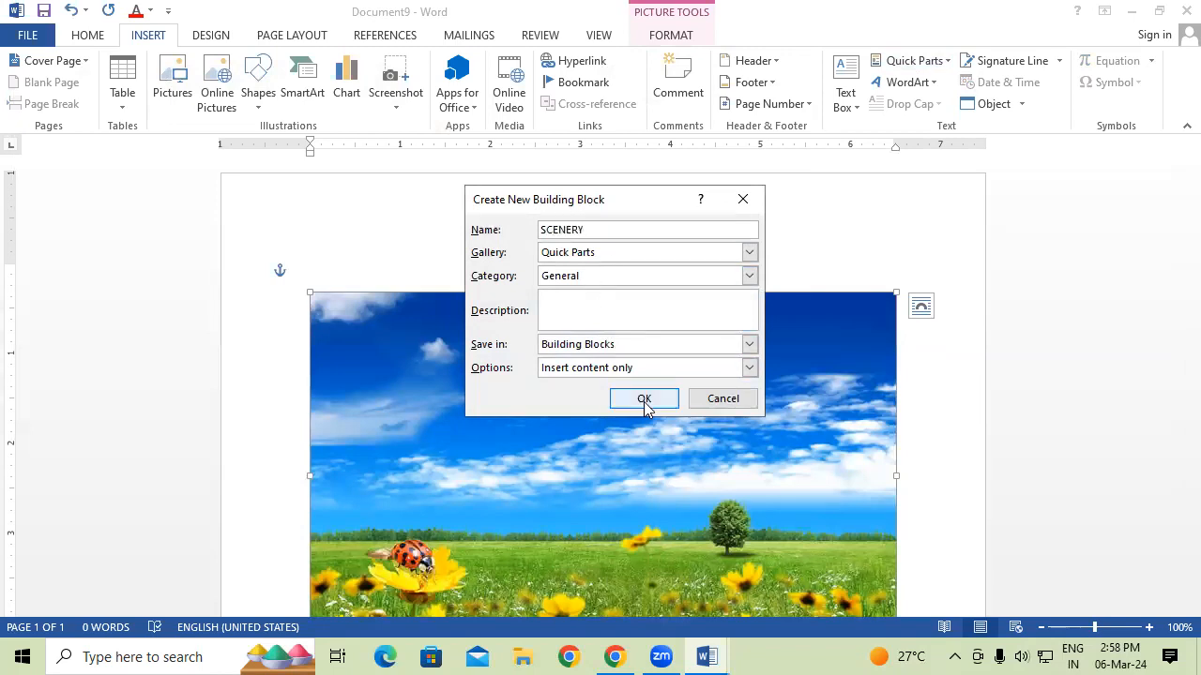
click(749, 368)
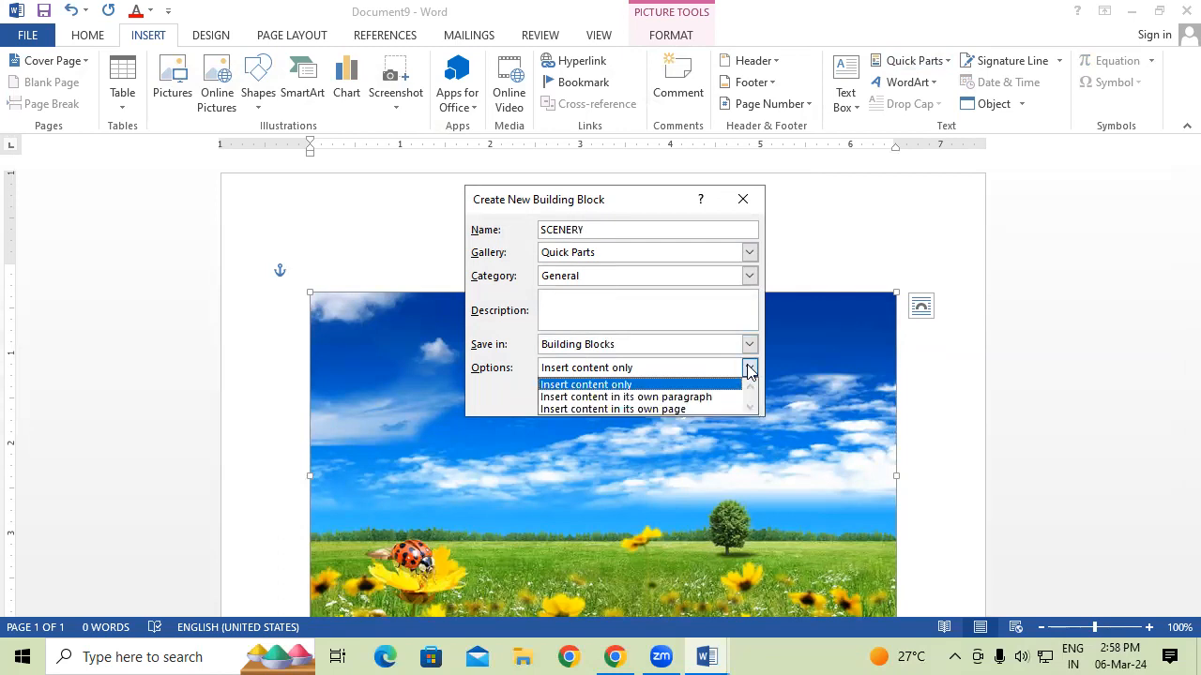
click(749, 369)
click(750, 344)
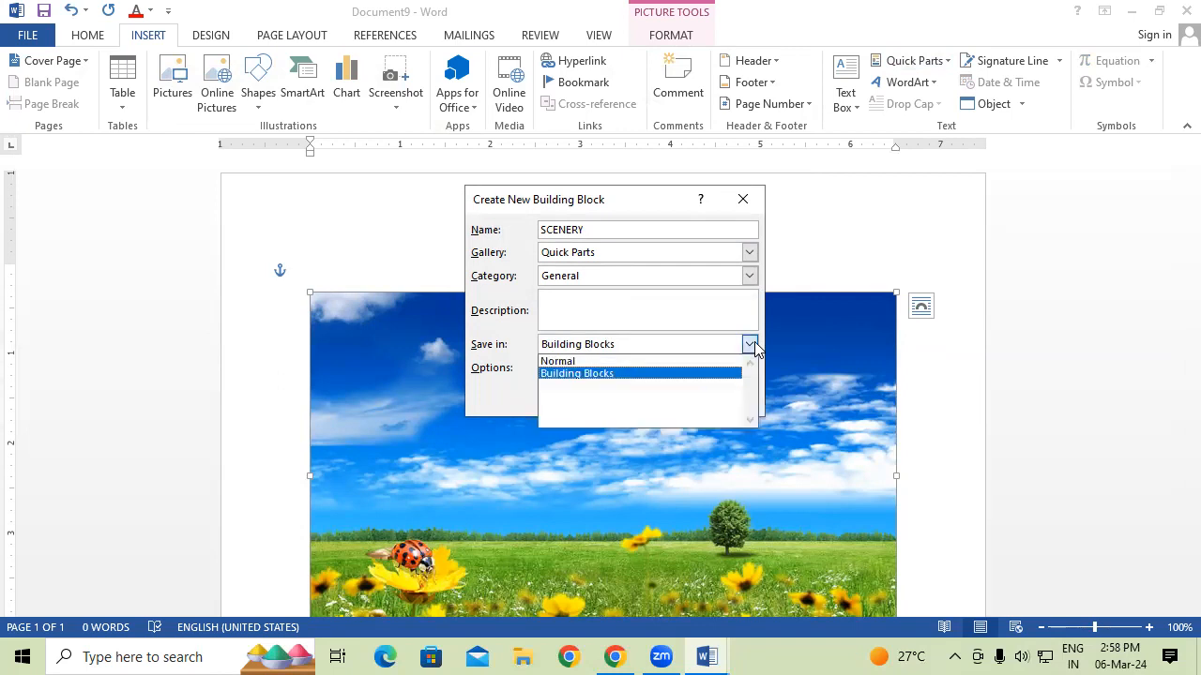
click(753, 345)
click(665, 394)
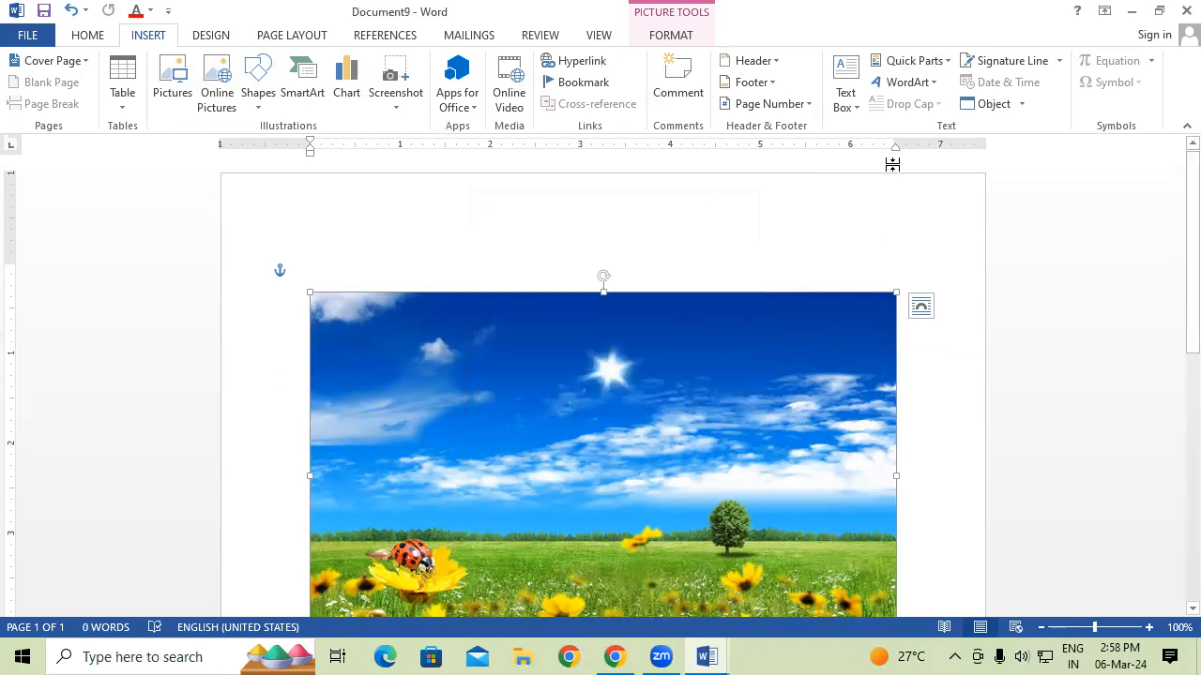
Confirm SCENERY appears among Quick Parts, then start a new blank document.
click(940, 58)
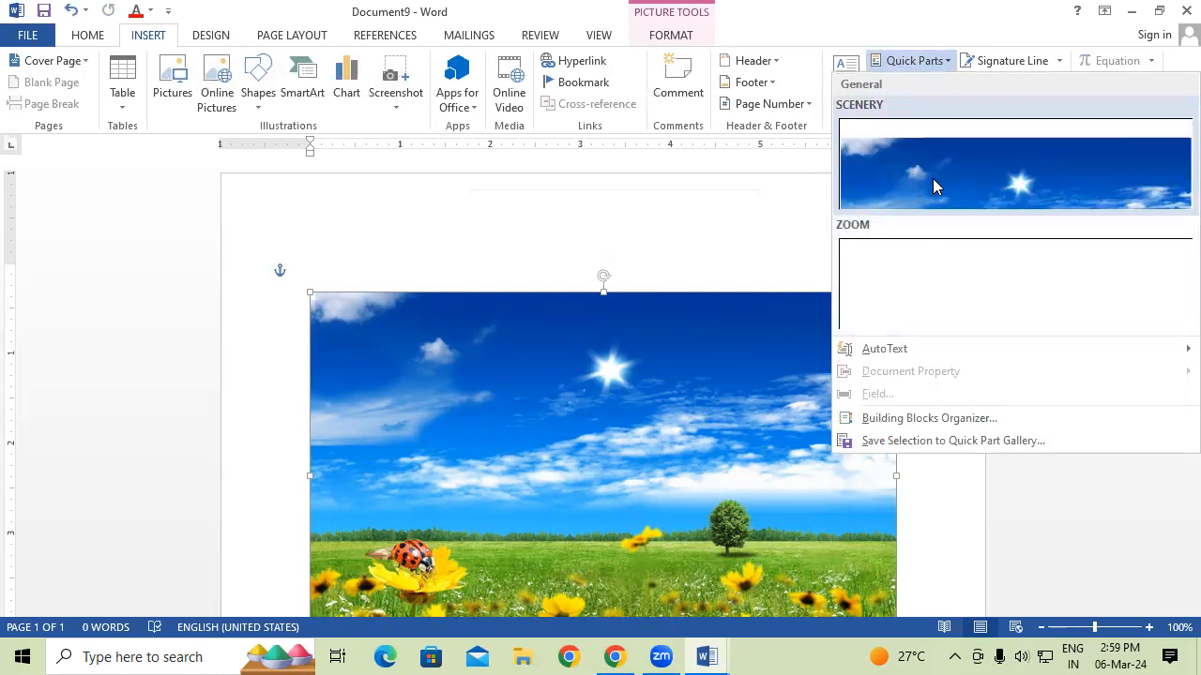
click(718, 227)
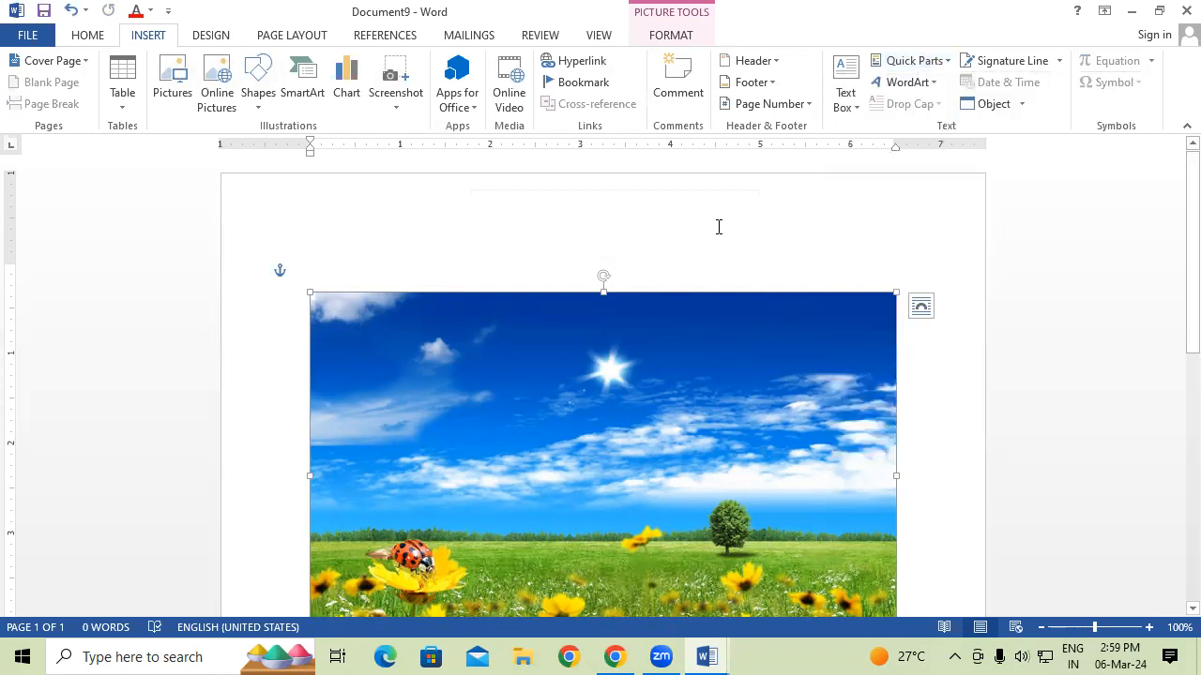
key(ctrl+n)
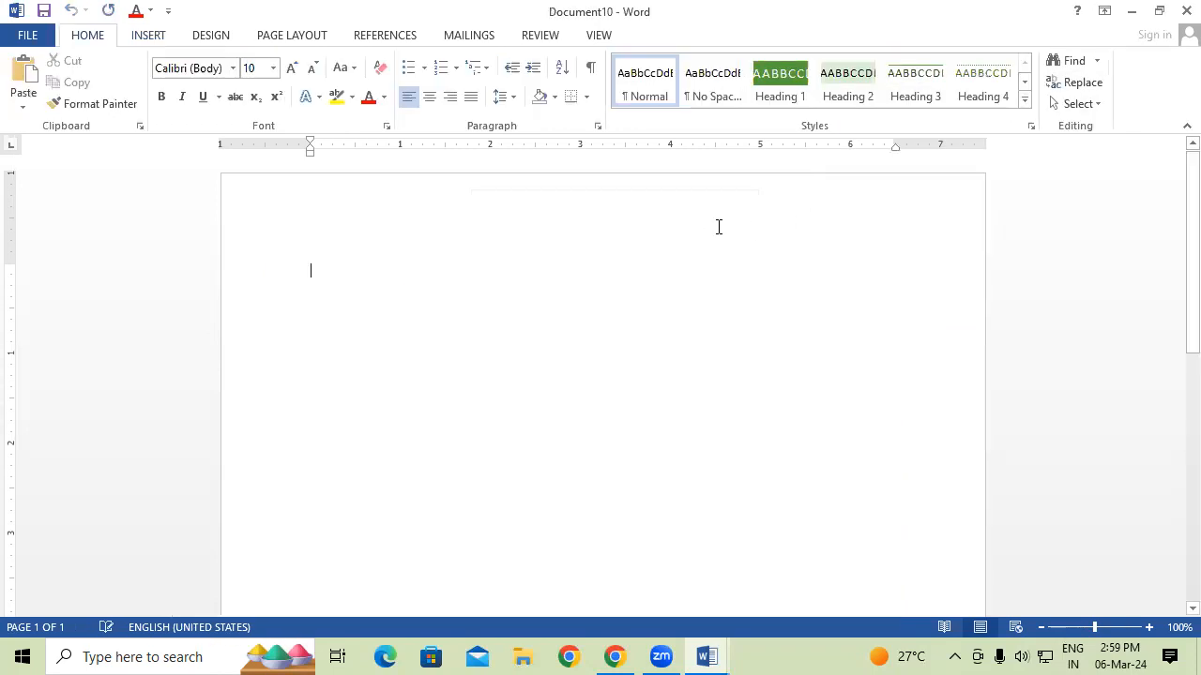
Insert the SCENERY picture from Quick Parts into the new document.
click(148, 36)
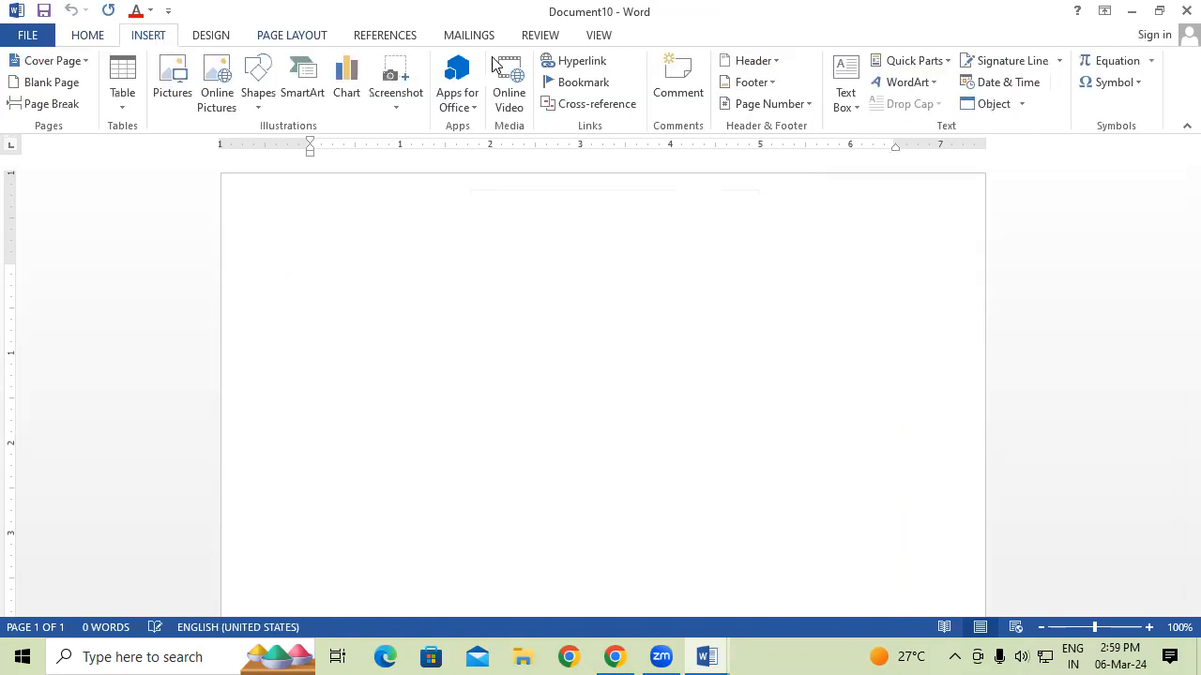
click(902, 64)
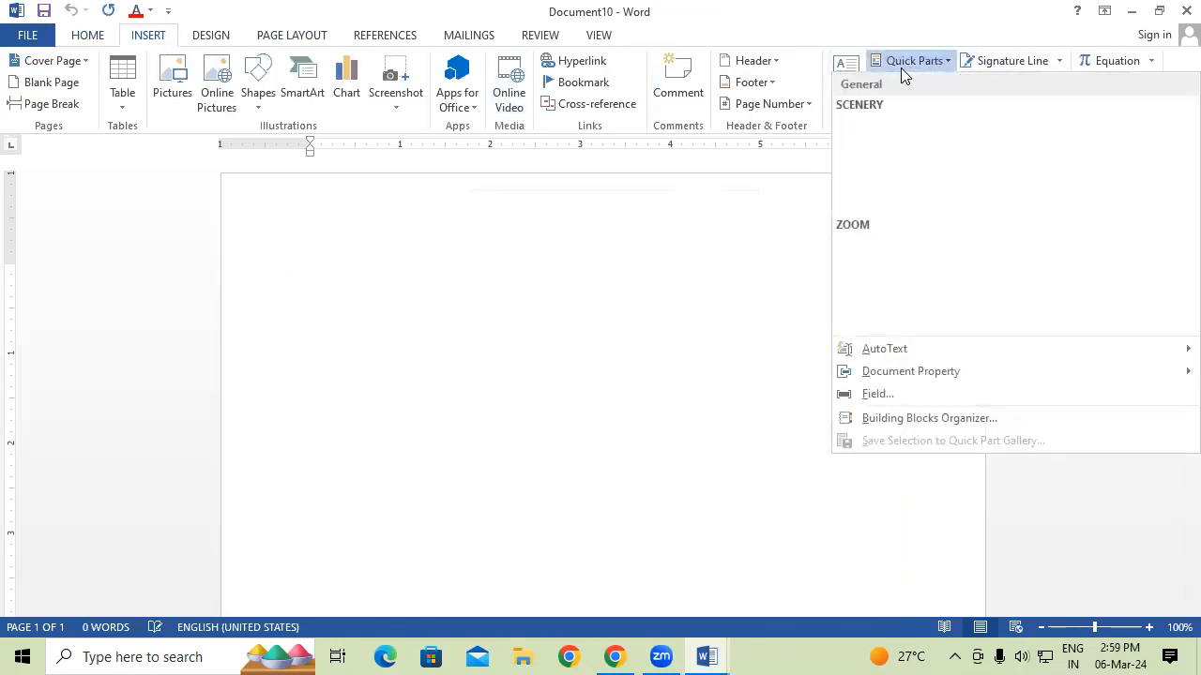
click(882, 162)
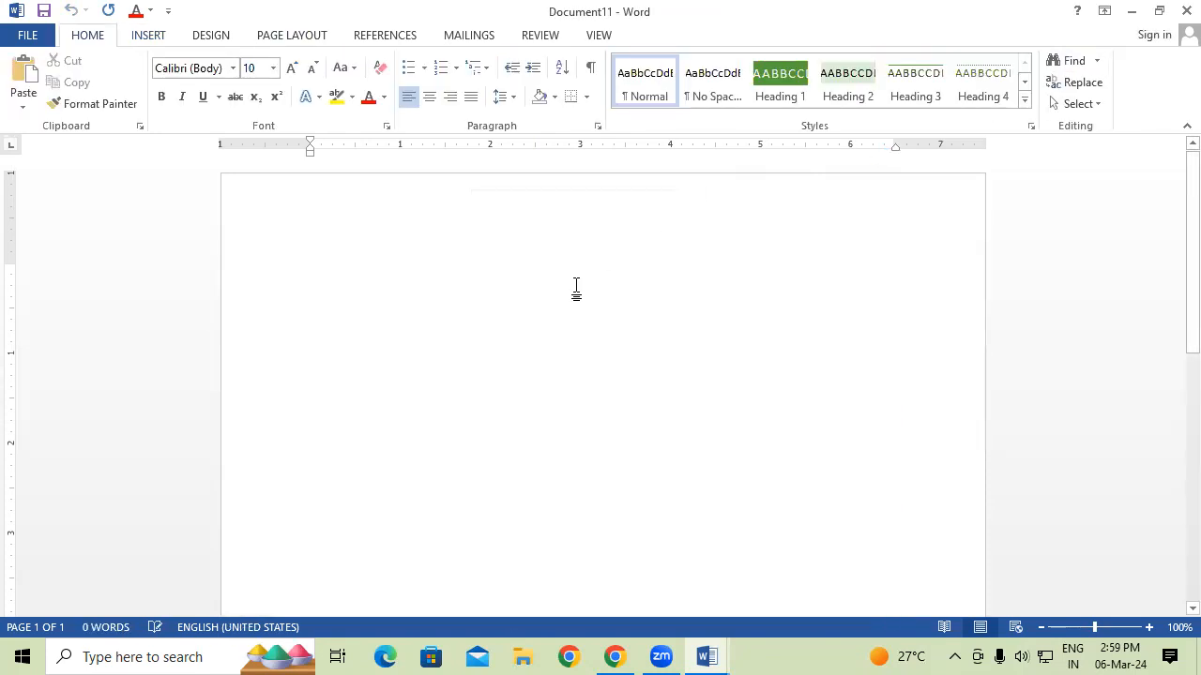
Insert the ZOOM logo from Quick Parts into the next document.
click(154, 42)
click(921, 60)
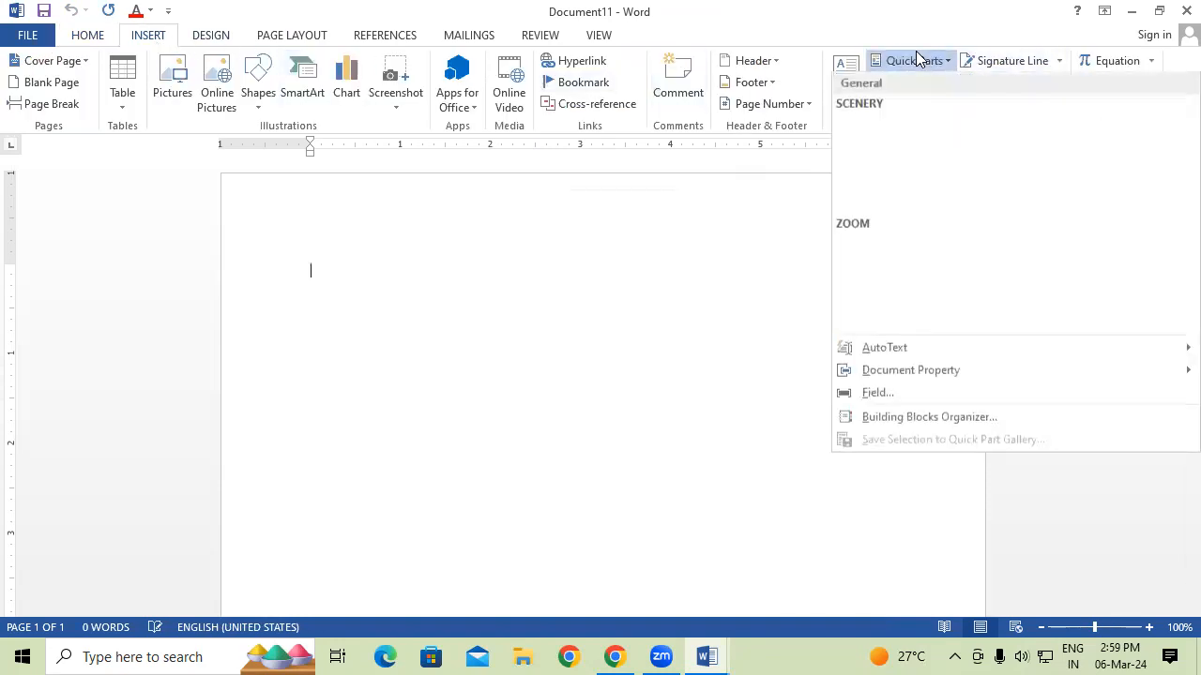
click(895, 259)
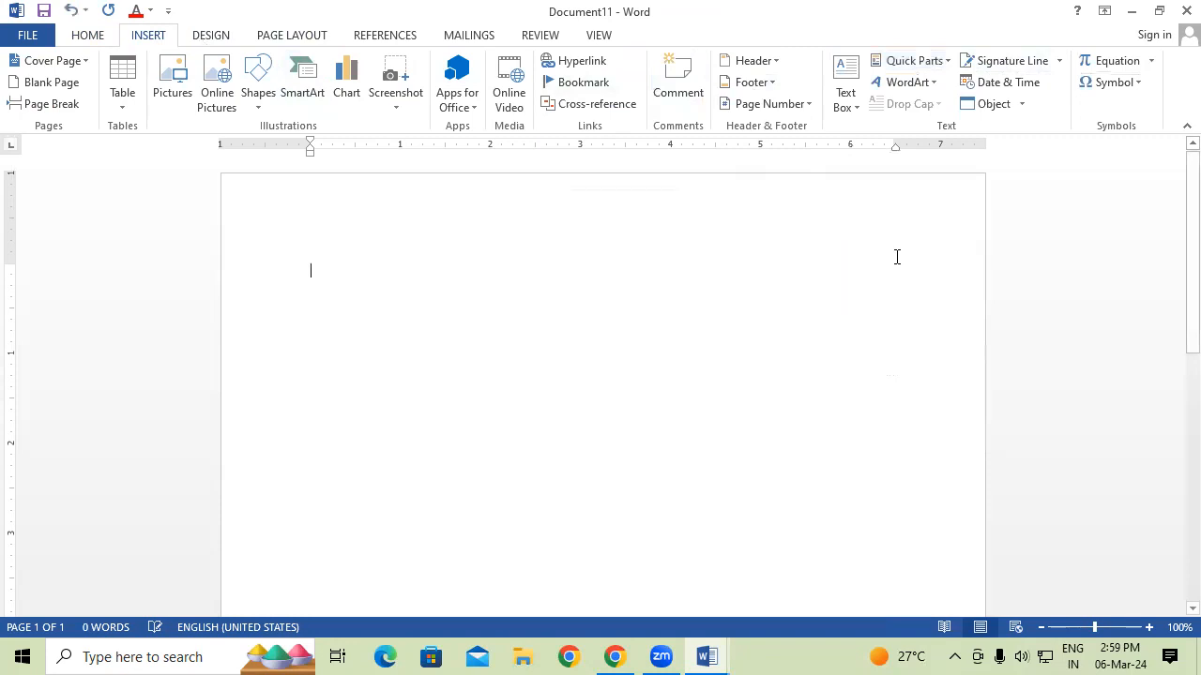
drag(1171, 225, 1175, 487)
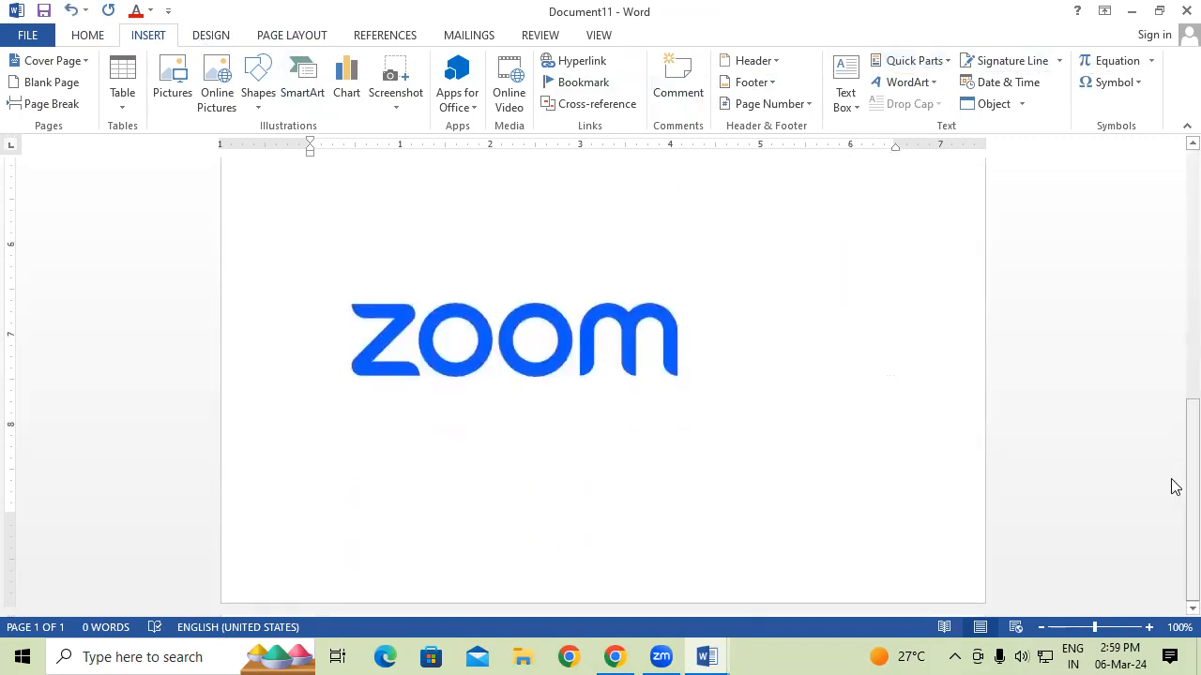
drag(1172, 465, 1175, 192)
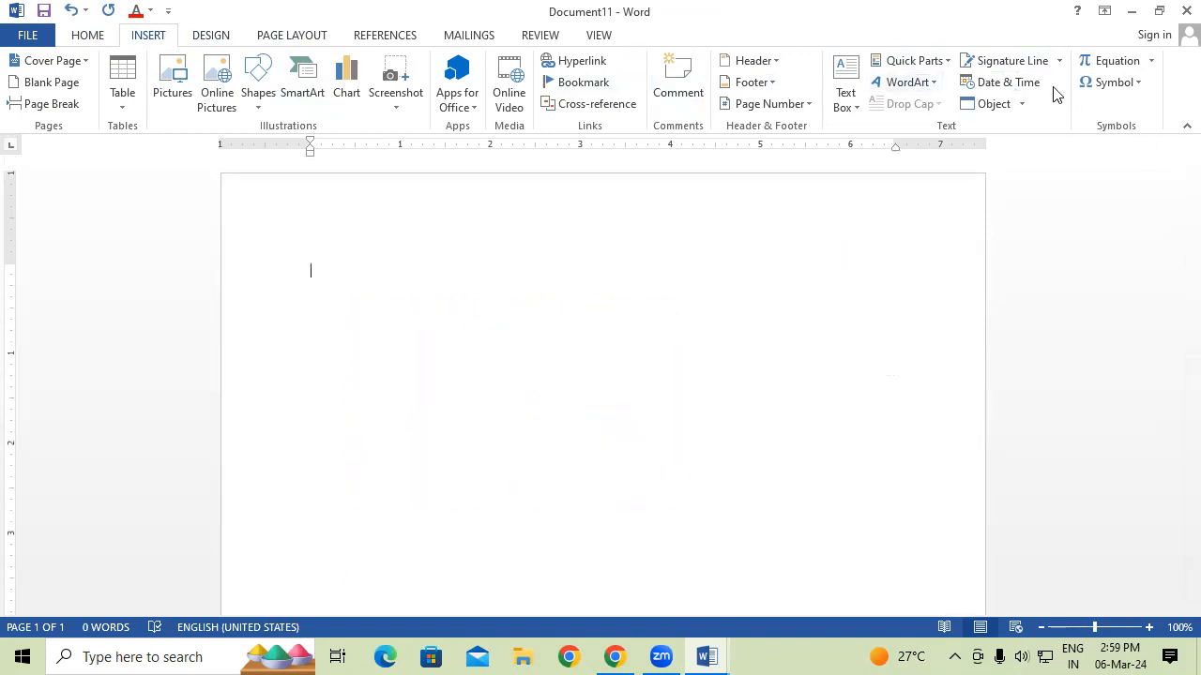